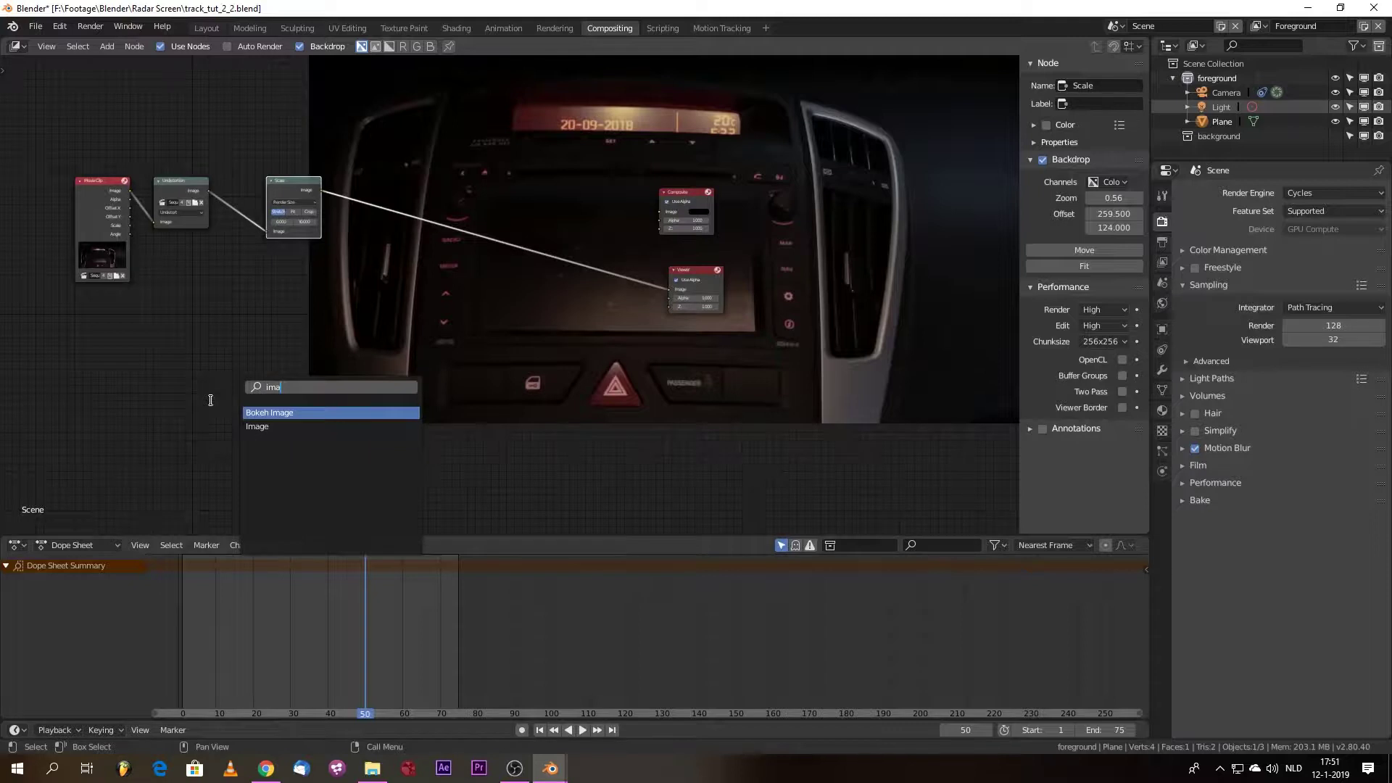
- Add a Render Layers node and place it below the Movie Clip node
key("BackSpace")
key("BackSpace")
key("BackSpace")
type("render")
key("Return")
left_click(135, 477)
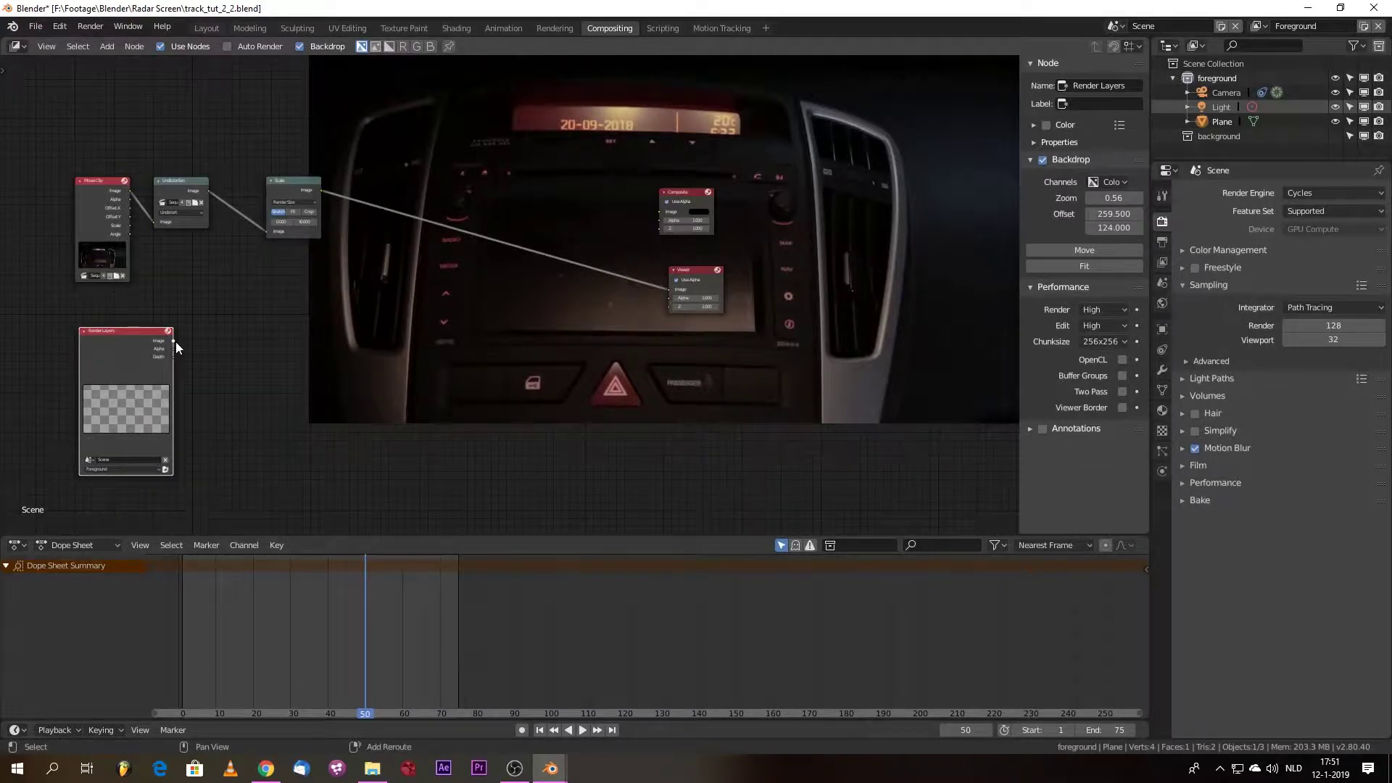
- Feed the Render Layers image into the Viewer node, render the current frame and close the render window
left_click_drag(669, 288, 158, 359)
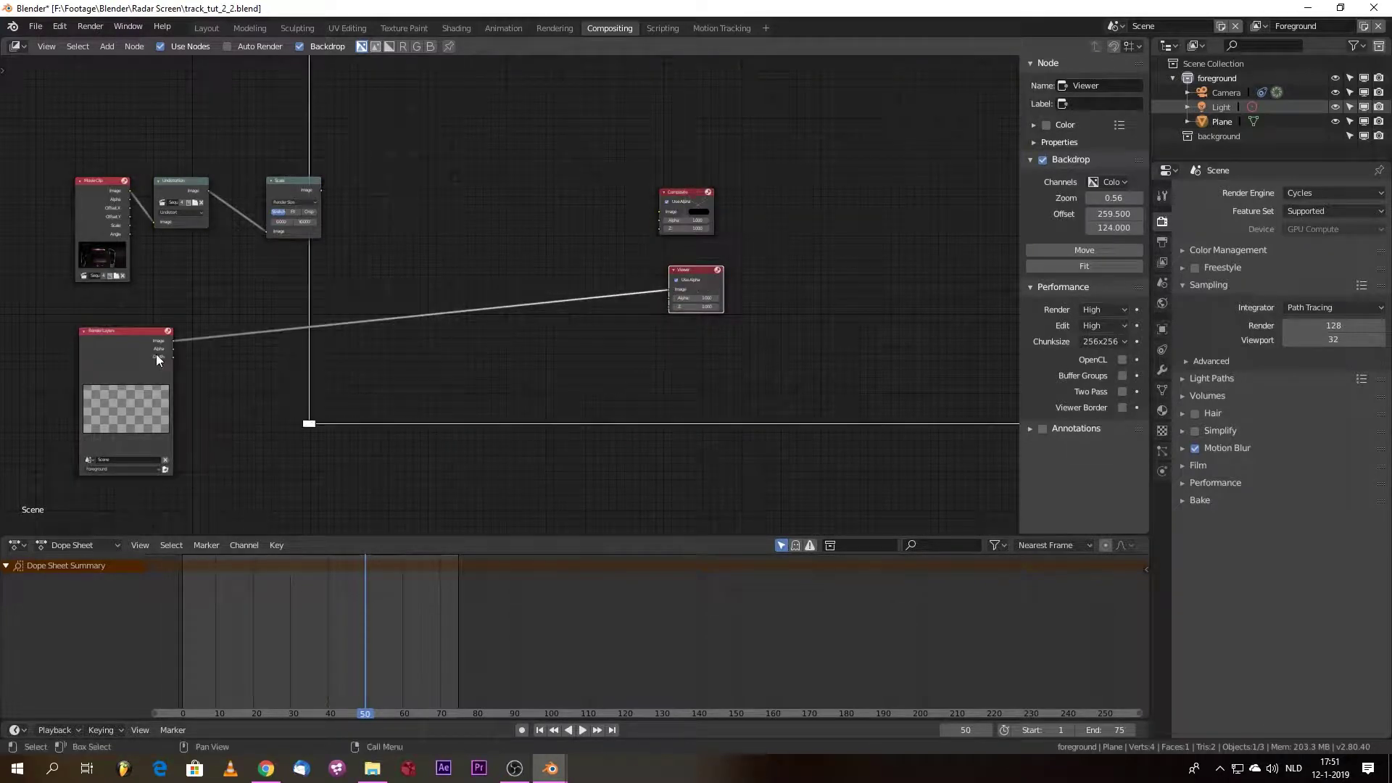
key("F12")
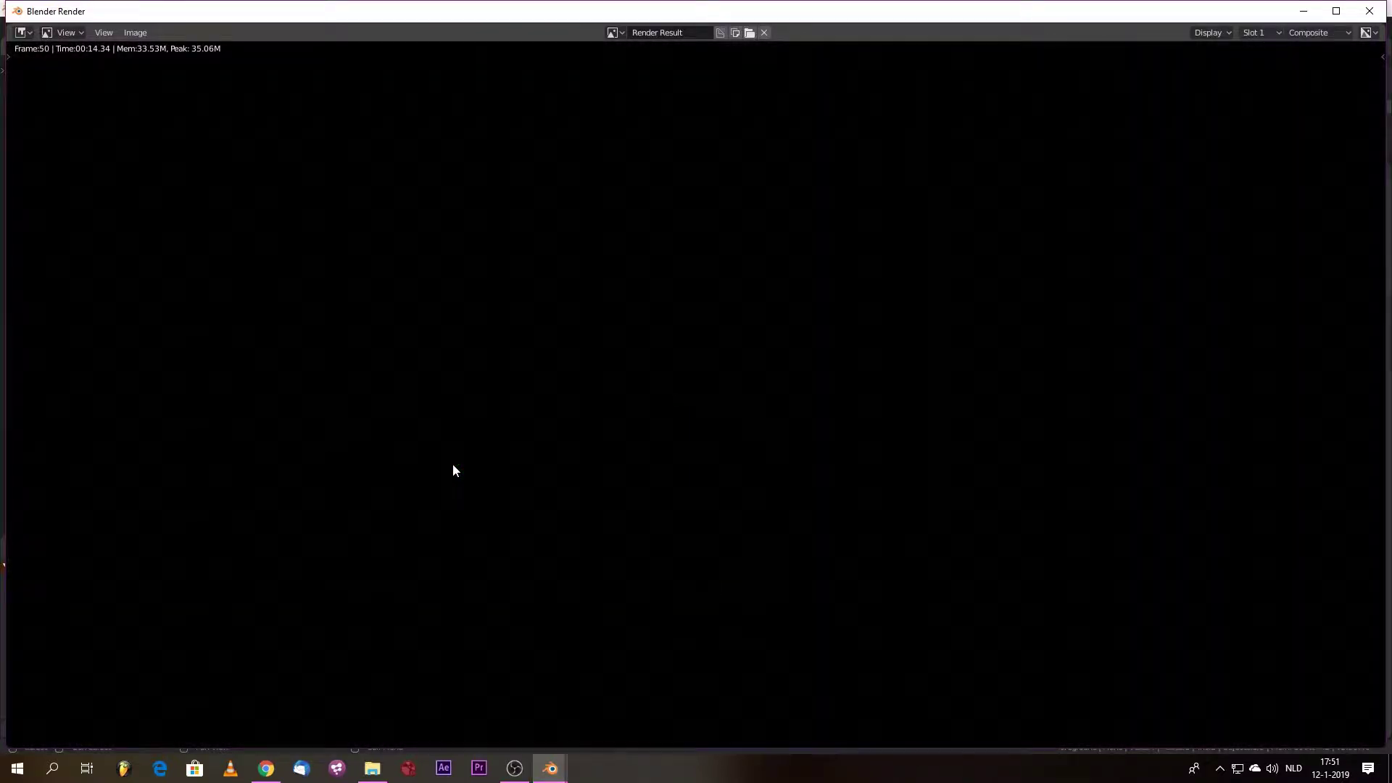
left_click(1369, 11)
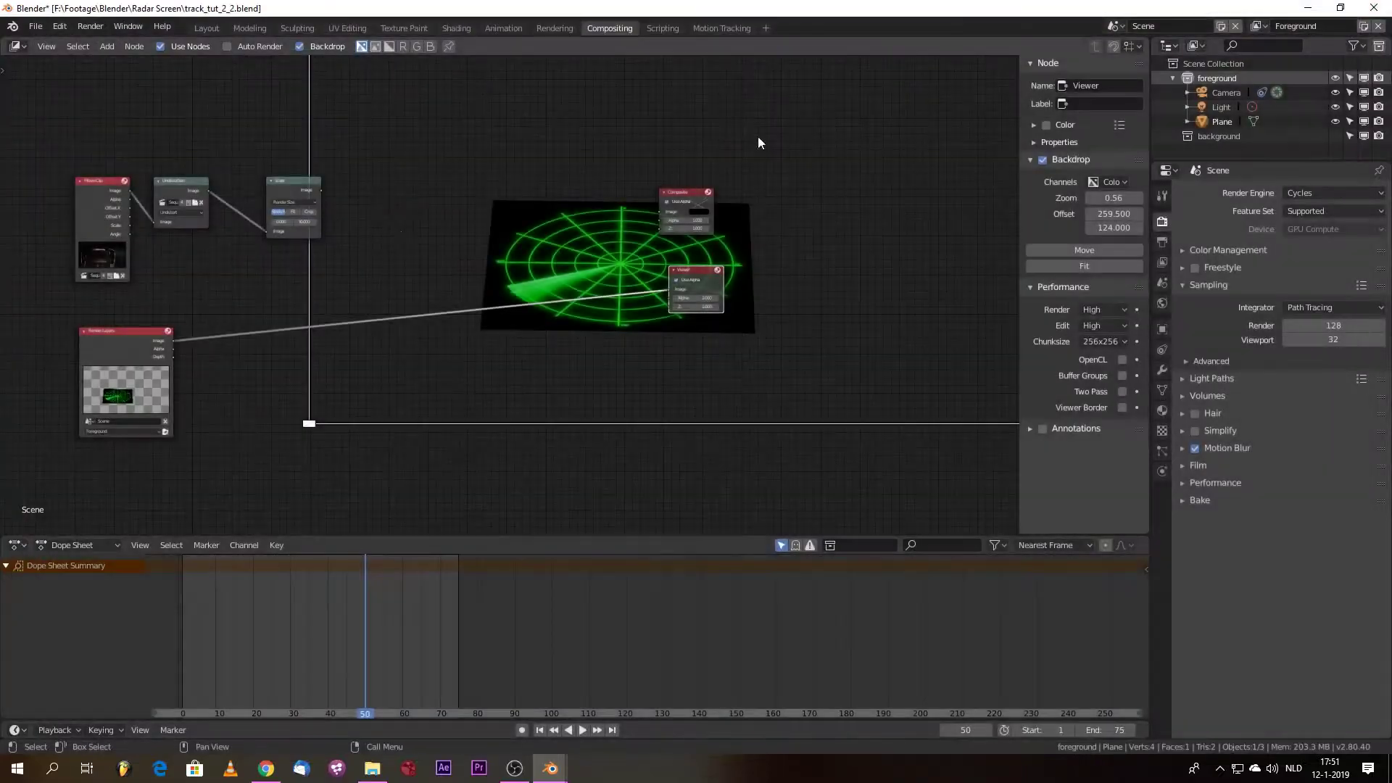
- Insert an Alpha Over node between Render Layers and Viewer, with black as the first image and the render as the second
scroll(509, 279, "down", 2)
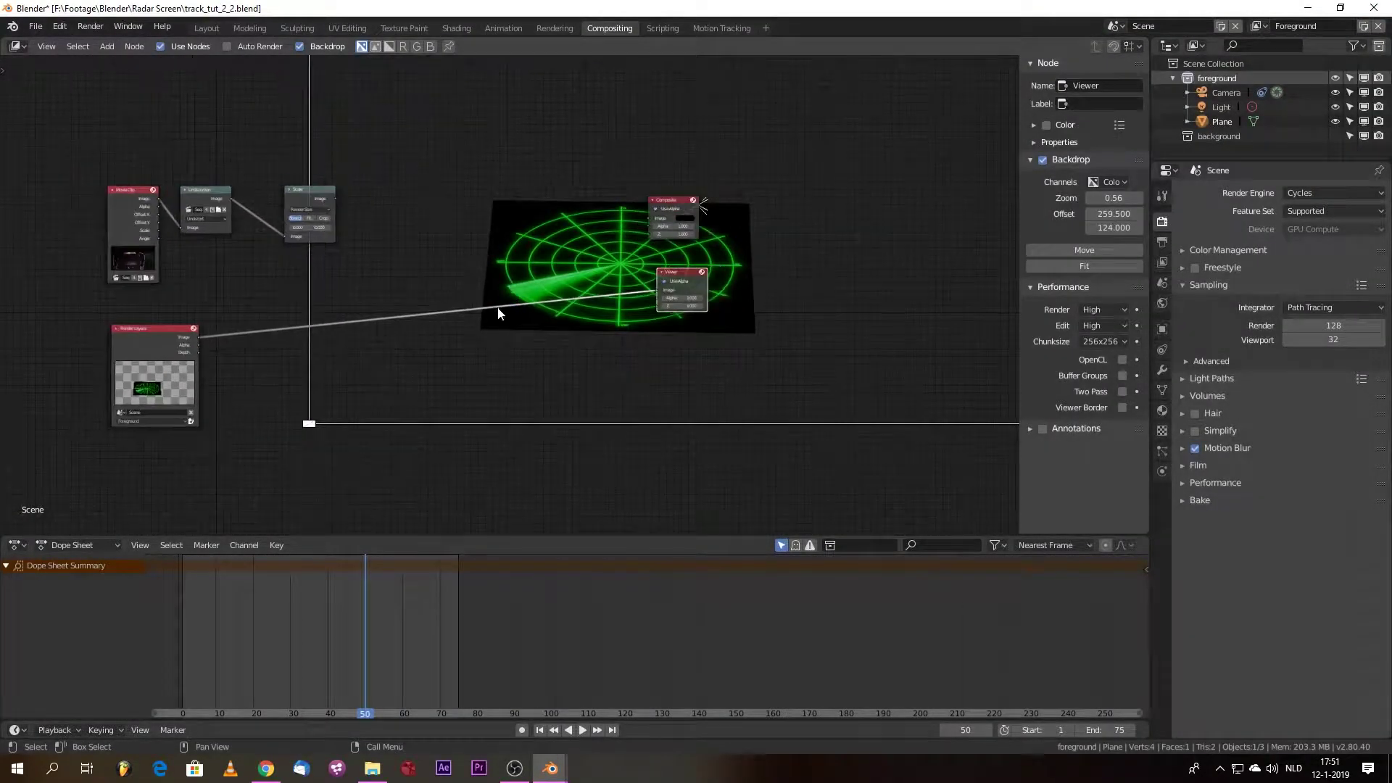
middle_click_drag(464, 346, 406, 454)
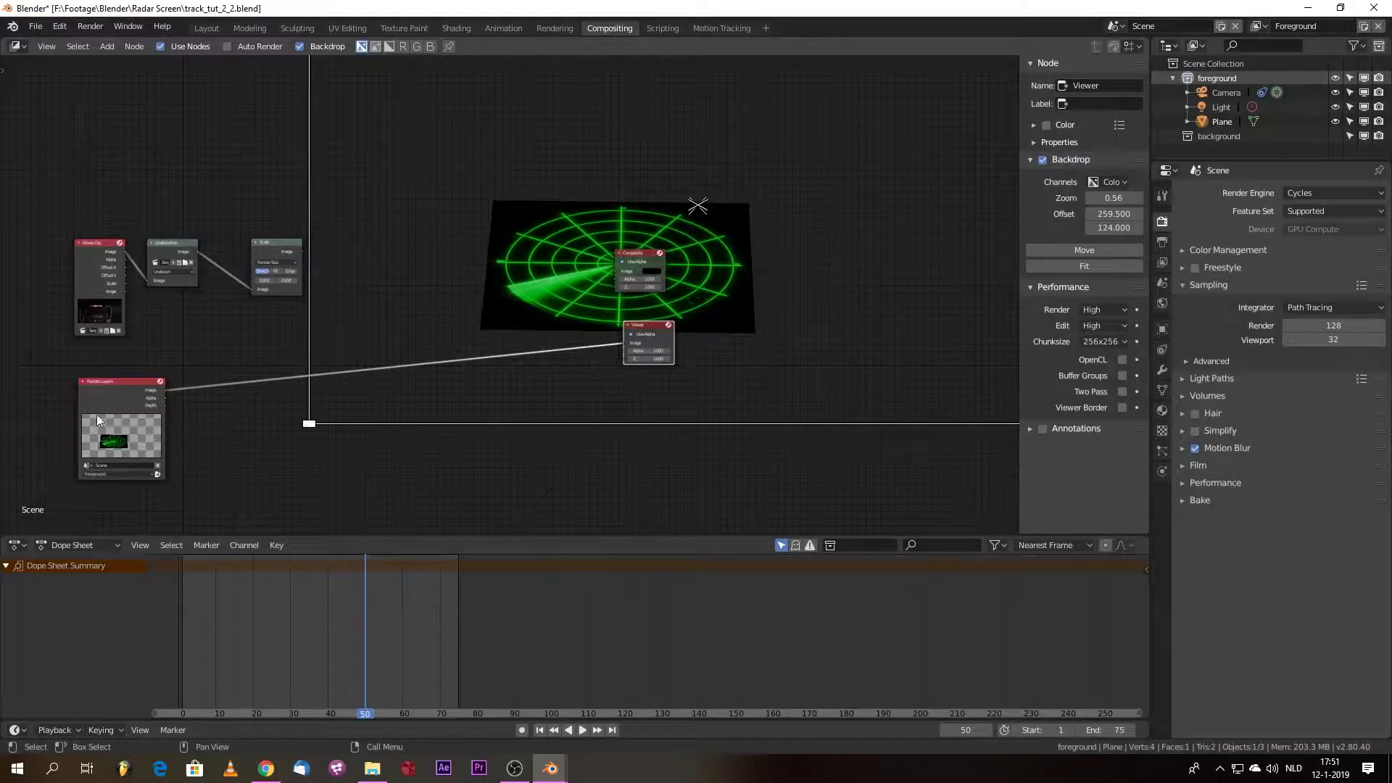
scroll(332, 428, "up", 1)
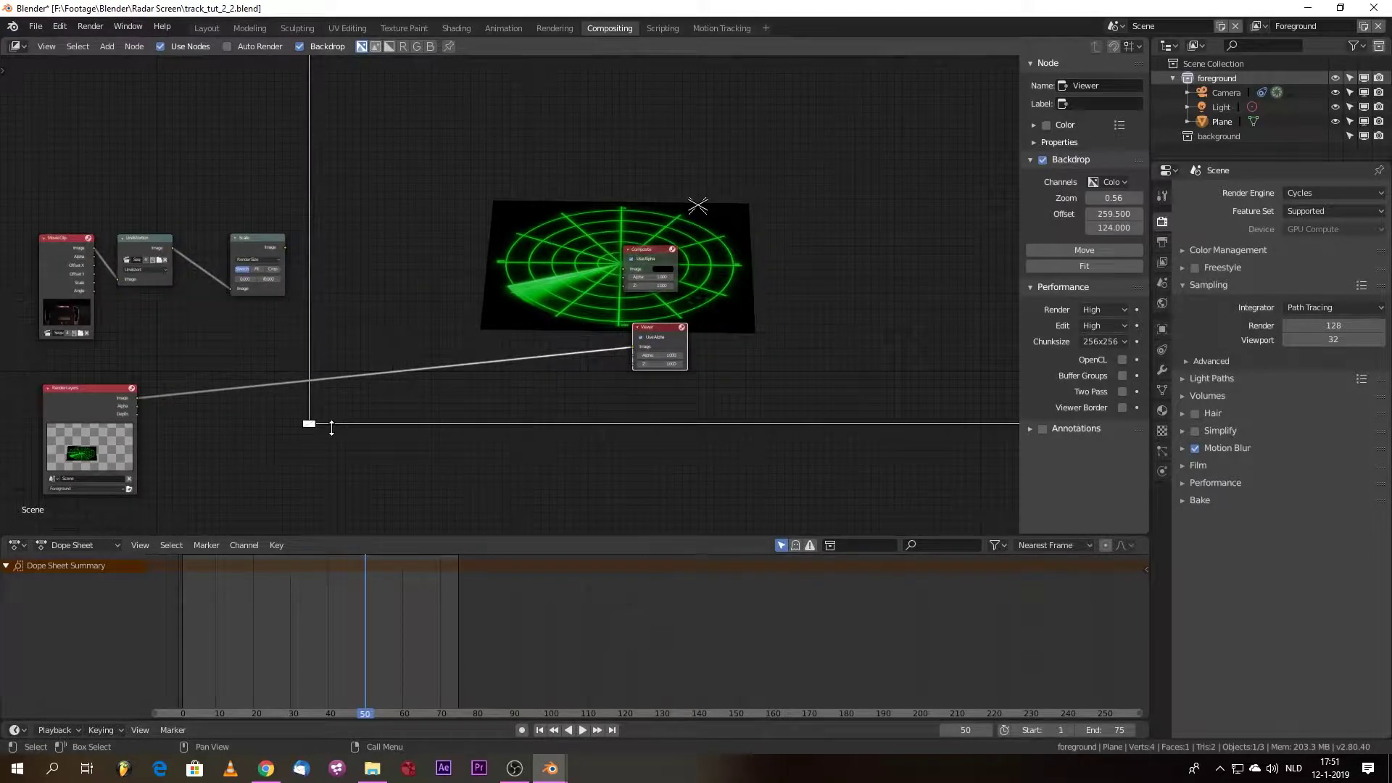
scroll(331, 428, "down", 1)
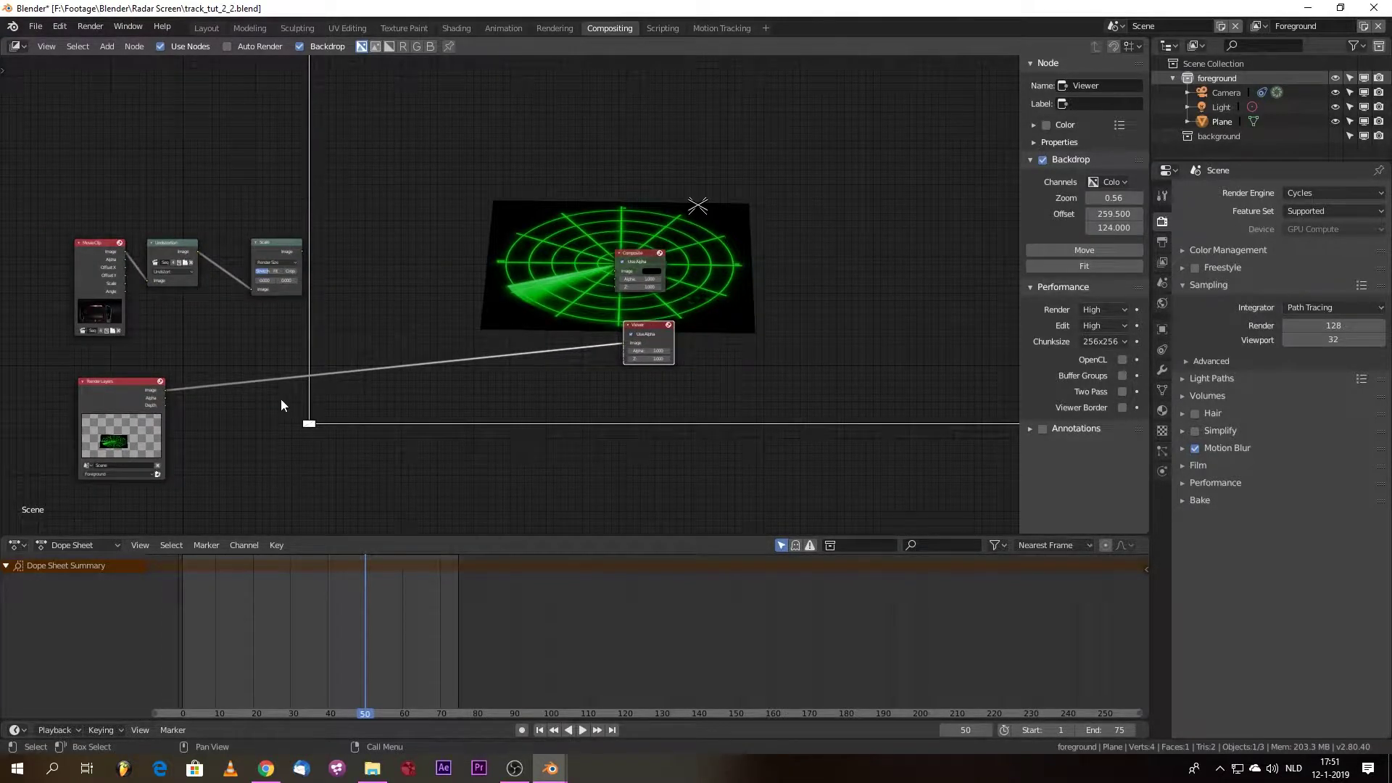
key("shift+a")
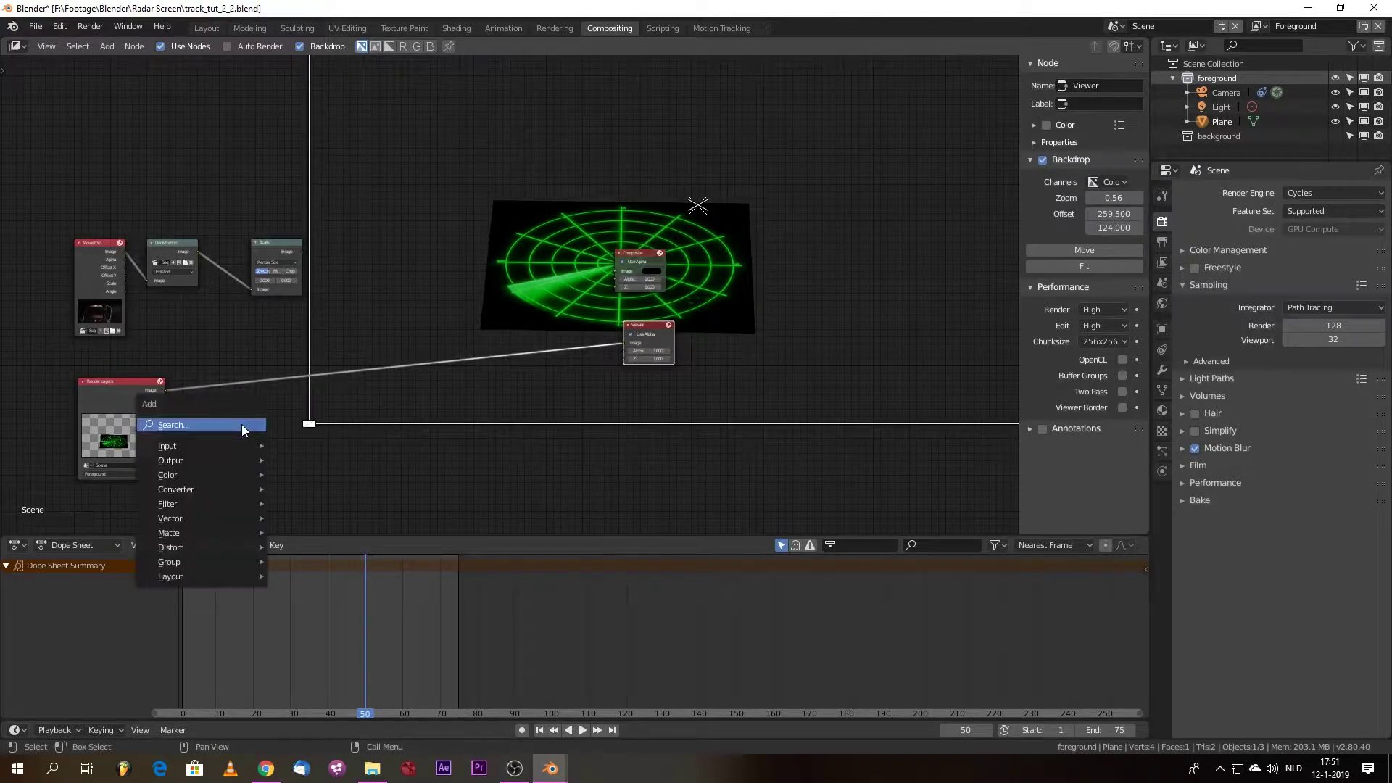
left_click(242, 430)
type("alp")
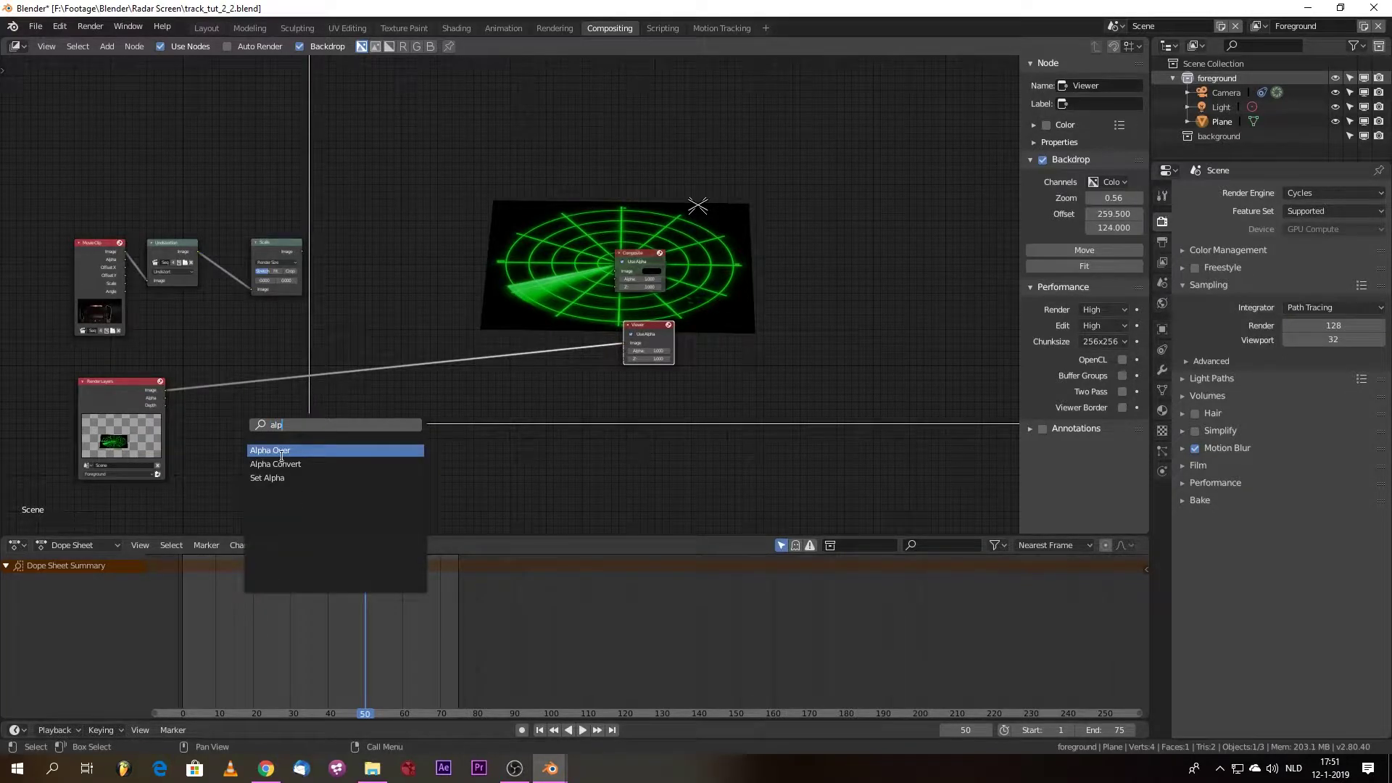
key("Return")
left_click(258, 387)
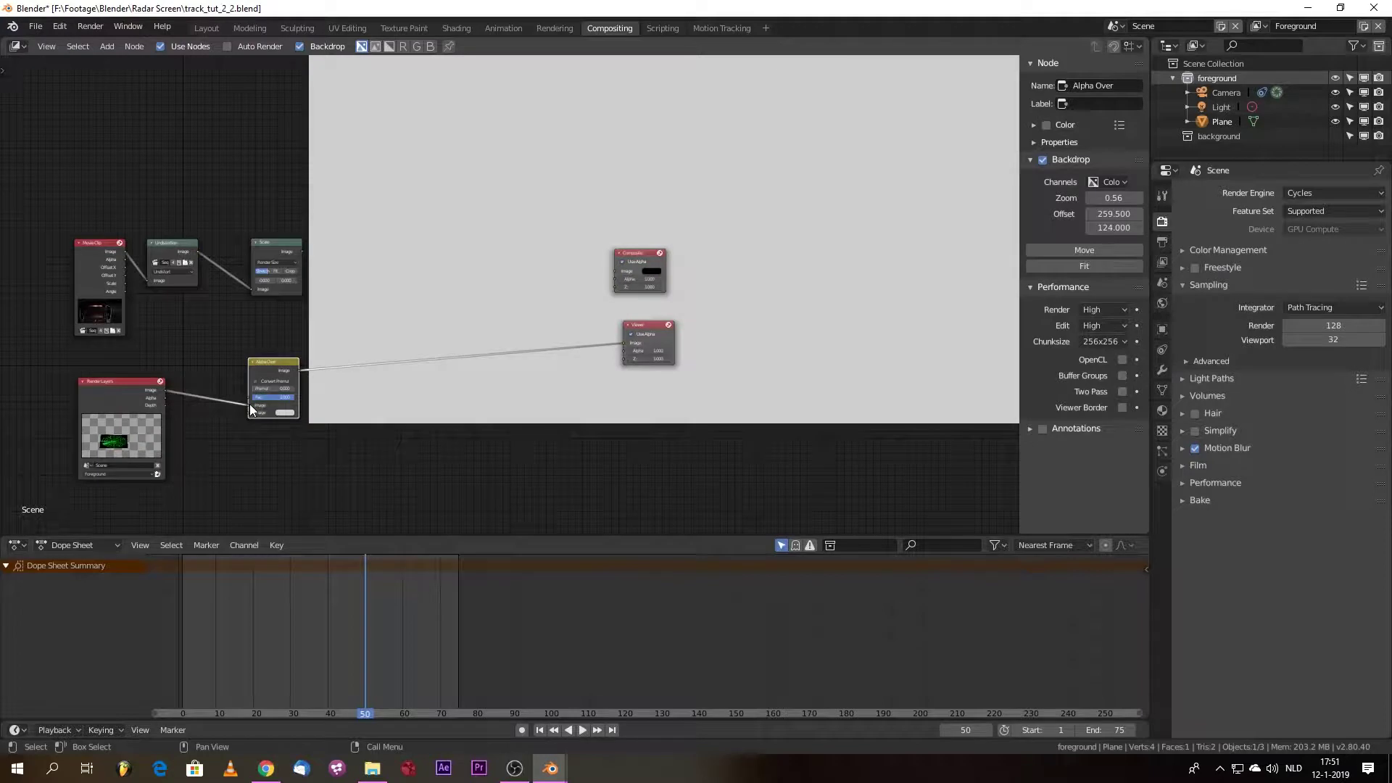
left_click(285, 412)
left_click_drag(338, 319, 363, 398)
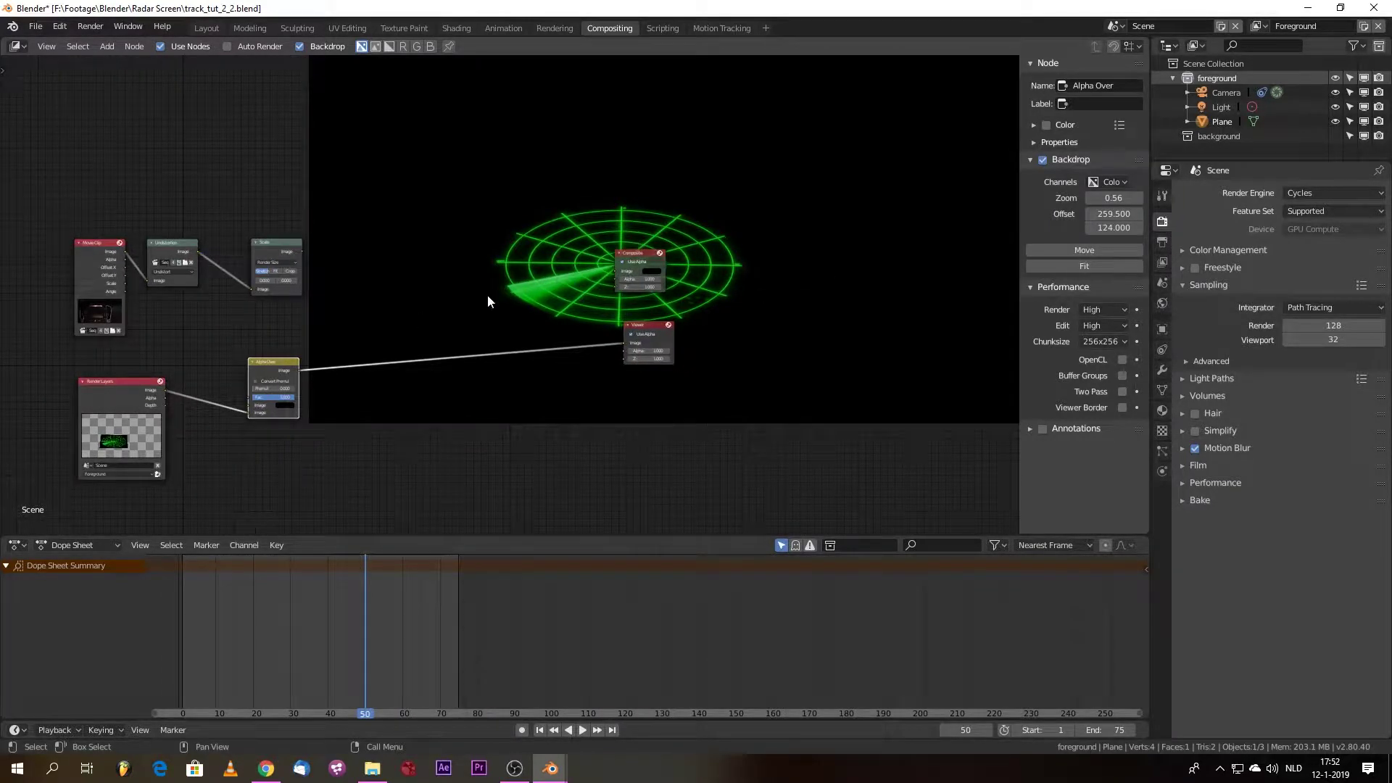
scroll(351, 341, "up", 1)
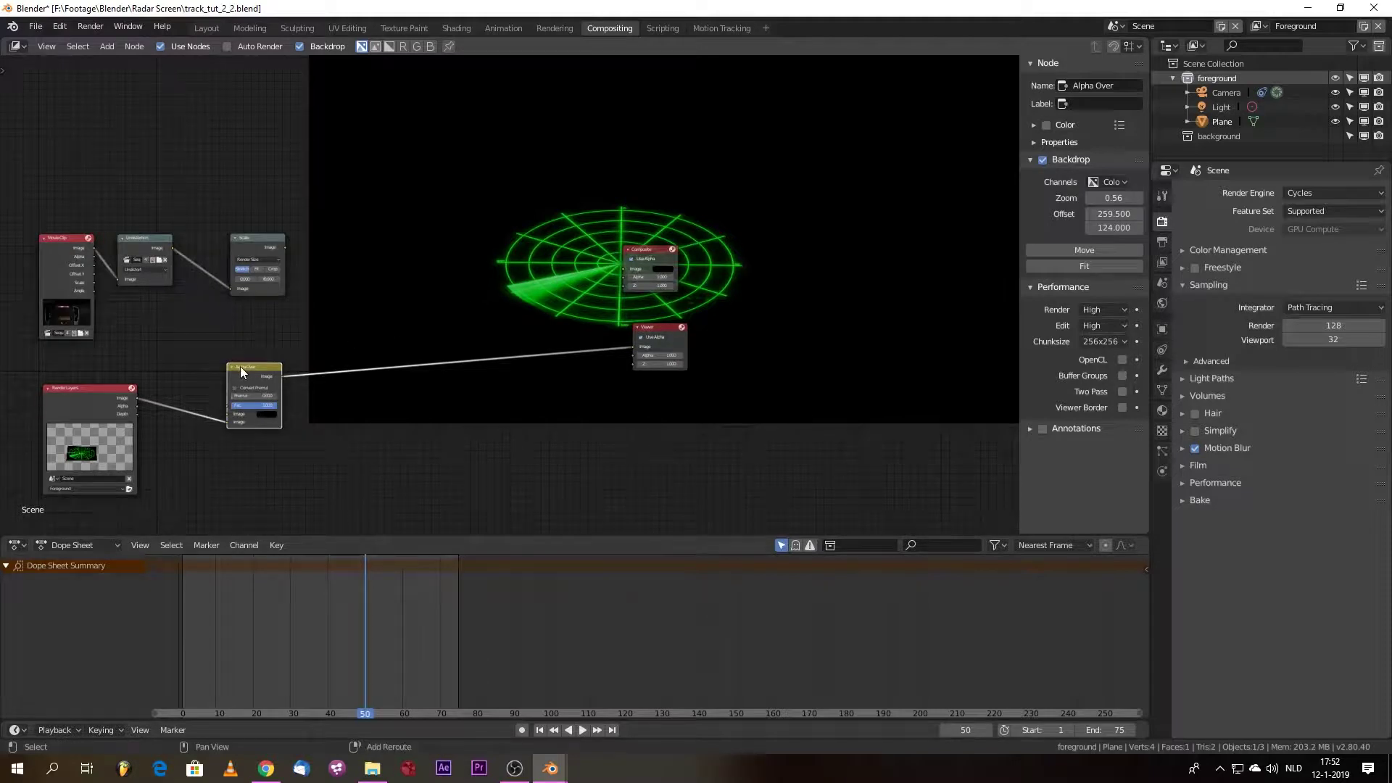
key("shift+d")
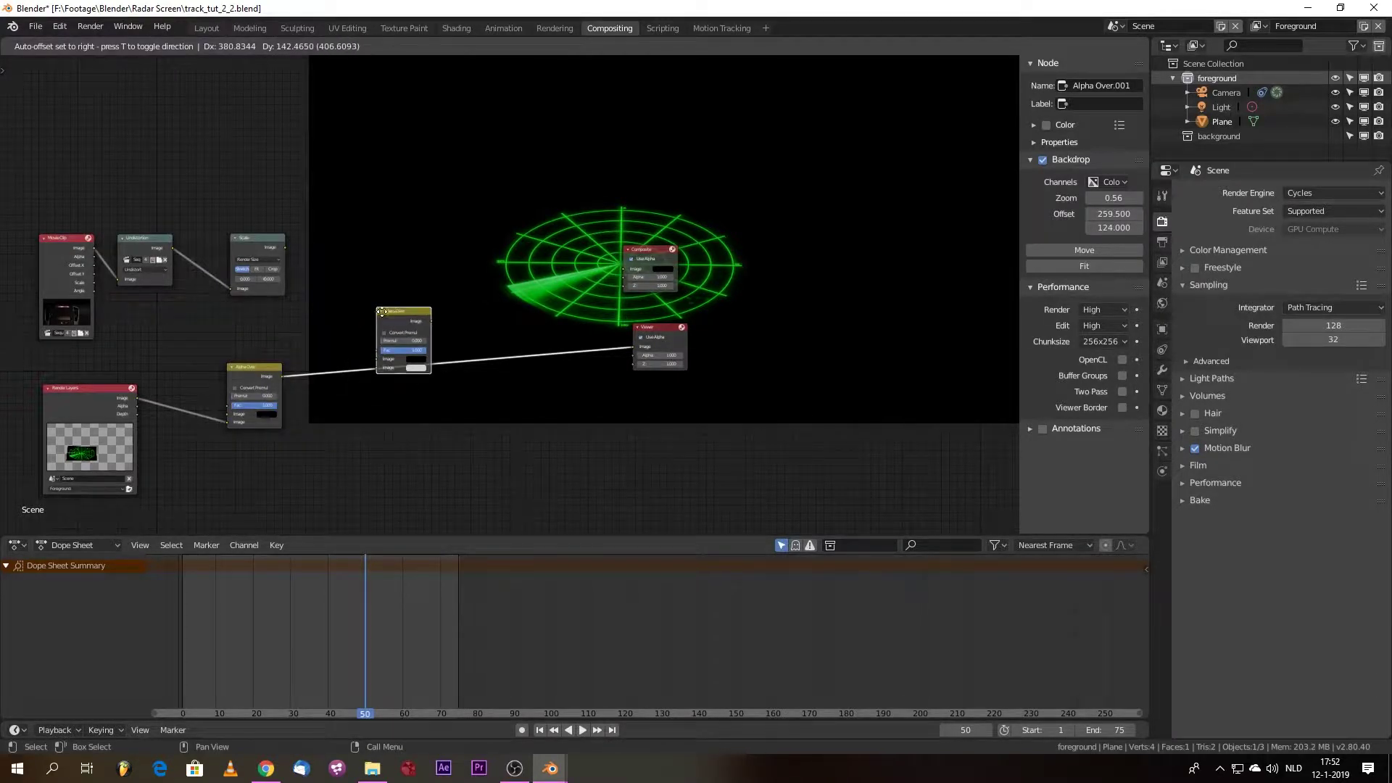
key("Escape")
- Add a Mix node between the Scale and Composite nodes, leaving it unconnected
key("shift+a")
left_click(368, 307)
type("mix")
key("Return")
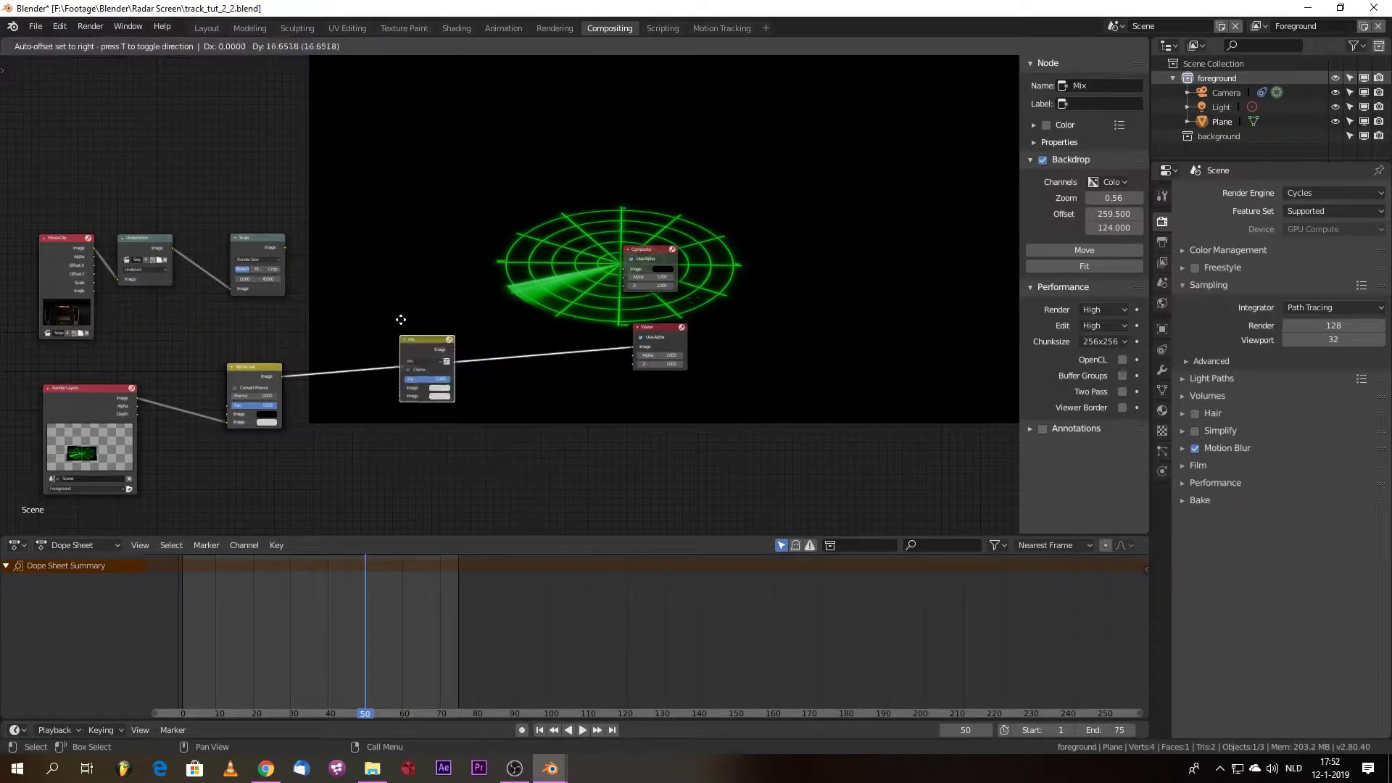
left_click(365, 247)
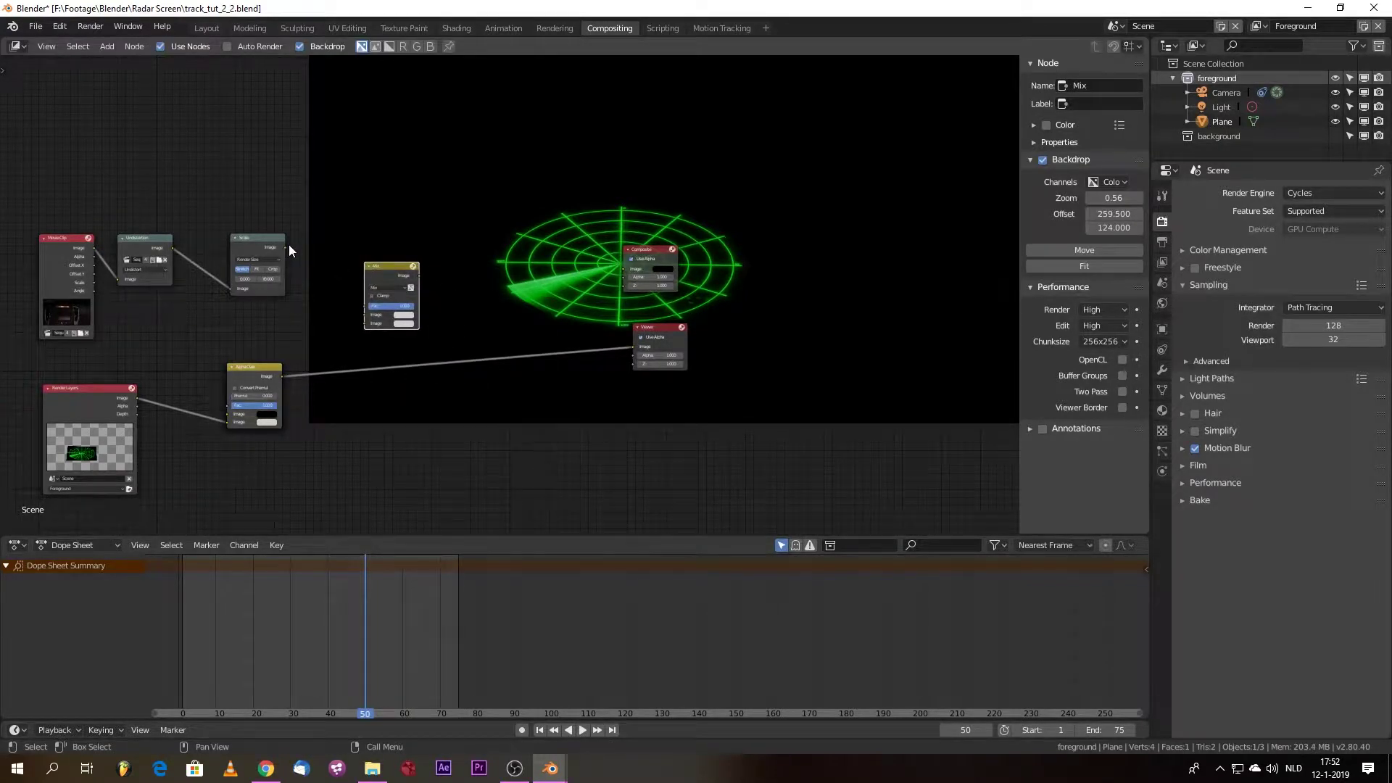
- Connect Scale to the Mix node's first image input, Alpha Over to its second, and its output to the Viewer
left_click_drag(285, 248, 364, 313)
left_click_drag(632, 347, 366, 324)
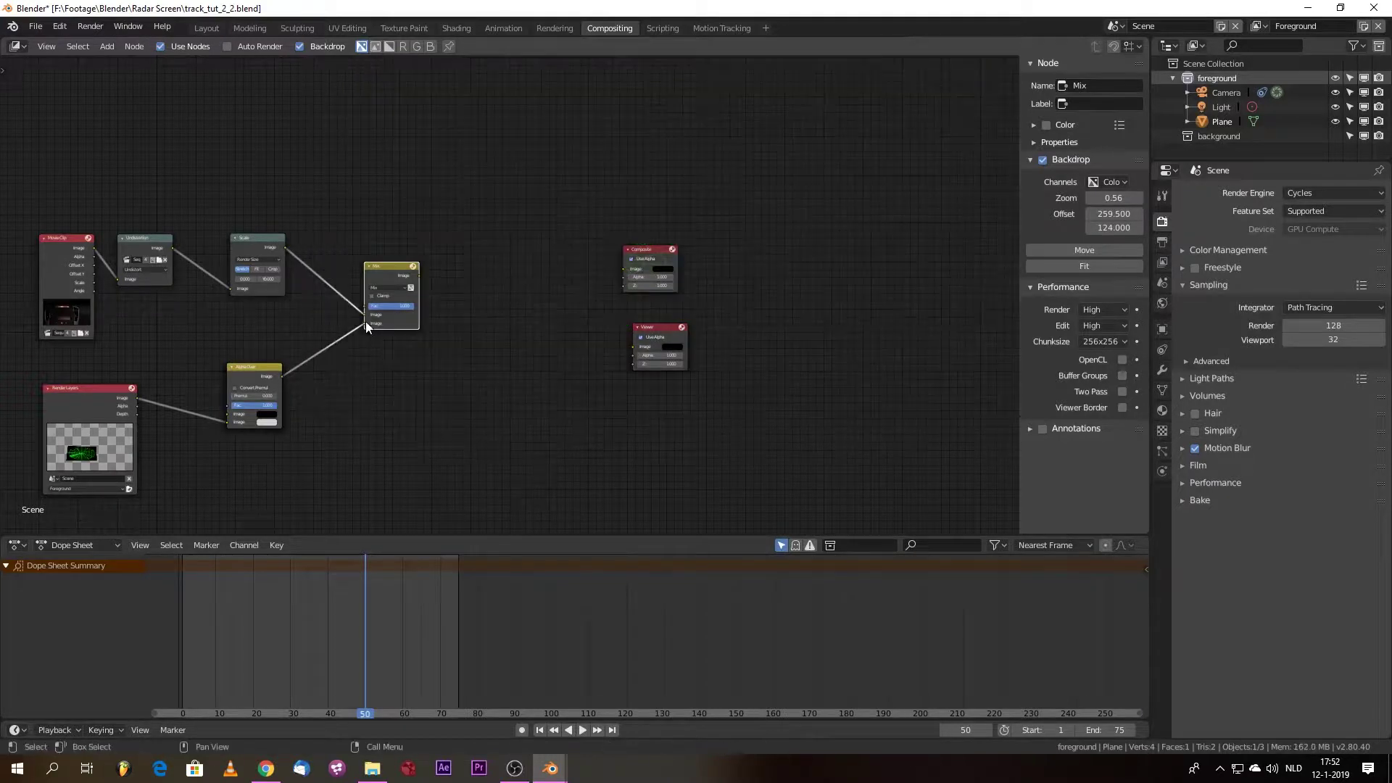
left_click_drag(418, 274, 500, 351)
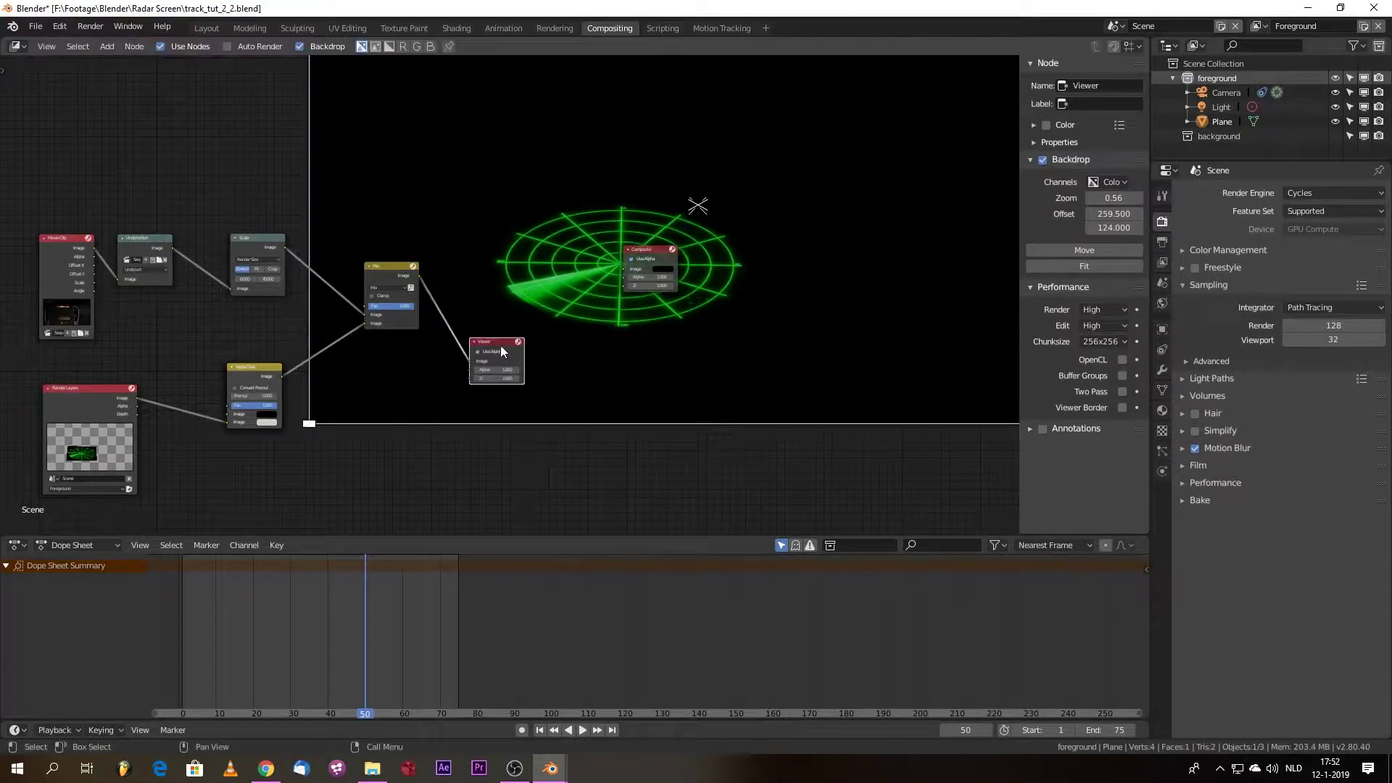
- Set the Mix node's blend mode to Add
scroll(501, 345, "up", 1)
scroll(455, 332, "up", 1)
scroll(456, 332, "up", 1)
scroll(452, 344, "up", 1)
left_click(344, 285)
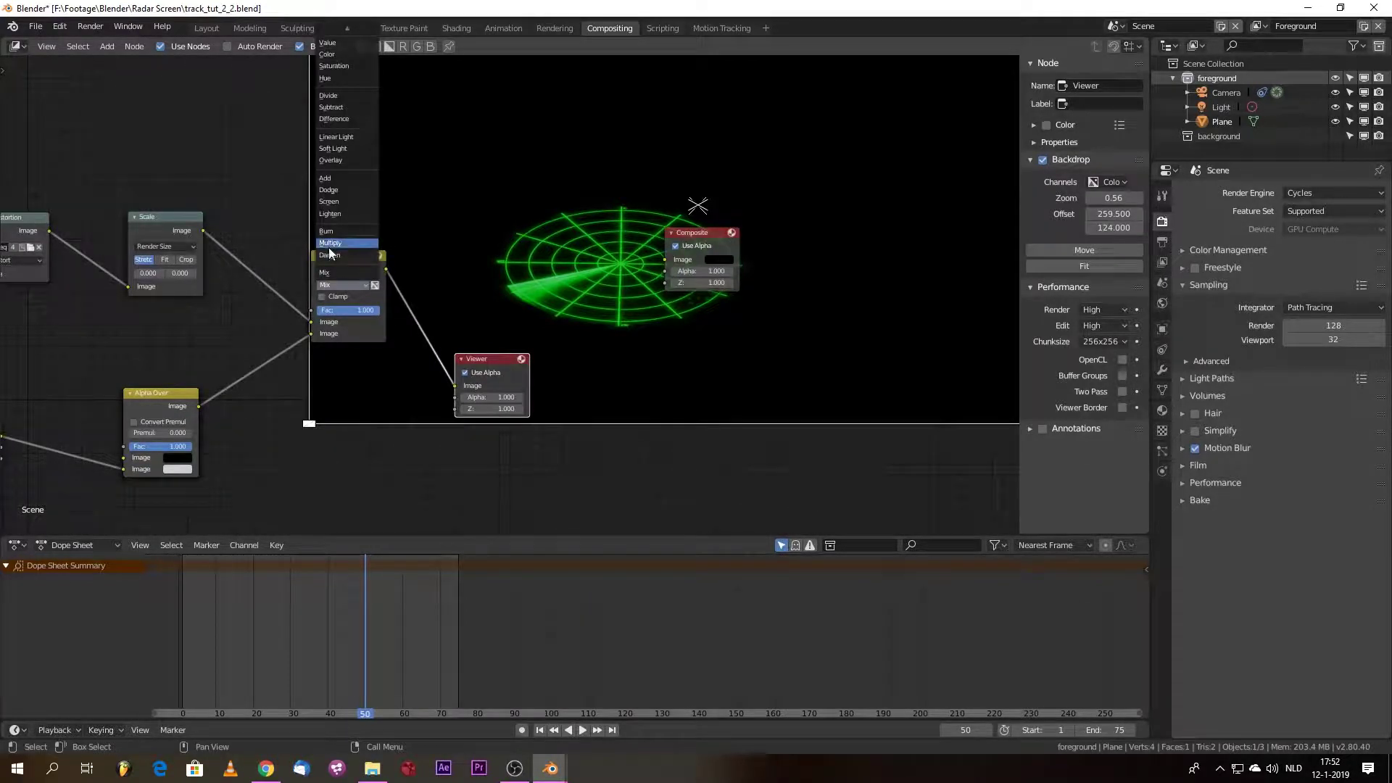
left_click(349, 177)
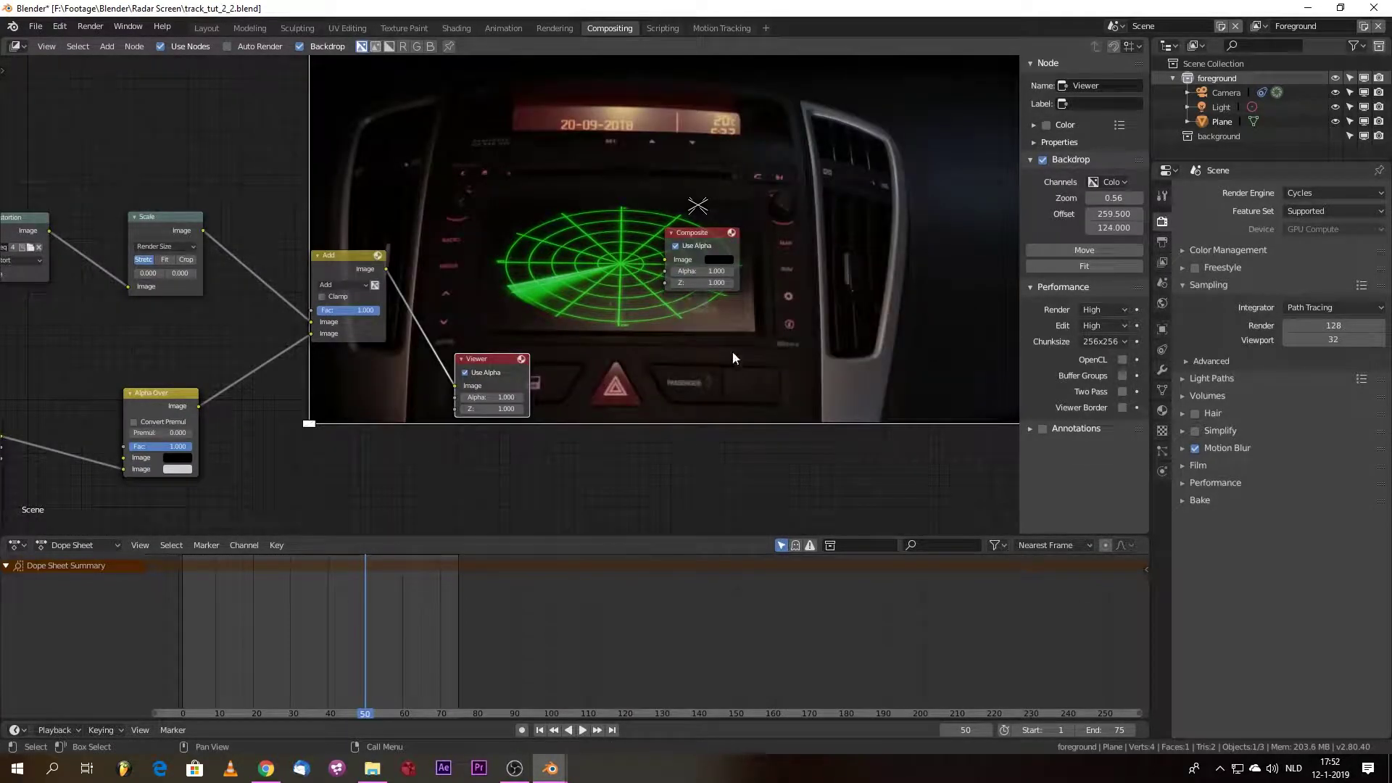
- Move the Composite node above the Viewer node
left_click_drag(688, 259, 636, 537)
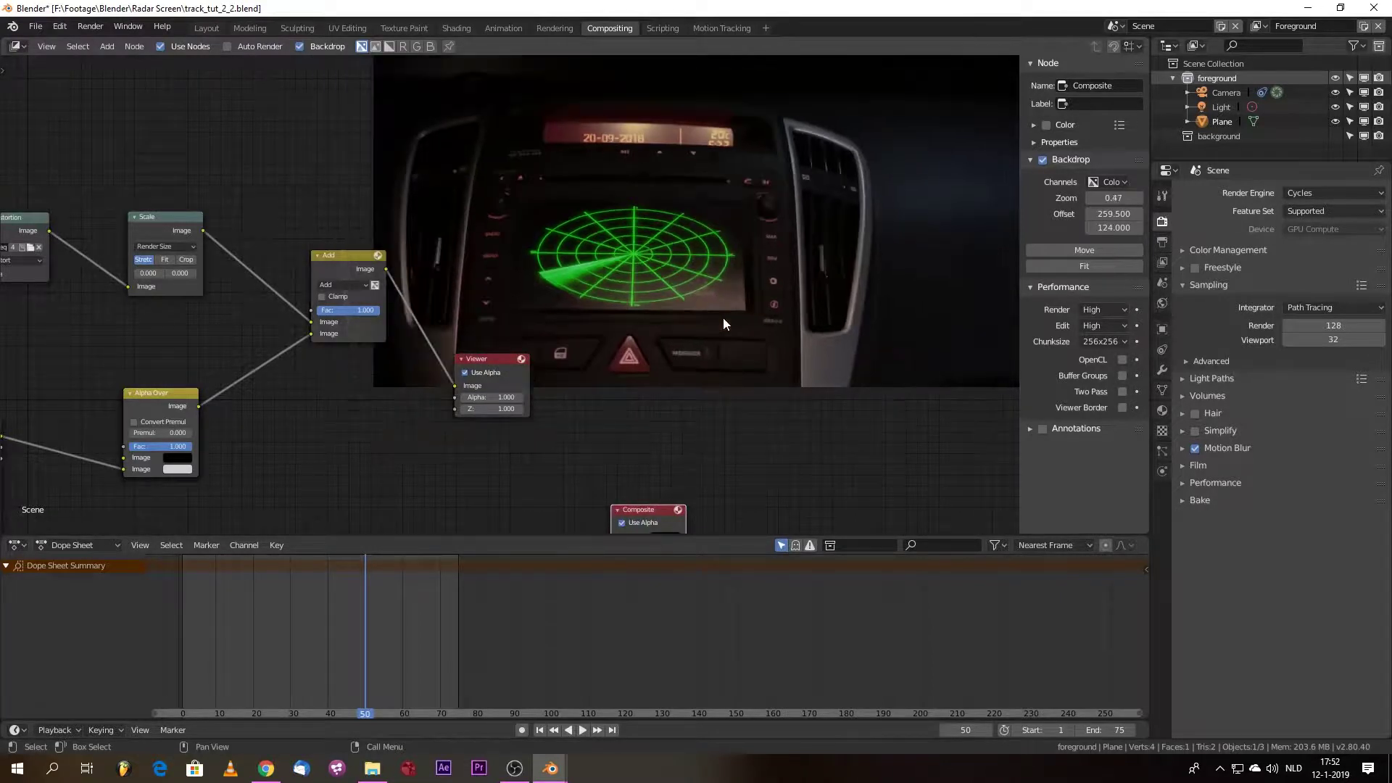
key("alt+v")
key("alt+v")
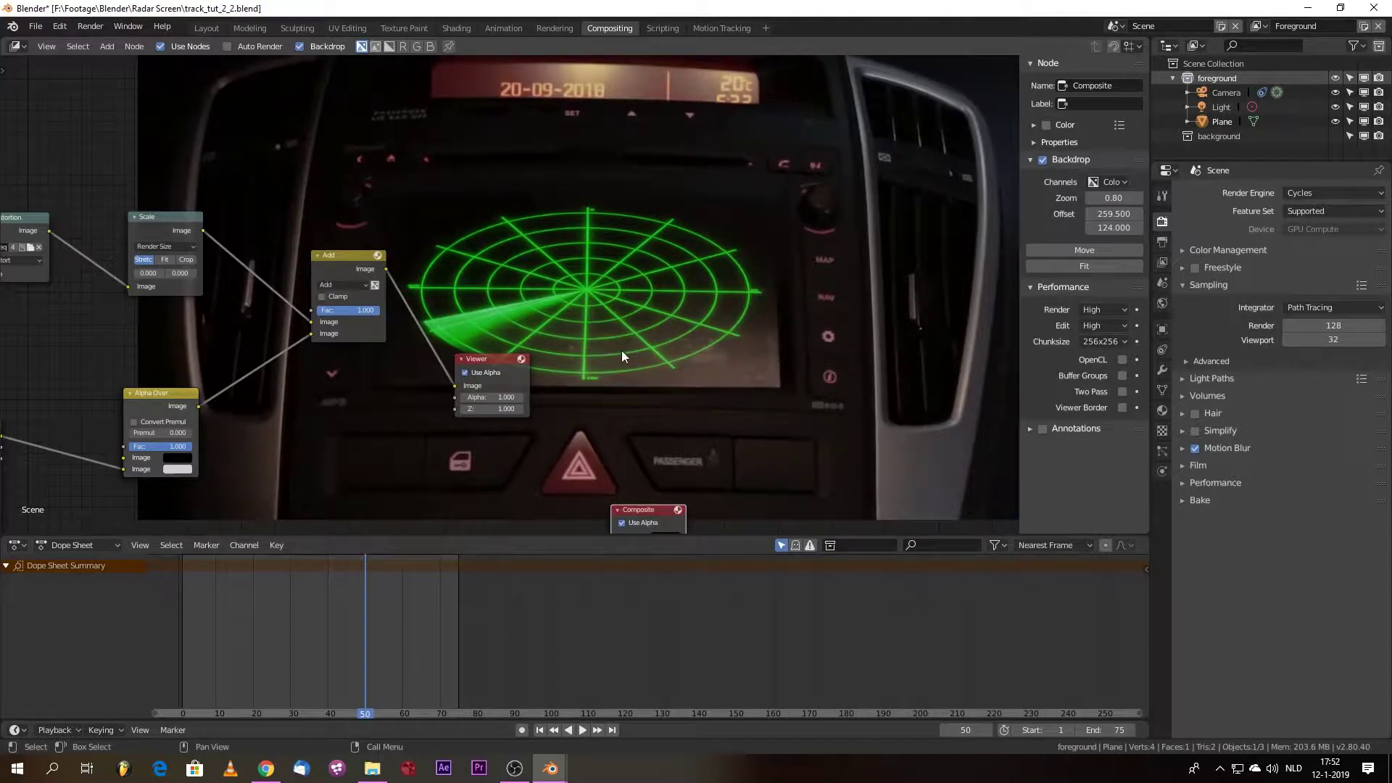
scroll(614, 335, "down", 1)
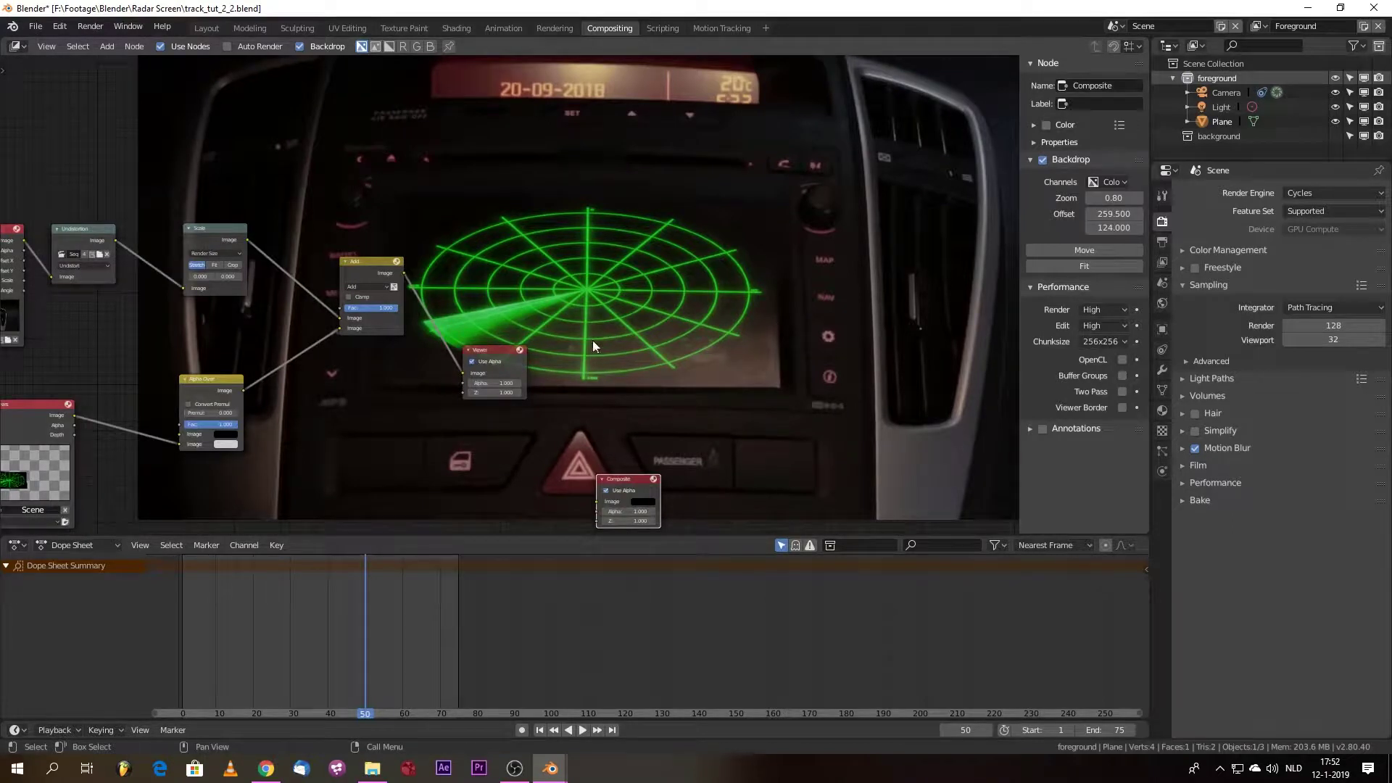
left_click_drag(616, 483, 561, 202)
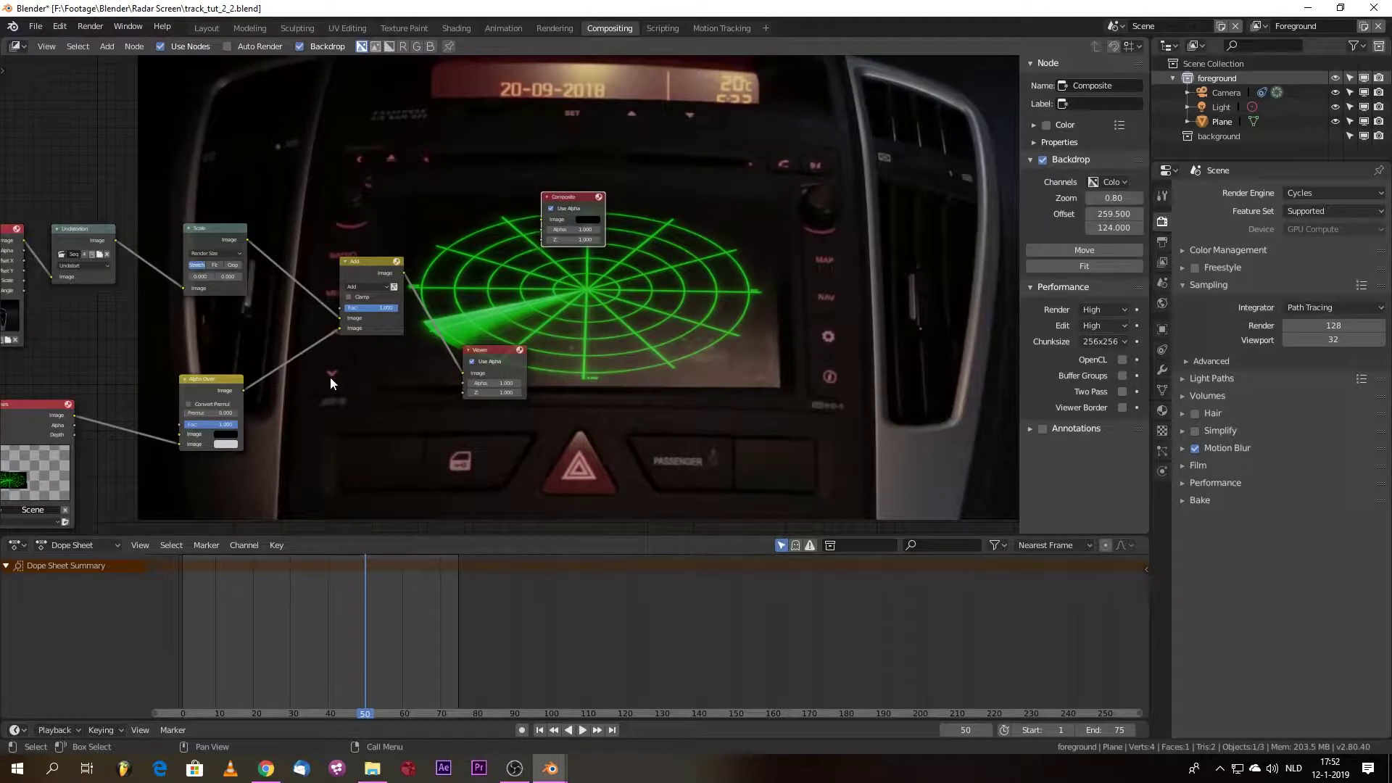
scroll(363, 384, "down", 1)
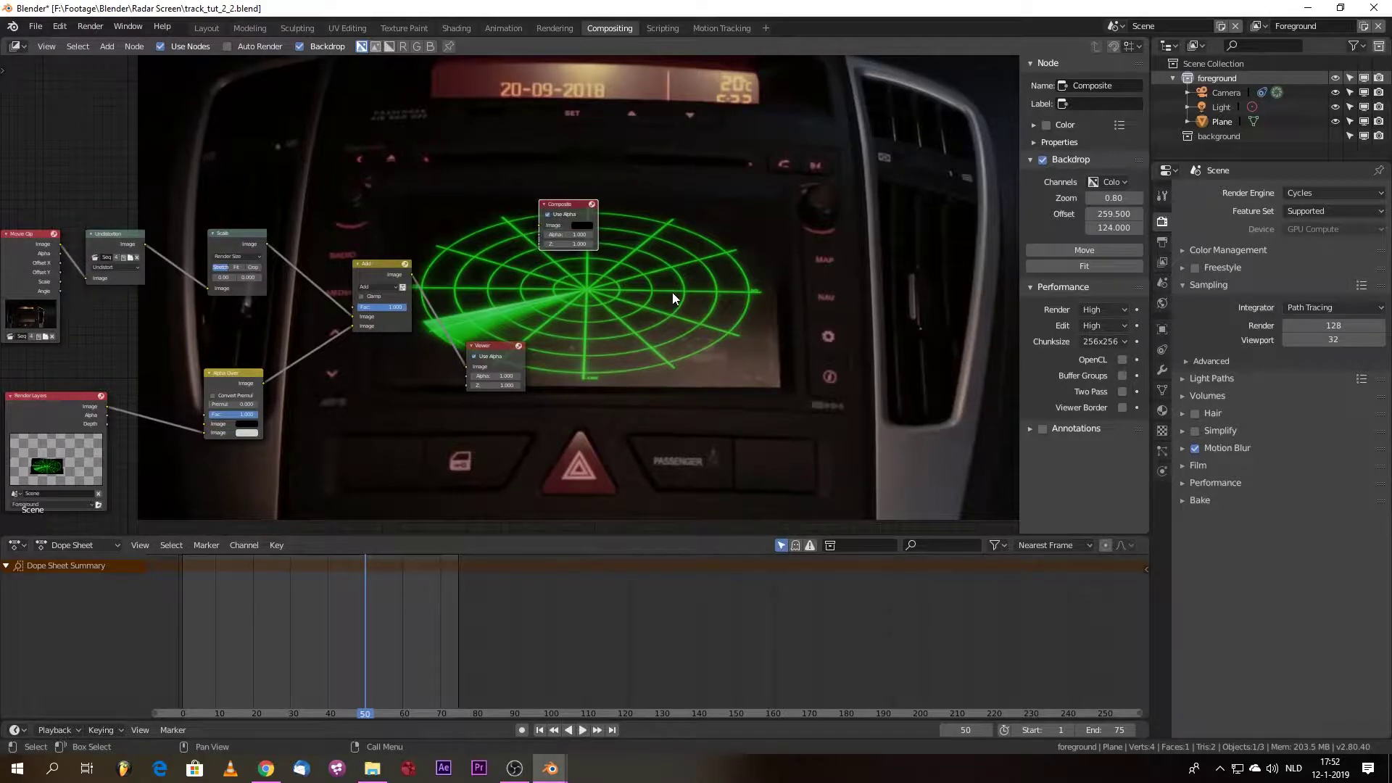
- Compare the radar lines' sharpness with the dashboard's MAP and NAV lettering up close in the backdrop
key("alt+v")
key("alt+v")
key("alt+v")
key("alt+v")
key("alt+v")
key("alt+v")
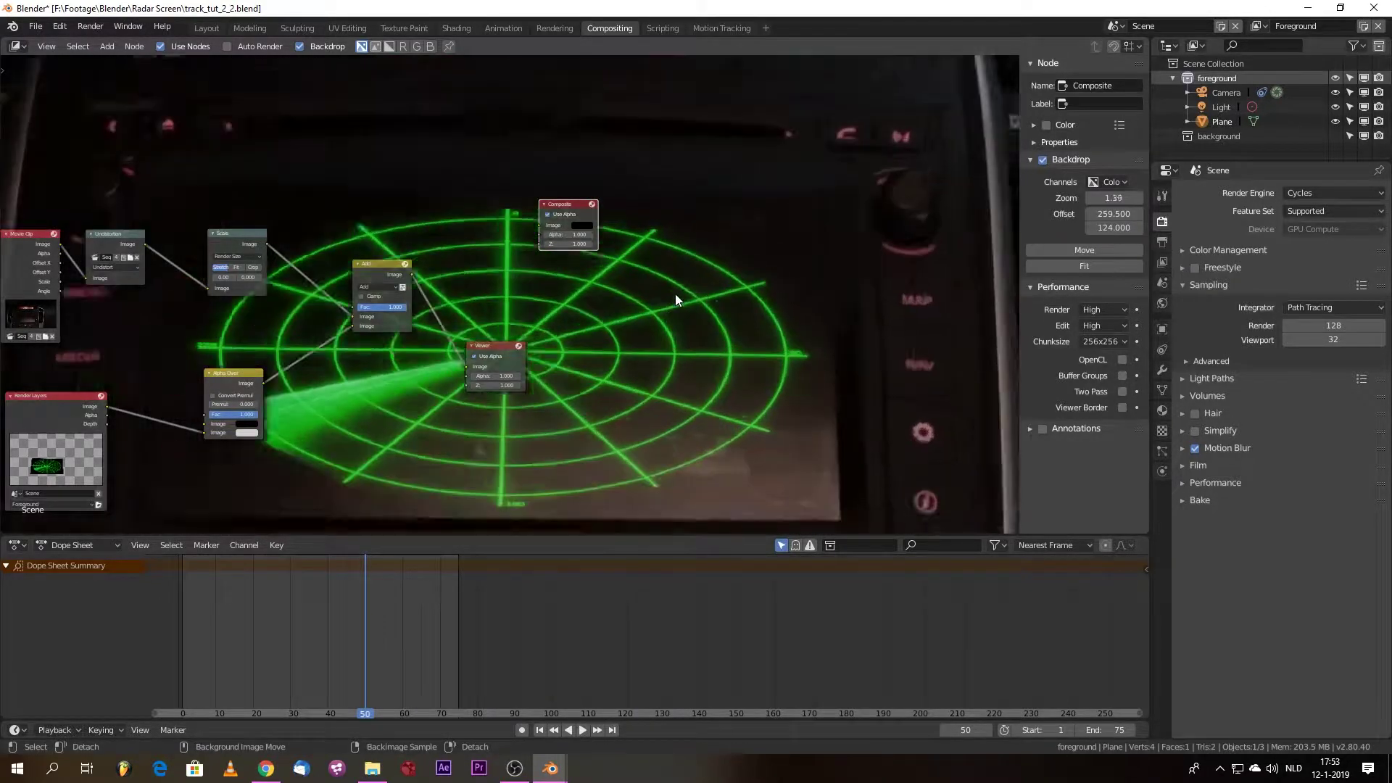
middle_click_drag(846, 351, 409, 327, "alt")
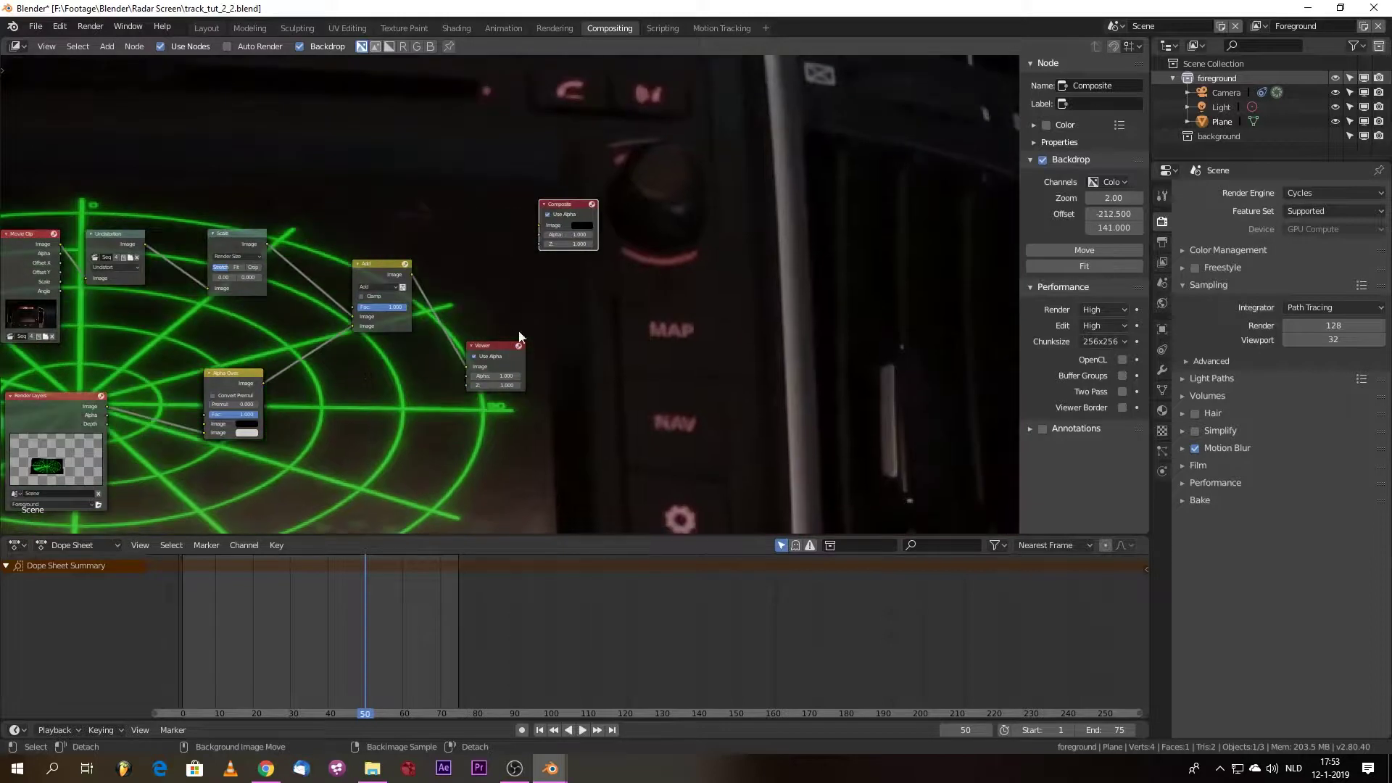
key("alt+v")
key("alt+v")
key("alt+v")
key("alt+v")
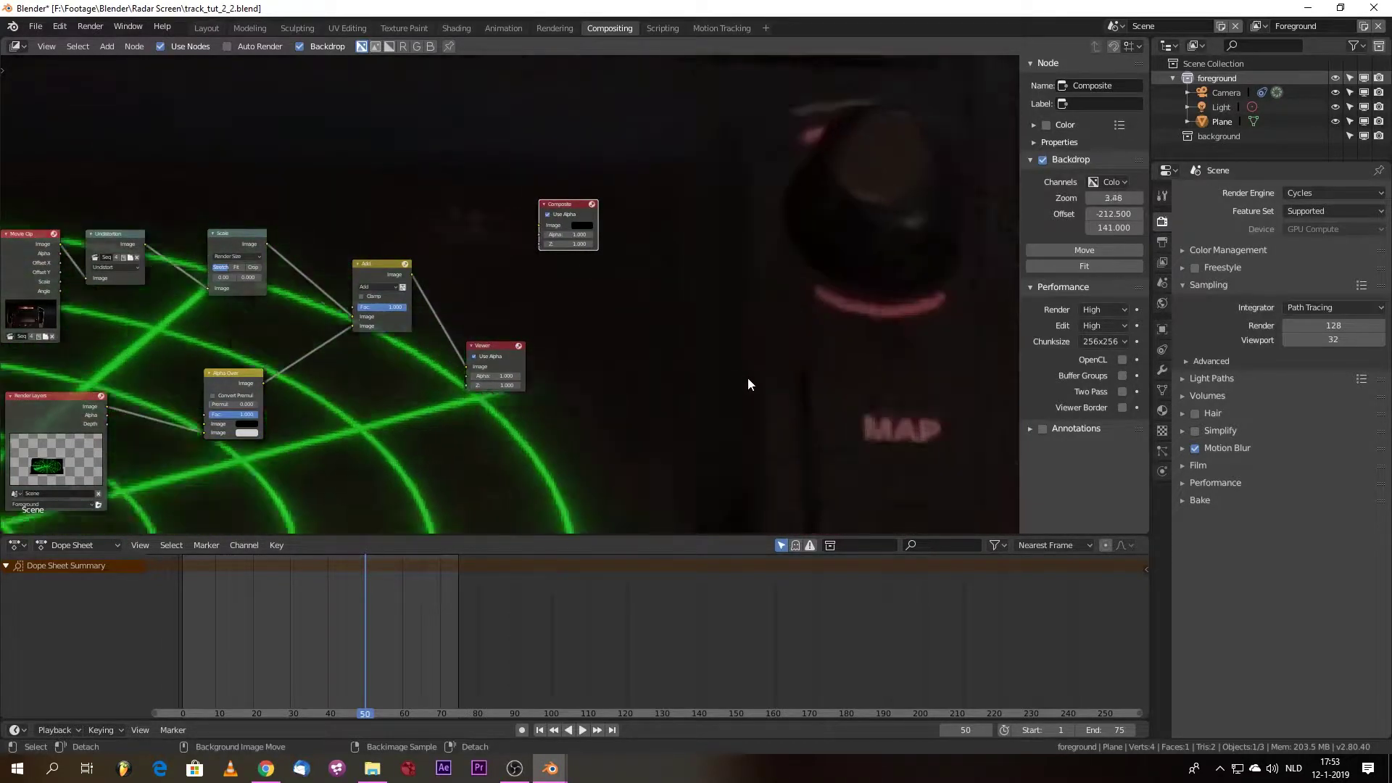
middle_click_drag(686, 366, 406, 260, "alt")
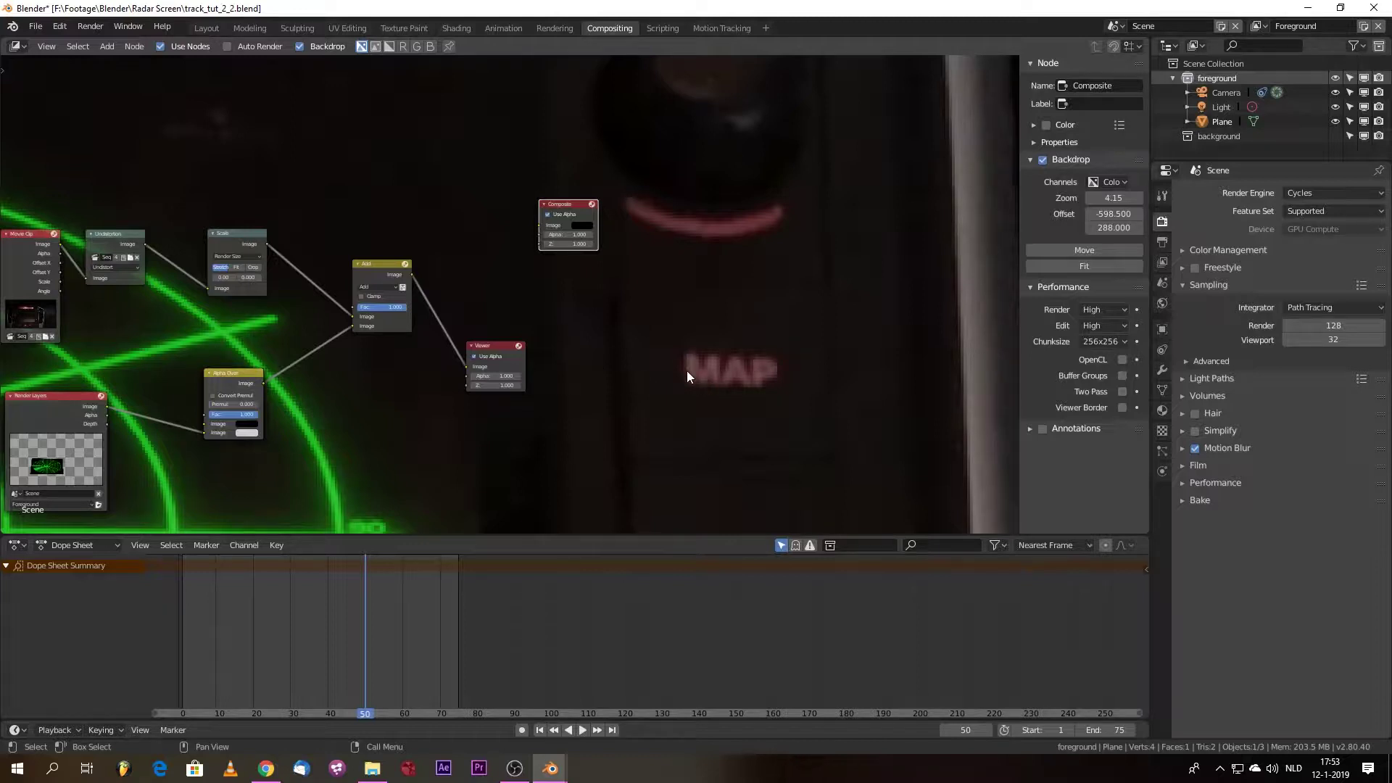
key("v")
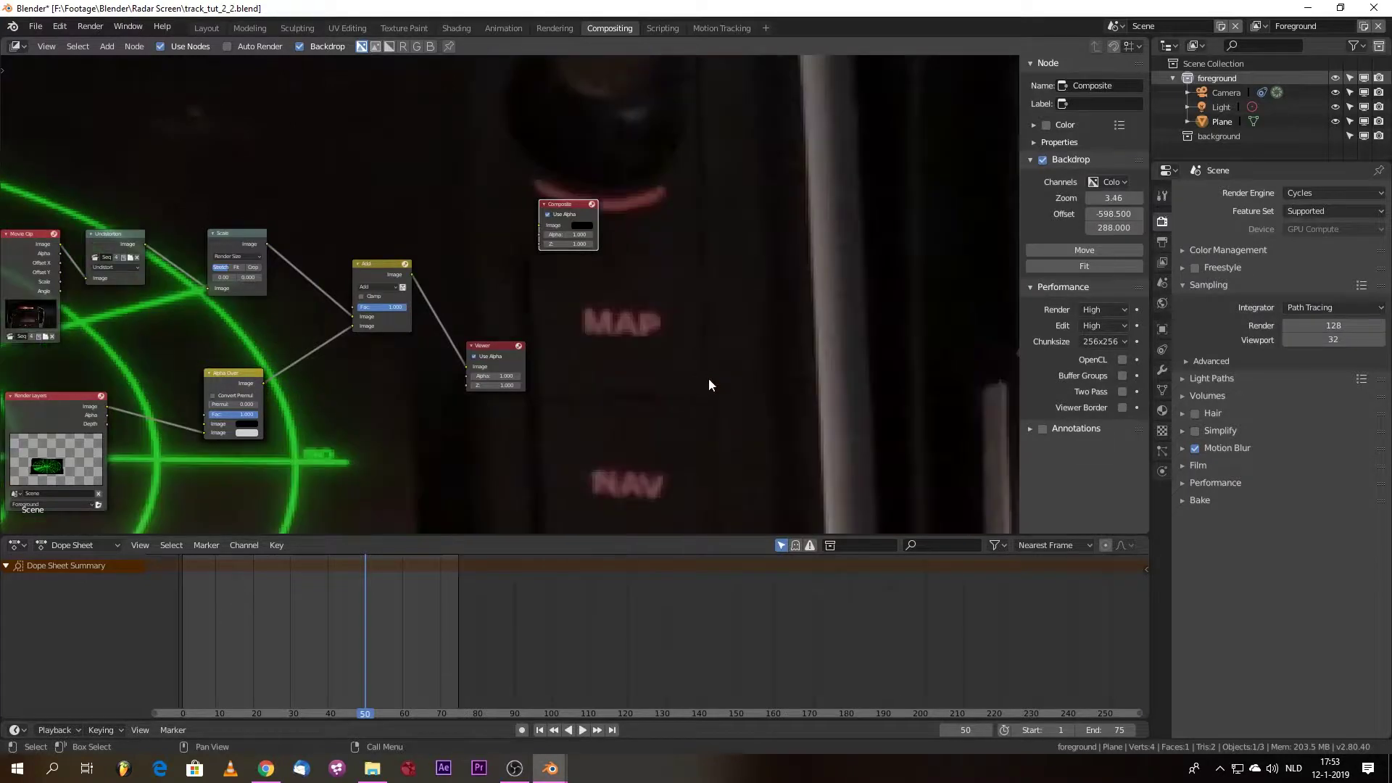
key("alt+v")
key("alt+v")
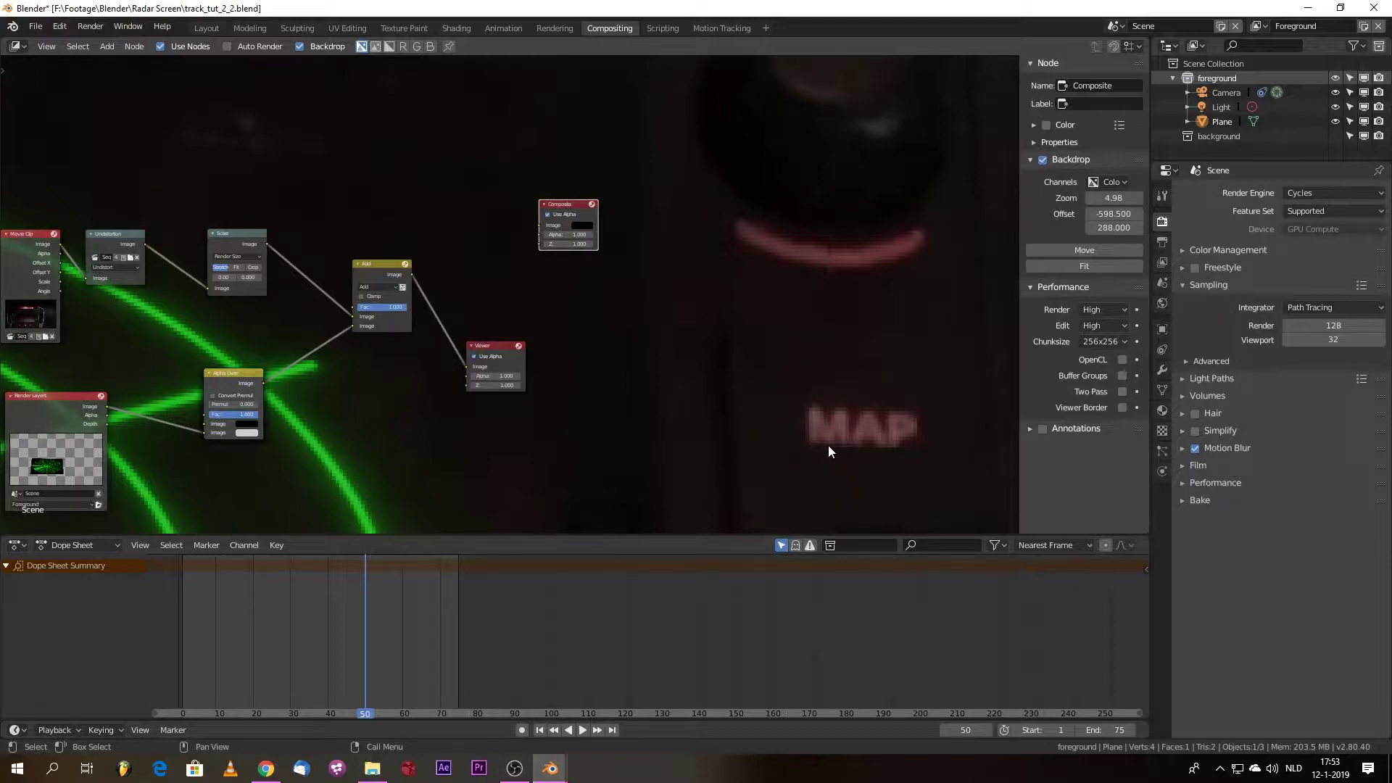
scroll(772, 434, "down", 1)
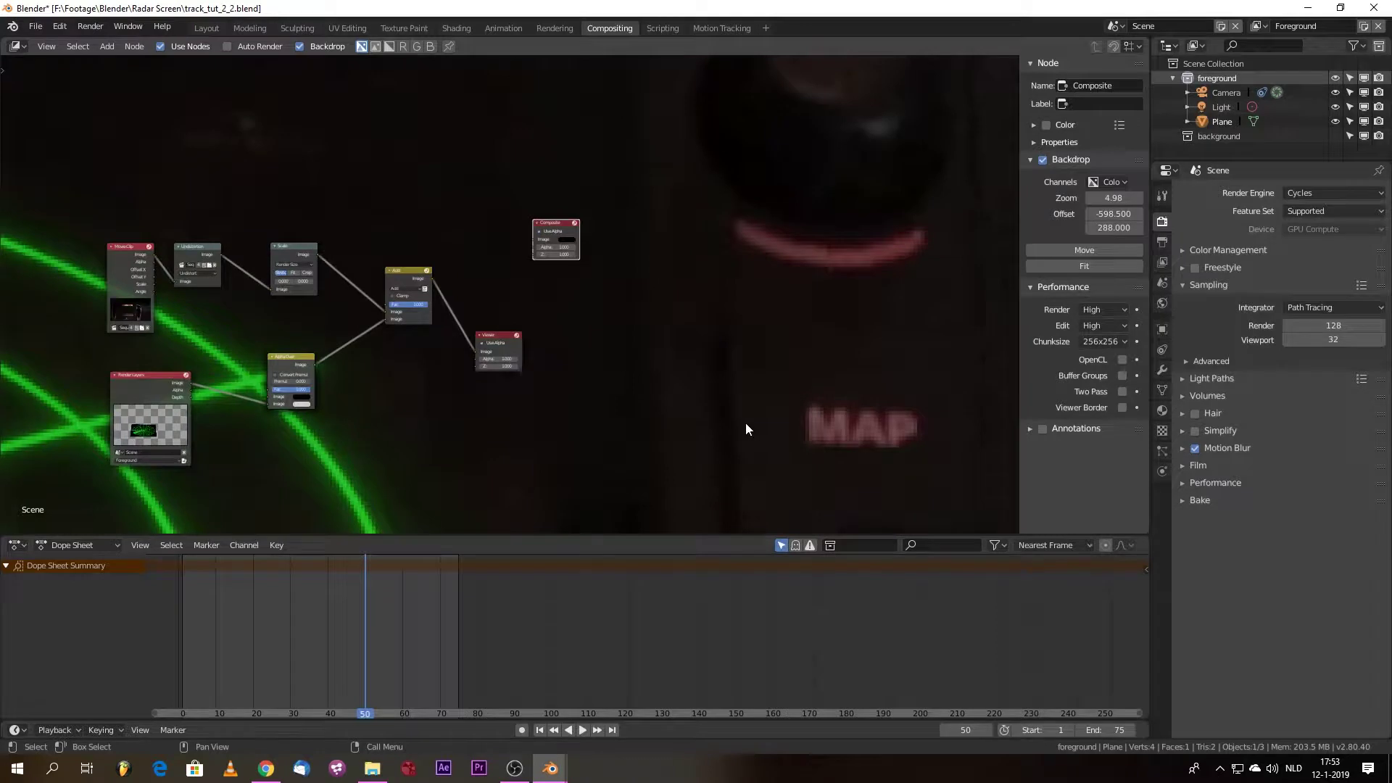
key("v")
key("v")
key("v")
key("v")
key("v")
key("v")
- Duplicate the Alpha Over node and insert the copy between Render Layers and the original Alpha Over
scroll(368, 379, "up", 1)
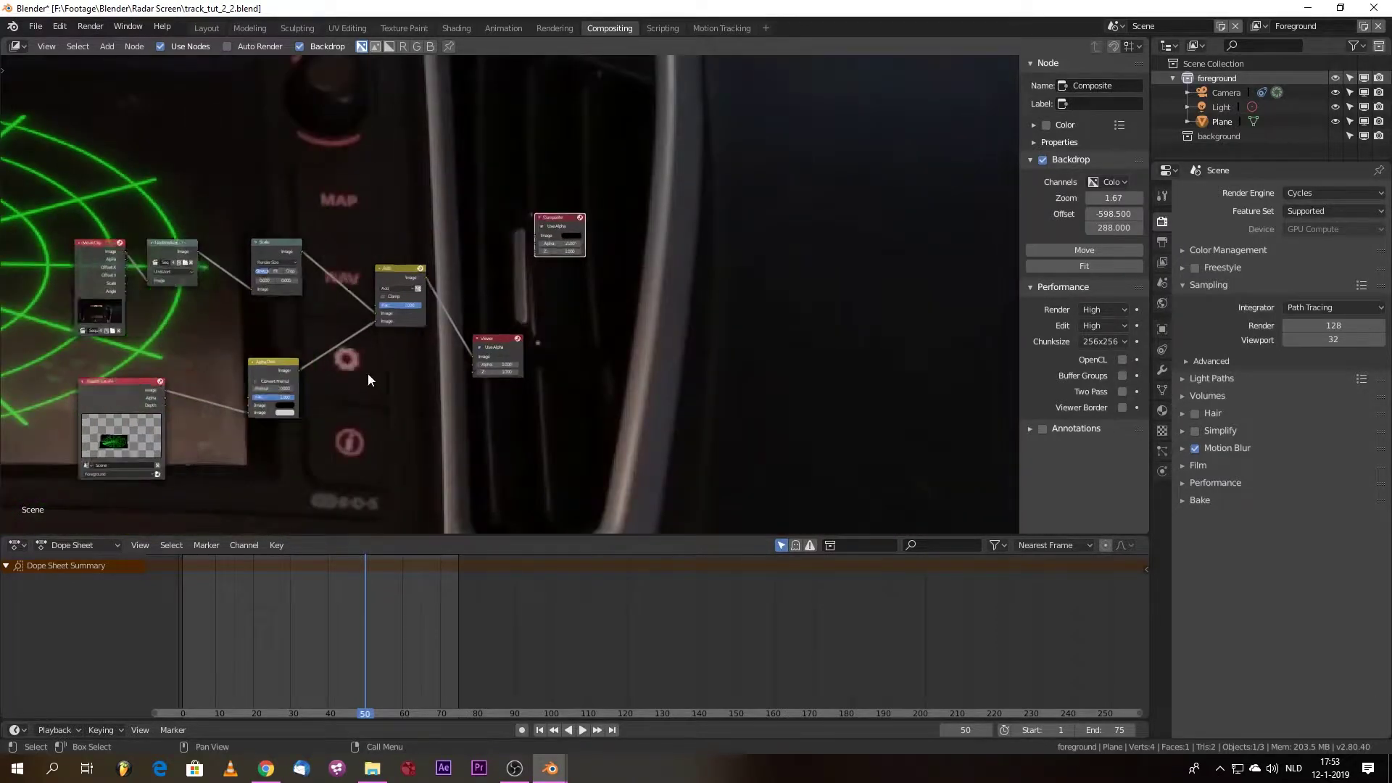
scroll(368, 373, "up", 1)
left_click(267, 368)
key("shift+d")
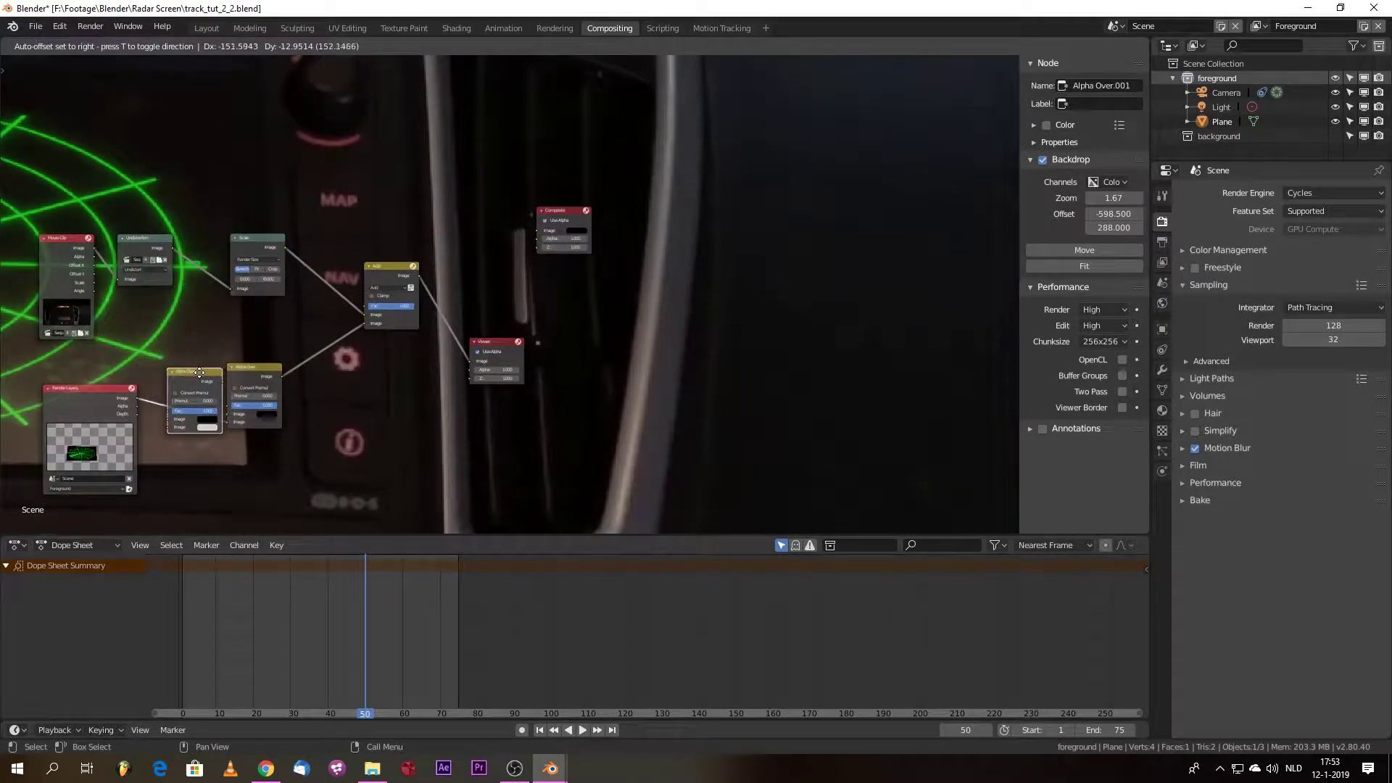
left_click(221, 360)
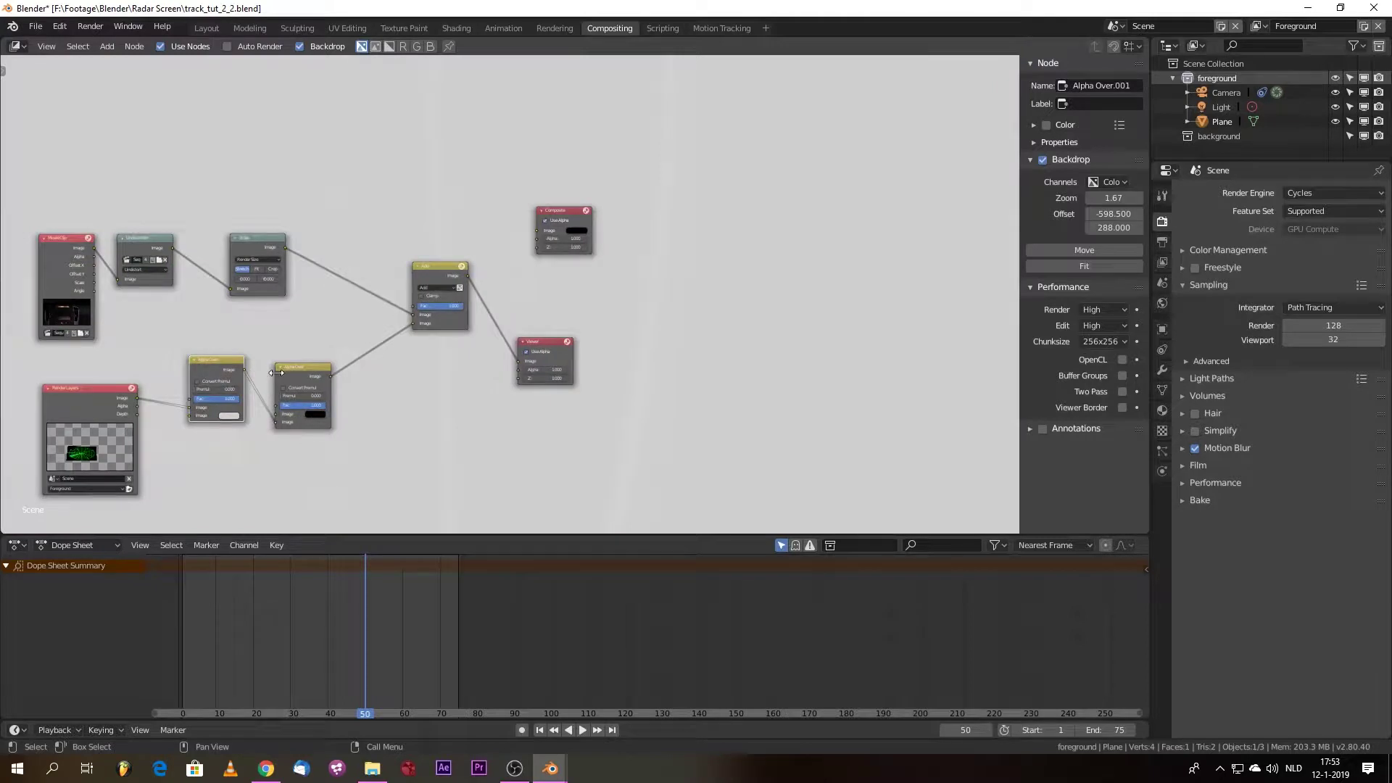
- Undo the insertion of the duplicated Alpha Over node, leaving a single Alpha Over after Render Layers
key("ctrl+z")
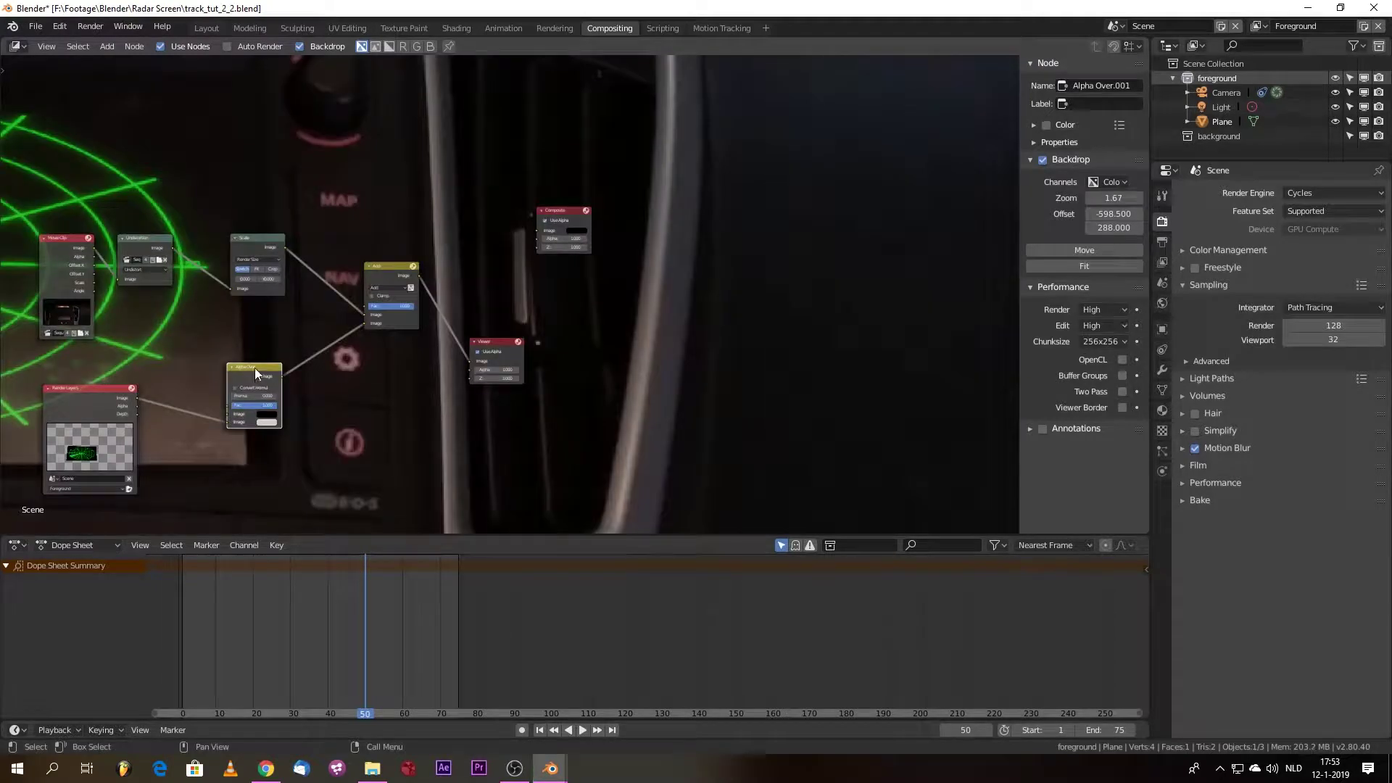
key("shift+d")
left_click(316, 437)
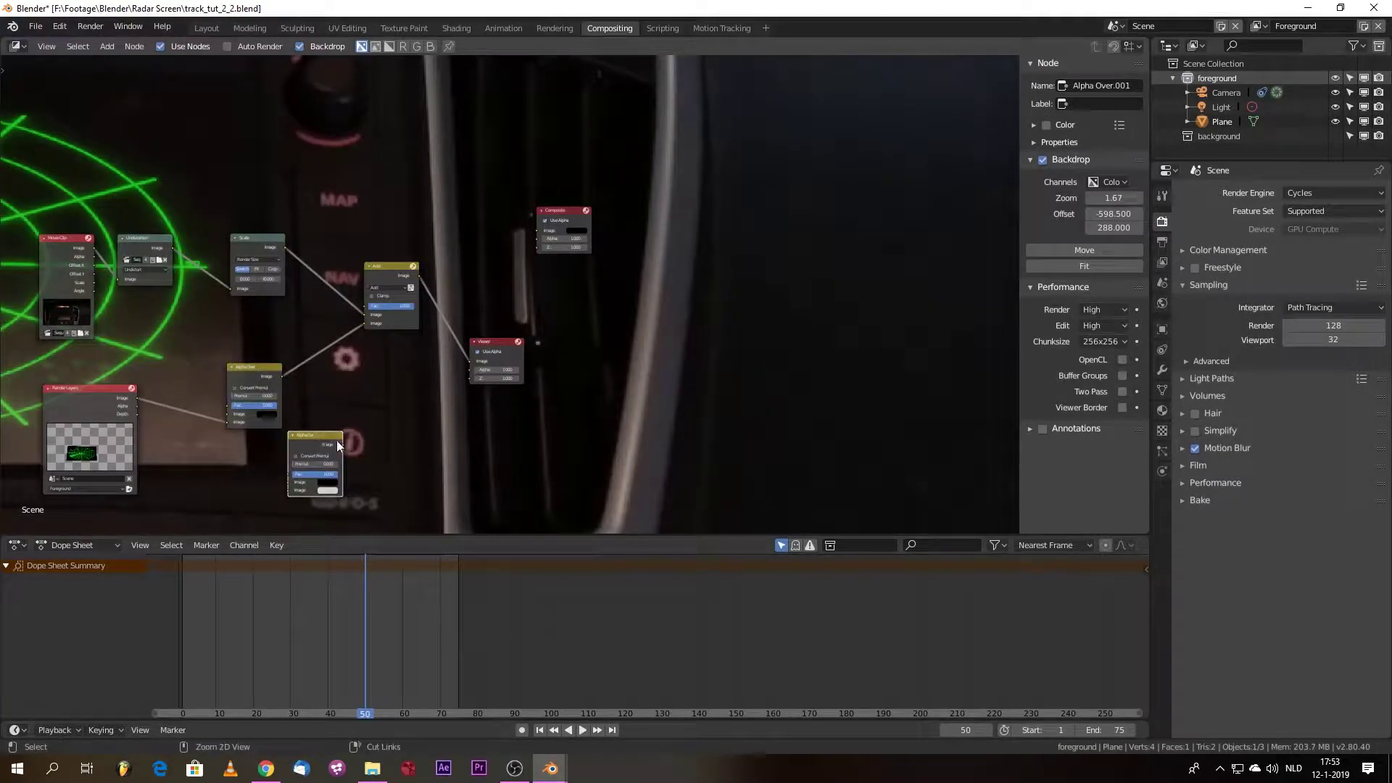
key("ctrl+z")
- Shift Alpha Over closer to Render Layers and insert a Blur node between it and the Add mix node
left_click_drag(255, 367, 196, 352)
scroll(265, 390, "up", 2)
key("shift+a")
left_click(149, 362)
type("blu")
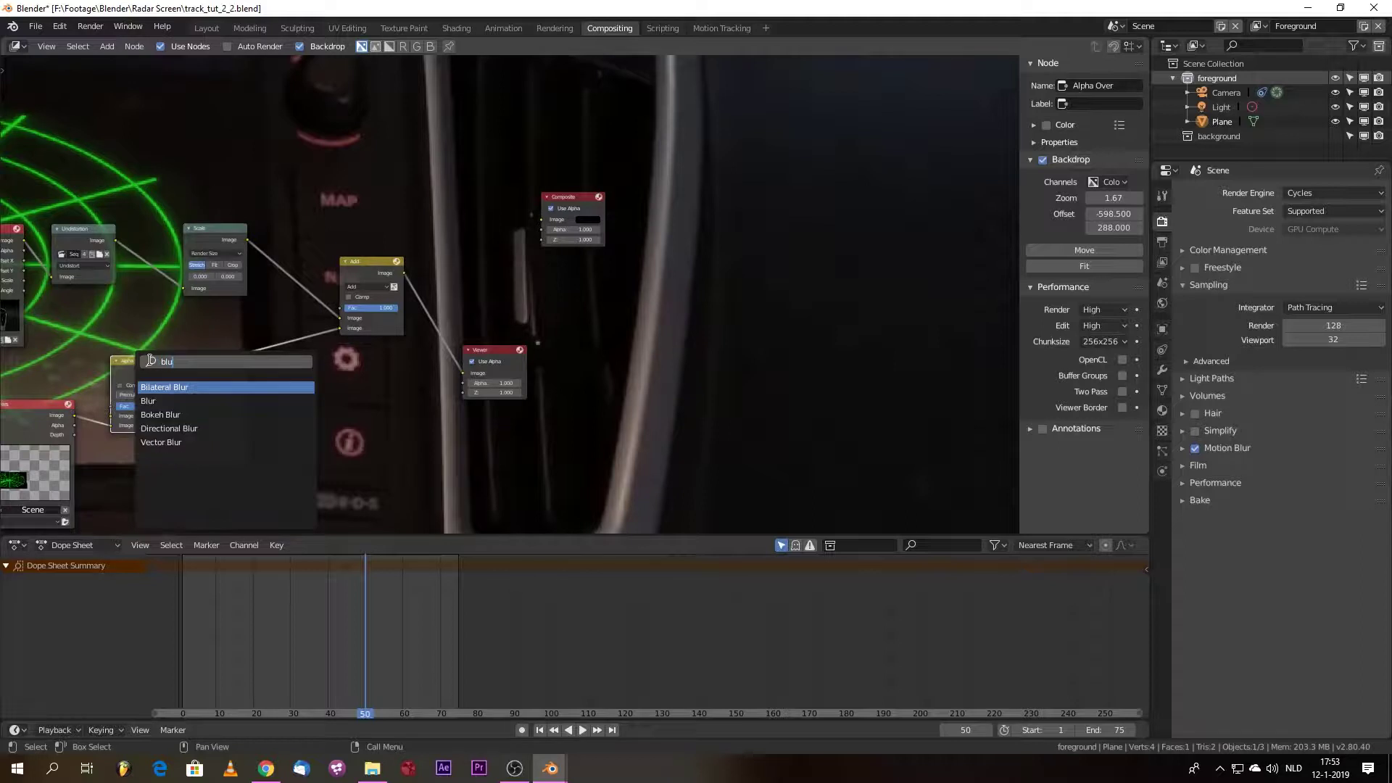
left_click(154, 401)
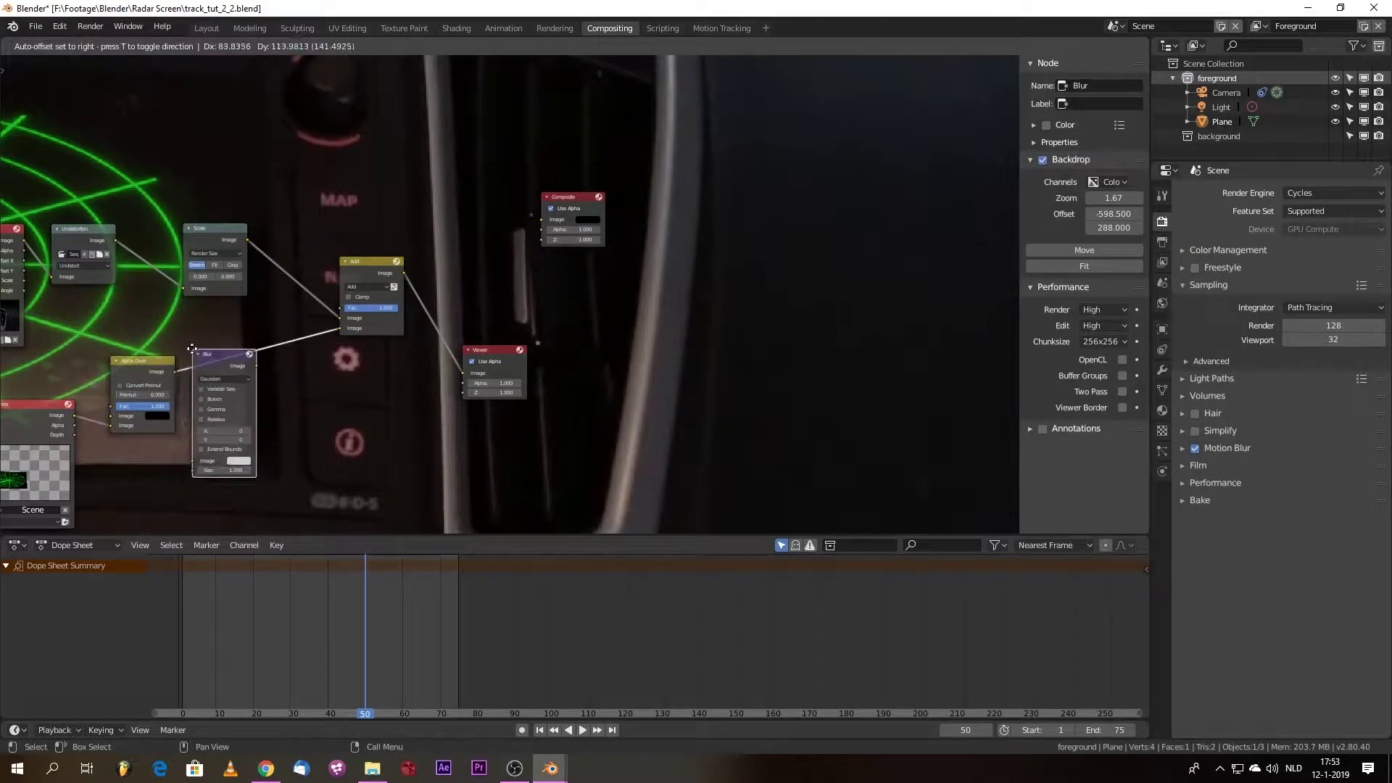
left_click(242, 423)
- Set the Blur node's X and Y size to 3
left_click(268, 429)
left_click(267, 429)
left_click(267, 429)
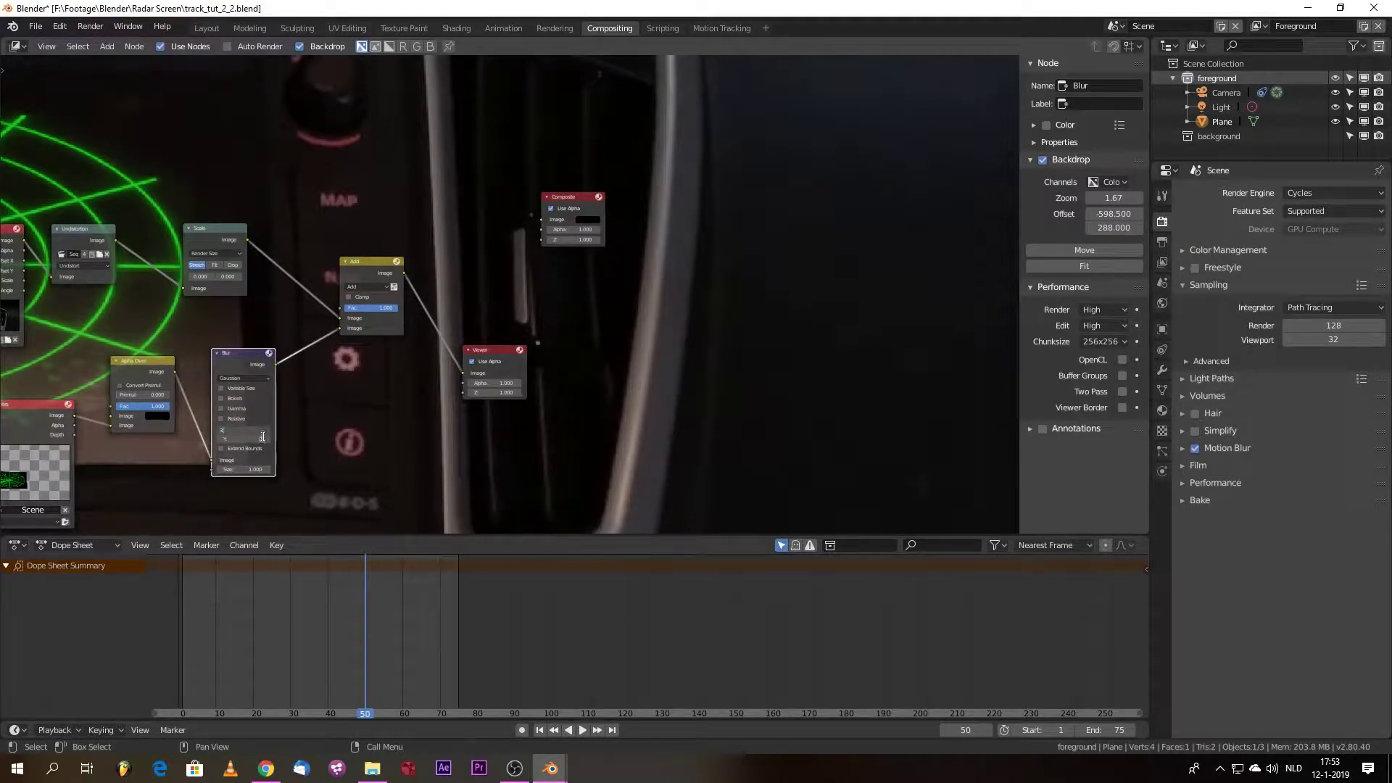
left_click(266, 440)
left_click(266, 439)
left_click(266, 439)
- Compare the radar graphic with the Blur node muted and unmuted in the backdrop
scroll(251, 242, "down", 1)
middle_click_drag(176, 180, 747, 276, "alt")
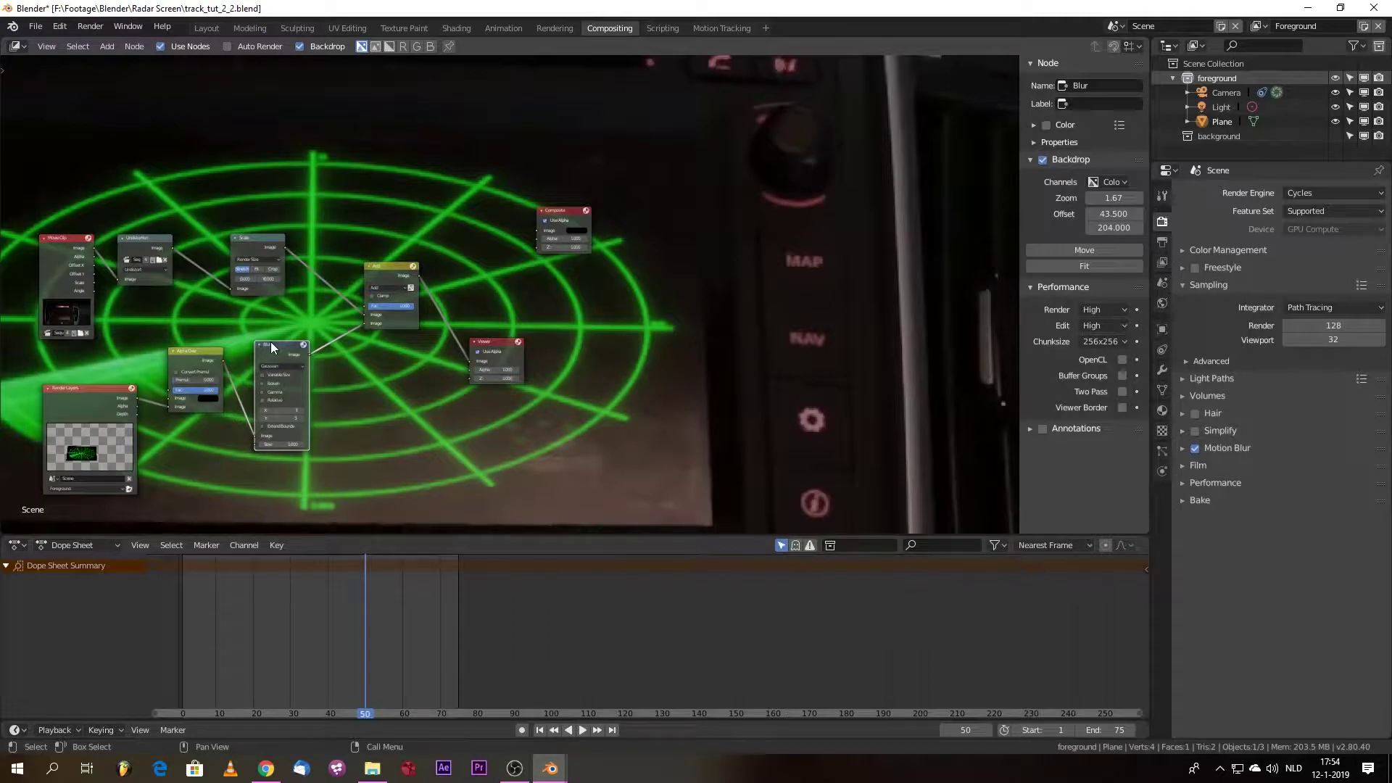
key("m")
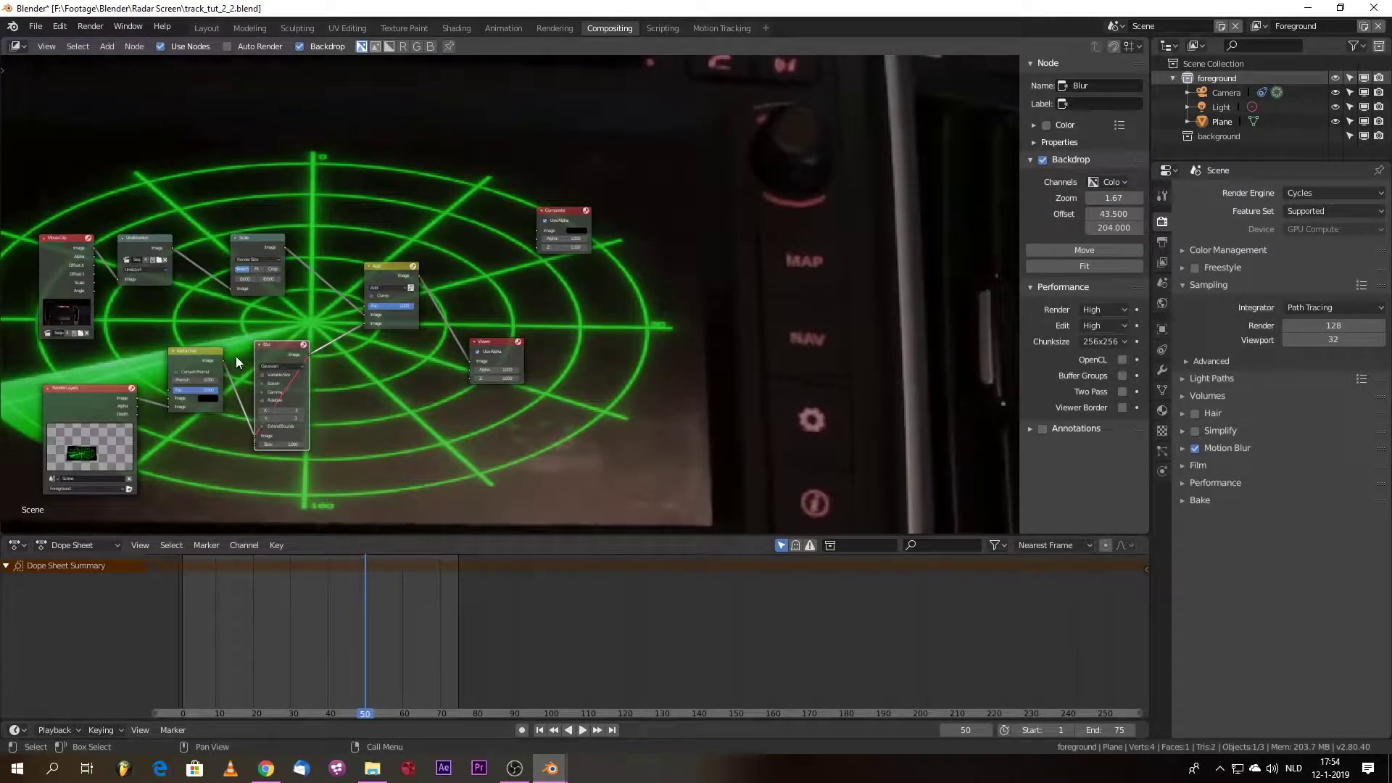
key("m")
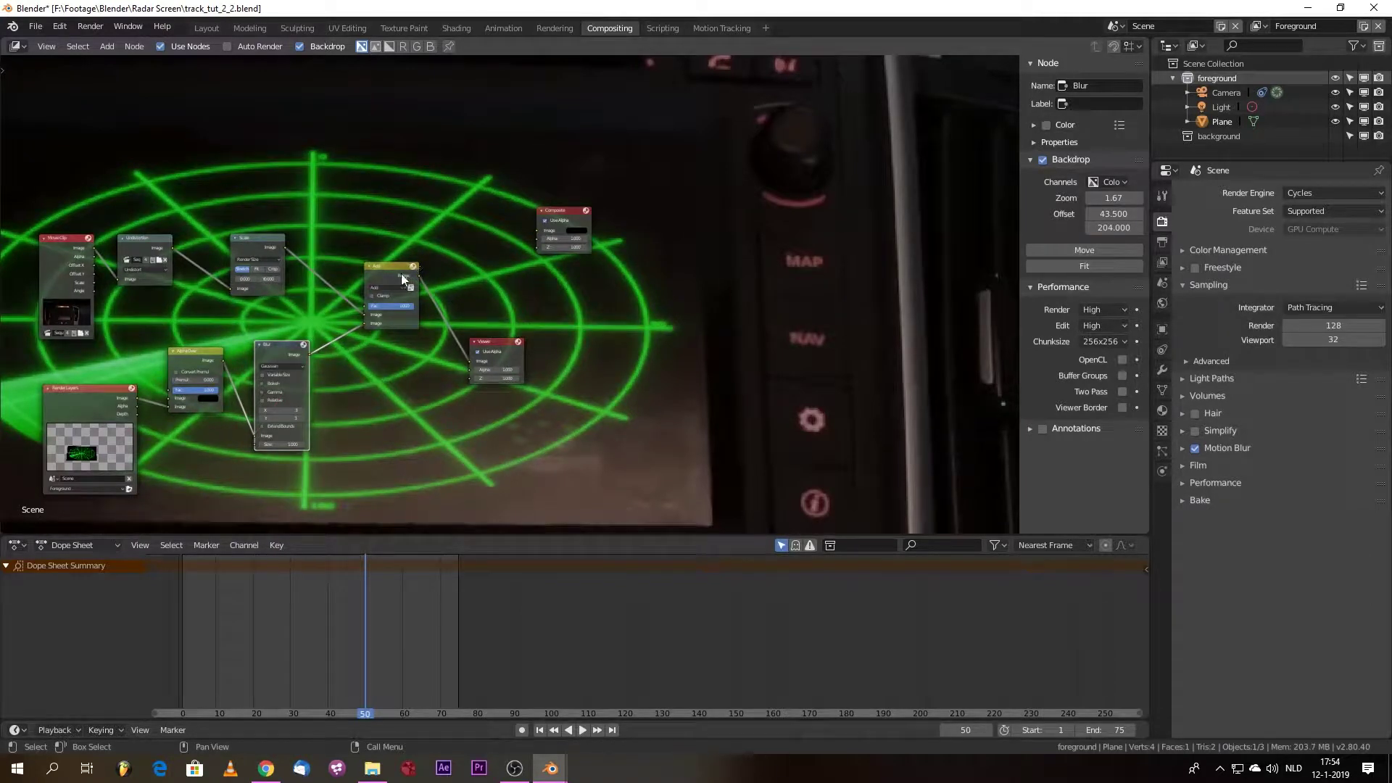
- Space the Add mix and Viewer nodes farther along the chain and fit the whole dashboard in the backdrop
left_click_drag(390, 267, 432, 259)
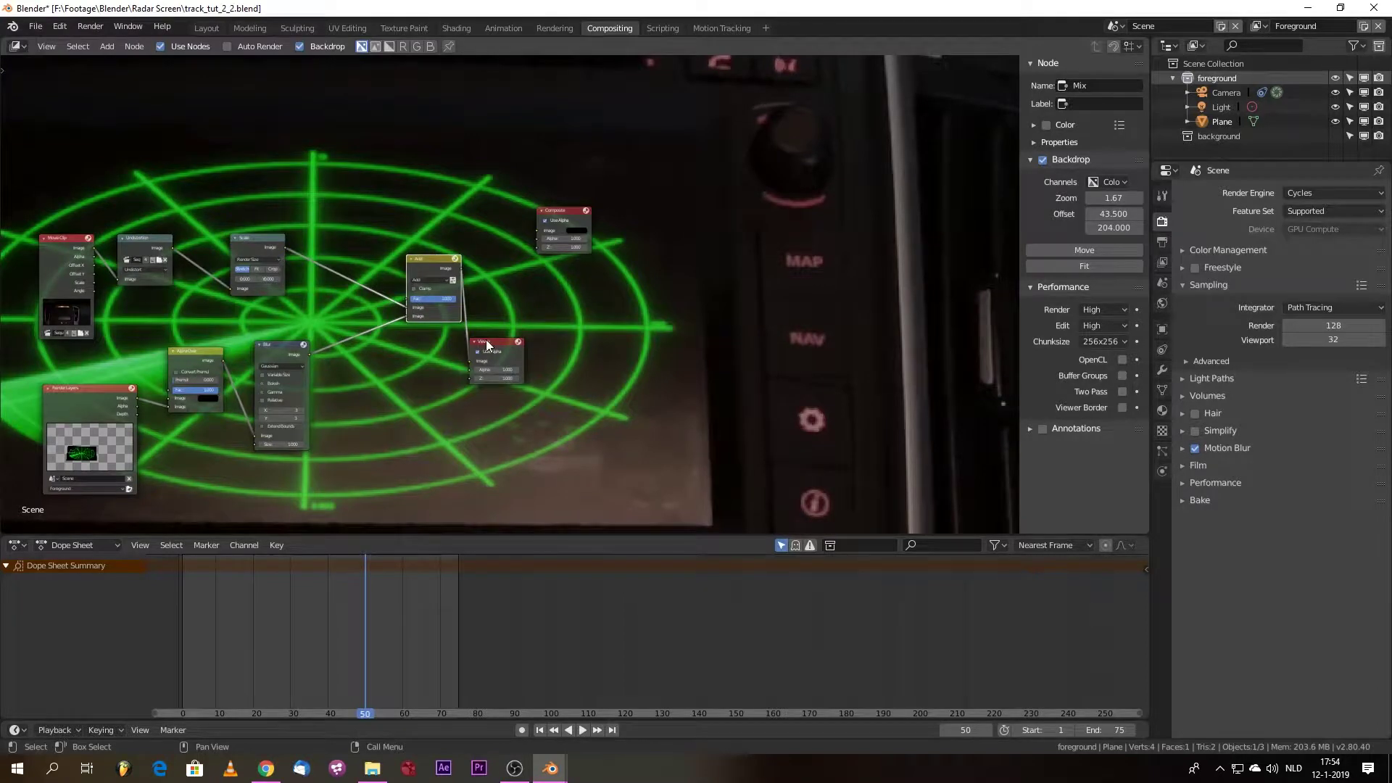
left_click_drag(486, 339, 623, 329)
scroll(446, 453, "down", 1)
key("v")
key("v")
key("v")
middle_click_drag(476, 454, 704, 147, "alt")
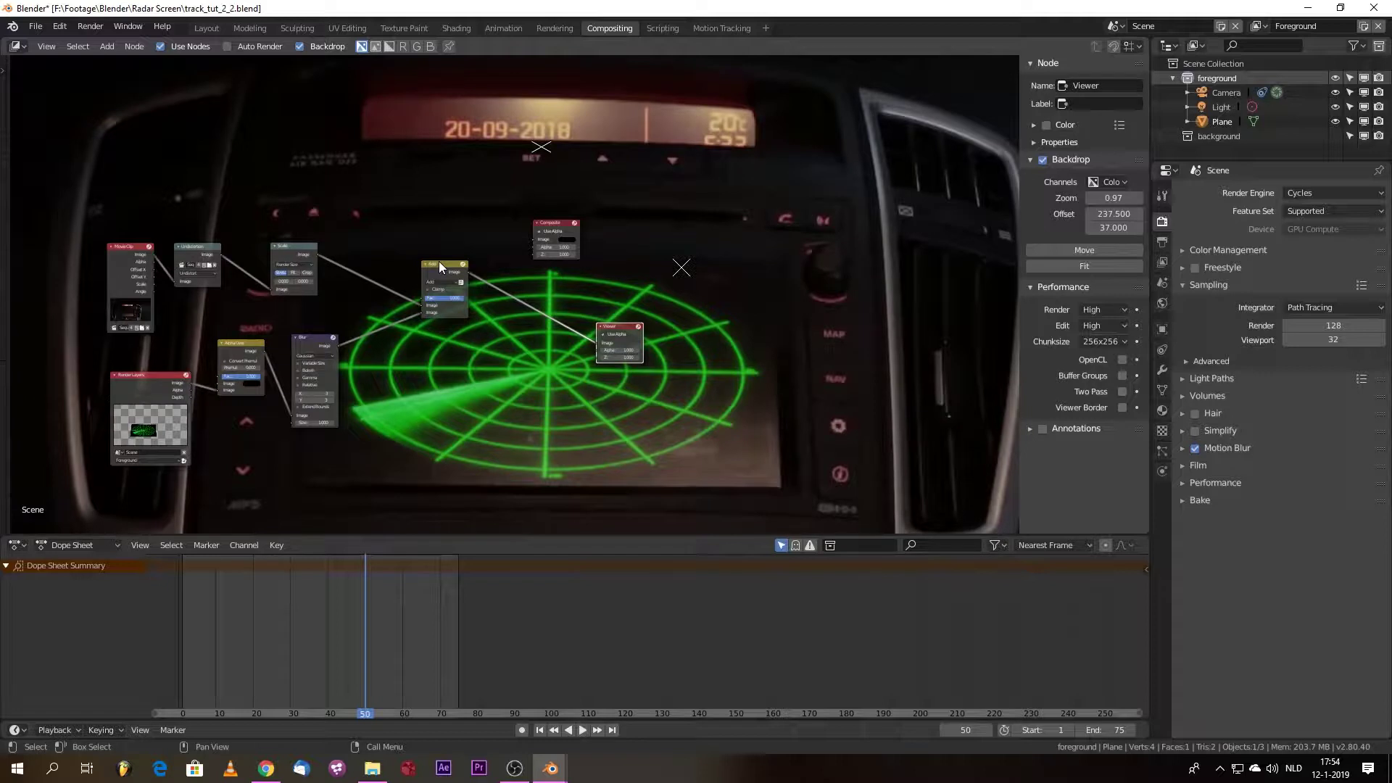
- Connect the Render Layers Alpha output to the Add mix node's Fac input
scroll(323, 336, "up", 2)
scroll(320, 337, "down", 1)
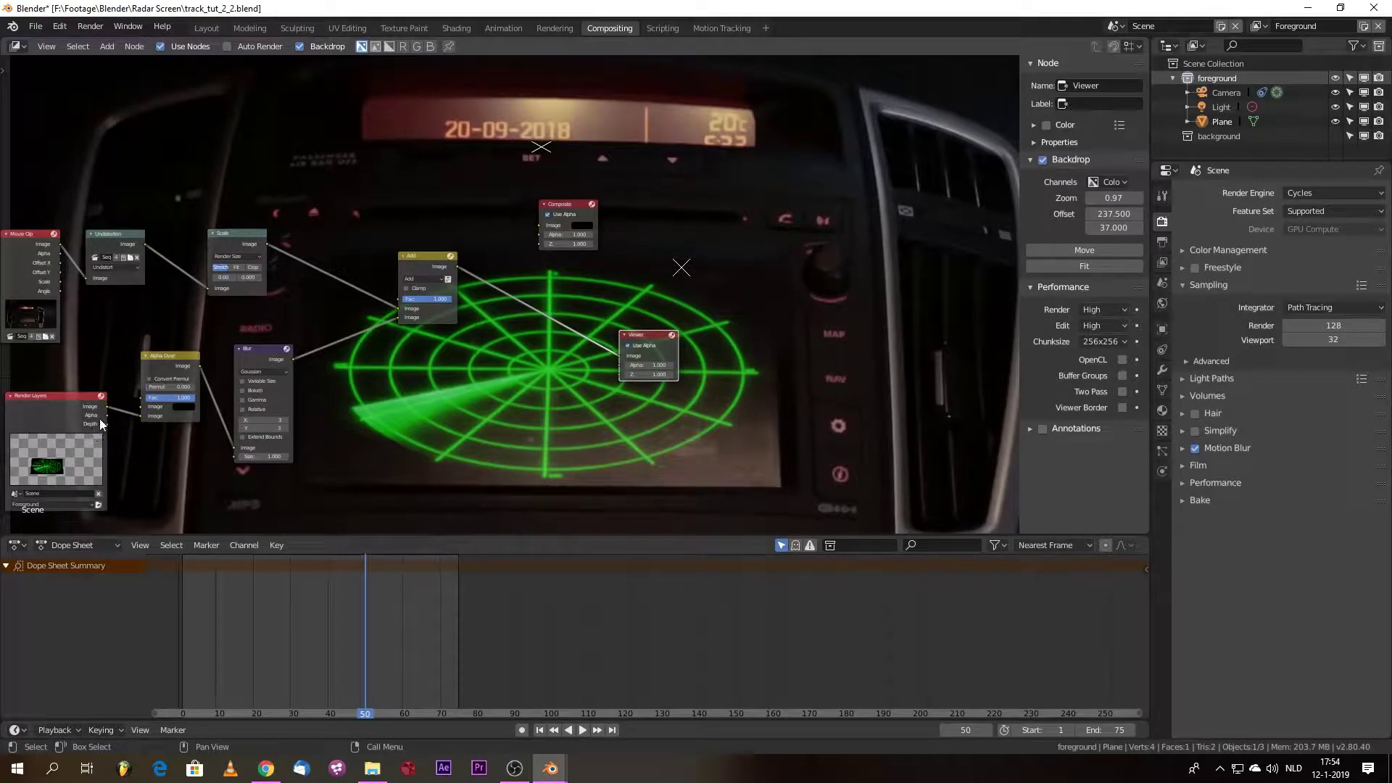
left_click_drag(107, 415, 402, 299)
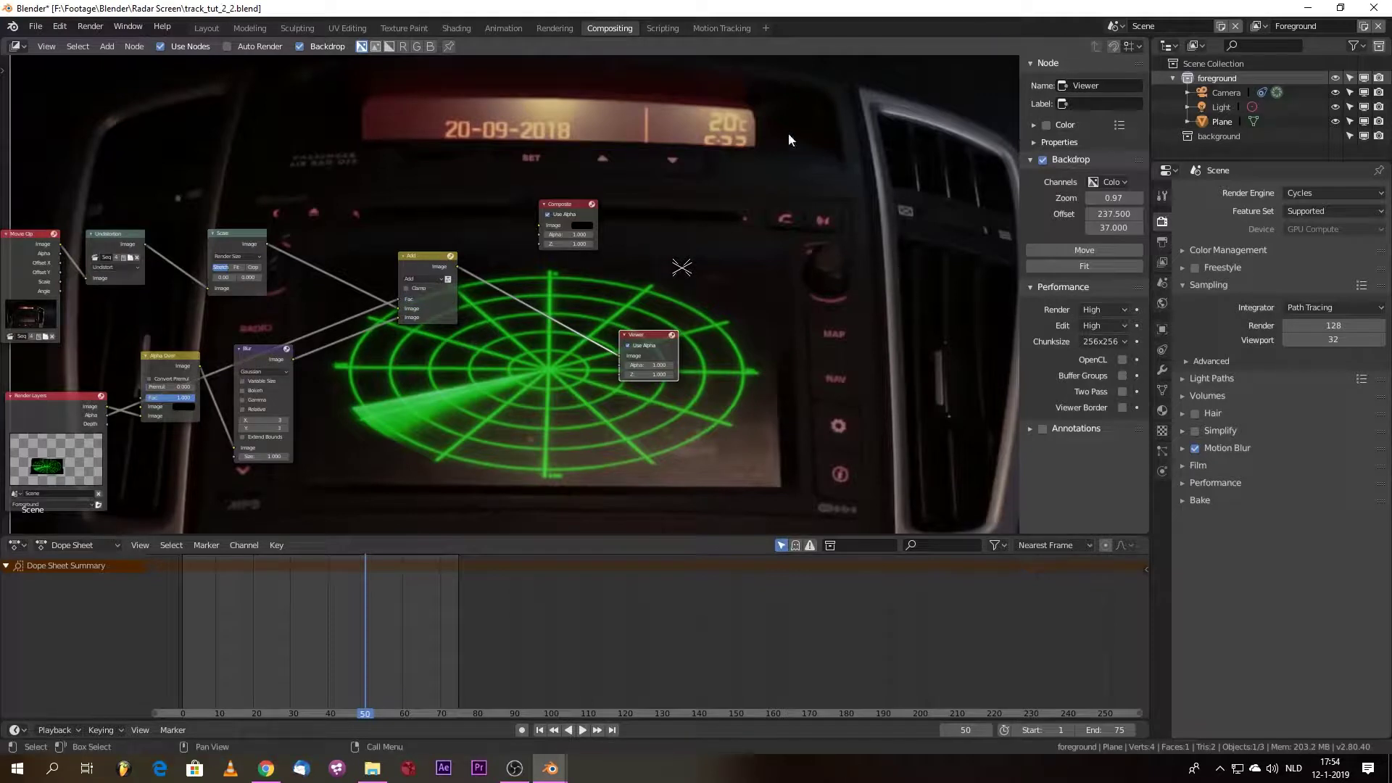
- Insert a Hue Saturation Value node between Blur and the Add mix node and set its hue to 0.182
left_click_drag(253, 350, 260, 383)
left_click_drag(176, 359, 193, 403)
scroll(259, 384, "up", 2)
key("shift+a")
mouse_move(194, 404)
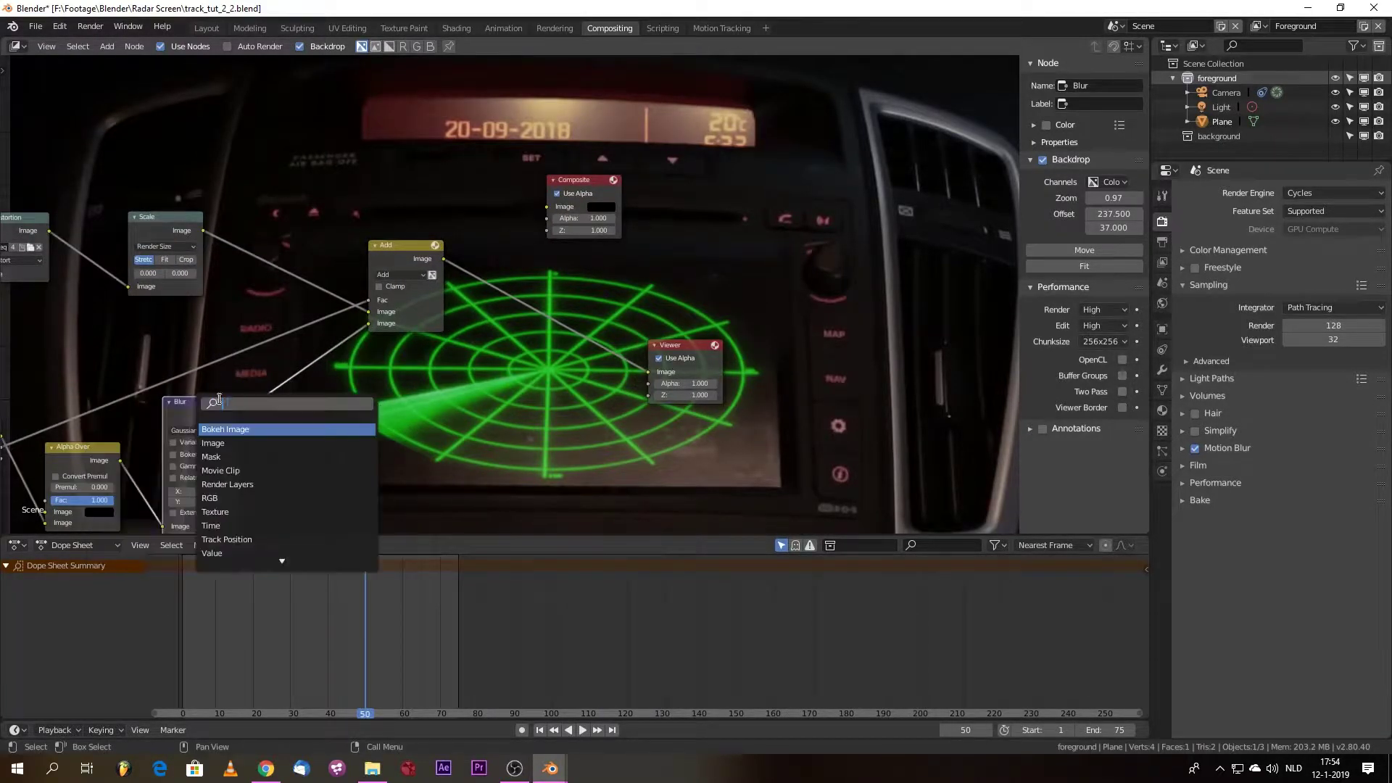
type("hue")
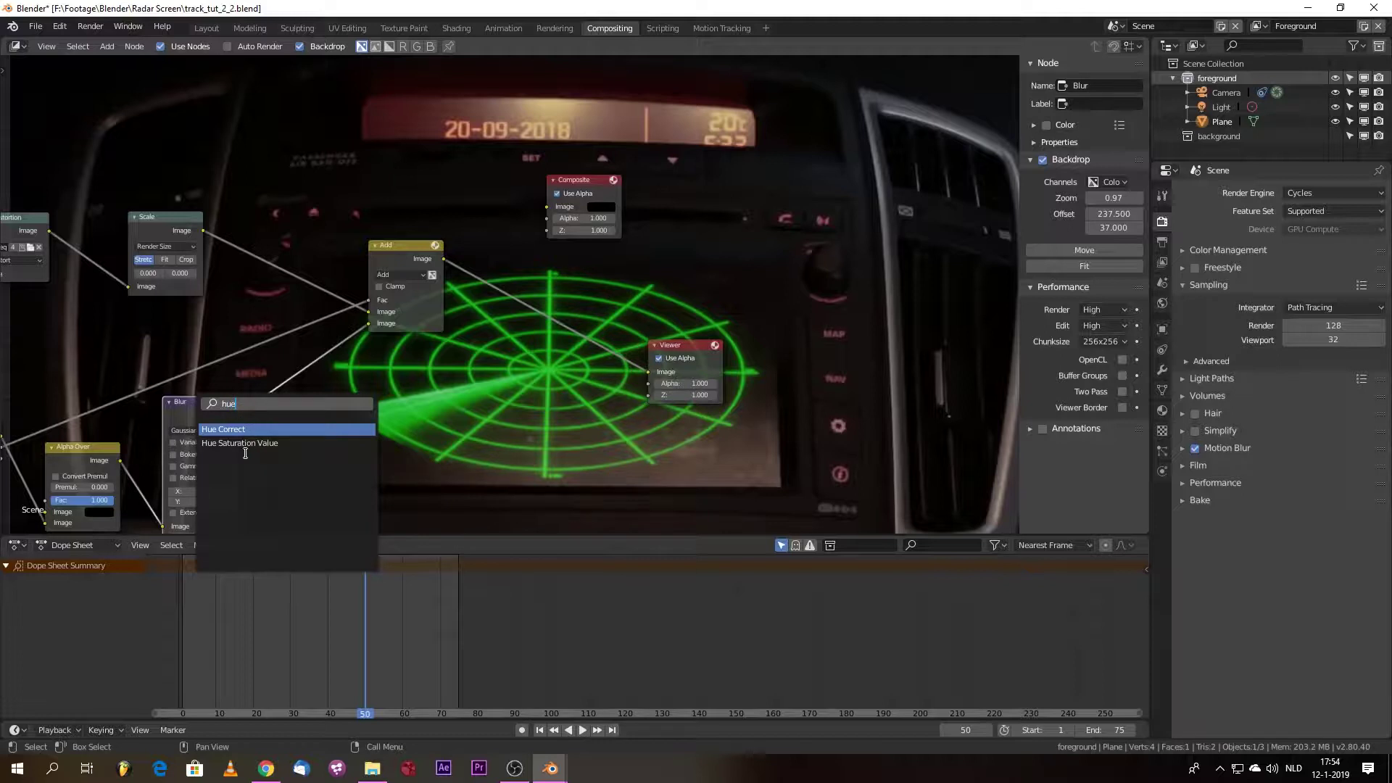
left_click(244, 446)
left_click(280, 385)
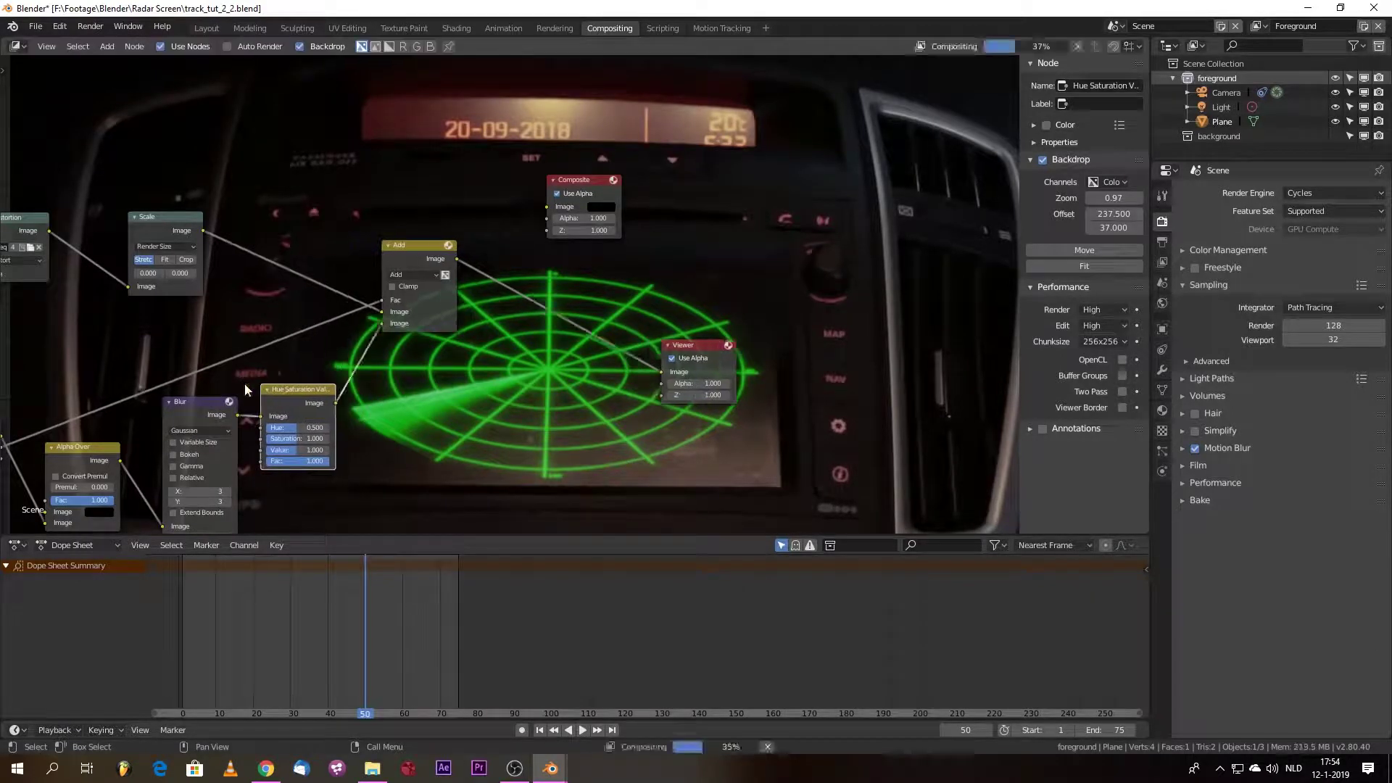
left_click_drag(313, 429, 293, 429)
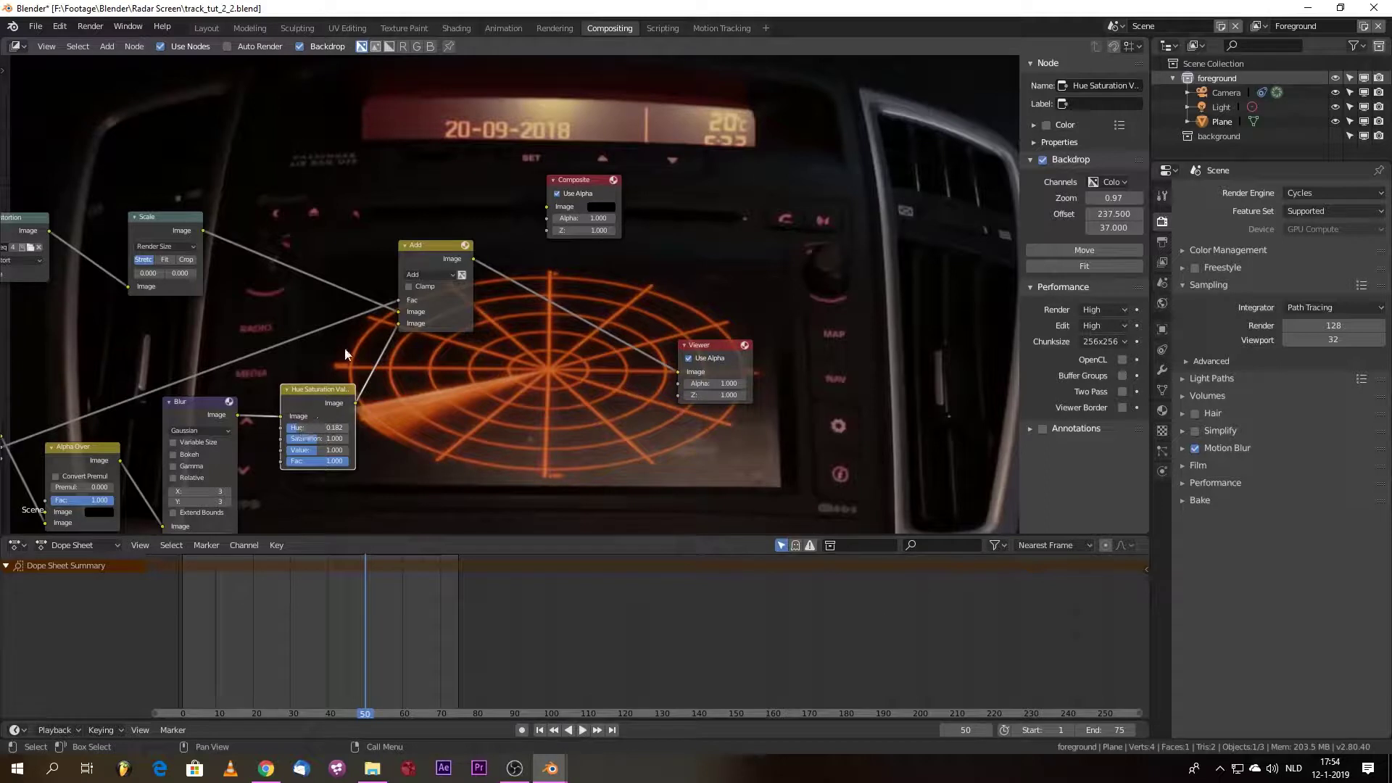
- Rearrange the nodes: place Composite above Viewer, Add beside them, and Blur and Hue Saturation Value slightly lower
left_click_drag(429, 243, 549, 277)
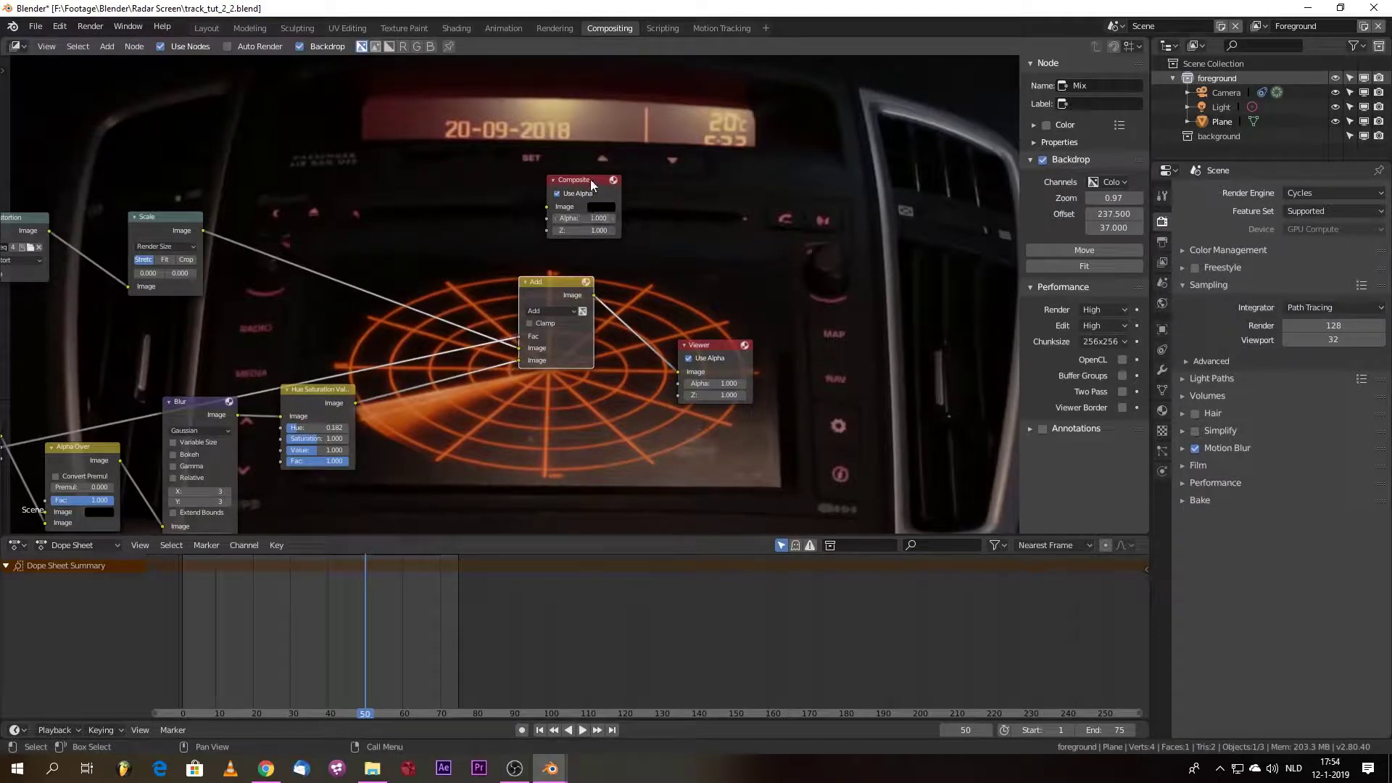
left_click_drag(584, 177, 718, 242)
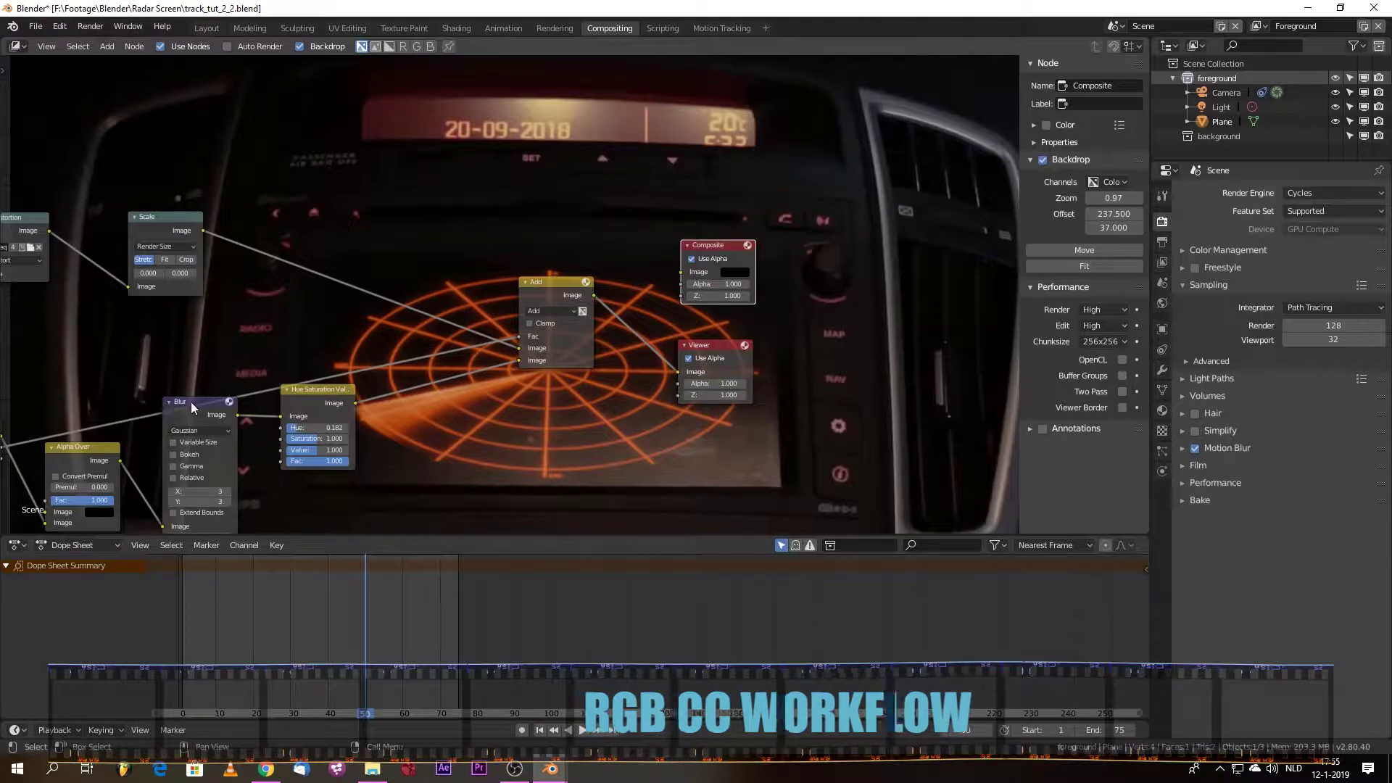
left_click_drag(189, 402, 197, 424)
left_click_drag(317, 393, 321, 418)
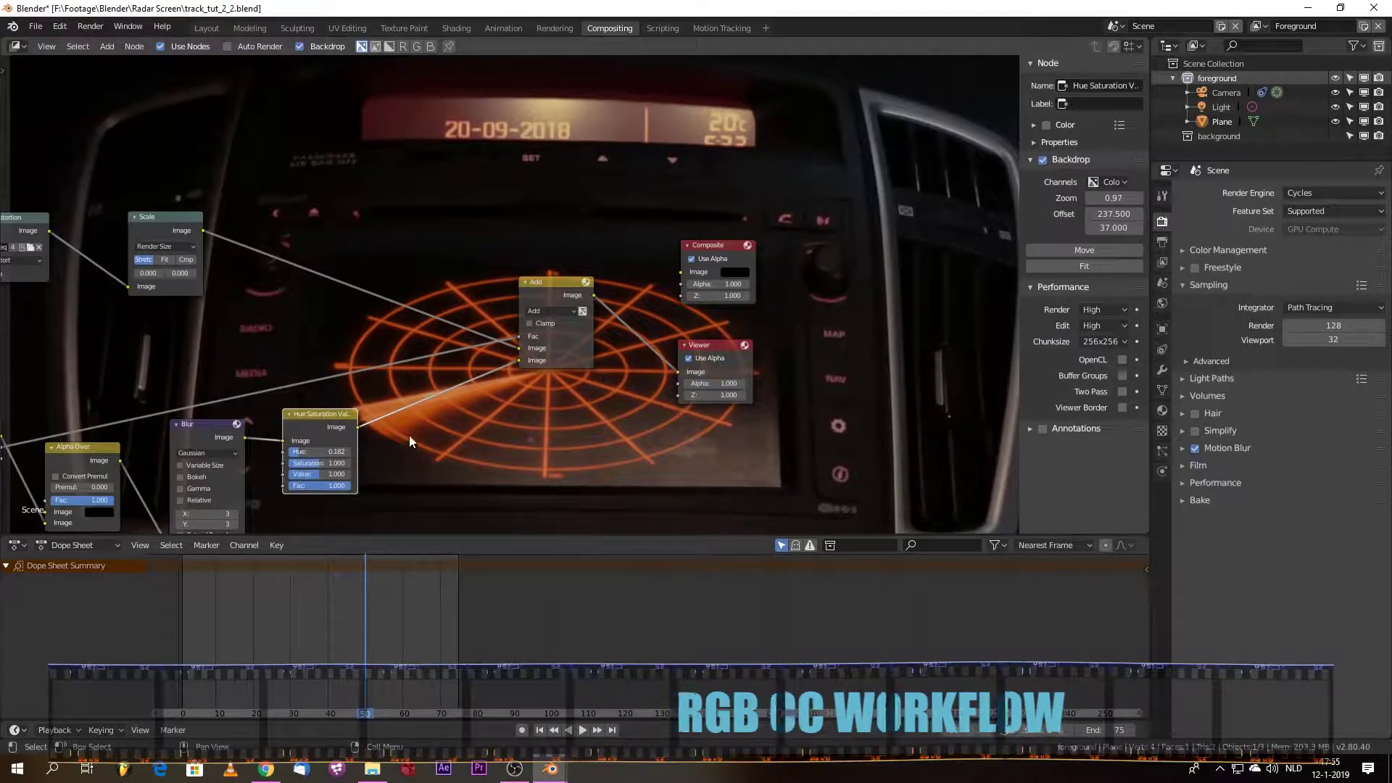
- Sample the colour values of the dashboard's lit date digits in the backdrop
right_click(459, 130)
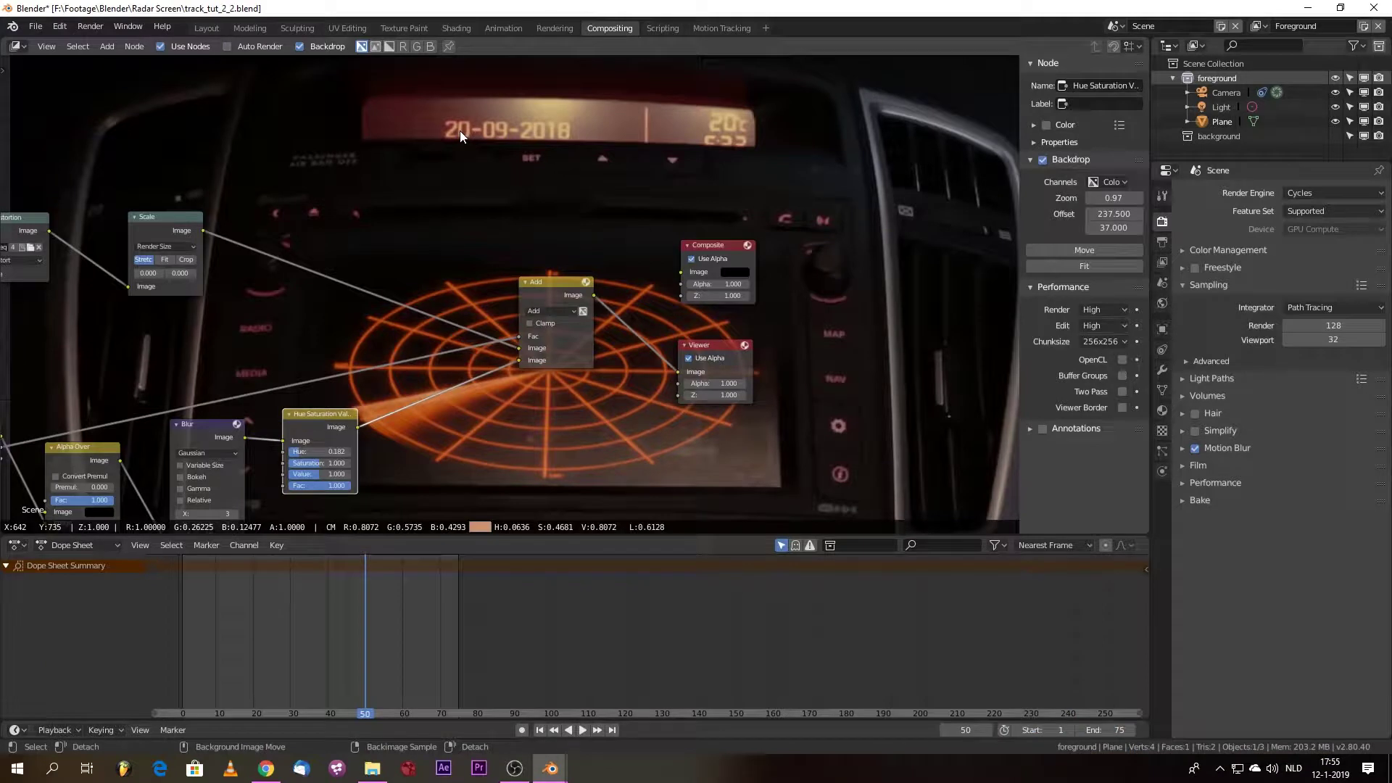
right_click_drag(459, 130, 460, 129)
right_click_drag(460, 129, 460, 132)
right_click_drag(459, 130, 459, 129)
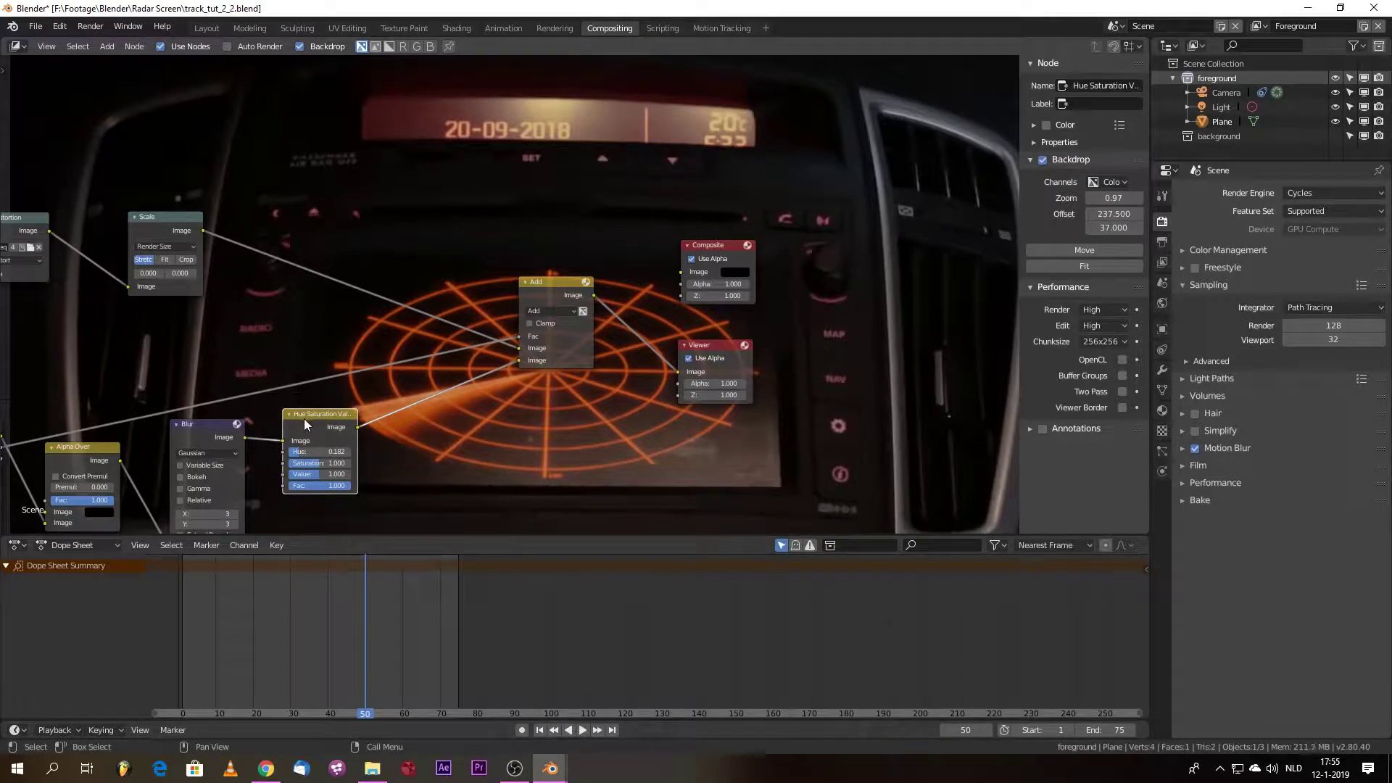
- Insert a Color Correction node between Hue Saturation Value and the Add mix node, clear of the radar's centre
left_click_drag(303, 419, 294, 415)
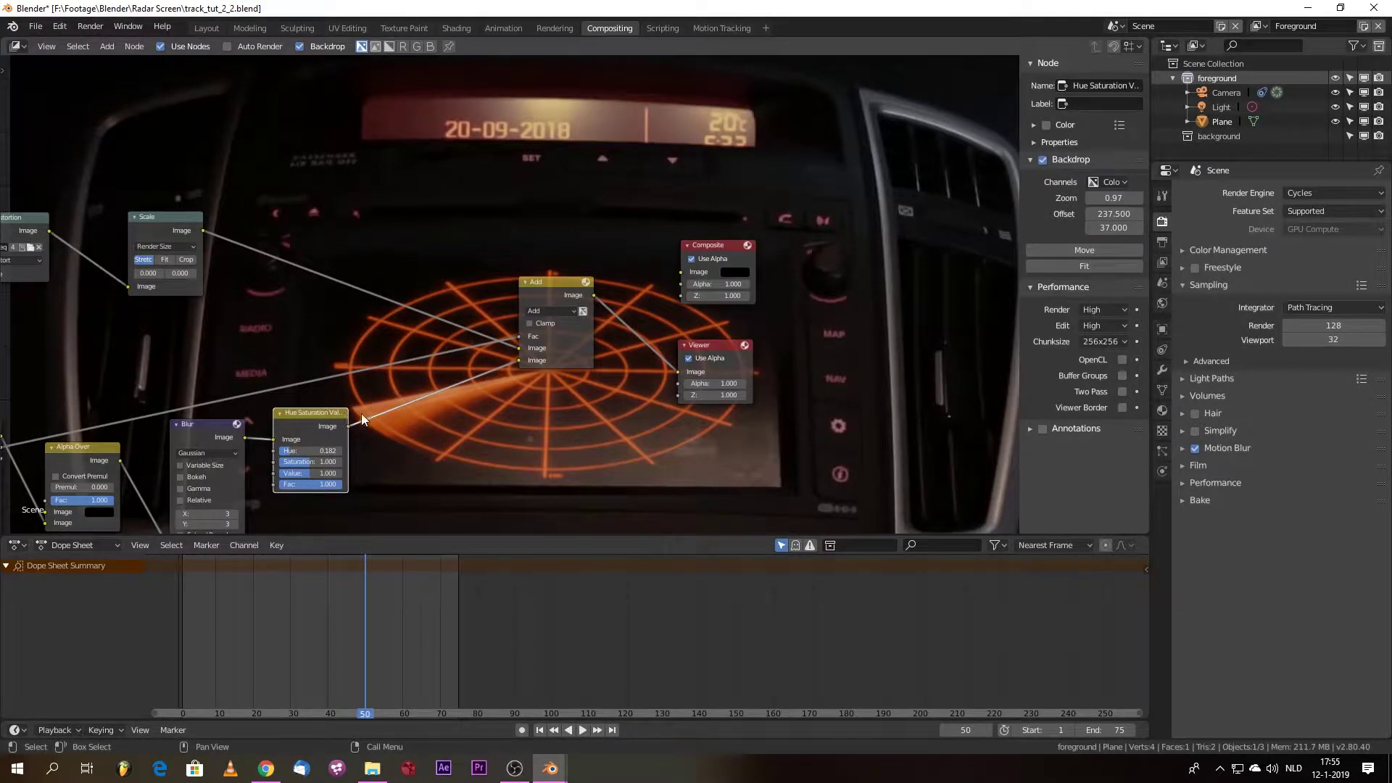
key("shift+a")
mouse_move(365, 413)
type("vi")
key("BackSpace")
key("BackSpace")
type("colo")
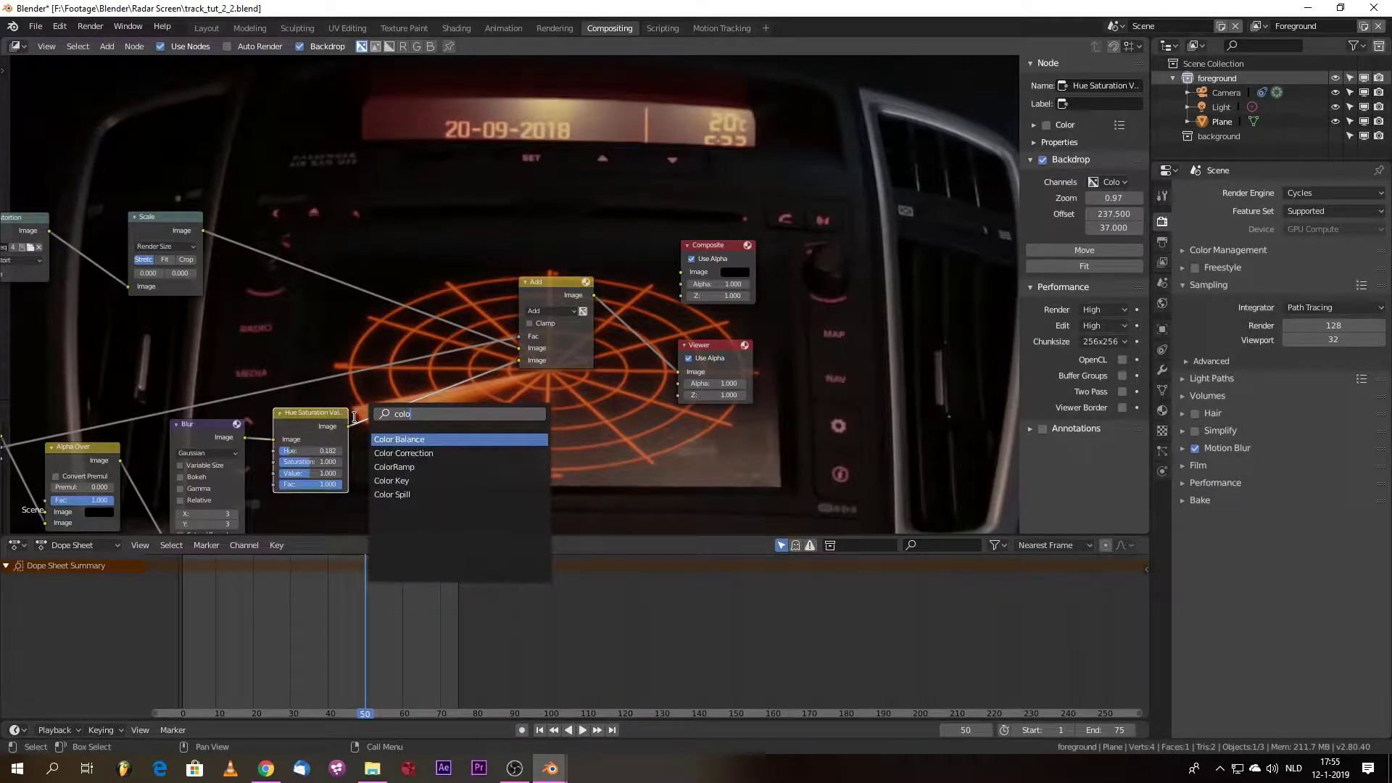
left_click(419, 453)
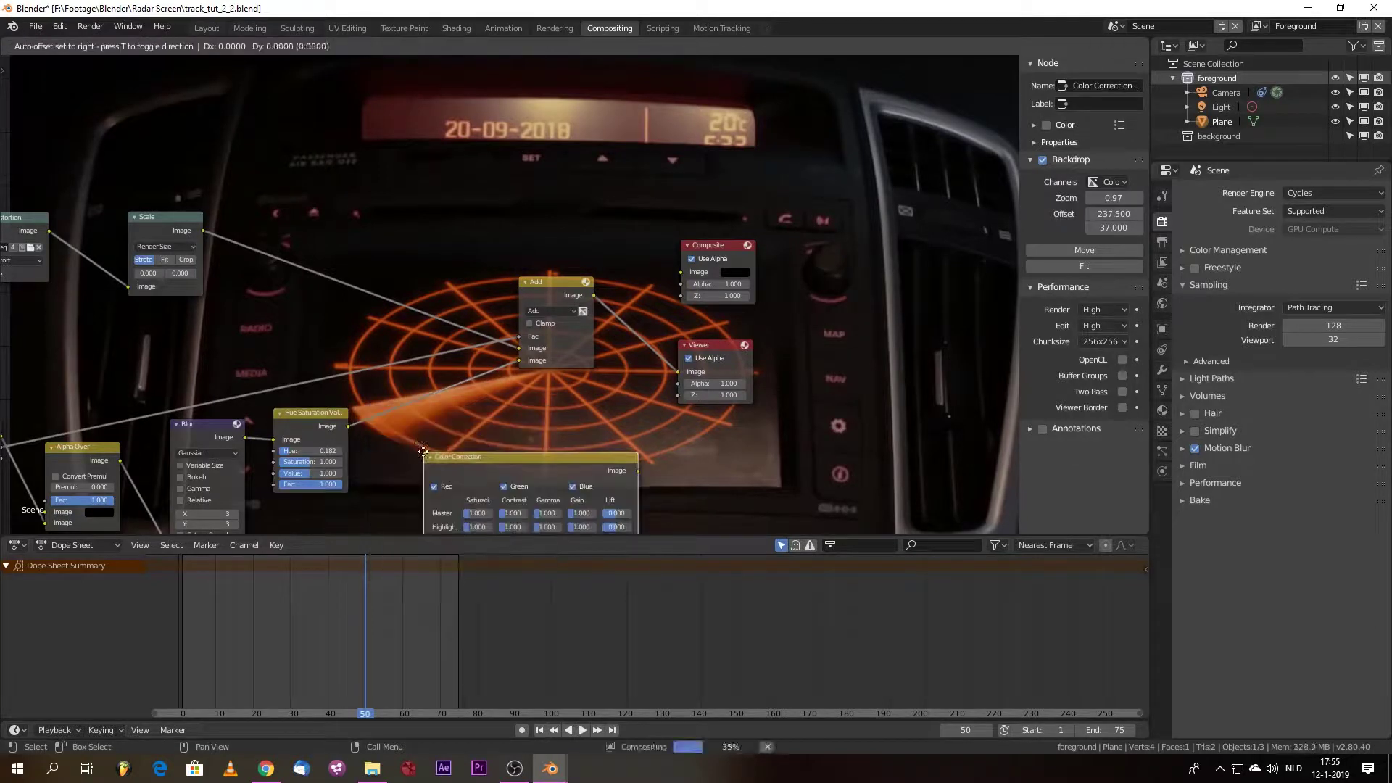
left_click(388, 389)
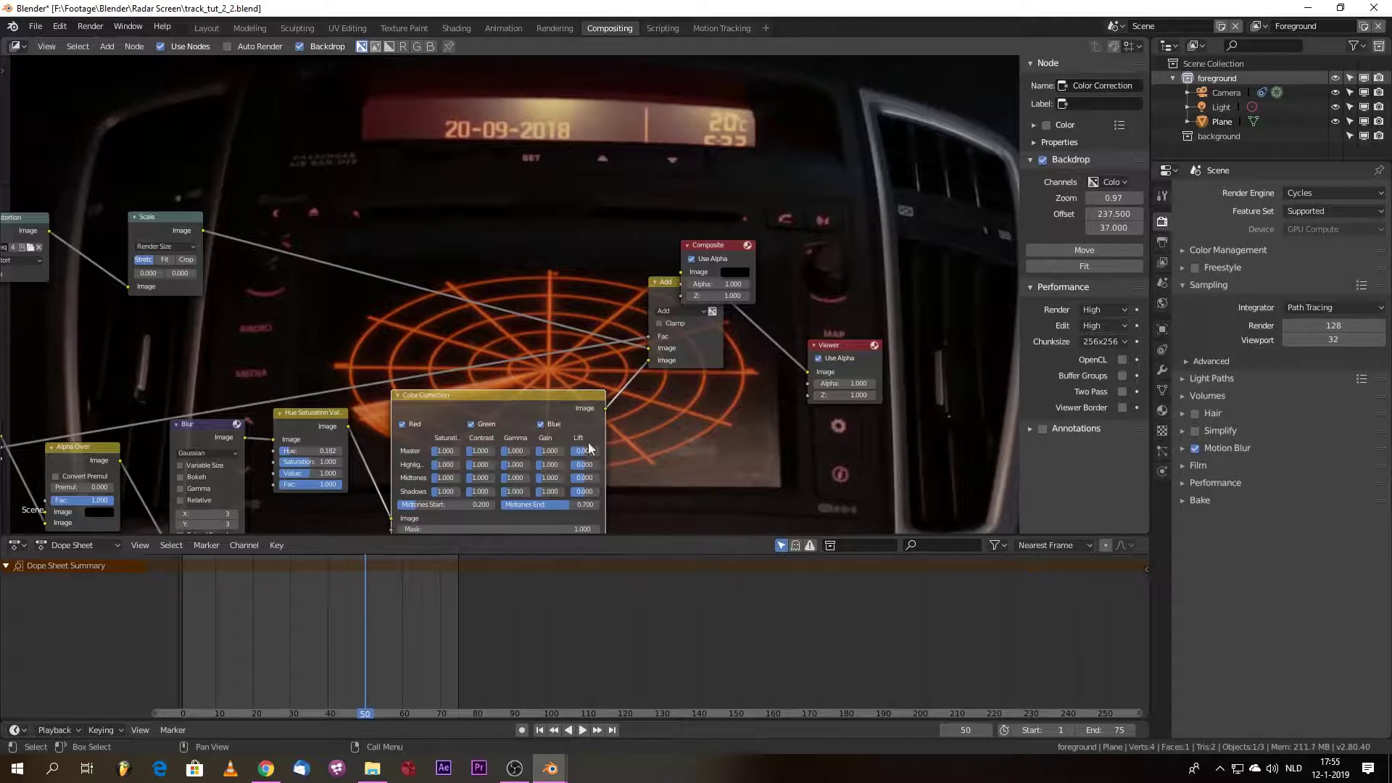
left_click_drag(551, 392, 548, 410)
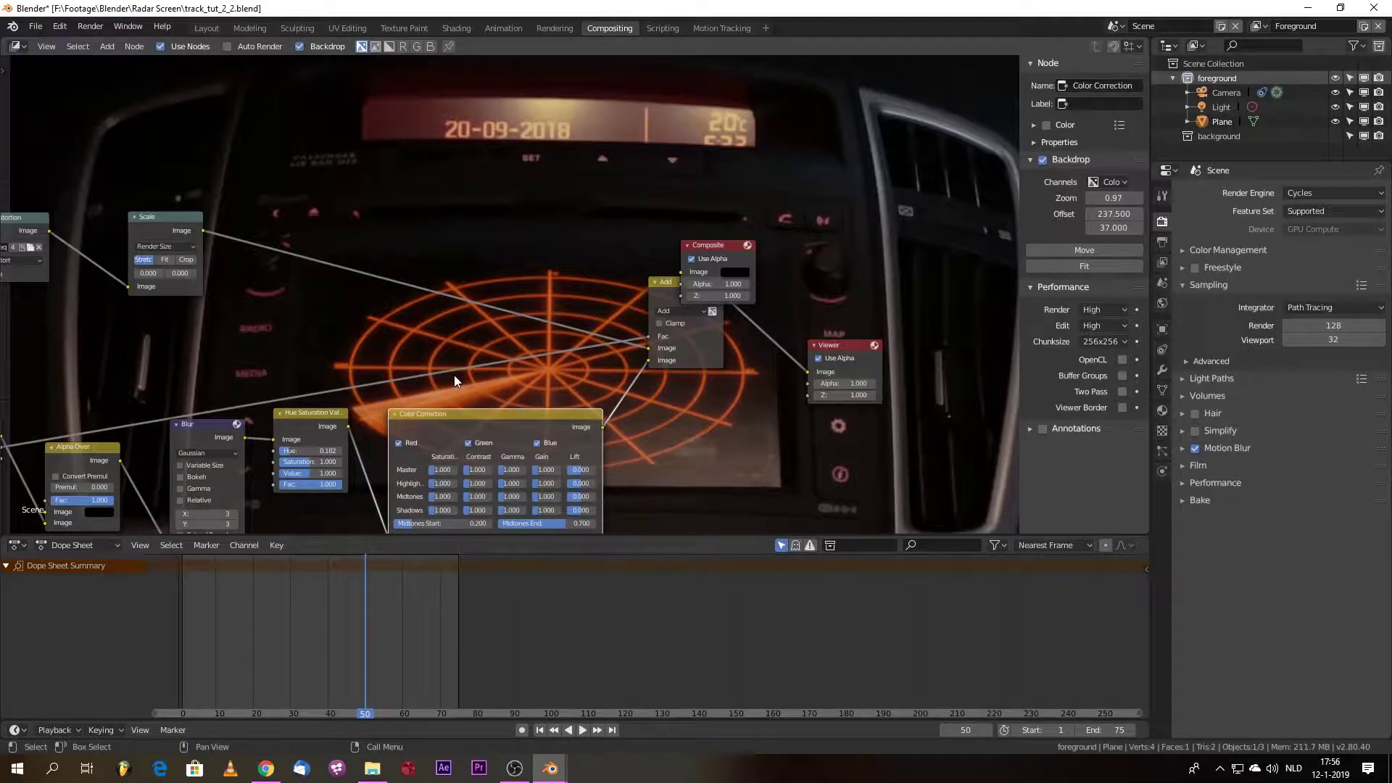
- Sample the colour values of the radar's bright sweep and of its thinner grid lines in the backdrop
right_click_drag(433, 393, 429, 393, "alt")
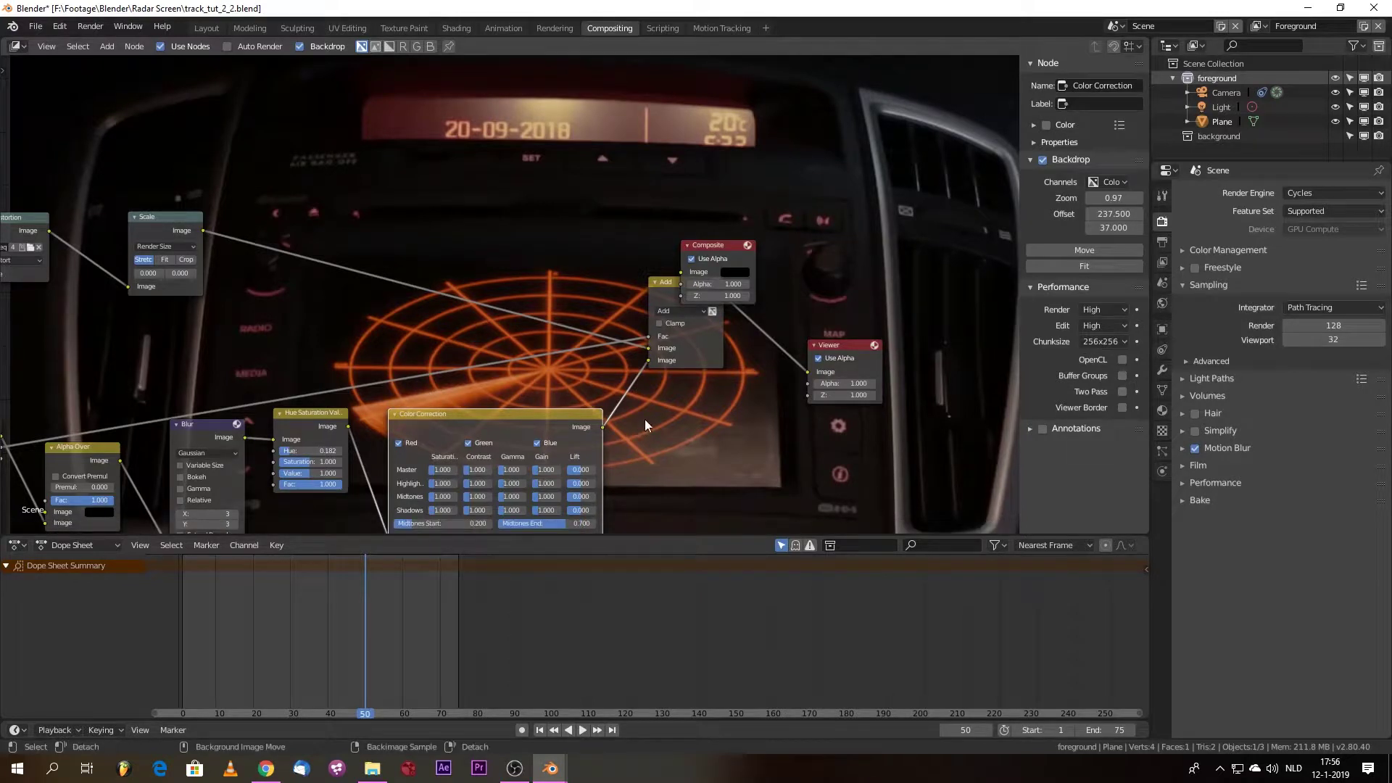
right_click_drag(697, 401, 697, 402, "alt")
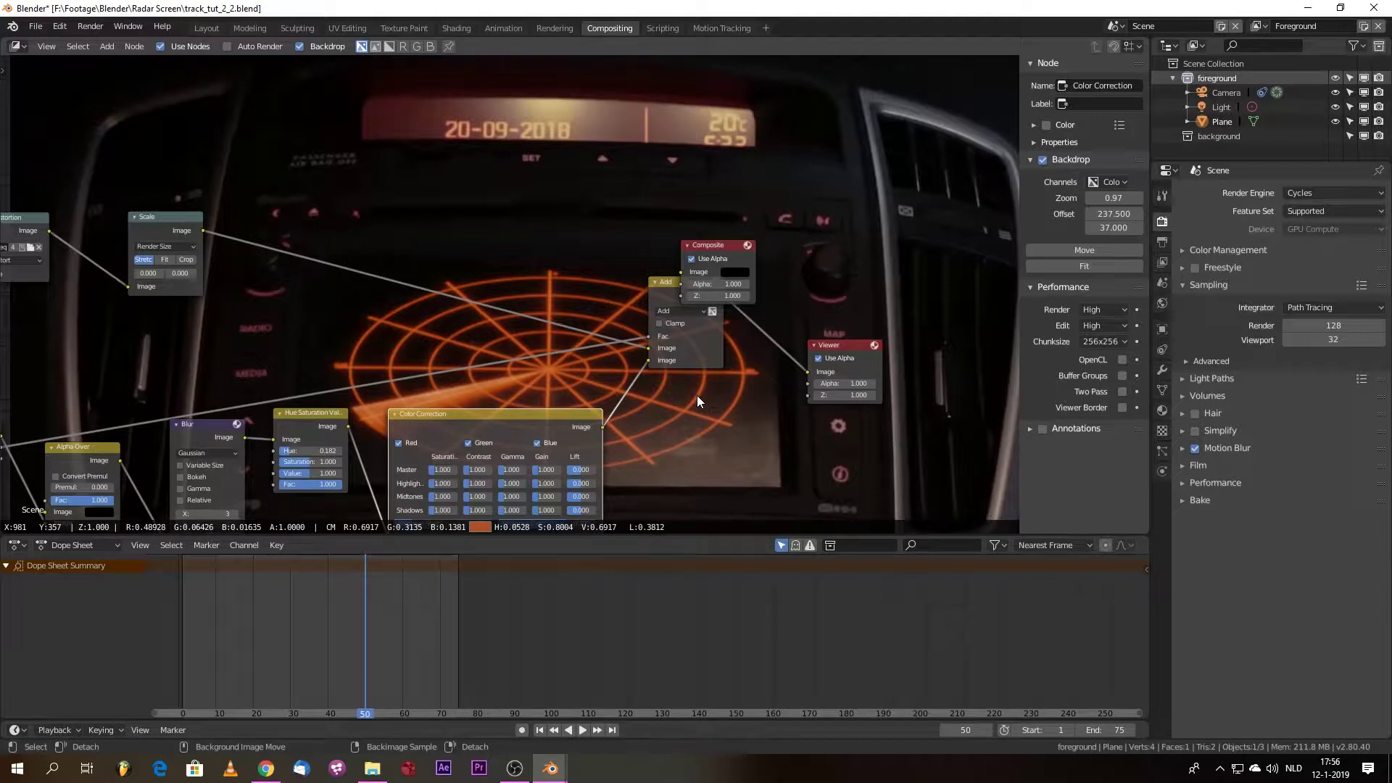
right_click_drag(698, 398, 698, 397, "alt")
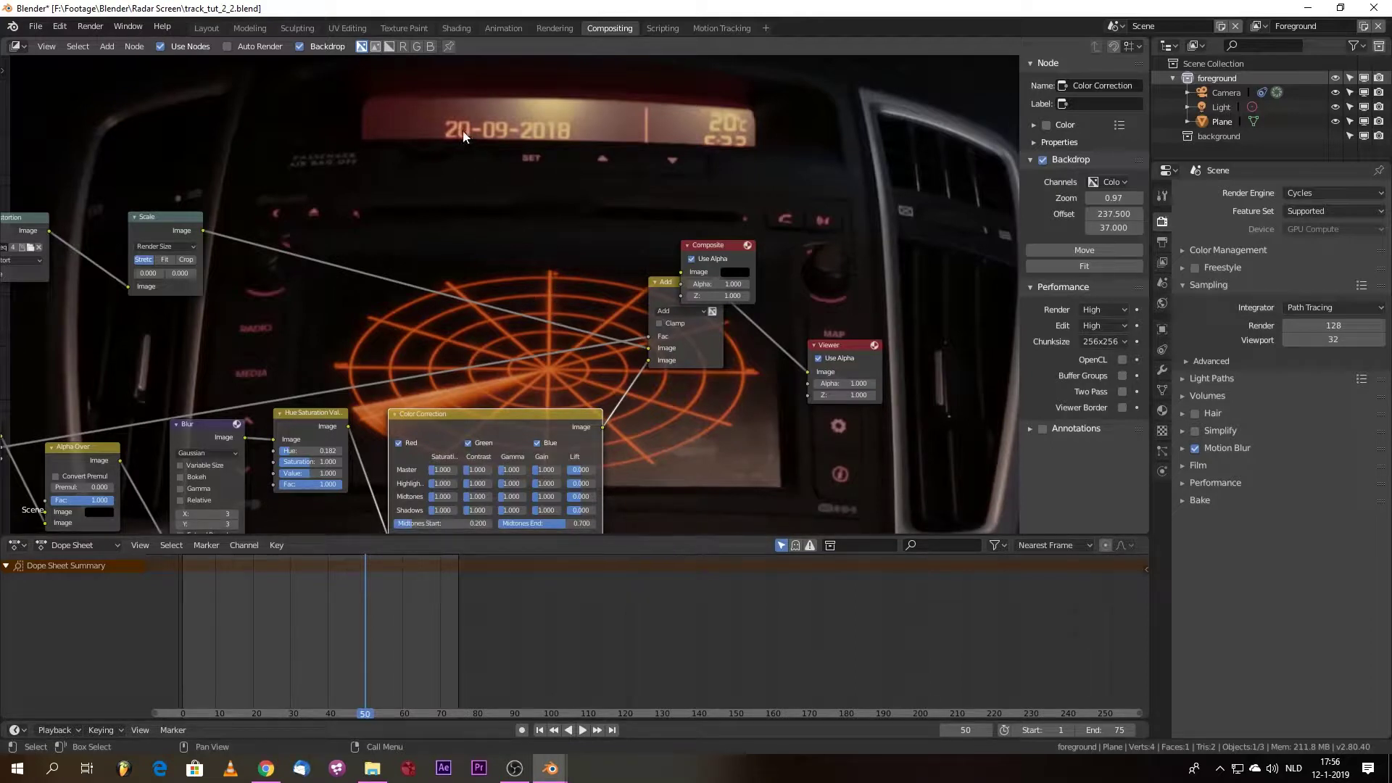
right_click_drag(432, 393, 434, 391, "alt")
right_click_drag(424, 393, 432, 392, "alt")
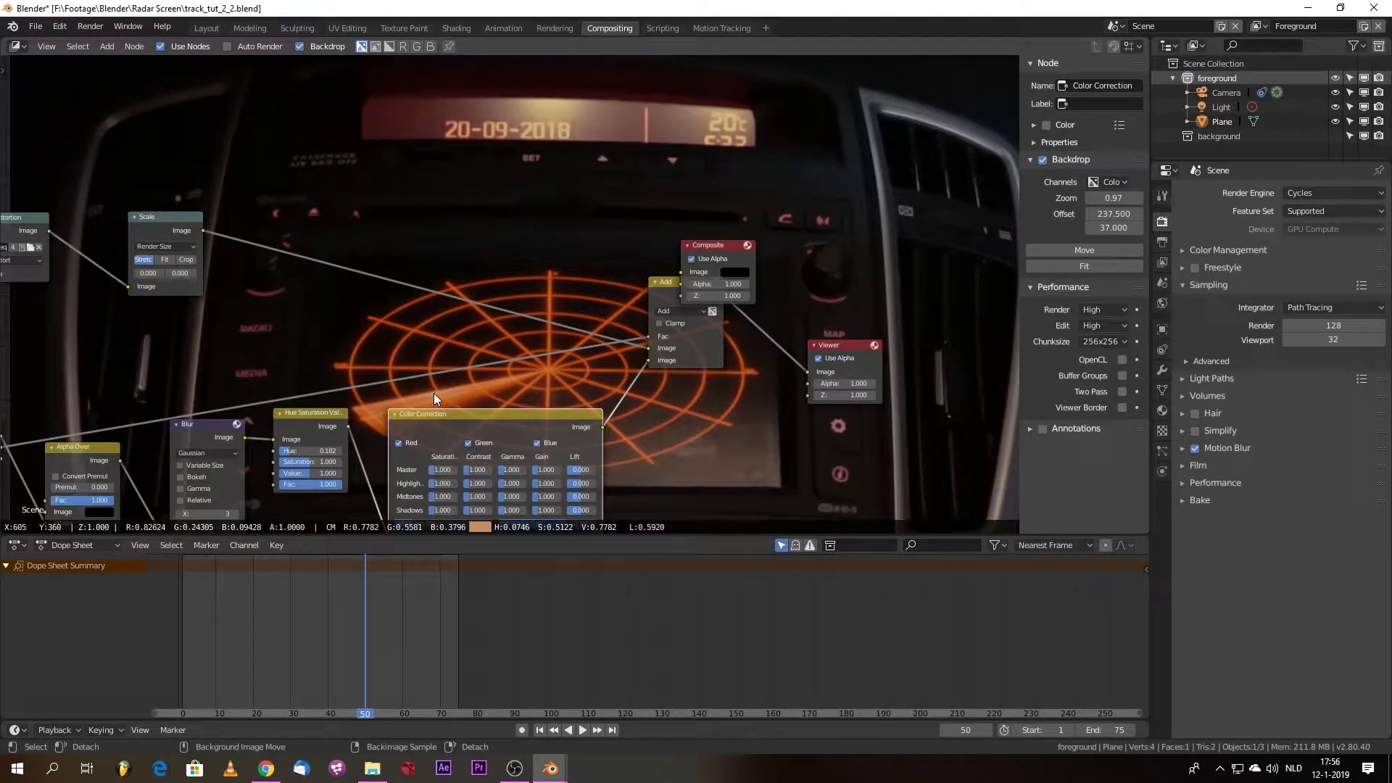
right_click_drag(433, 393, 439, 393, "alt")
- Set the Color Correction node's highlights gamma to 0 and its Midtones End to 0.075
left_click_drag(462, 414, 456, 403)
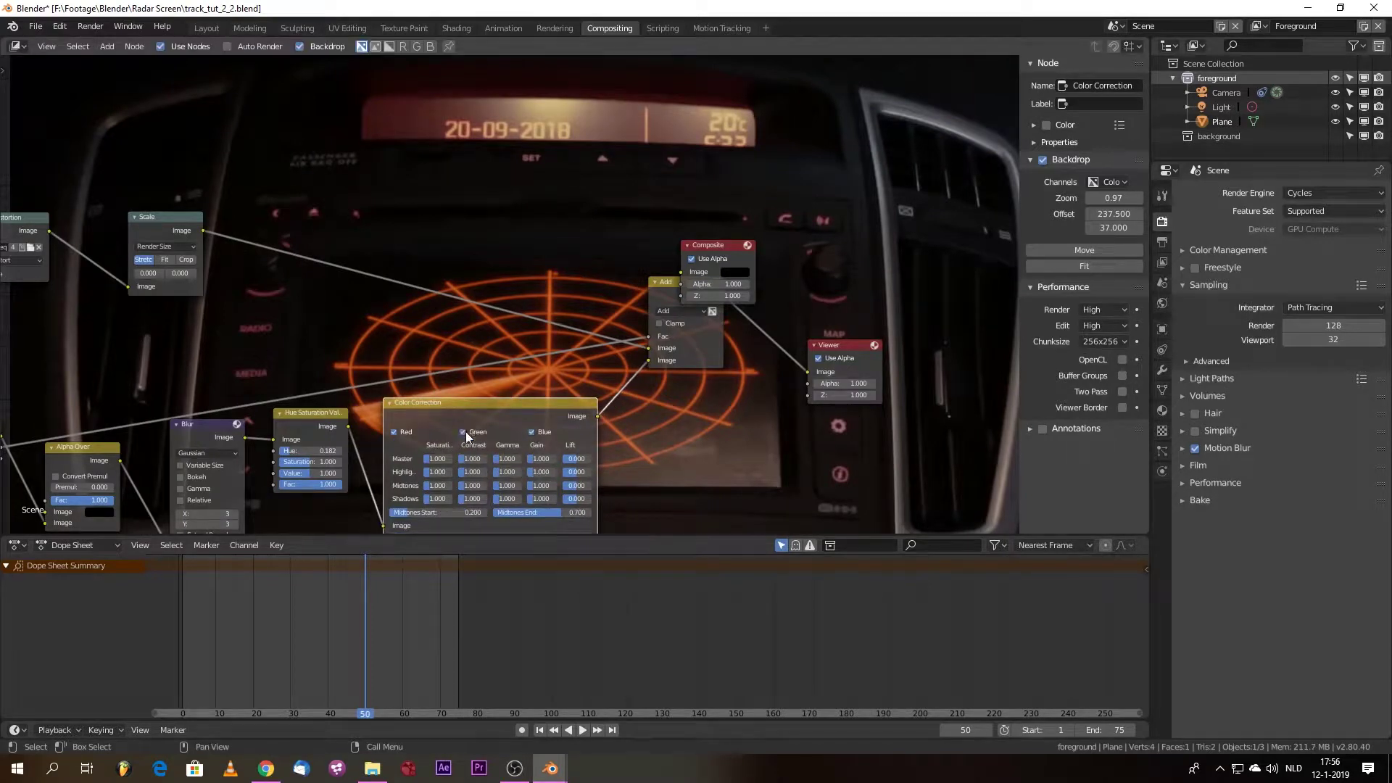
scroll(505, 469, "up", 2)
scroll(505, 468, "down", 3)
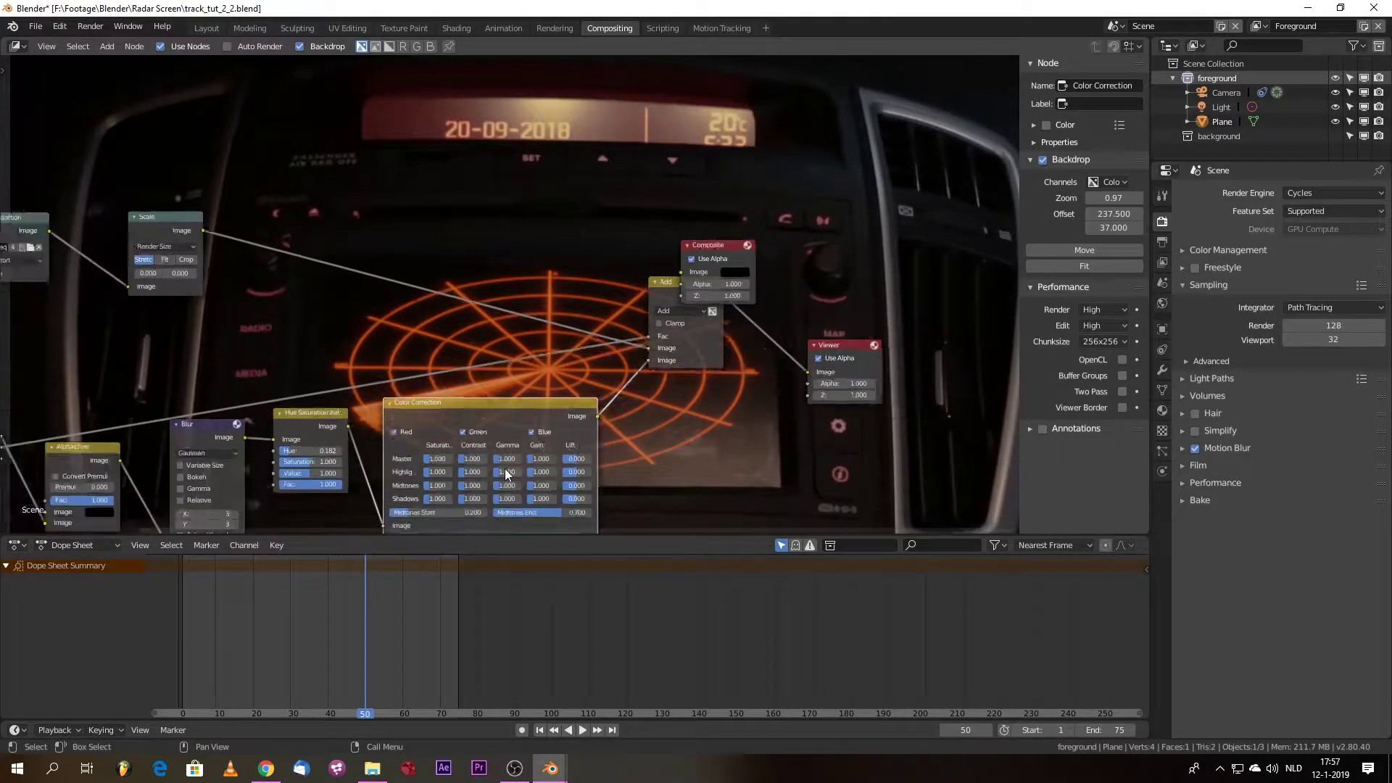
scroll(500, 481, "up", 1)
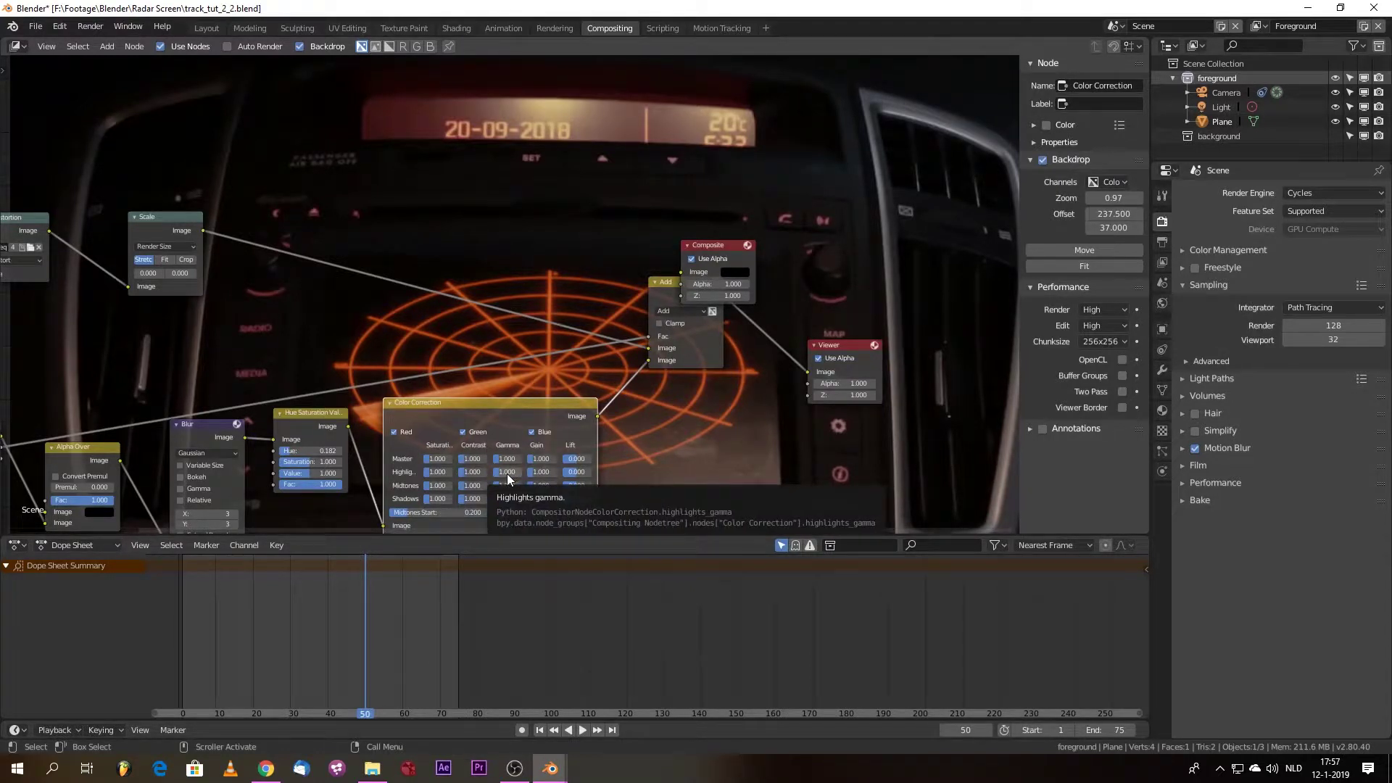
left_click_drag(508, 473, 493, 473)
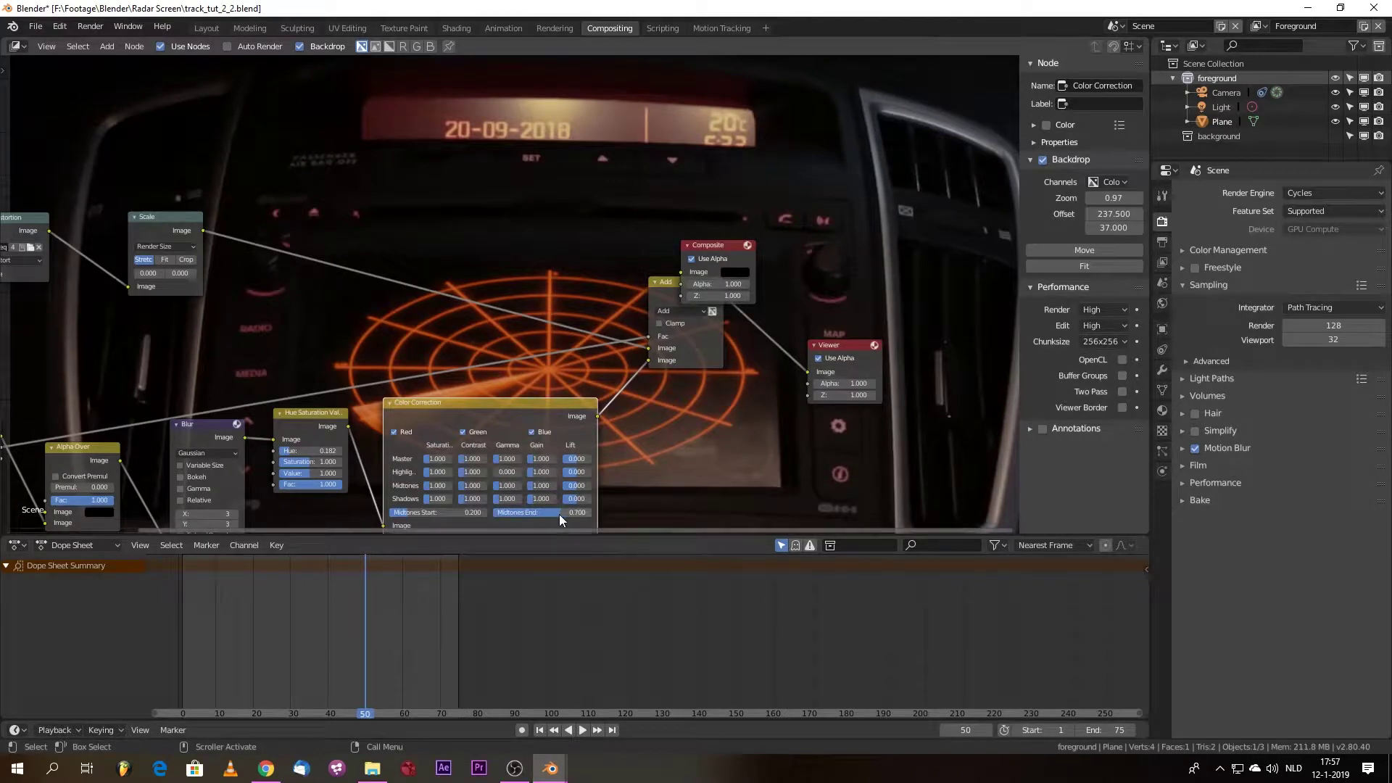
left_click_drag(561, 512, 488, 512)
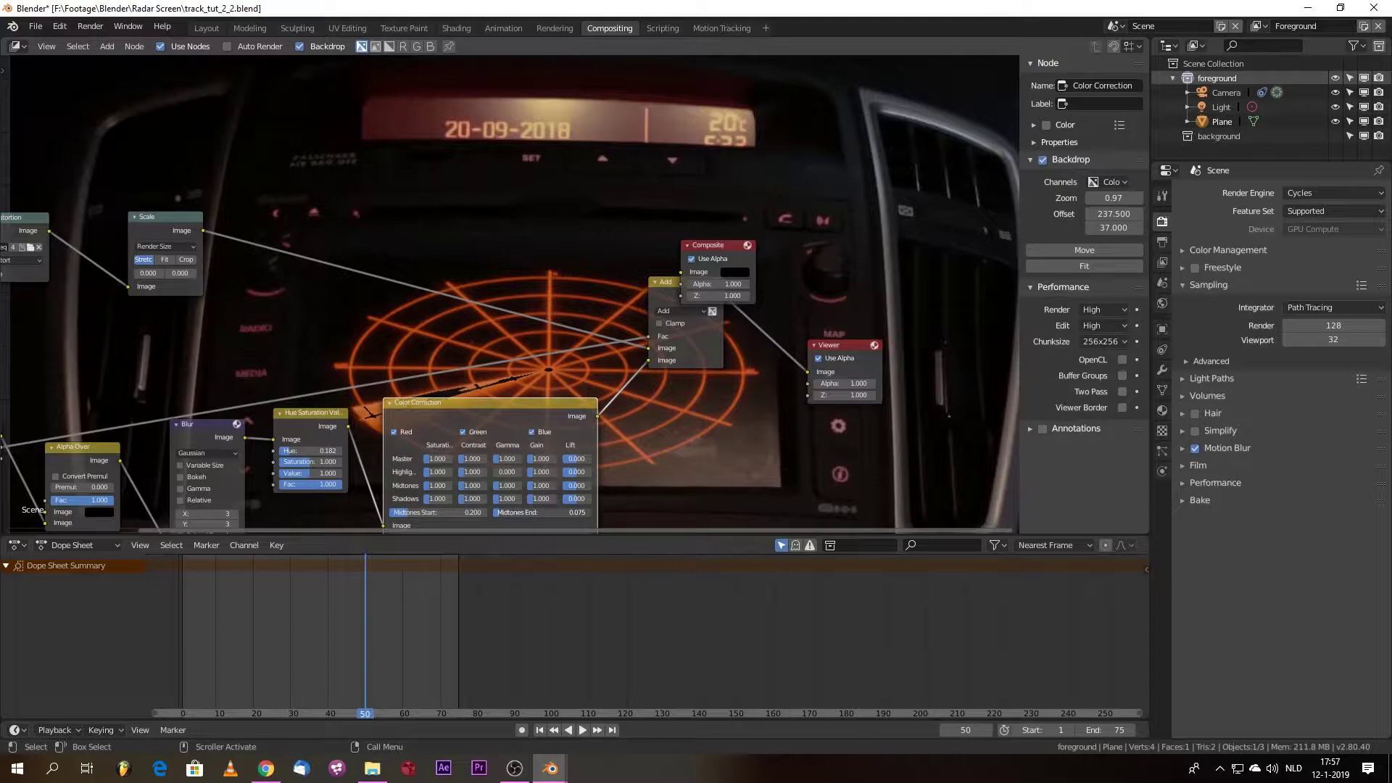
- Shift the backdrop image and move the Color Correction node so the node's settings and the radar sweep can both be seen
left_click_drag(473, 403, 476, 437)
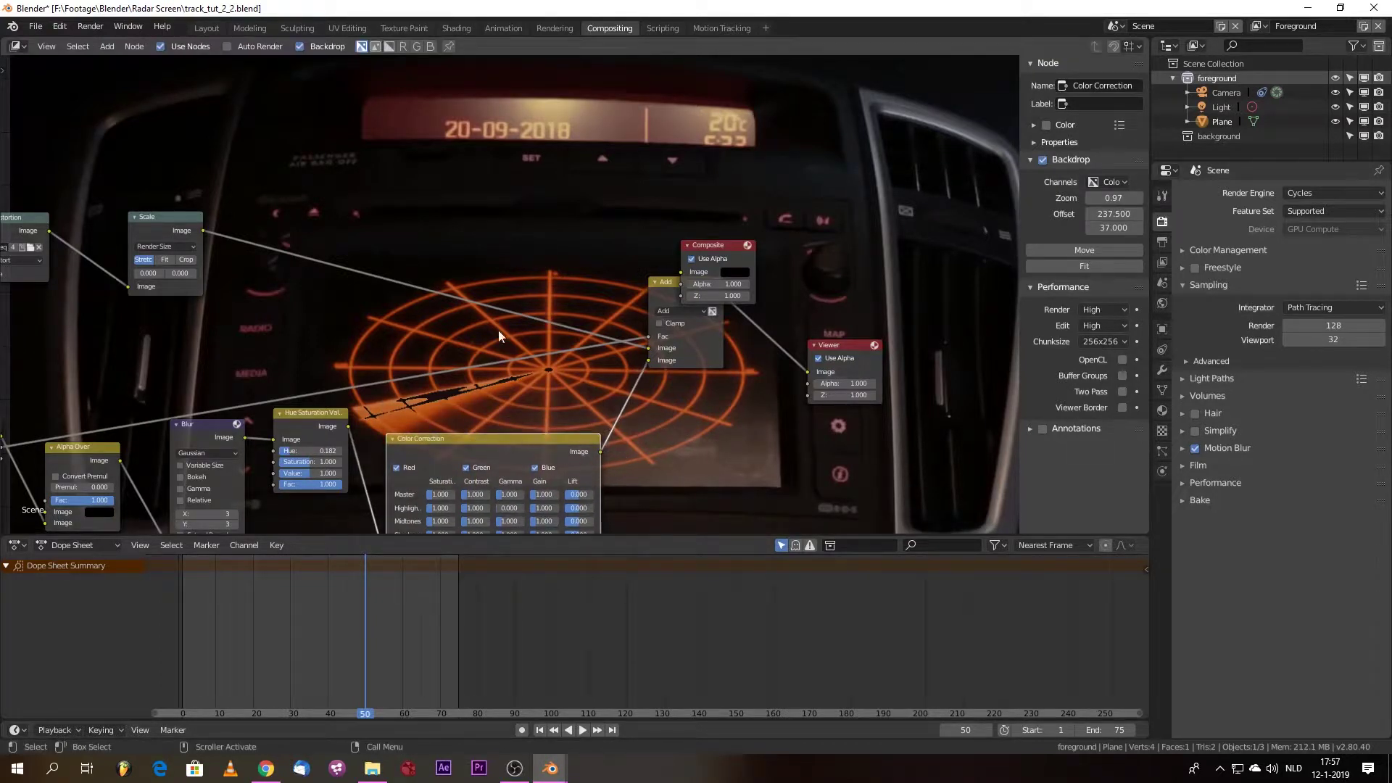
middle_click_drag(520, 239, 714, 327, "alt")
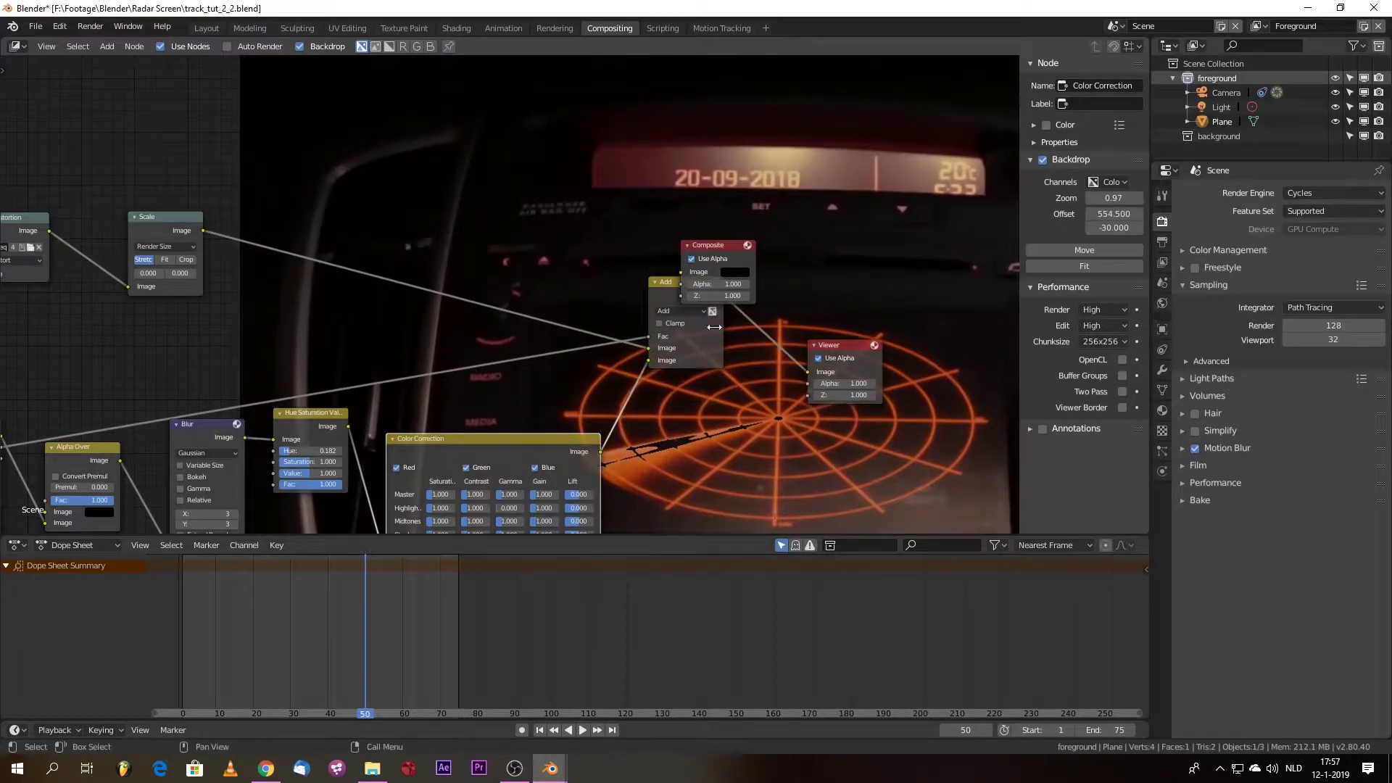
left_click_drag(507, 438, 492, 375)
scroll(475, 467, "up", 1)
scroll(476, 469, "down", 1)
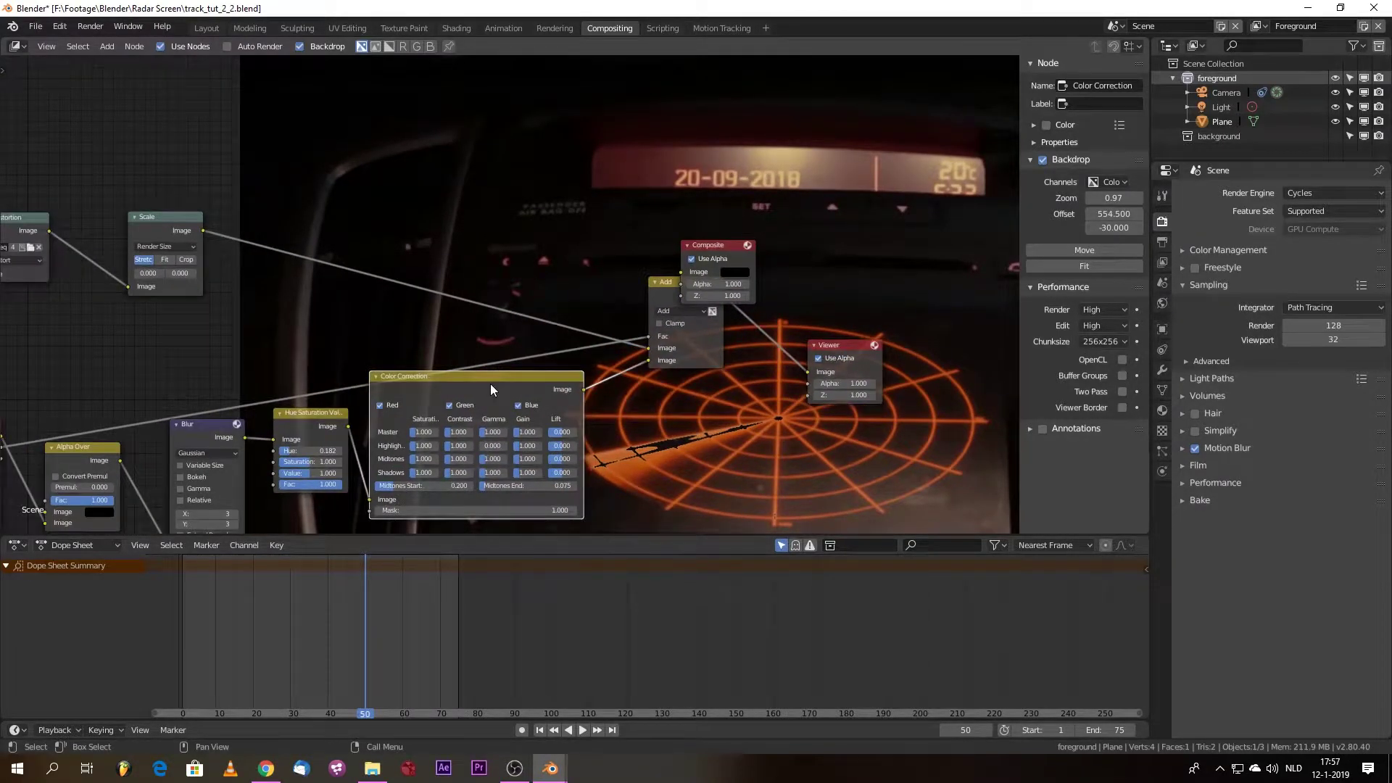
mouse_move(464, 340)
middle_mouse_down("alt")
mouse_move(437, 336)
mouse_move(471, 352)
middle_mouse_up("alt")
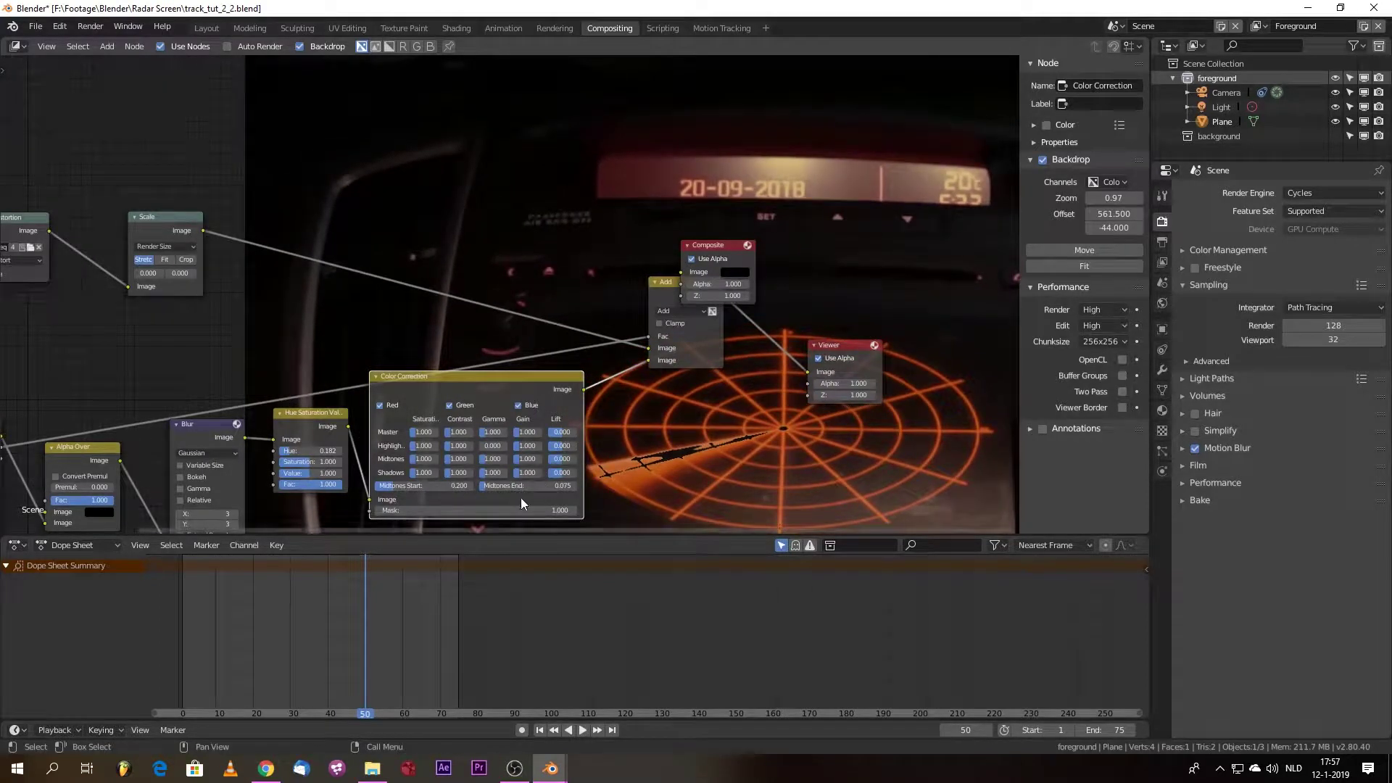
- Set the Color Correction node's Midtones End to about 0.223 and its highlights gamma to 1
mouse_move(493, 485)
left_mouse_down()
mouse_move(521, 486)
mouse_move(507, 485)
left_mouse_up()
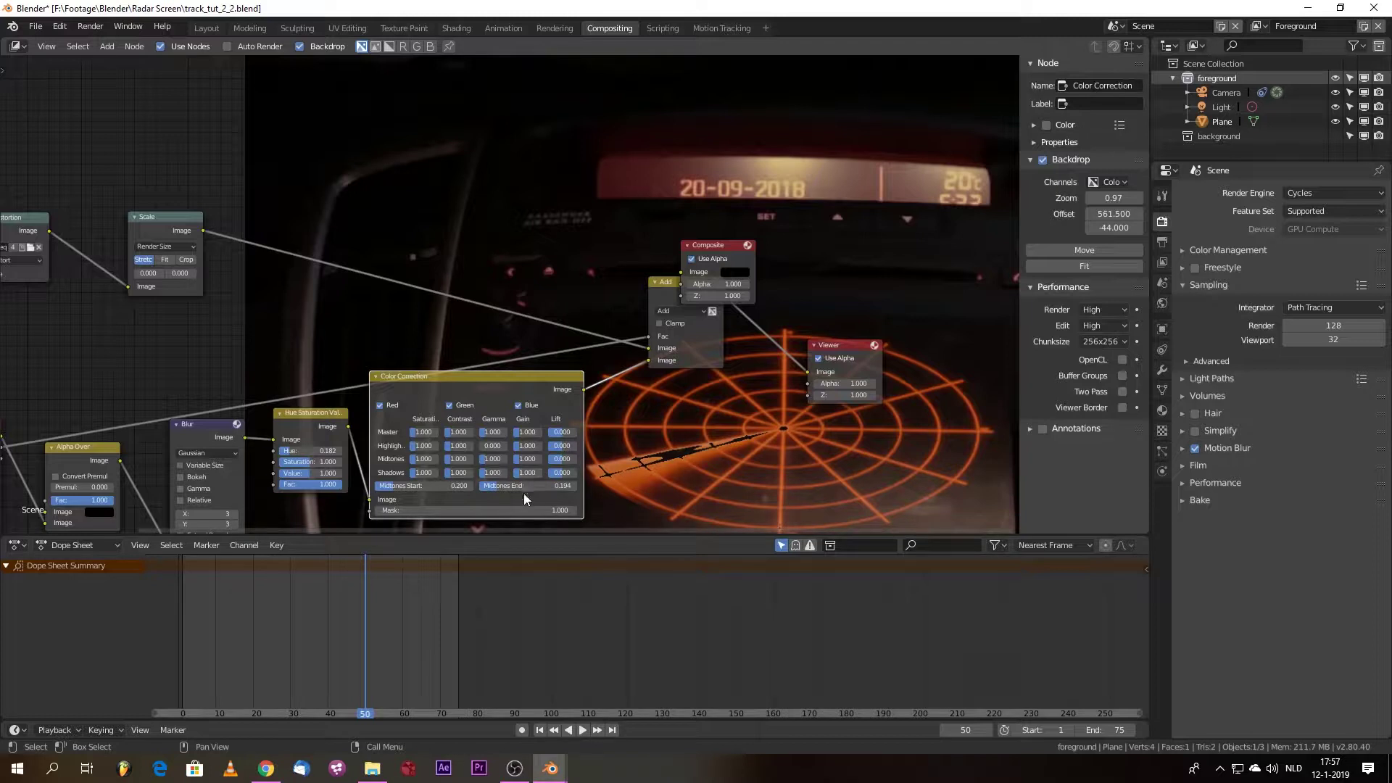
mouse_move(506, 485)
left_mouse_down()
mouse_move(522, 485)
mouse_move(509, 485)
left_mouse_up()
left_click_drag(485, 445, 487, 445)
type("1")
key("Tab")
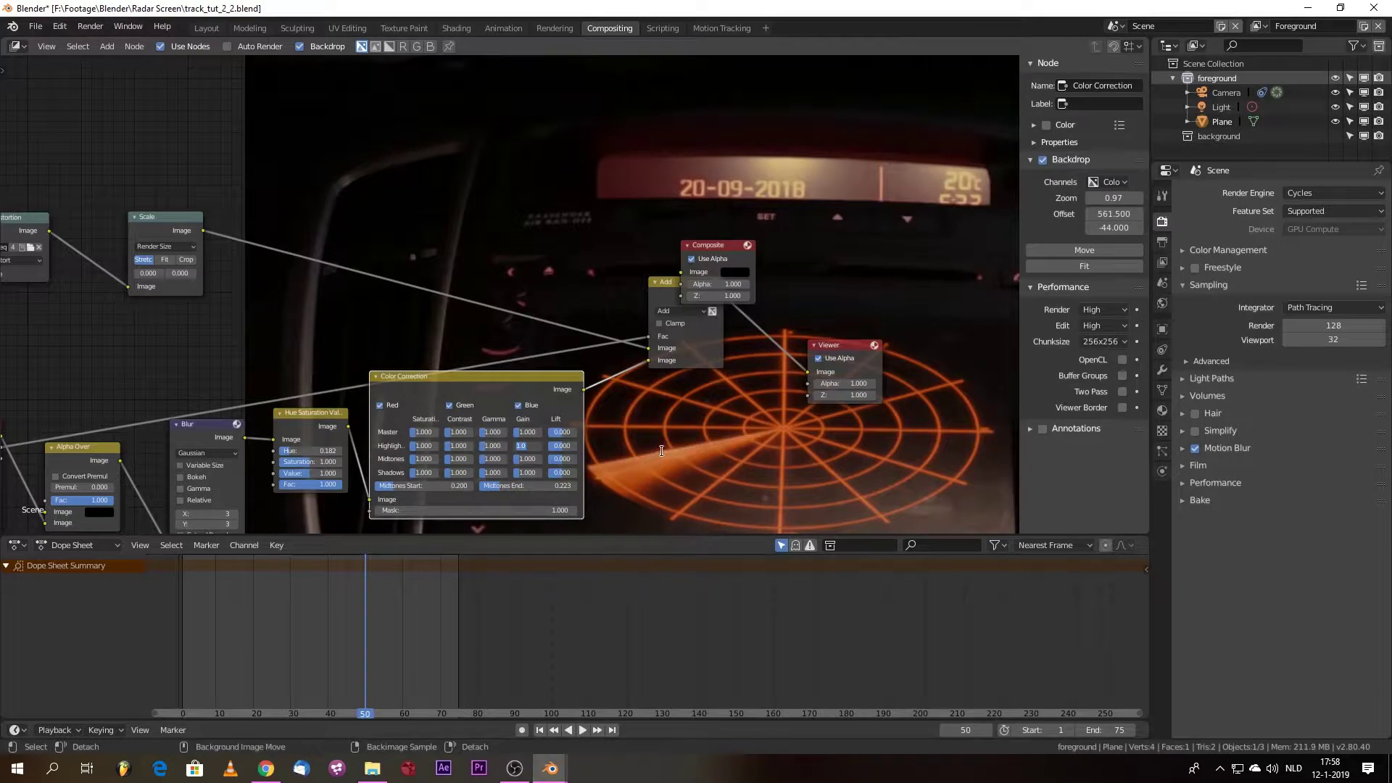
key("Return")
- Sample the colour values of the radar's bright sweep in the backdrop
right_click_drag(666, 458, 663, 453, "alt")
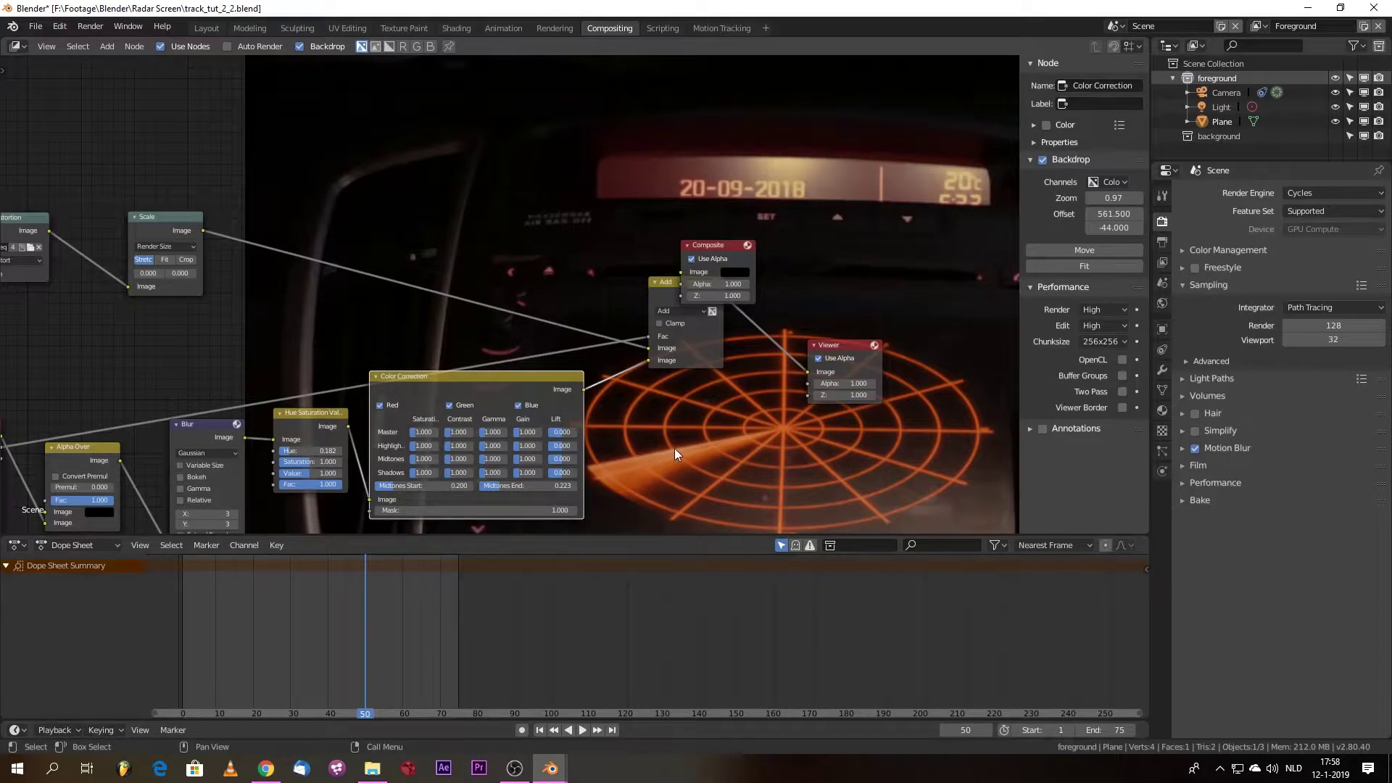
key("alt")
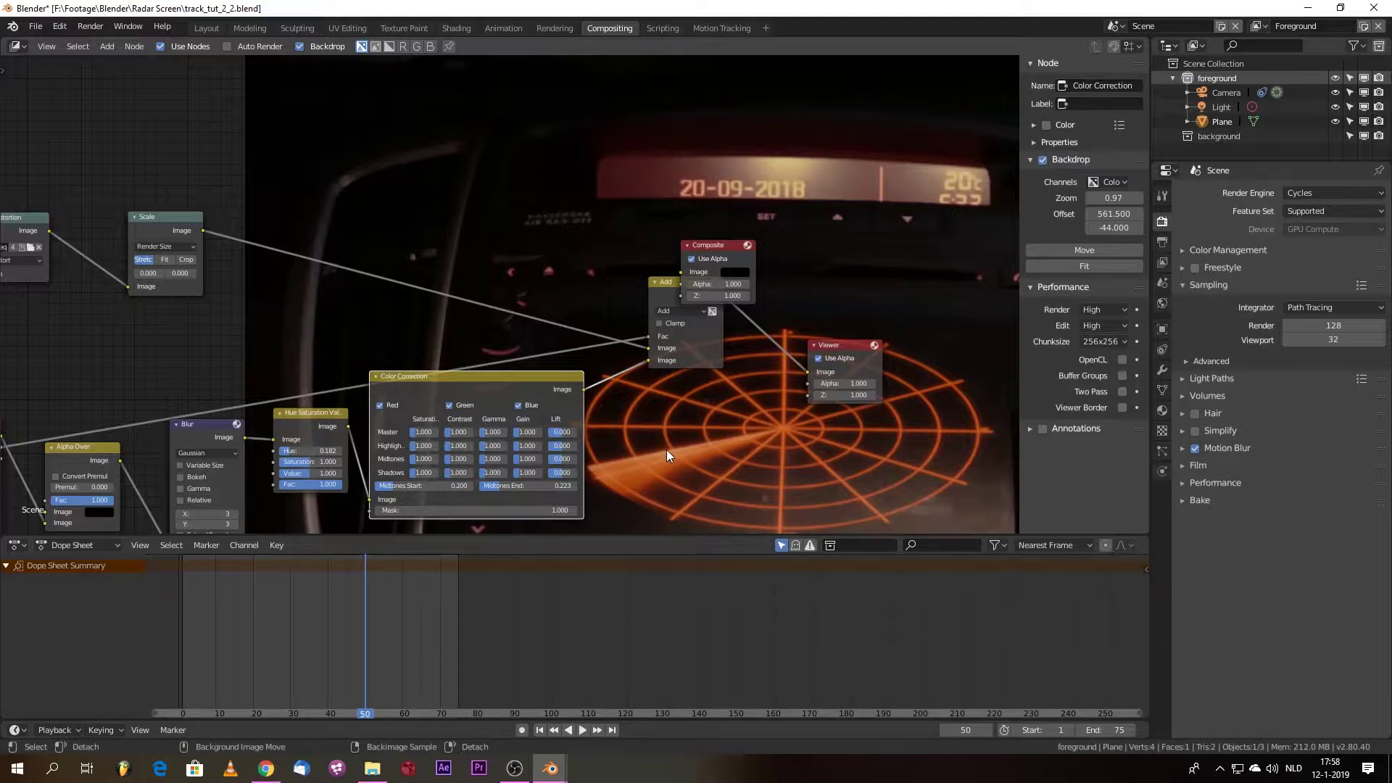
right_click_drag(668, 455, 668, 457, "alt")
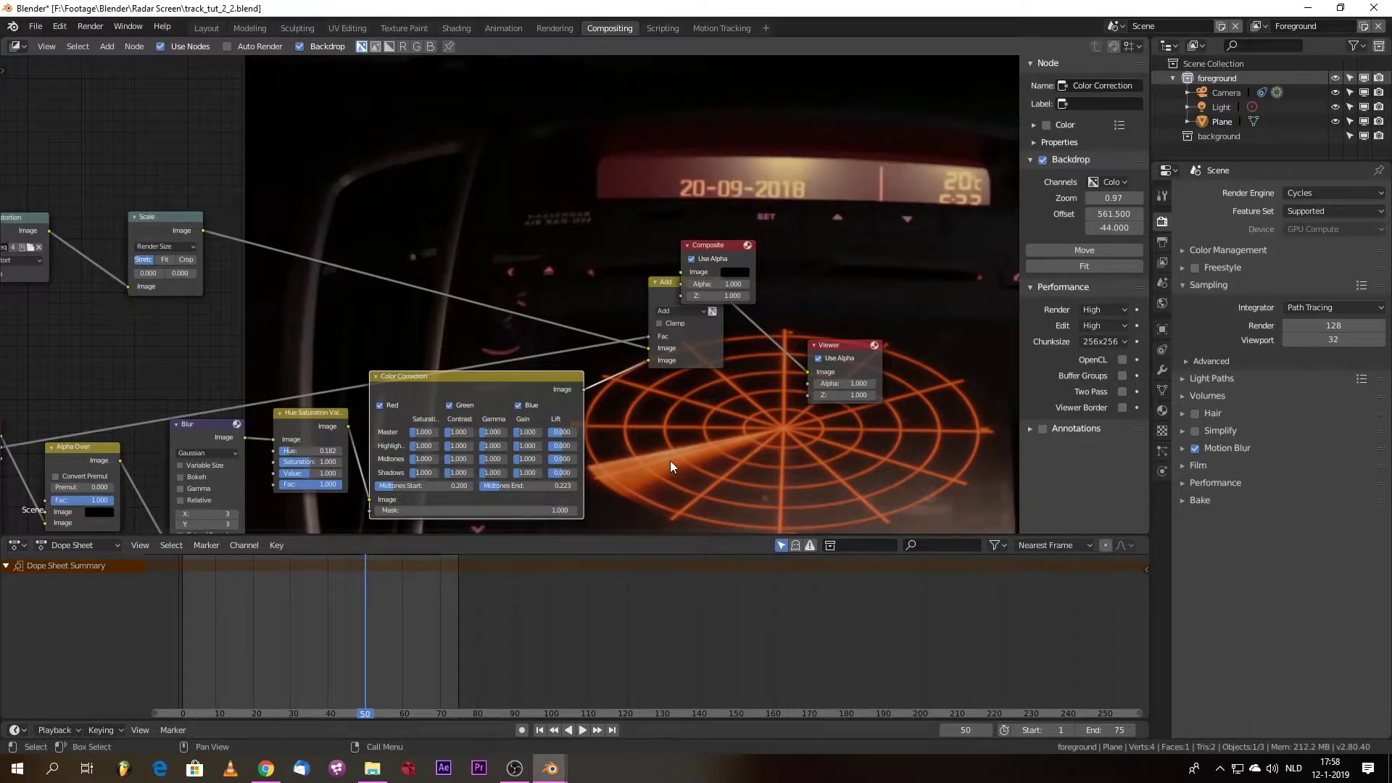
right_click_drag(670, 460, 665, 456, "alt")
- Set the Color Correction node's highlights gain to 1.085 and keep its highlights gamma at 1
mouse_move(527, 445)
left_mouse_down()
mouse_move(547, 445)
mouse_move(495, 453)
mouse_move(518, 453)
left_mouse_up()
left_click(493, 447)
key("ctrl+c")
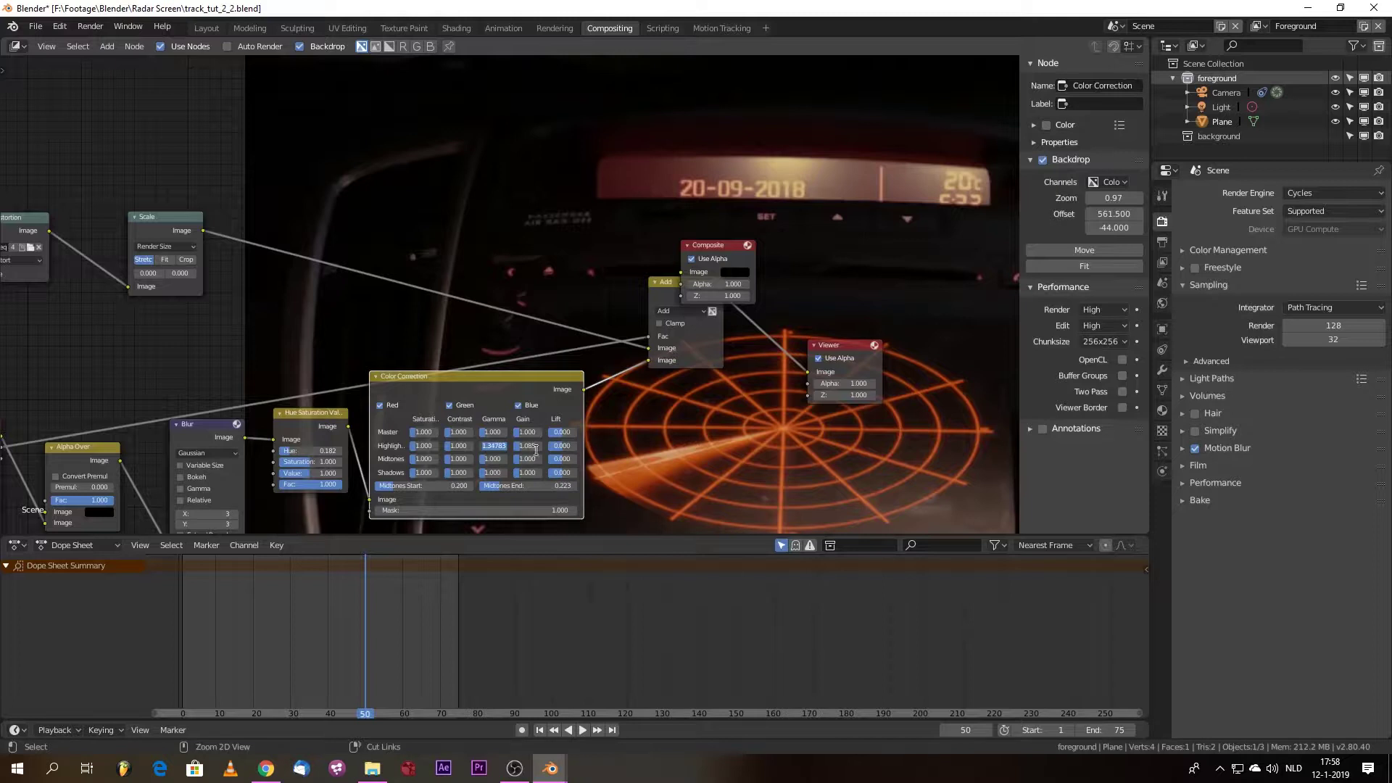
type("1")
key("Return")
left_click(529, 445)
key("Return")
- Sample the radar sweep's colour again and set the Color Correction node's highlights gamma to 1.05
key("alt")
right_click(670, 456, "alt")
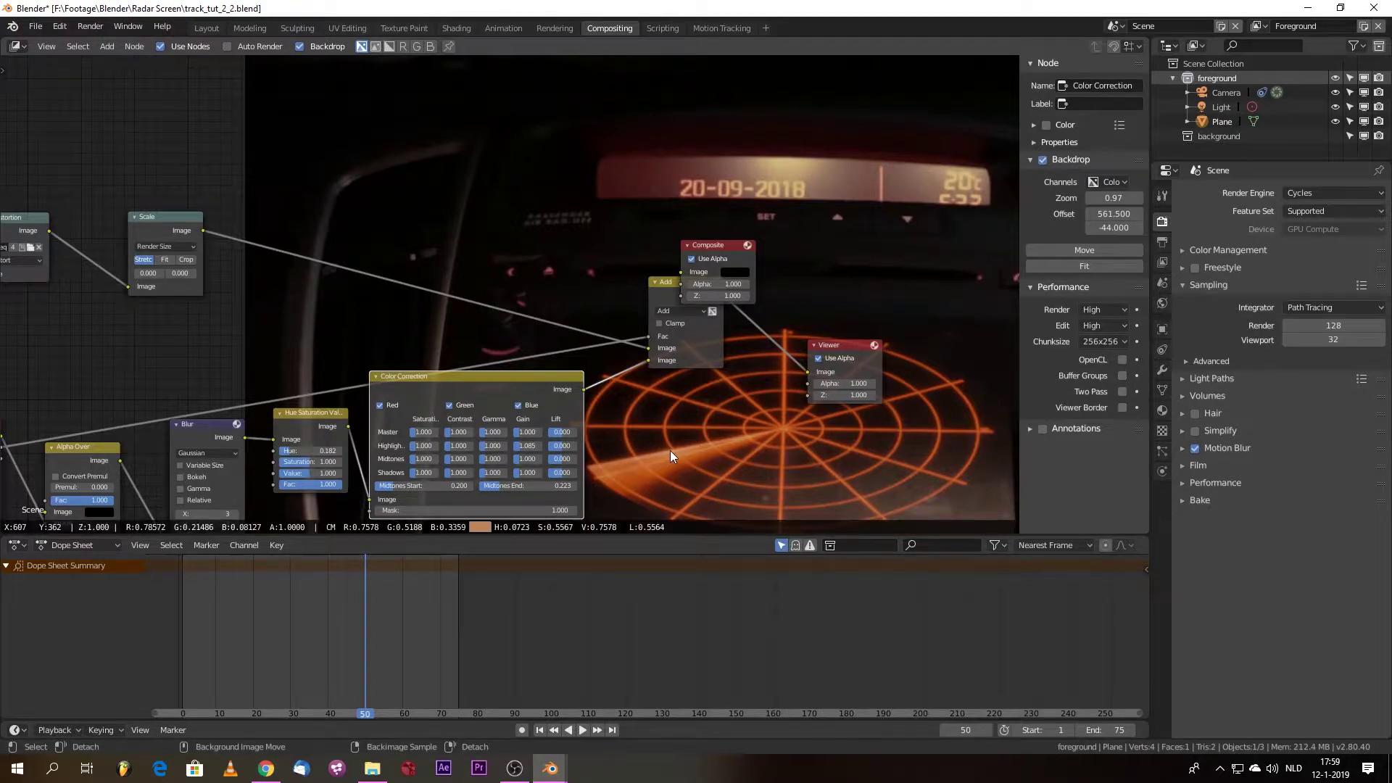
right_click_drag(669, 456, 621, 457, "alt")
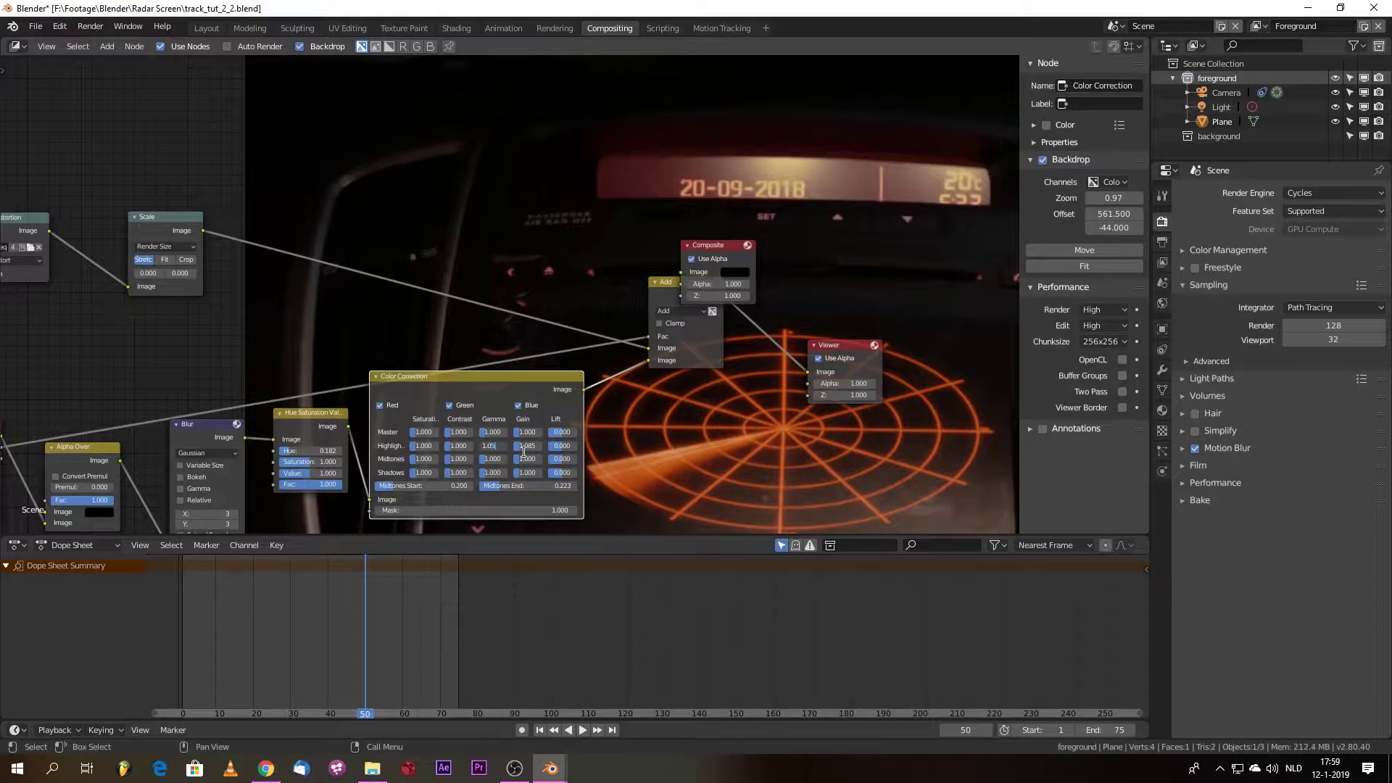
key("Return")
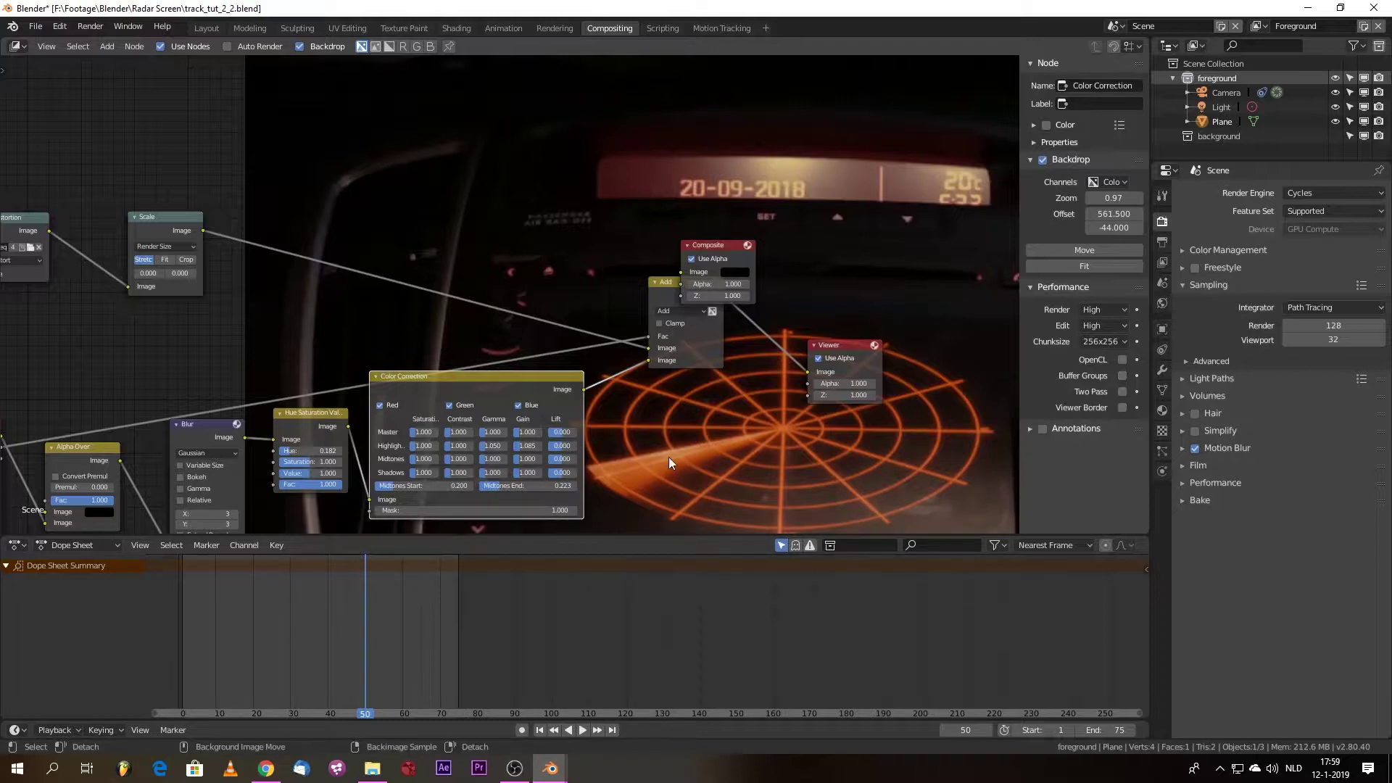
- Compare the sampled colour values of the radar's sweep with those of the dashboard's date digits
right_click_drag(668, 456, 684, 453)
left_click_drag(517, 444, 551, 444)
key("Escape")
right_click_drag(670, 452, 669, 454)
right_click(695, 188, "alt")
right_click_drag(694, 189, 694, 187, "alt")
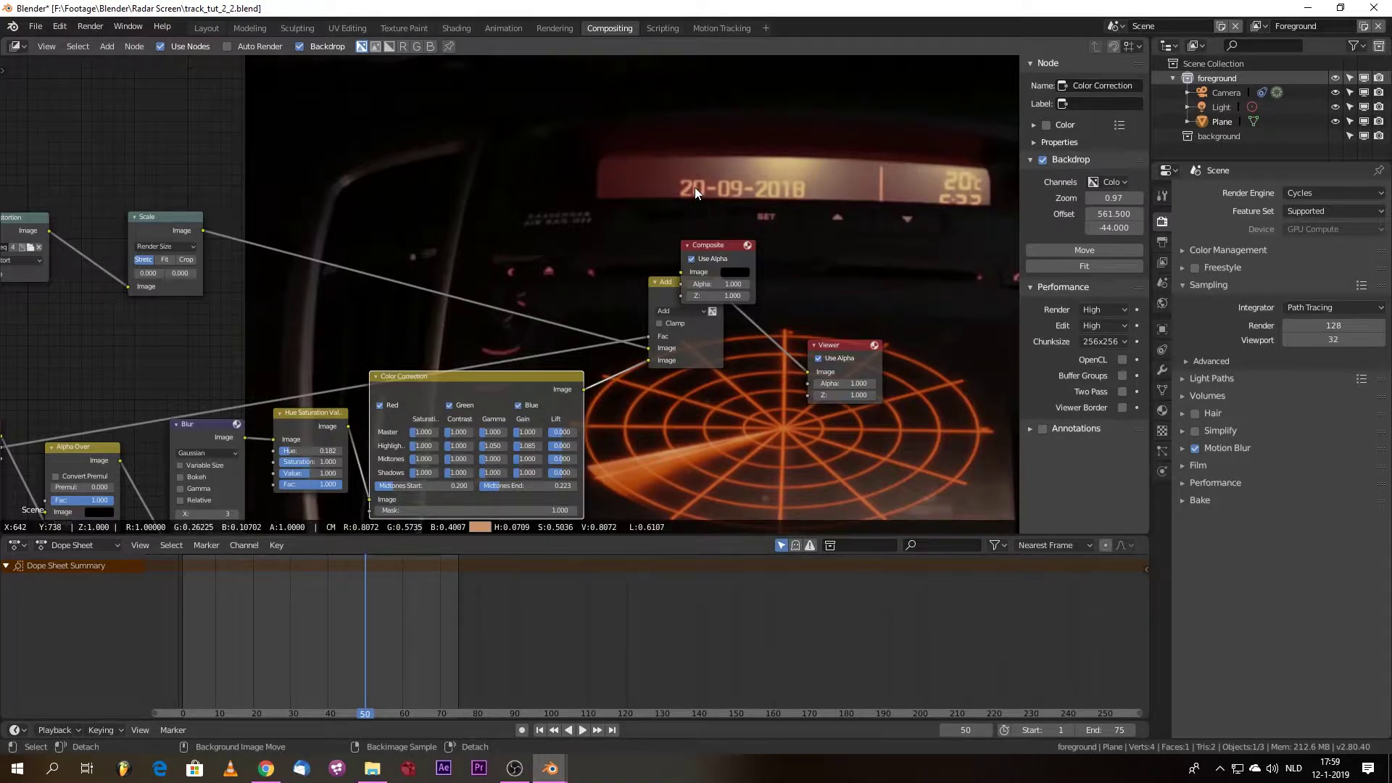
right_click_drag(695, 187, 668, 458, "alt")
right_click_drag(667, 458, 659, 450, "alt")
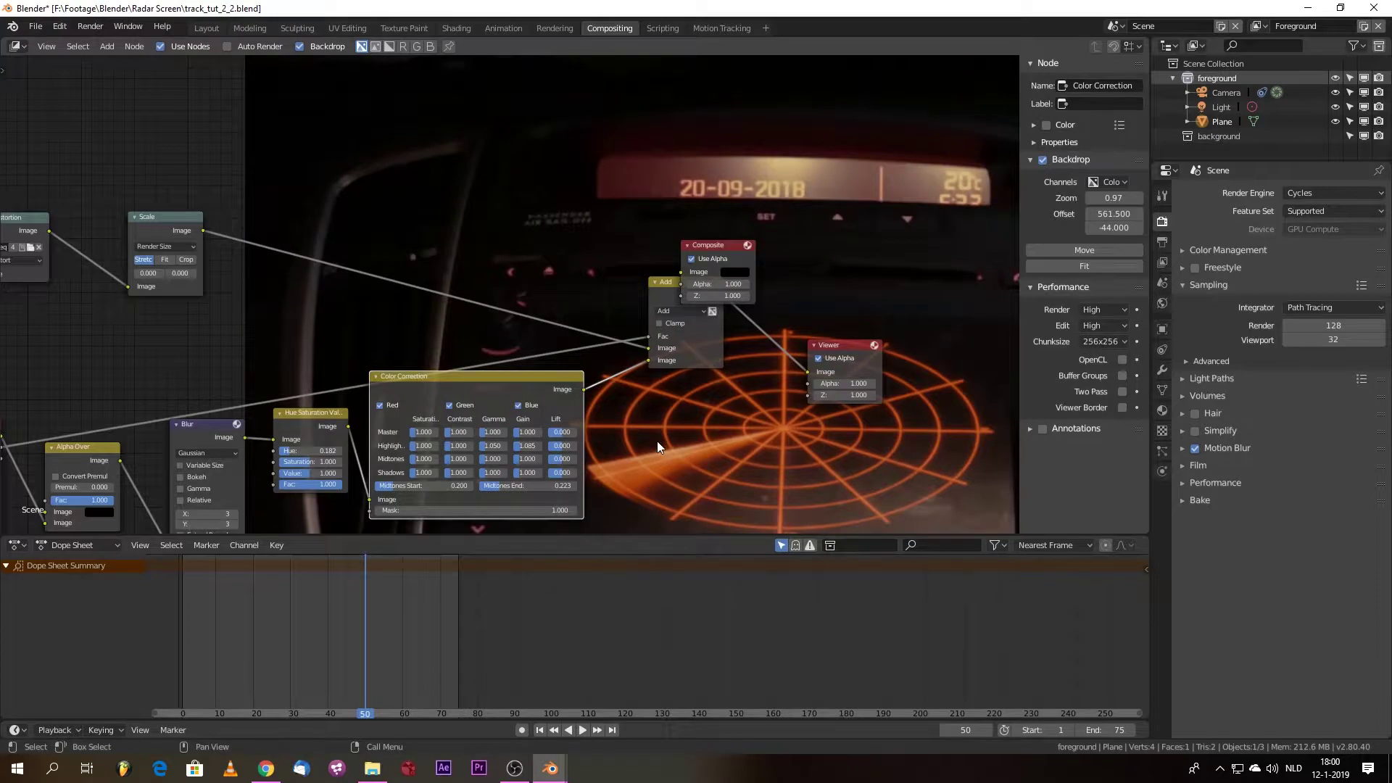
- Spread out the Composite, Viewer, Add and Color Correction nodes to make room for another node before the Add mix
left_click_drag(727, 247, 926, 198)
left_click_drag(840, 349, 957, 290)
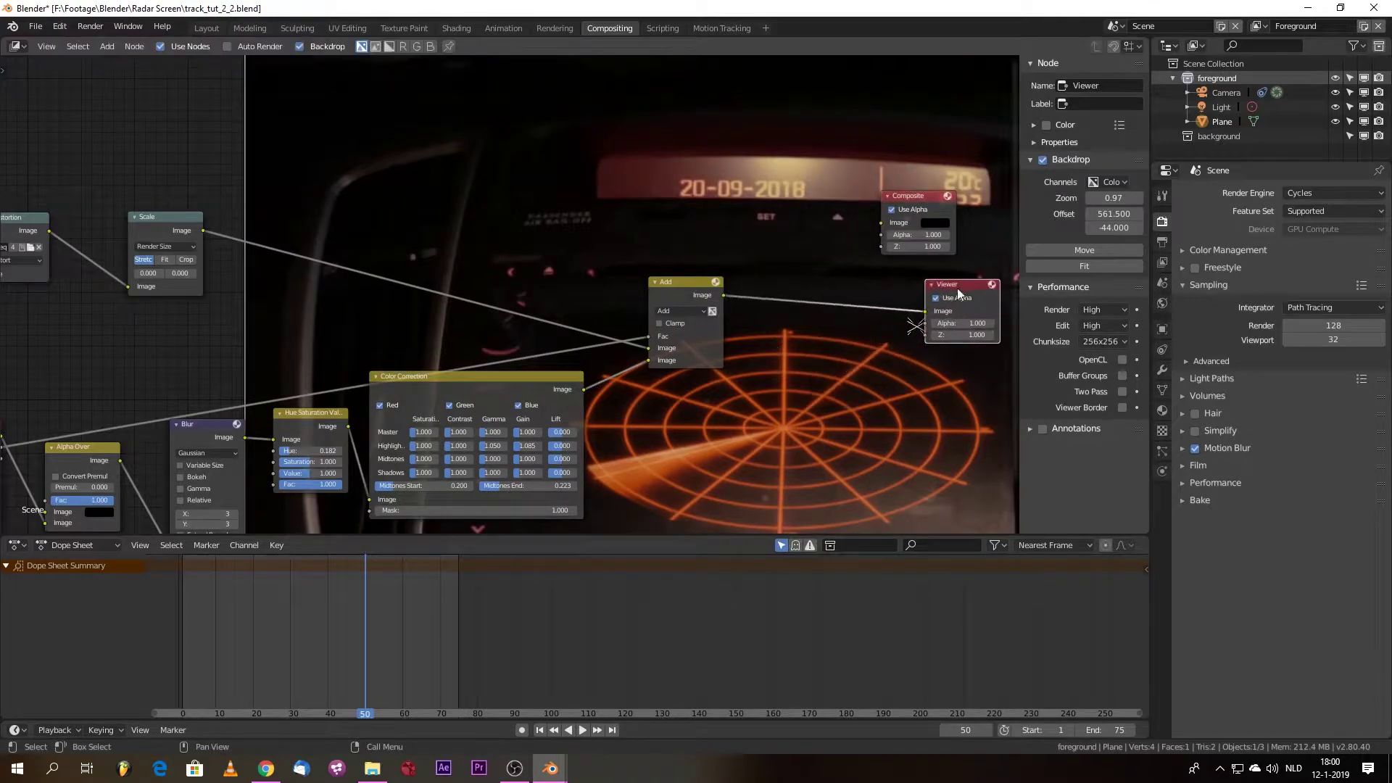
left_click_drag(700, 282, 843, 249)
left_click_drag(428, 380, 437, 400)
- Insert an RGB Curves node between the Color Correction node and the Add mix node
key("shift+a")
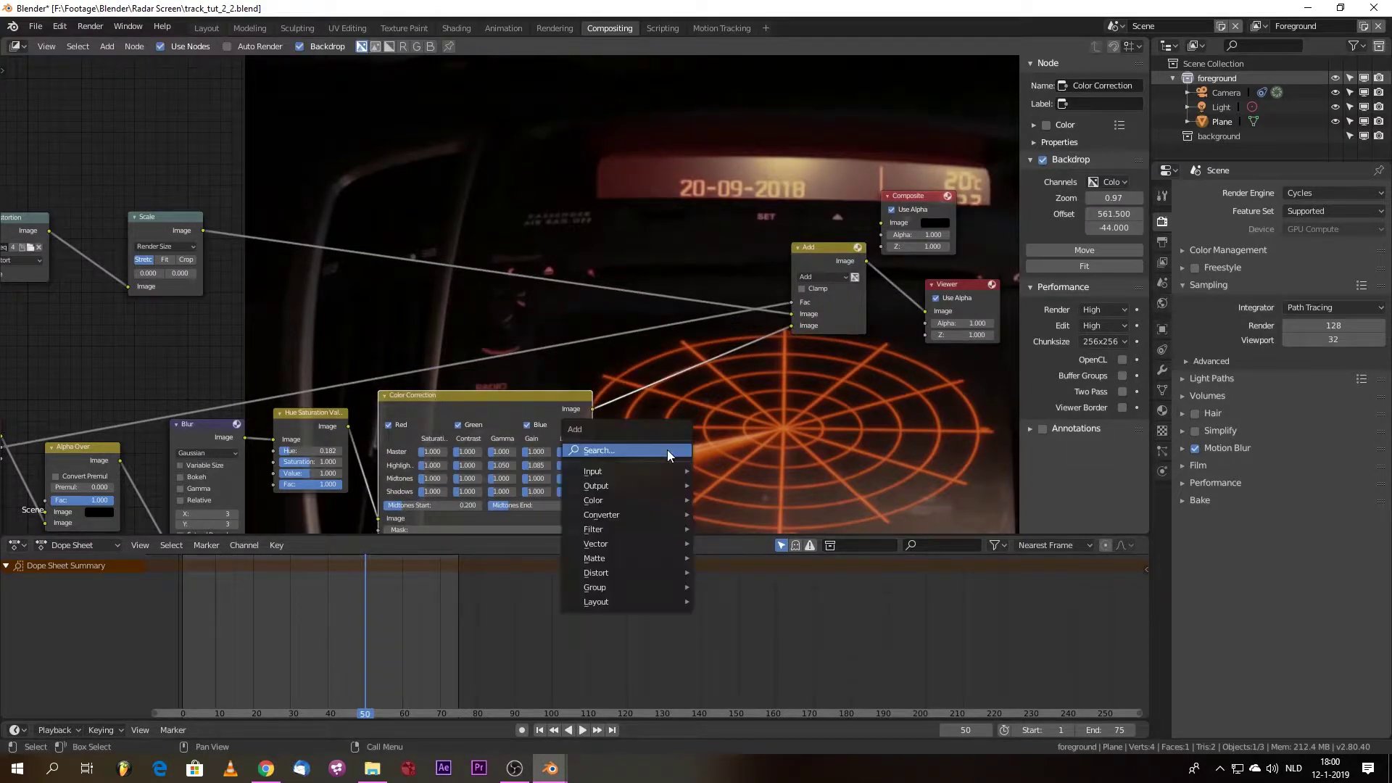
left_click(666, 452)
type("cuve")
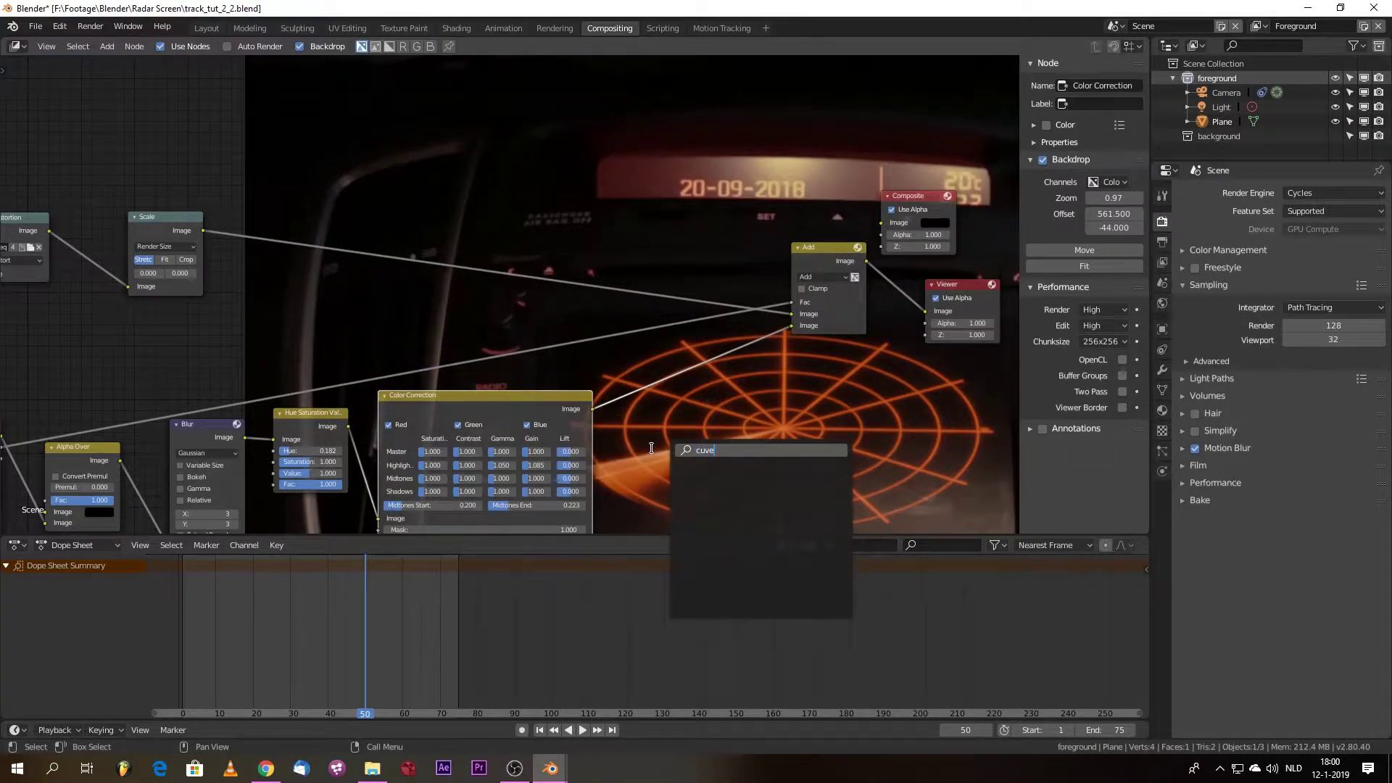
key("BackSpace")
type("rv")
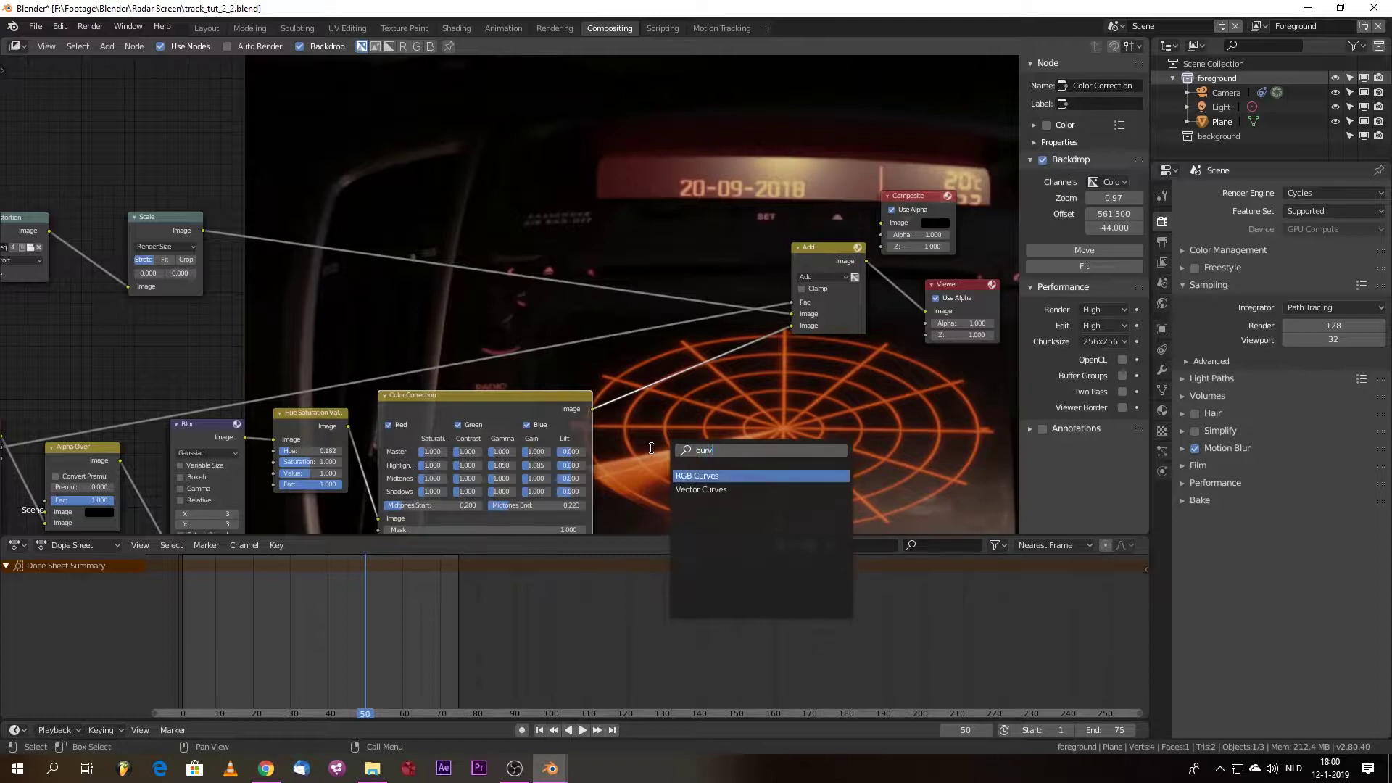
left_click(702, 476)
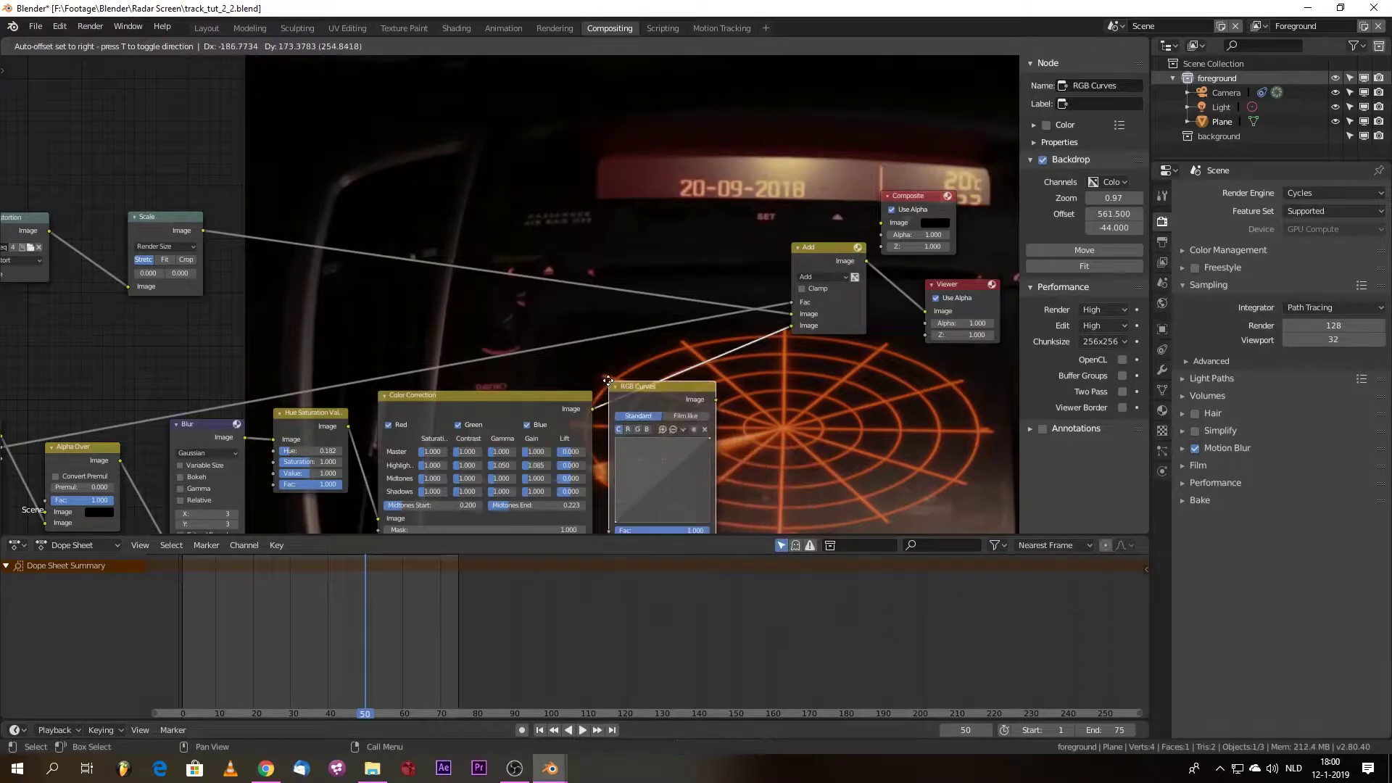
left_click(608, 376)
left_click_drag(671, 388, 735, 389)
- Sample the radar sweep's colour values repeatedly and check them against the lit date digits on the dashboard
right_click(667, 454, "alt")
right_click_drag(668, 454, 670, 456, "alt")
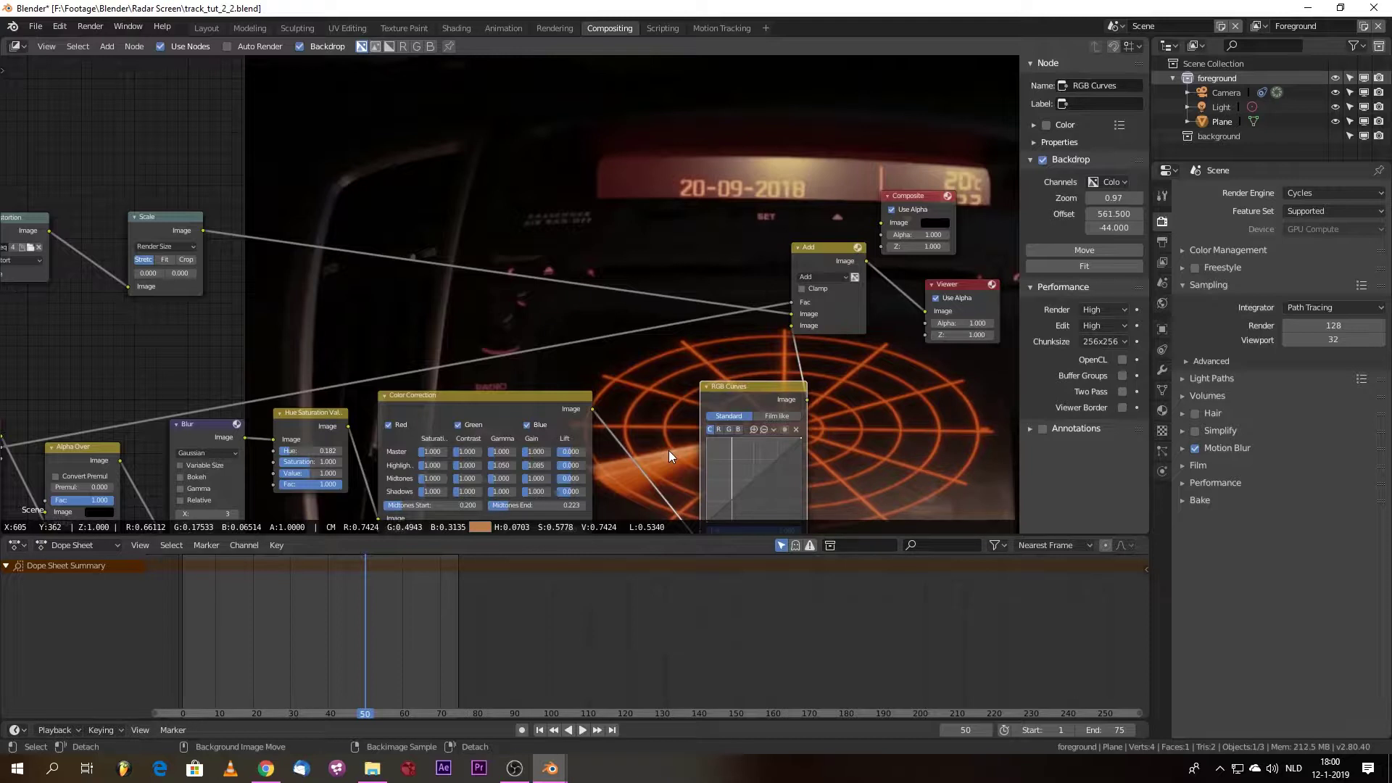
right_click_drag(669, 453, 670, 454, "alt")
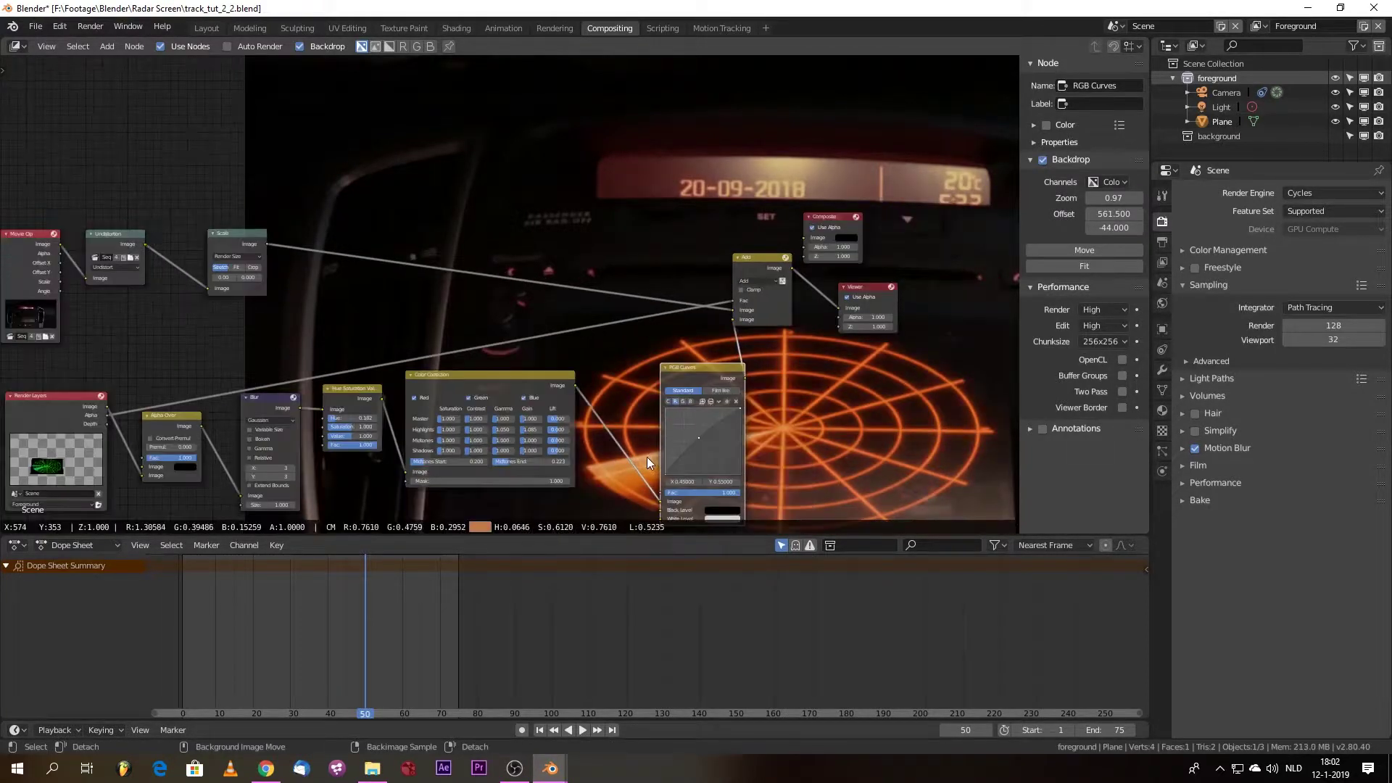
right_click_drag(647, 457, 648, 456, "alt")
right_click_drag(722, 197, 725, 198, "alt")
right_click_drag(647, 456, 647, 455, "alt")
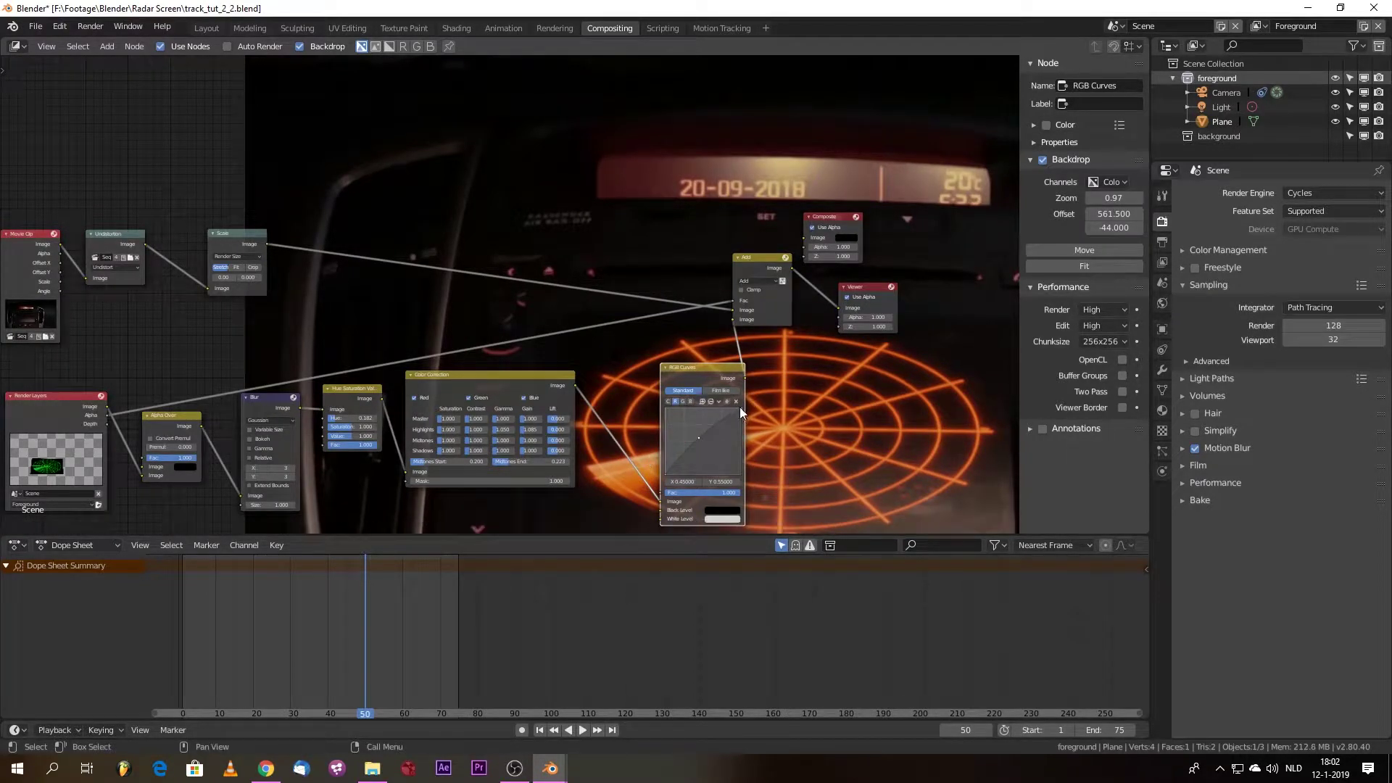
scroll(740, 407, "up", 1)
right_click_drag(672, 458, 671, 455, "alt")
scroll(672, 455, "down", 1)
right_click_drag(694, 190, 695, 189, "alt")
right_click_drag(651, 455, 658, 458, "alt")
- Raise the midpoint of the blue channel's curve in the RGB Curves node, sampling the radar sweep's colour as a guide
left_click(705, 410)
right_click_drag(654, 453, 660, 454, "alt")
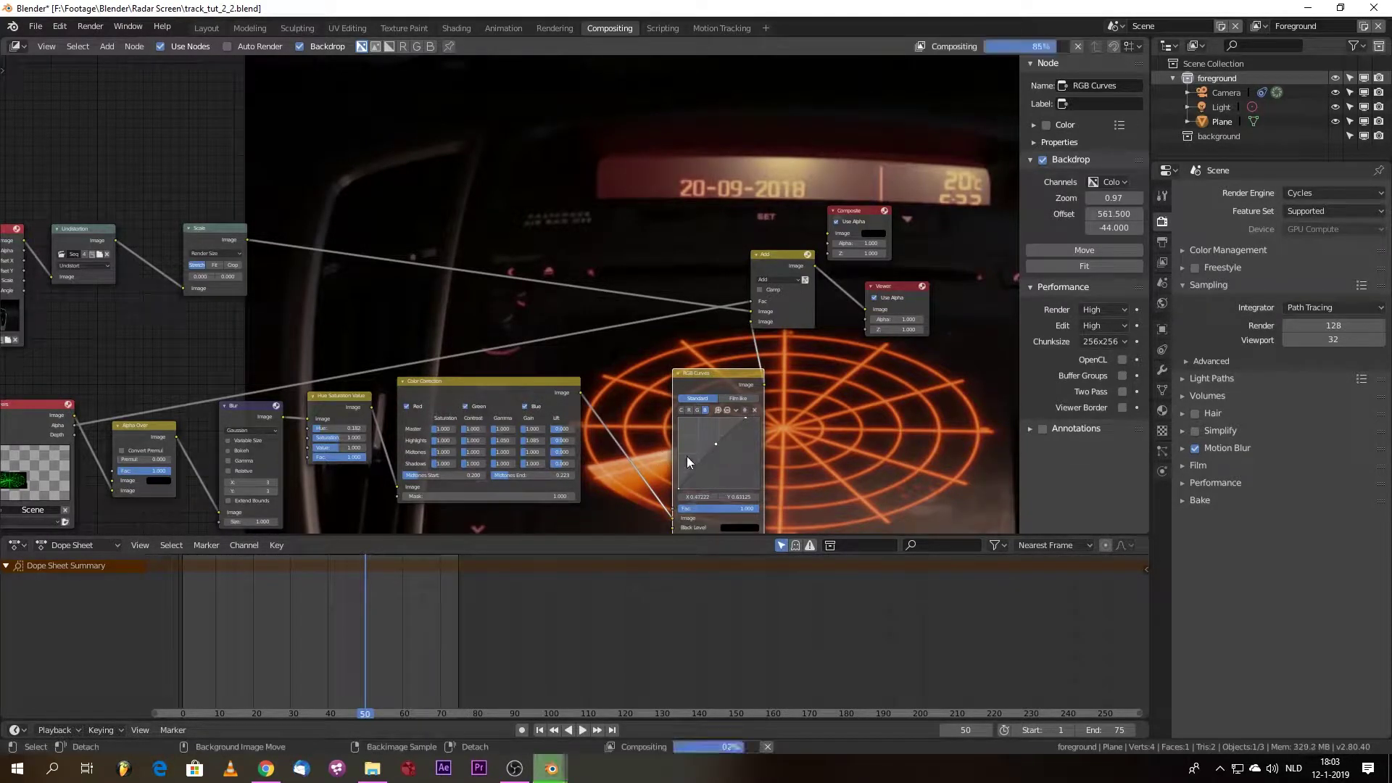
mouse_move(656, 459)
right_mouse_down("alt")
mouse_move(663, 448)
mouse_move(671, 461)
right_mouse_up("alt")
left_click_drag(735, 415, 712, 443)
right_click_drag(636, 450, 674, 451, "alt")
- Reposition the RGB Curves node directly beside the Color Correction node, clear of the radar's sweep
left_click_drag(695, 382, 747, 382)
right_click_drag(674, 455, 694, 444, "alt")
scroll(666, 465, "down", 2)
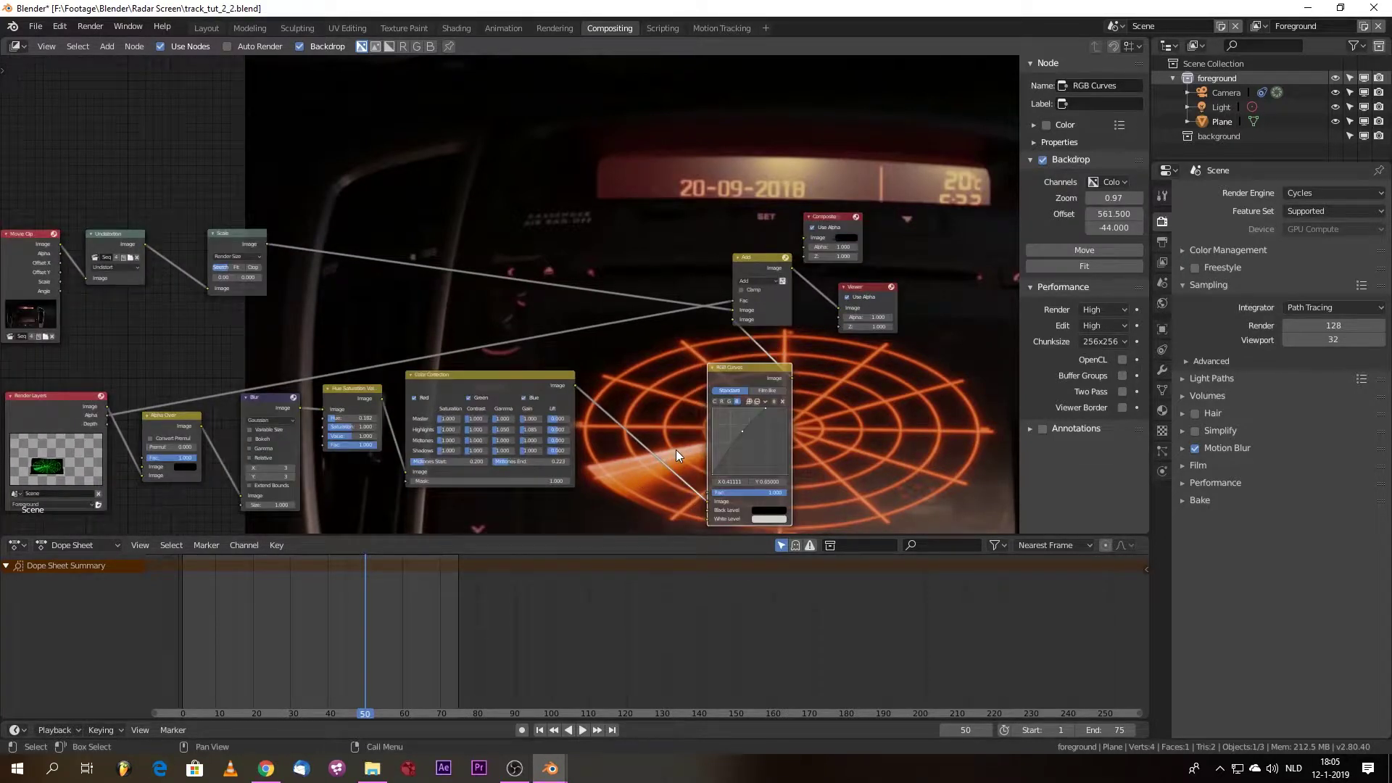
scroll(685, 457, "down", 1)
scroll(685, 446, "down", 2)
middle_click_drag(805, 453, 737, 472)
left_click_drag(602, 364, 530, 366)
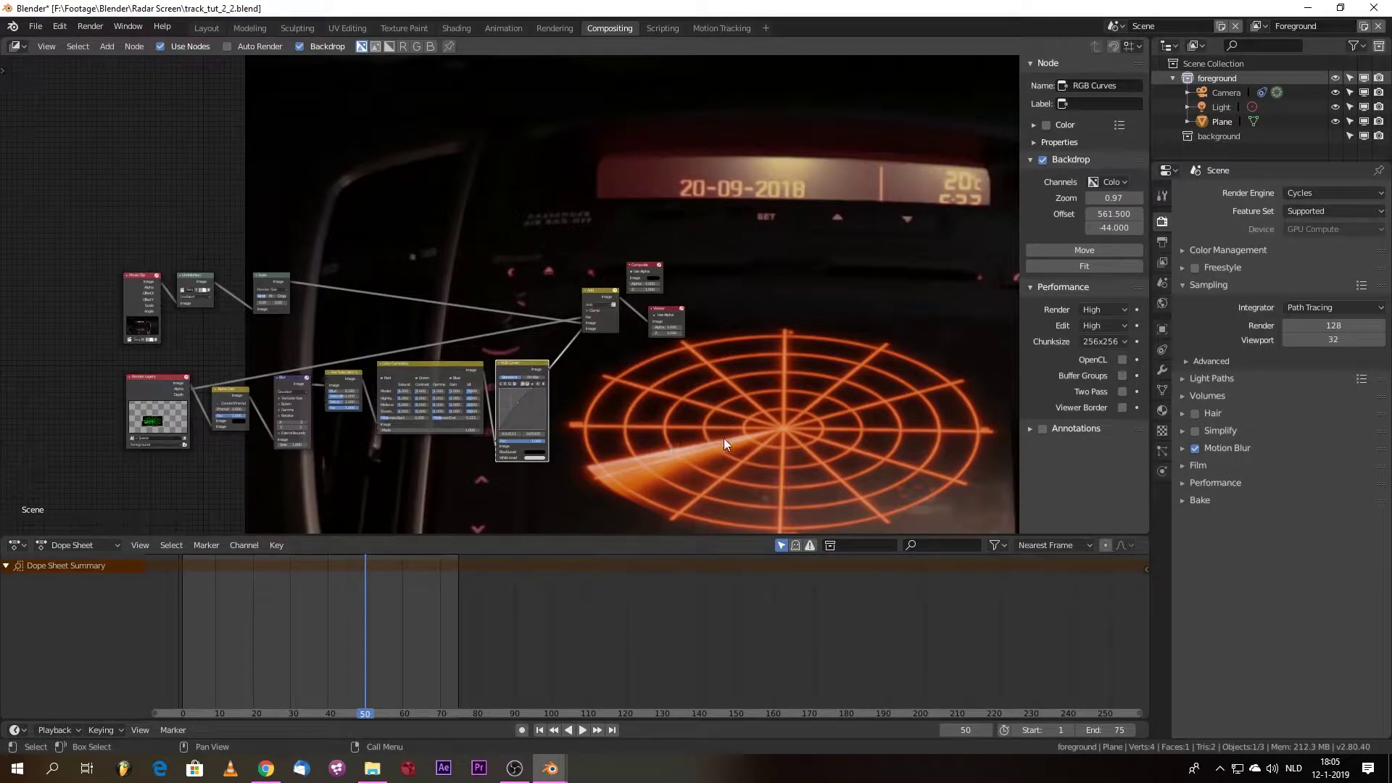
scroll(724, 438, "up", 1)
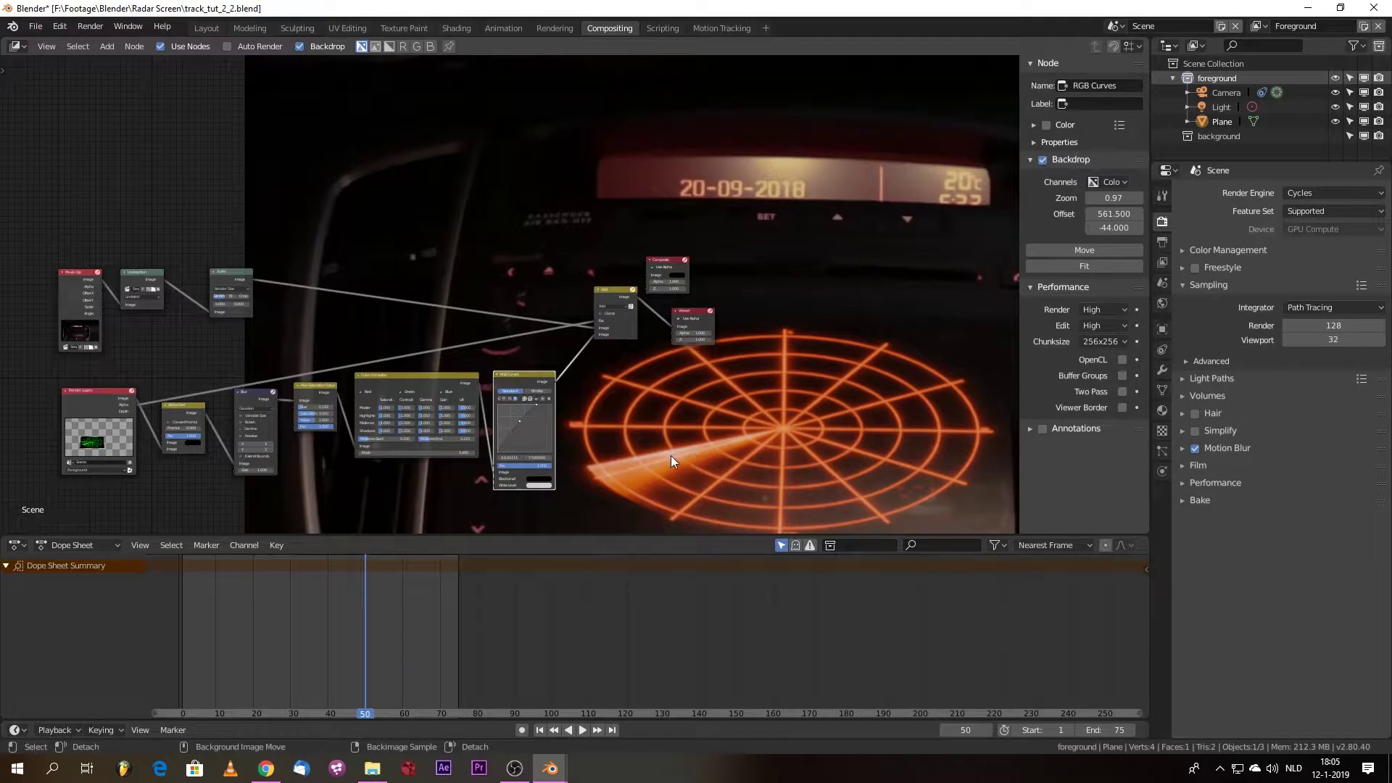
- Sample the colour values of the radar's sweep and of the dashboard's date digits for comparison
right_click_drag(673, 457, 674, 455)
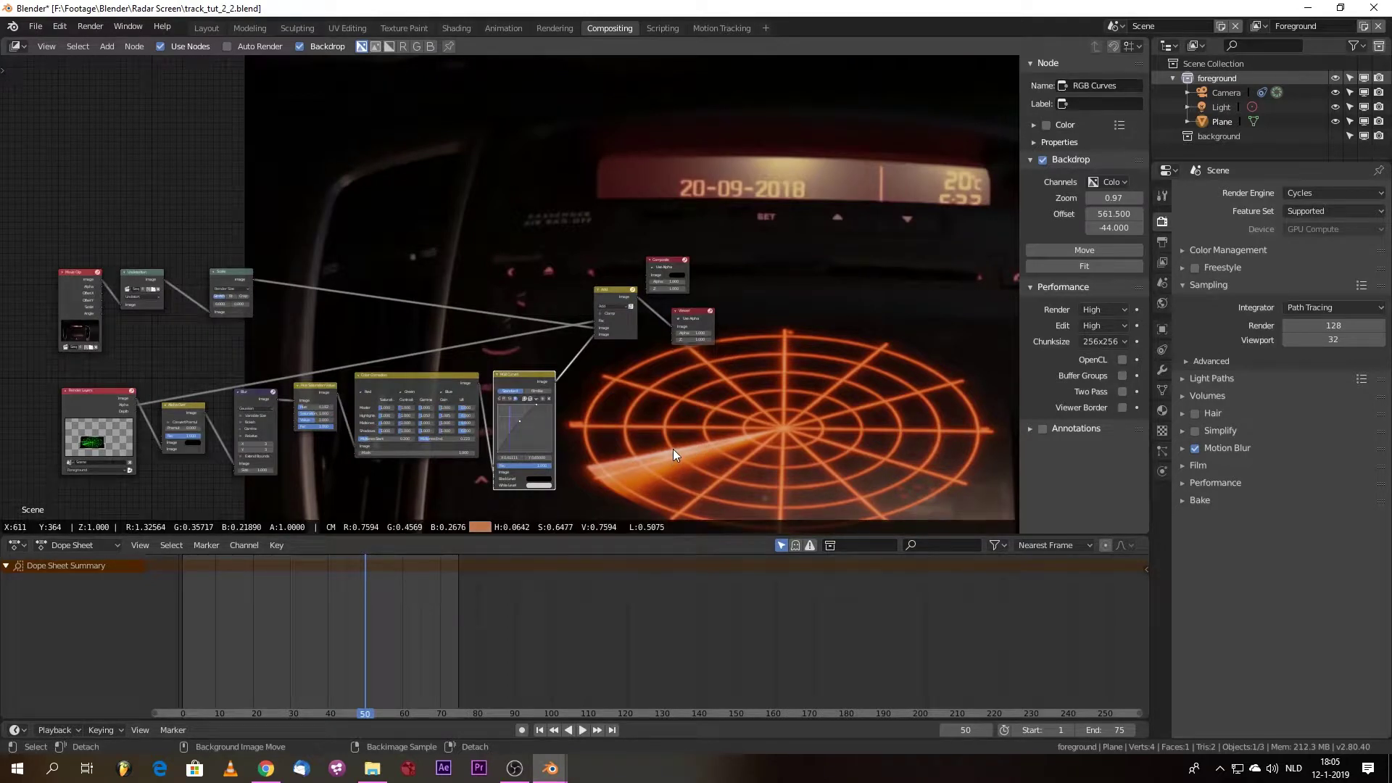
right_click_drag(674, 454, 674, 455)
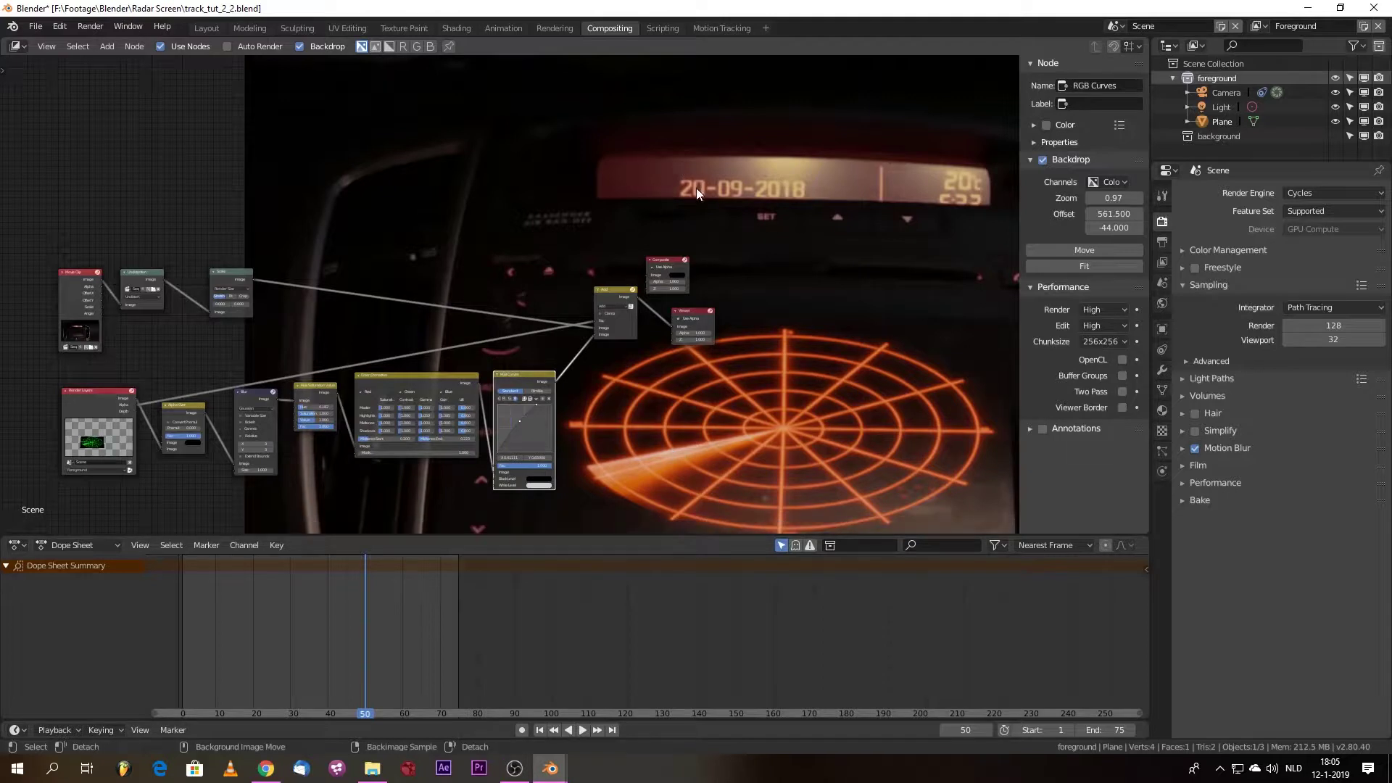
right_click_drag(696, 189, 695, 188)
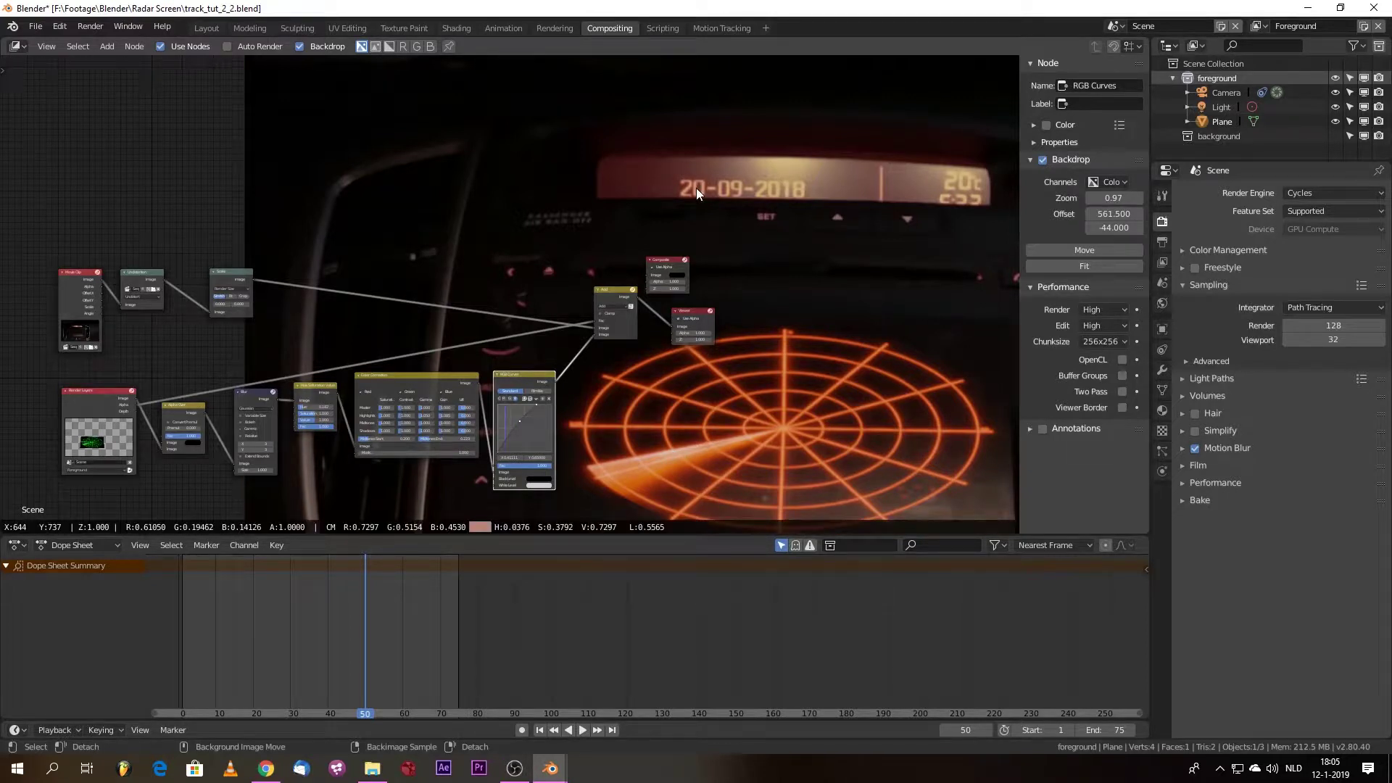
right_click_drag(696, 188, 694, 189)
right_click_drag(693, 189, 696, 189)
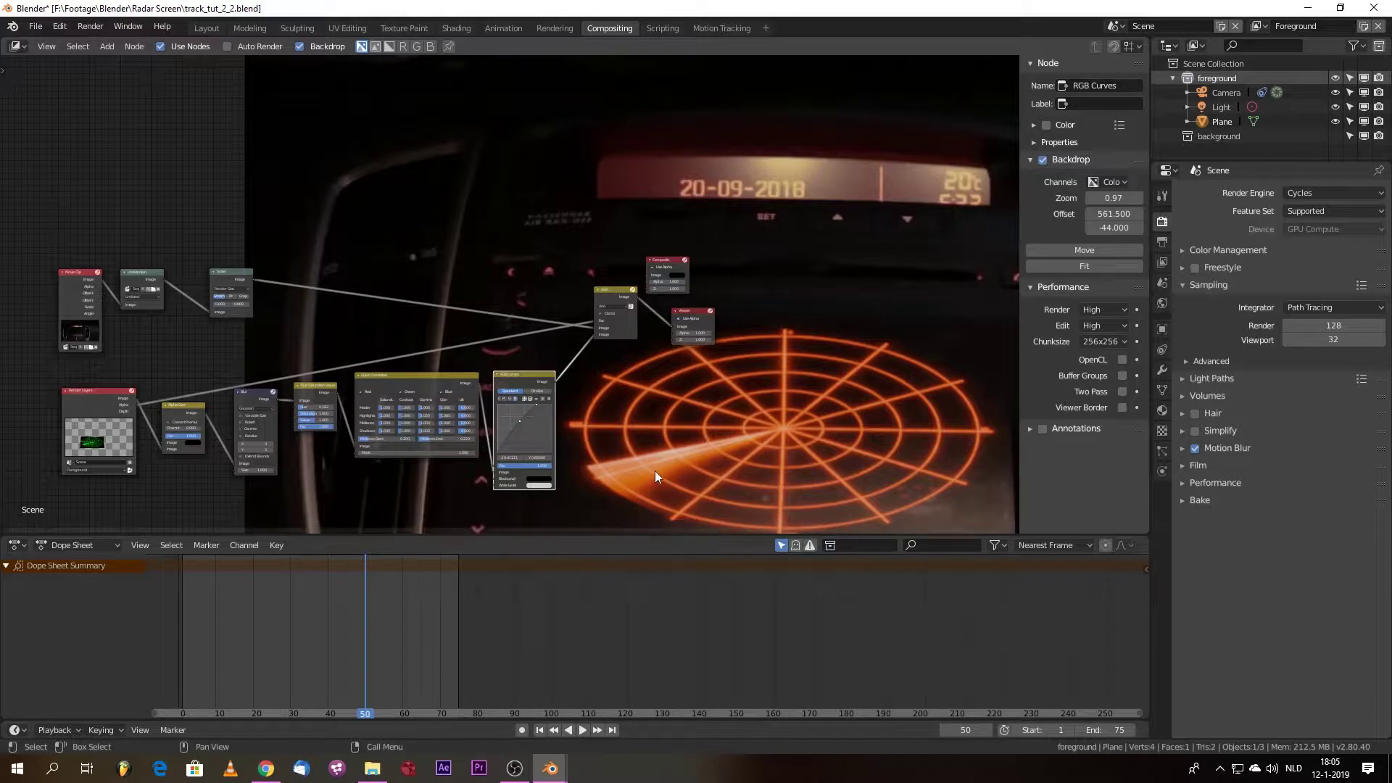
right_click_drag(674, 455, 675, 455)
- Slightly reduce the Hue Saturation Value node's saturation and sample the radar sweep and date digits to compare their colours
scroll(409, 416, "up", 4)
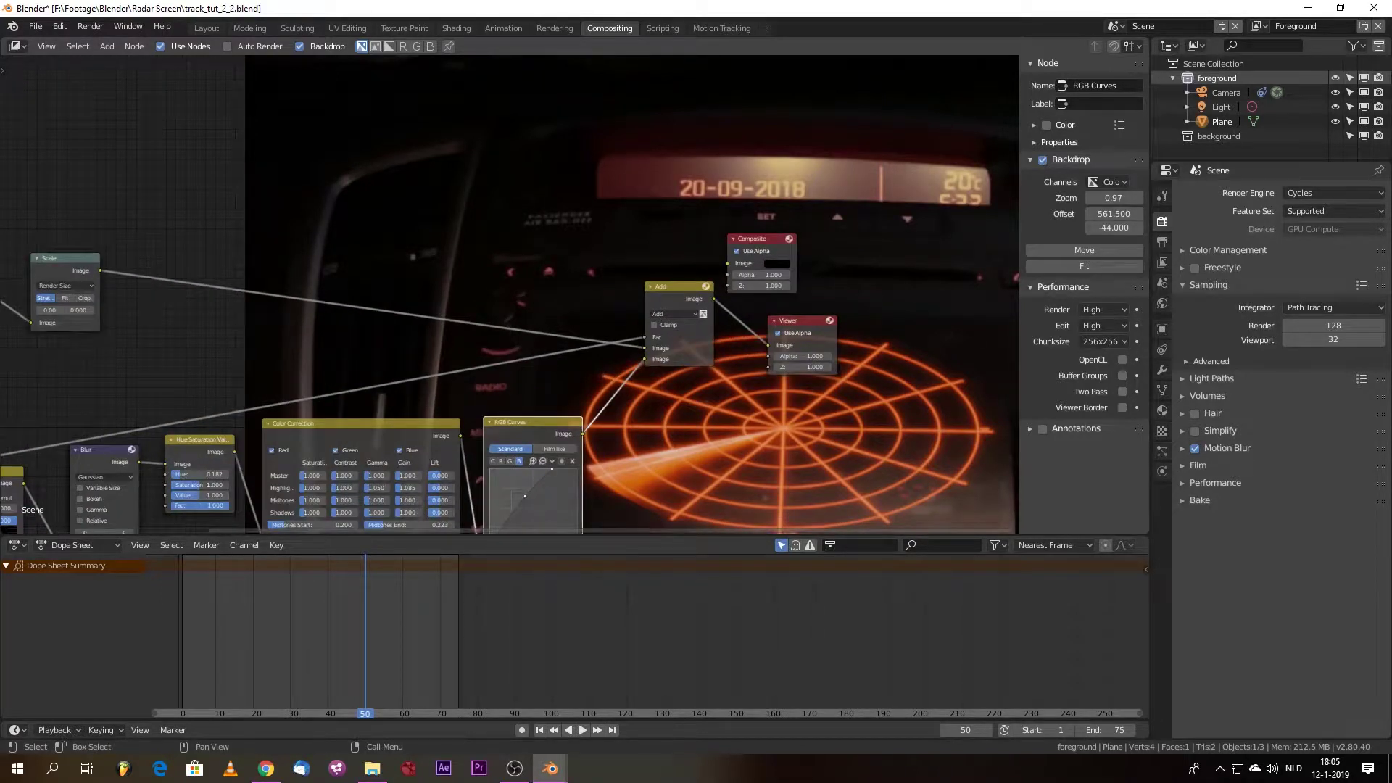
left_click_drag(200, 485, 197, 485)
left_click(196, 485)
key("Return")
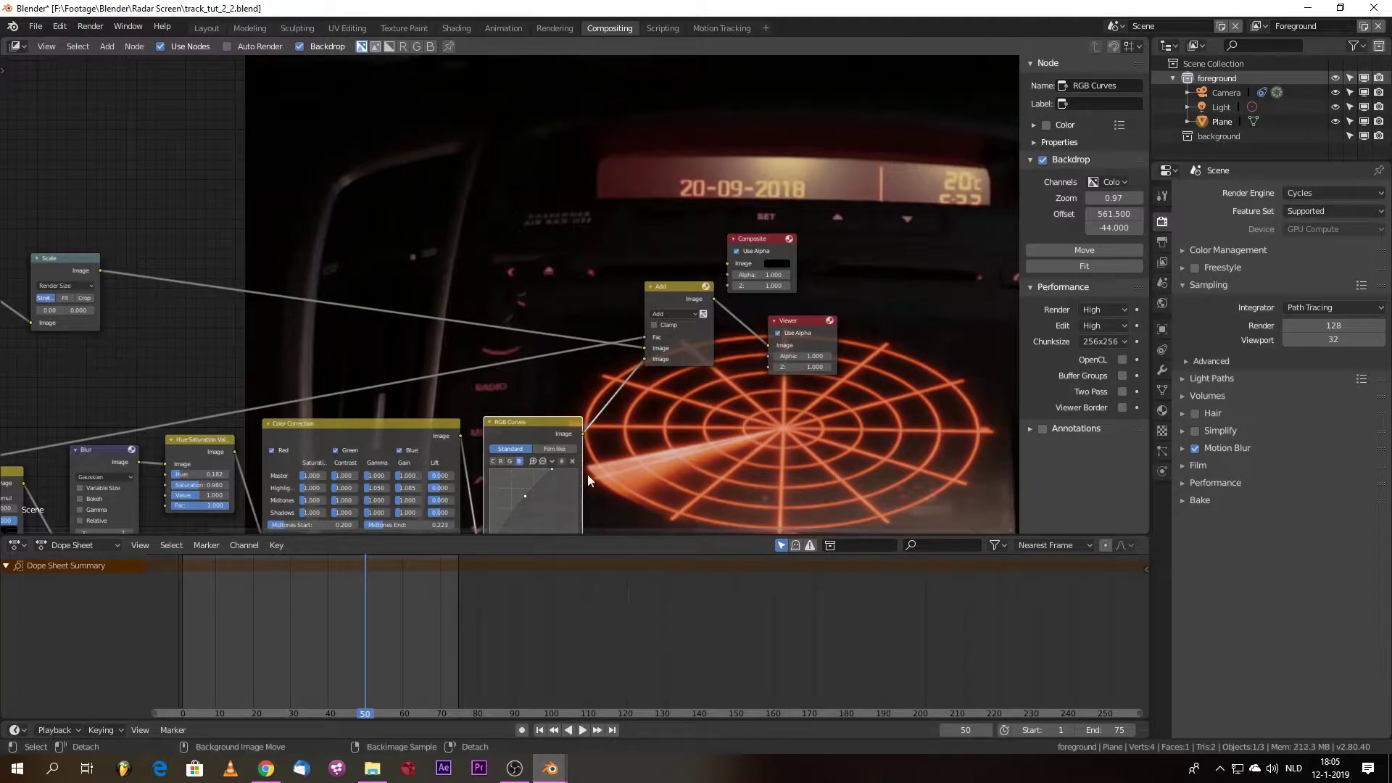
right_click_drag(675, 451, 678, 455)
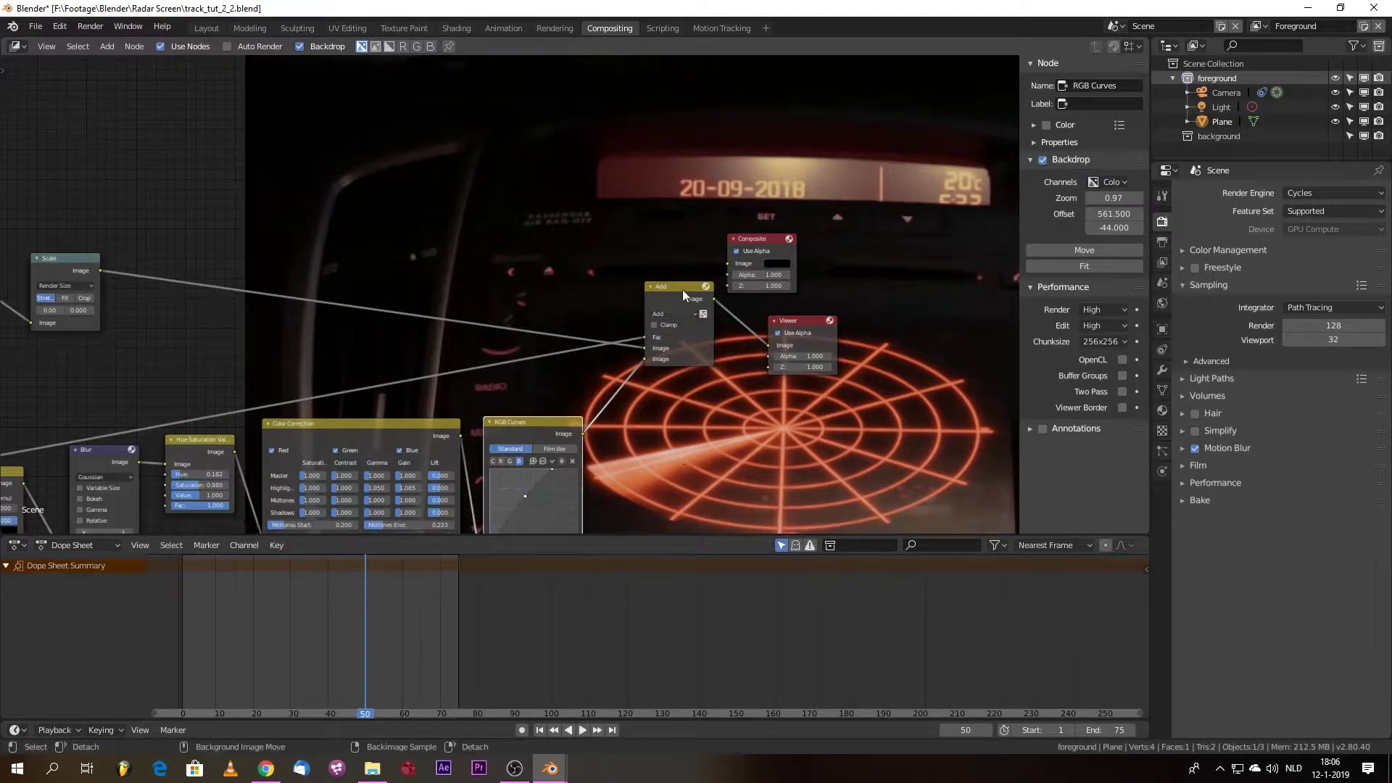
right_click_drag(694, 186, 694, 190)
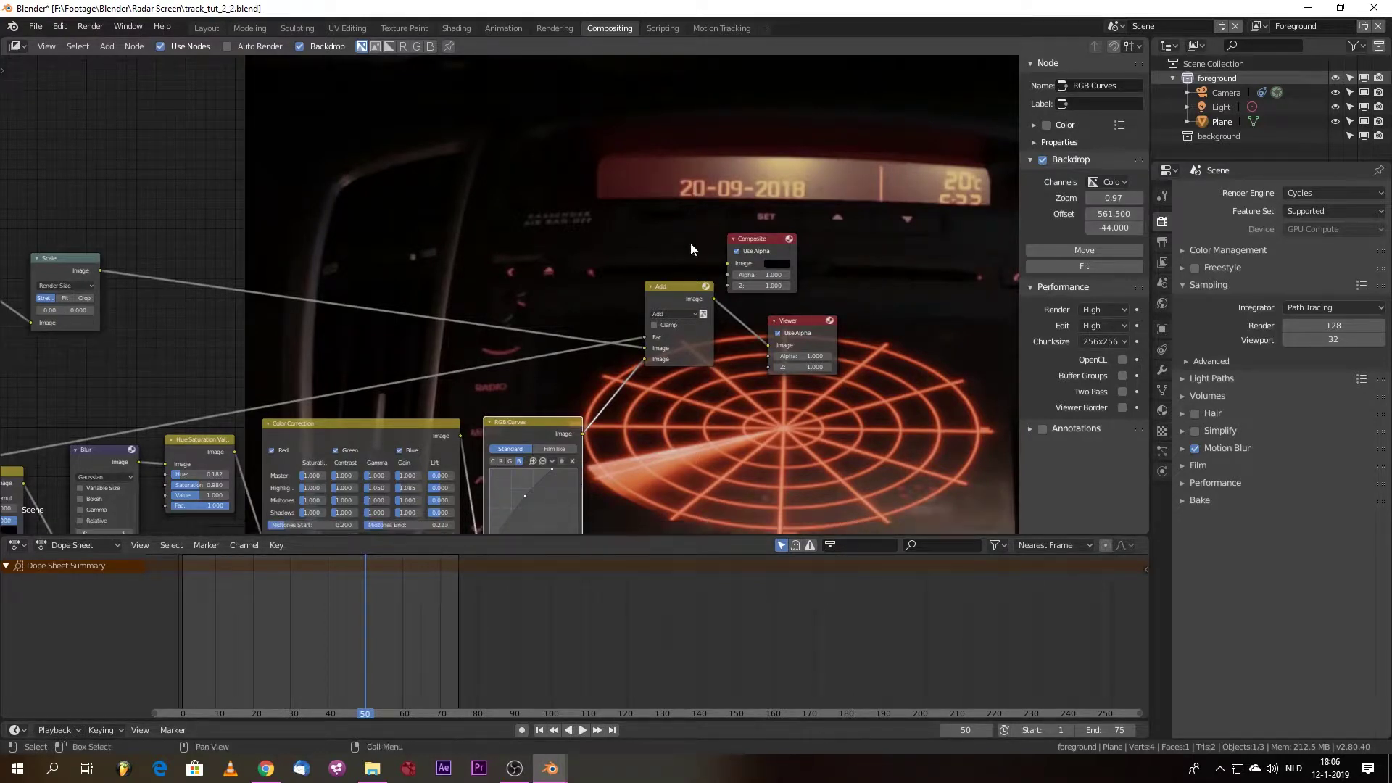
- Try a saturation of 0.944 in the Hue Saturation Value node and sample the radar sweep's colour
right_click_drag(675, 456, 676, 457)
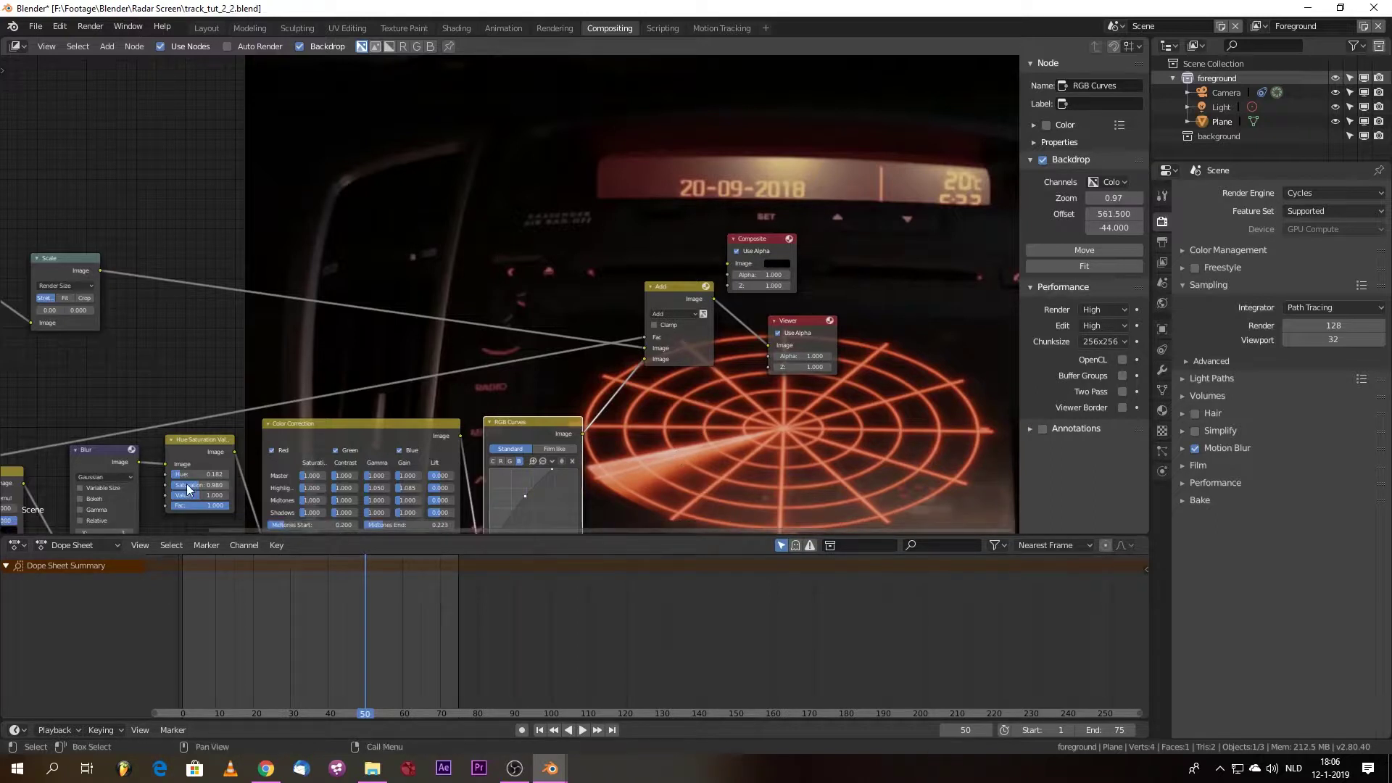
left_click_drag(200, 481, 190, 481)
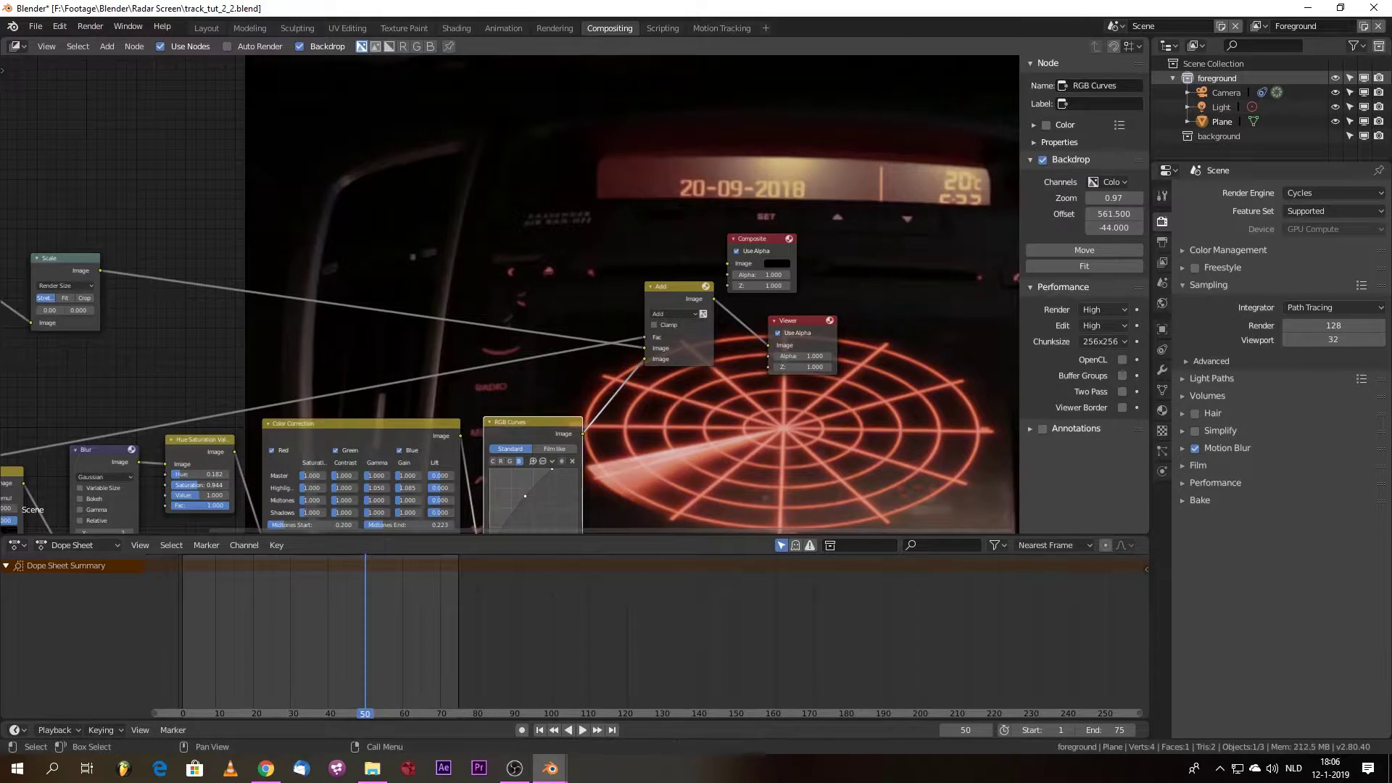
right_click_drag(673, 458, 673, 458)
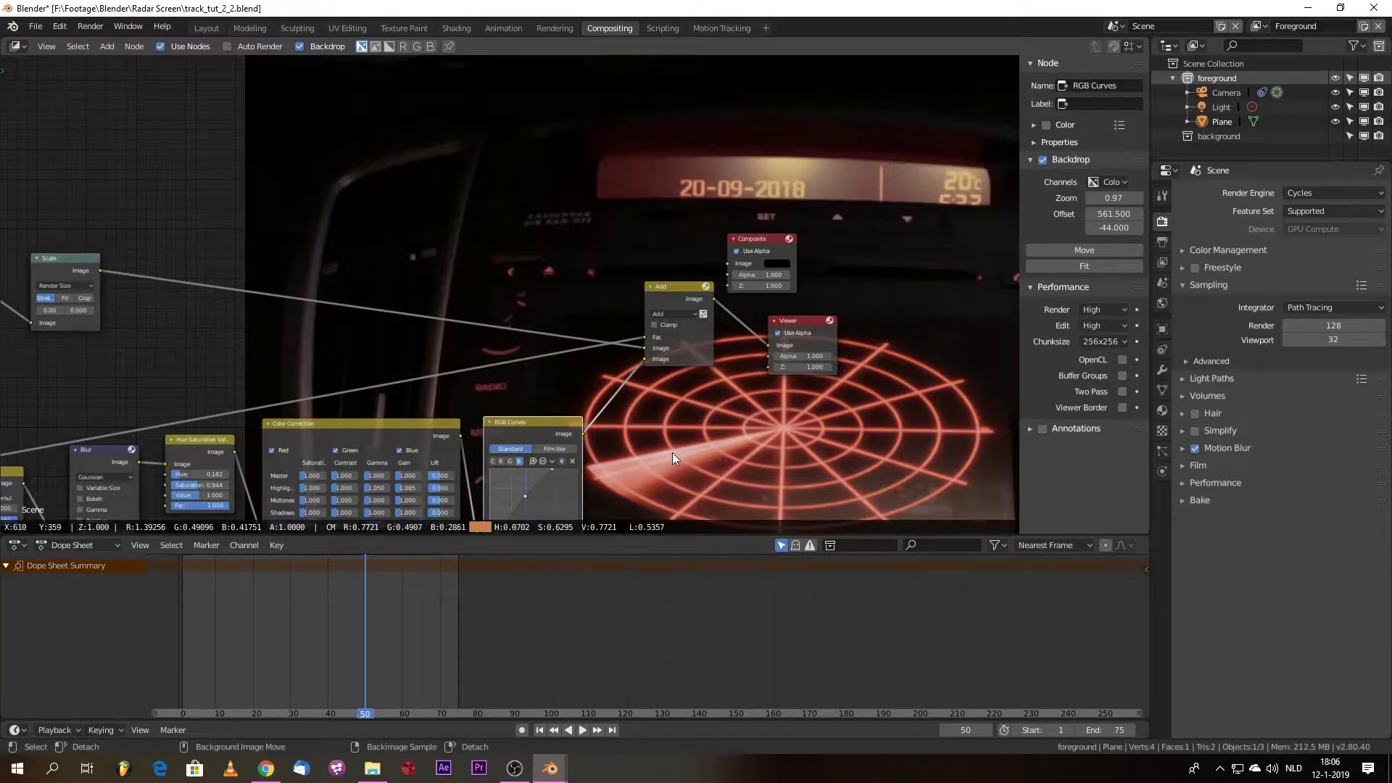
right_click_drag(673, 457, 672, 455)
- Sample the colour values of the radar's sweep and the dashboard's date digits to compare the two
scroll(668, 452, "down", 1)
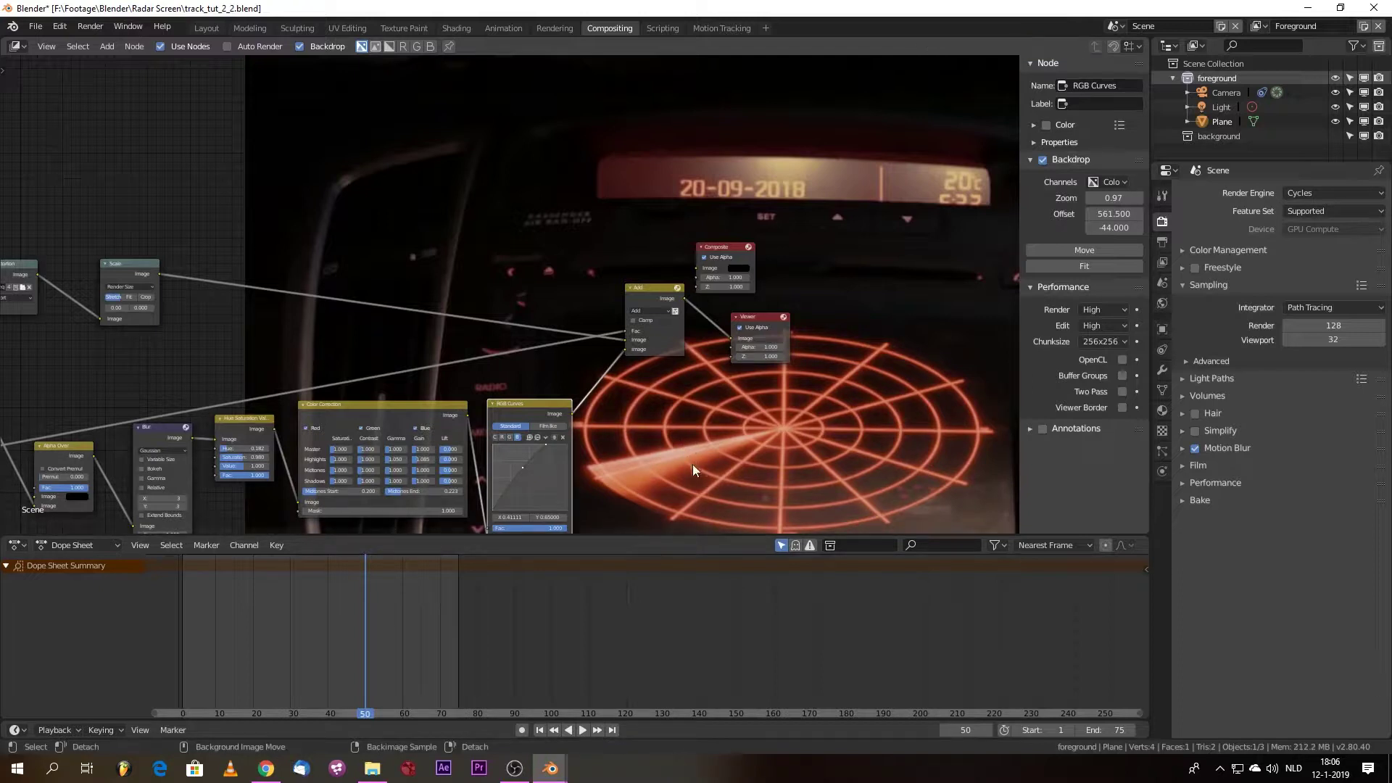
right_click_drag(675, 456, 676, 457)
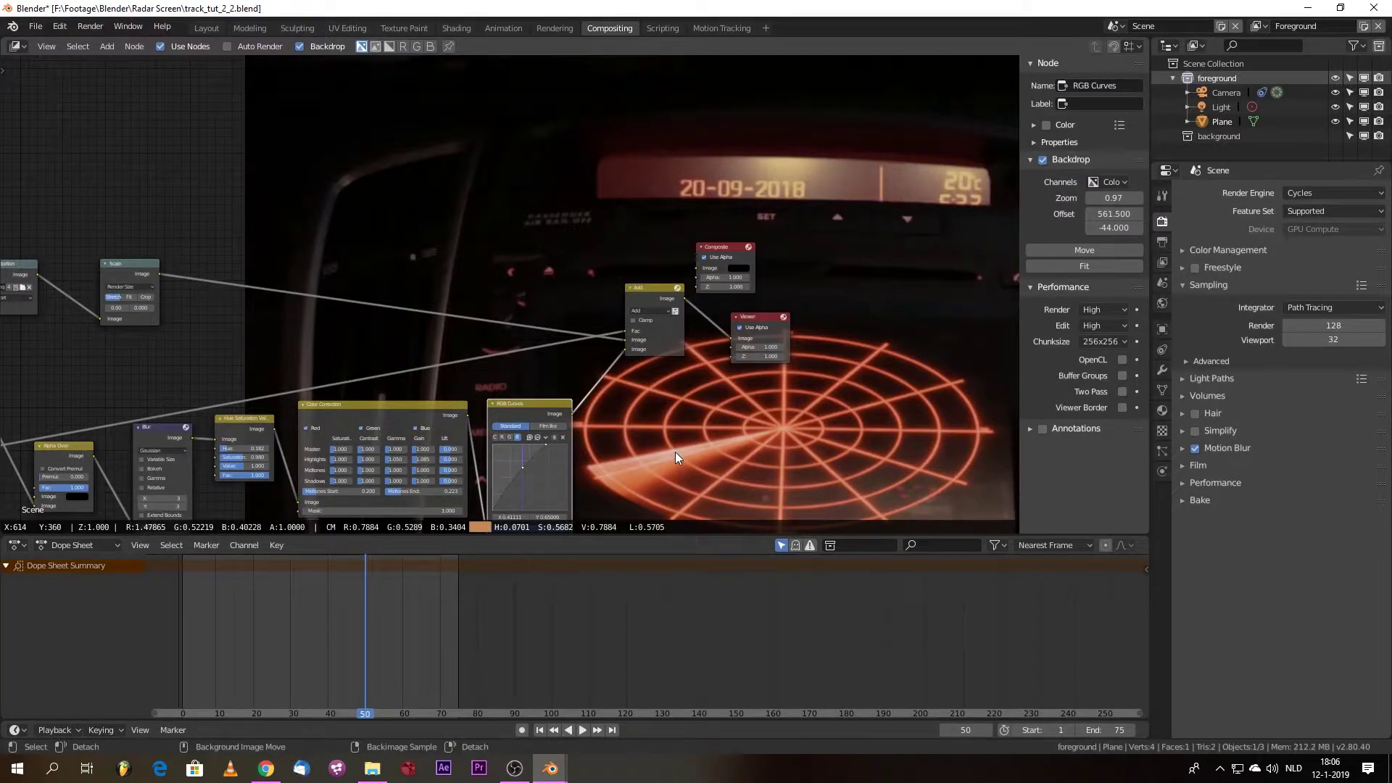
right_click_drag(676, 457, 675, 457)
right_click_drag(694, 192, 695, 191)
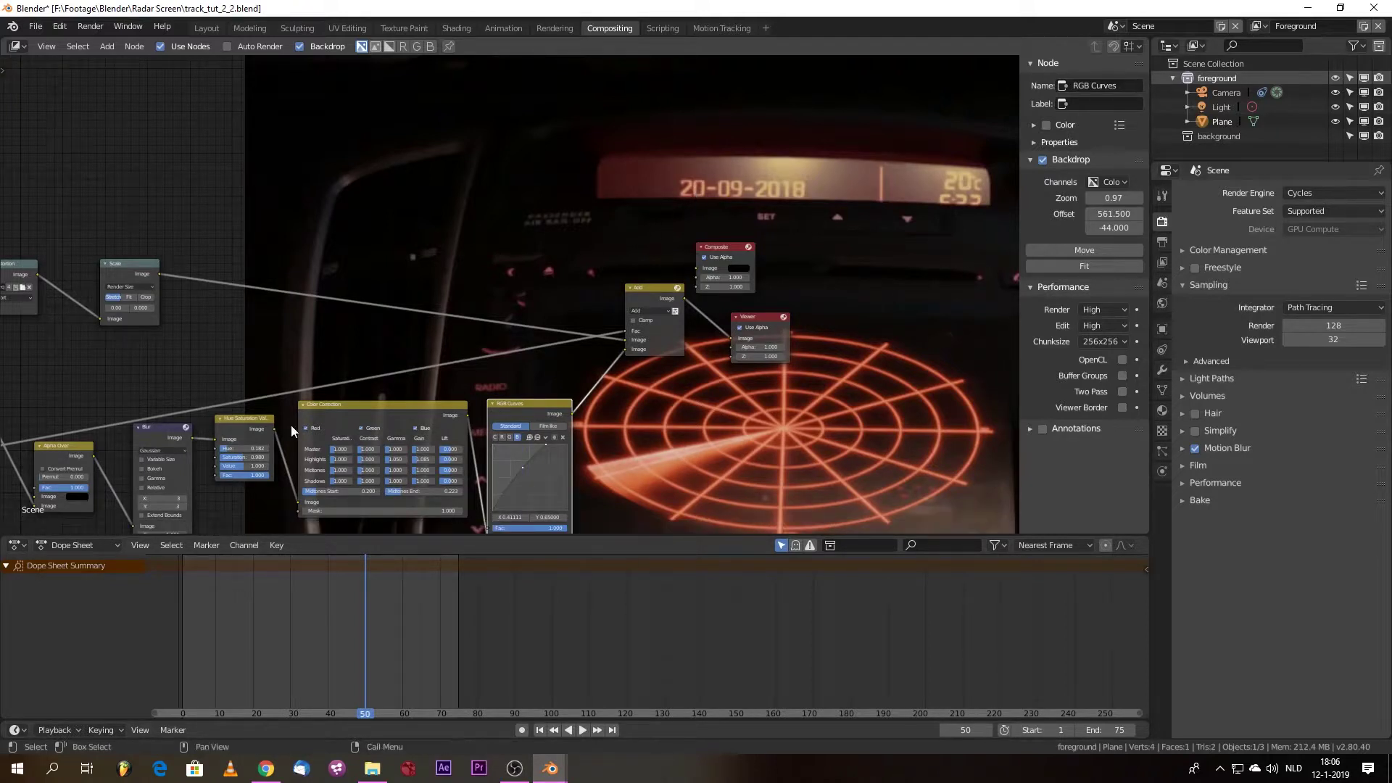
- Try a saturation of 0.970 in the Hue Saturation Value node and sample the radar sweep, date digits and radar lines
scroll(290, 425, "up", 1)
double_click(200, 484)
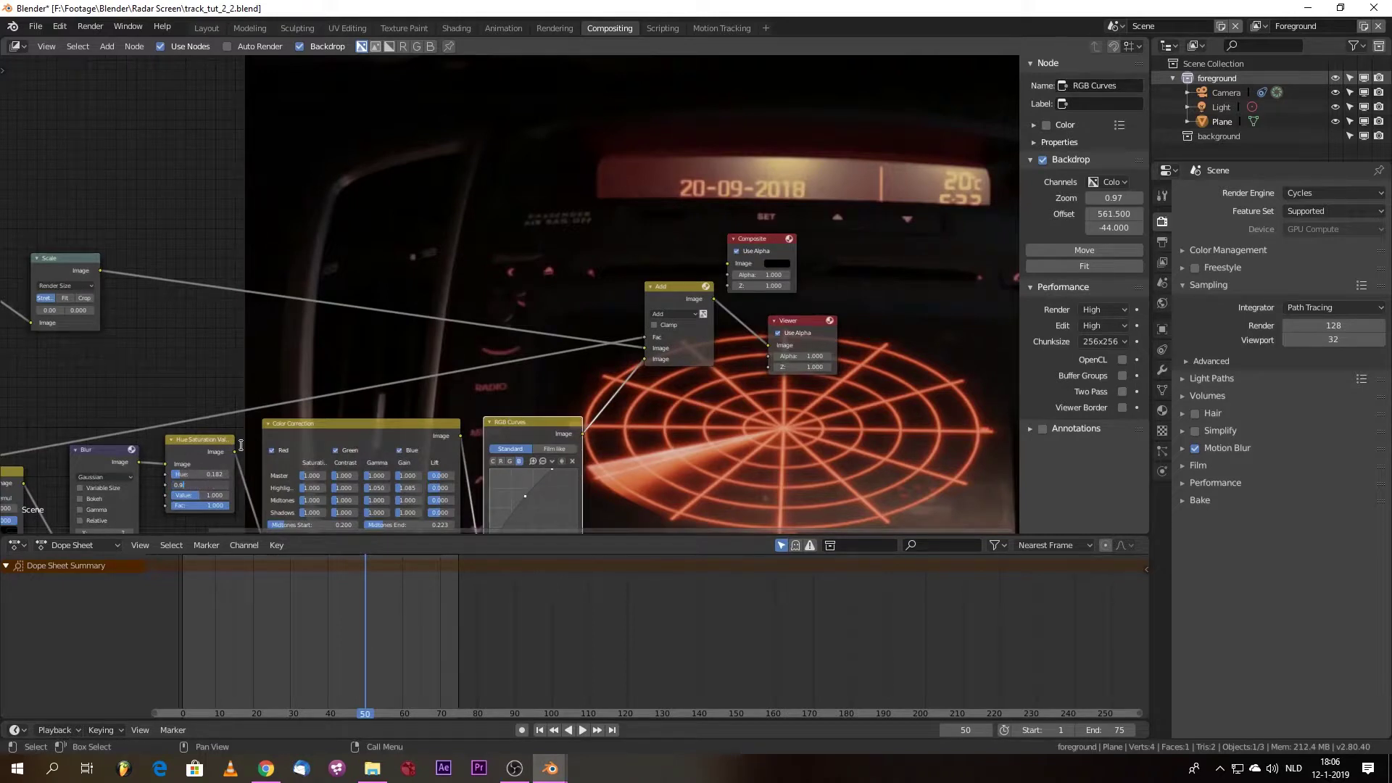
type("70")
key("Return")
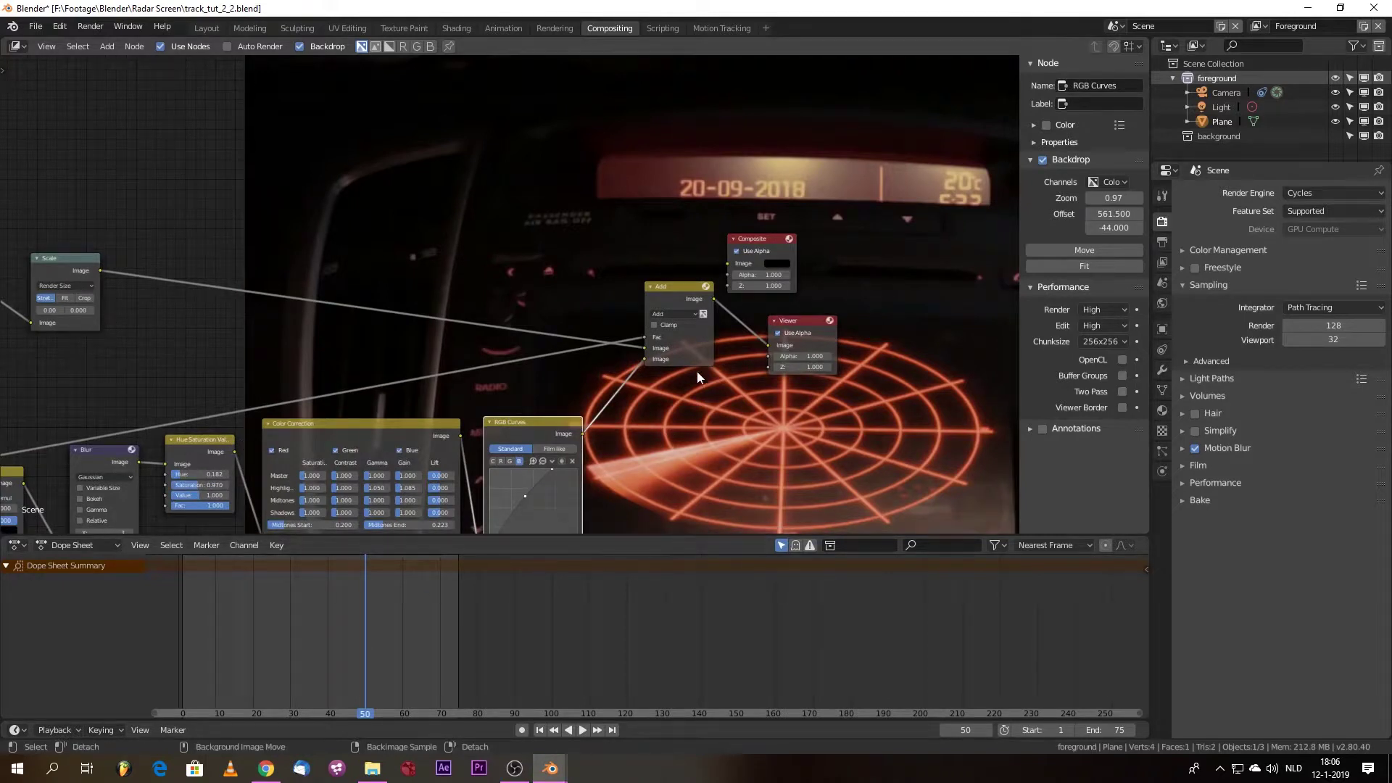
right_click_drag(673, 456, 665, 458)
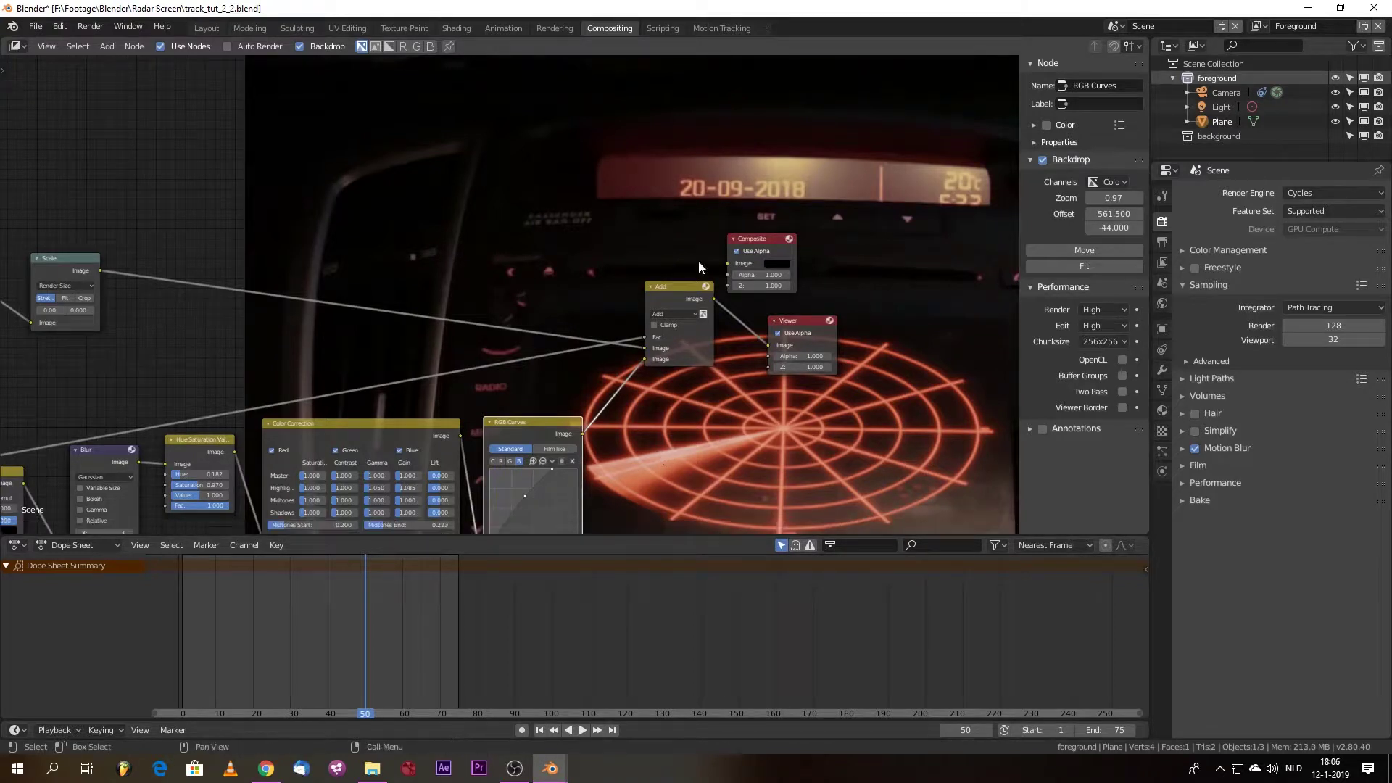
right_click_drag(696, 191, 694, 185)
right_click_drag(782, 384, 781, 396)
- Set the Hue Saturation Value node's saturation to 0.965 and sample the radar sweep's colour
left_click(226, 485)
type("0.97")
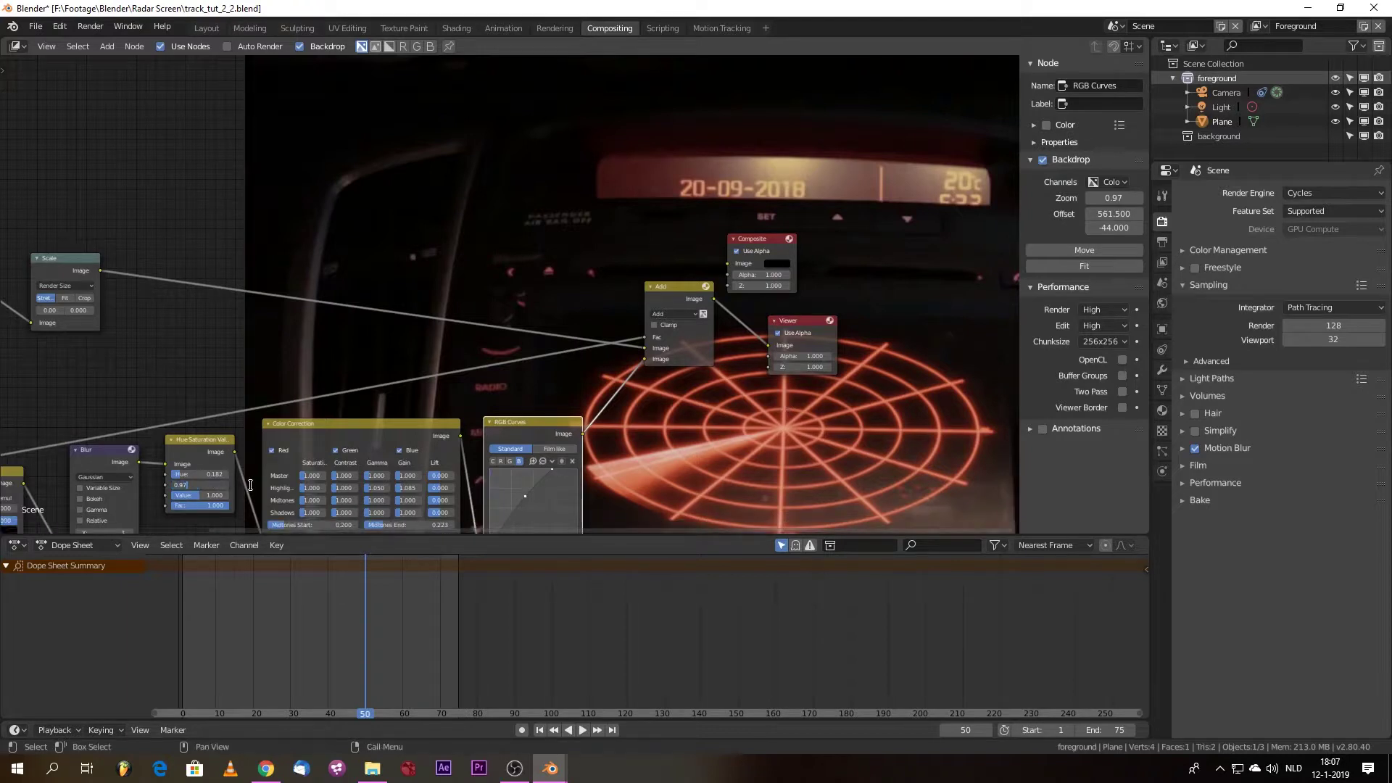
type("5")
key("Return")
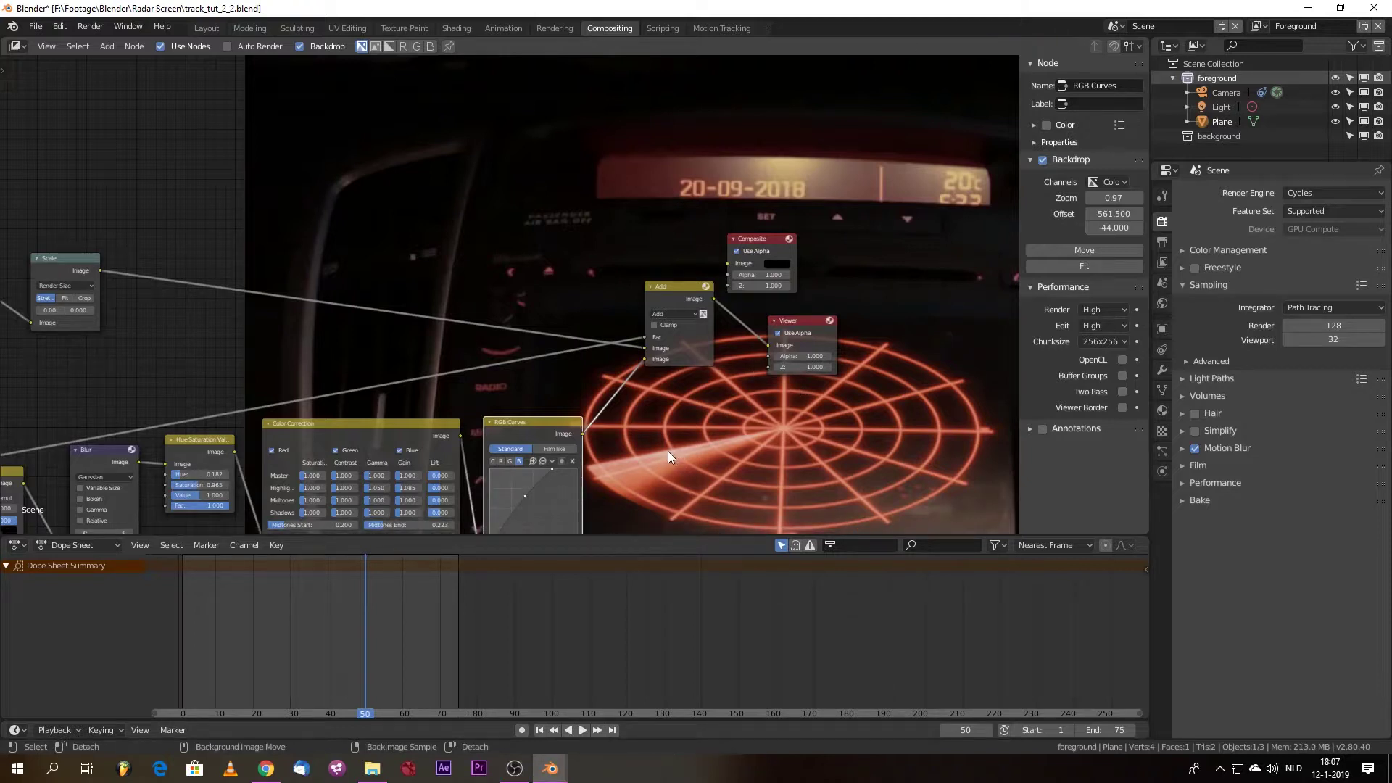
right_click_drag(671, 456, 673, 457)
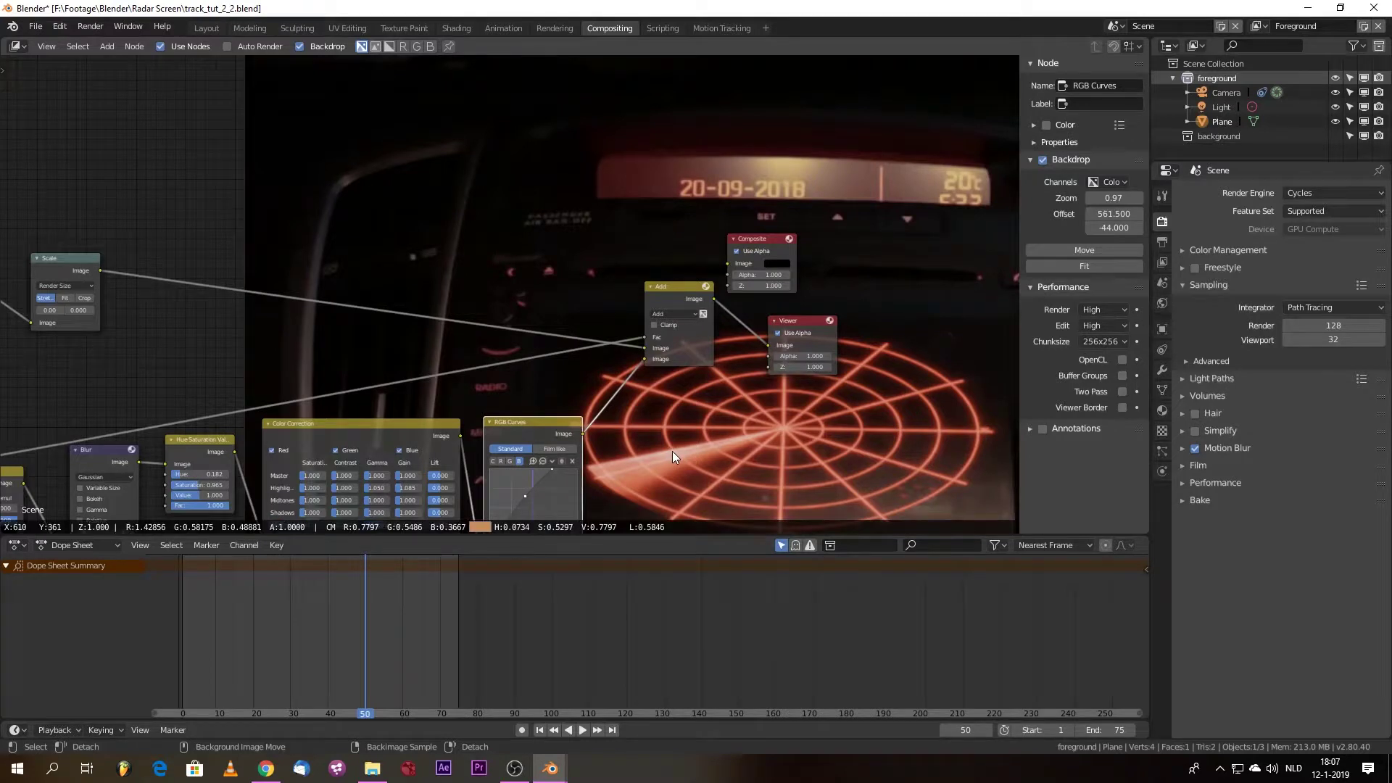
- Examine the radar composite against the whole dashboard and then in close-up beside the date display
scroll(673, 456, "down", 1)
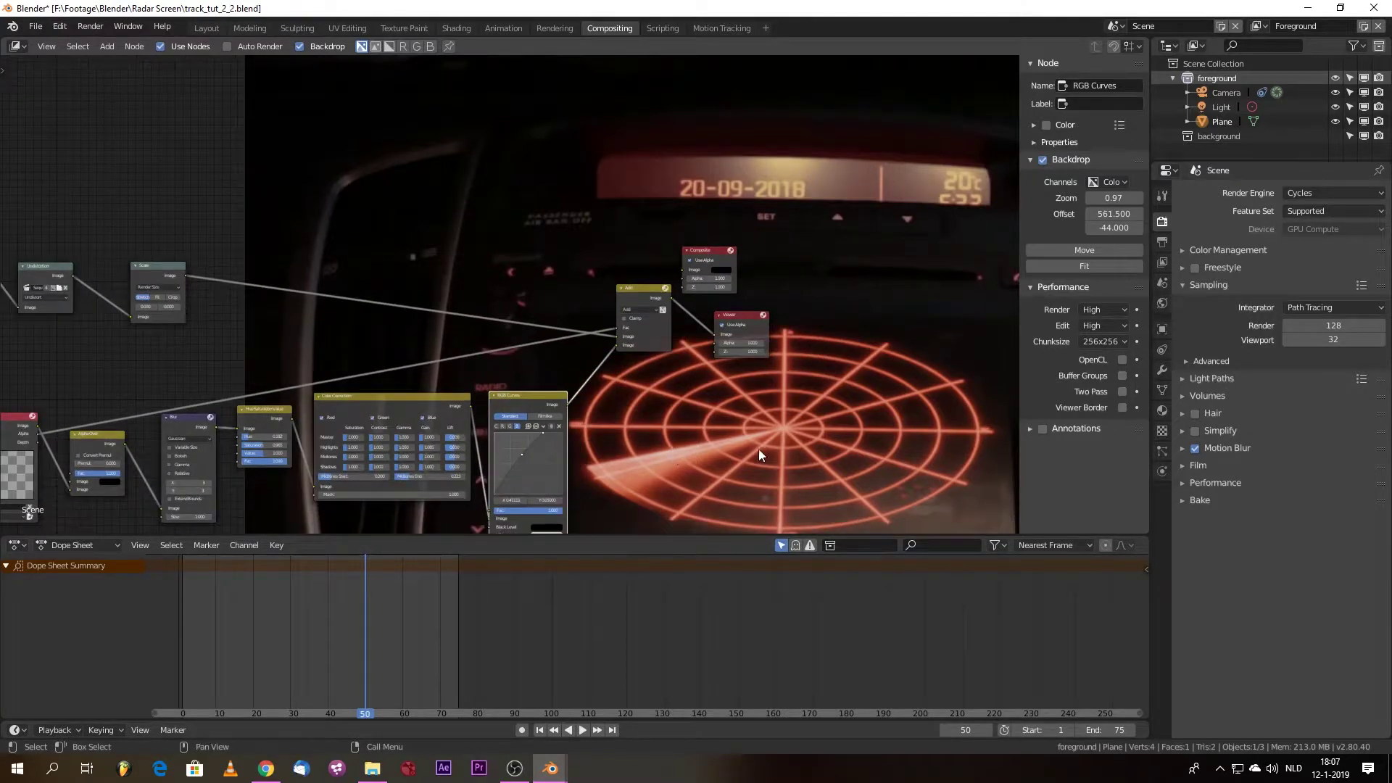
key("v")
key("v")
key("v")
middle_click_drag(859, 419, 454, 315, "alt")
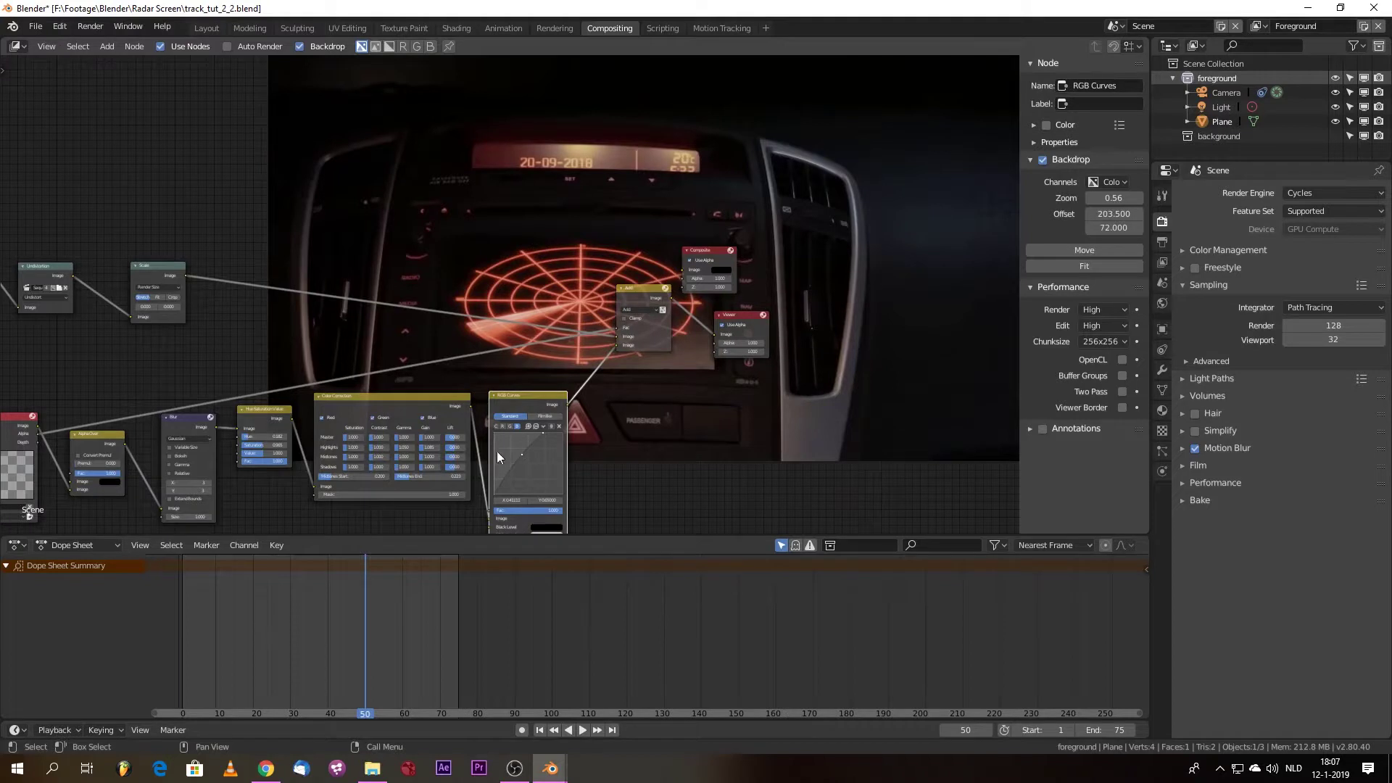
scroll(497, 452, "up", 2)
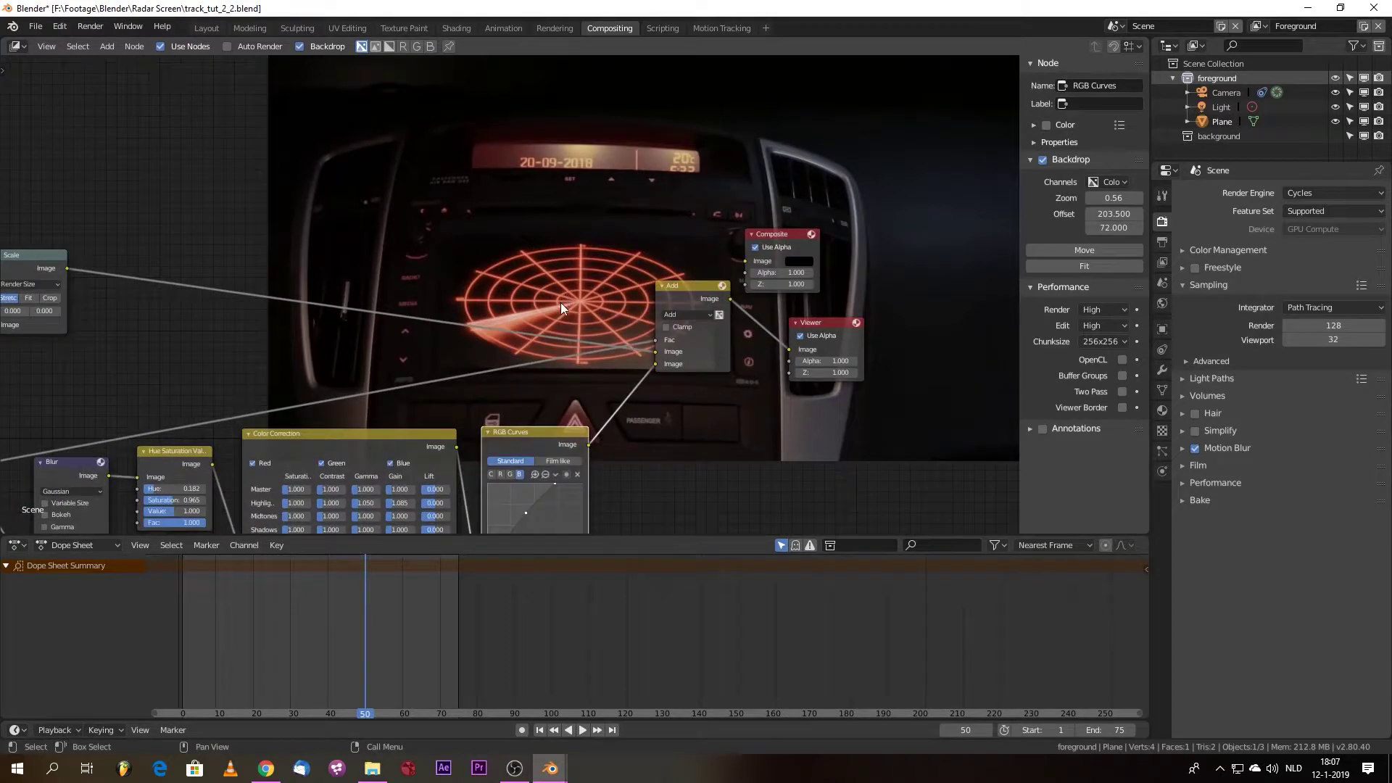
key("v")
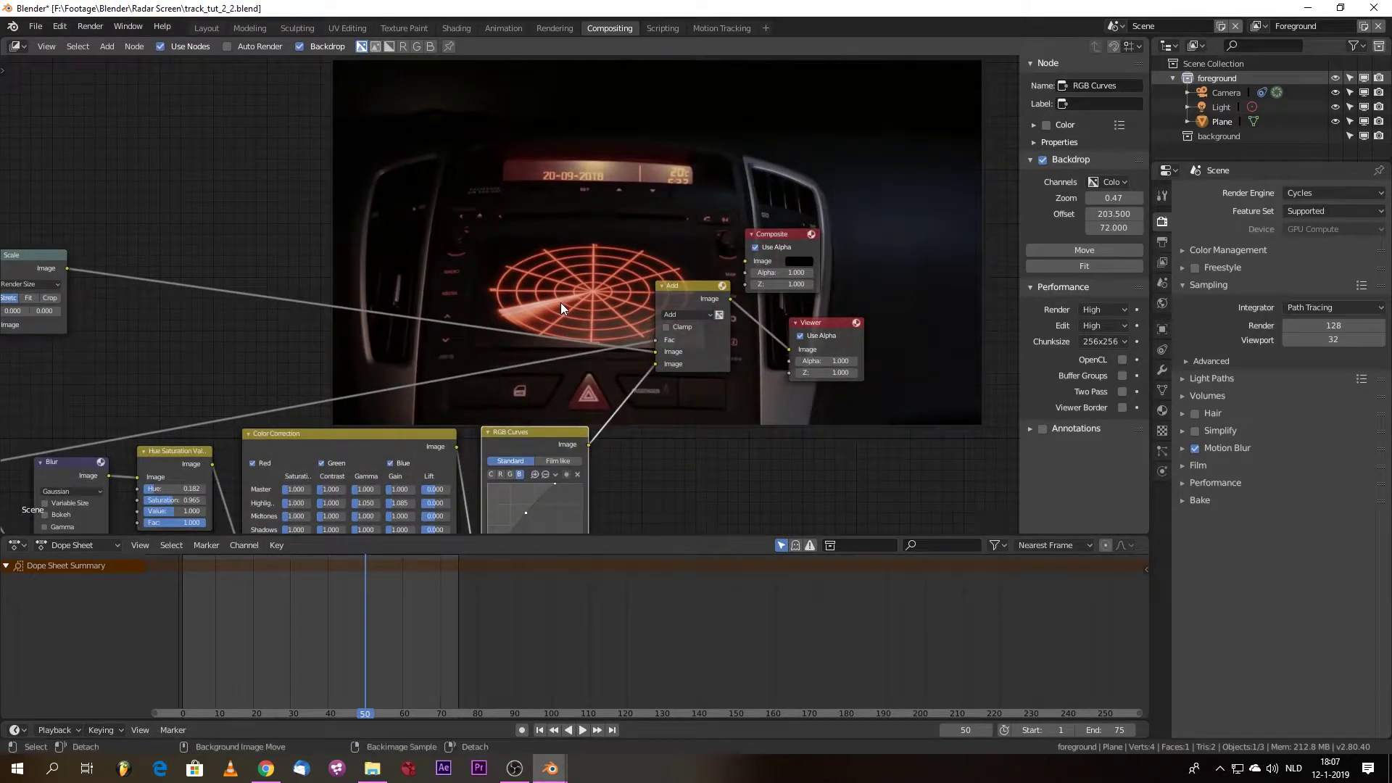
key("v")
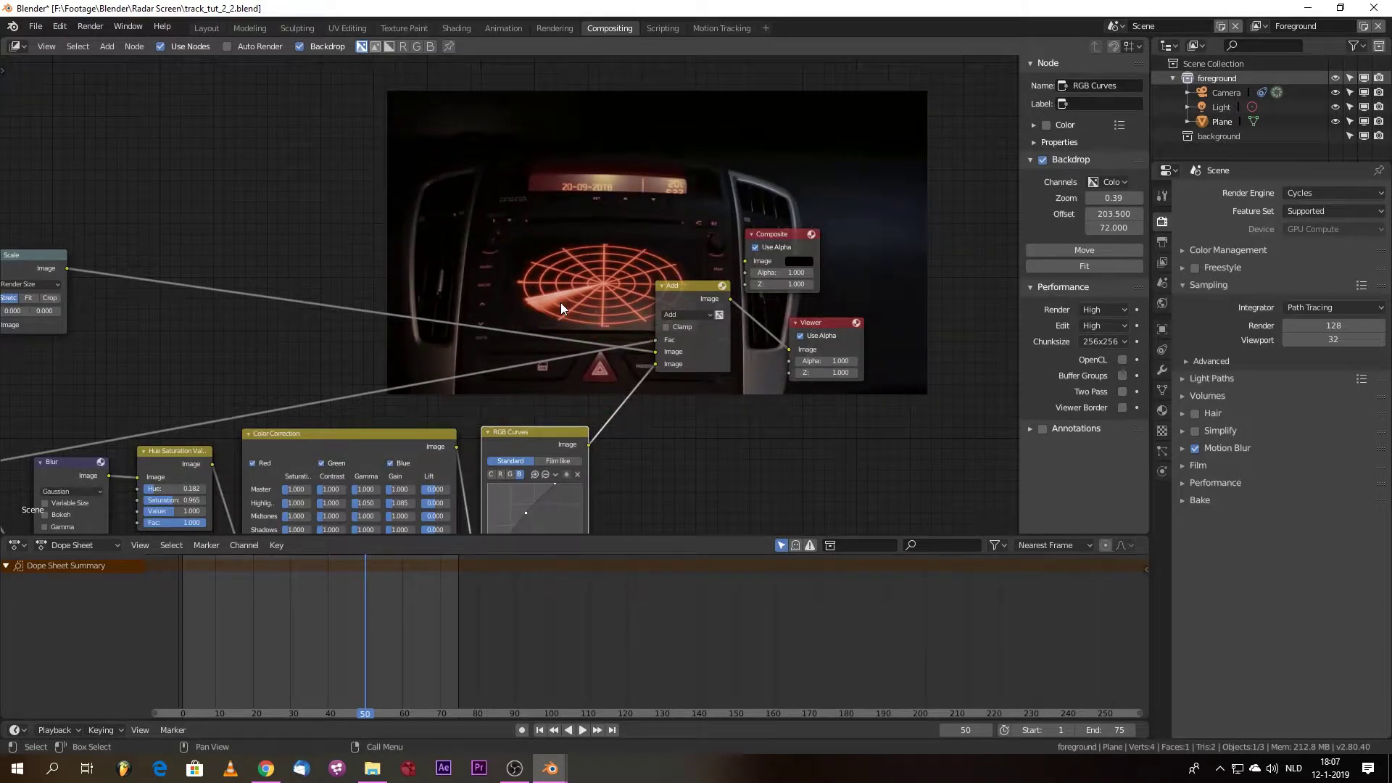
key("alt+v")
key("alt+v")
key("alt+v")
key("alt+v")
key("alt+v")
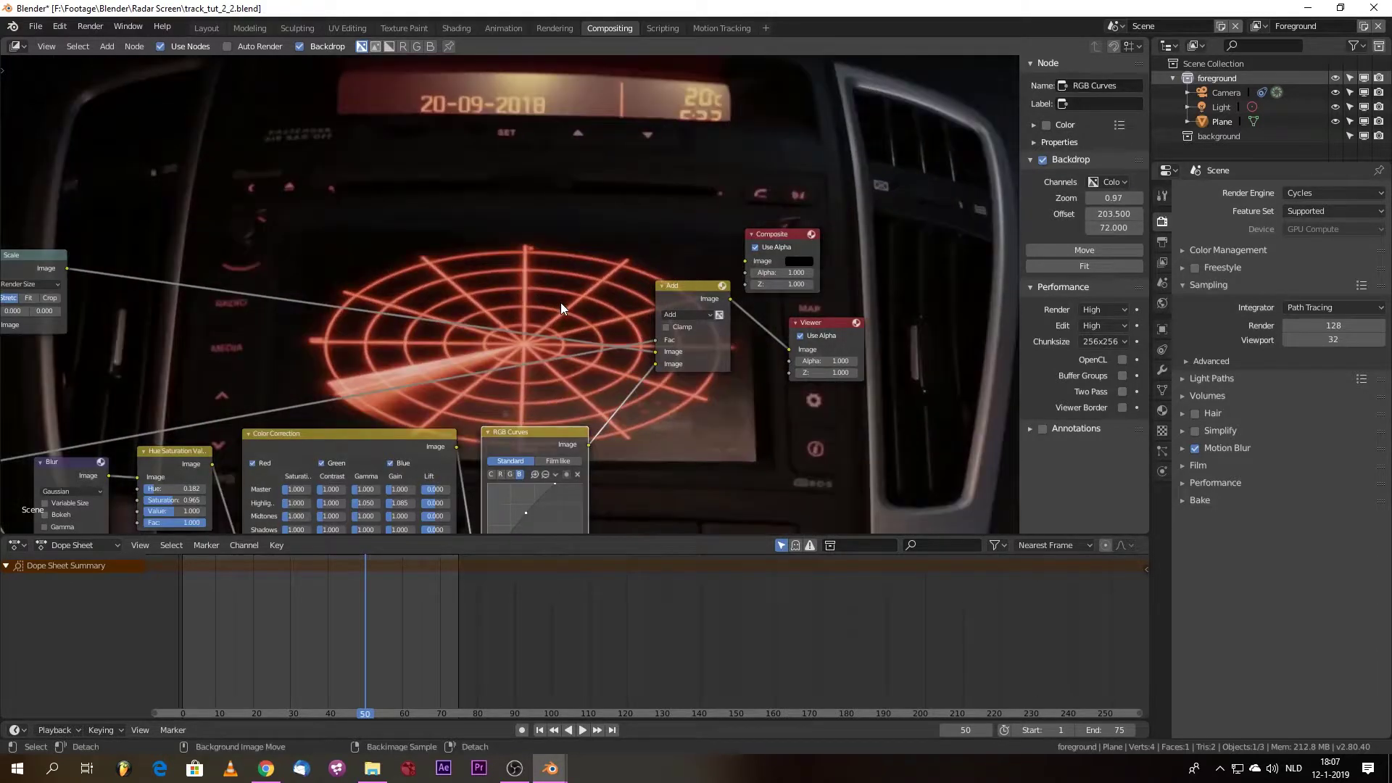
middle_click_drag(560, 306, 851, 424, "alt")
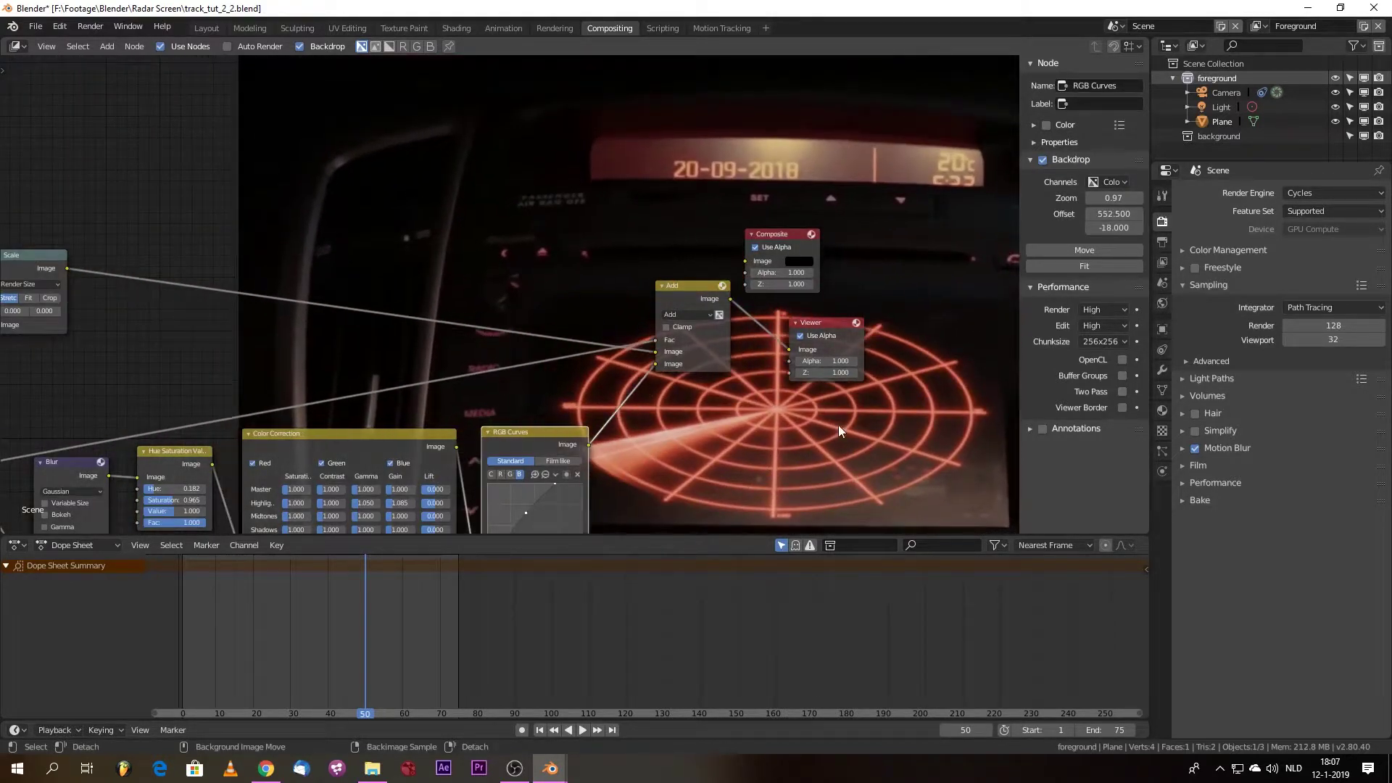
- Move the RGB Curves node slightly further from the radar's sweep and sample the sweep's colour values
left_click_drag(519, 433, 510, 424)
scroll(631, 451, "up", 1)
scroll(630, 451, "down", 1)
right_click(654, 432, "alt")
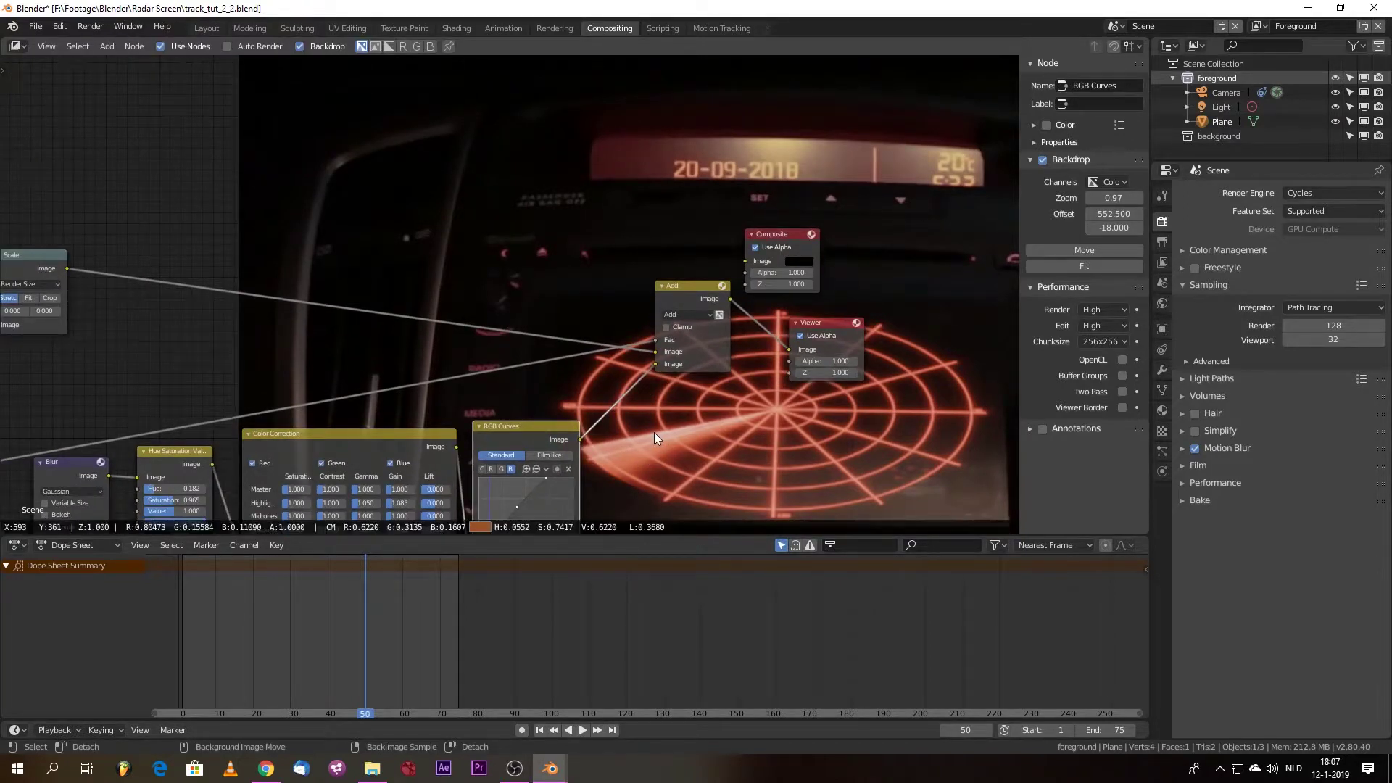
mouse_move(654, 432)
right_mouse_down("alt")
mouse_move(641, 436)
mouse_move(699, 433)
mouse_move(698, 421)
mouse_move(664, 429)
mouse_move(677, 440)
right_mouse_up("alt")
- Adjust the upper end and midpoint of the red channel's curve in the RGB Curves node, sampling the radar sweep as a guide
left_click(490, 469)
middle_click_drag(532, 495, 474, 429)
scroll(479, 426, "down", 1)
right_click_drag(638, 438, 675, 438, "alt")
left_click_drag(498, 413, 489, 412)
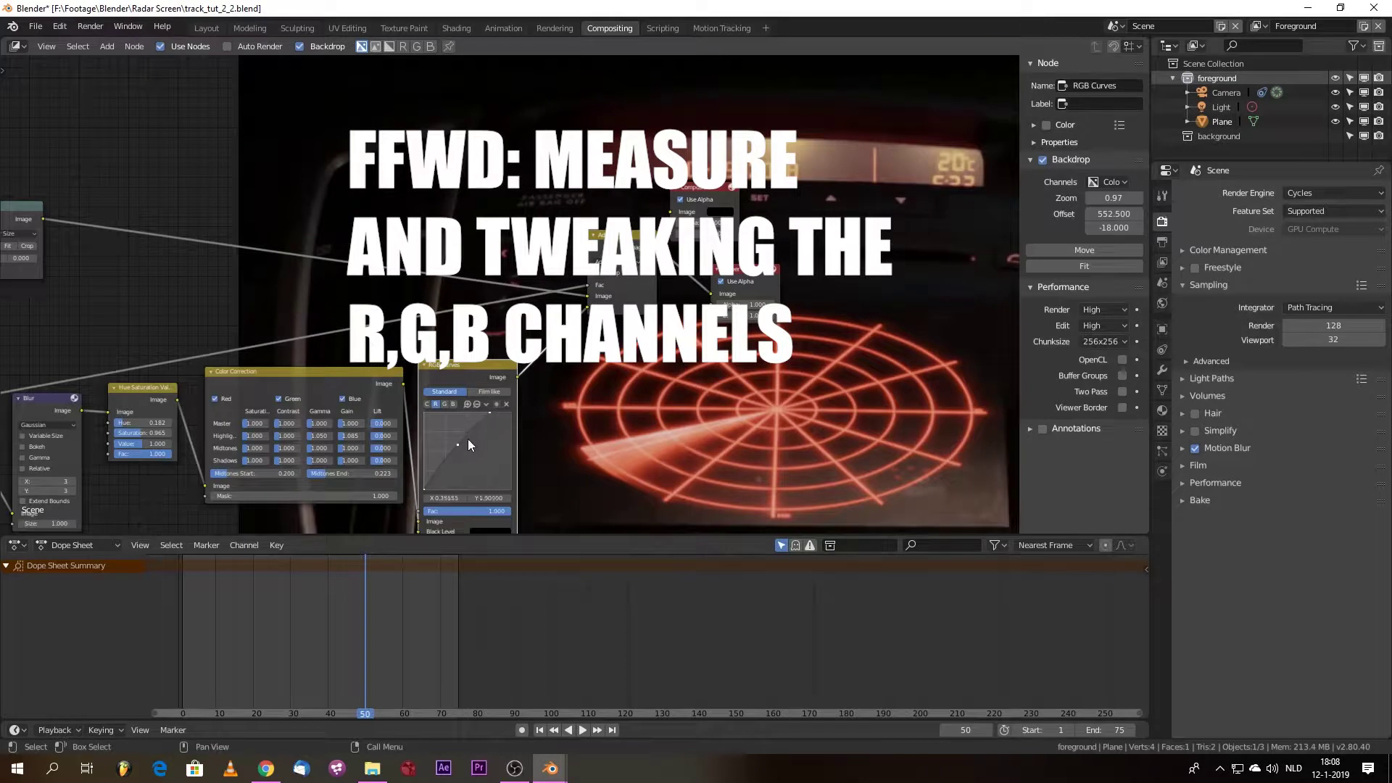
right_click_drag(645, 437, 671, 433, "alt")
left_click_drag(490, 413, 459, 441)
right_click_drag(658, 434, 672, 435, "alt")
scroll(508, 427, "down", 2)
left_click_drag(467, 421, 475, 407)
mouse_move(658, 435)
right_mouse_down("alt")
mouse_move(647, 442)
mouse_move(678, 433)
right_mouse_up("alt")
- Shift the green channel curve's upper end point slightly inward, sampling the radar sweep and date digits for comparison
left_click(455, 389)
left_click_drag(510, 396, 500, 395)
right_click_drag(658, 434, 664, 432, "alt")
right_click_drag(686, 170, 690, 172, "alt")
right_click_drag(661, 432, 684, 427, "alt")
- Lower the upper end and midpoint of the blue channel's curve in the RGB Curves node, sampling the radar sweep and date digits
left_click(462, 389)
left_click_drag(510, 396, 483, 395)
left_click(472, 406)
right_click_drag(662, 433, 671, 433, "alt")
left_click_drag(484, 396, 511, 425)
left_click_drag(472, 406, 479, 447)
right_click_drag(654, 435, 656, 433, "alt")
left_click_drag(511, 425, 510, 430)
right_click_drag(652, 433, 651, 433, "alt")
right_click_drag(686, 171, 656, 435, "alt")
- Raise the blue curve's end point slightly, shift its middle point towards the highlights, and resample the radar sweep
scroll(582, 446, "down", 1)
left_click_drag(510, 420, 510, 408)
left_click_drag(481, 436, 498, 412)
right_click_drag(656, 435, 669, 437, "alt")
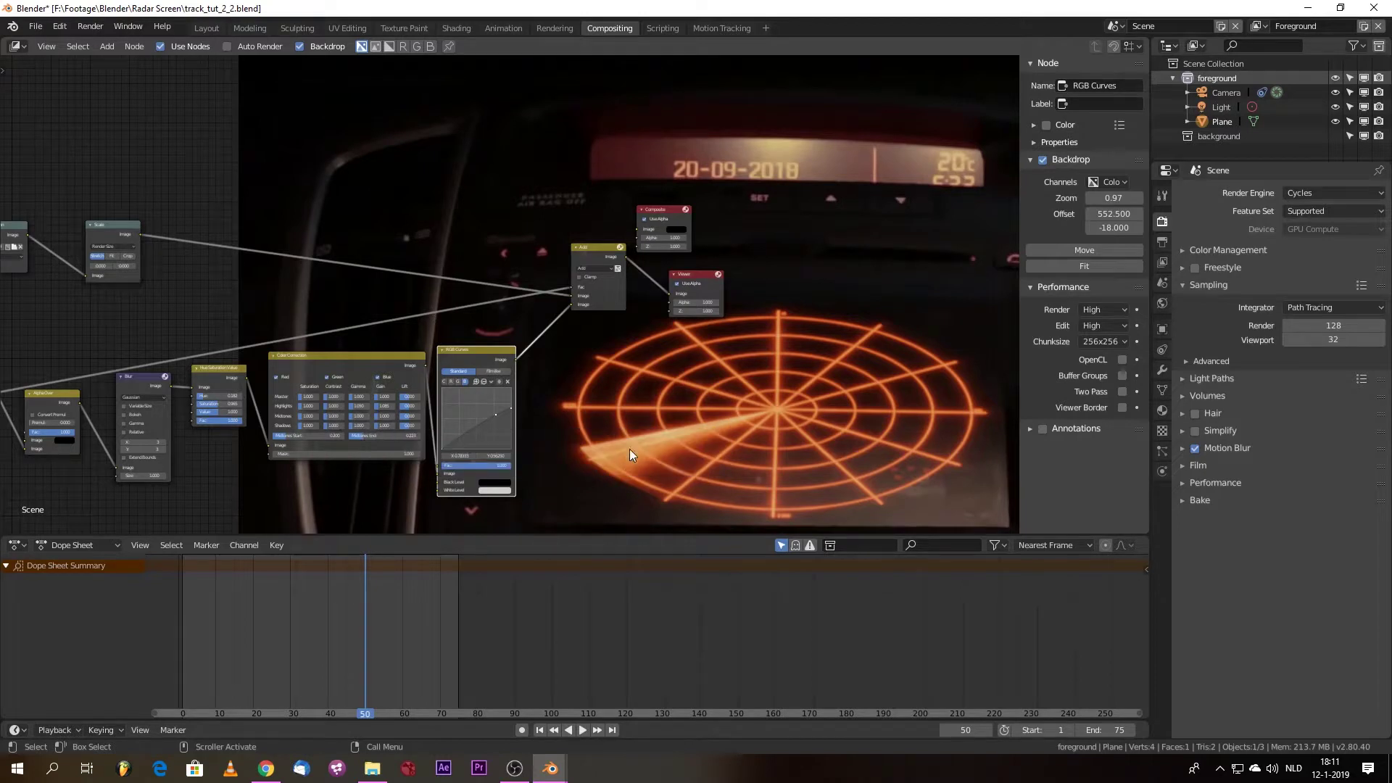
- Examine the orange radar within the whole dashboard image, with the backdrop placed mostly clear of the node chain
scroll(630, 450, "down", 1)
scroll(641, 438, "up", 1)
scroll(641, 409, "down", 1)
scroll(793, 428, "down", 1)
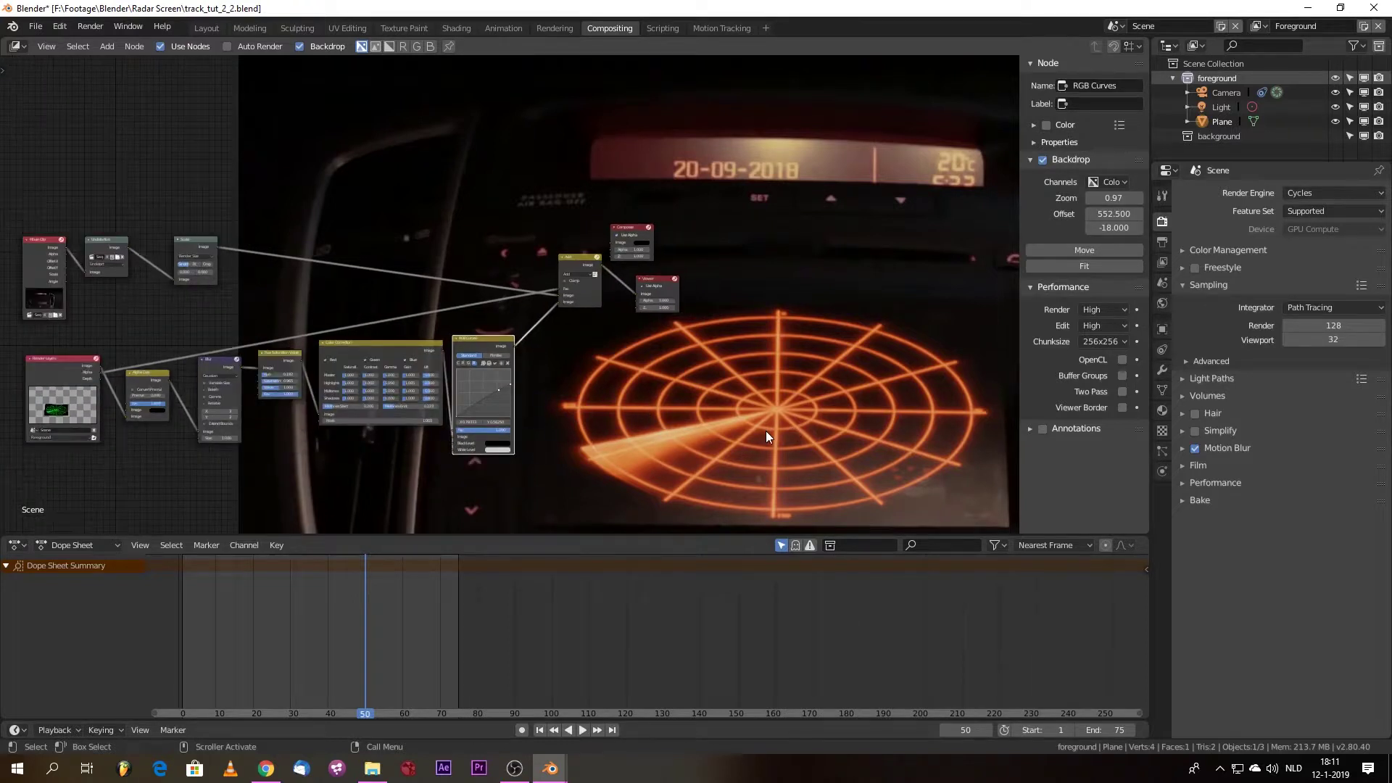
key("alt+v")
key("alt+v")
key("alt+v")
key("alt+v")
middle_click_drag(850, 416, 497, 377, "alt")
left_click_drag(497, 377, 498, 390)
key("v")
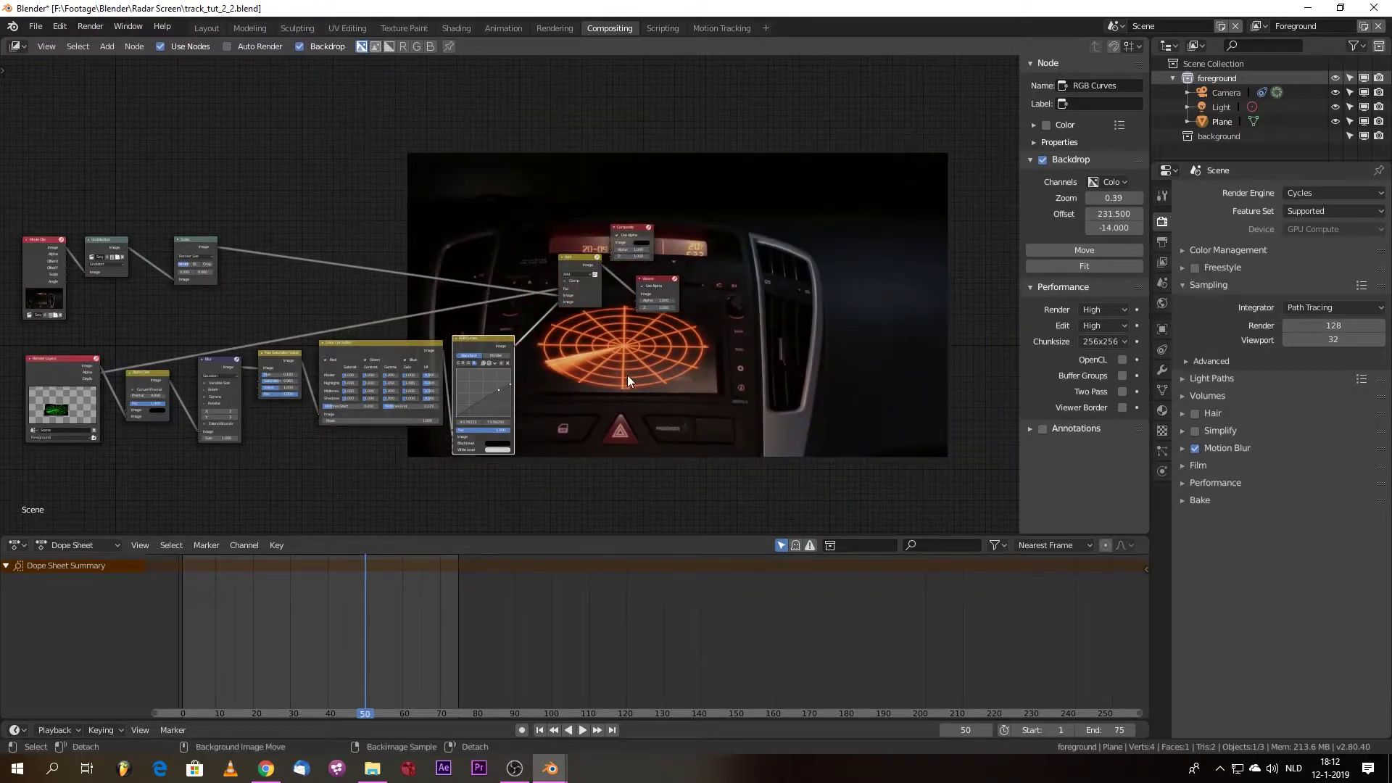
middle_click_drag(628, 376, 765, 423, "alt")
scroll(692, 496, "down", 1)
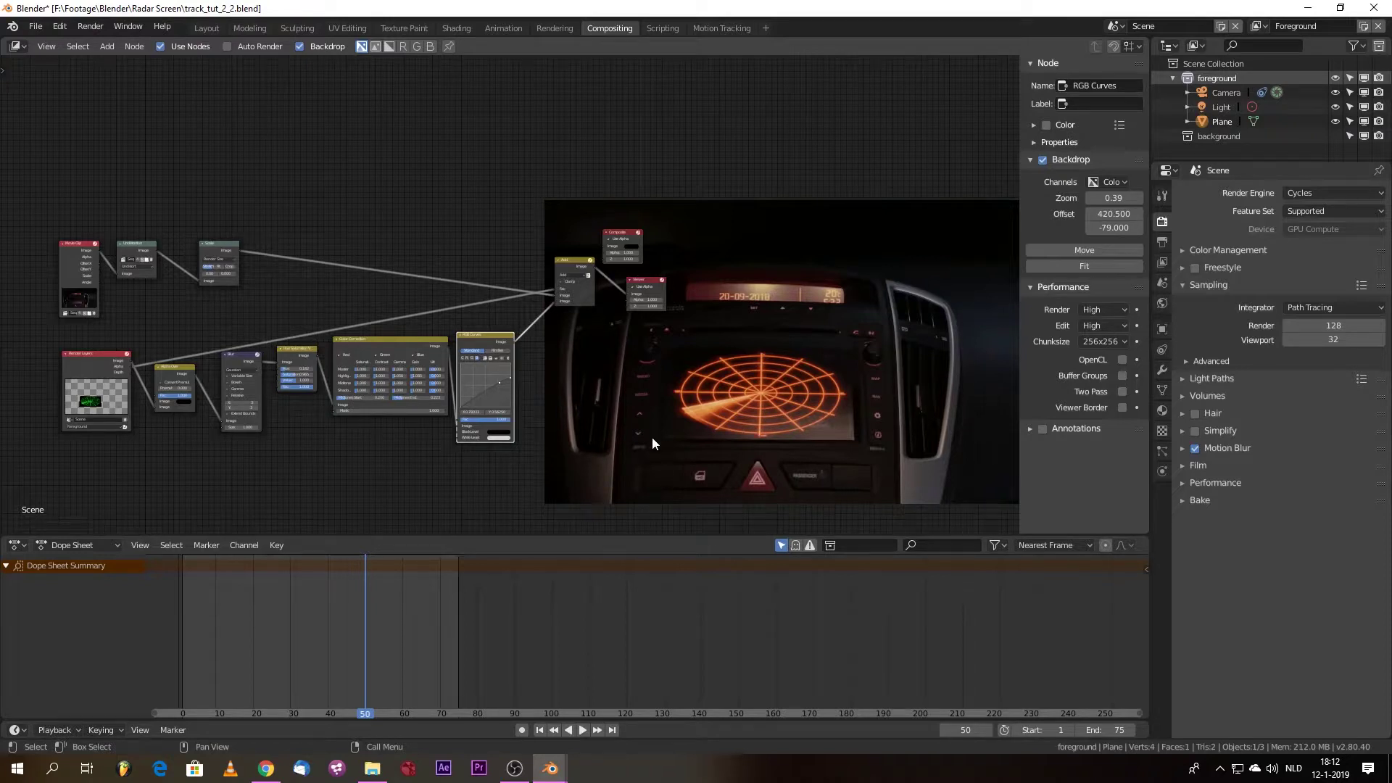
- View the original radar plane with rendered shading in the Modeling workspace, then return to Compositing
left_click(257, 28)
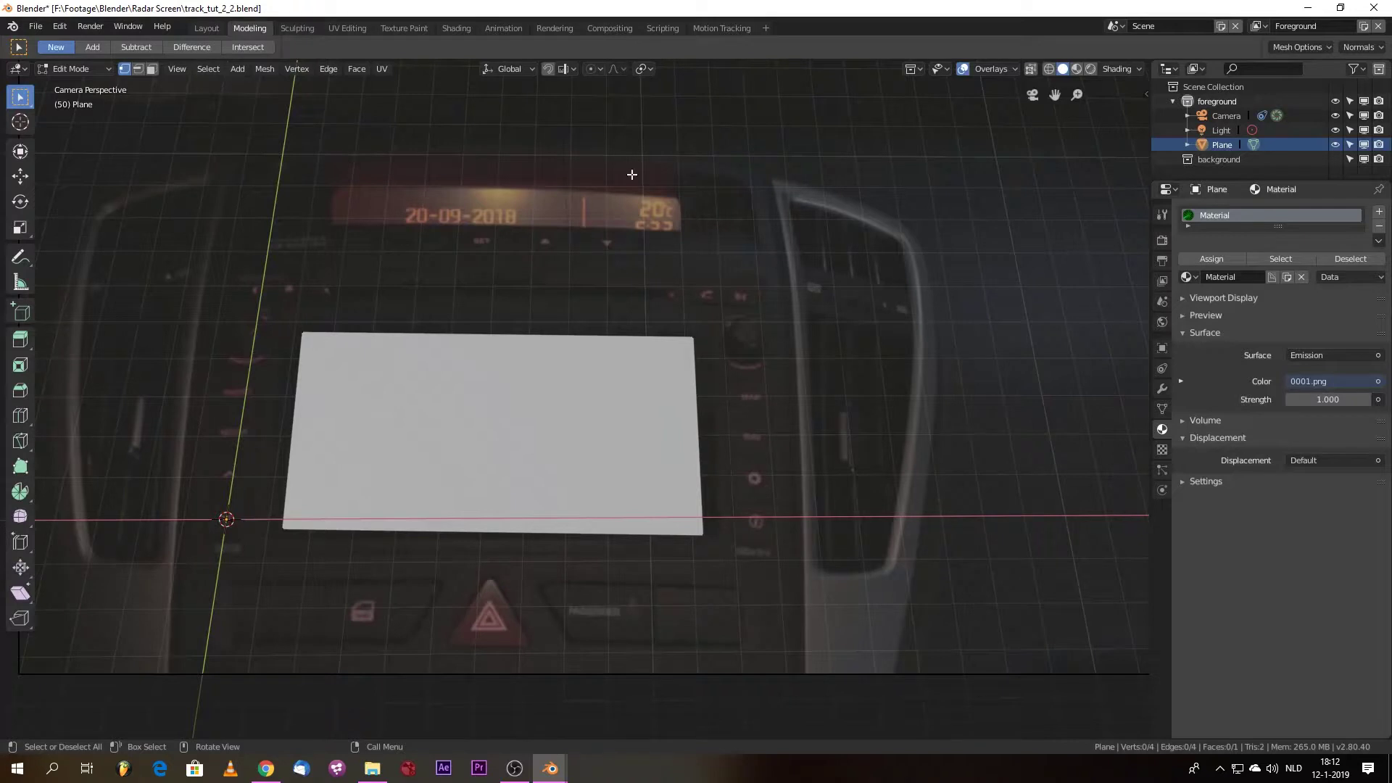
left_click(1091, 68)
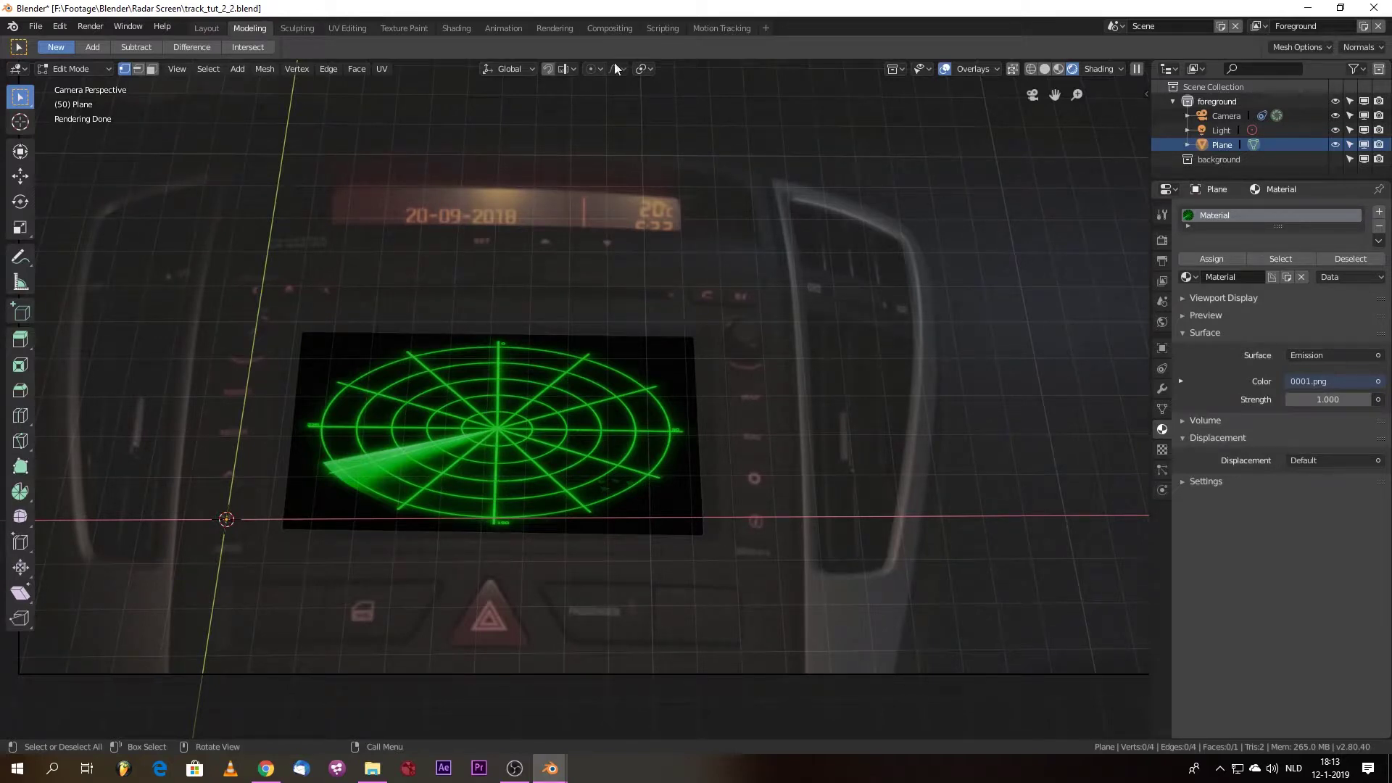
left_click(611, 28)
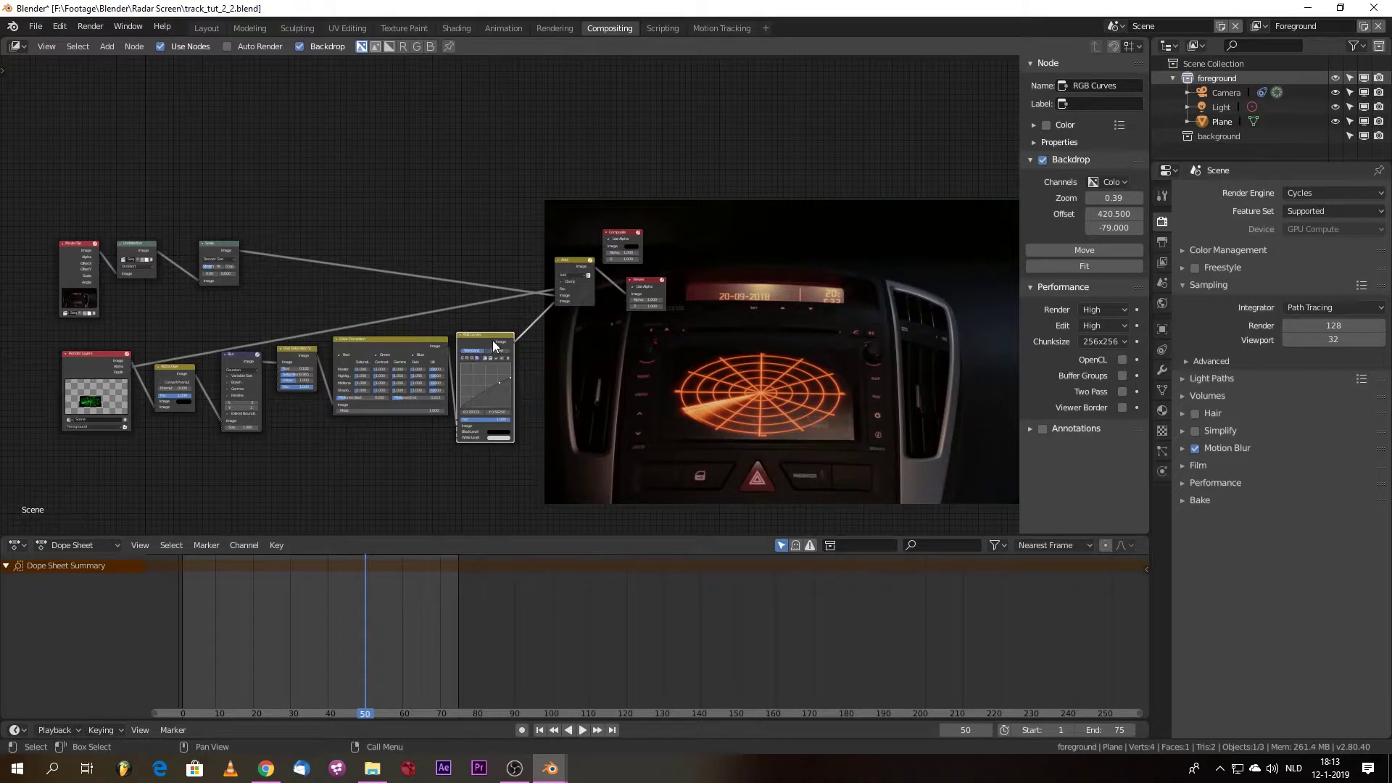
- Toggle muting on the RGB Curves and Color Correction nodes to review their effect on the radar's colour
key("m")
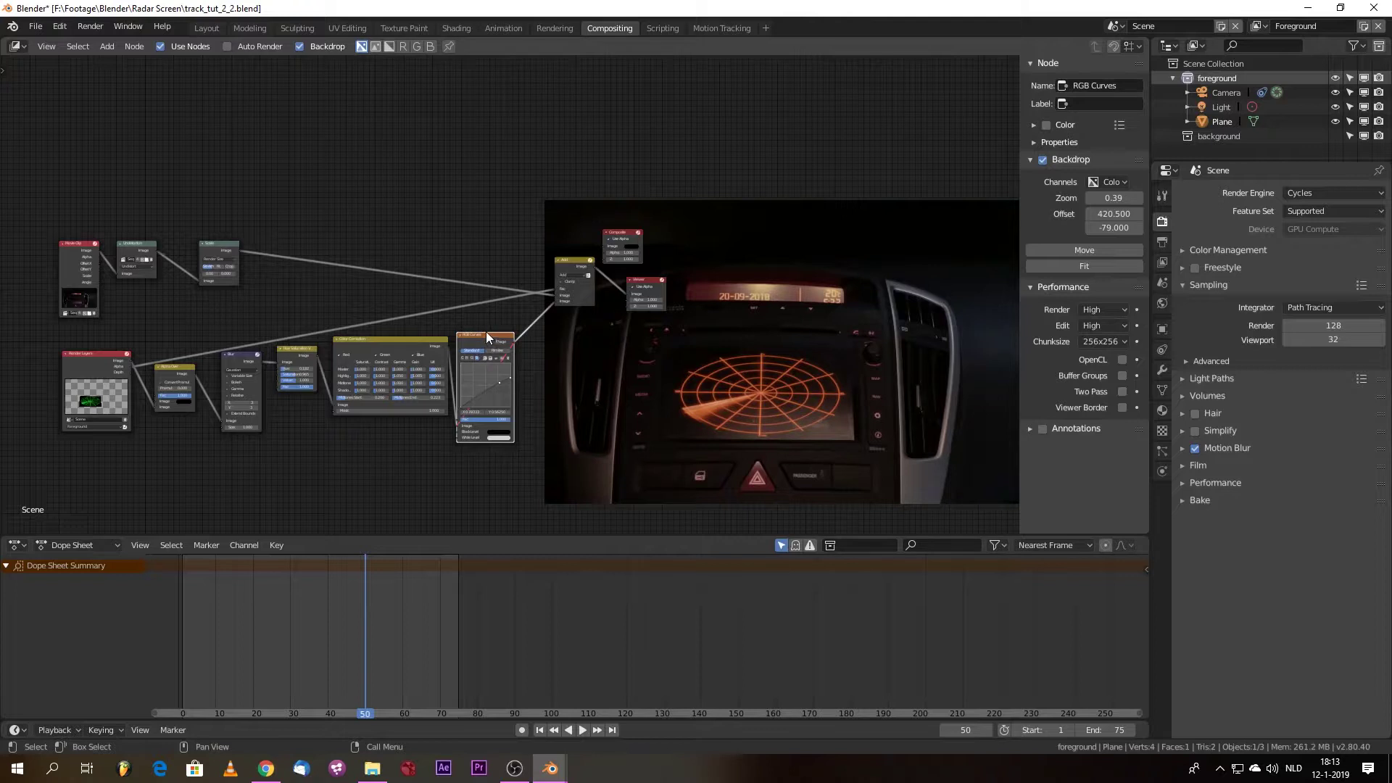
key("m")
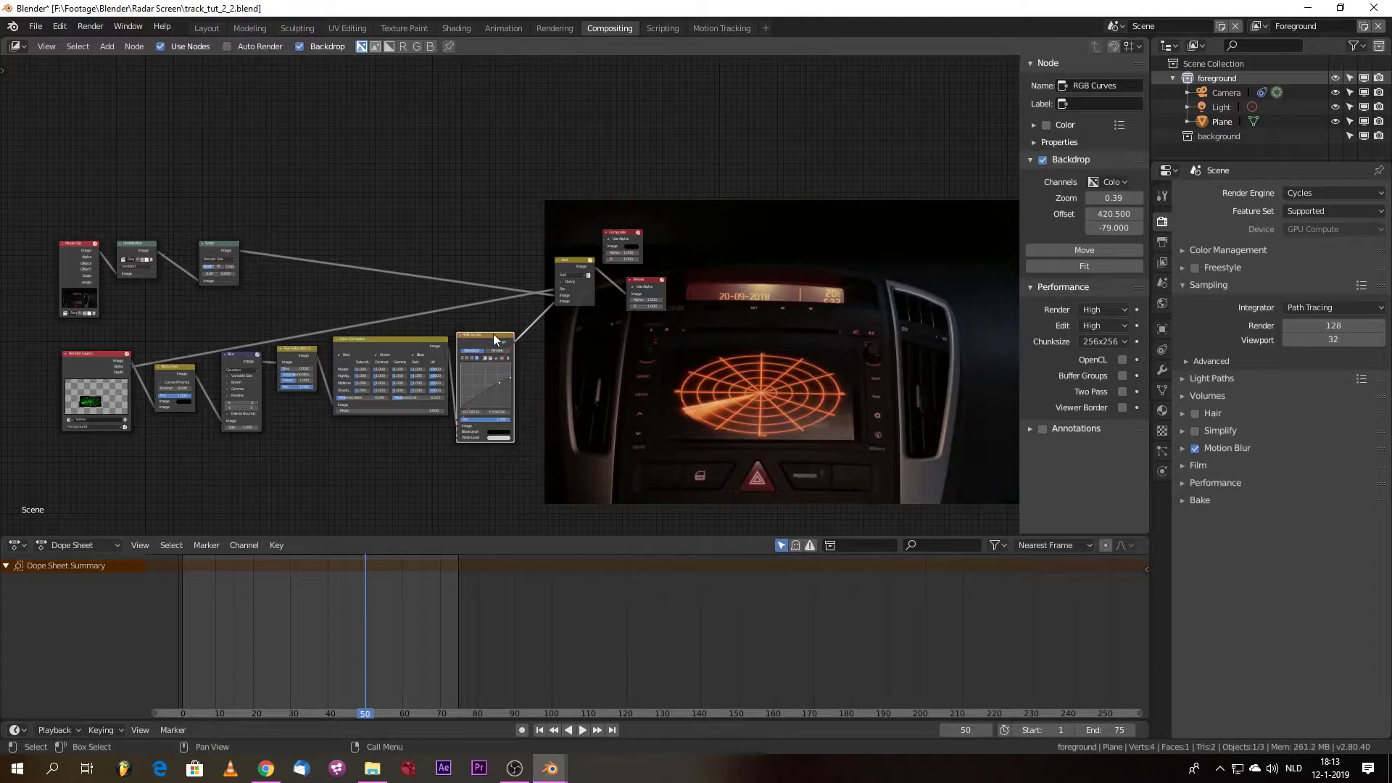
left_click(409, 346)
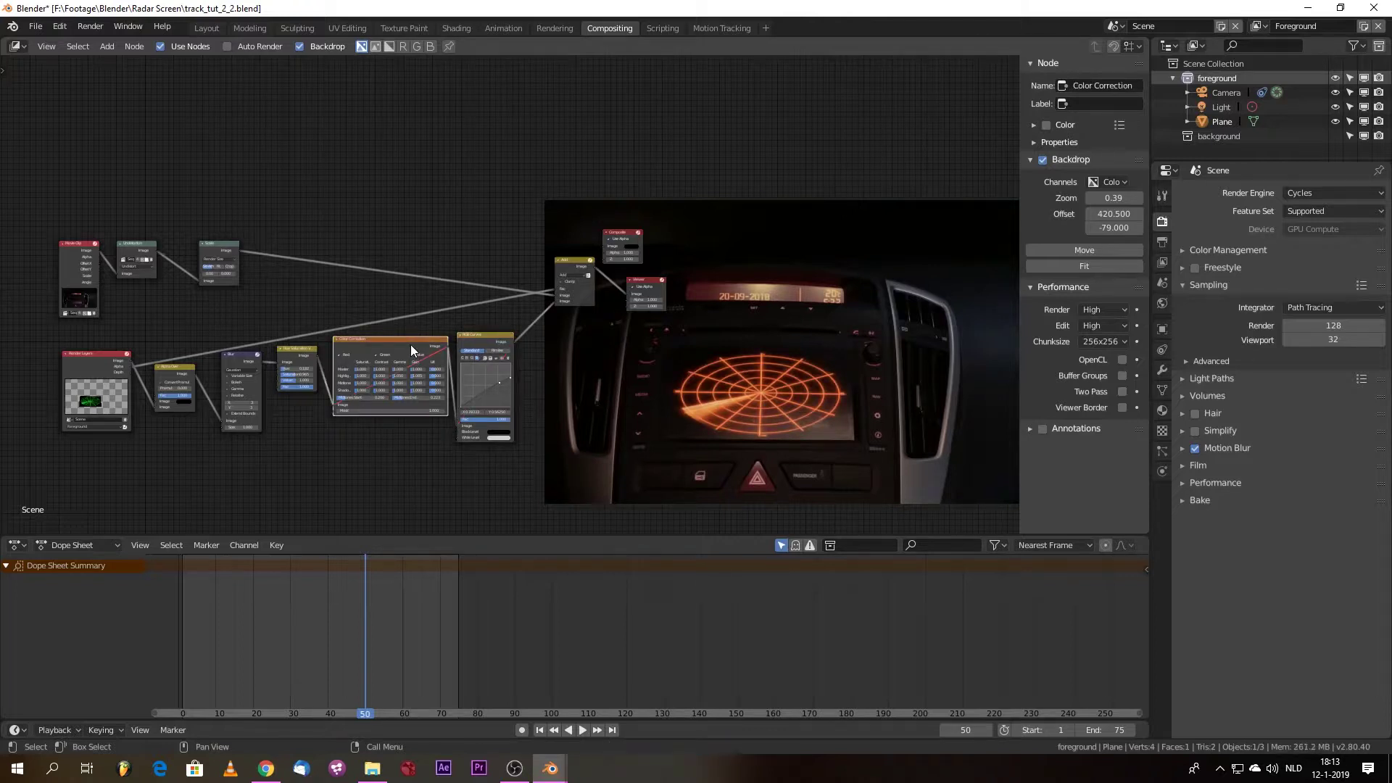
left_click(480, 343)
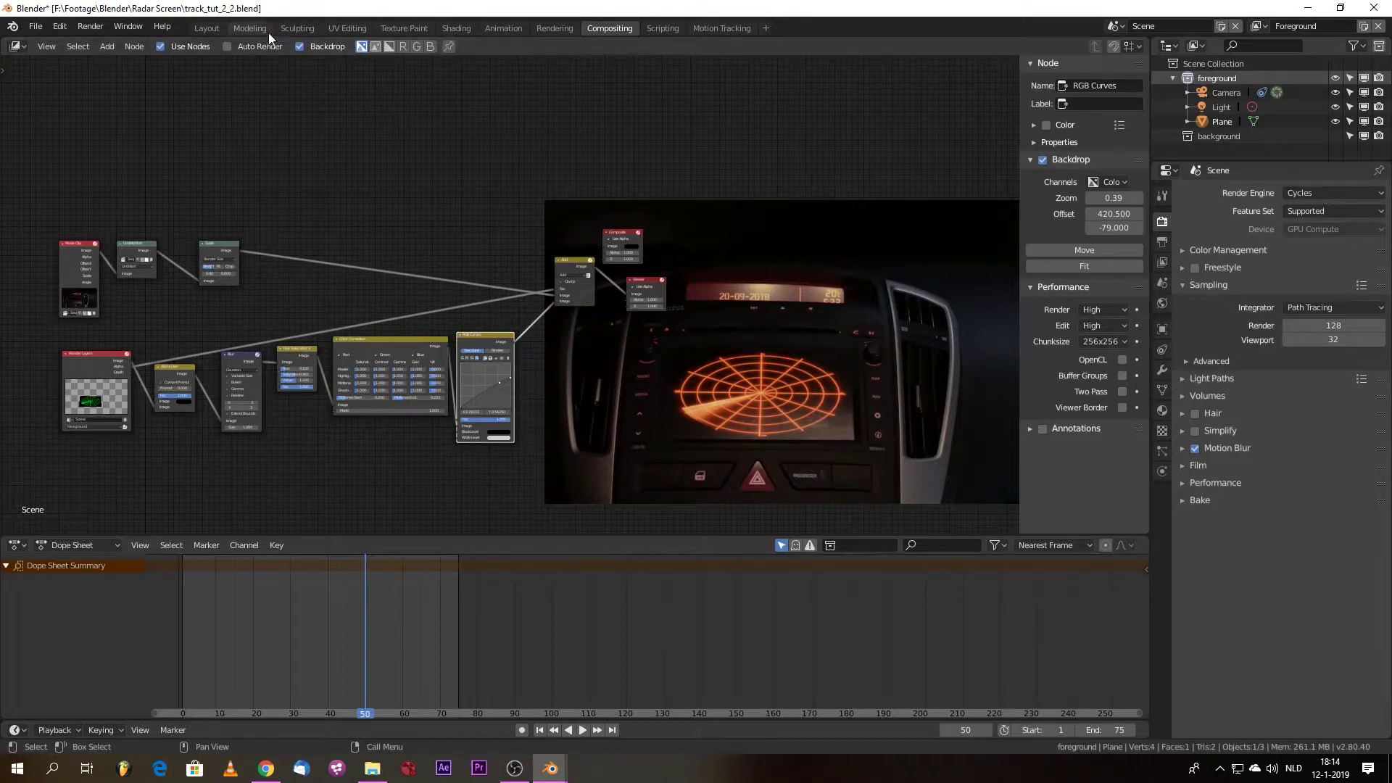
- Compare the composite with the uncorrected green radar in the Modeling workspace and return to Compositing
left_click(250, 28)
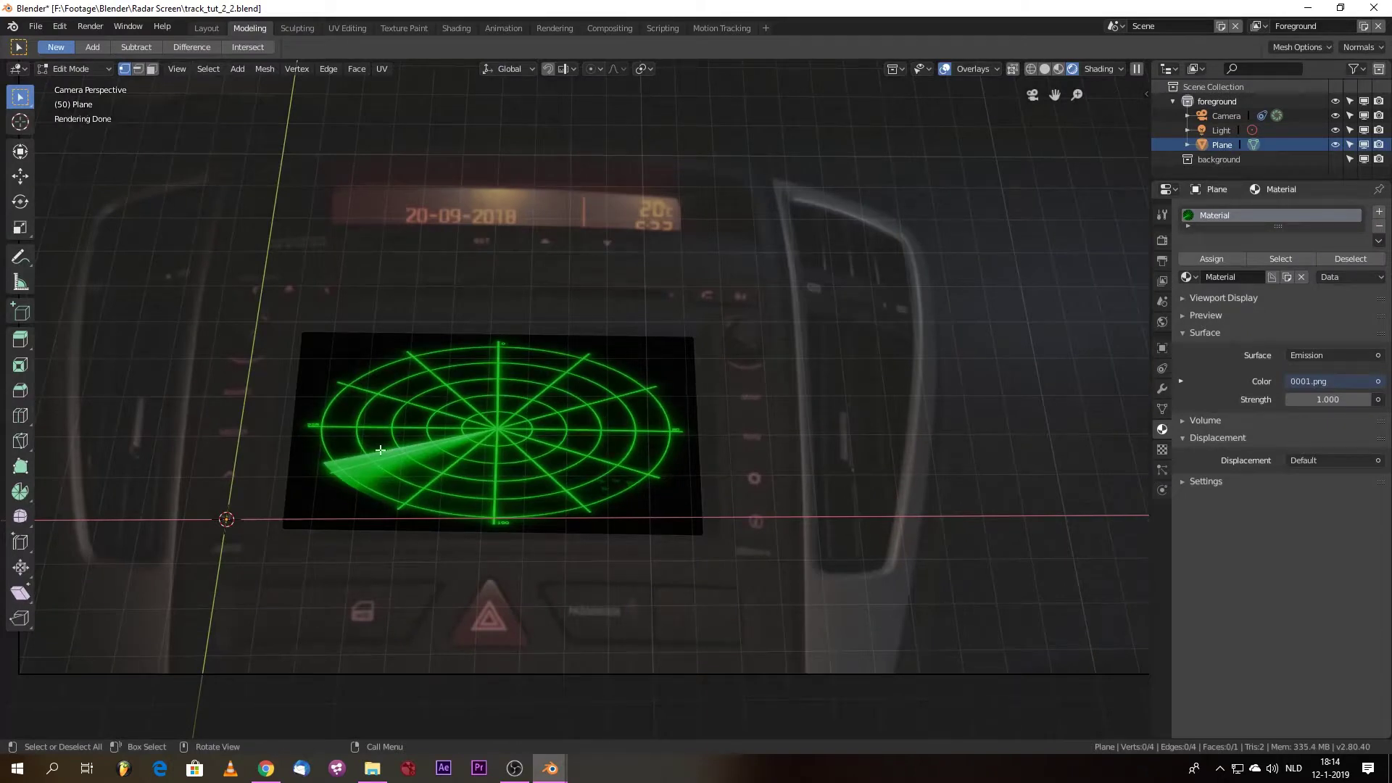
left_click(616, 27)
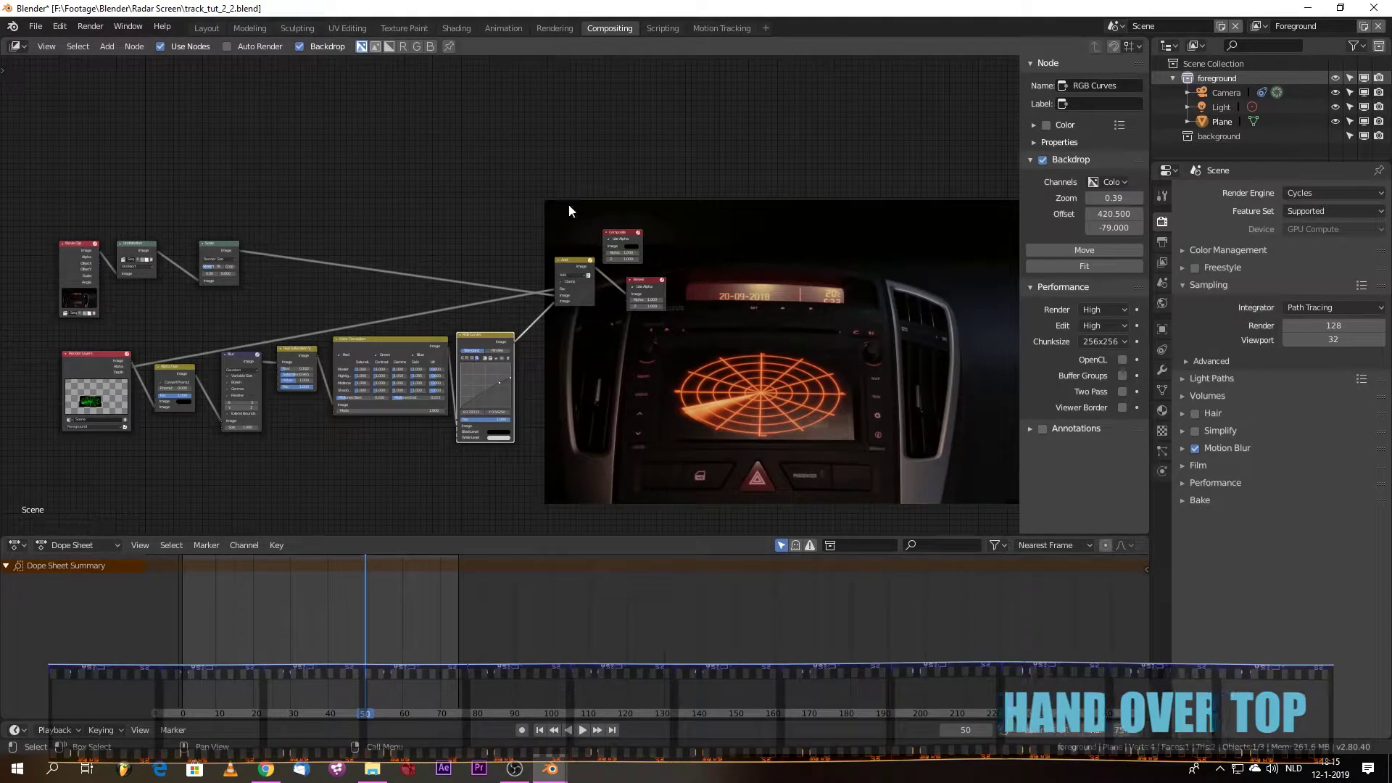
- Scrub the composite past frame 34 to frame 38 to examine the hand reaching across the radar display
left_click_drag(580, 259, 569, 258)
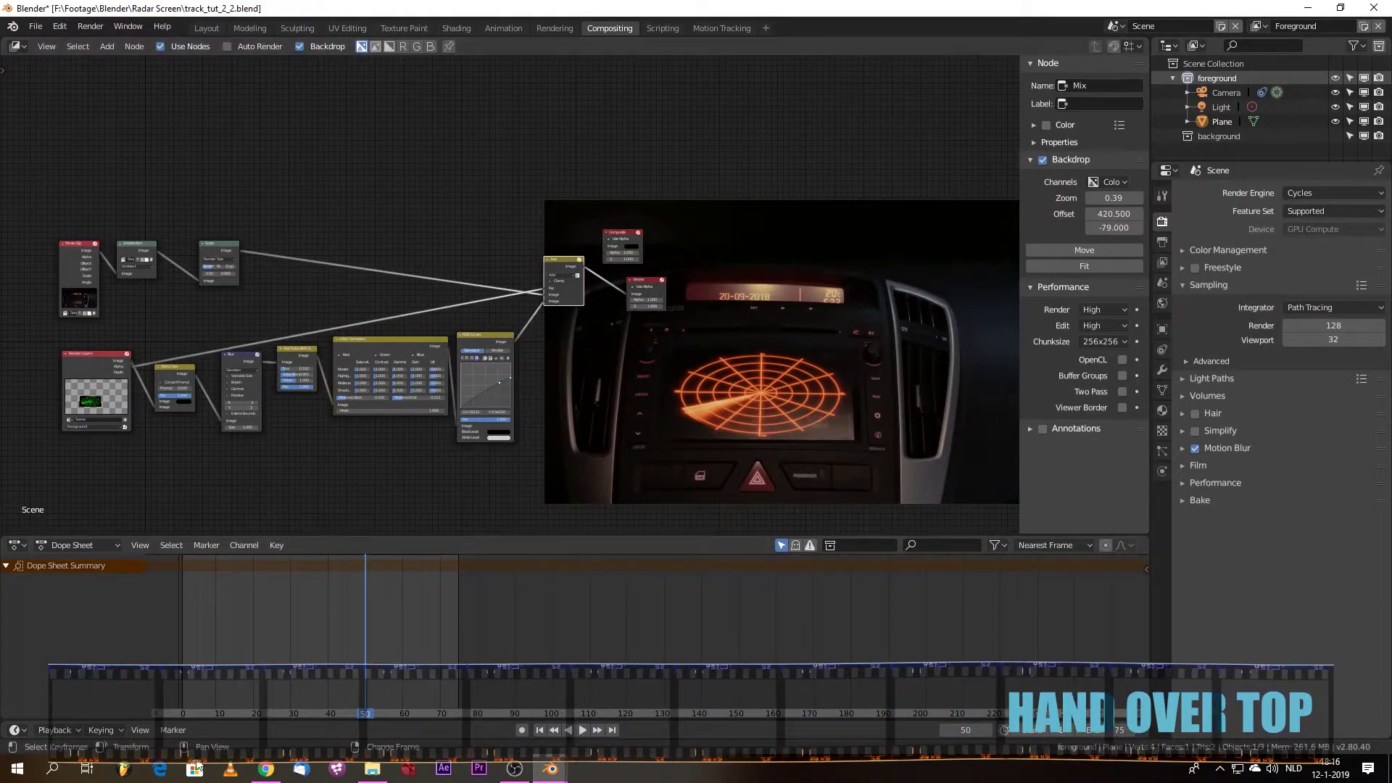
right_click(306, 677)
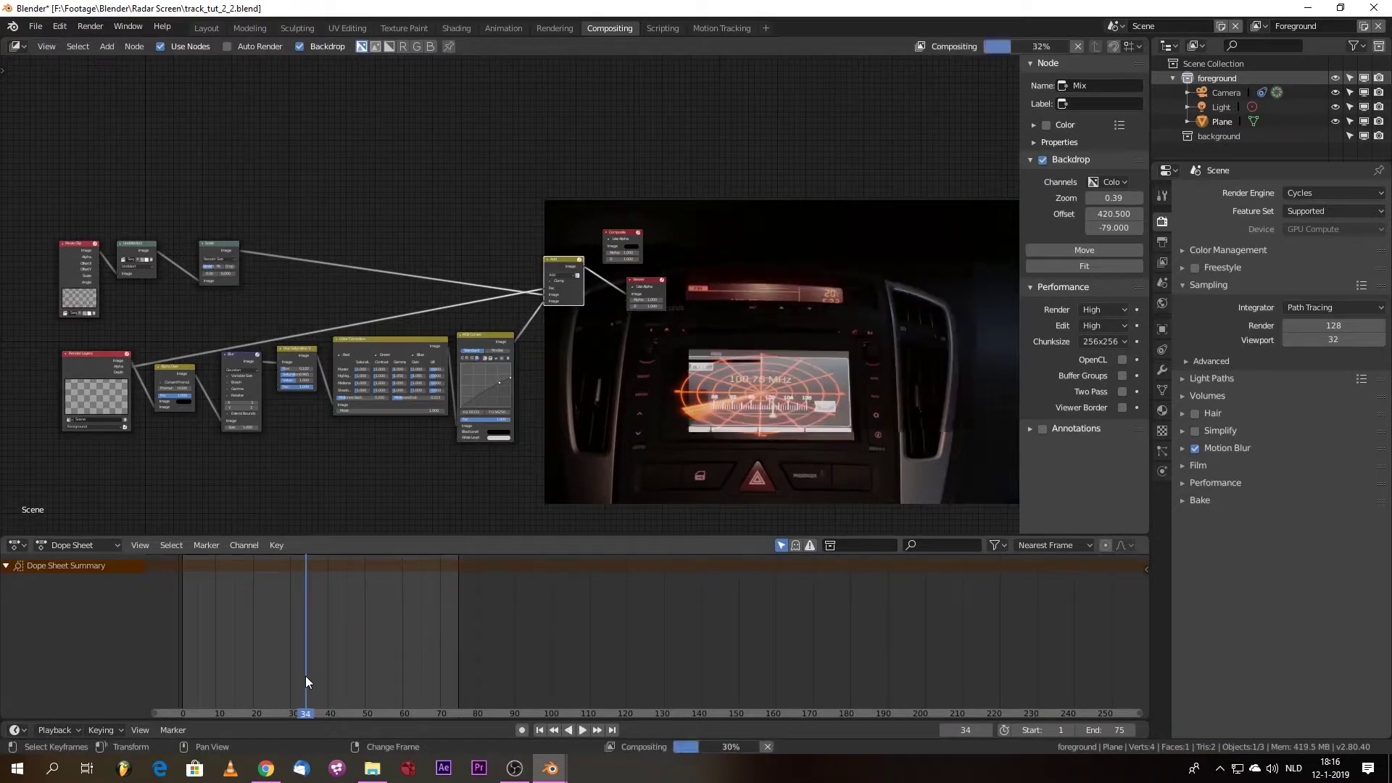
right_click_drag(306, 676, 319, 685)
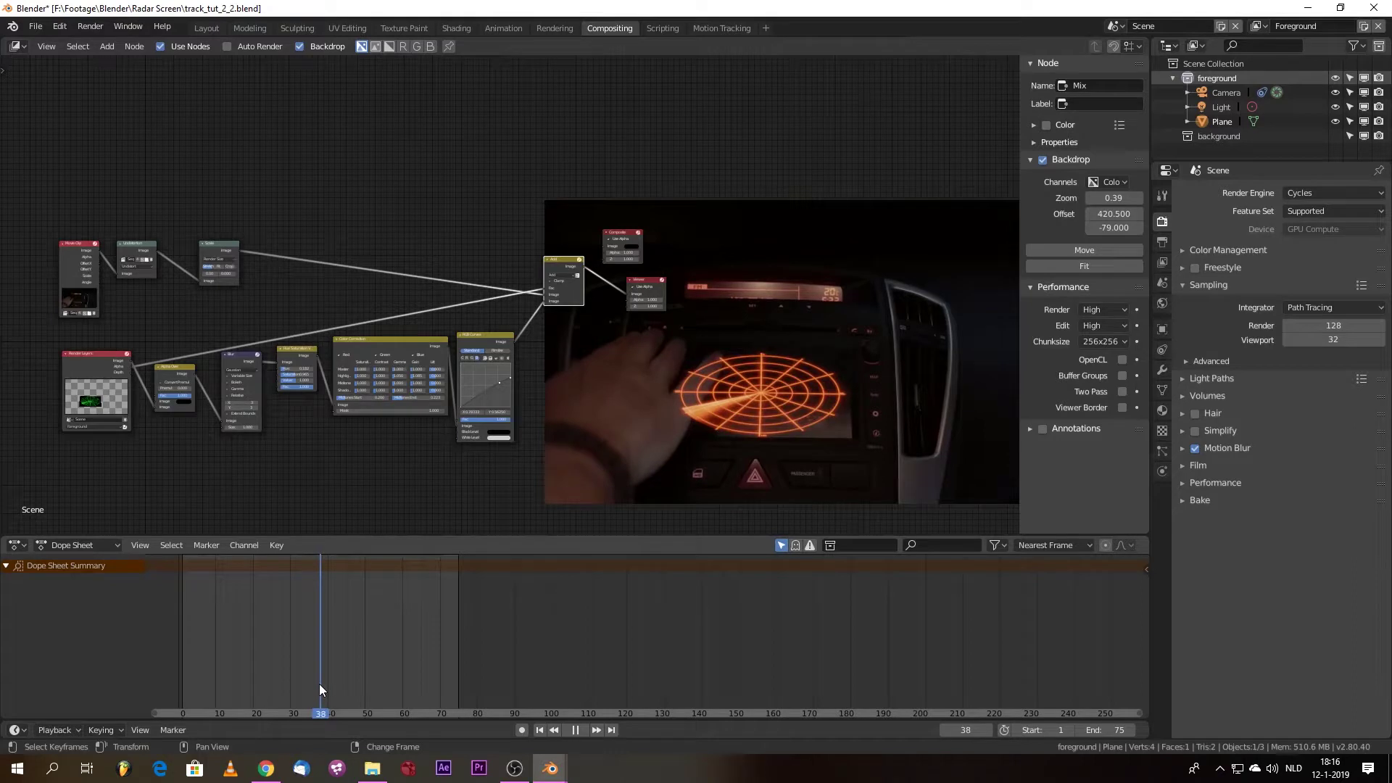
scroll(708, 438, "down", 1)
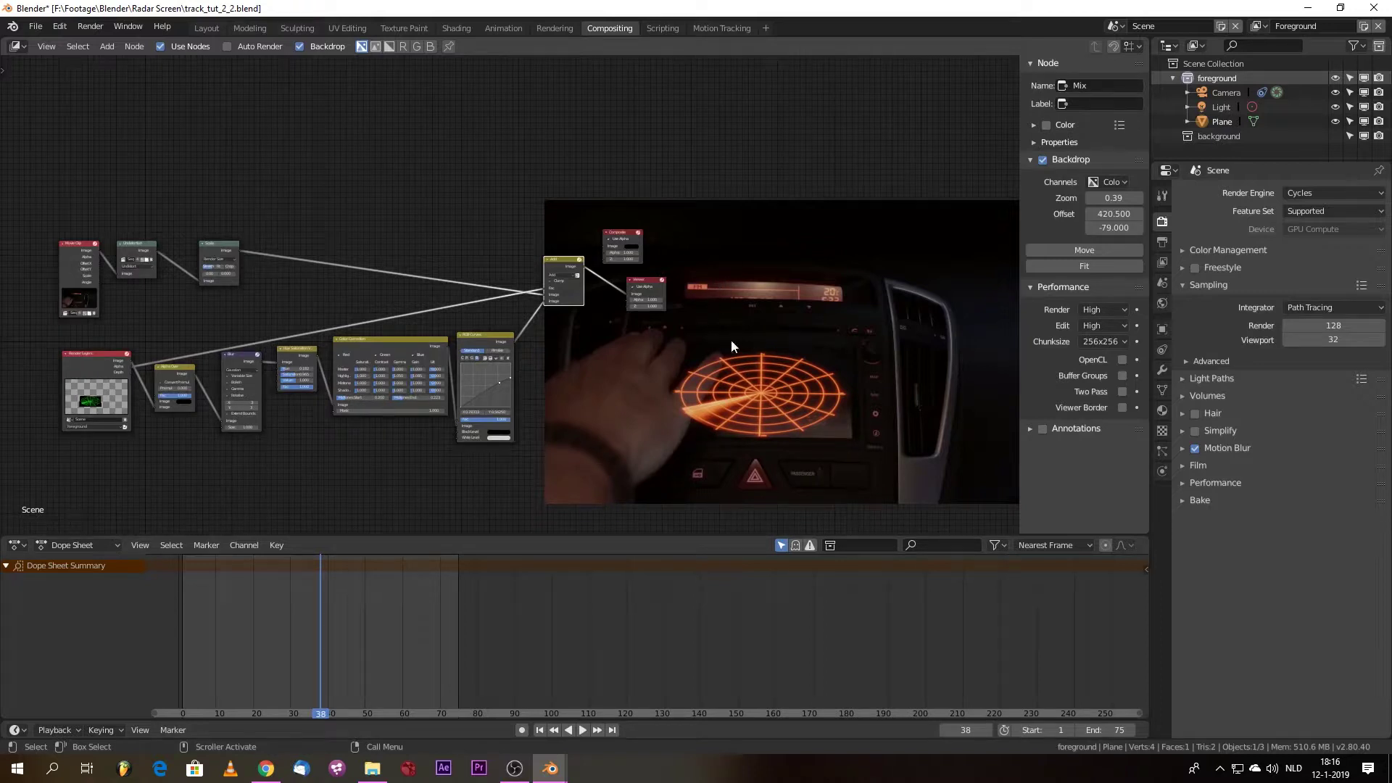
scroll(455, 453, "up", 2)
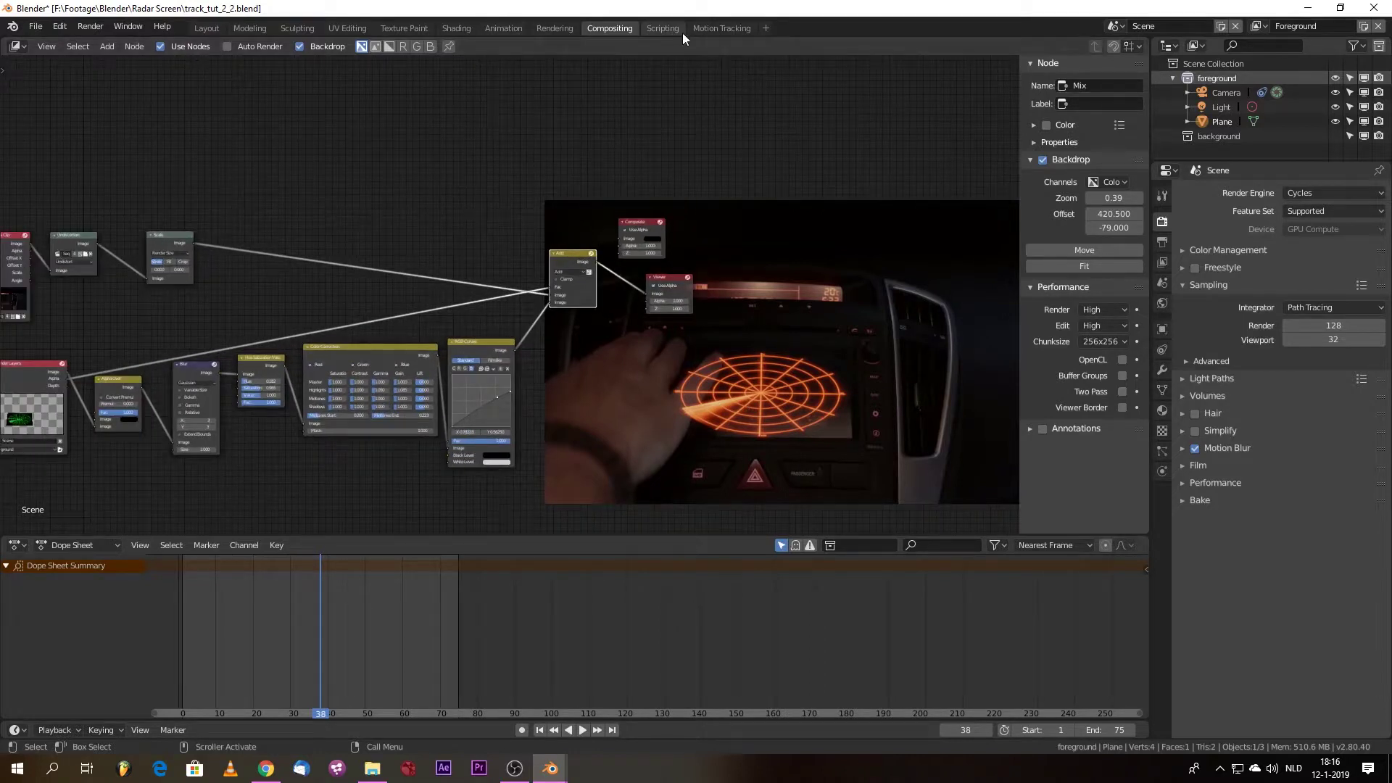
- Add a VFX Masking workspace and load the Sequence 04.mp4 clip in its mask editor
left_click(767, 28)
mouse_move(711, 98)
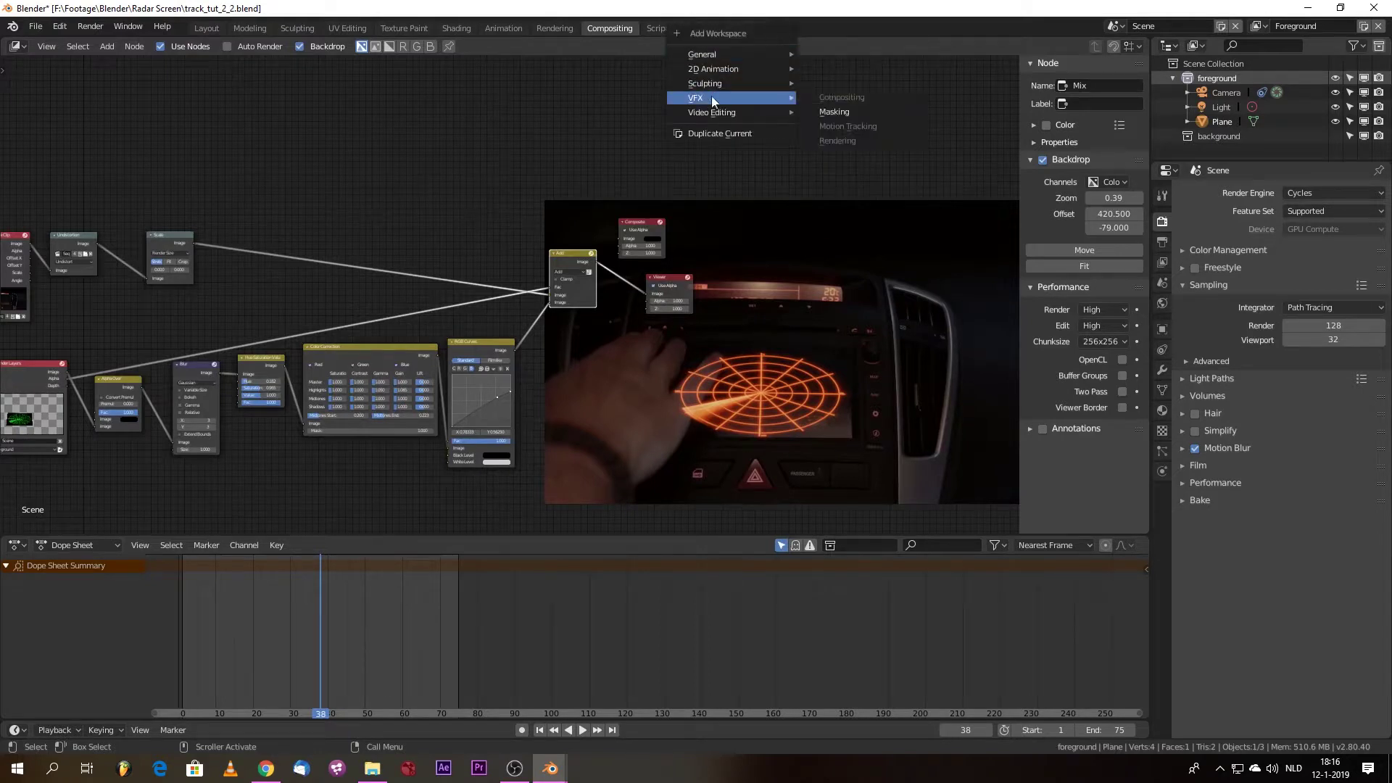
left_click(867, 112)
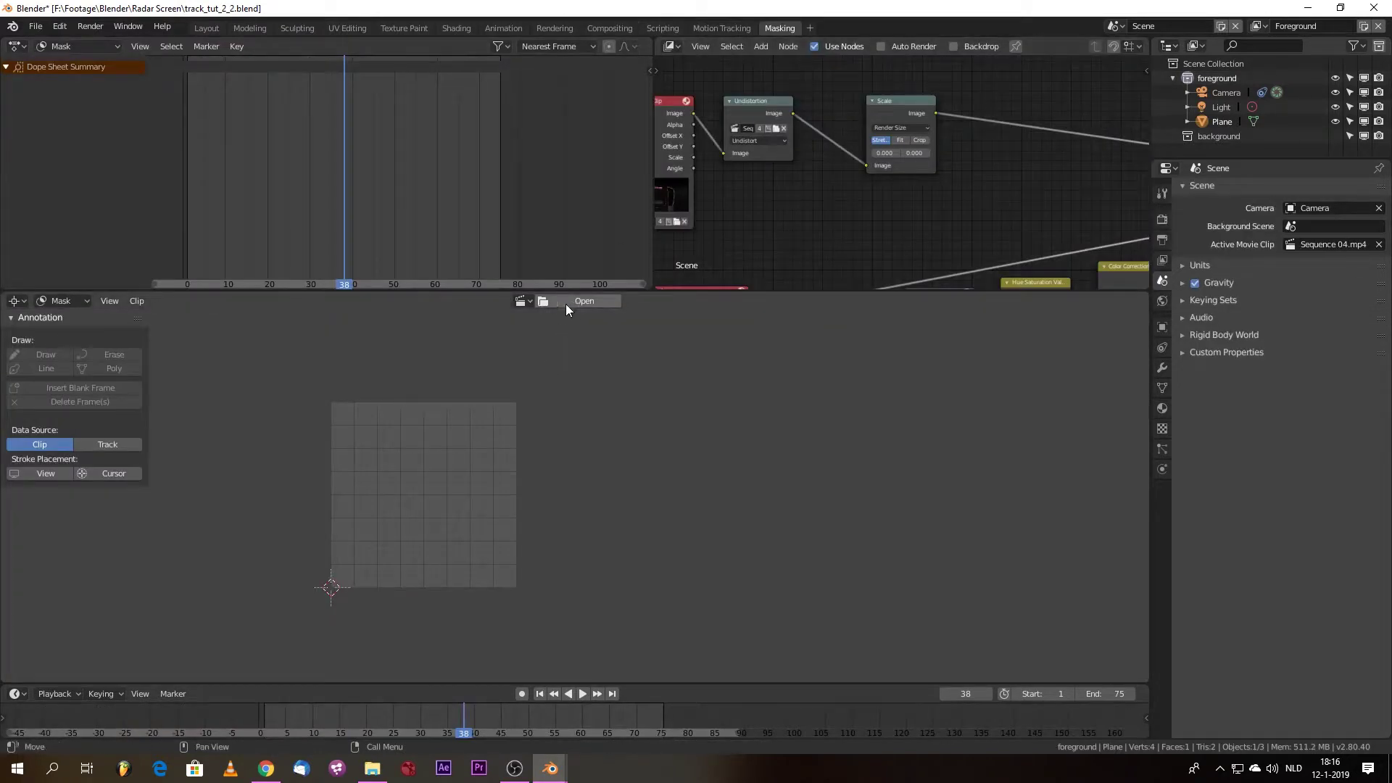
left_click(523, 301)
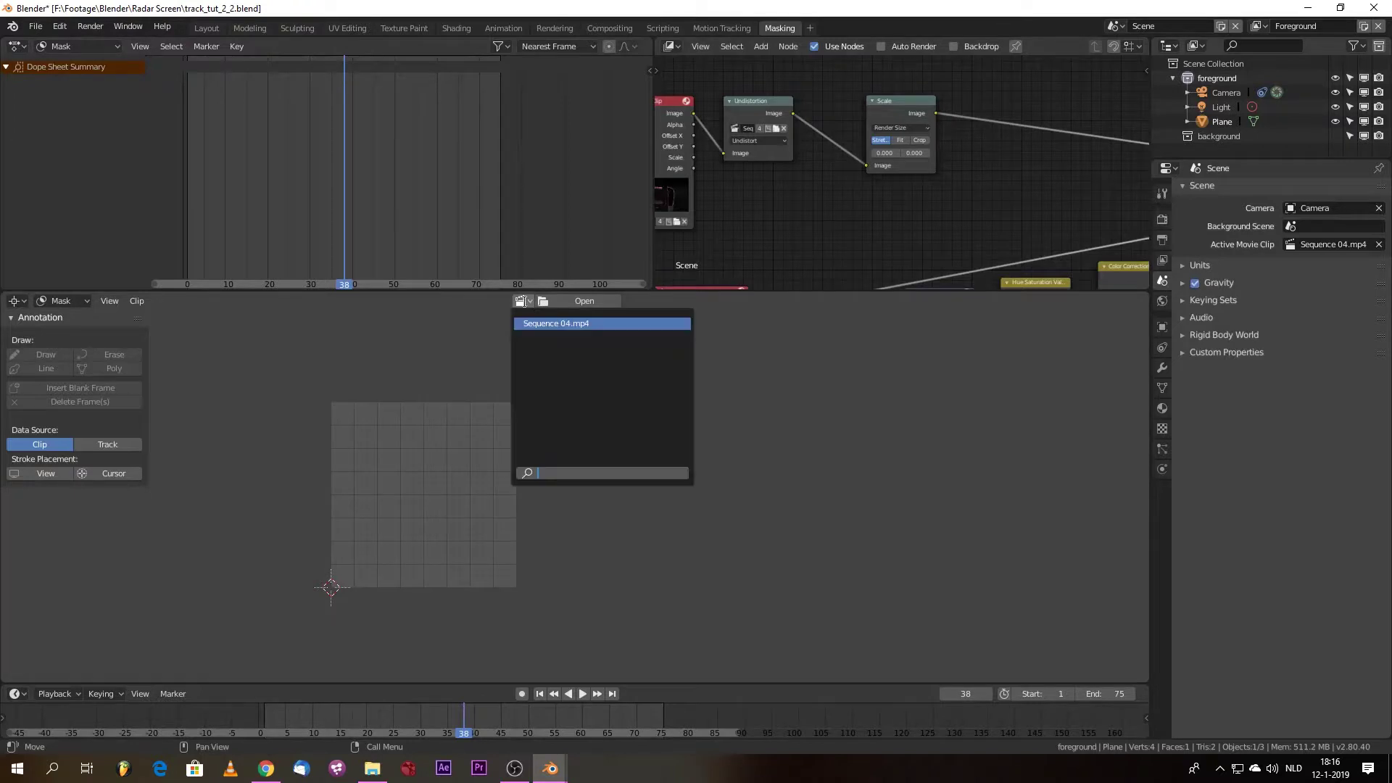
left_click(587, 324)
scroll(537, 496, "up", 1)
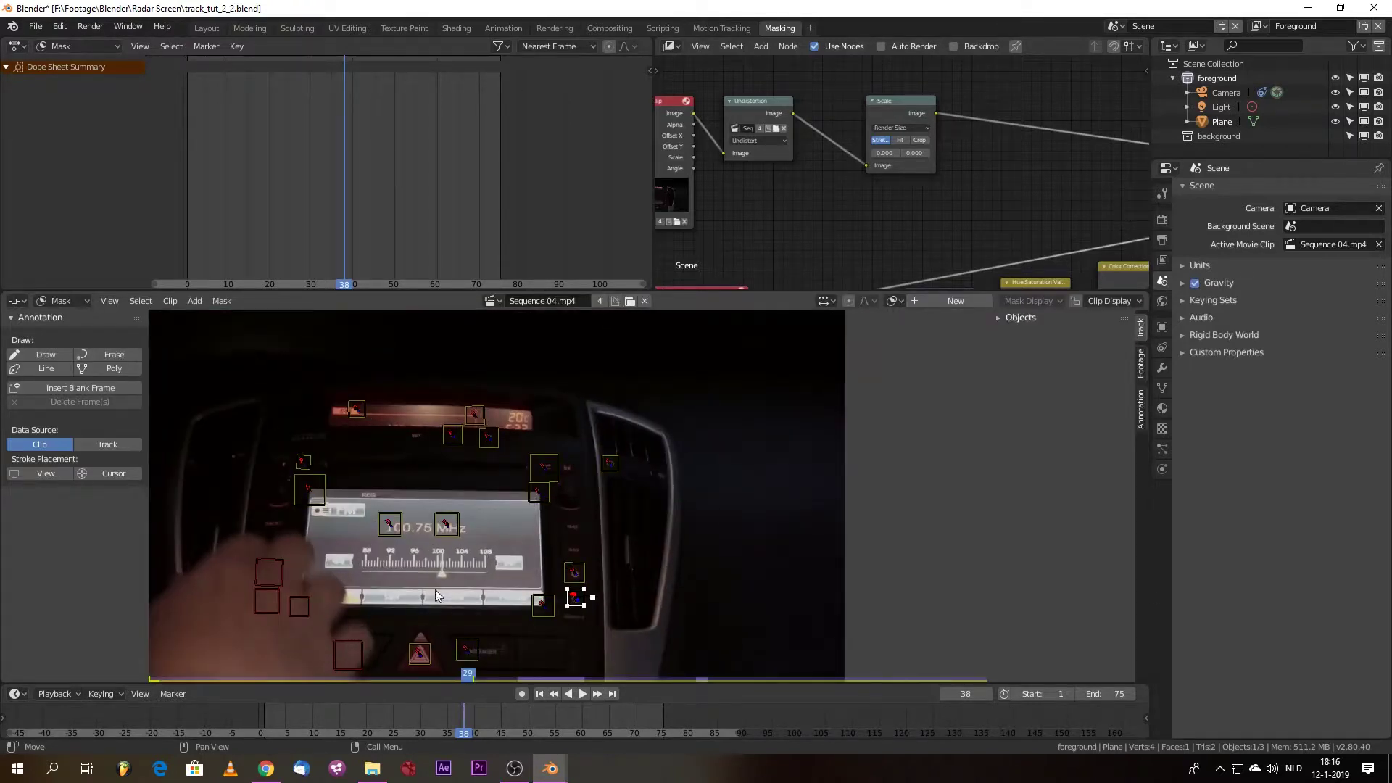
- Play and scrub the clip around the hand's reach, stopping at frame 38 with the hand in view
key("space")
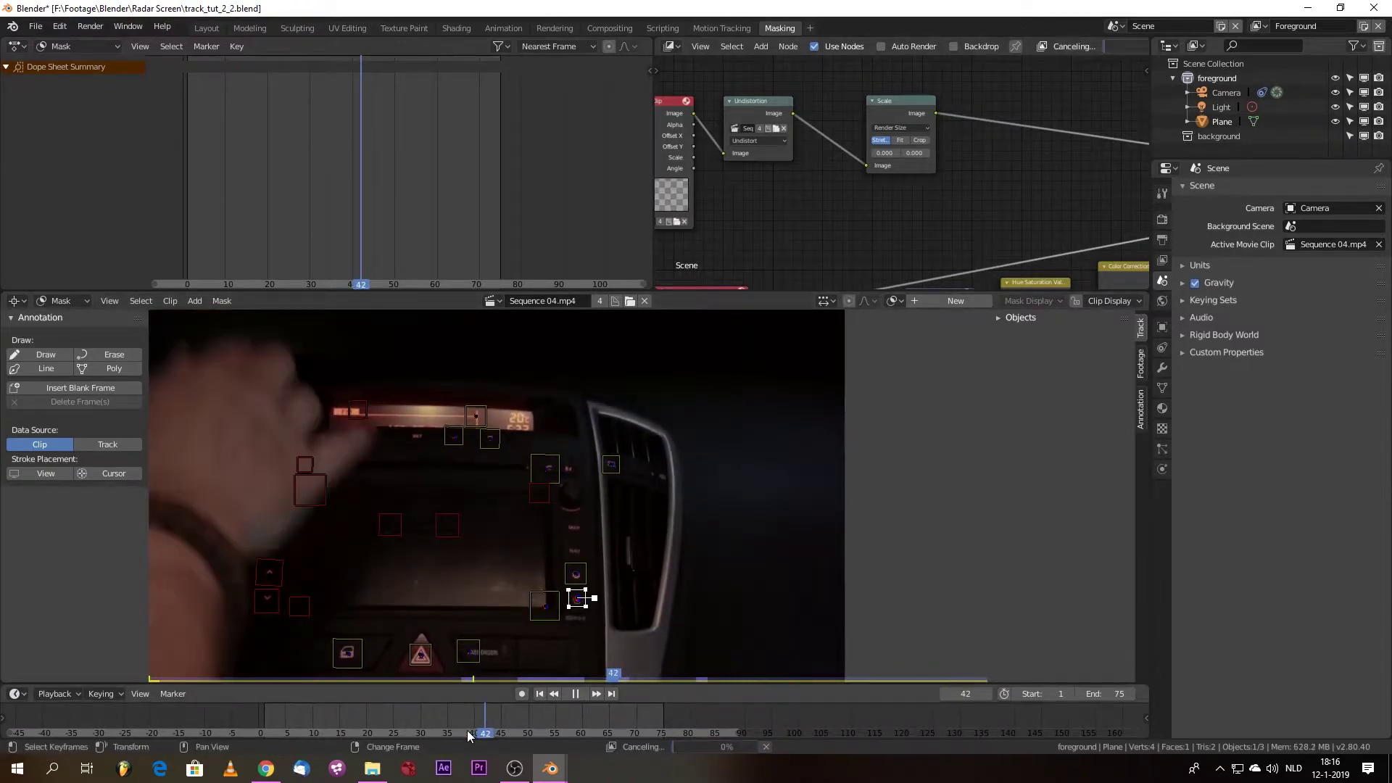
left_click(462, 733)
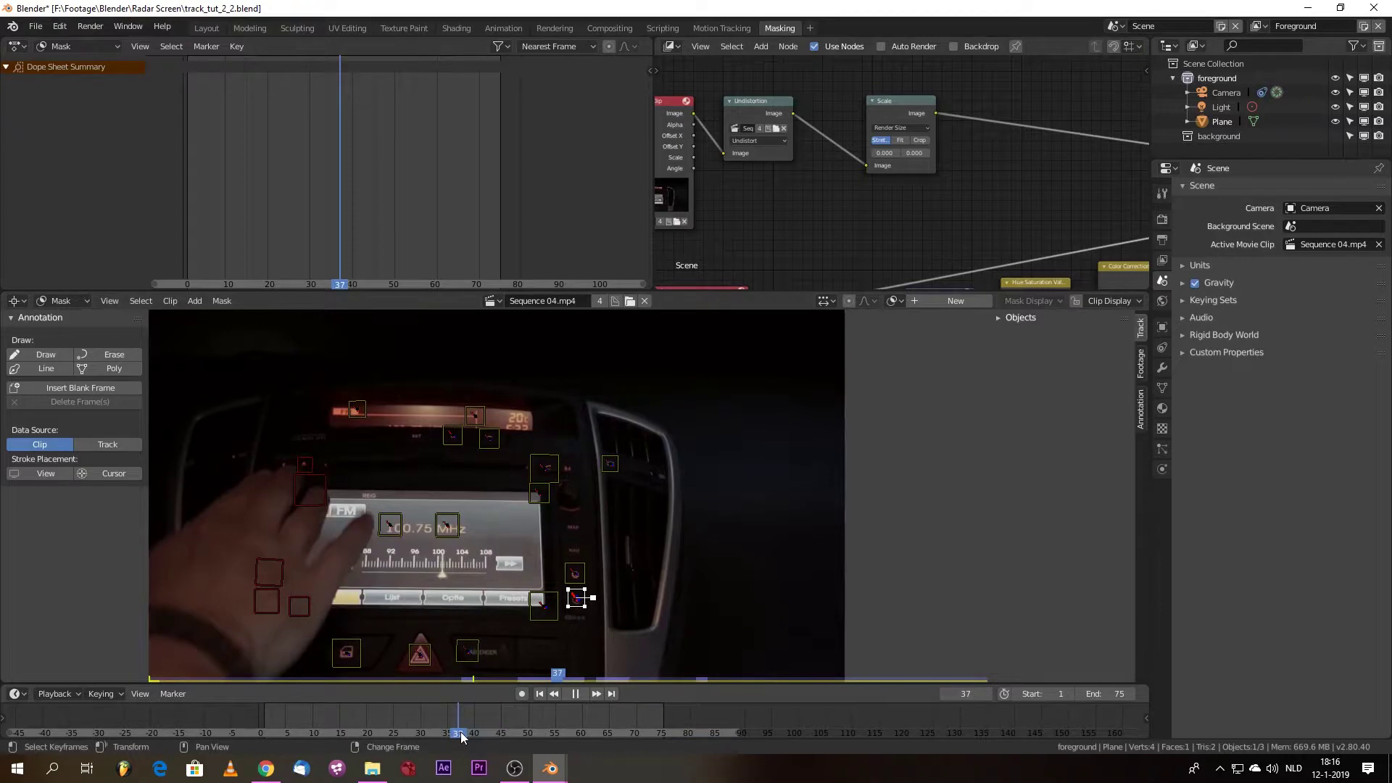
key("space")
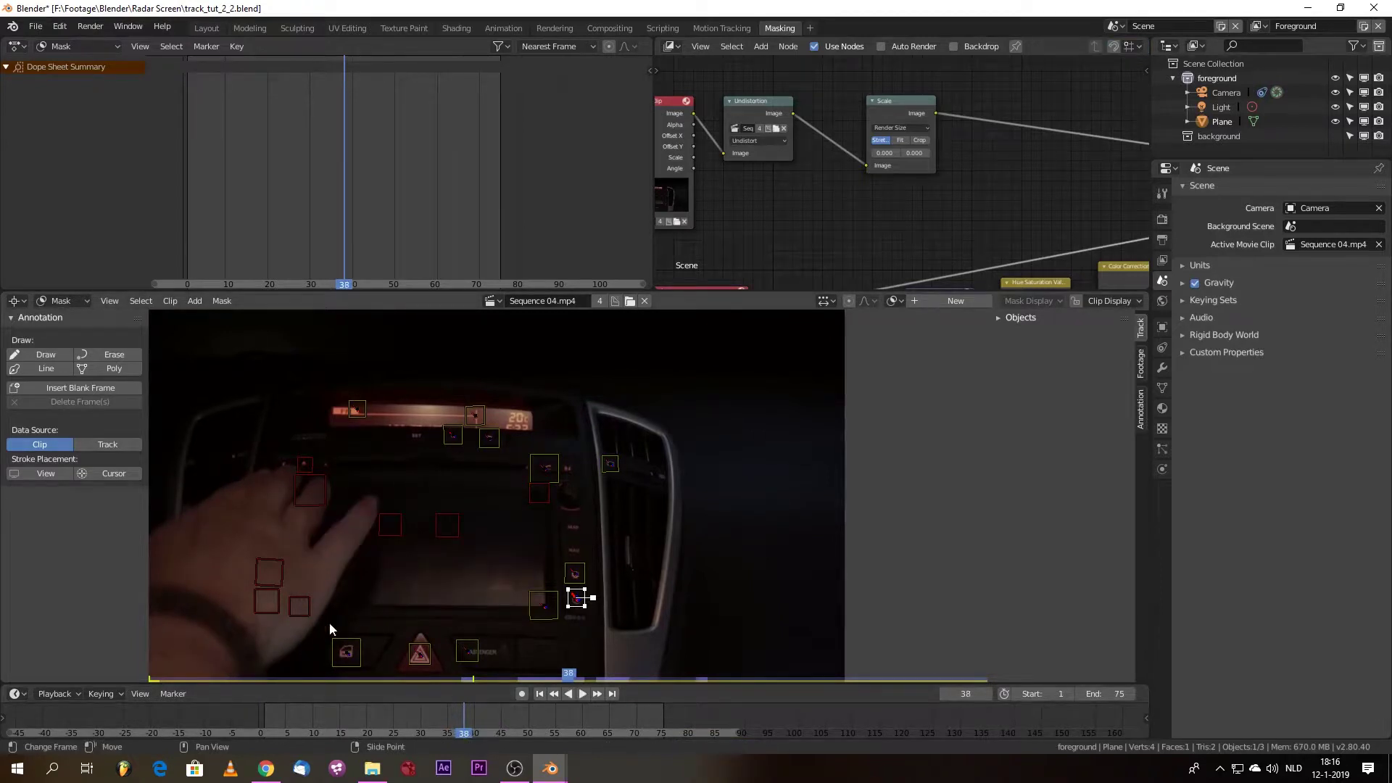
middle_click_drag(731, 522, 814, 417)
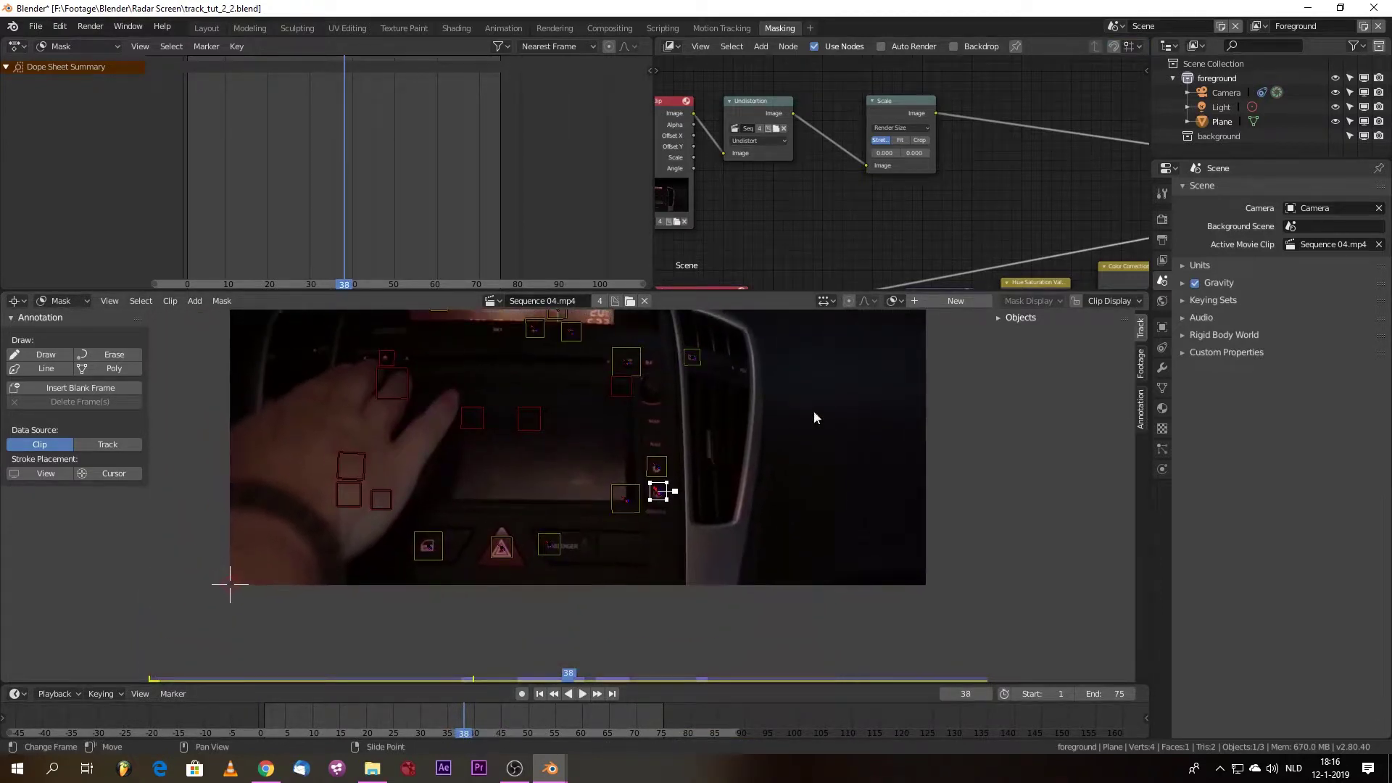
- Create a new mask on the clip and name it HandOverScreen
left_click(922, 302)
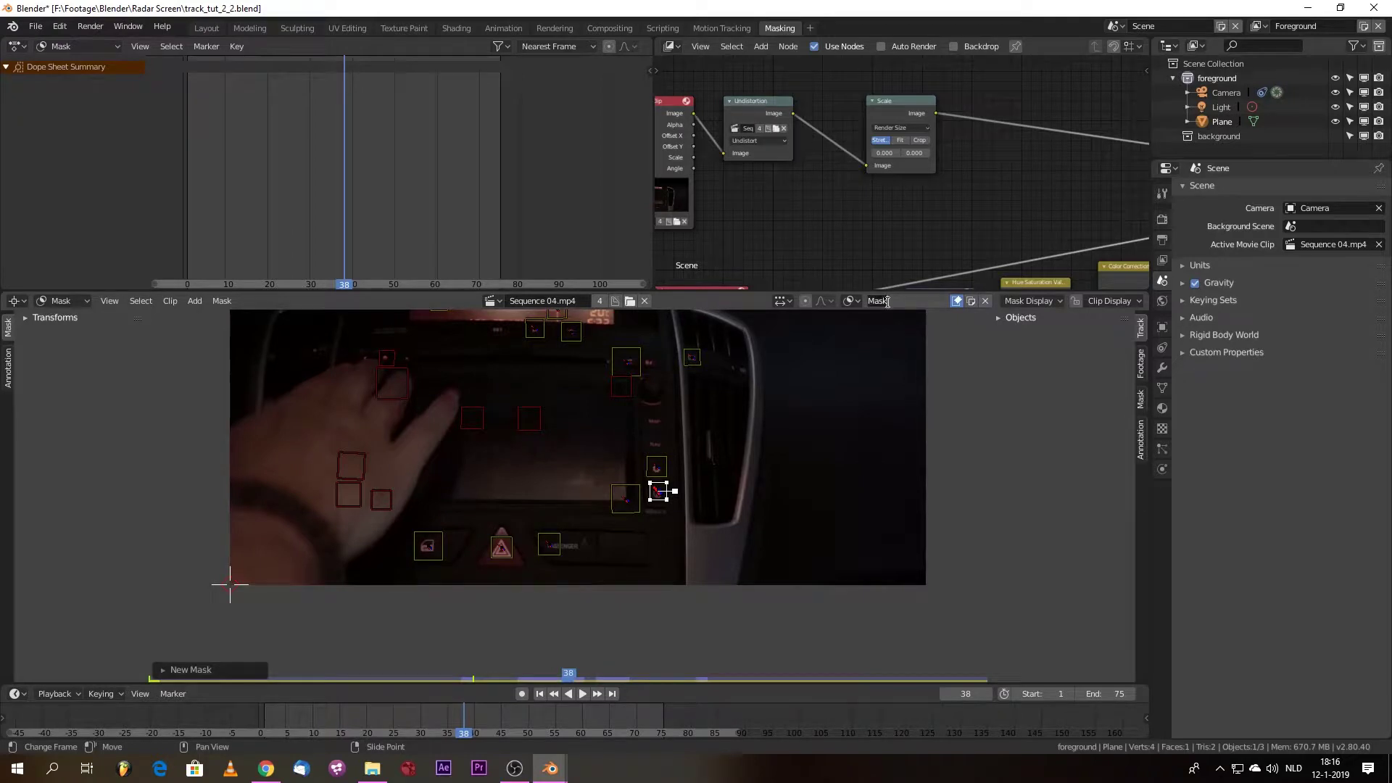
type("HAND")
key("BackSpace")
key("BackSpace")
key("BackSpace")
key("BackSpace")
key("BackSpace")
key("BackSpace")
key("Return")
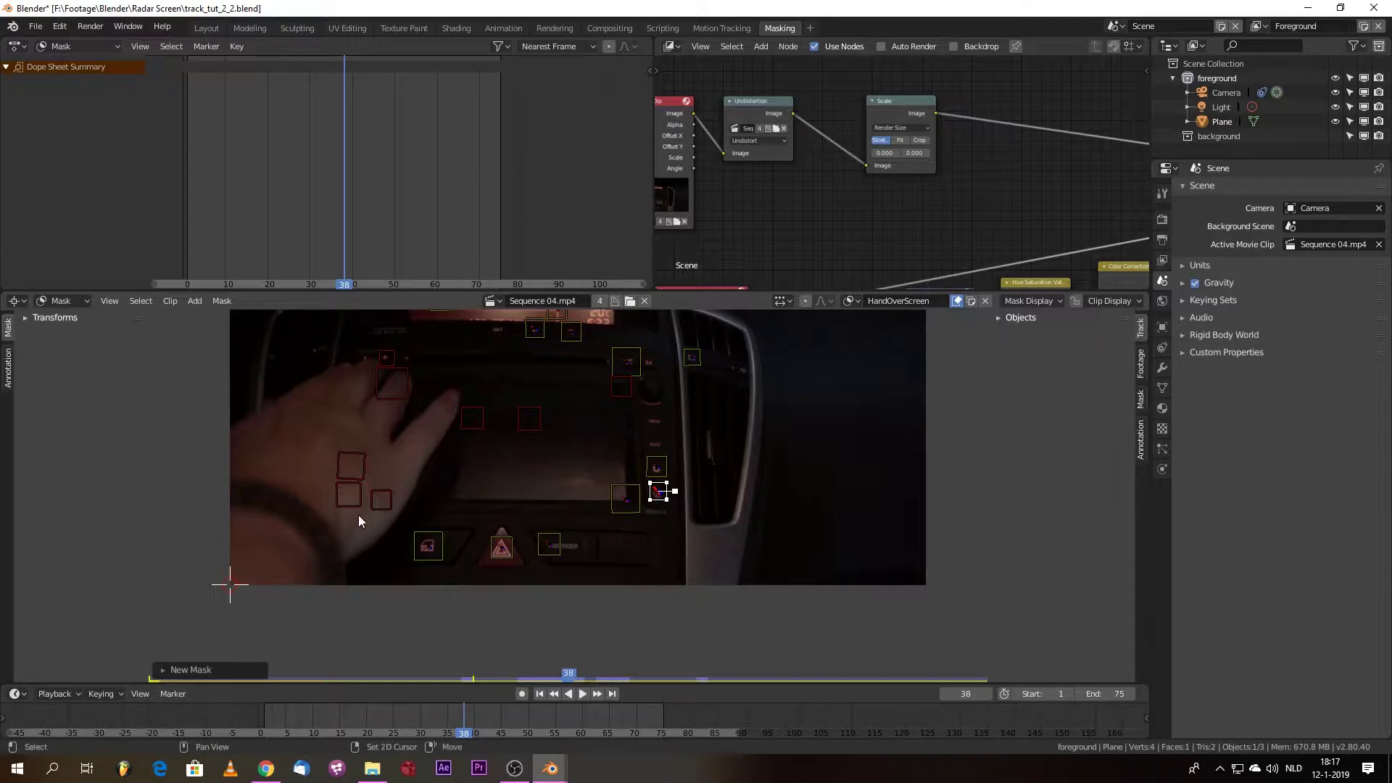
- Add a circle mask spline and move it onto the hand near the wrist
key("shift+a")
key("Escape")
left_click(372, 543)
key("shift+a")
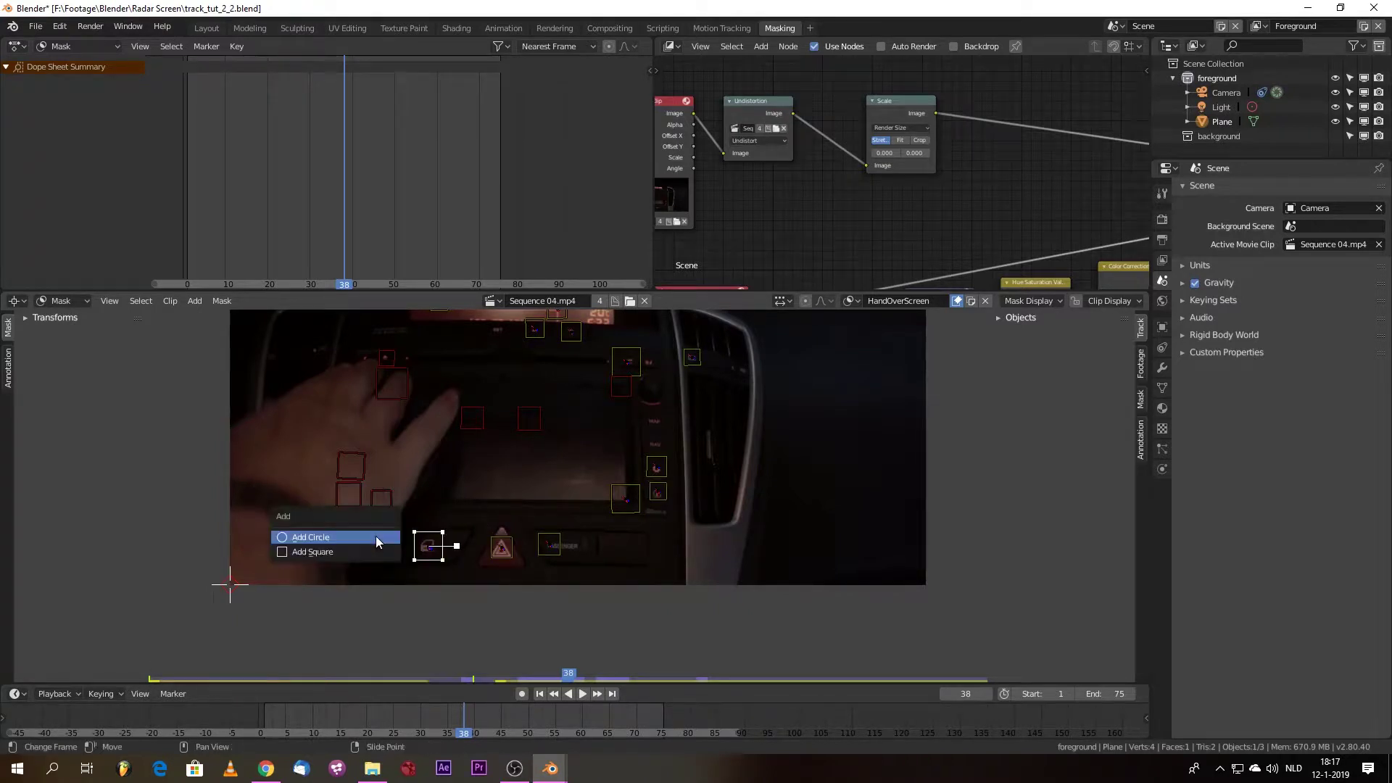
left_click(375, 537)
left_click_drag(230, 582, 369, 527)
scroll(370, 522, "up", 2)
scroll(311, 511, "up", 1)
scroll(311, 511, "down", 1)
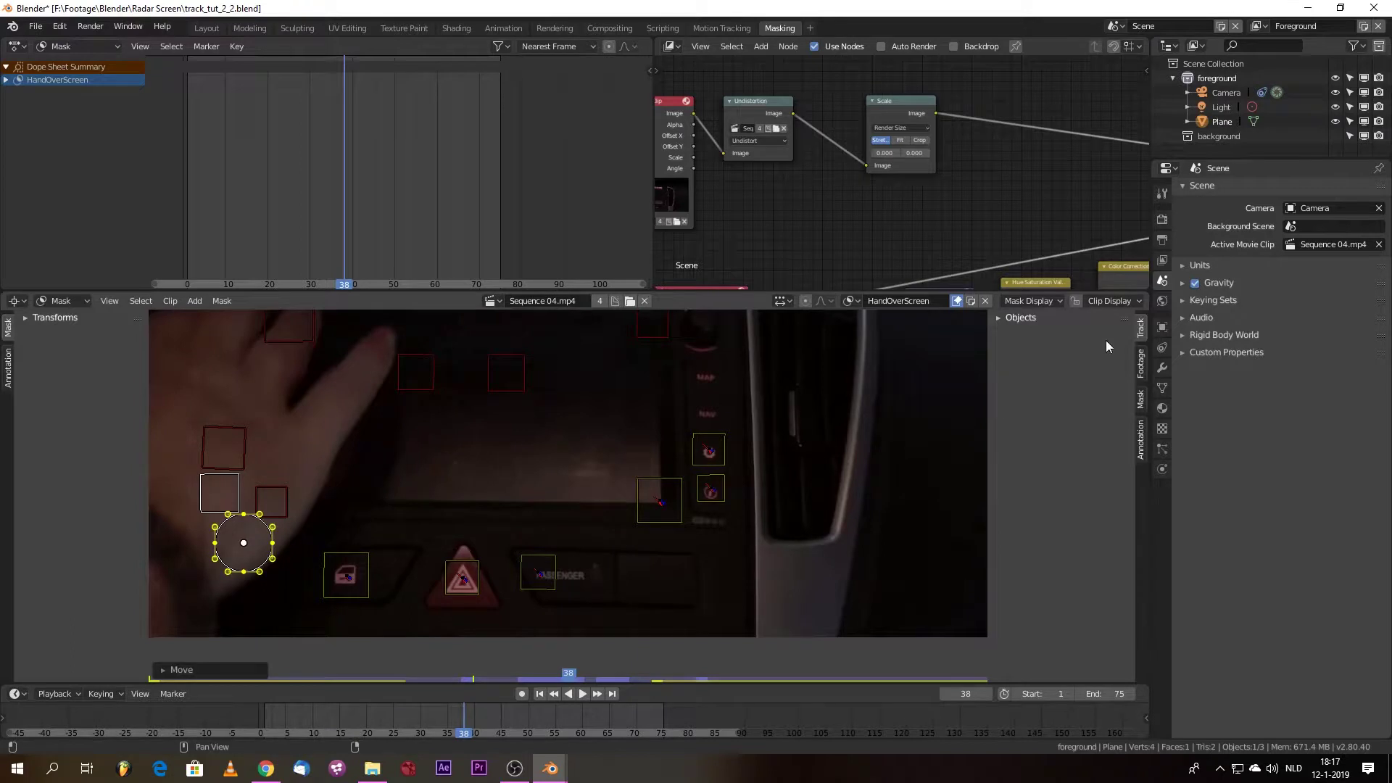
- Rename the existing mask layer to Hand and add a second mask layer named Finger
left_click(1141, 398)
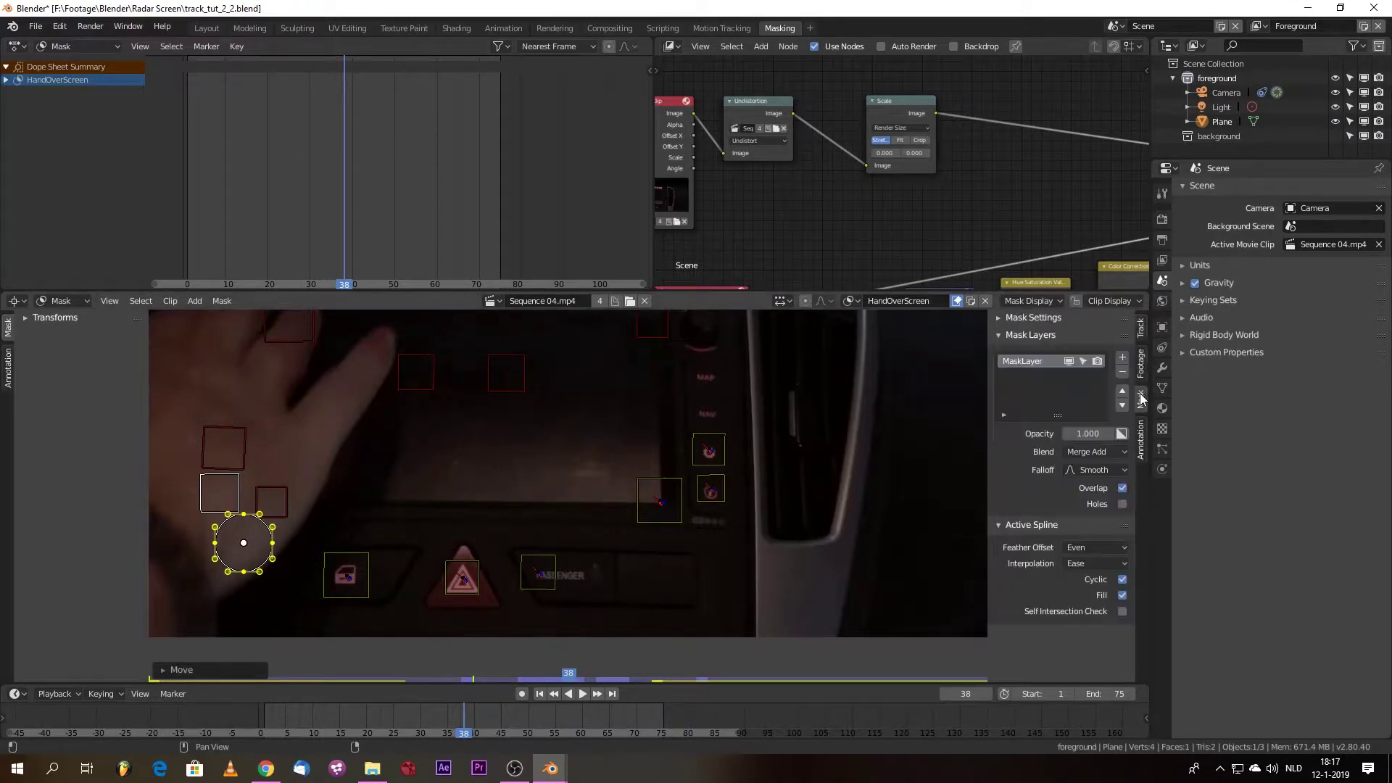
double_click(1041, 362)
type("Hand")
left_click(1122, 357)
double_click(1050, 380)
type("Finger")
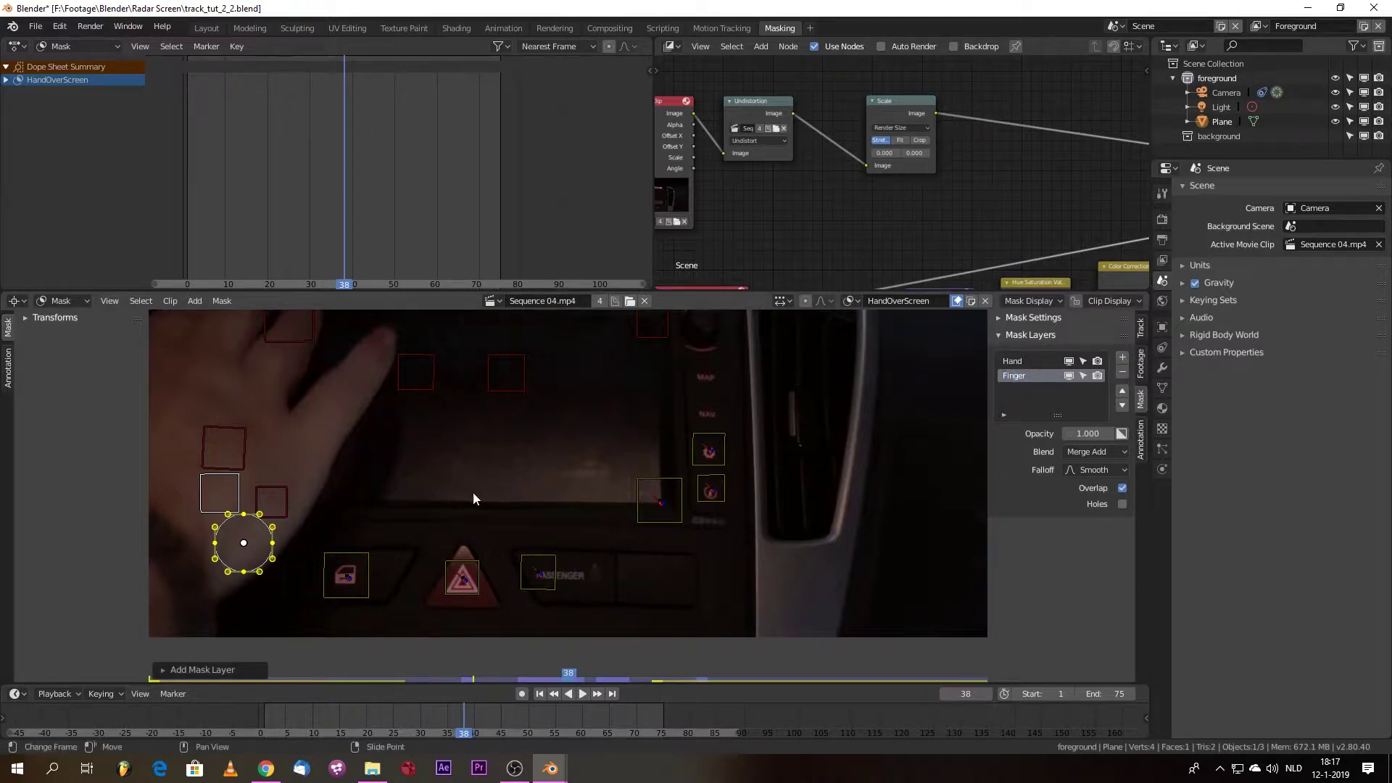
- Reposition the mask circle within the lower part of the hand, near its outer edge
left_click(292, 507)
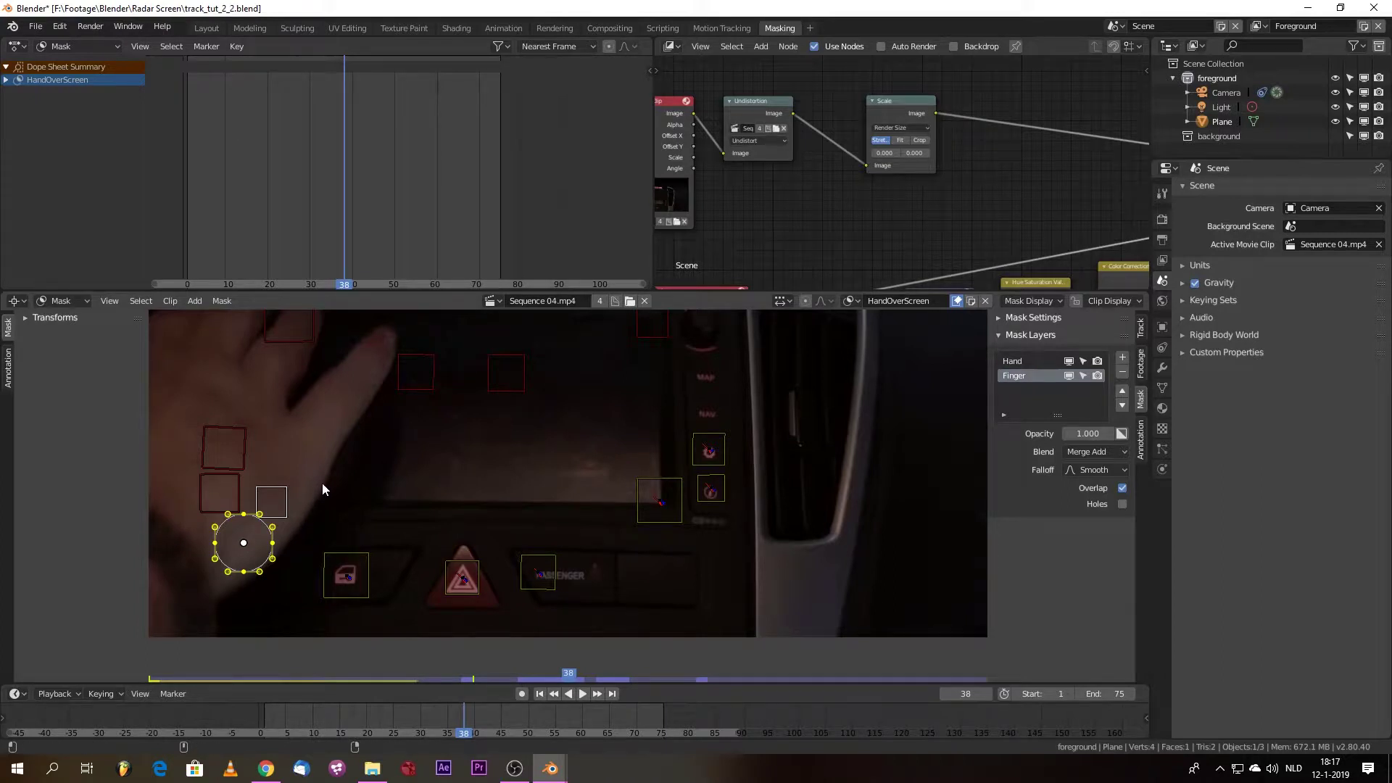
left_click_drag(245, 514, 289, 473)
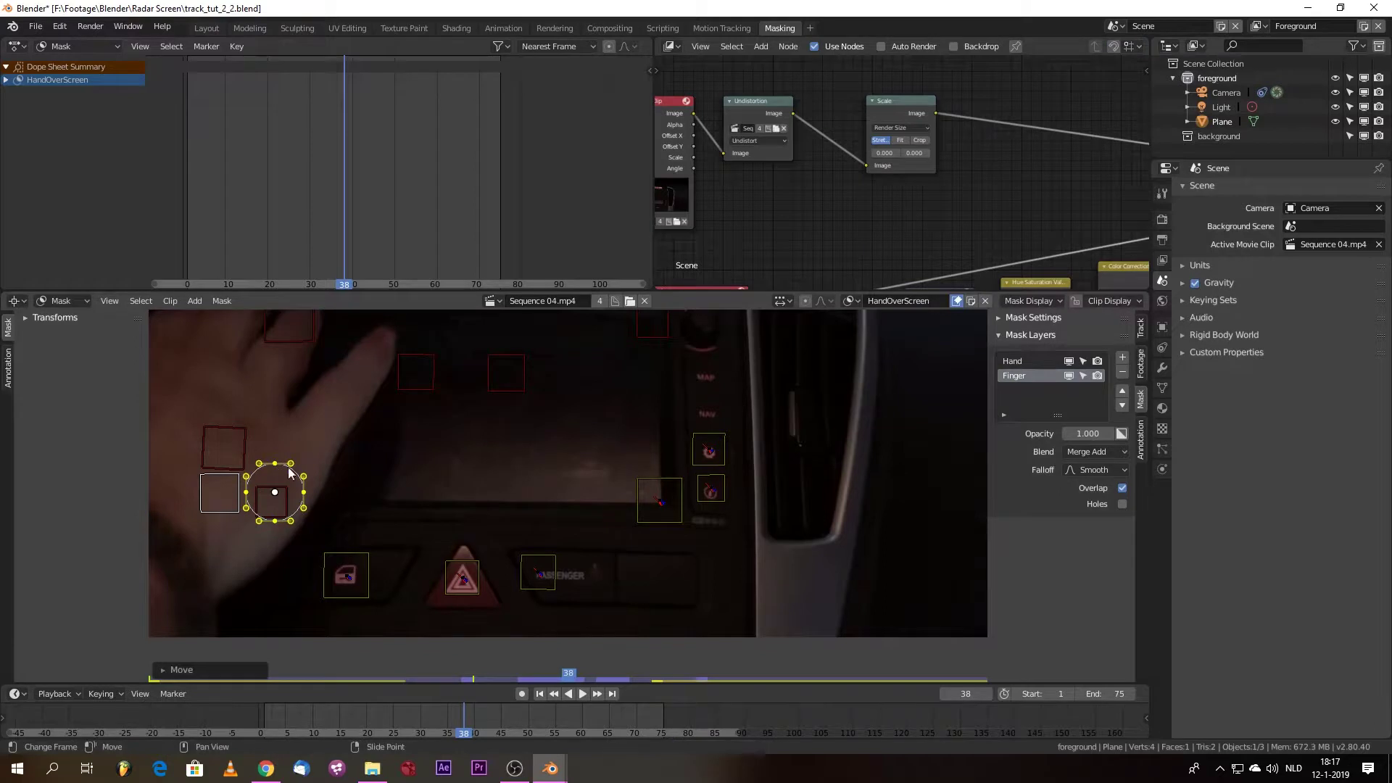
key("ctrl+p")
key("r")
left_click(315, 499)
left_click(294, 489)
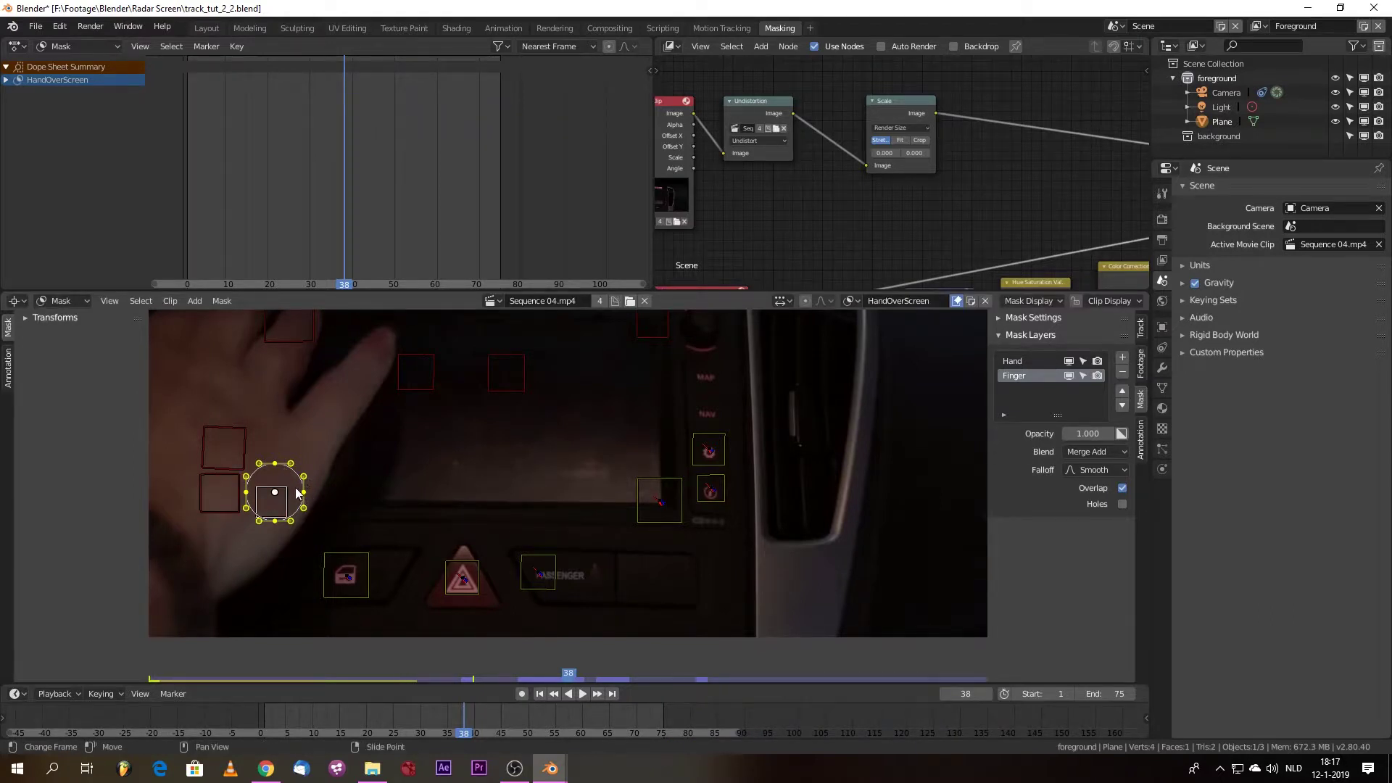
key("s")
key("g")
left_click(249, 481)
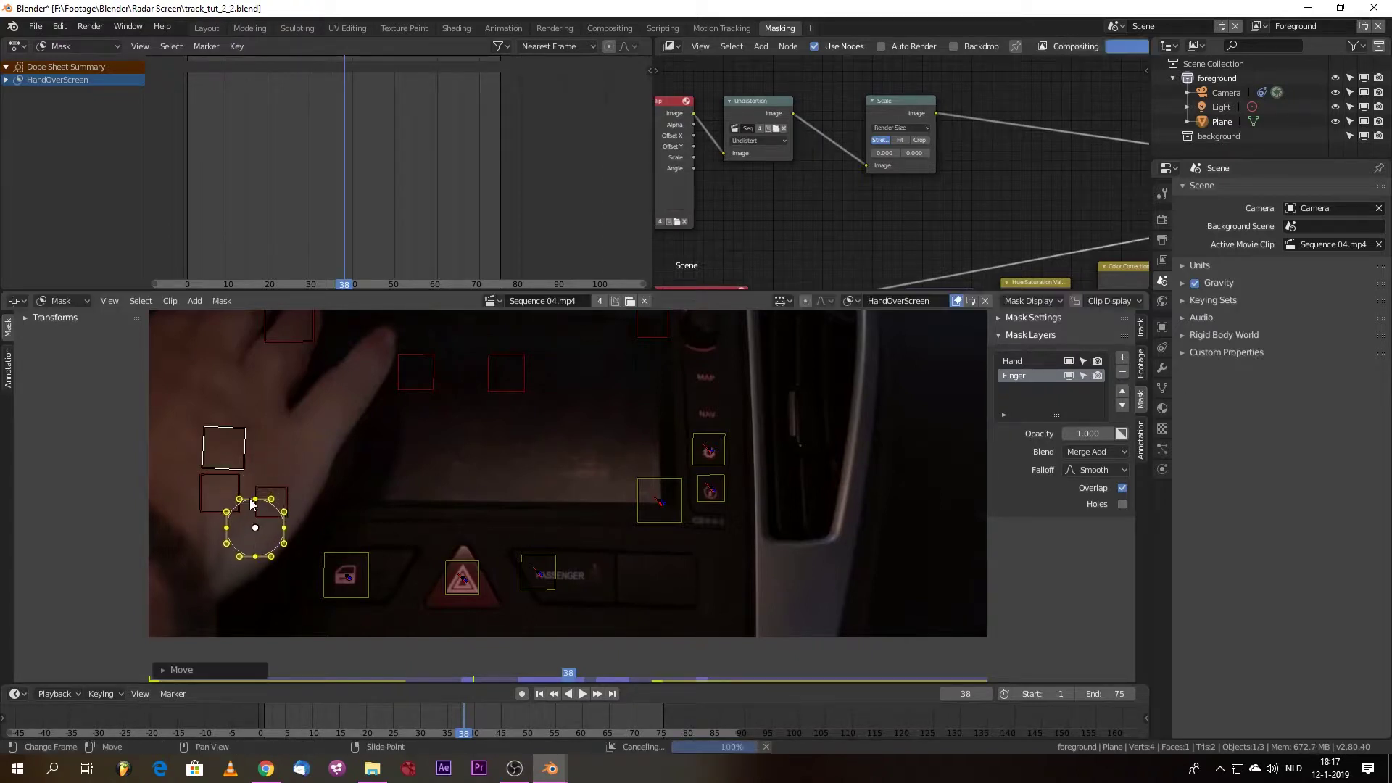
- Shape the circle's control points into a long oval following the outer edge of the hand from finger base to wrist
left_click_drag(250, 481, 284, 464)
right_click_drag(281, 459, 301, 443)
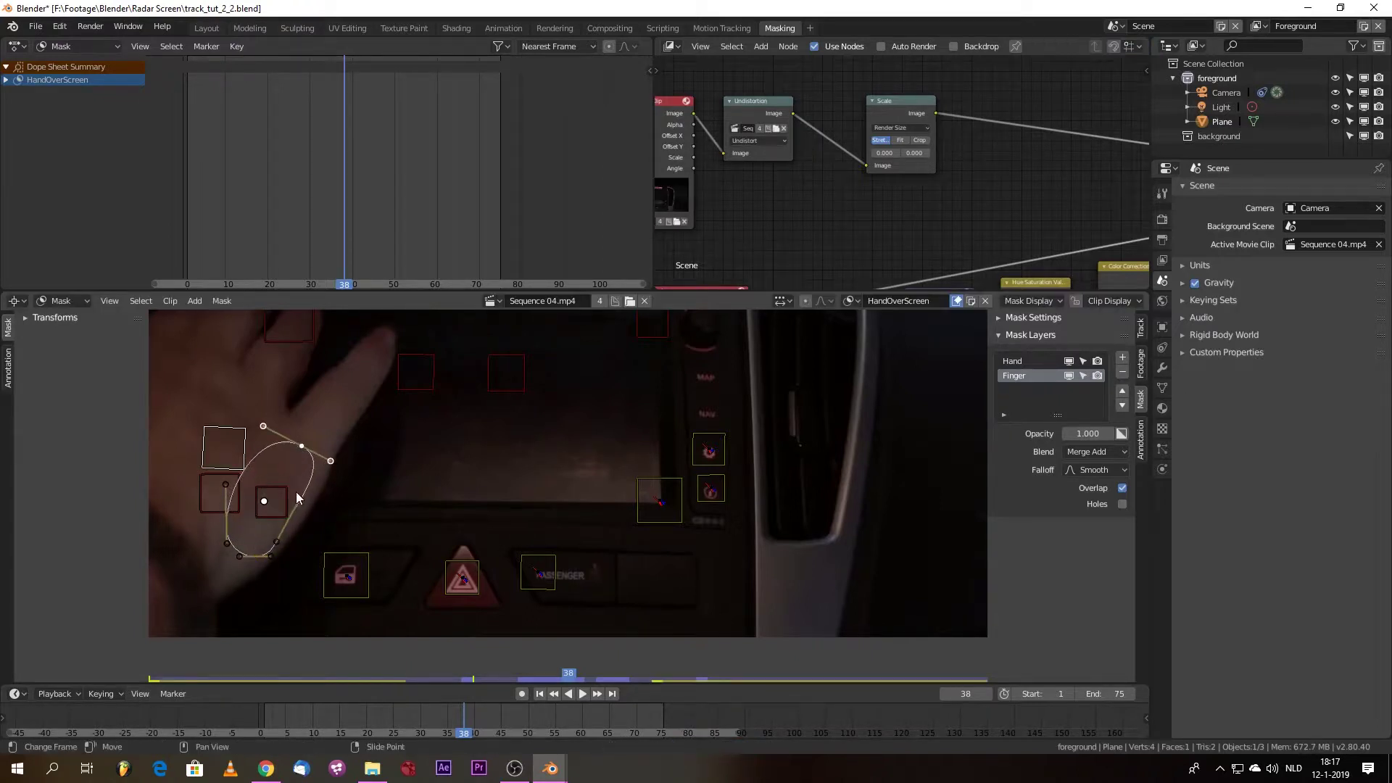
right_click_drag(301, 503, 297, 530)
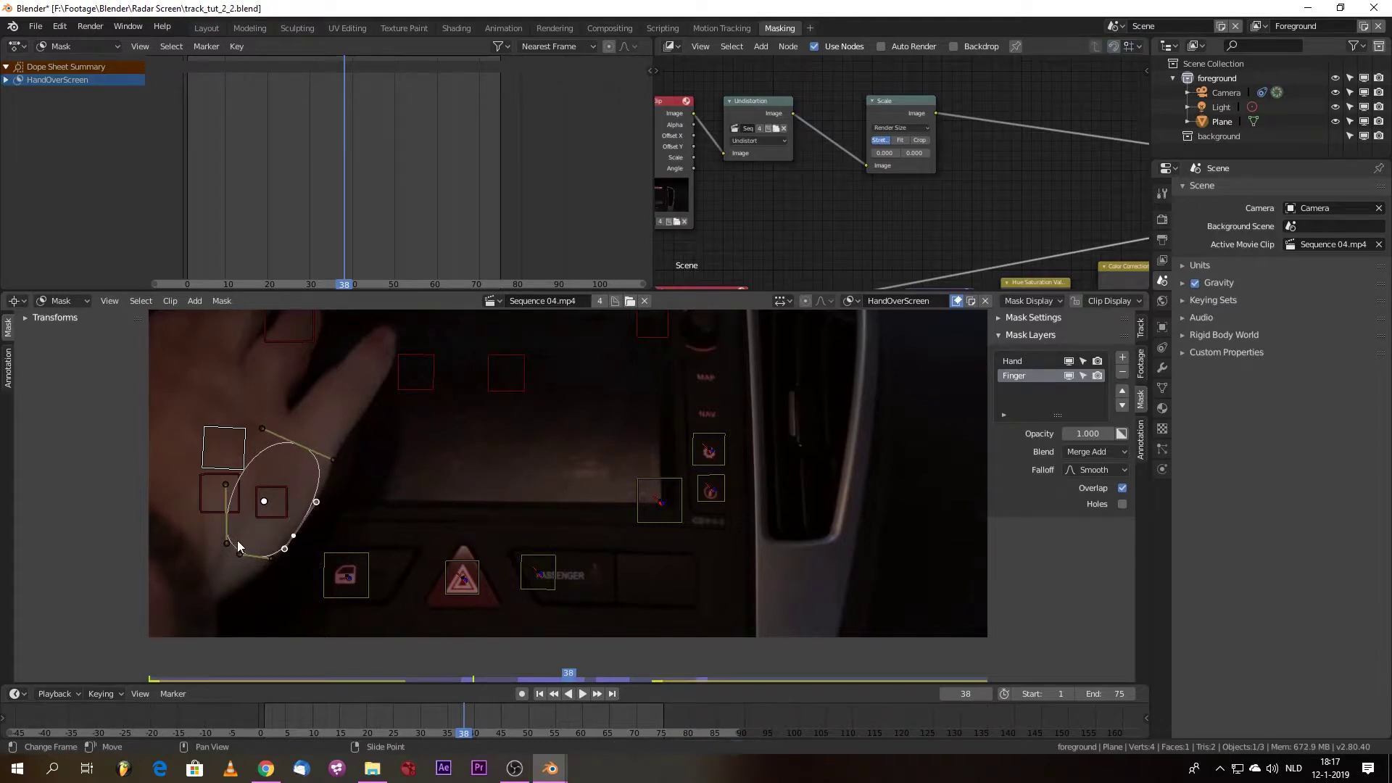
right_click_drag(217, 515, 221, 483)
right_click_drag(254, 554, 207, 574)
right_click_drag(301, 448, 341, 451)
- Select all points of the oval mask and expand its feather slightly, by about 1.2
key("a")
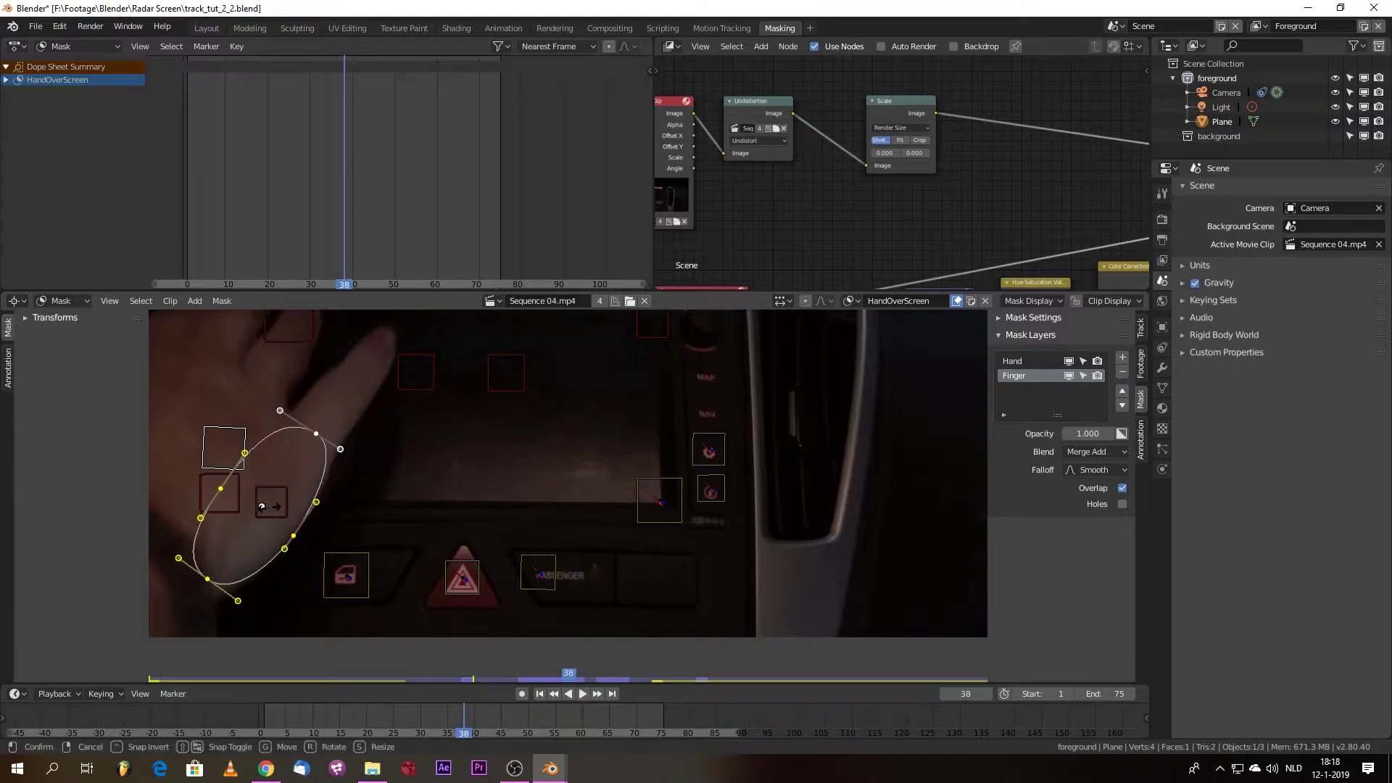
key("alt+s")
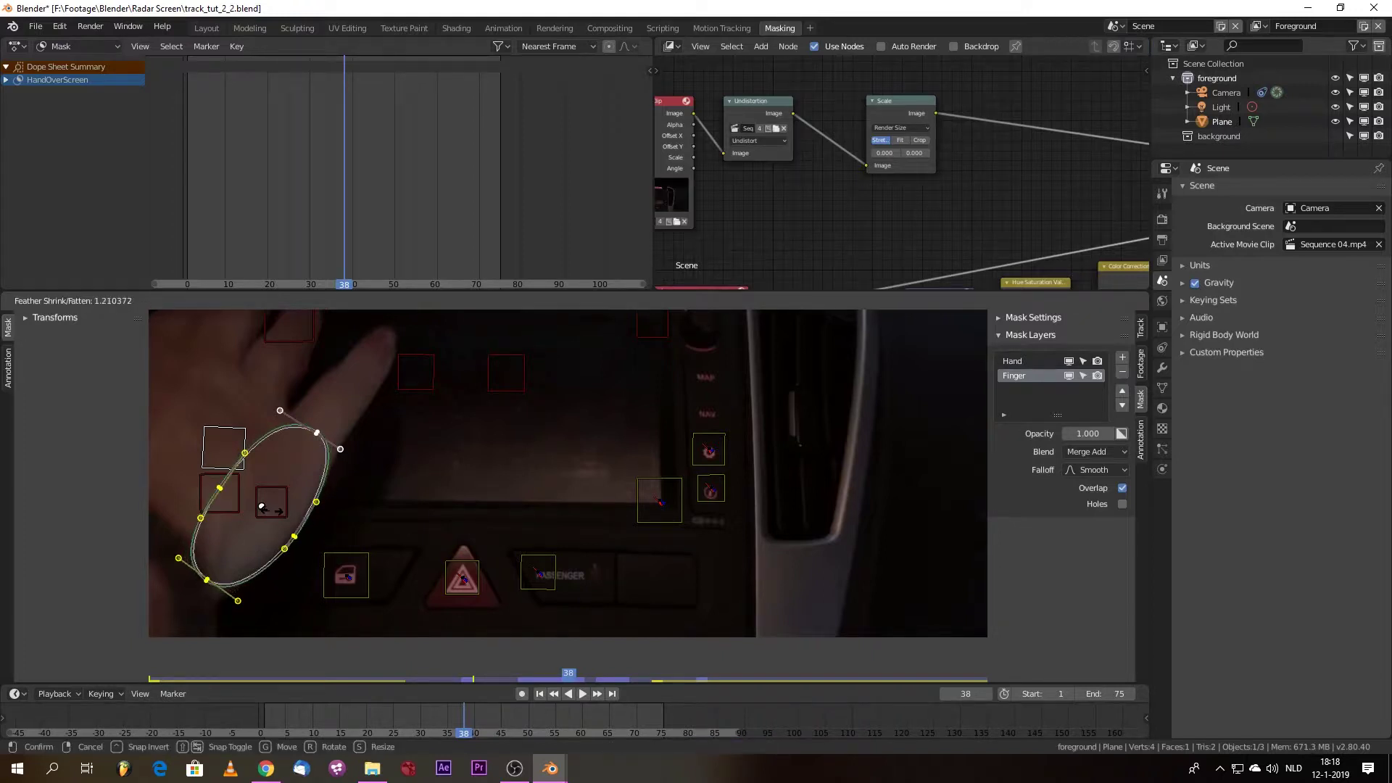
left_click(267, 509)
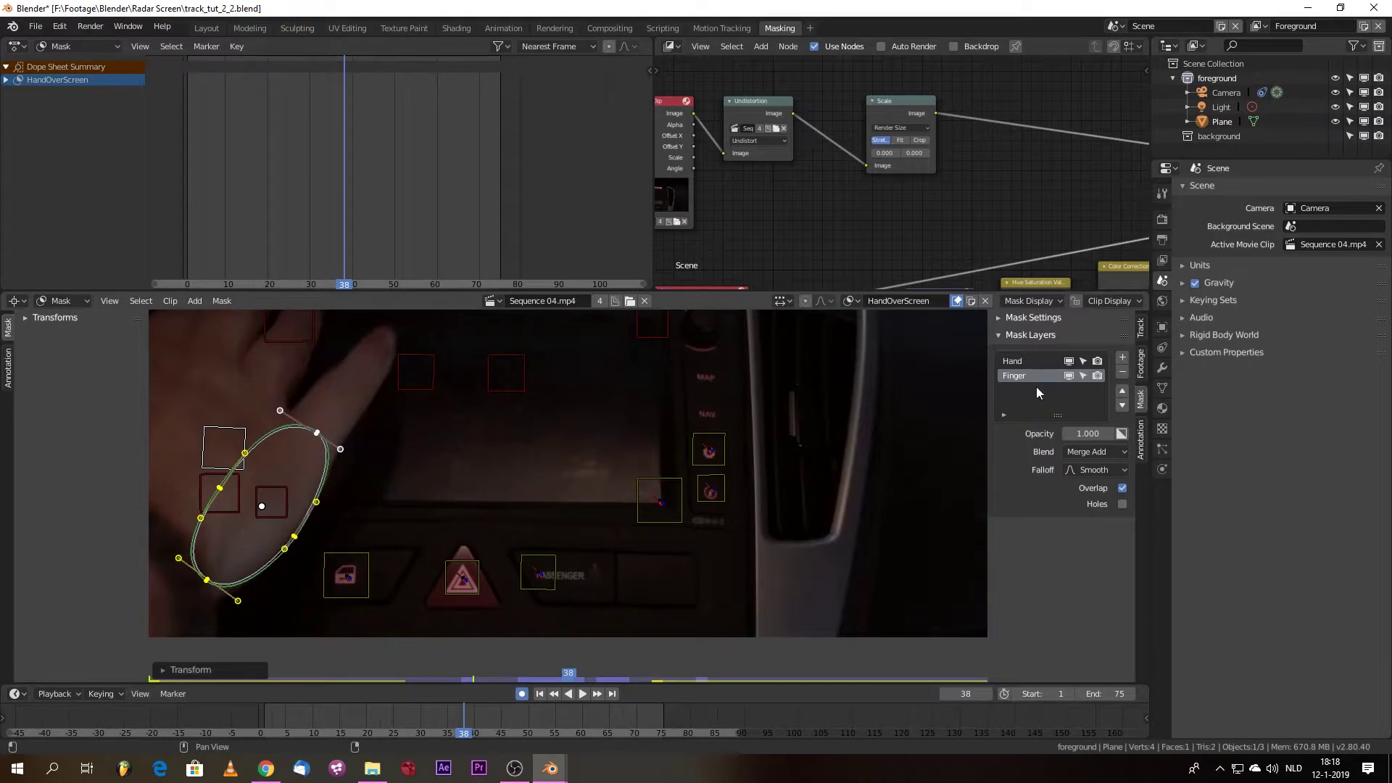
- Add a second circle on the Hand mask layer and move it to the base of the outstretched finger
left_click(1045, 363)
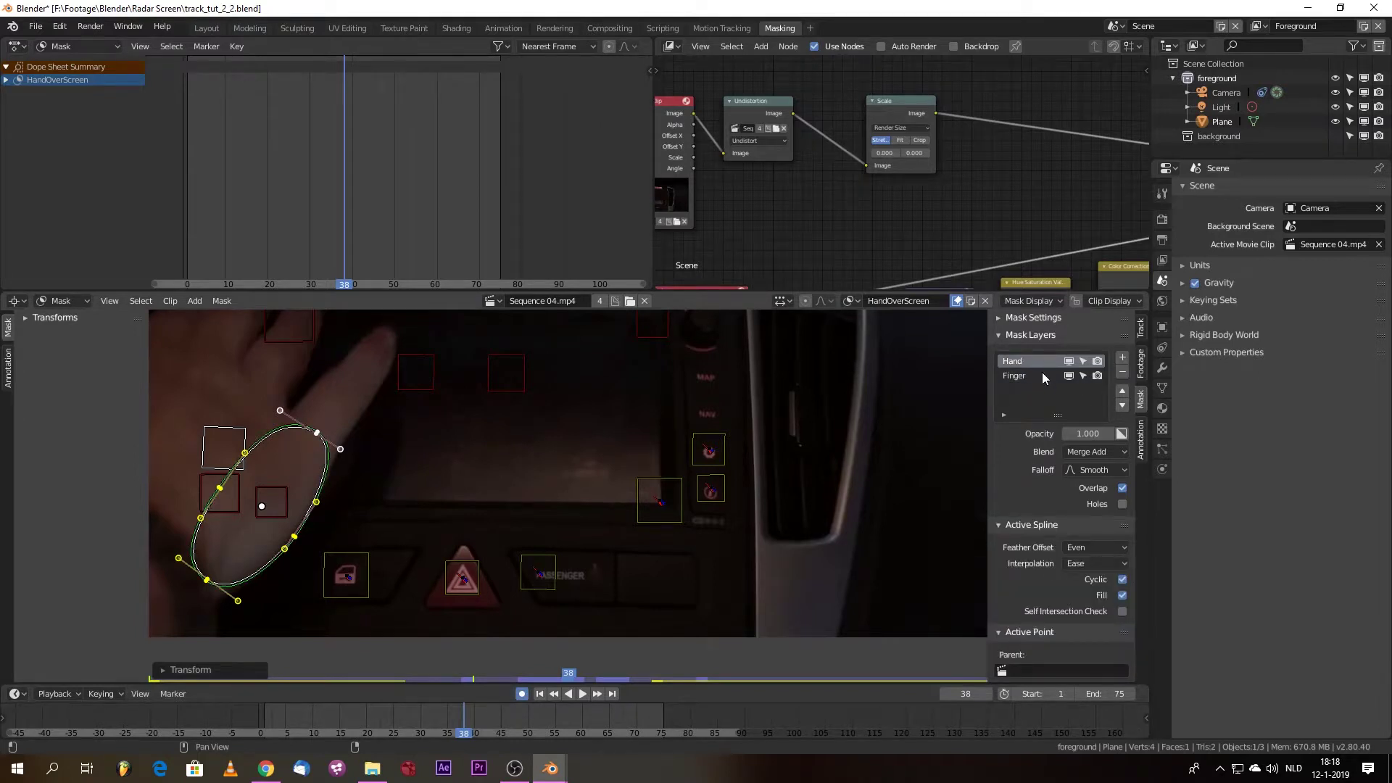
key("shift+a")
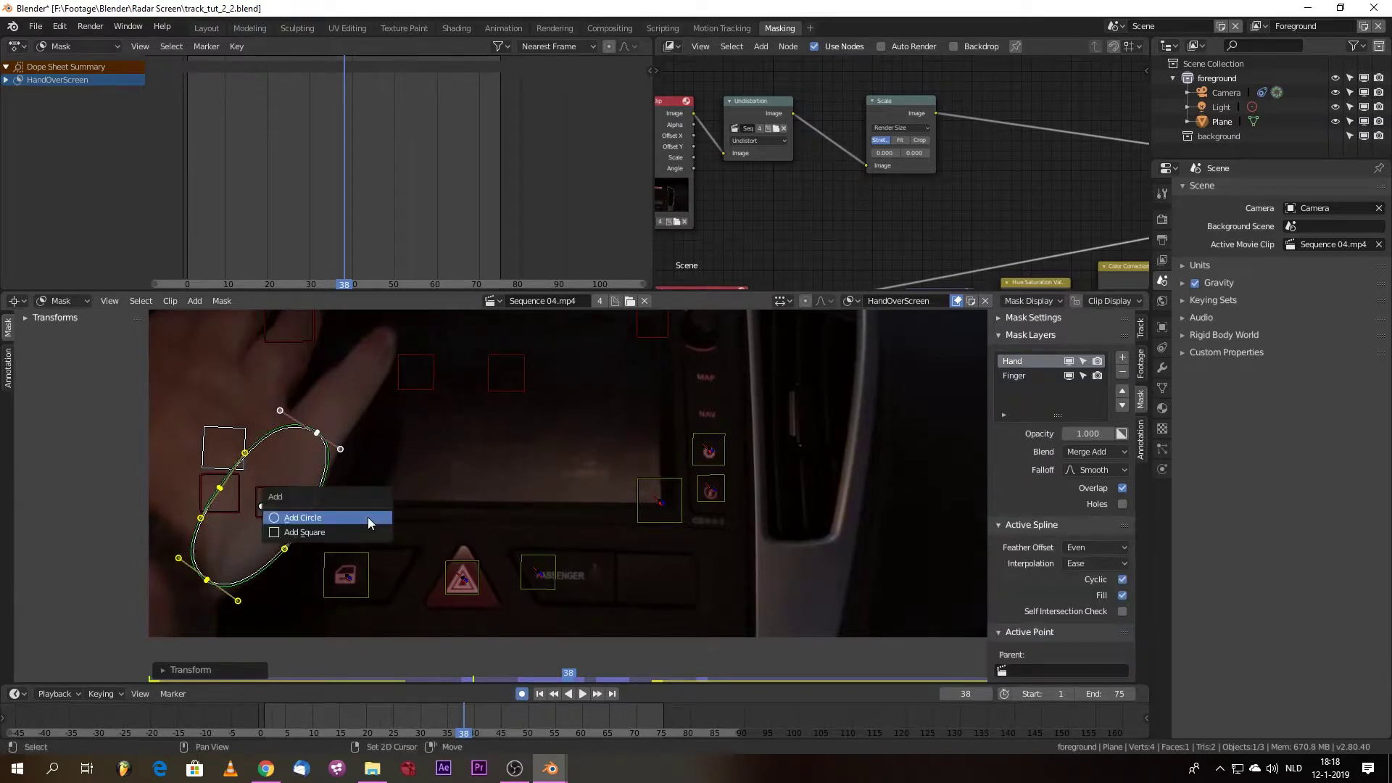
left_click(368, 517)
scroll(281, 582, "down", 1)
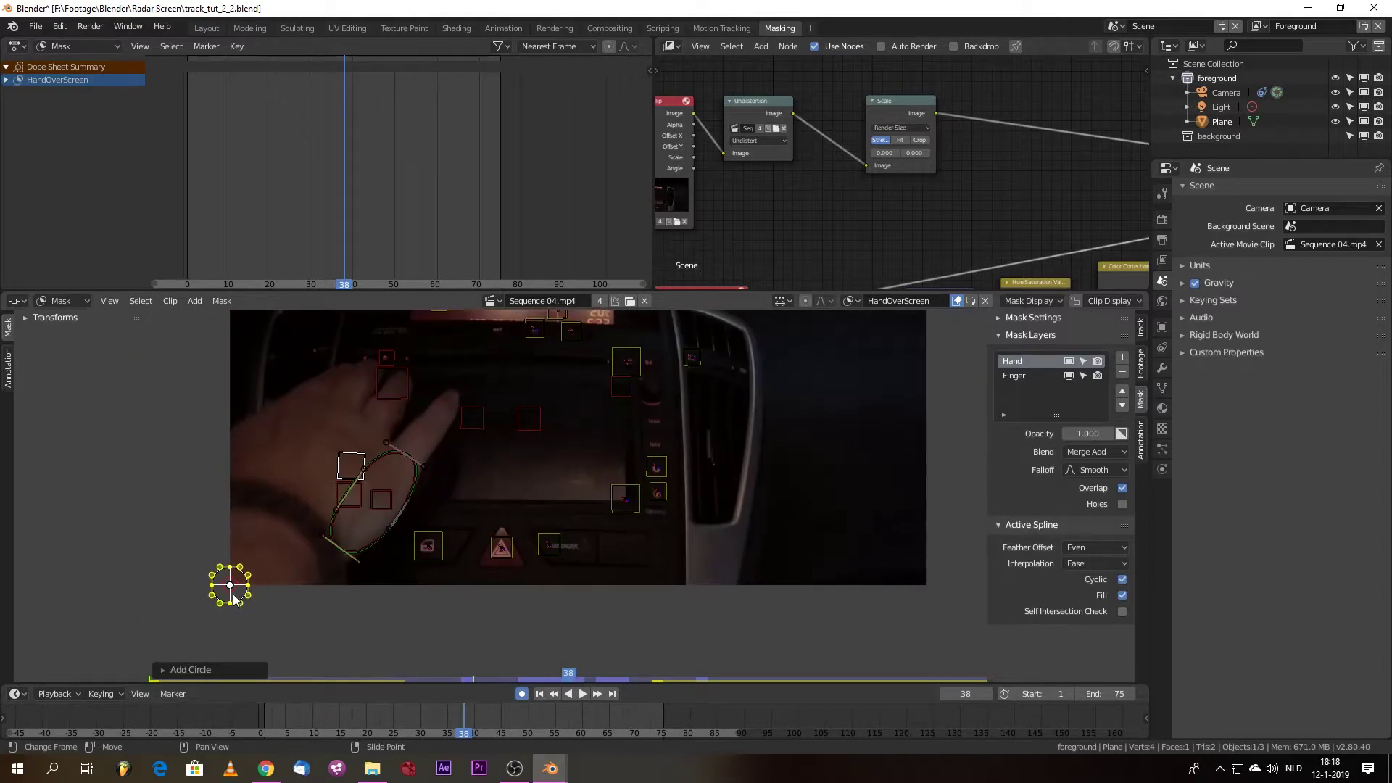
key("g")
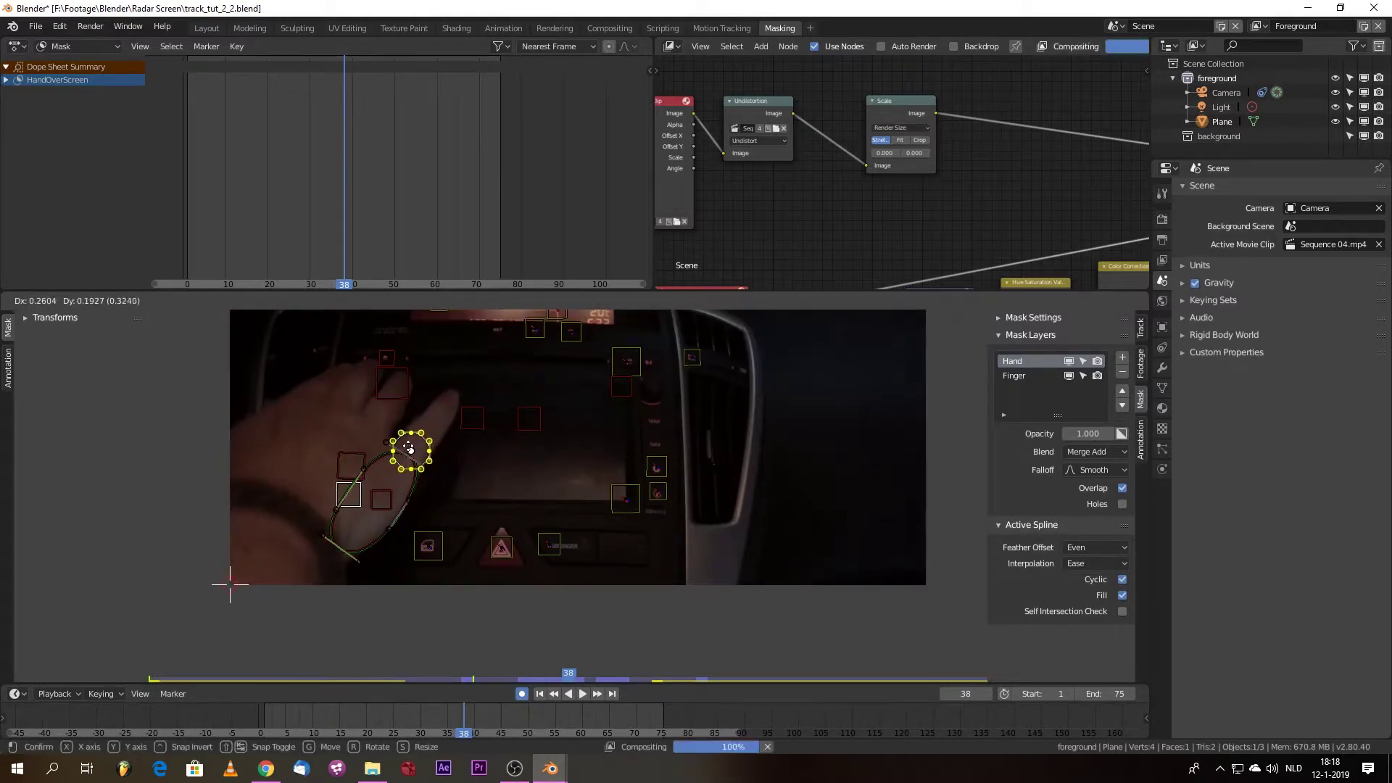
left_click(408, 448)
scroll(408, 446, "up", 4)
scroll(408, 446, "down", 2)
middle_click_drag(533, 566, 549, 658)
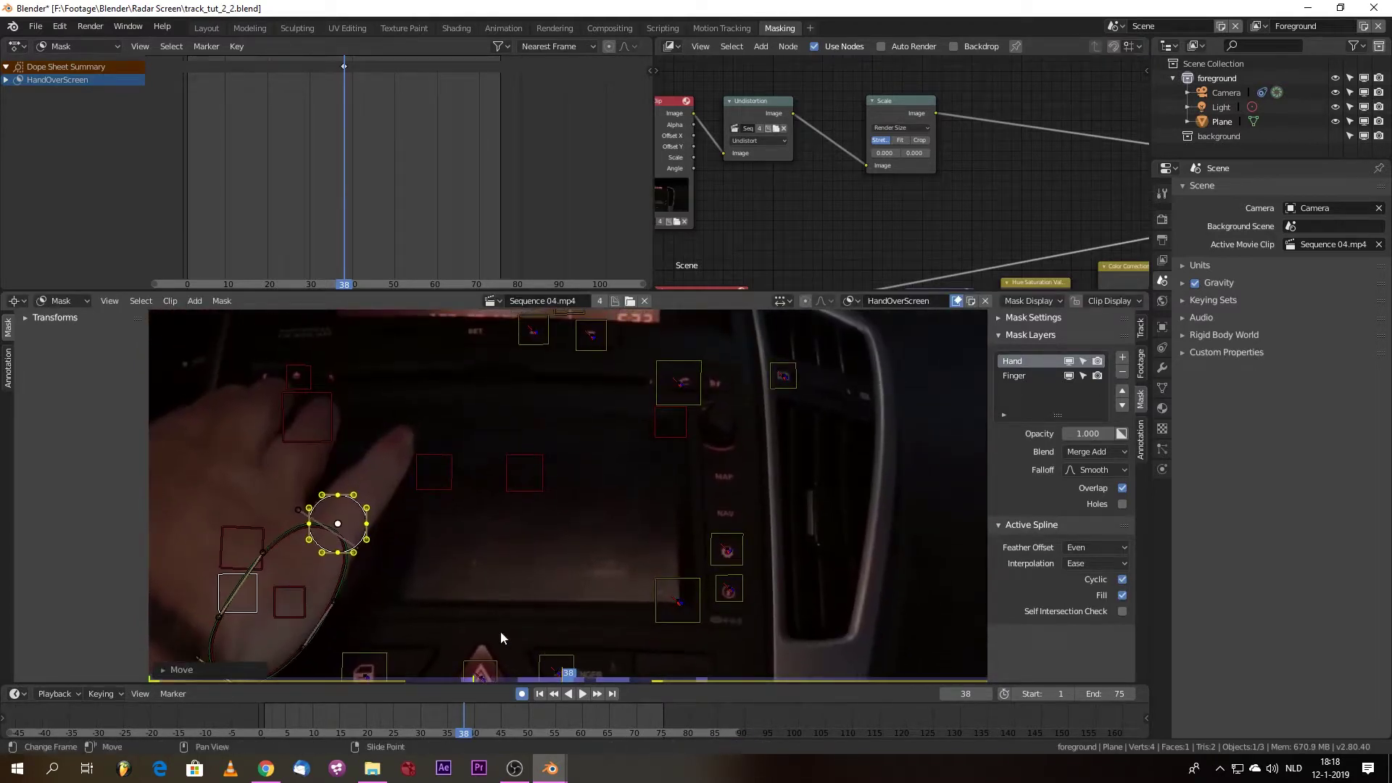
- Stretch the second circle's control points into a long oval running along the outstretched finger
left_click_drag(339, 496, 405, 439)
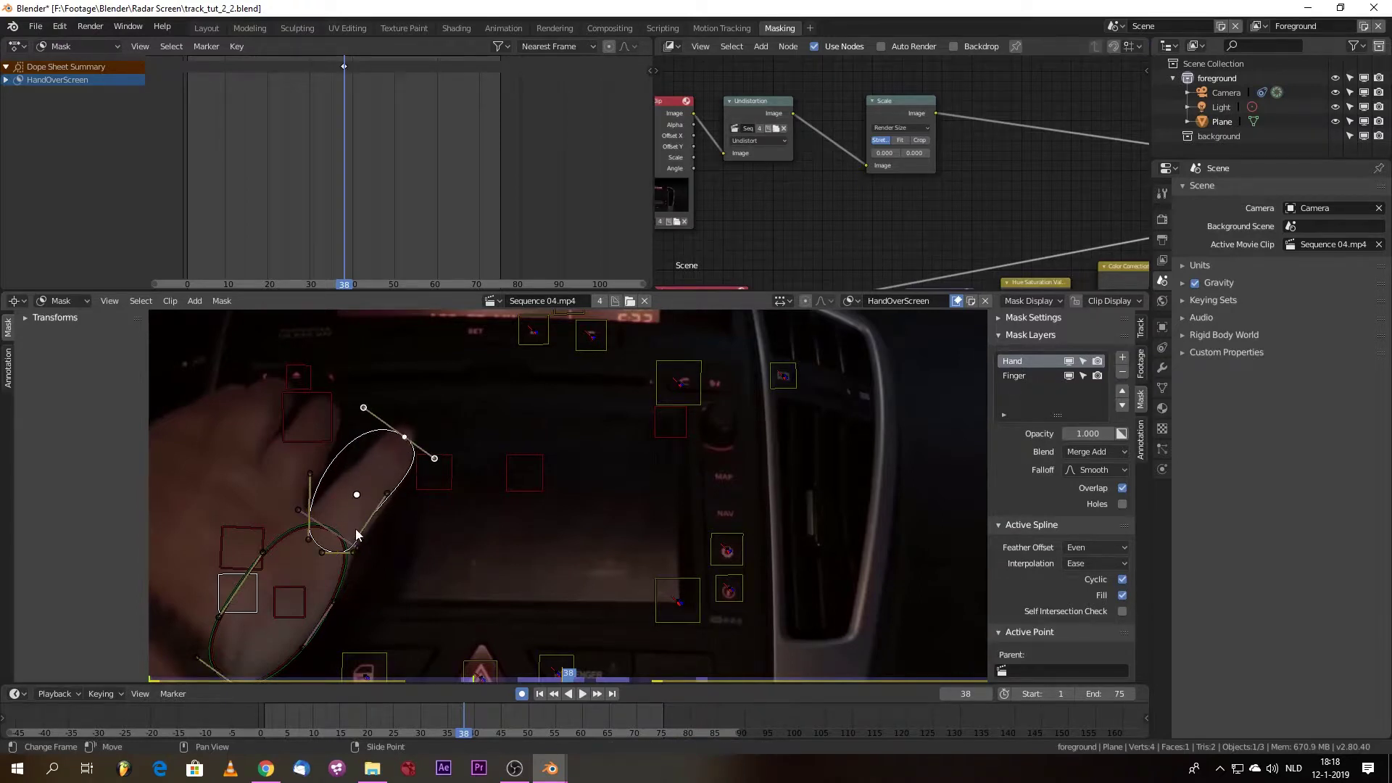
left_click(382, 495, "ctrl")
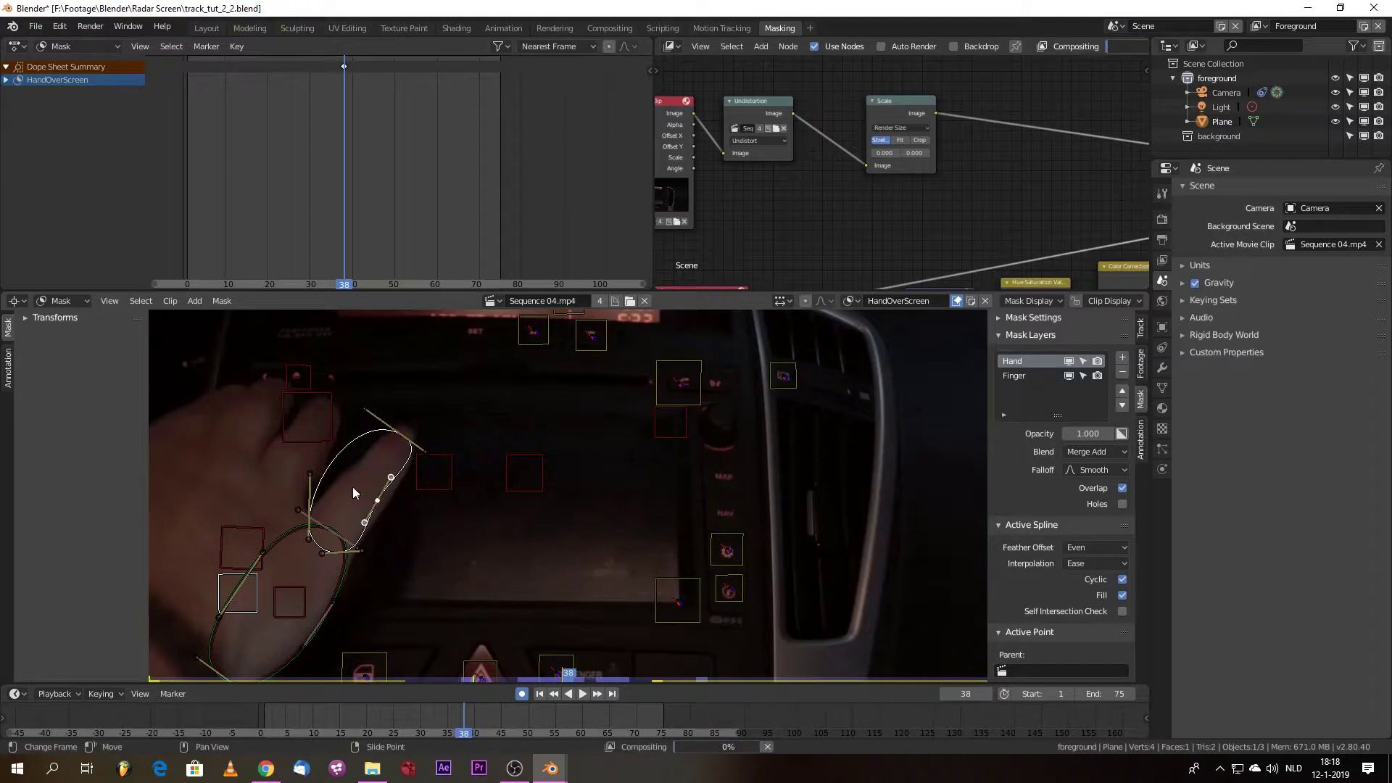
left_click(330, 485, "ctrl")
mouse_move(331, 491)
left_mouse_down()
mouse_move(356, 487)
mouse_move(319, 503)
mouse_move(332, 491)
left_mouse_up()
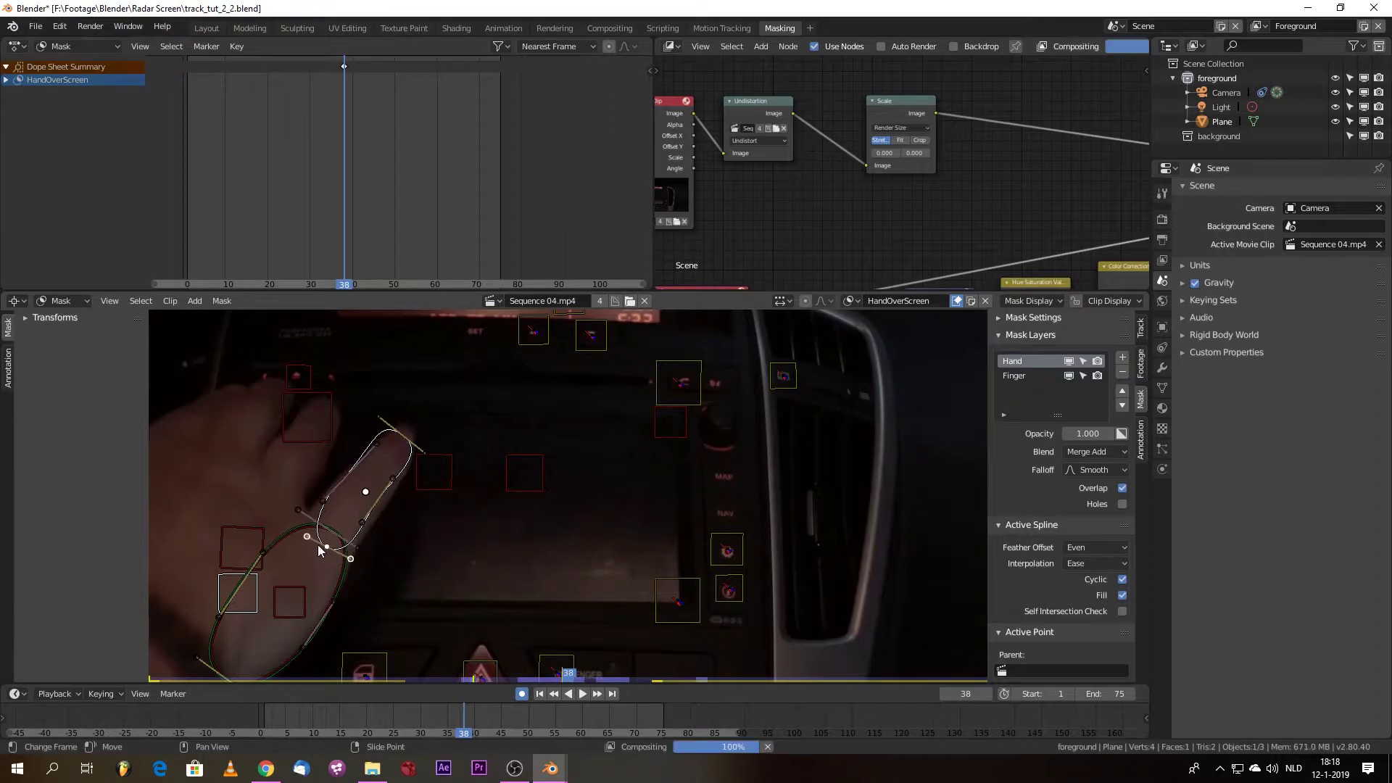
- Align the finger oval's tip point with the fingertip and shorten its handles to narrow the curve there
scroll(380, 536, "up", 1)
scroll(380, 537, "up", 1)
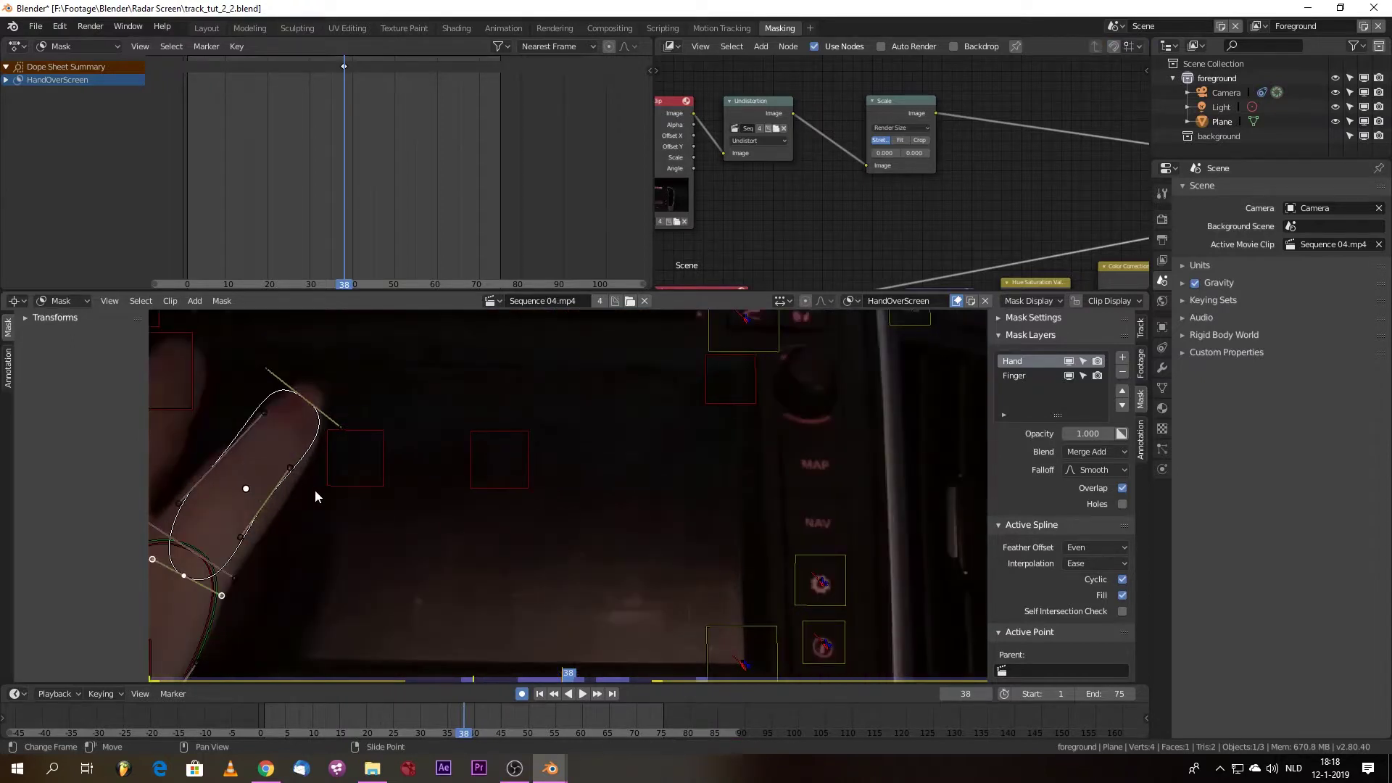
left_click_drag(262, 510, 312, 406)
right_click_drag(268, 362, 289, 385)
right_click_drag(361, 417, 345, 419)
left_click_drag(317, 403, 315, 398)
- Adjust the finger oval's side points and handles so the outline follows both edges of the finger
left_click(218, 460, "ctrl")
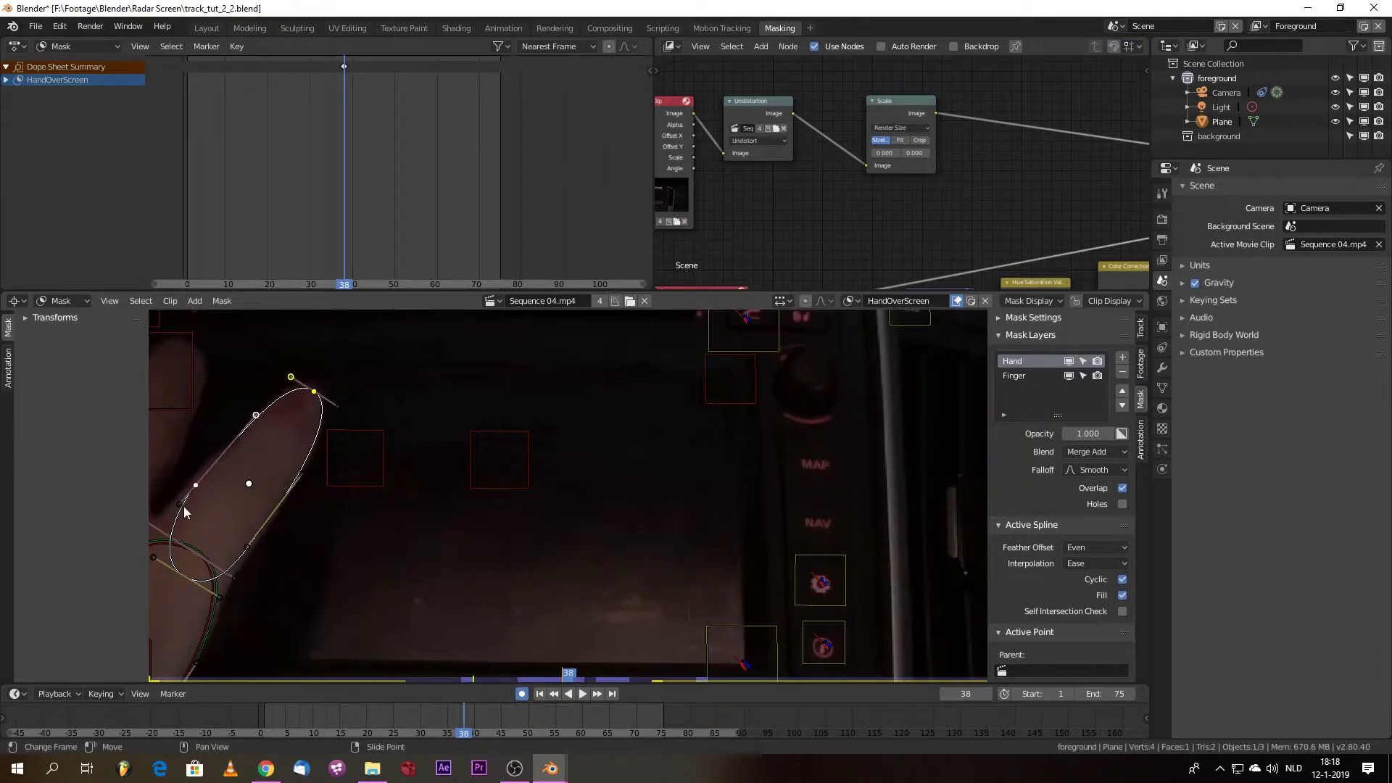
left_click(194, 487)
left_click_drag(193, 490, 176, 508)
left_click_drag(246, 549, 244, 553)
right_click_drag(271, 513, 252, 542)
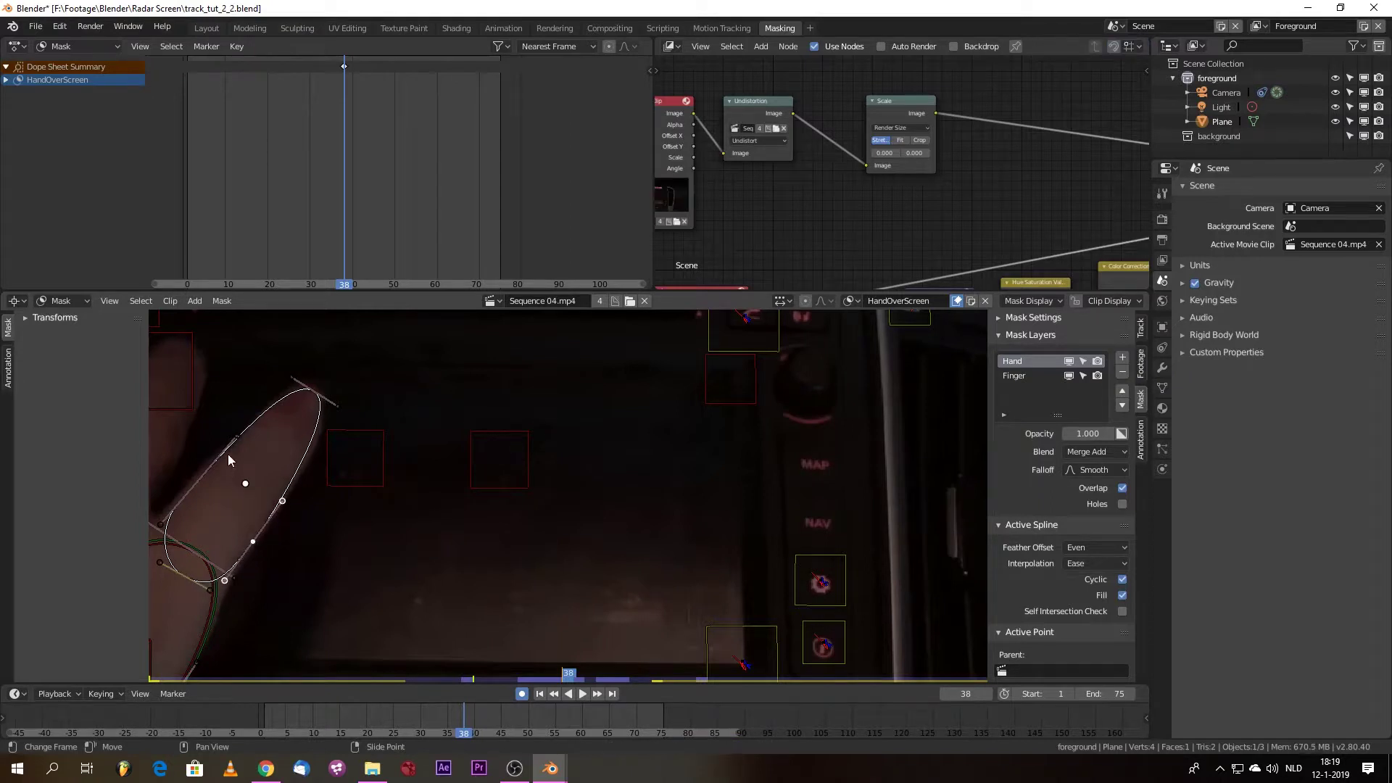
right_click_drag(216, 458, 219, 461)
- Extend the hand oval's side handles up to the finger base so its outline meets the finger oval
scroll(245, 601, "down", 1)
right_click(273, 617)
right_click(273, 632)
right_click_drag(273, 632, 313, 556)
right_click_drag(185, 565, 268, 499)
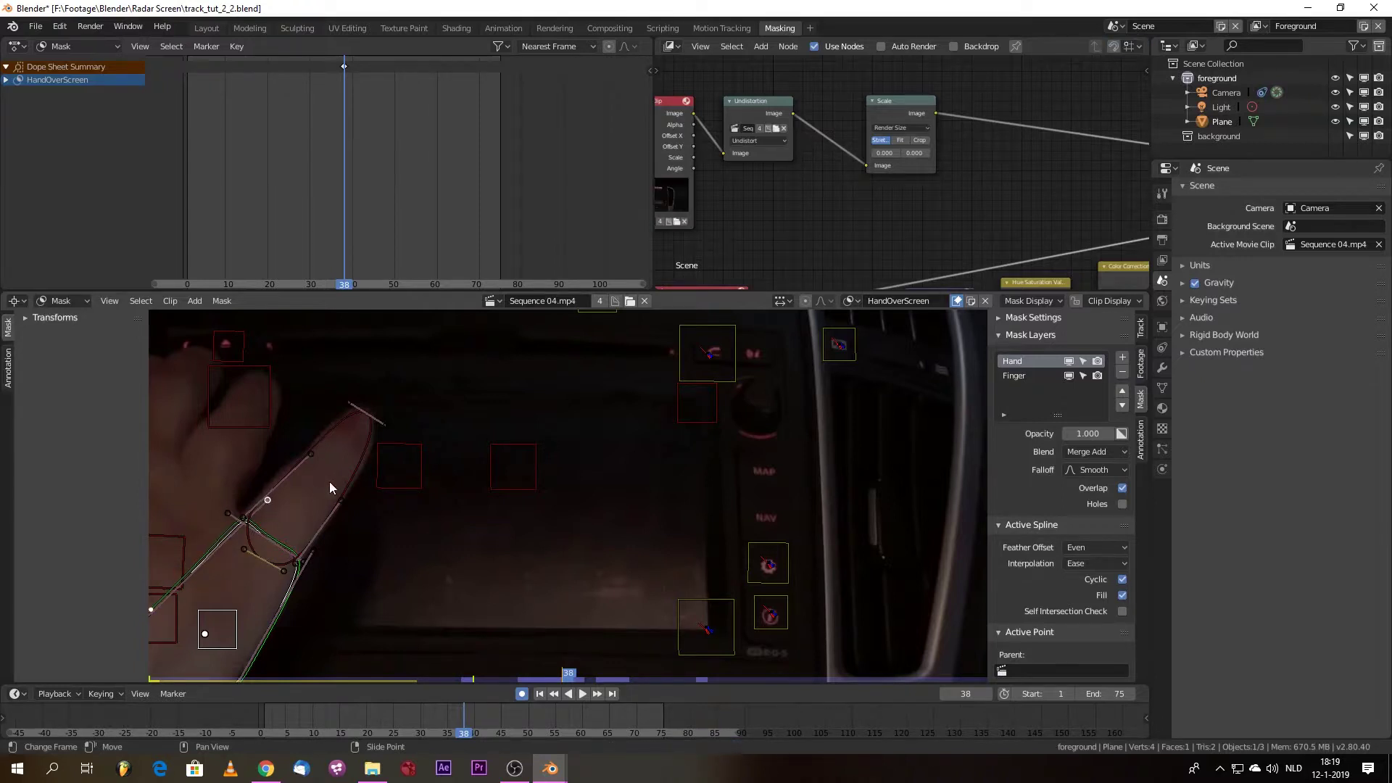
- Check which mask layer holds the finger oval by switching between Hand and Finger and toggling their selectability
left_click(1015, 375)
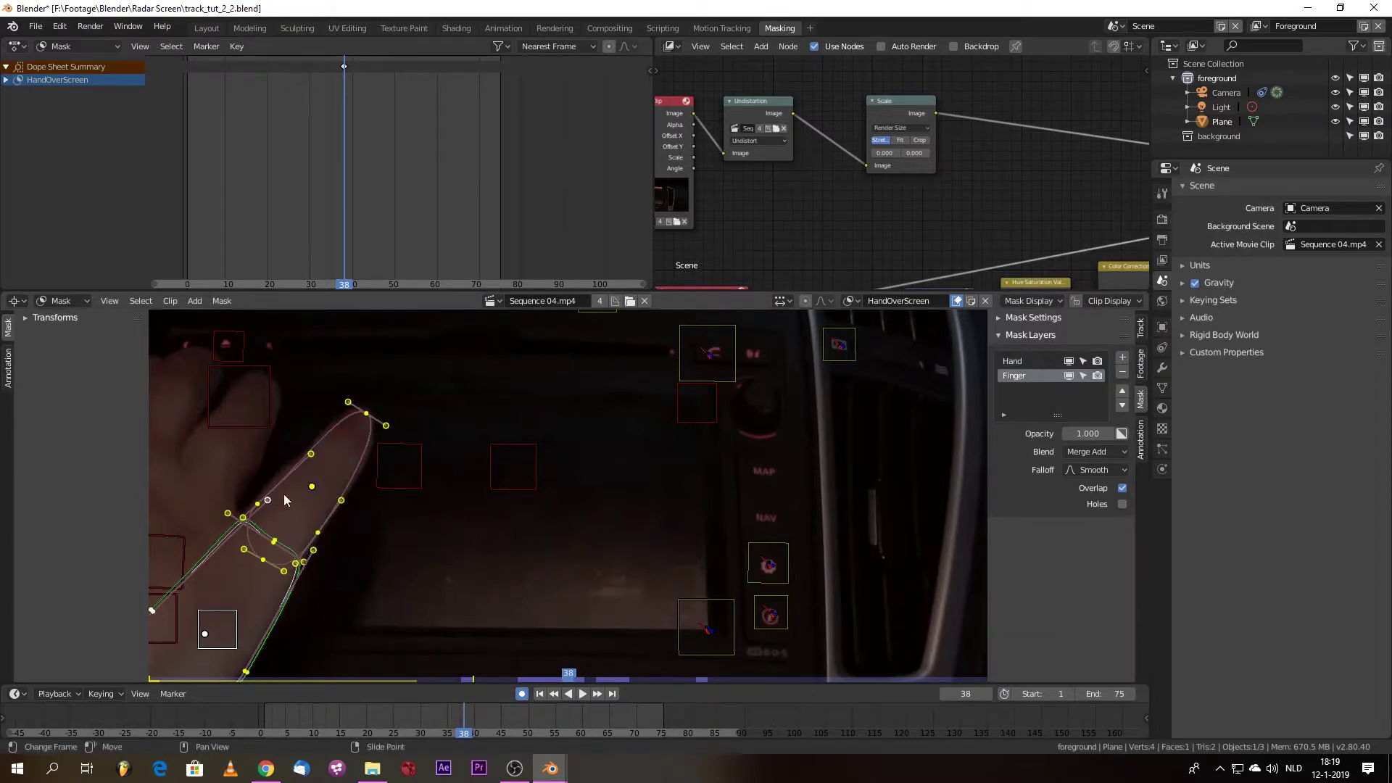
left_click(1083, 361)
left_click(314, 508)
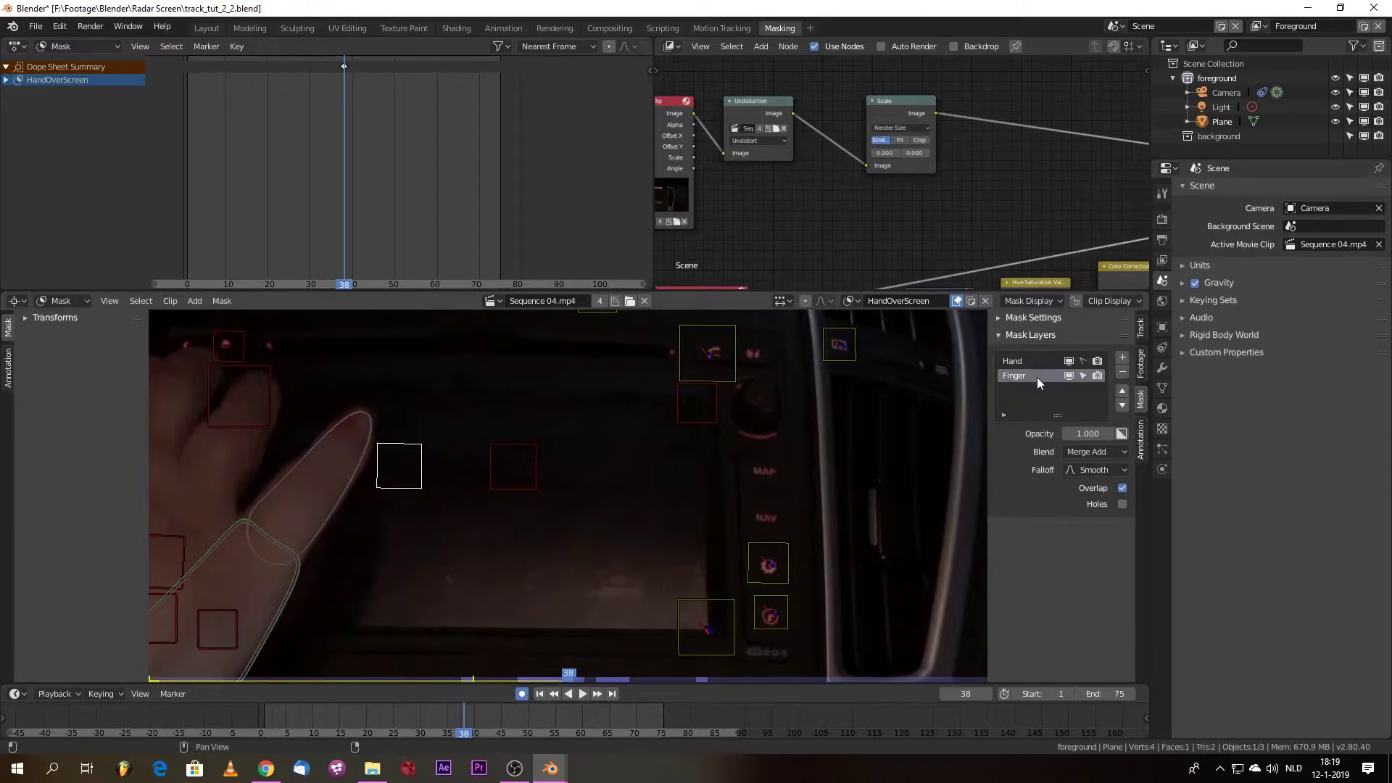
left_click(1085, 375)
left_click(1086, 361)
key("a")
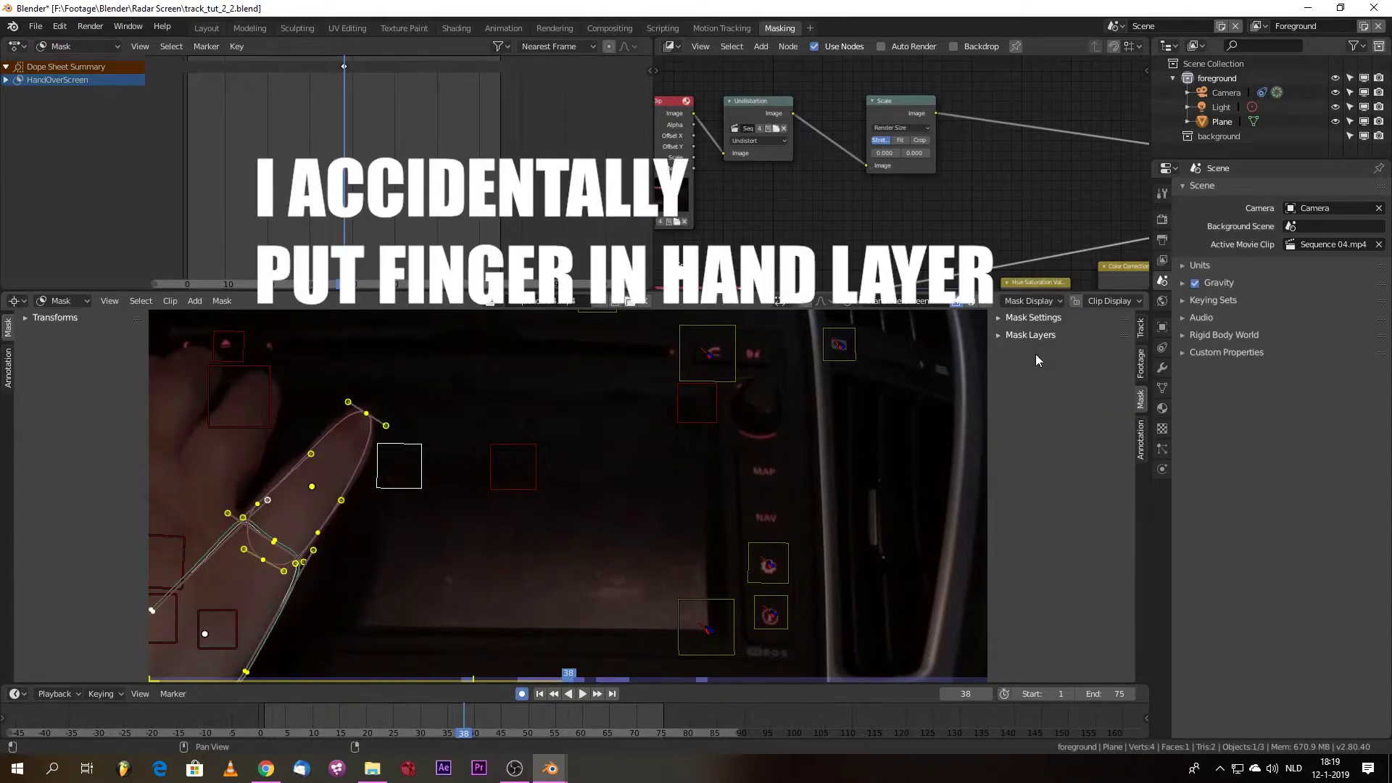
left_click(999, 336)
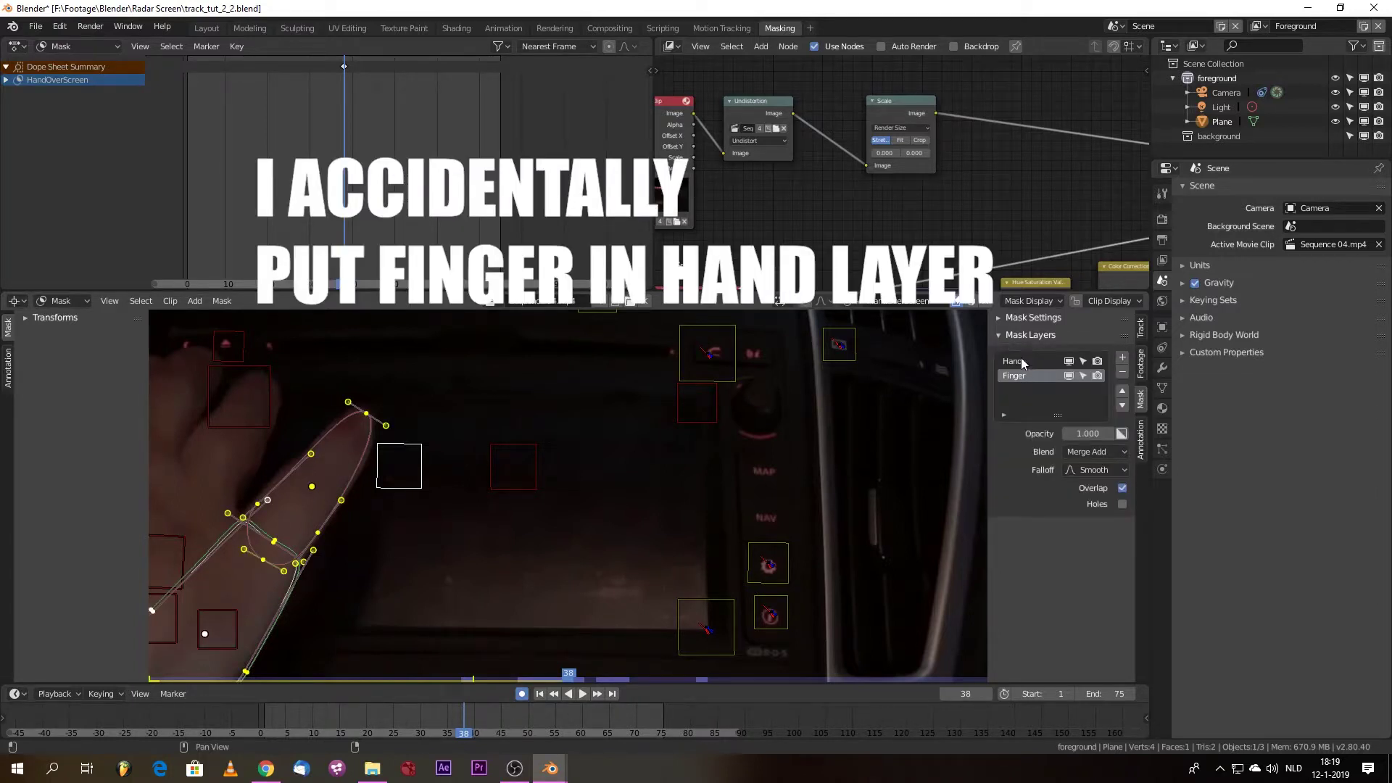
left_click(1023, 362)
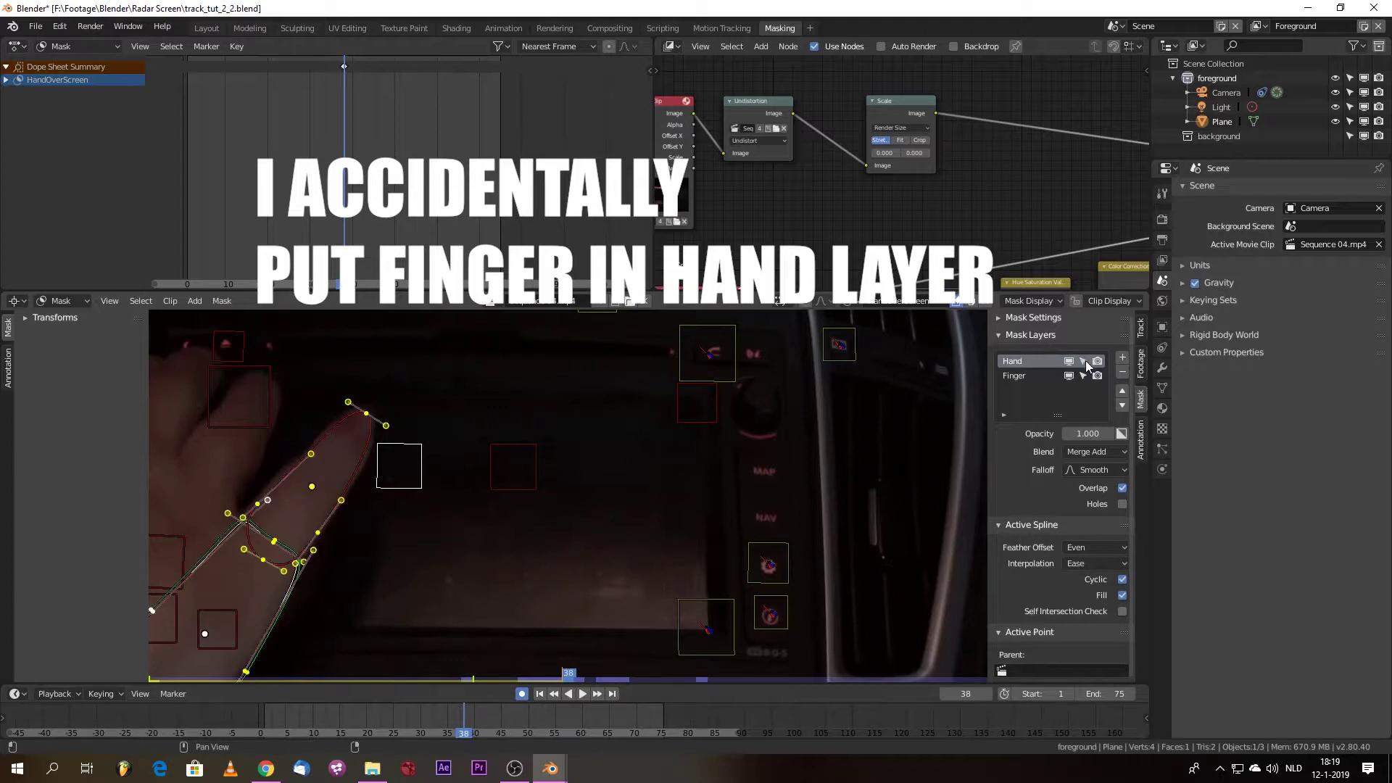
left_click(1020, 376)
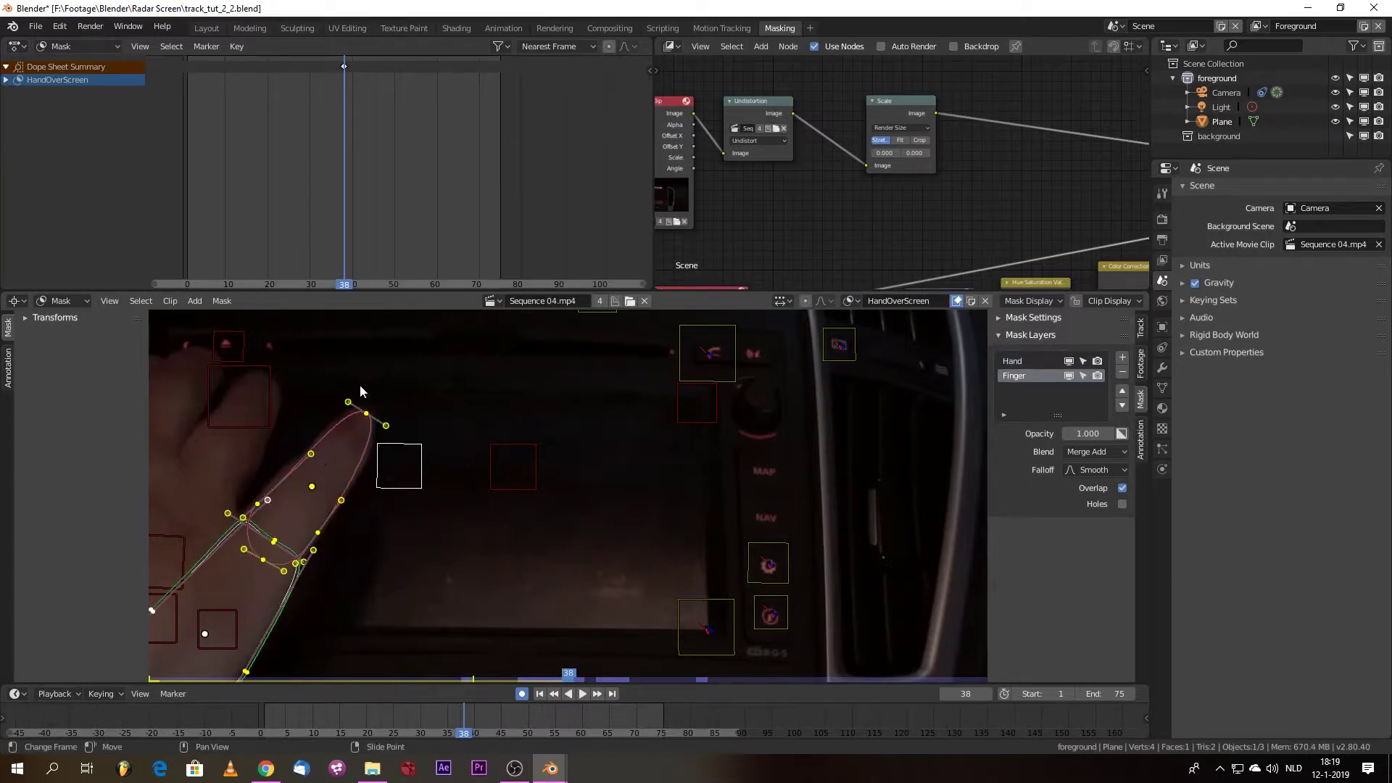
left_click_drag(313, 381, 338, 449)
key("ctrl+z")
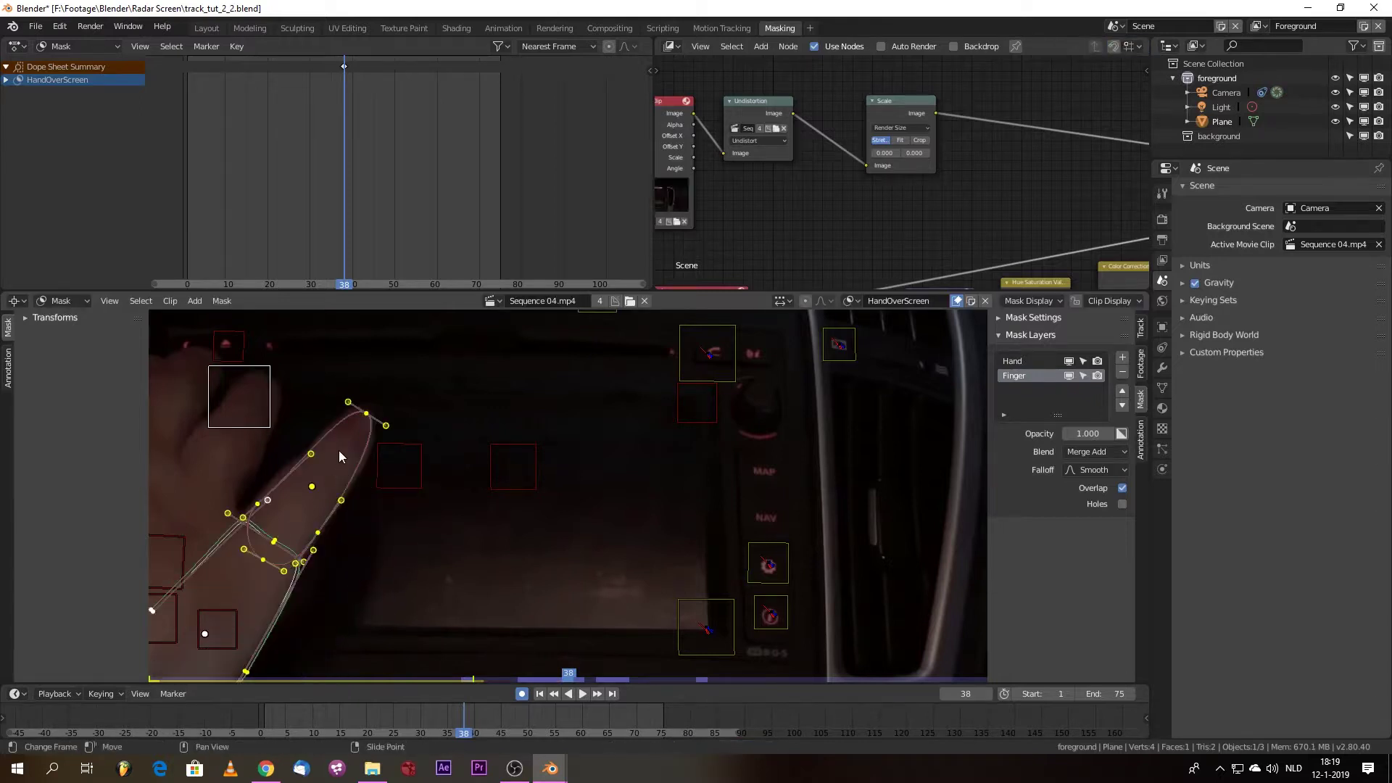
left_click(1016, 365)
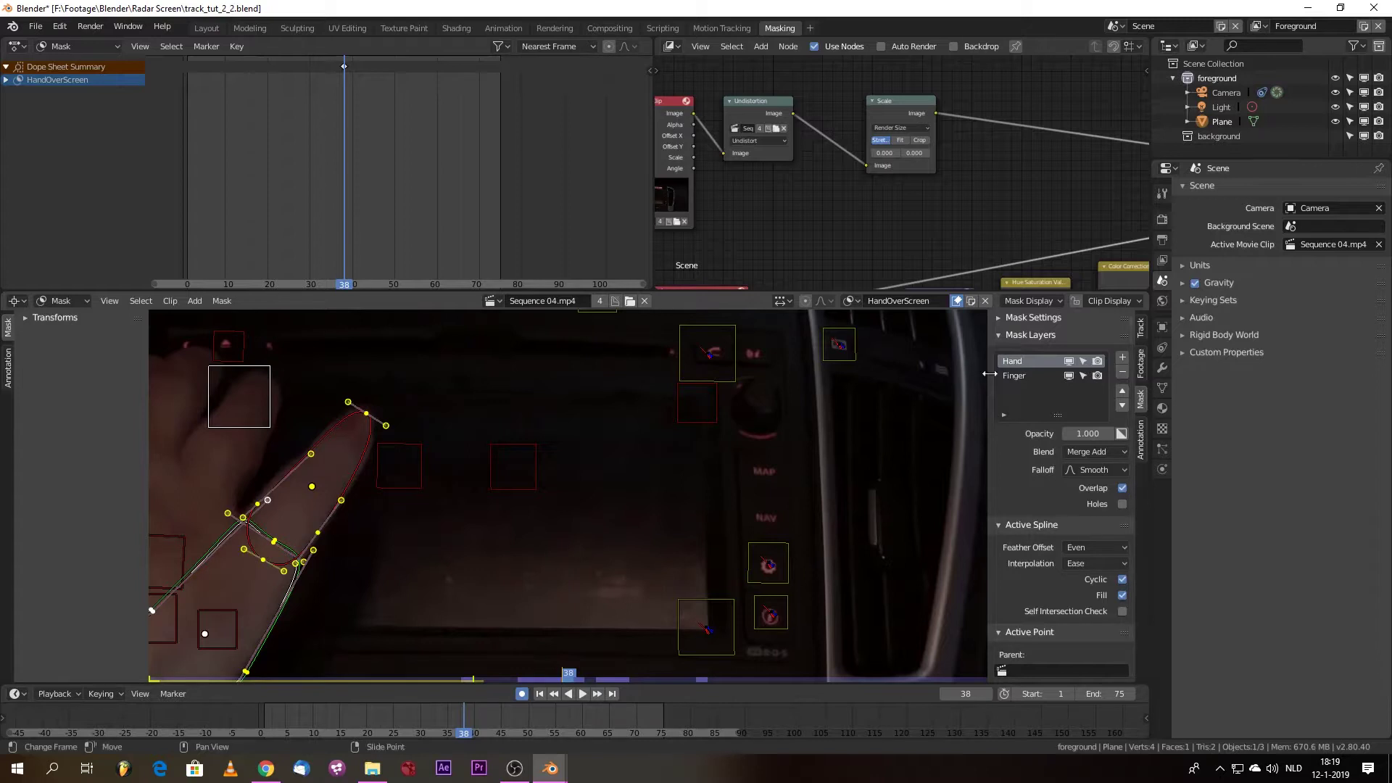
left_click(1006, 376)
left_click(1020, 364)
- Try to select only the finger oval's control points on the Hand mask layer
left_click(366, 415)
right_click(292, 470)
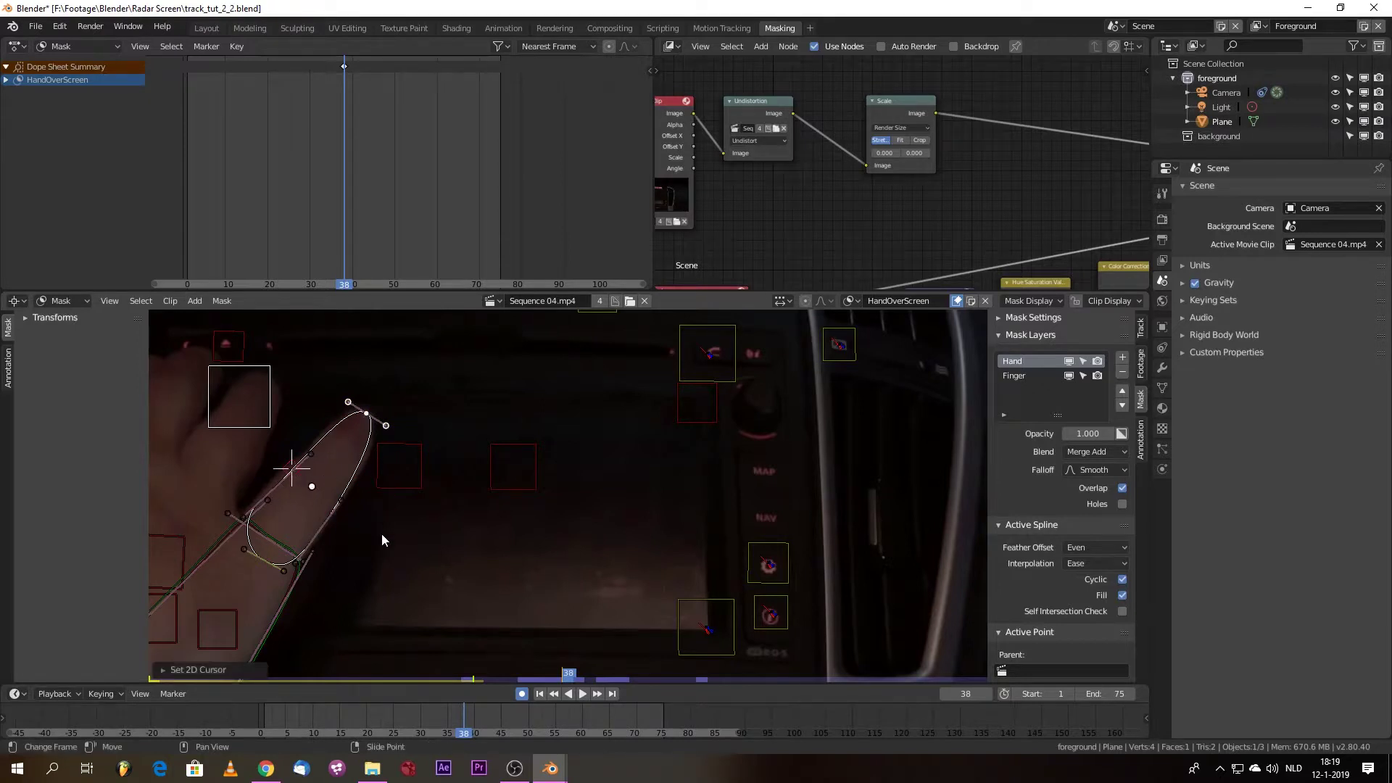
key("b")
left_click_drag(421, 541, 277, 392)
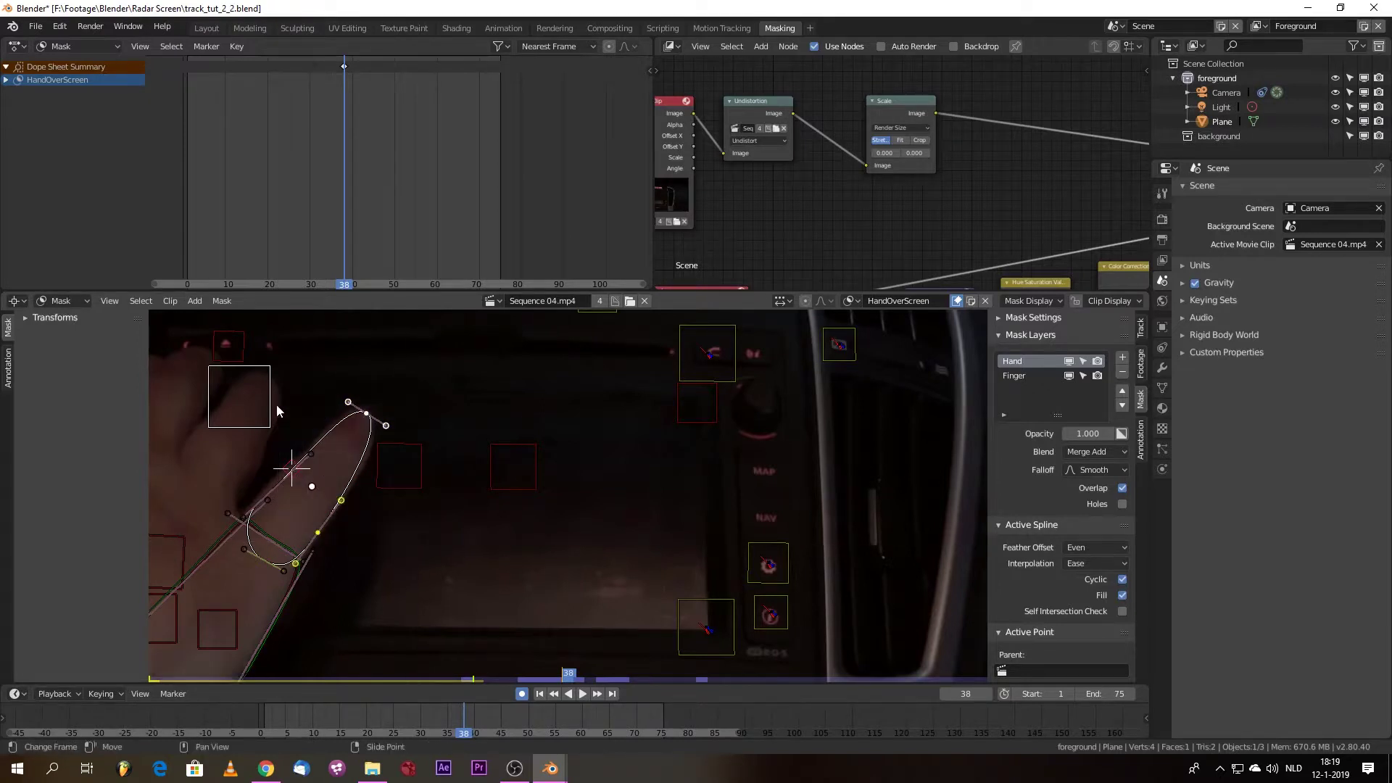
right_click(256, 559)
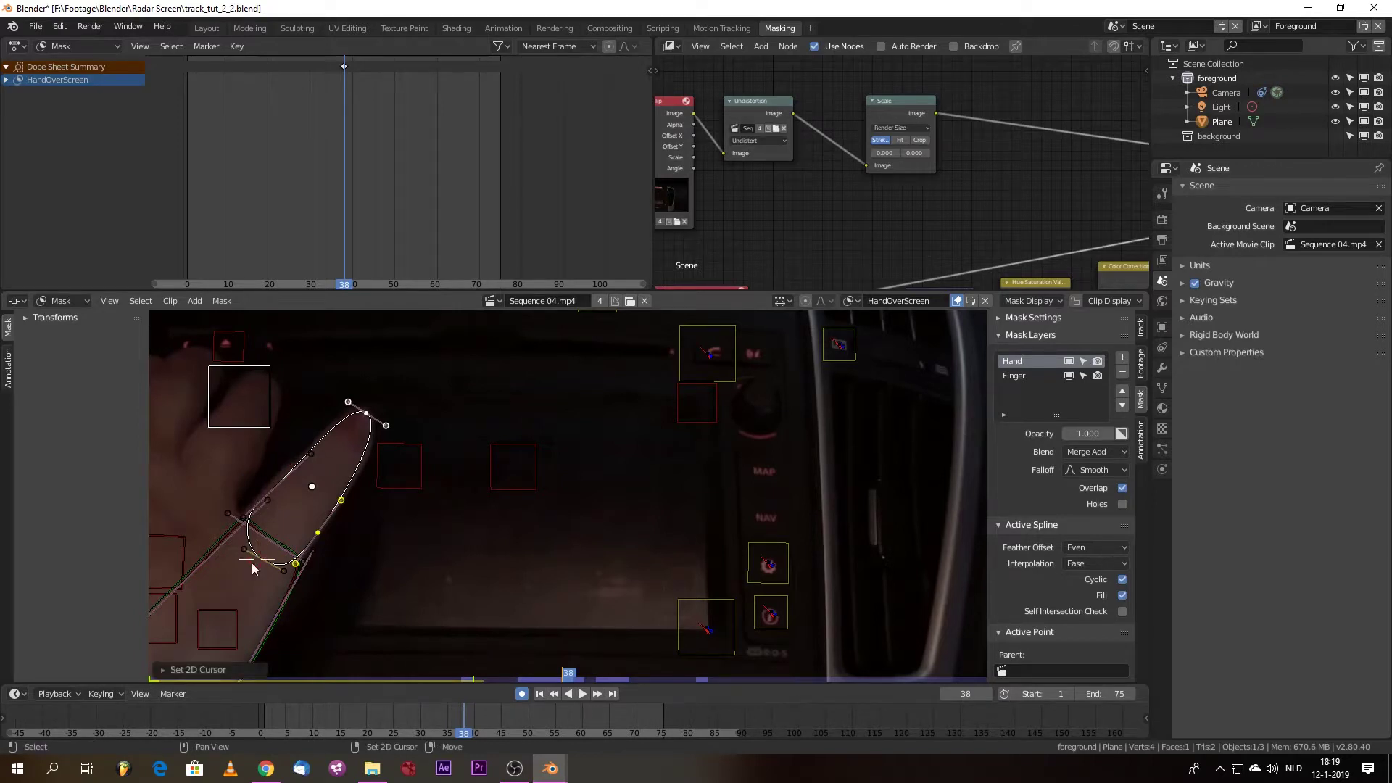
left_click(256, 559)
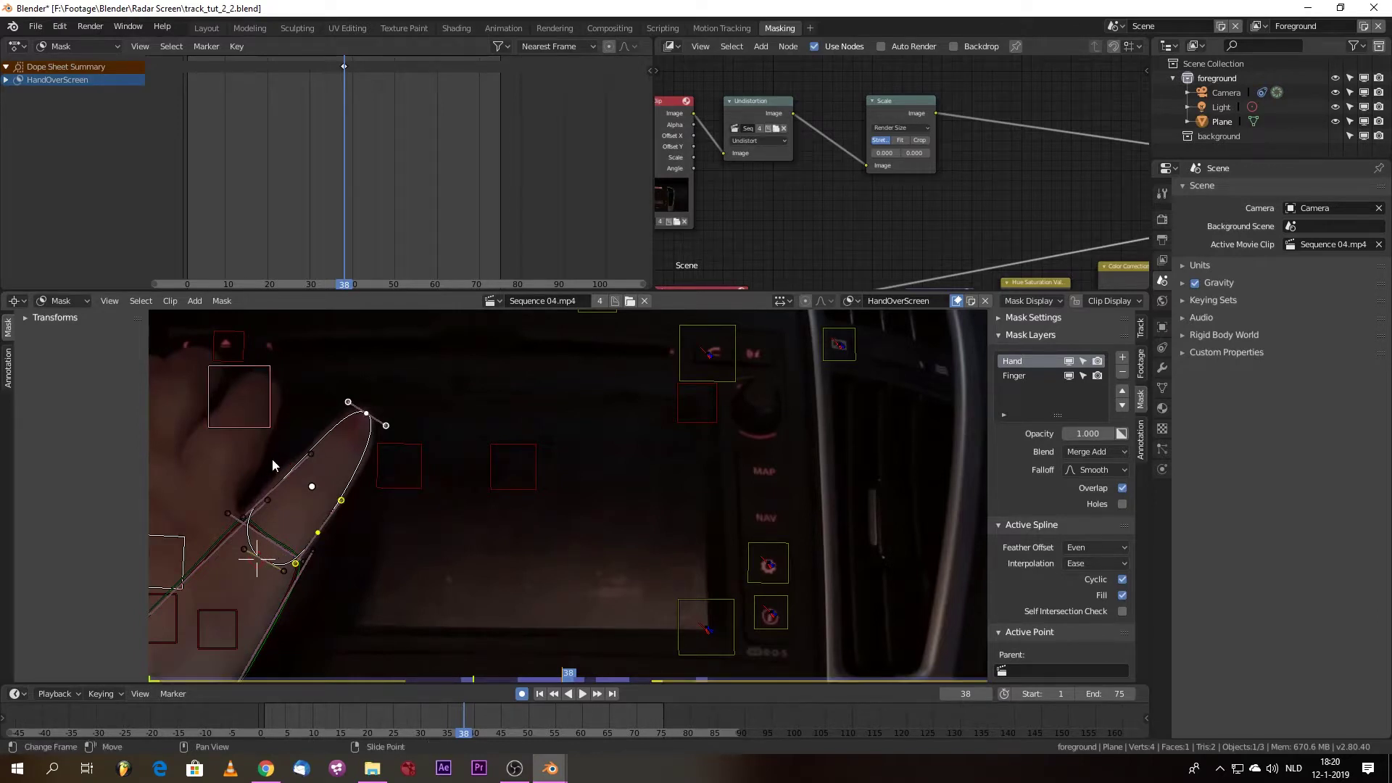
left_click(303, 464)
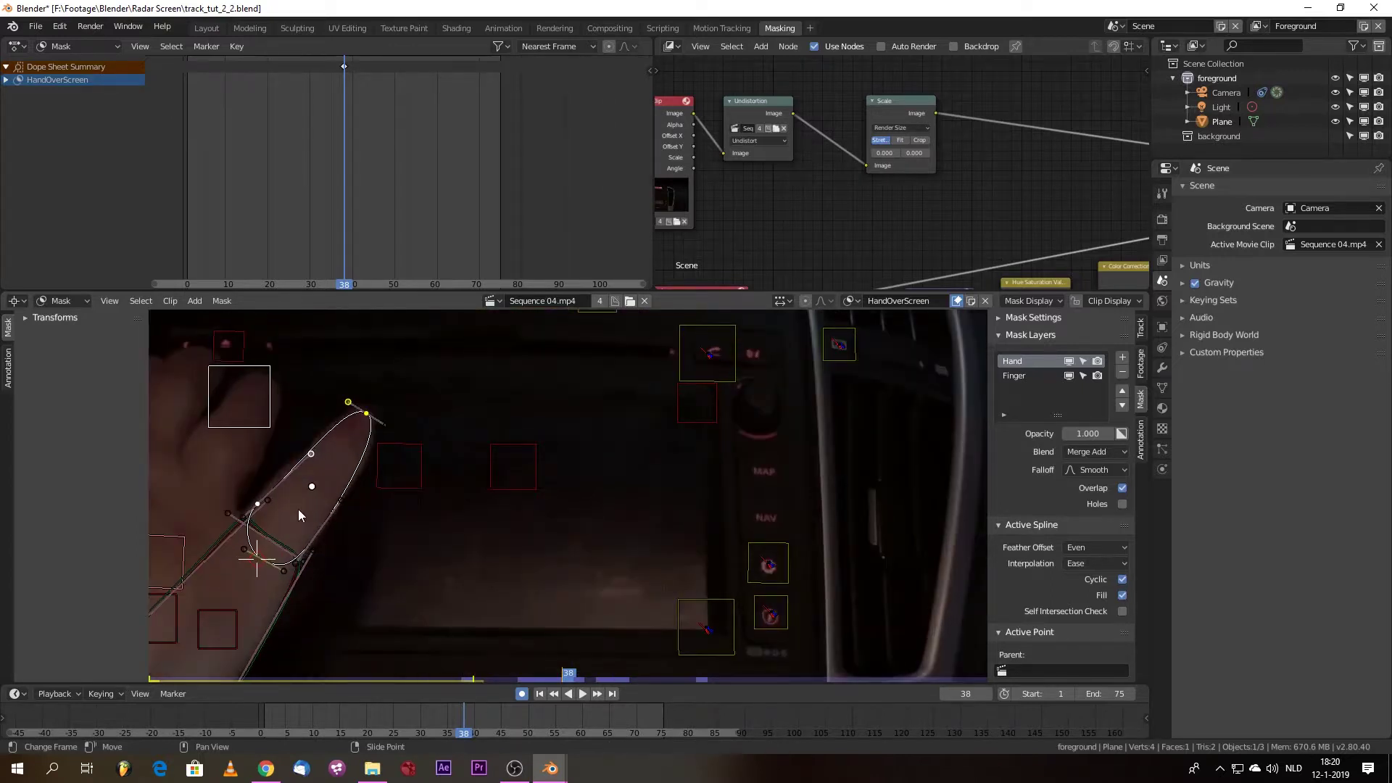
- Delete the unused Finger mask layer
left_click(1031, 377)
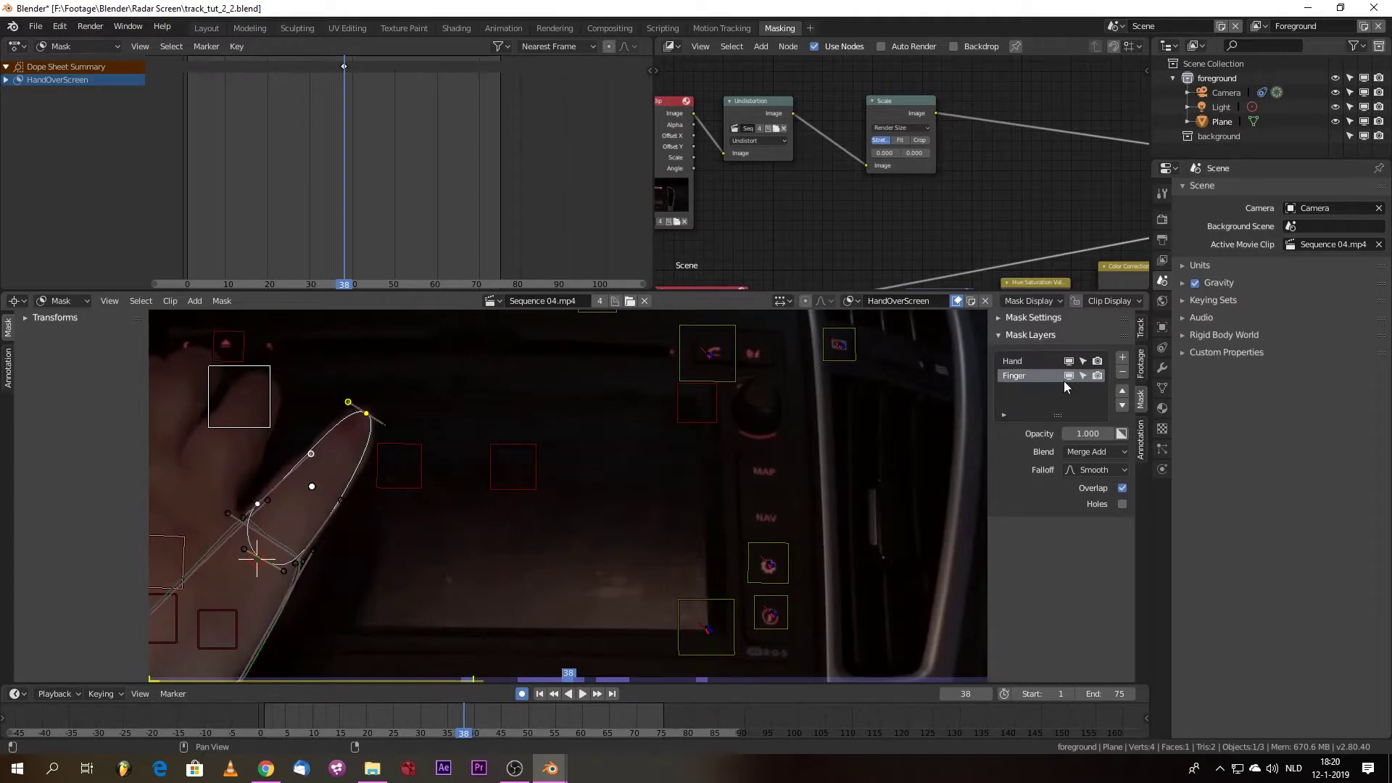
left_click(1122, 373)
- Select all mask points, expand their feather by about 1.7 and scale them up to about 1.07
key("a")
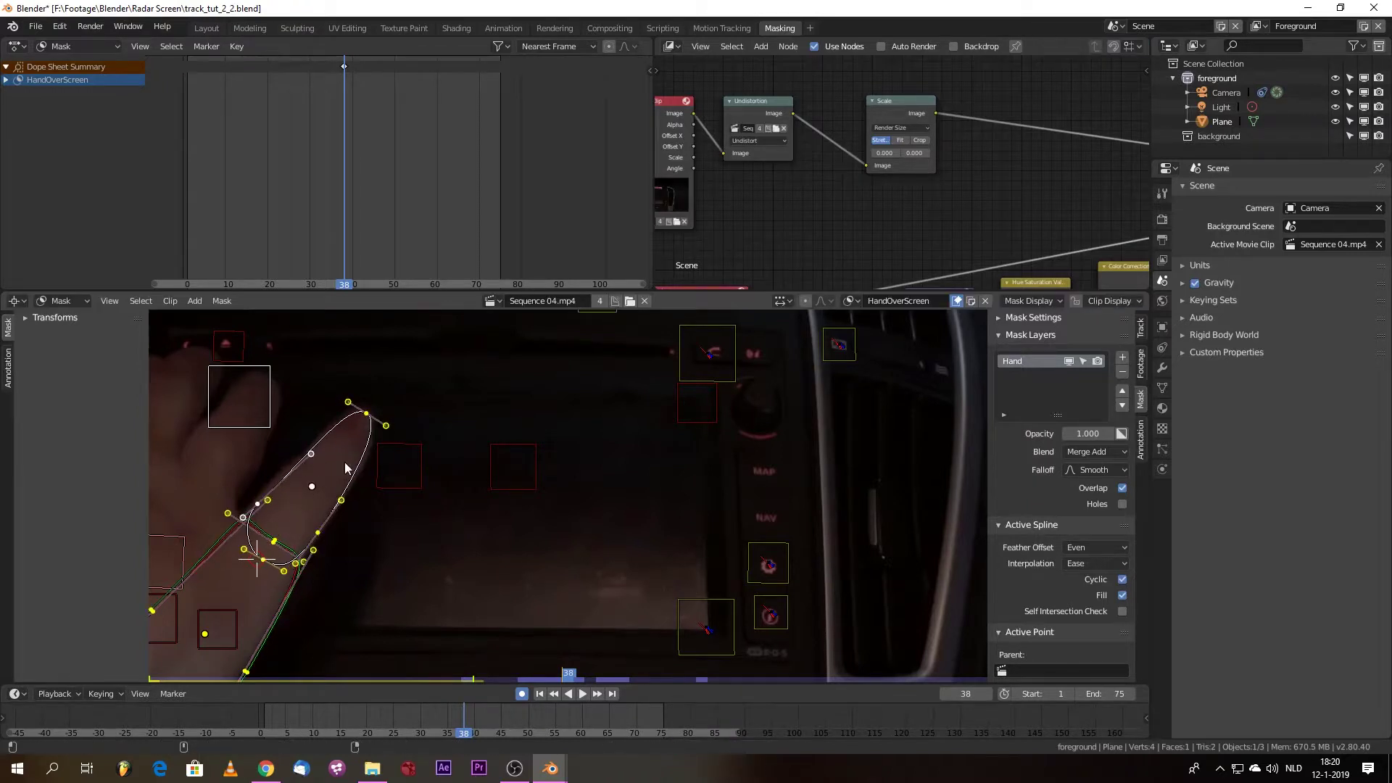
key("alt+s")
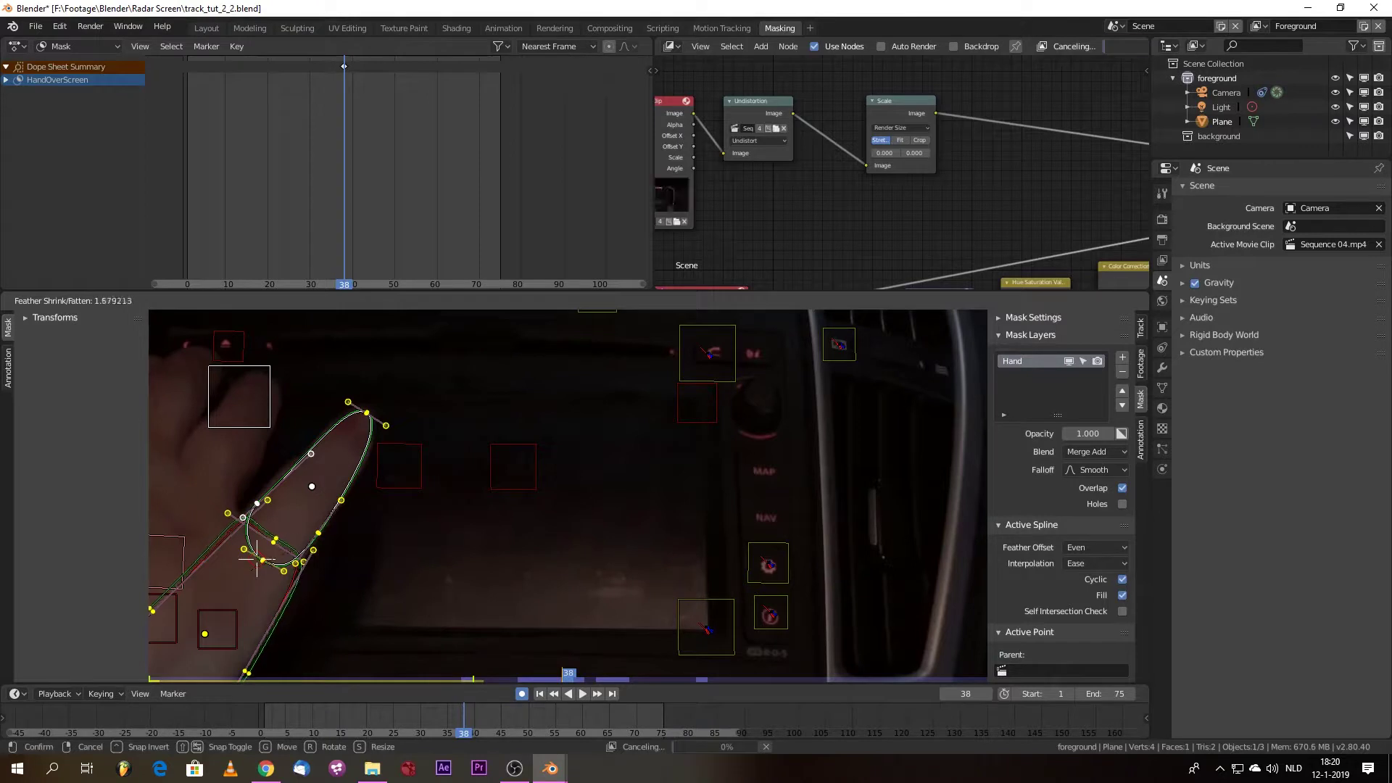
left_click(330, 441)
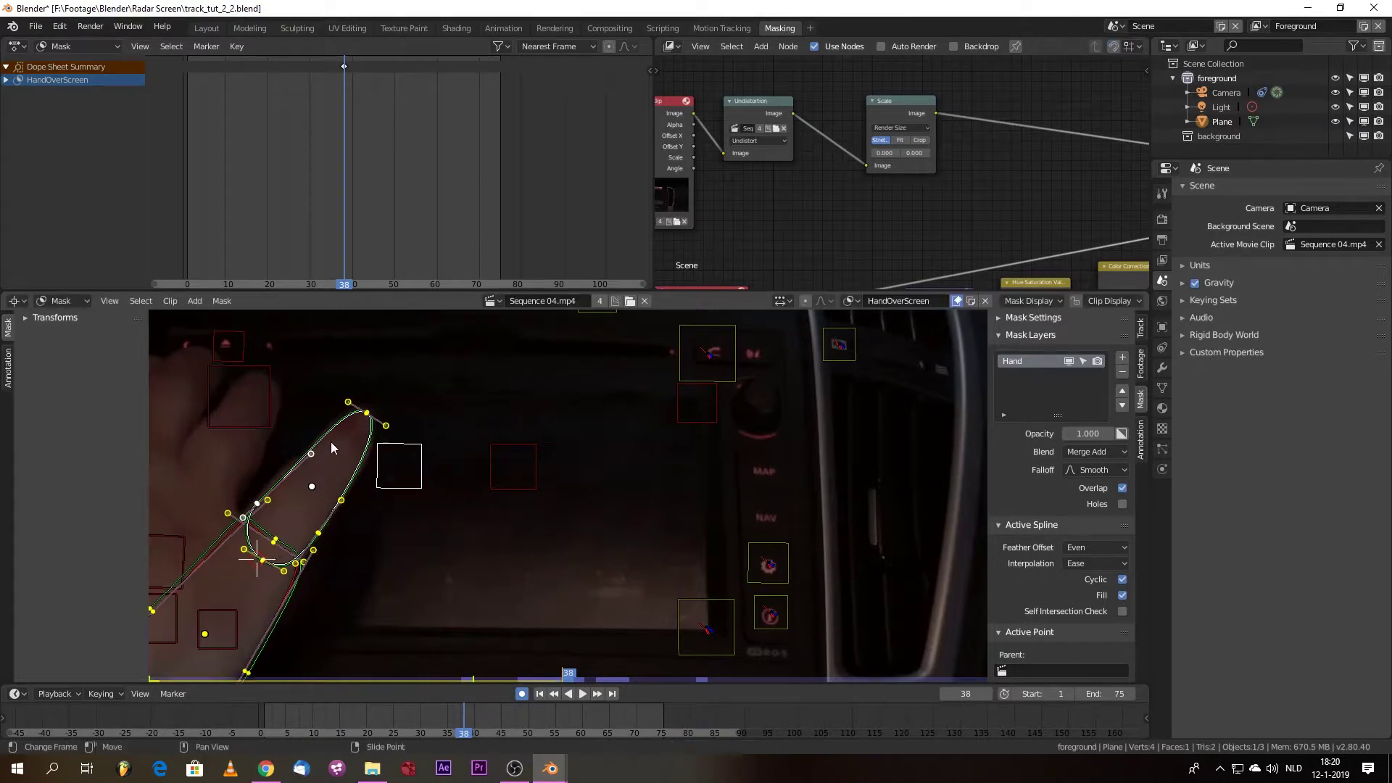
key("s")
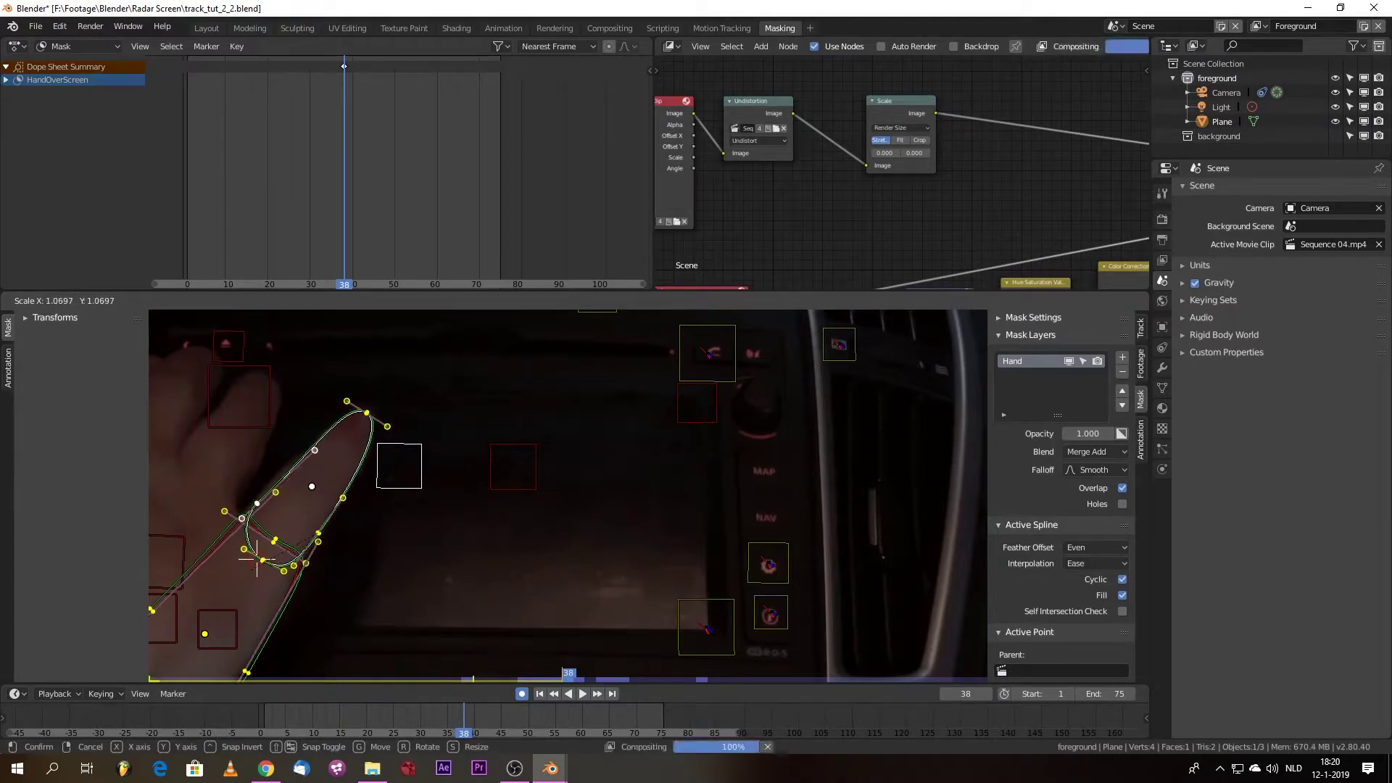
left_click(367, 485)
- Set the mask's start frame to 38 and its end frame to 43, where the hand has cleared the screen
scroll(418, 554, "down", 3)
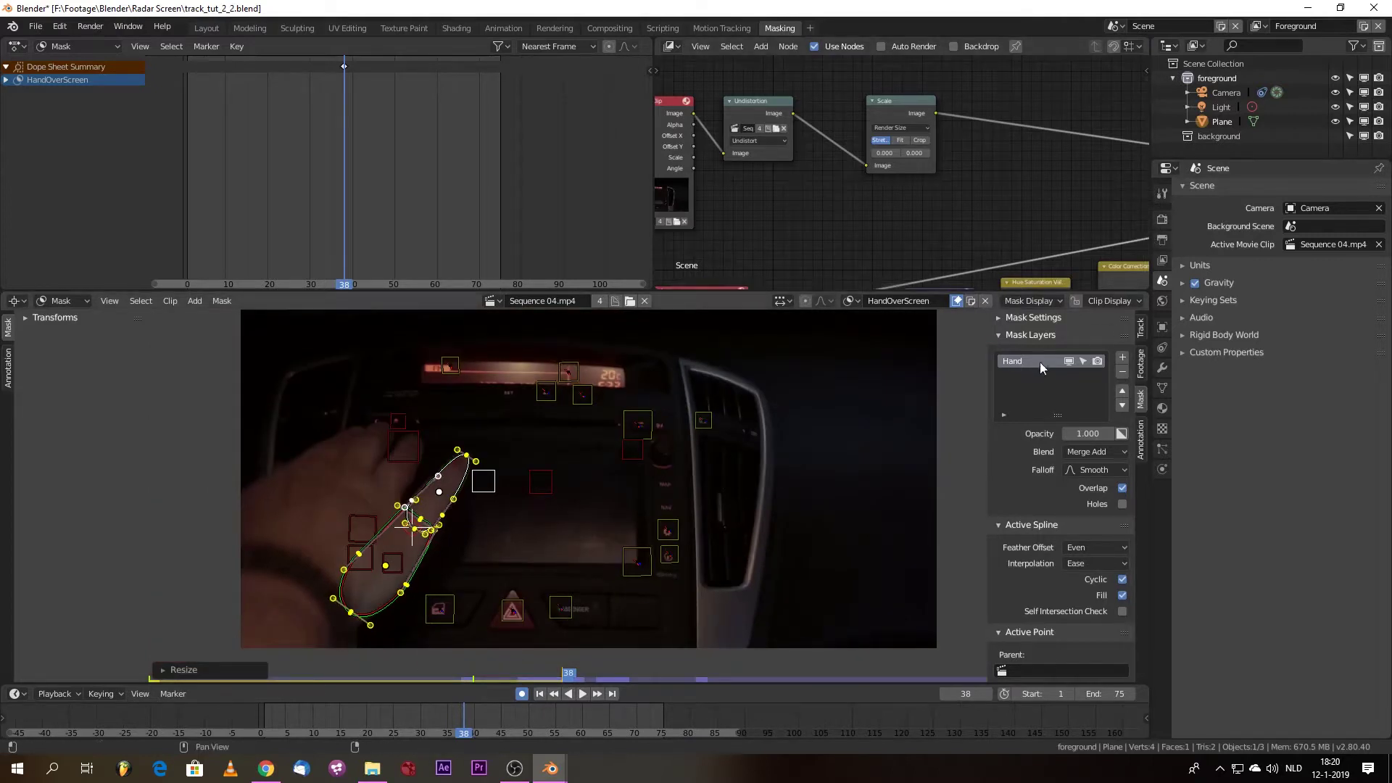
left_click(1004, 318)
left_click(1104, 340)
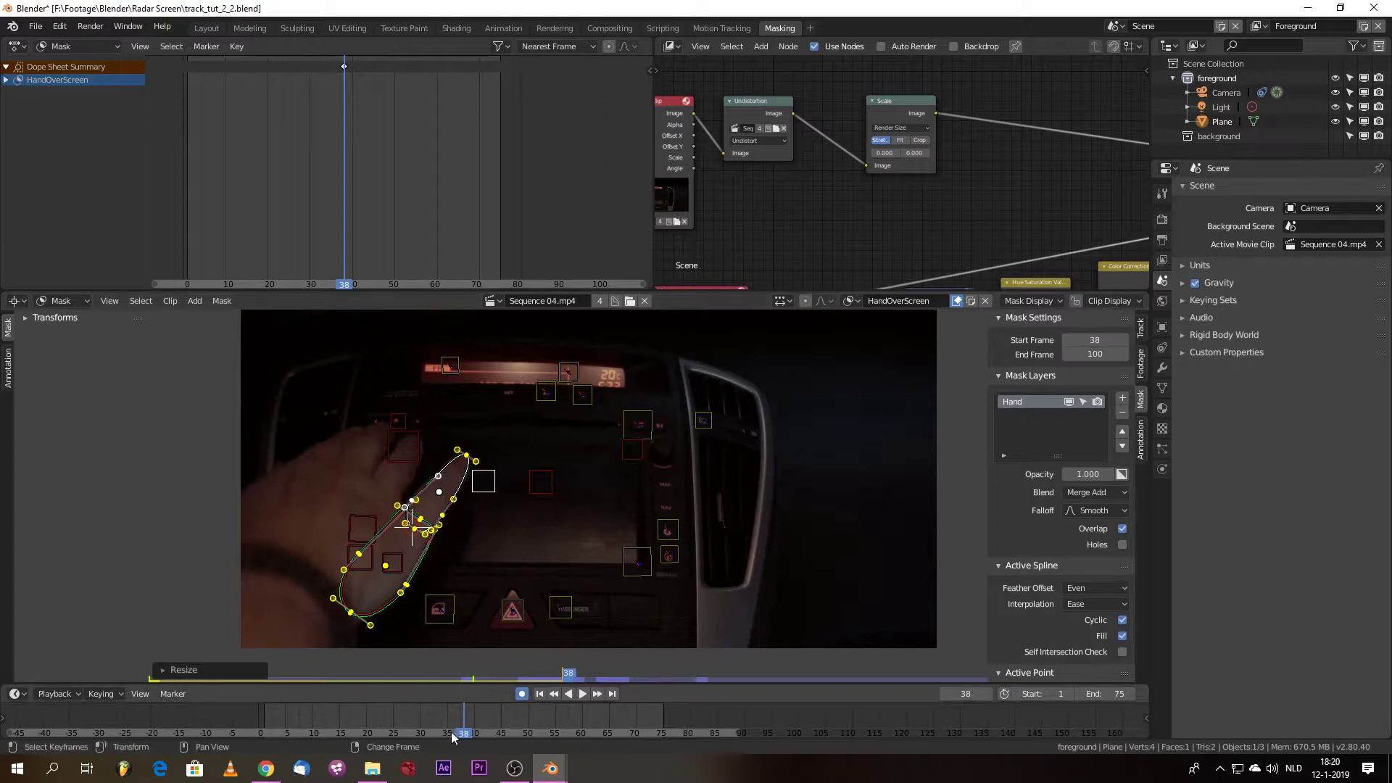
key("space")
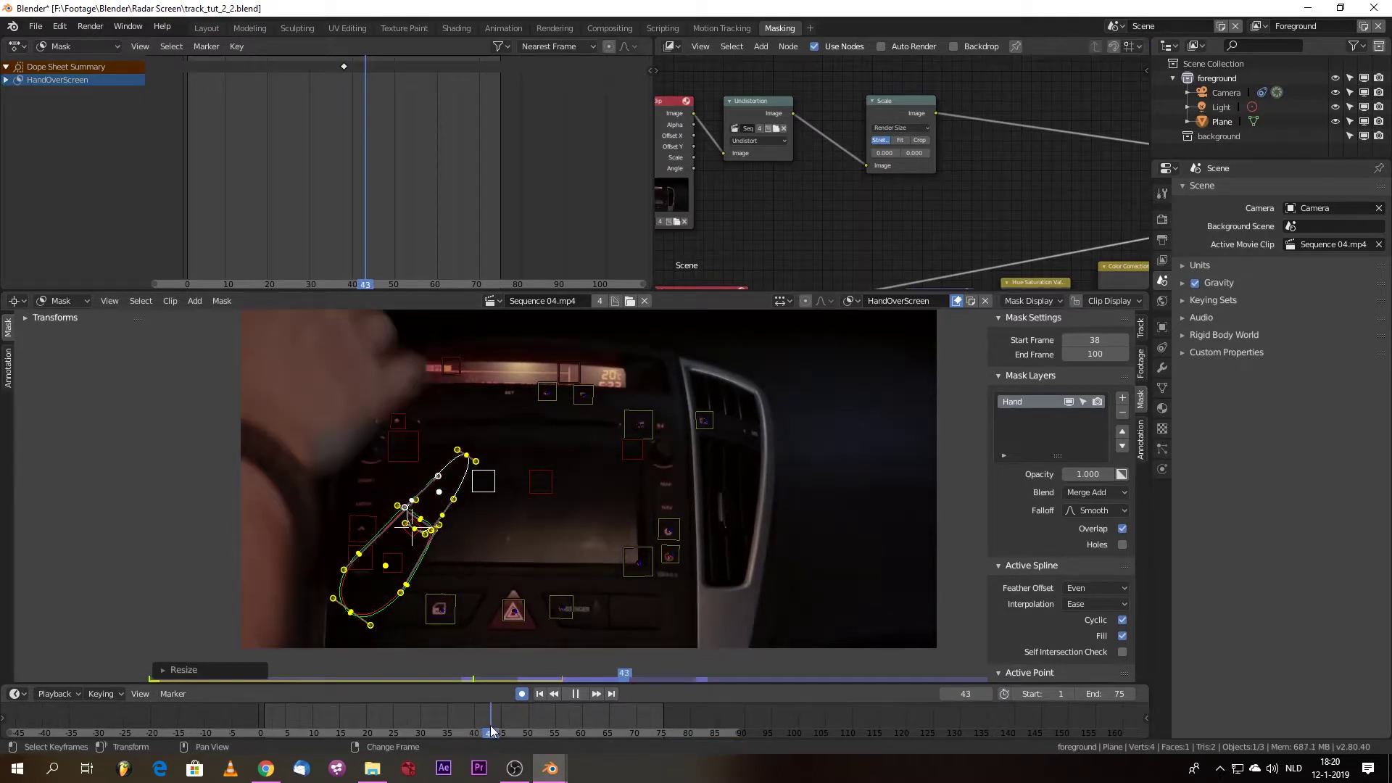
key("space")
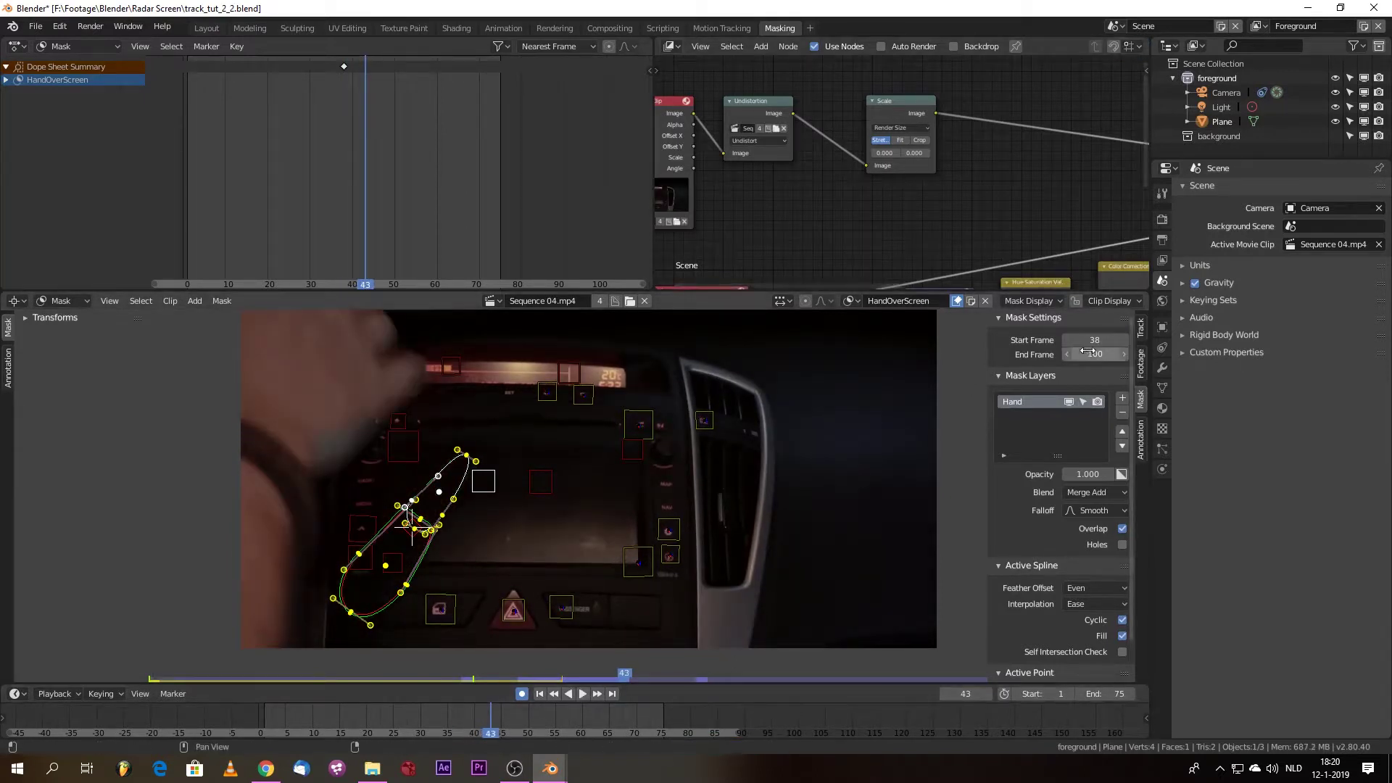
key("Return")
- Go from frame 38 to frame 40 and move the hand and finger ovals together to follow the hand
left_click(461, 720)
key("space")
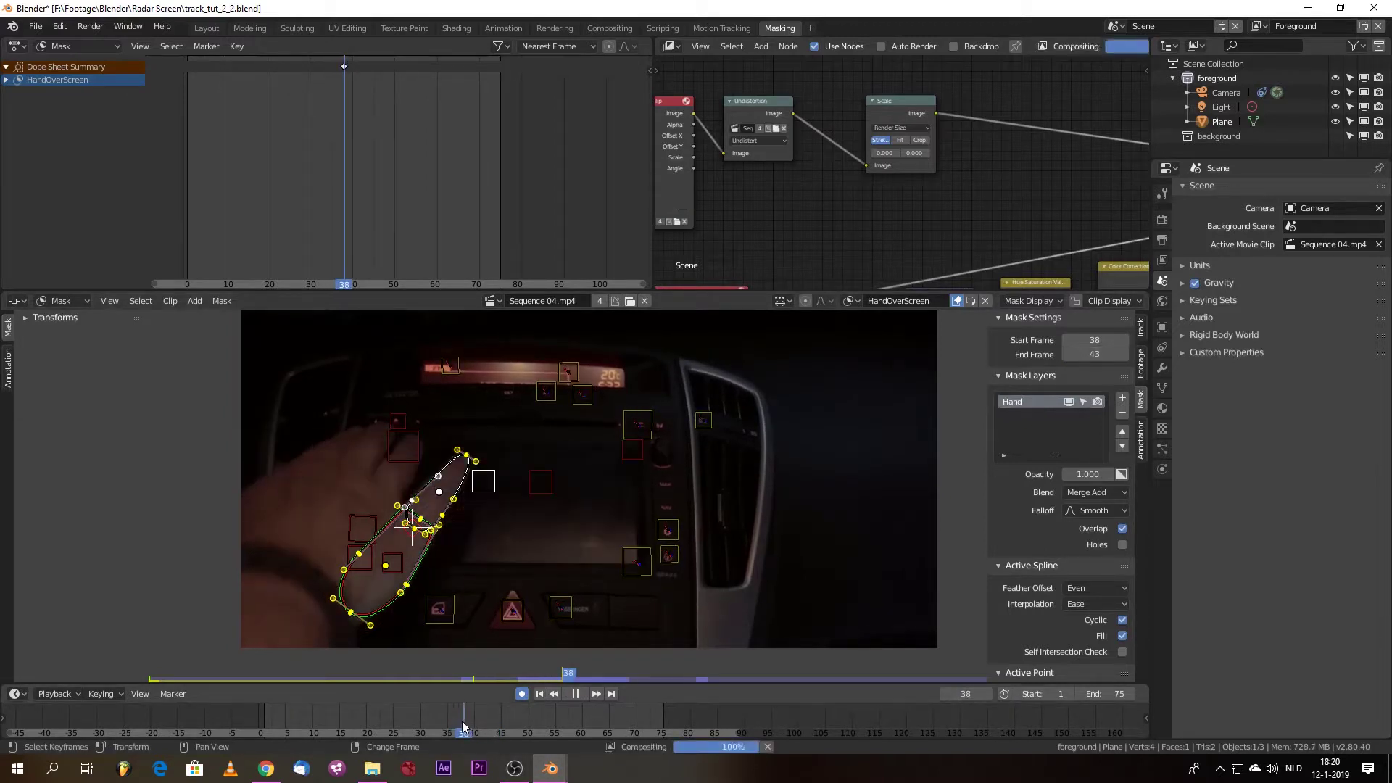
scroll(459, 560, "up", 2)
key("space")
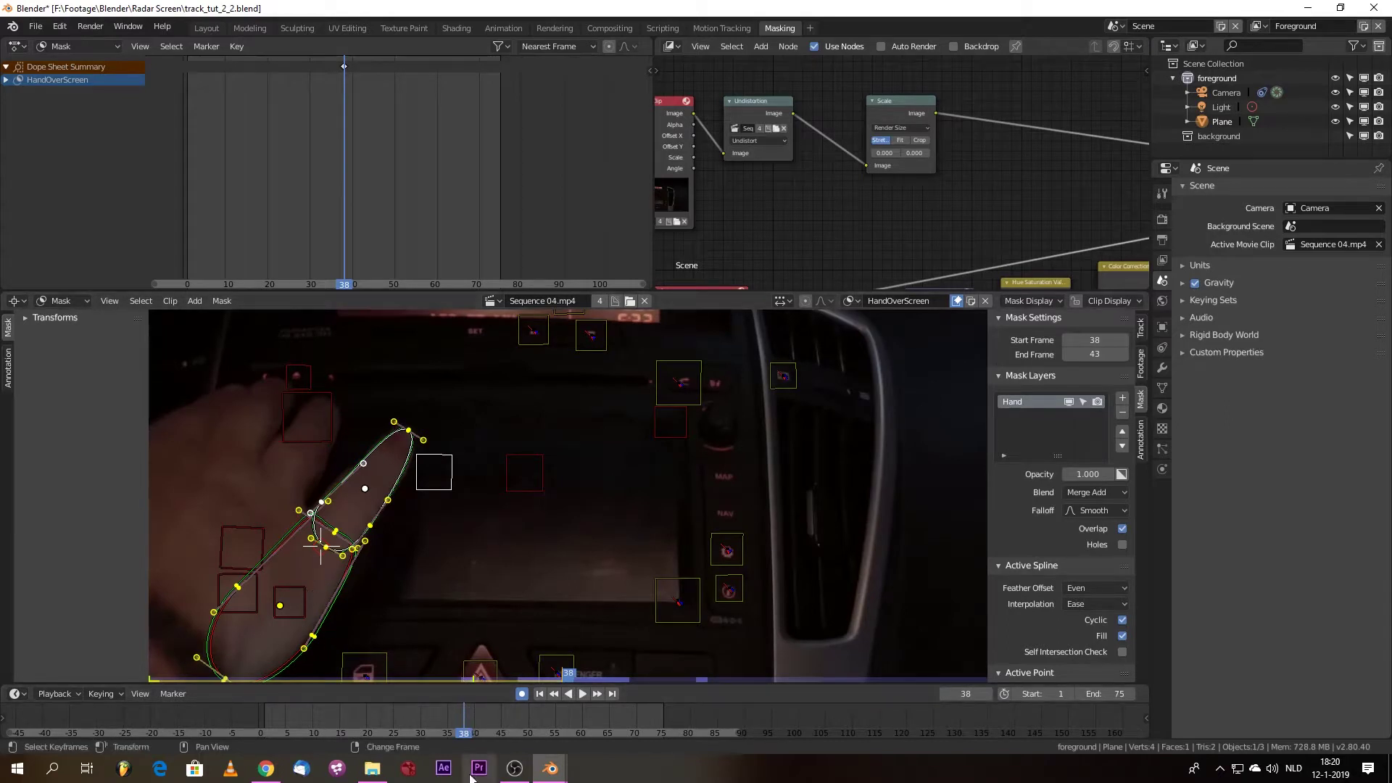
mouse_move(462, 727)
left_mouse_down()
mouse_move(480, 727)
mouse_move(471, 736)
left_mouse_up()
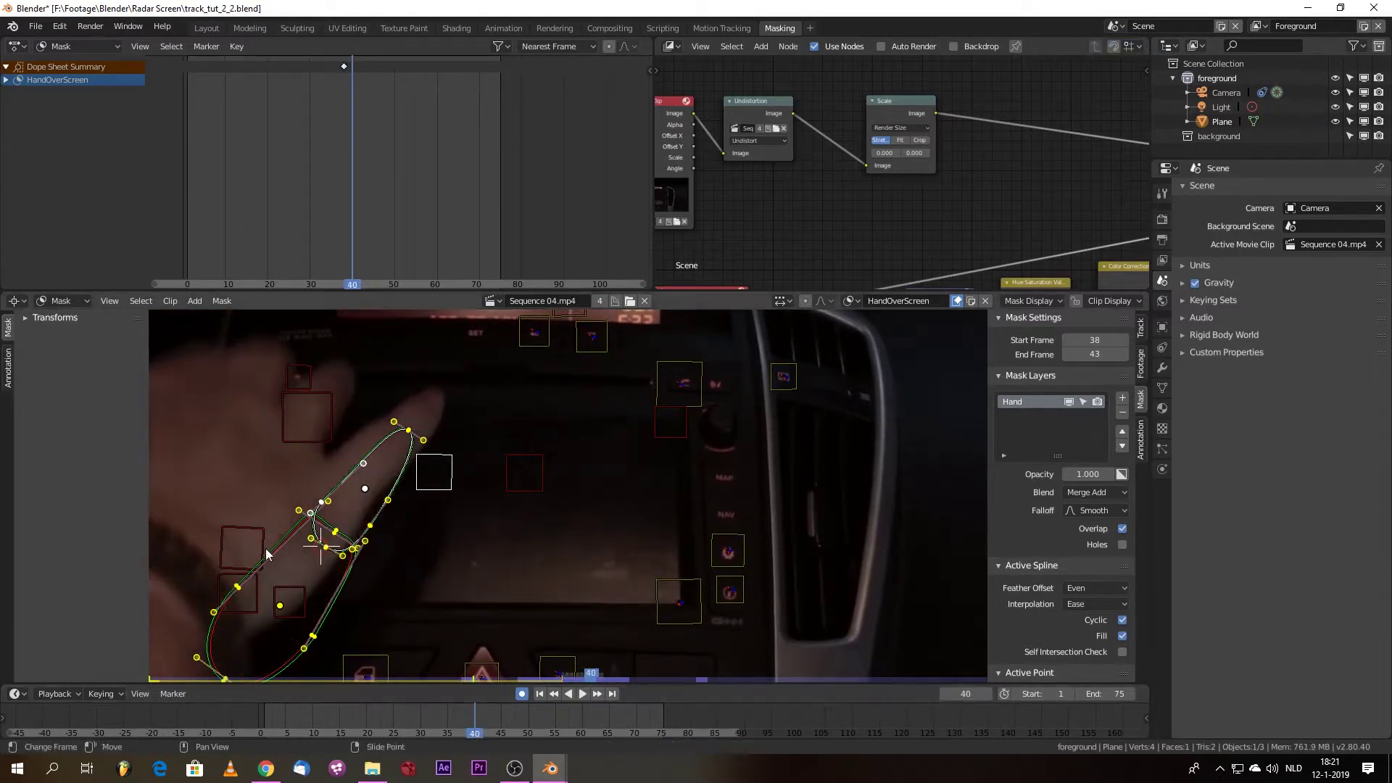
key("g")
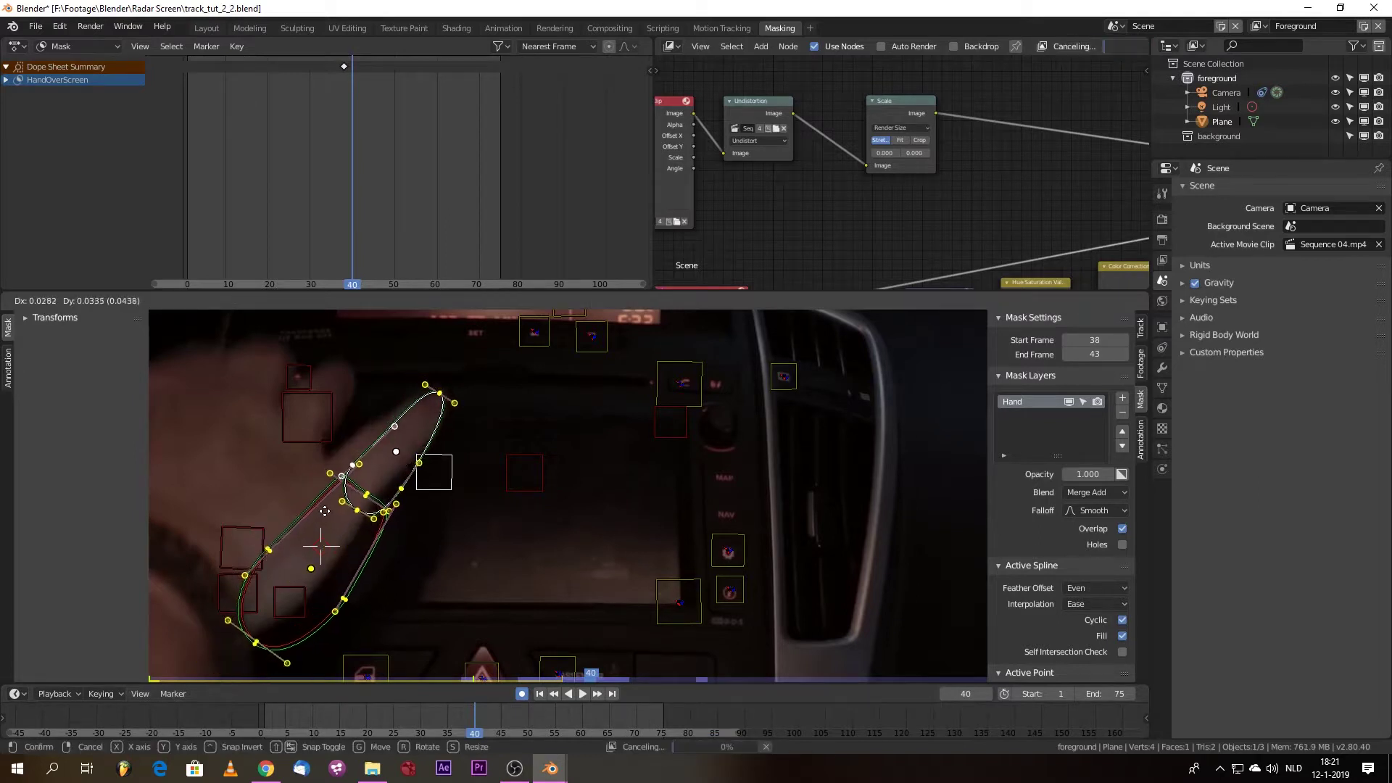
left_click(319, 512)
right_click(365, 585)
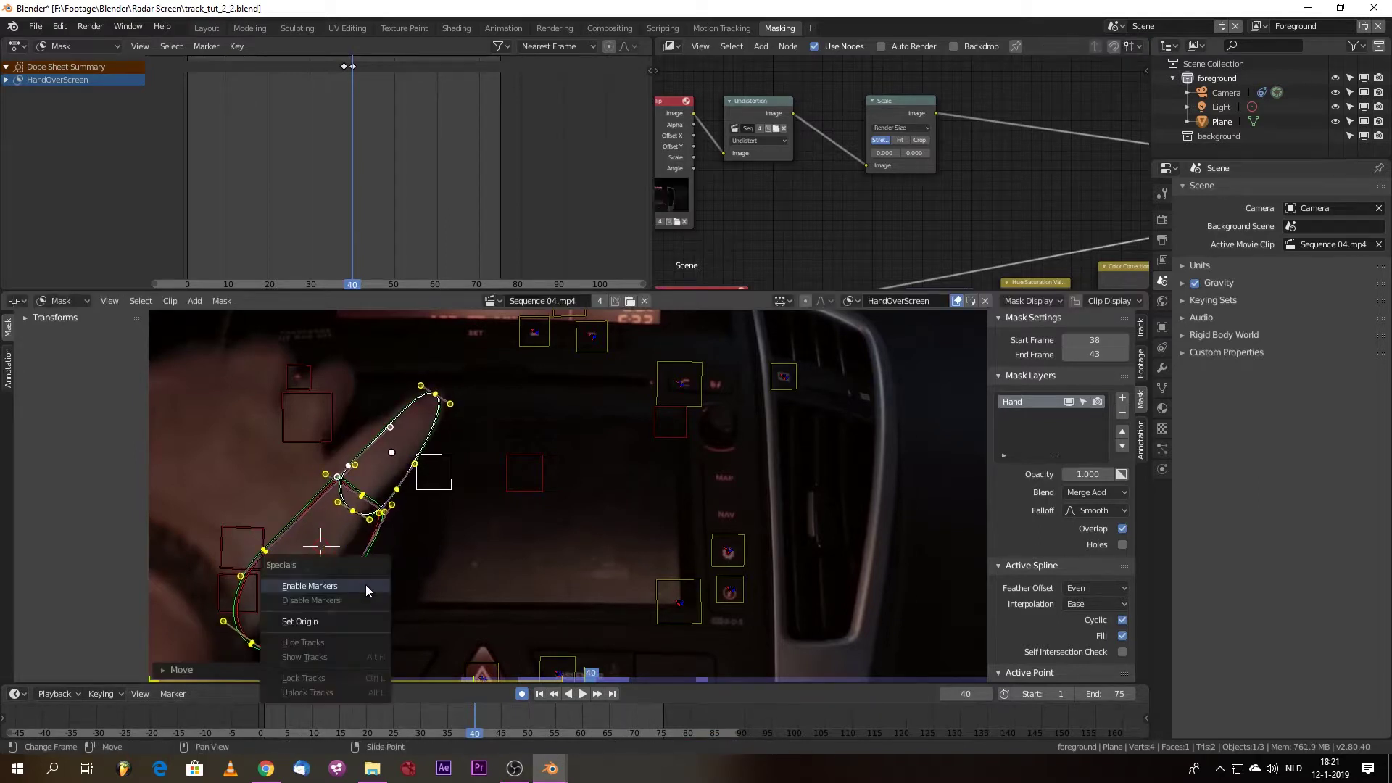
left_click(300, 546)
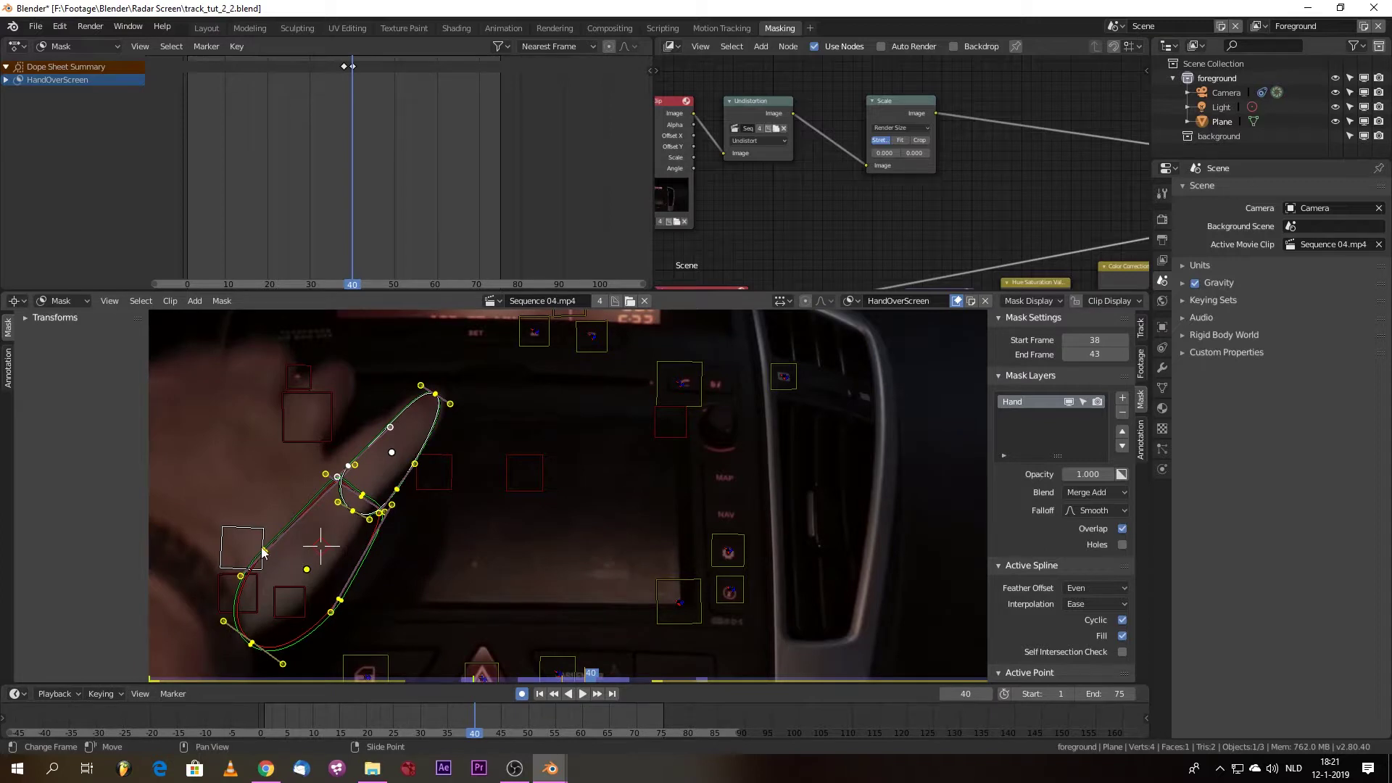
- On frame 40, reshape the hand oval by moving its edge and lower end points to match the hand
left_click(328, 611)
right_click_drag(334, 601, 316, 588)
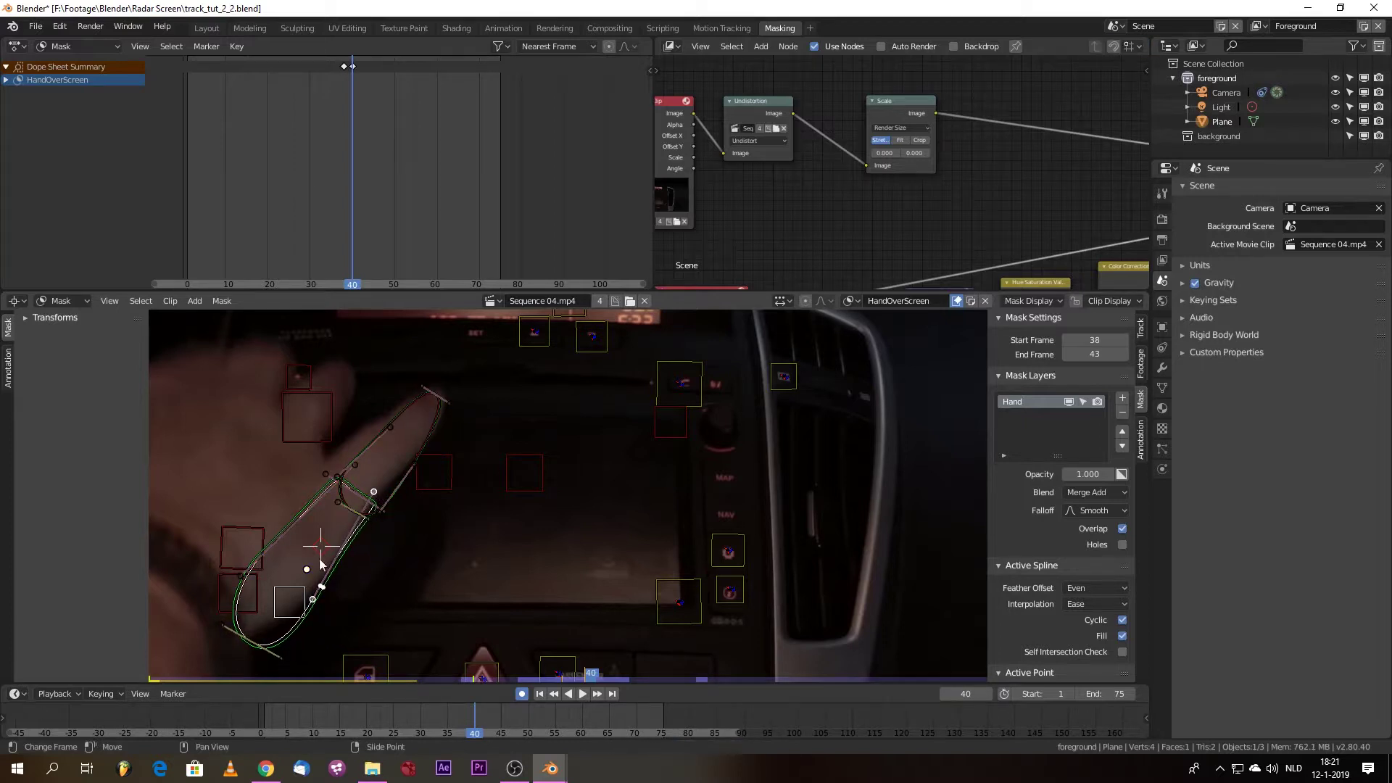
right_click_drag(267, 652, 232, 619)
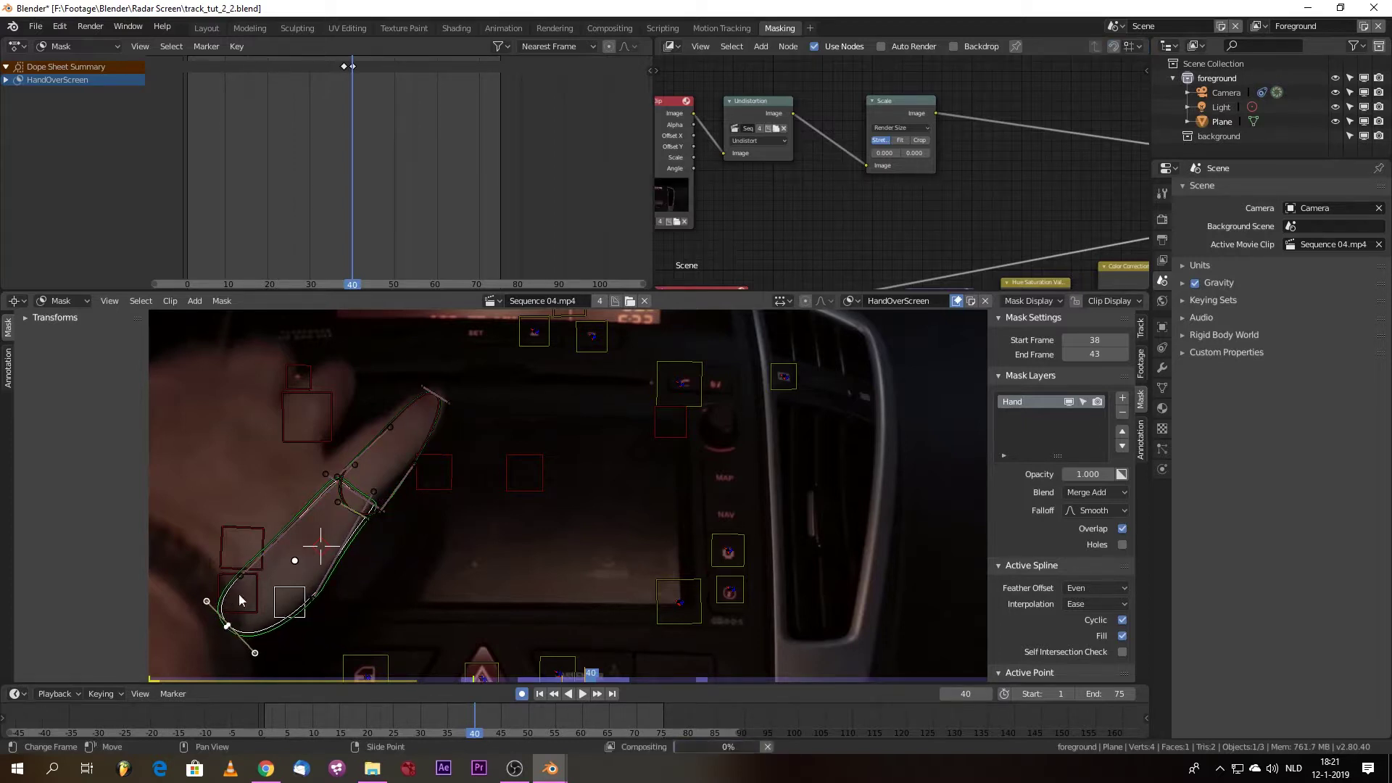
right_click_drag(268, 540, 253, 526)
- Fine-tune the points where the hand and finger ovals overlap on frame 40, including the finger's upper edge
scroll(411, 471, "up", 2)
right_click_drag(326, 446, 299, 488)
right_click_drag(215, 451, 211, 434)
right_click_drag(281, 376, 270, 394)
right_click_drag(212, 436, 204, 434)
left_click_drag(245, 390, 250, 397)
- Fit the finger oval's tip and outer edge to the fingertip on frame 40 and nudge the hand oval's edge
right_click_drag(356, 334, 361, 331)
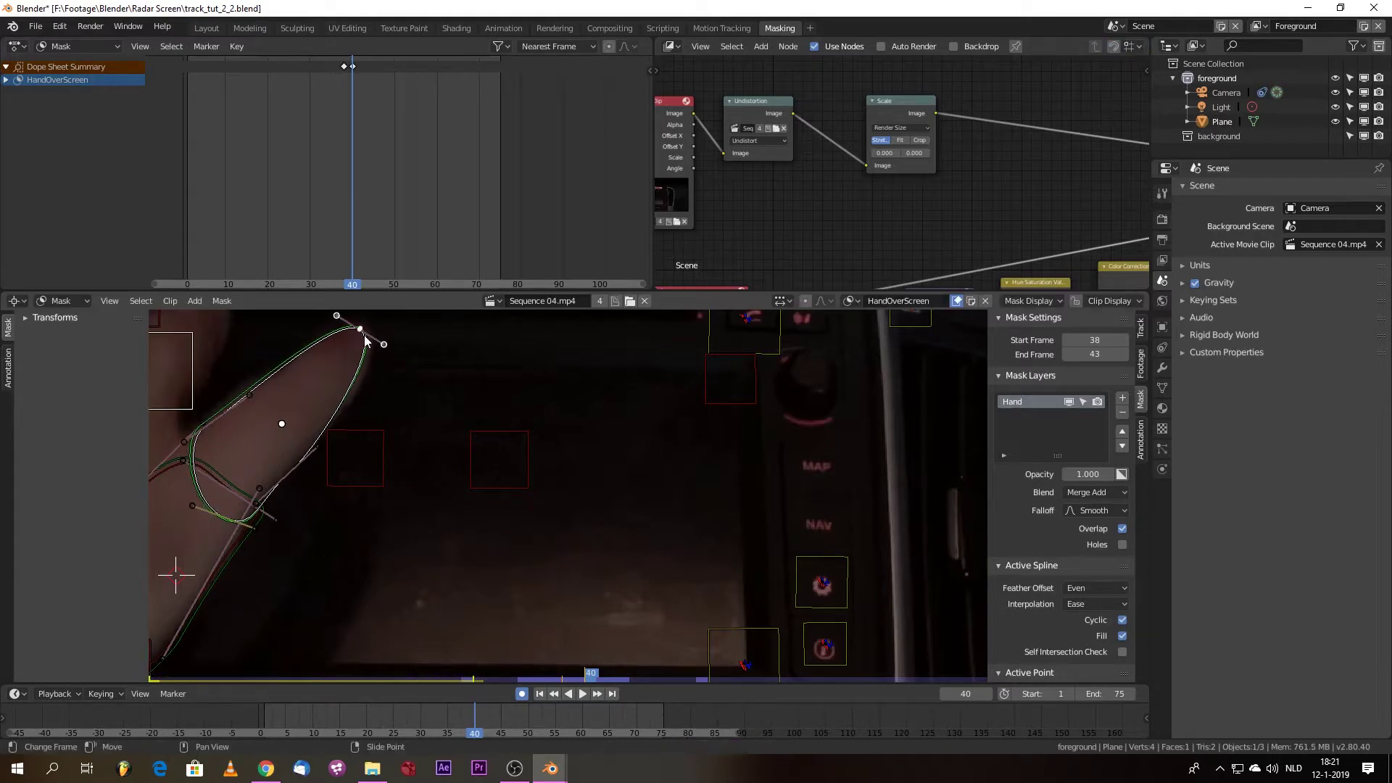
right_click_drag(353, 388, 350, 391)
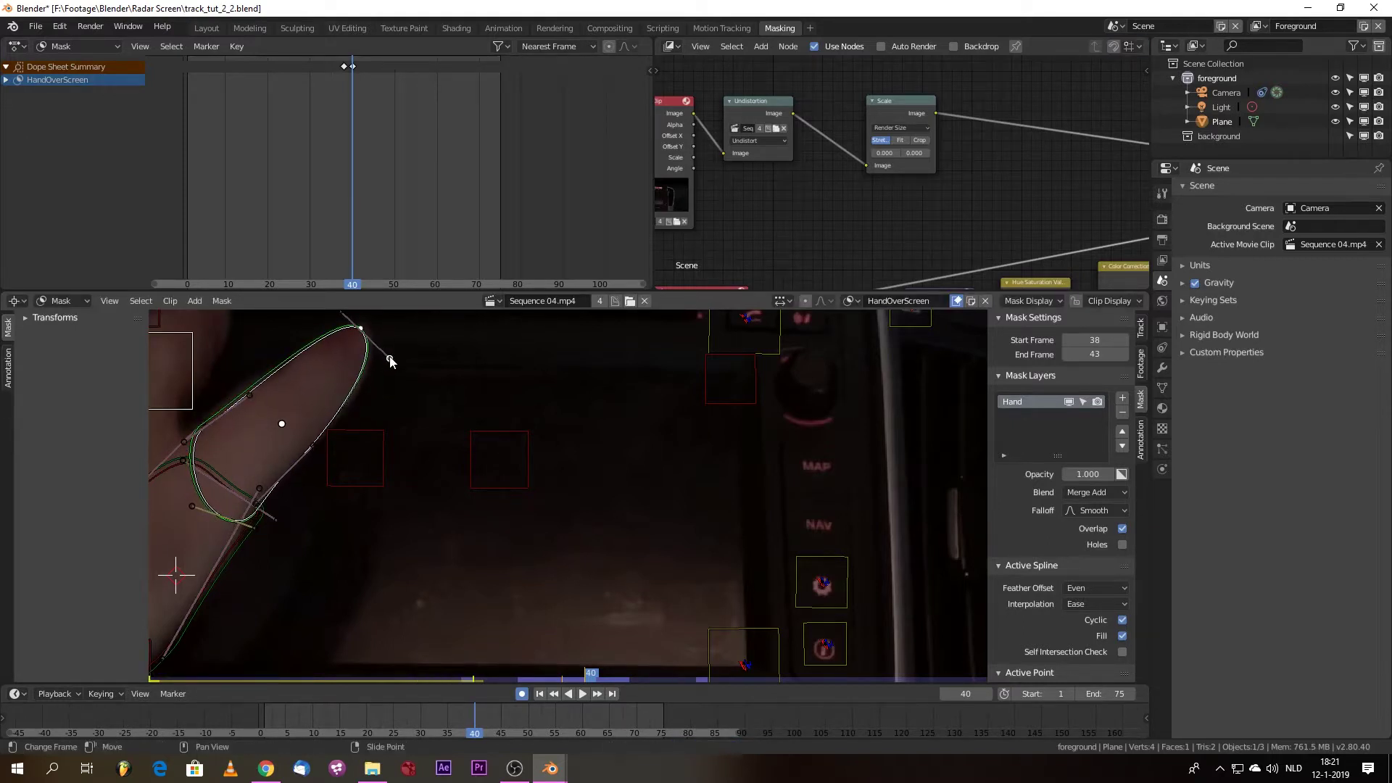
scroll(302, 610, "down", 2)
right_click_drag(313, 598, 311, 584)
scroll(315, 573, "up", 1)
scroll(316, 577, "down", 1)
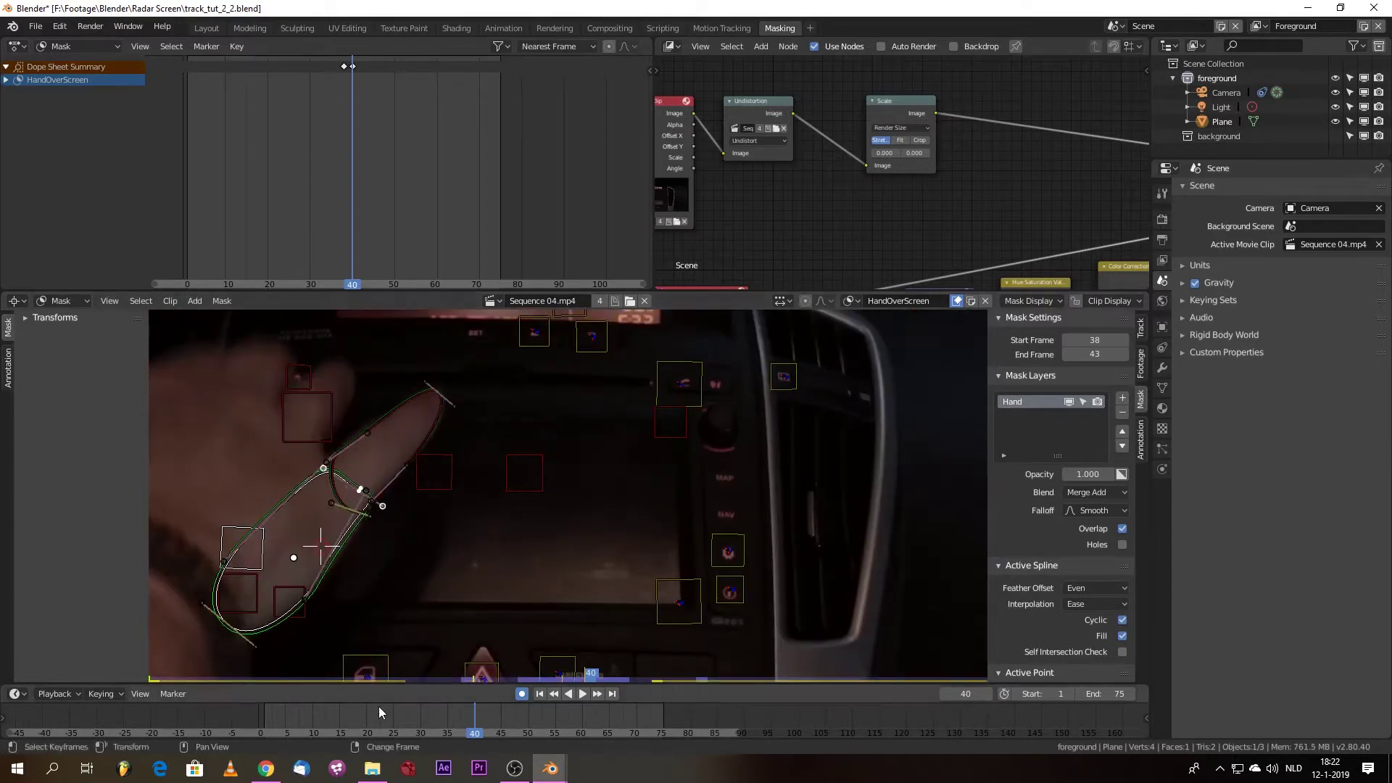
- Check the mask's fit on frame 39 and advance through the footage to frame 43
left_click(464, 730)
key("space")
key("space")
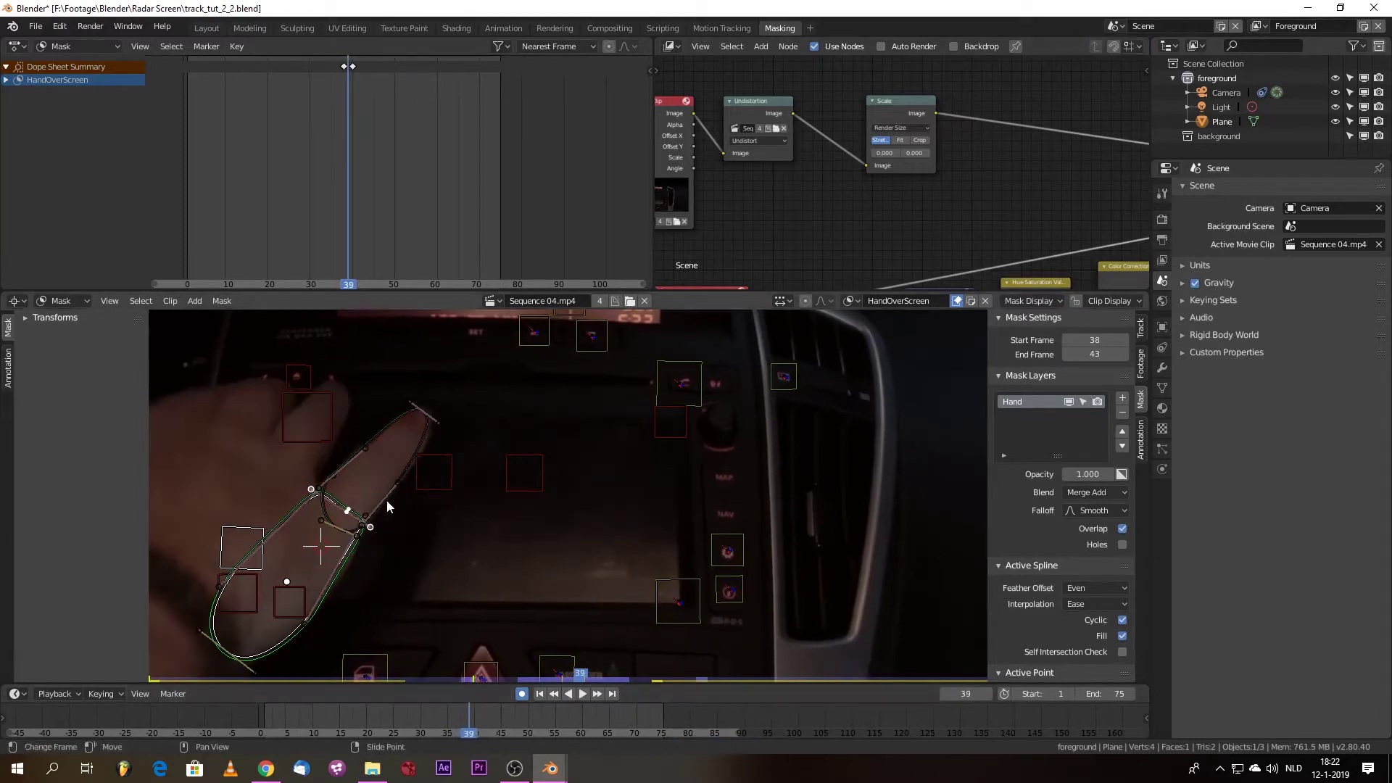
scroll(385, 498, "up", 2)
key("Right")
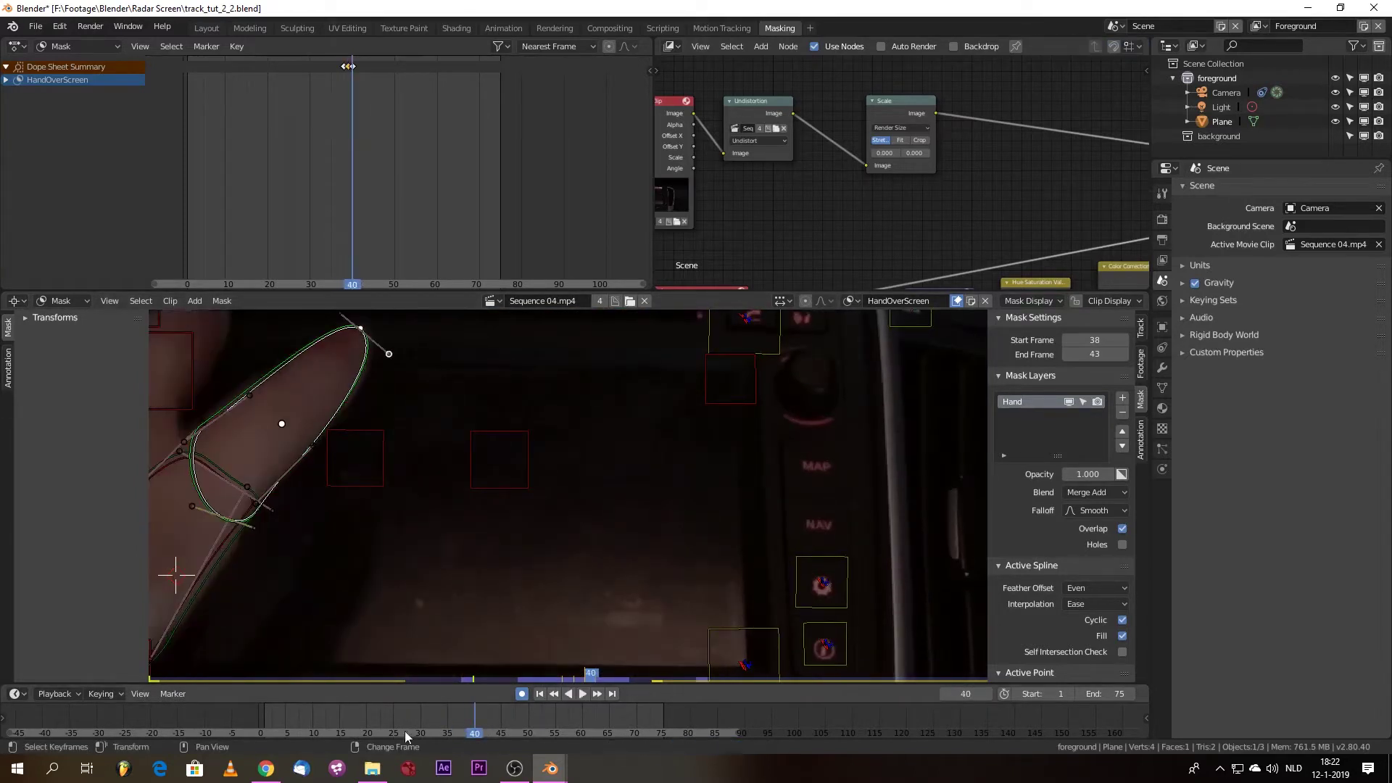
right_click(482, 727)
scroll(415, 627, "down", 2)
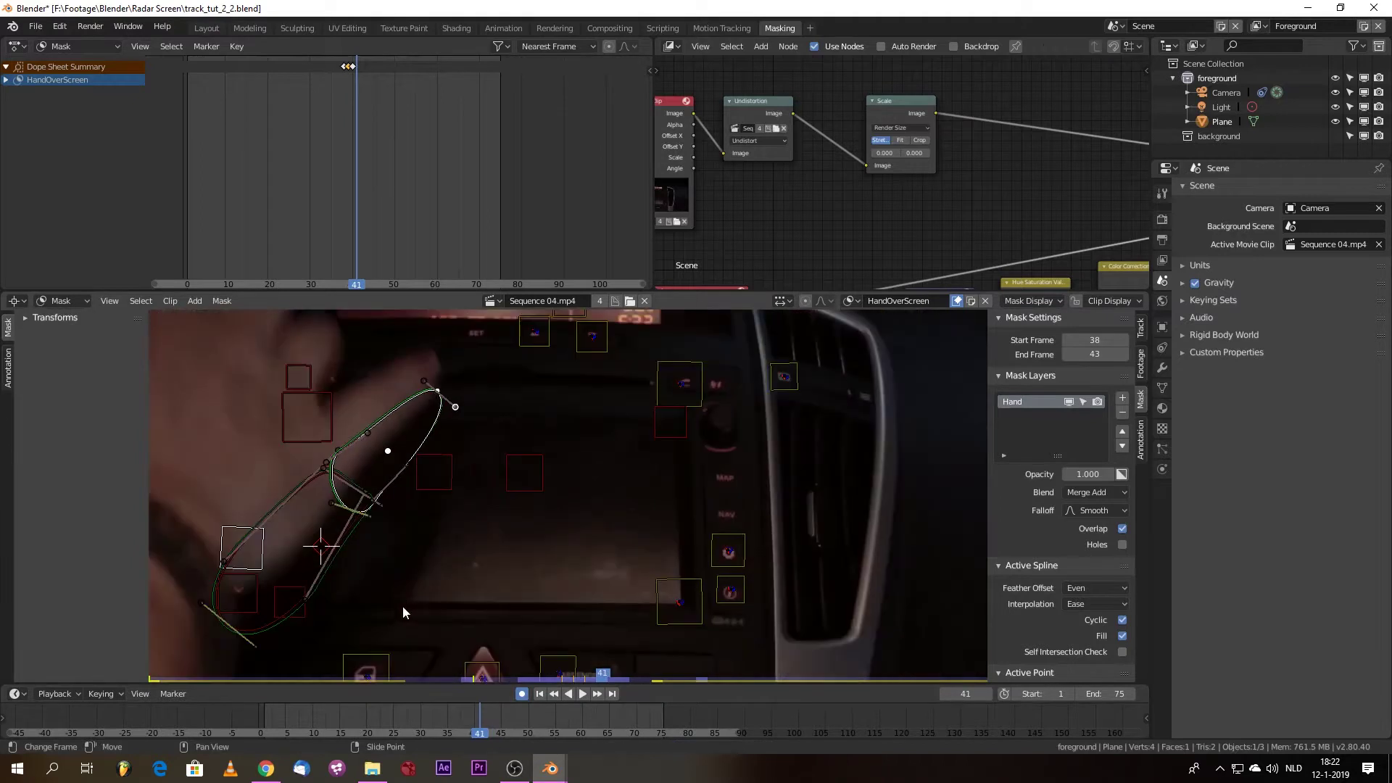
key("space")
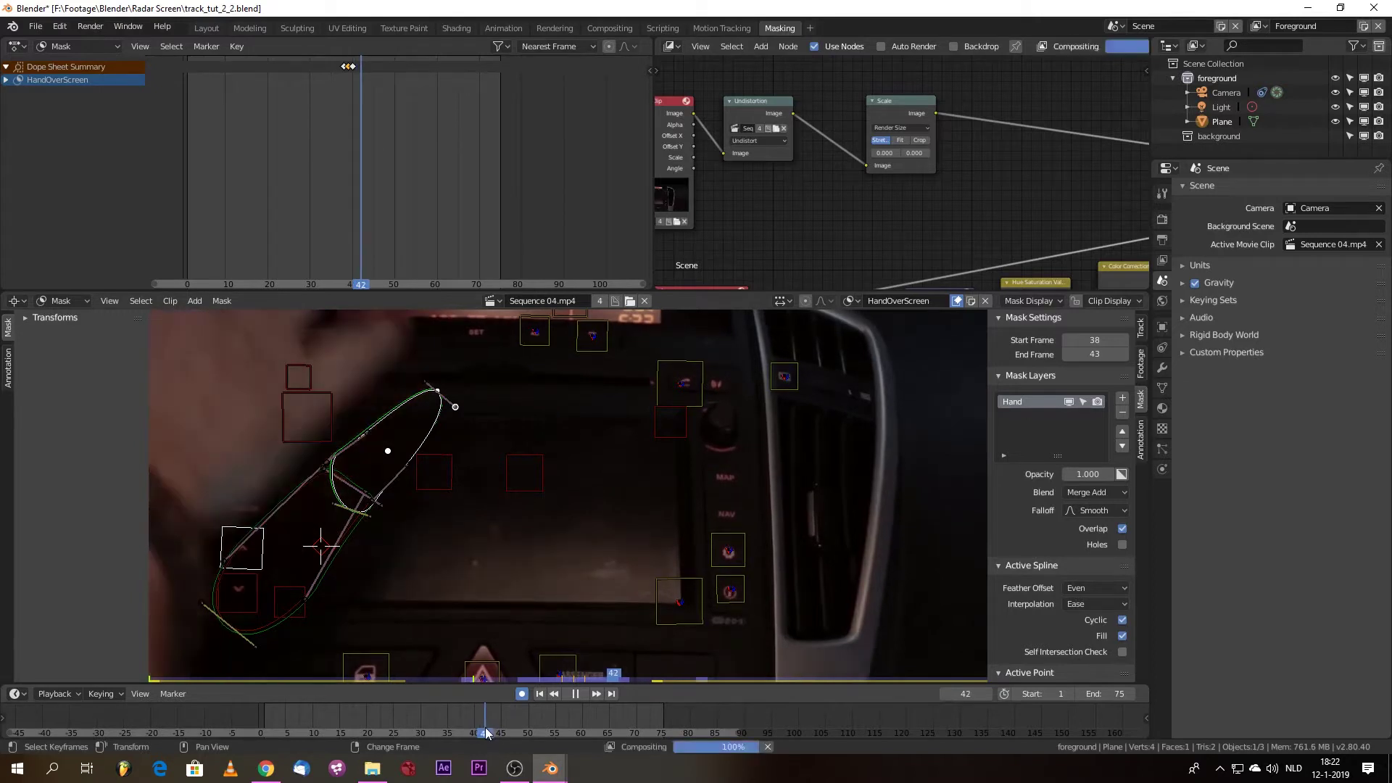
key("space")
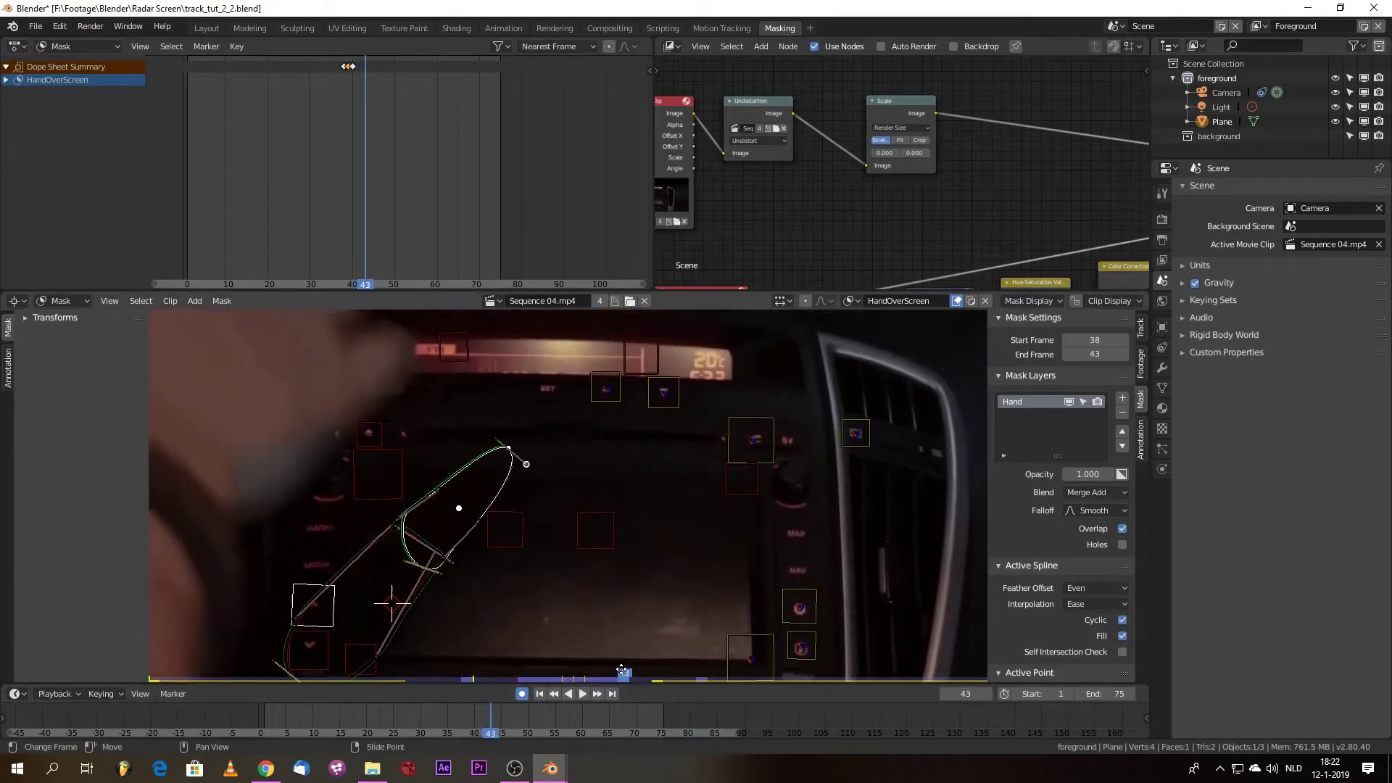
key("s")
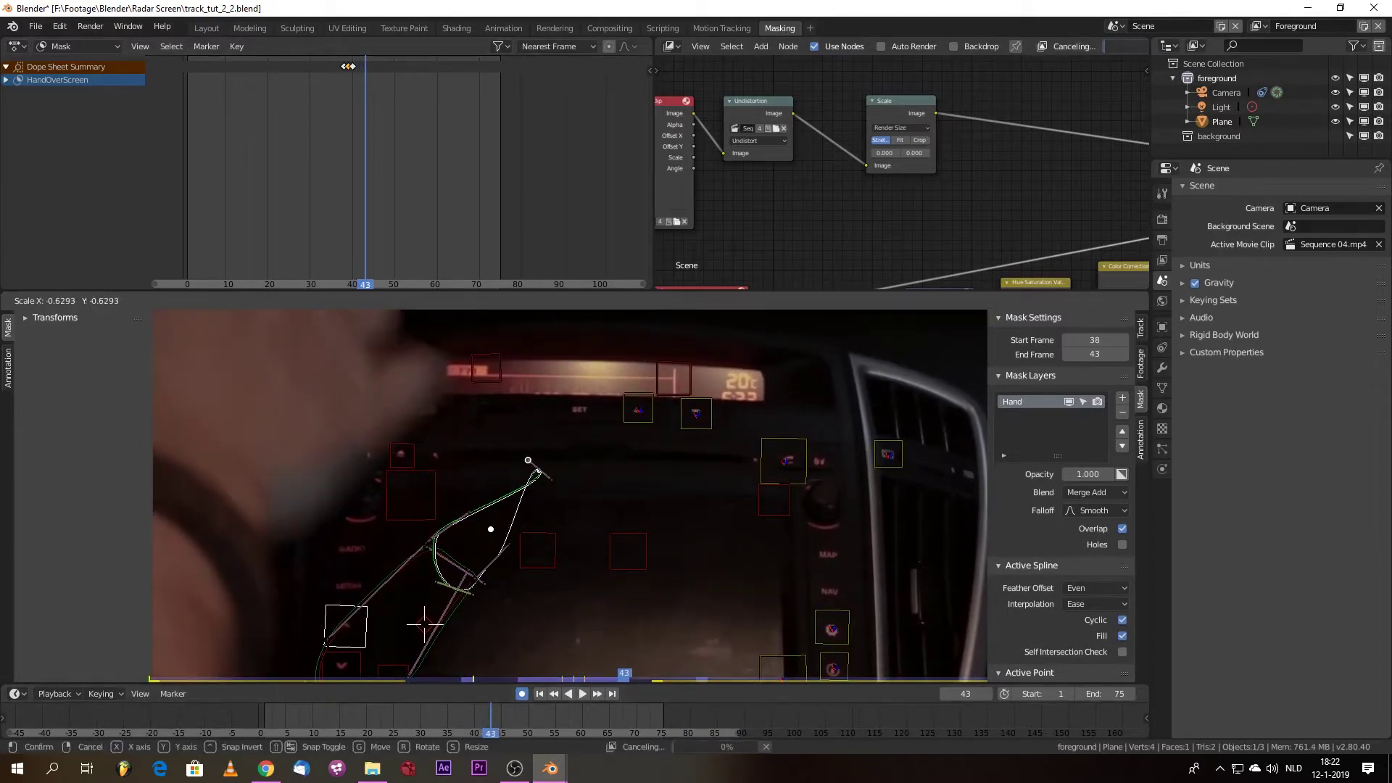
right_click(498, 511)
key("s")
right_click(489, 527)
- On frame 43, move the finger and hand ovals onto the hand and rotate the hand oval to match its angle
key("a")
right_click_drag(488, 528, 409, 494)
right_click_drag(396, 636, 301, 486)
key("s")
right_click(391, 520)
right_click(391, 521)
key("alt+a")
right_click(314, 528)
key("r")
left_click(365, 500)
- Adjust the hand oval's side and upper end points to follow the palm's outline on frame 43
scroll(366, 501, "up", 2)
middle_click_drag(365, 500, 535, 540)
right_click_drag(351, 568, 343, 564)
right_click_drag(455, 438, 462, 457)
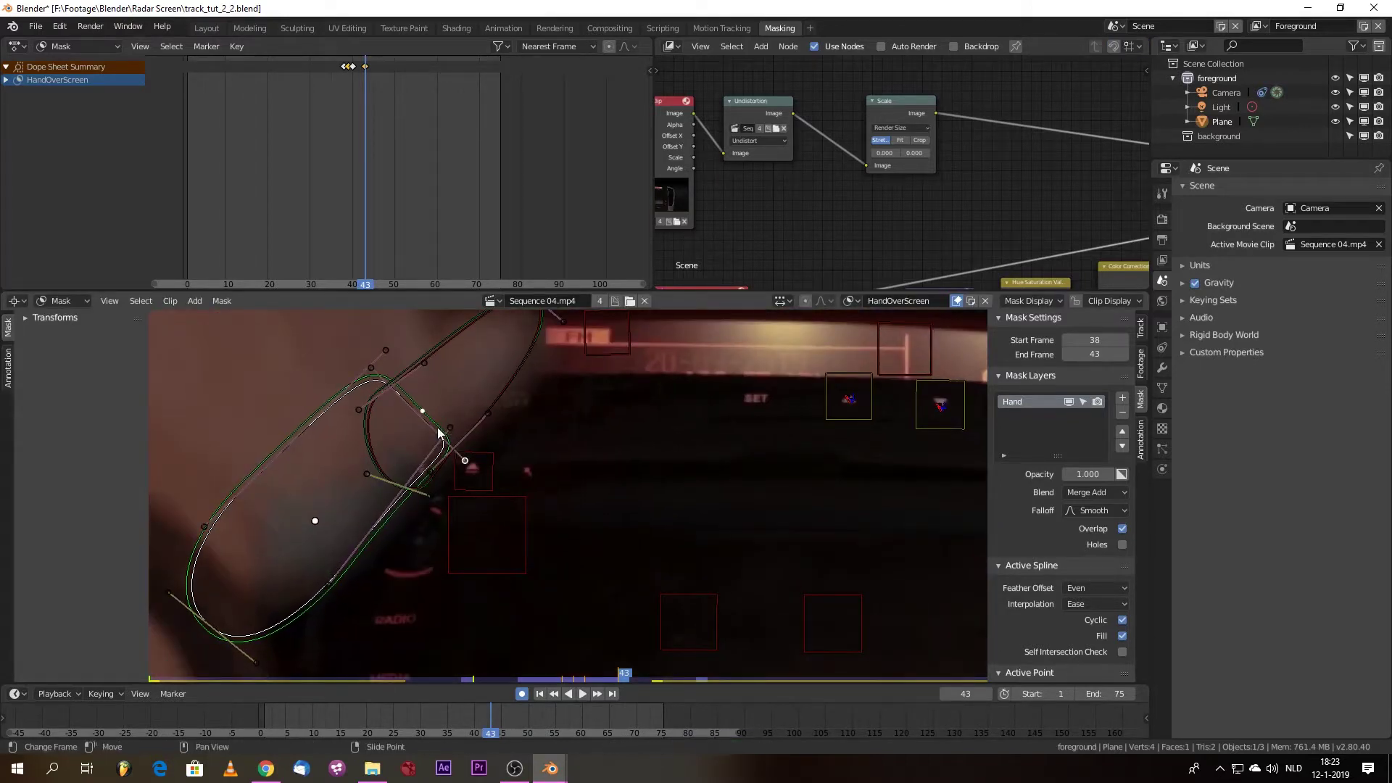
- Adjust the finger oval's tip handle on frame 43 so its outline rounds off around the fingertip
scroll(463, 458, "down", 1)
middle_click_drag(413, 365, 345, 406)
right_click_drag(473, 380, 421, 361)
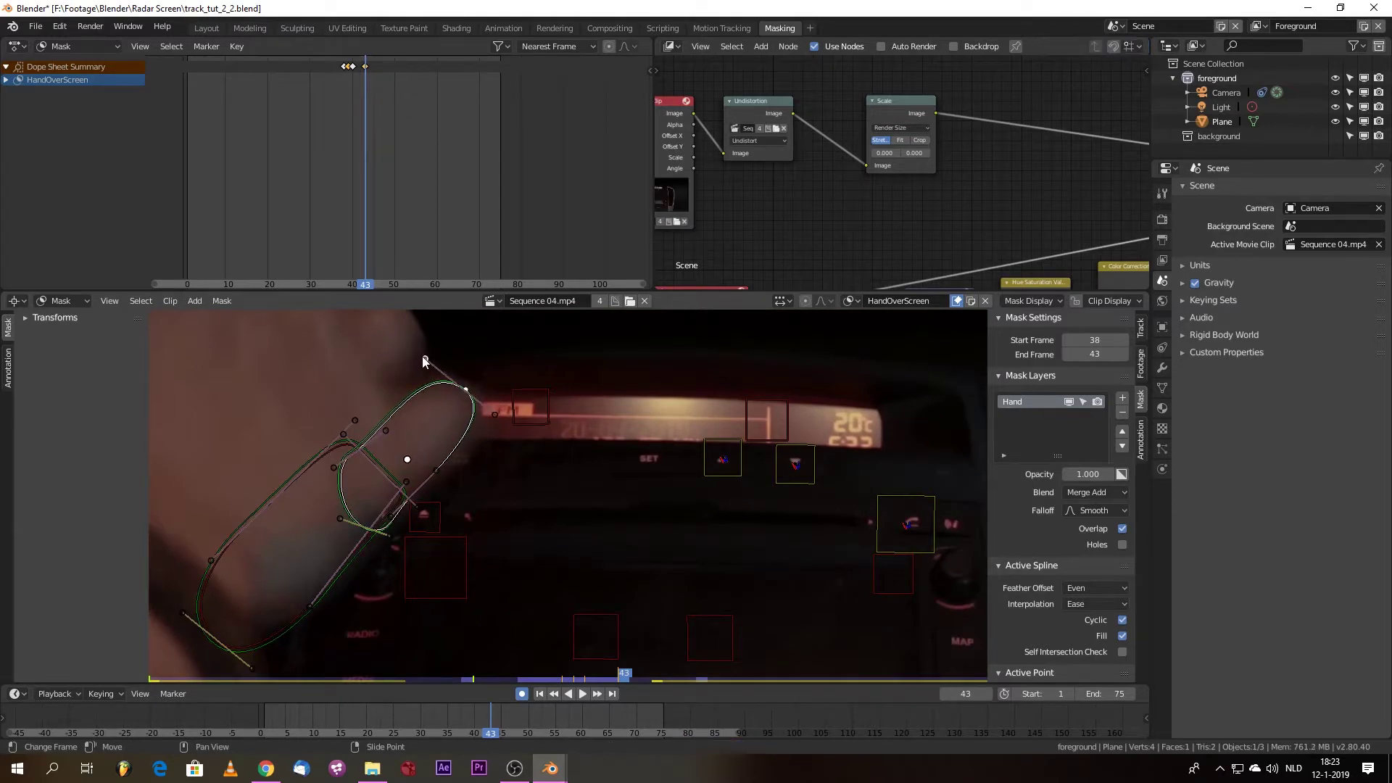
right_click(437, 470)
- Go to frame 41 and move the finger oval and the hand oval over the hand
scroll(450, 490, "down", 2)
right_click_drag(478, 713, 479, 720)
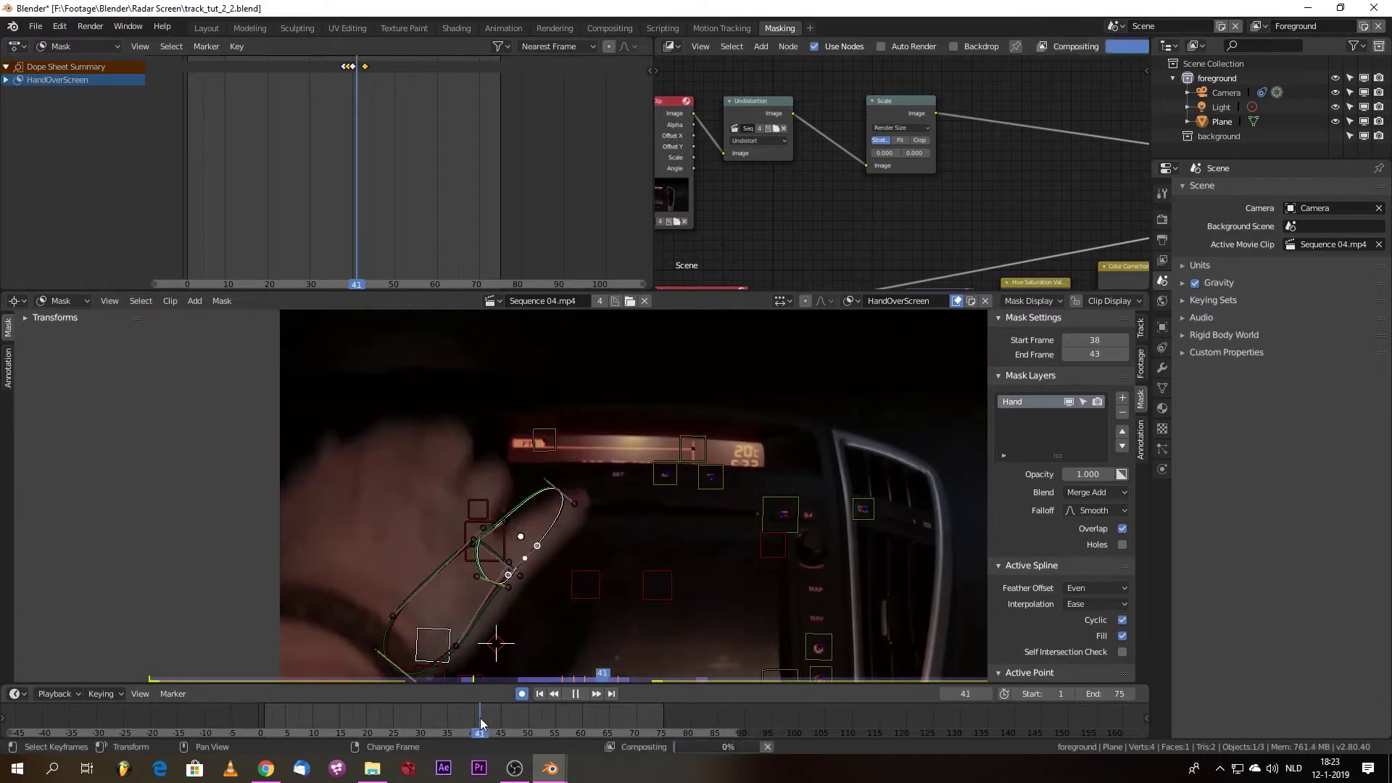
left_click_drag(524, 542, 522, 543)
key("a")
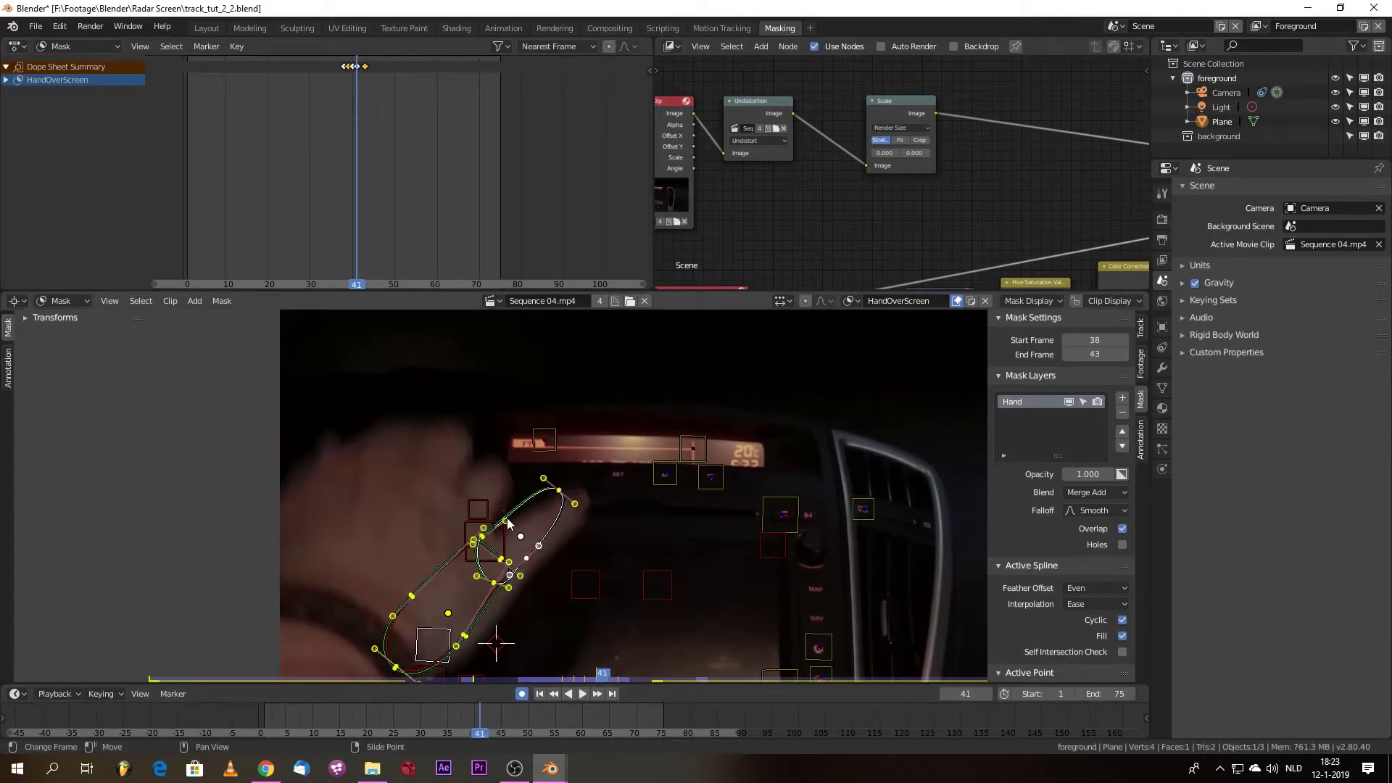
right_click_drag(520, 536, 542, 536)
right_click_drag(448, 613, 462, 623)
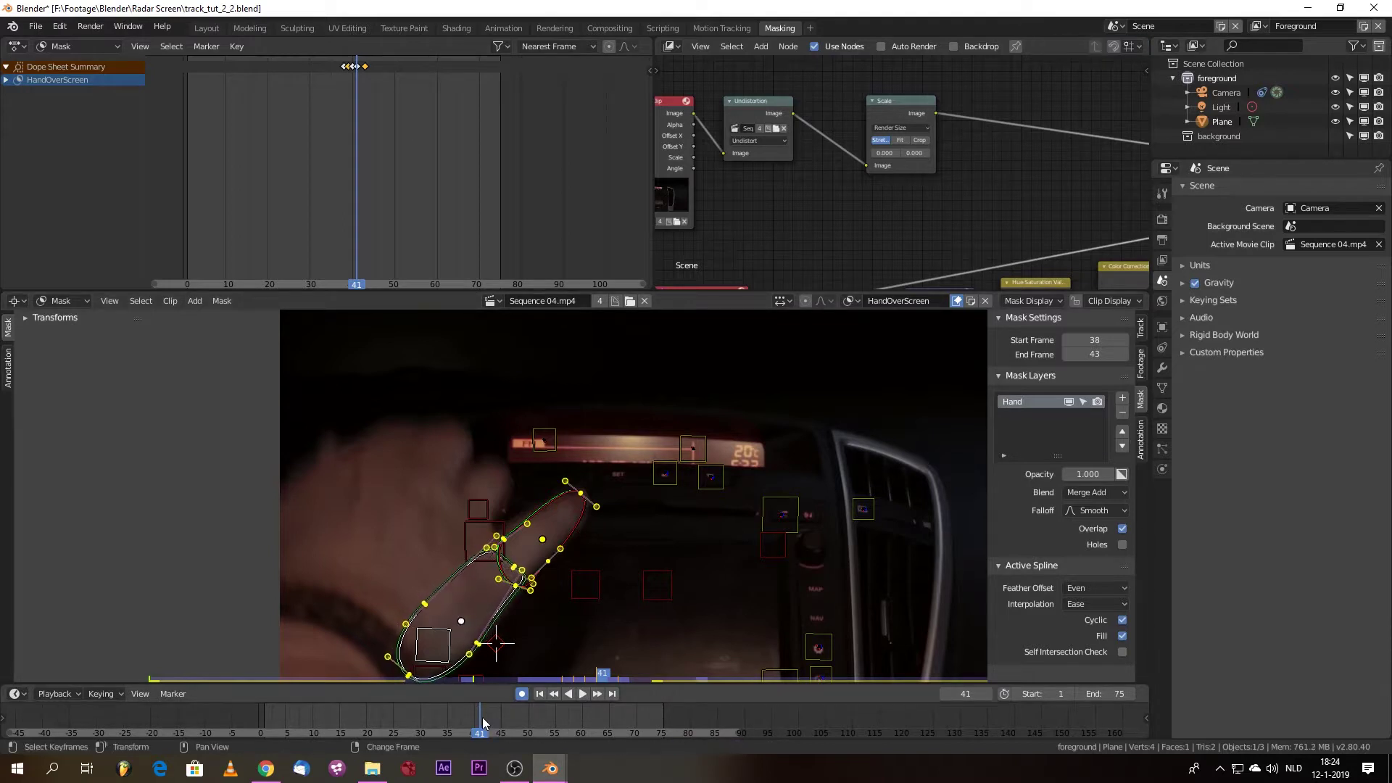
- Move the finger oval's tip point and its handle to fit the fingertip on frame 41
scroll(567, 496, "up", 4)
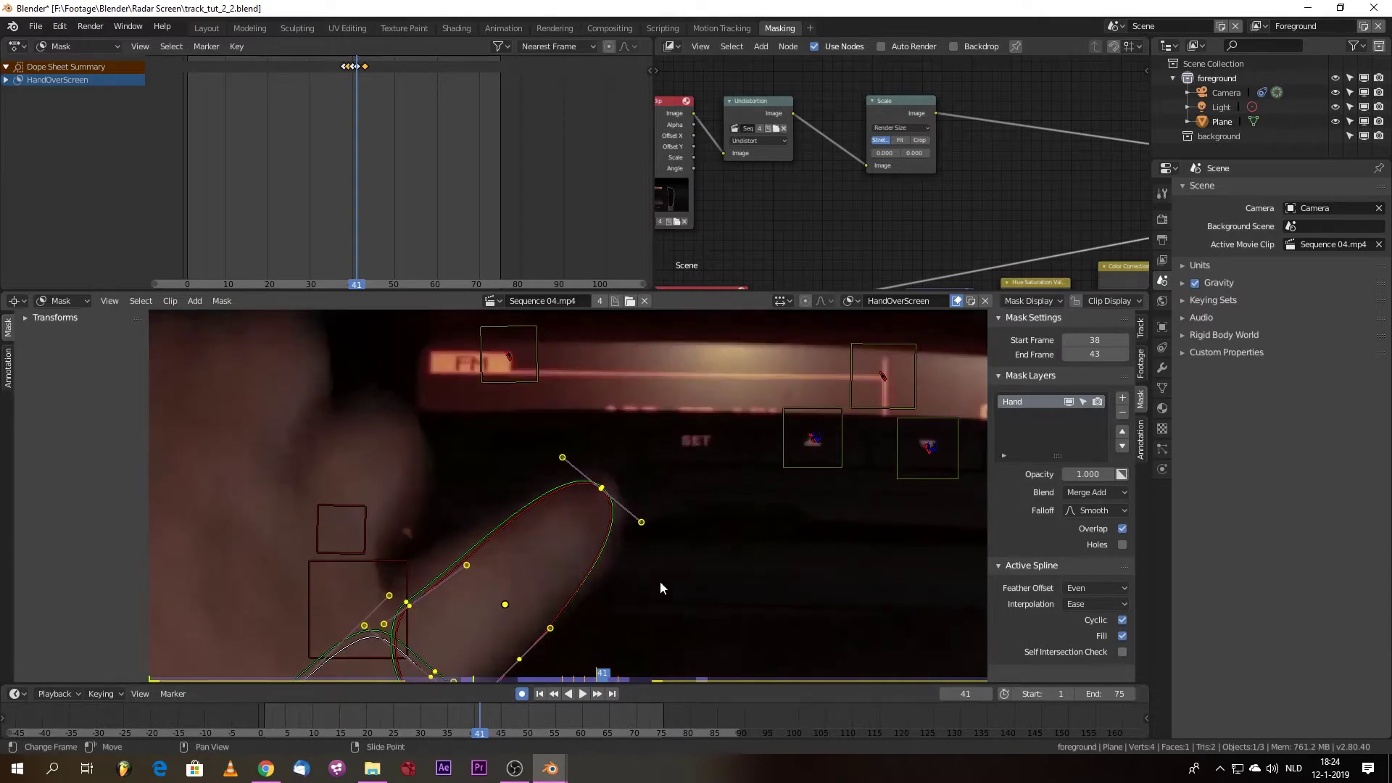
left_click(640, 520)
right_click_drag(641, 521, 647, 523)
right_click_drag(600, 488, 607, 488)
- Adjust the finger oval's upper edge point and handles near its base on frame 41
middle_click_drag(451, 580, 447, 568)
right_click_drag(460, 554, 404, 584)
scroll(495, 603, "down", 1)
middle_click_drag(482, 661, 420, 582)
left_click(419, 582)
right_click(433, 569)
left_click(430, 568)
left_click(402, 582)
scroll(389, 616, "down", 1)
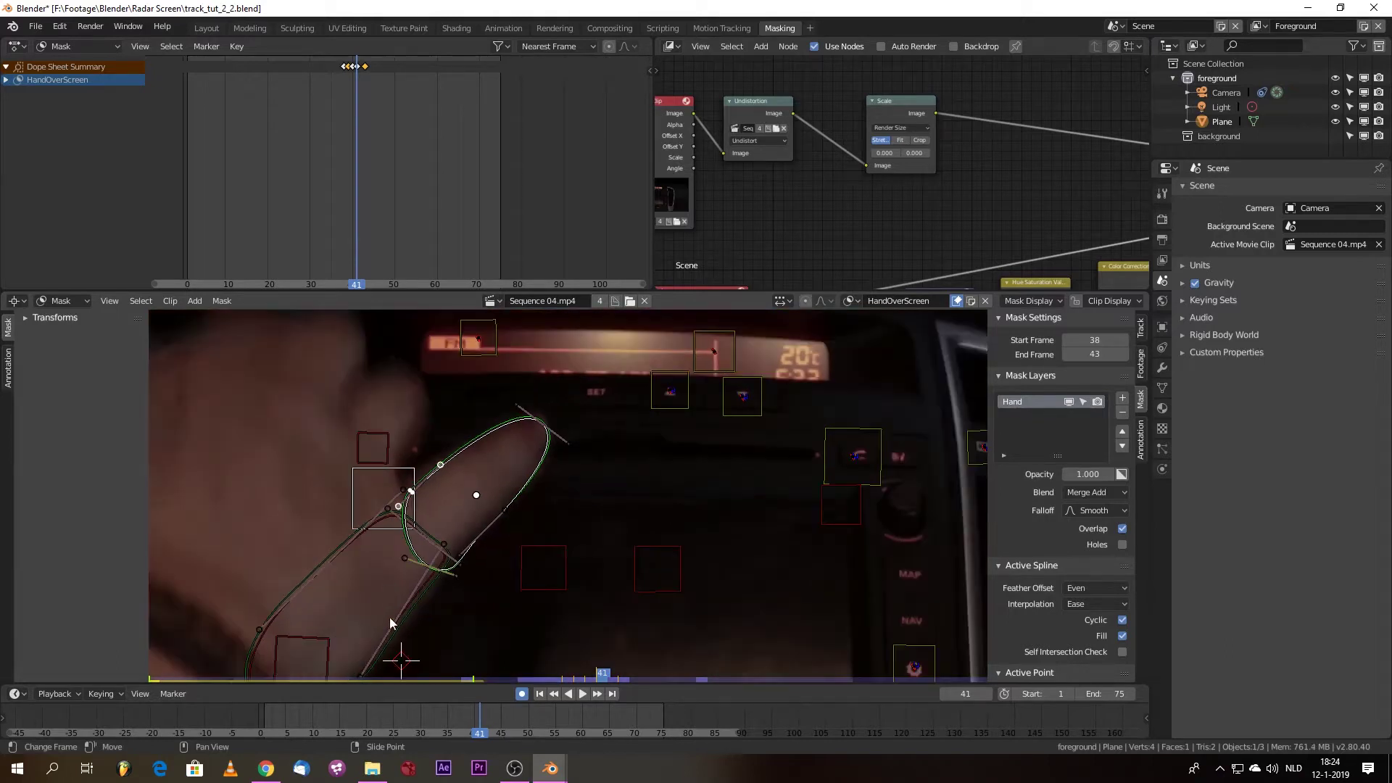
- On frame 42, move both ovals together over the hand, and return to frame 41
key("Right")
key("a")
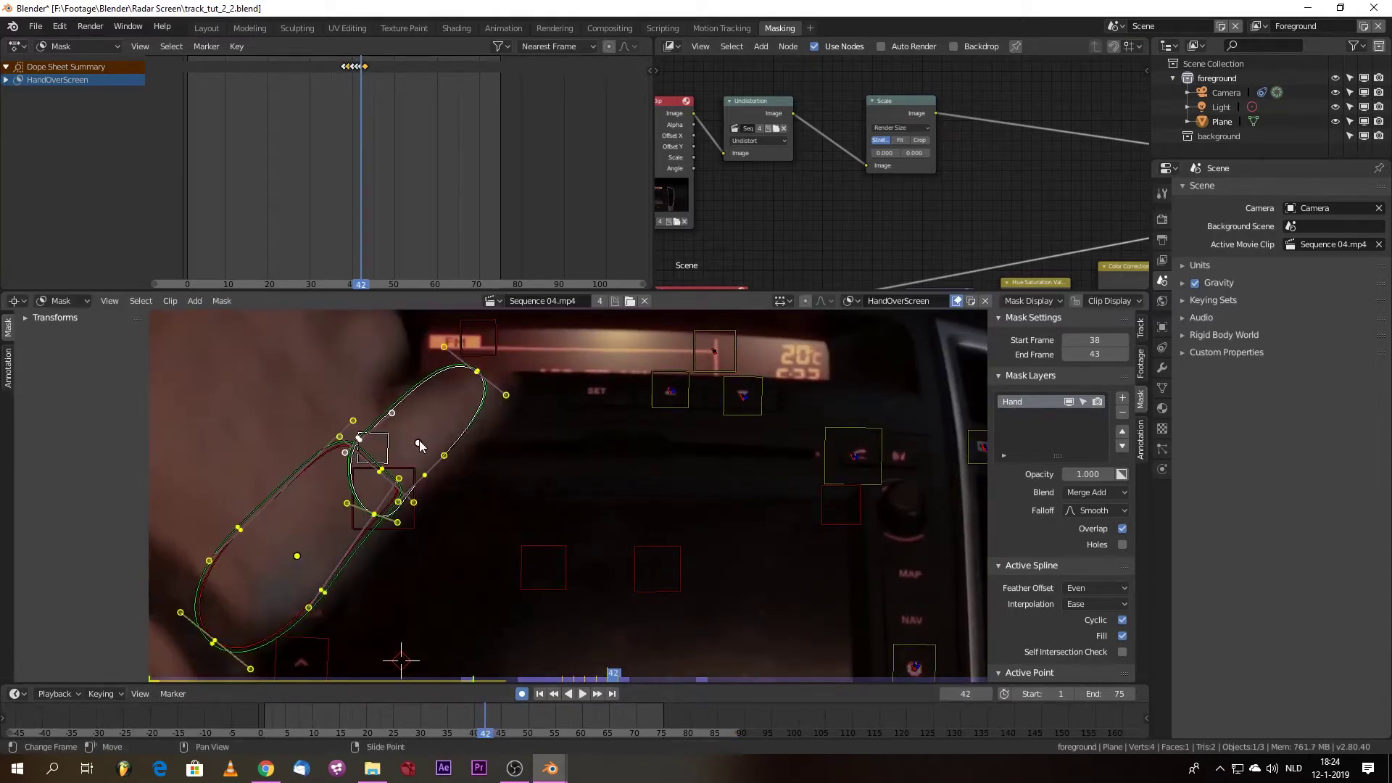
key("g")
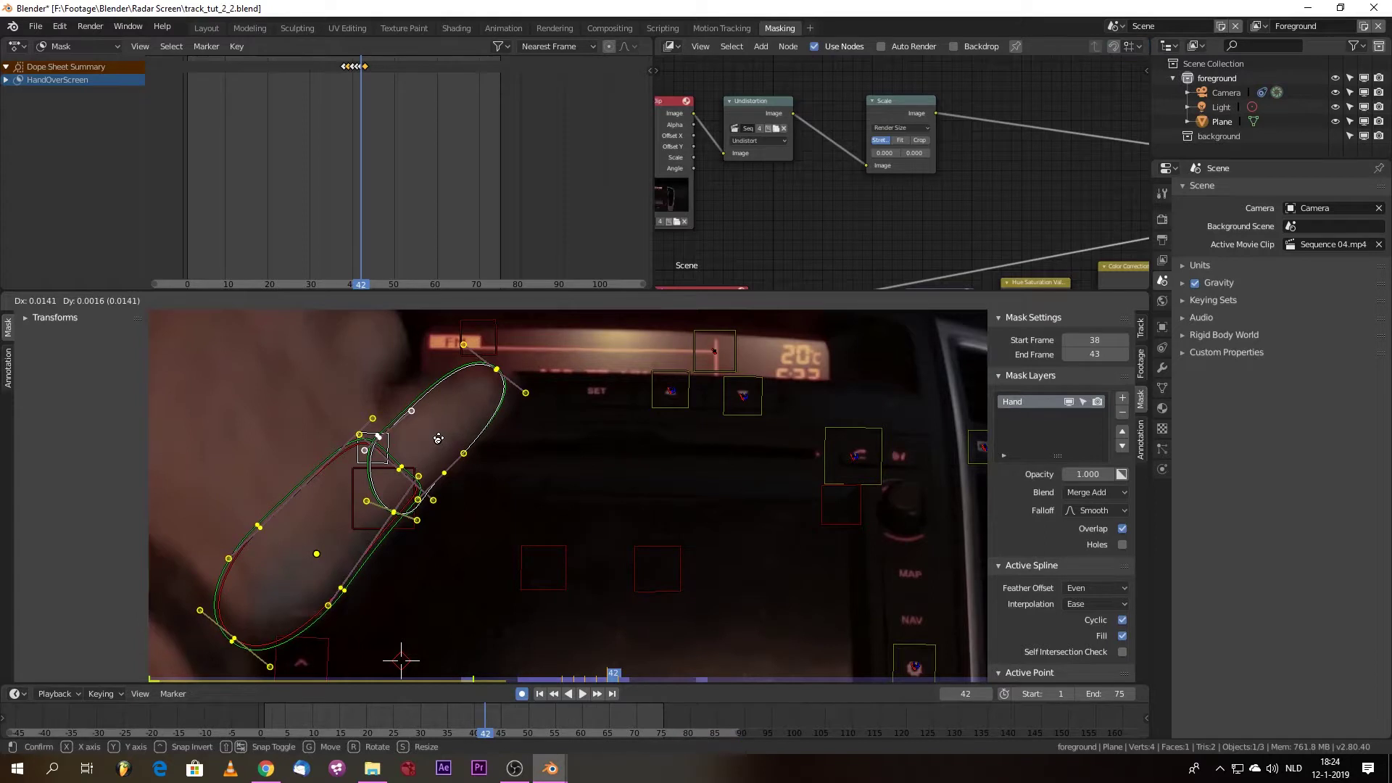
left_click(437, 438)
left_click(476, 734)
mouse_move(476, 735)
left_mouse_down()
mouse_move(498, 736)
mouse_move(481, 734)
left_mouse_up()
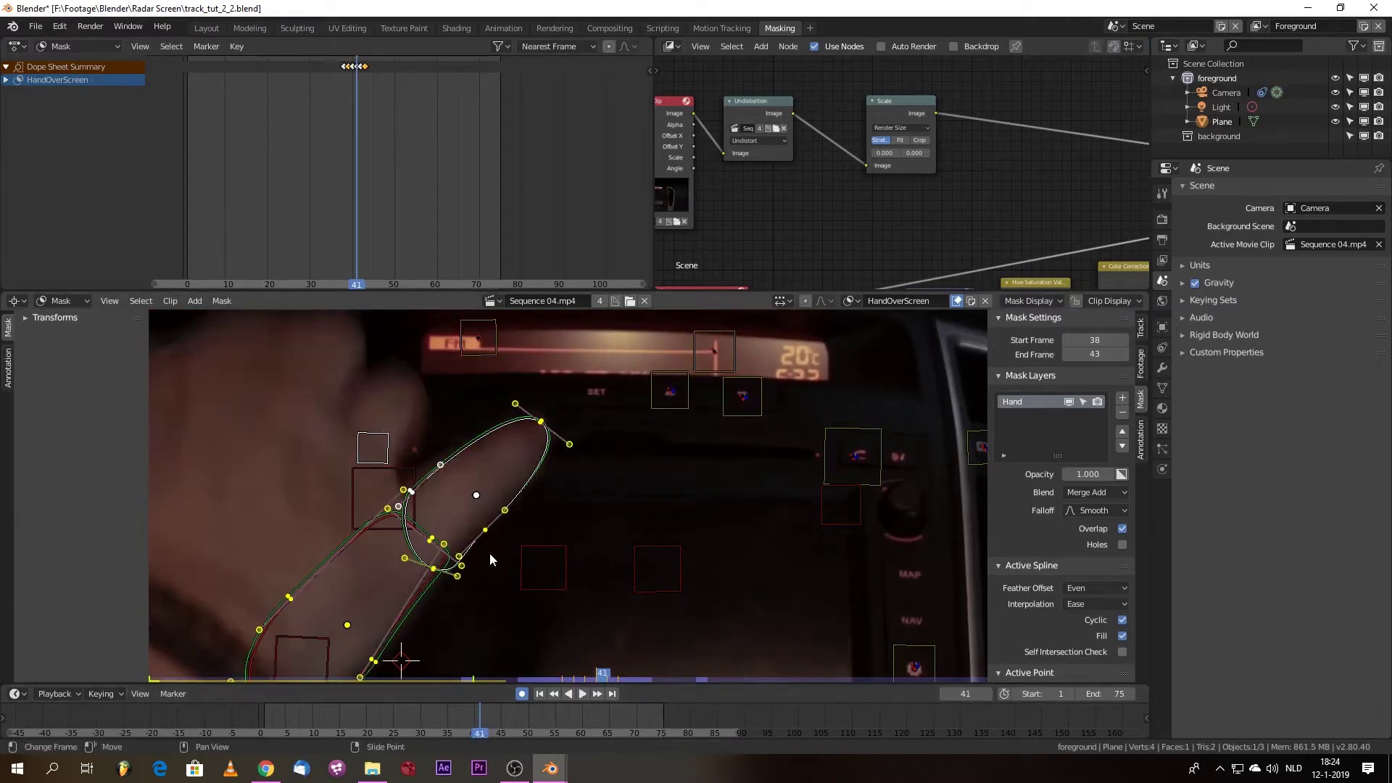
- Switch to the Compositing workspace
left_click(609, 27)
scroll(532, 211, "up", 3)
key("shift+a")
left_click(505, 187)
type("Matte")
key("BackSpace")
key("BackSpace")
key("BackSpace")
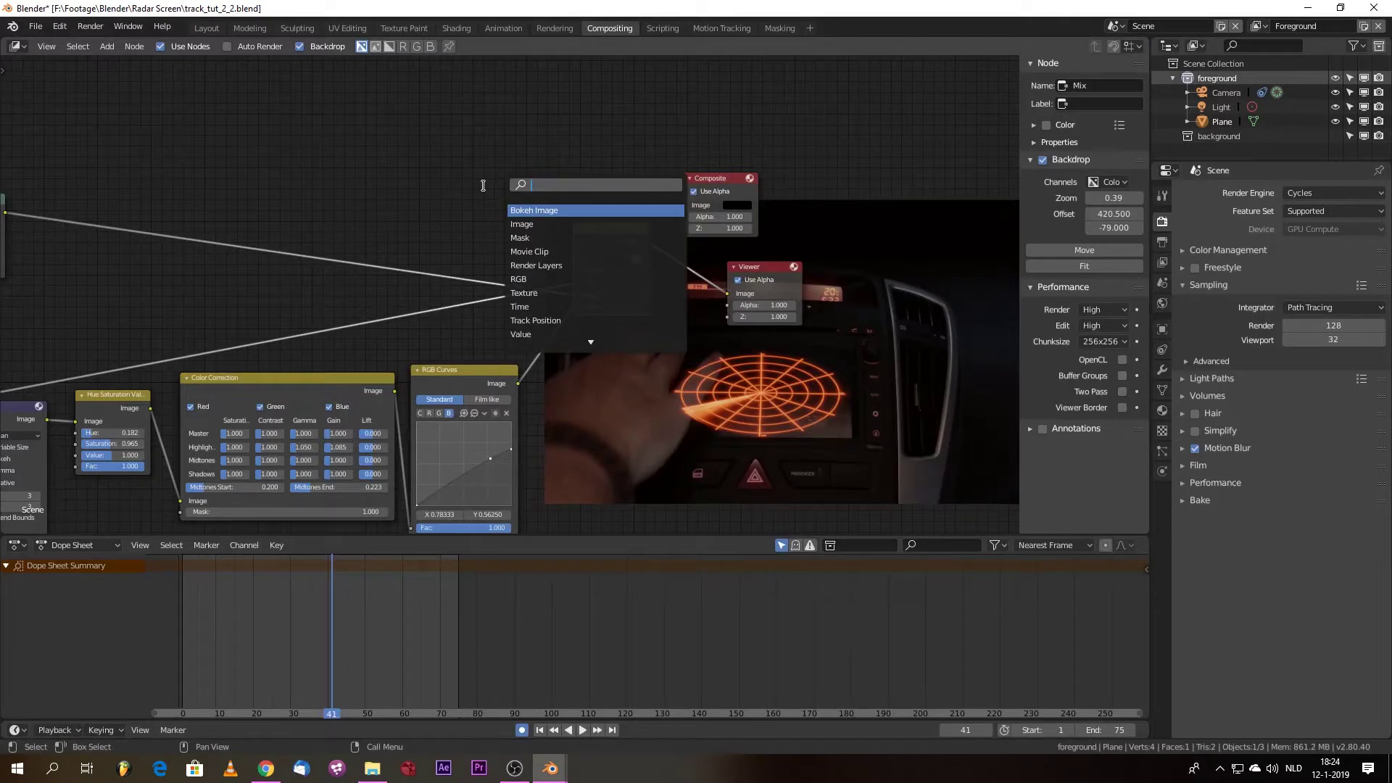
left_click(521, 224)
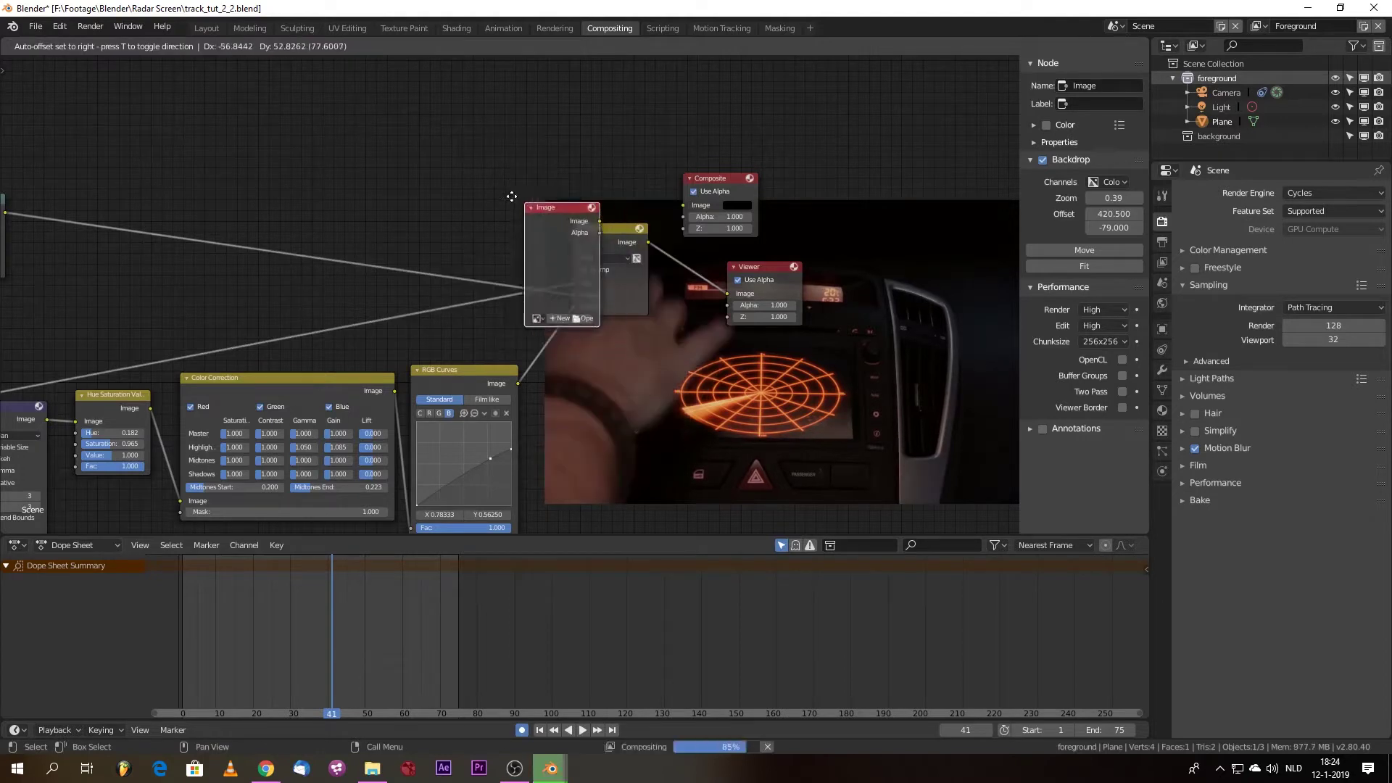
left_click(434, 173)
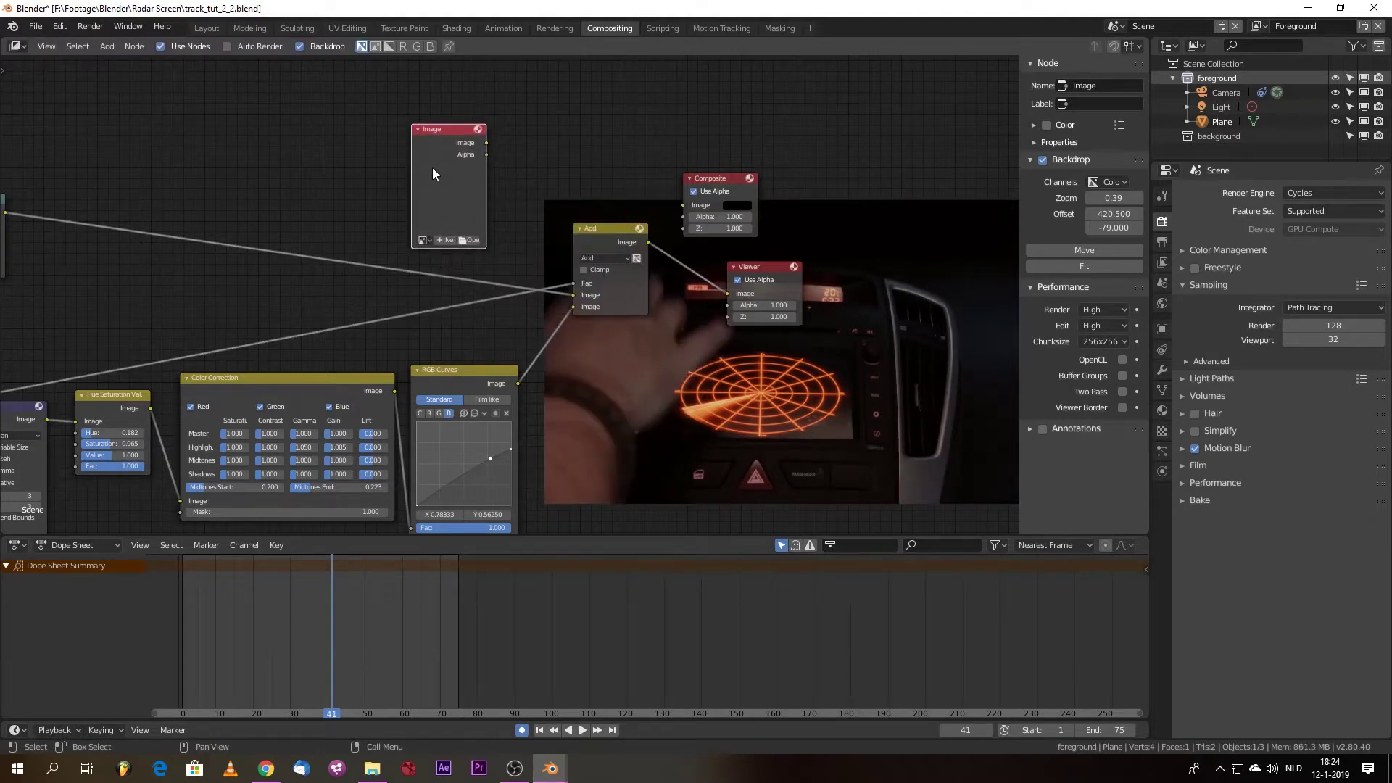
key("x")
- Add a Mask node, assign the HandOverScreen mask to it and place it above the Add node
key("shift+a")
type("mask")
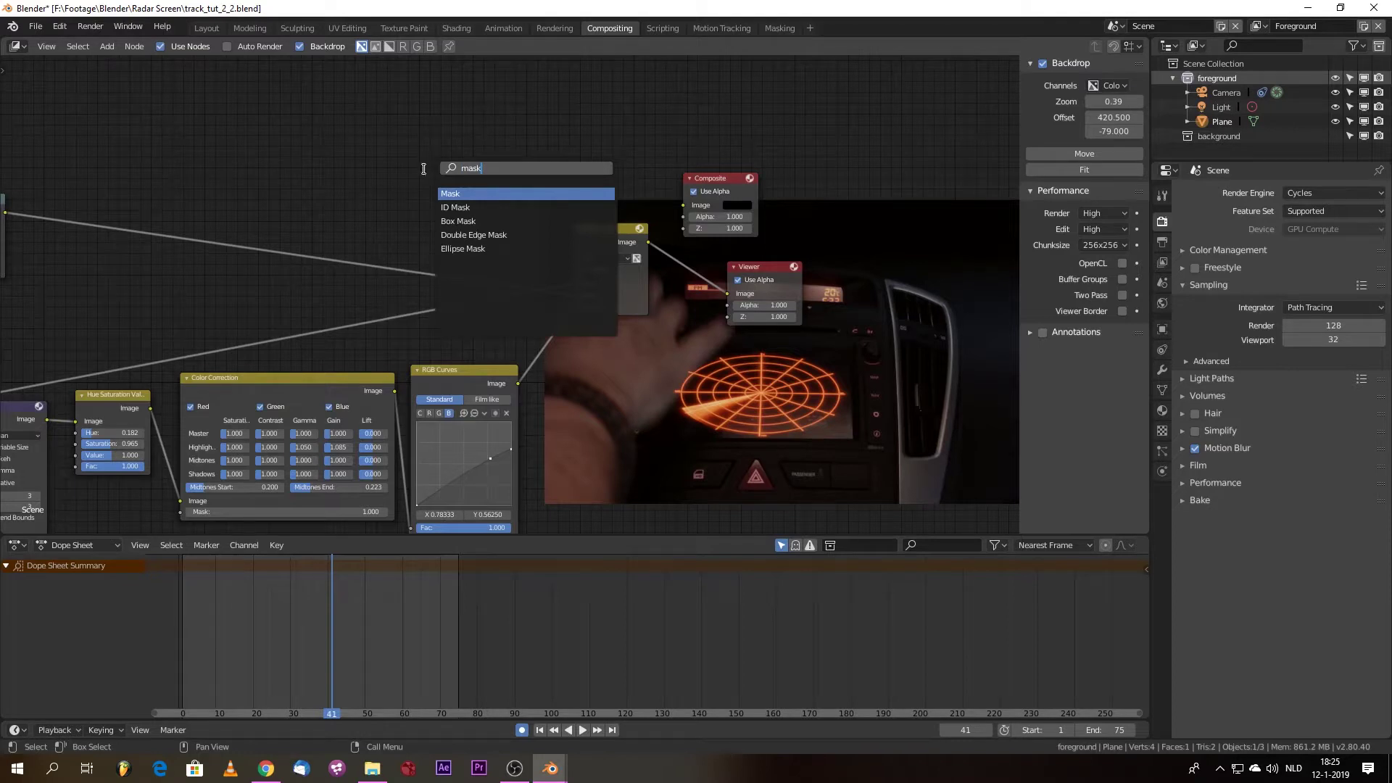
left_click(453, 194)
left_click(377, 176)
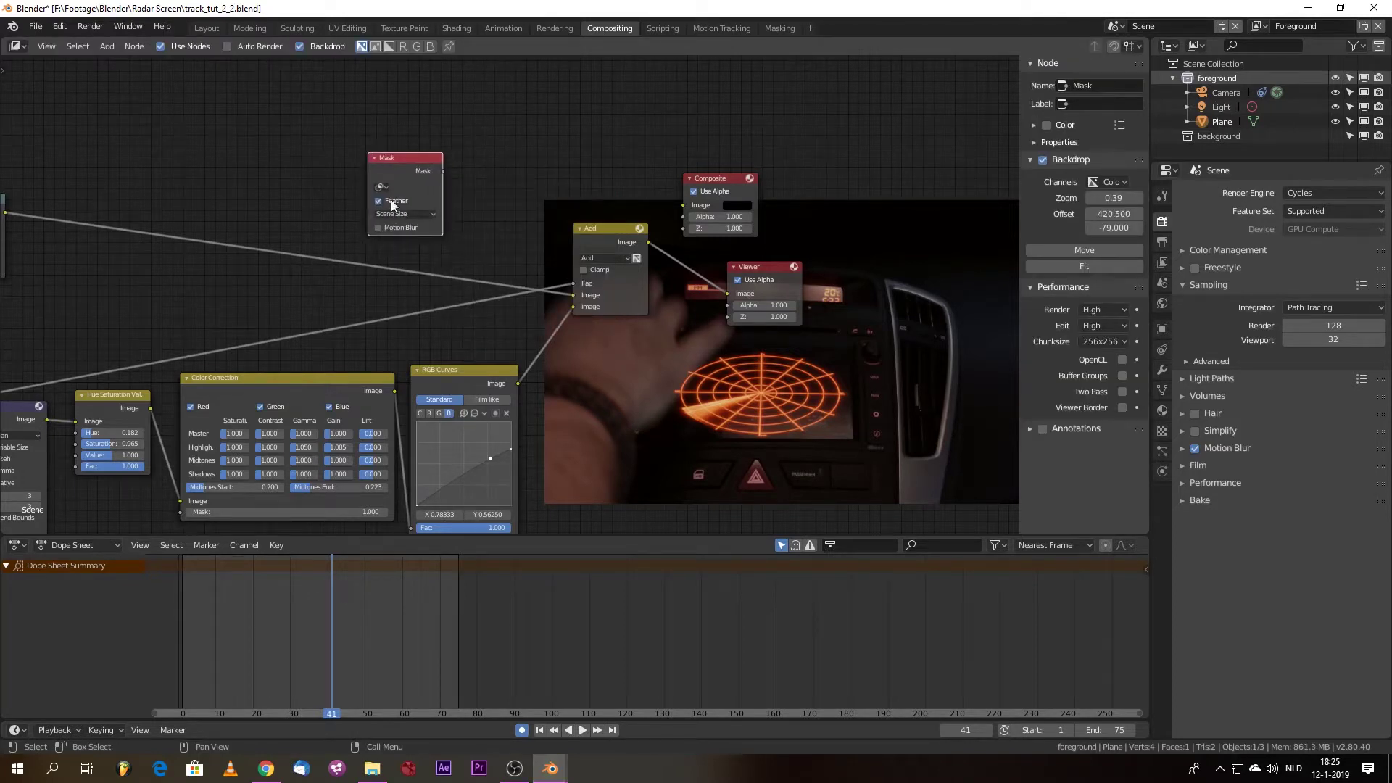
left_click(387, 187)
left_click(396, 209)
left_click_drag(410, 163, 571, 125)
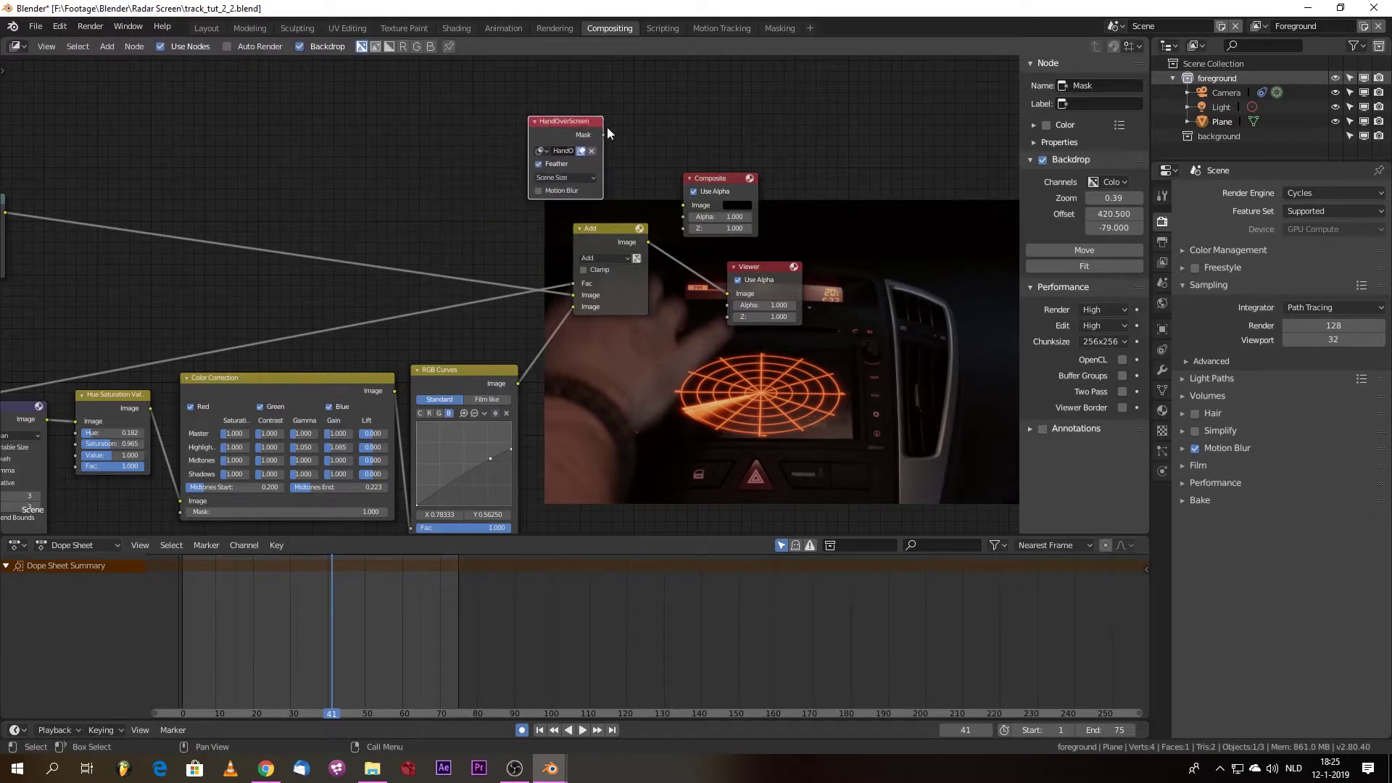
- Make room around the output nodes and insert a Mix node between the Add and Viewer nodes
left_click_drag(713, 182, 870, 174)
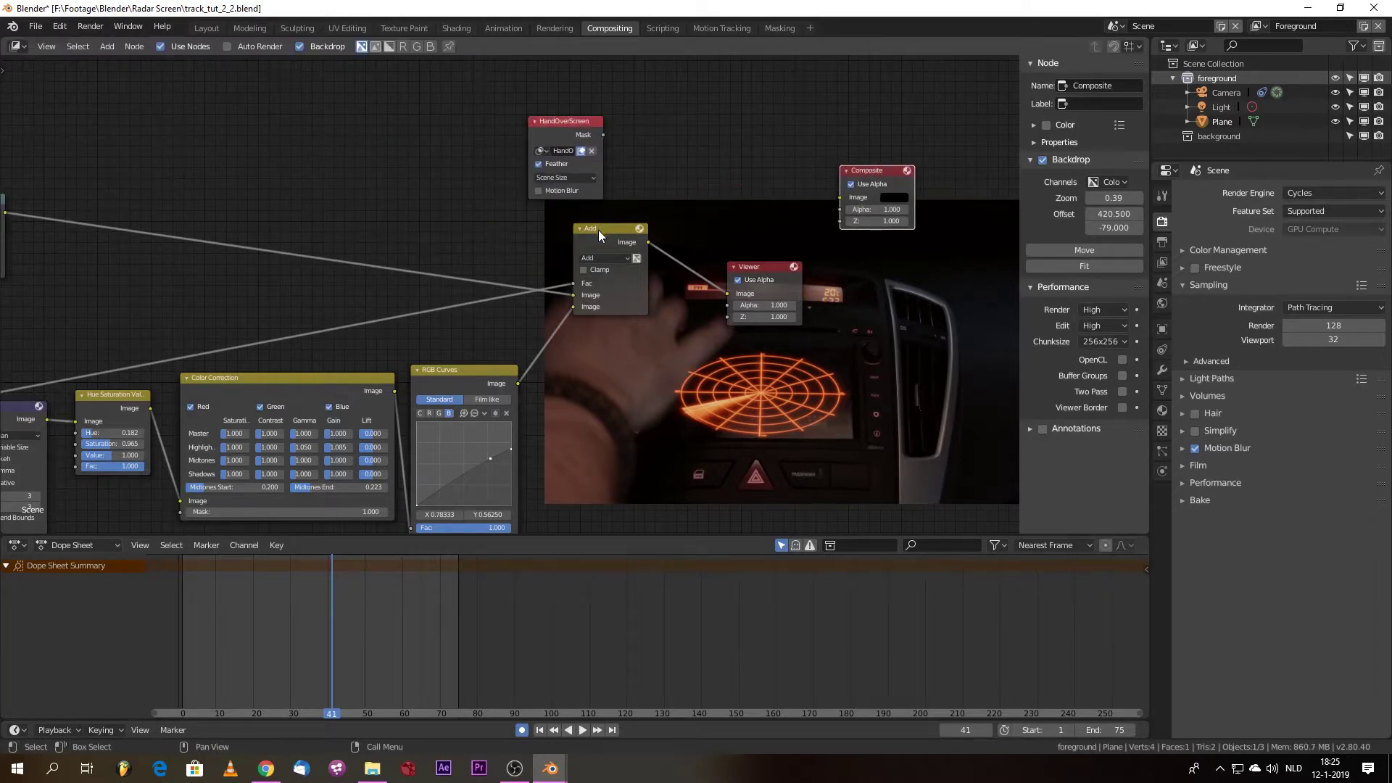
left_click_drag(598, 229, 597, 242)
left_click_drag(562, 122, 629, 120)
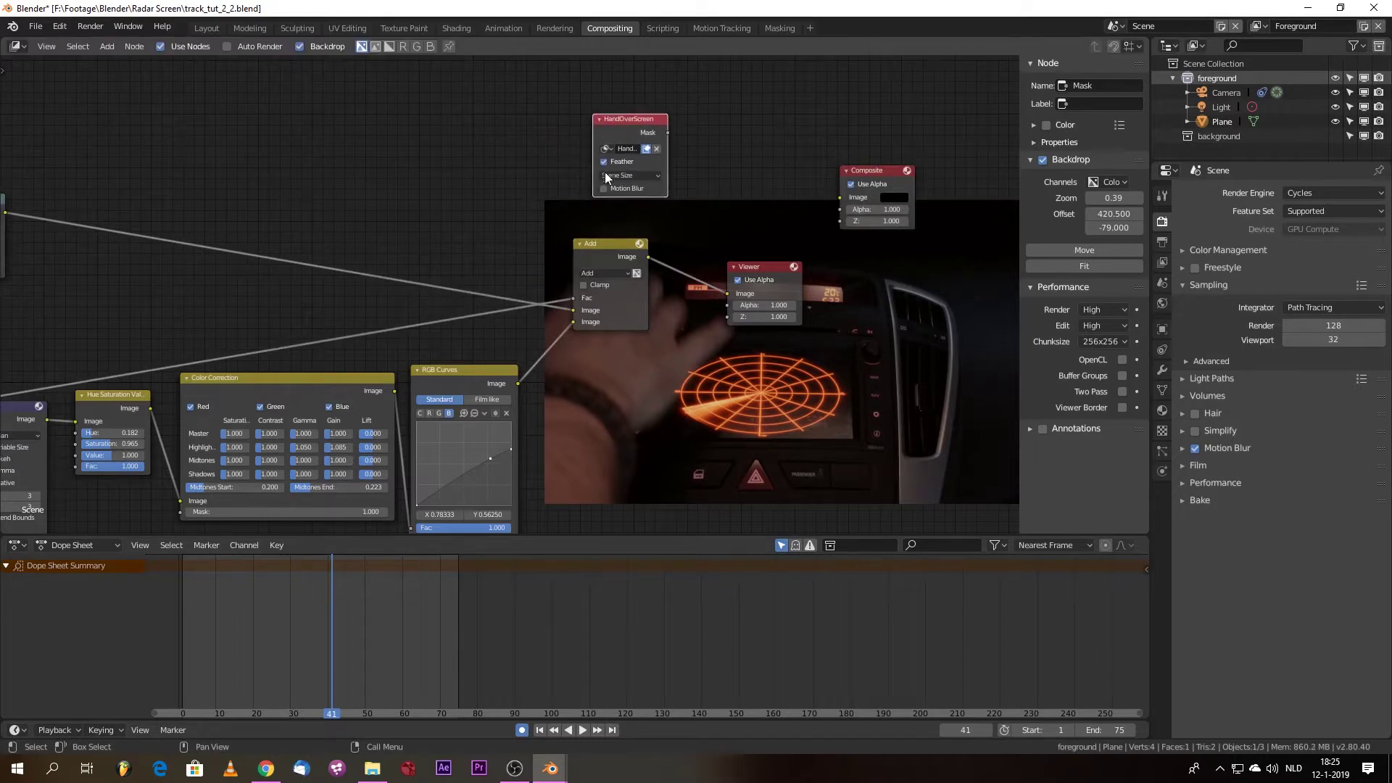
key("shift+a")
left_click(636, 215)
type("mix")
left_click(703, 244)
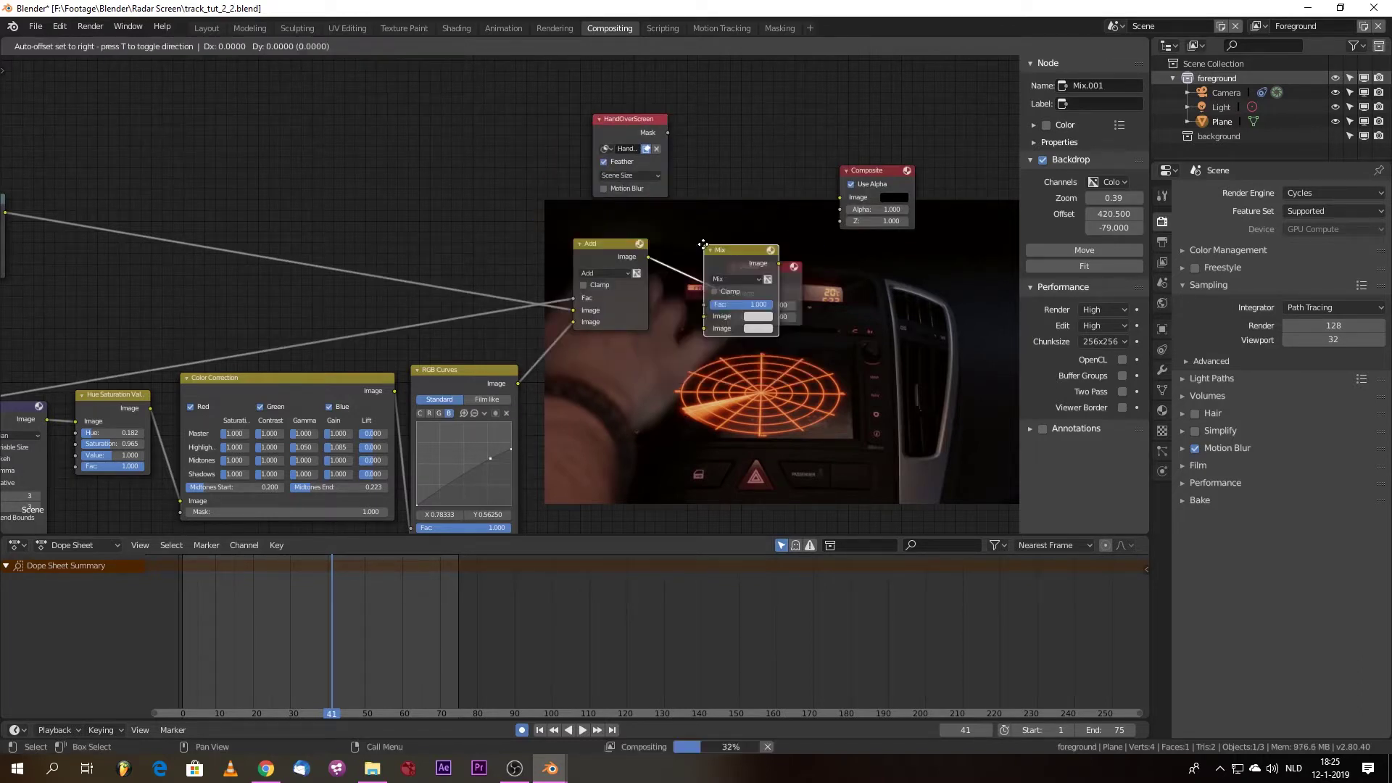
left_click(658, 226)
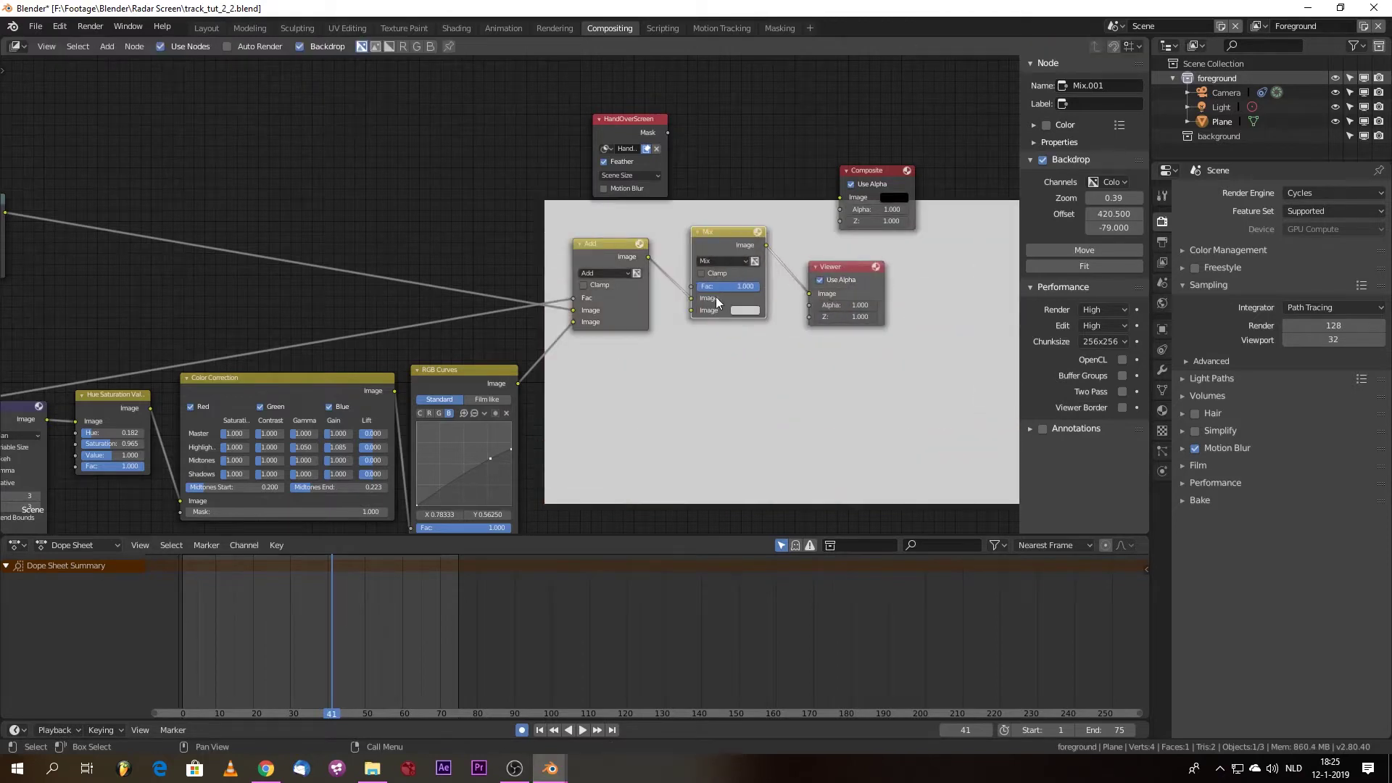
- Connect the Add result to Mix's second image input, the HandOverScreen mask to Fac, and the Scale output to the first image input
left_click_drag(691, 298, 693, 311)
left_click_drag(668, 134, 692, 287)
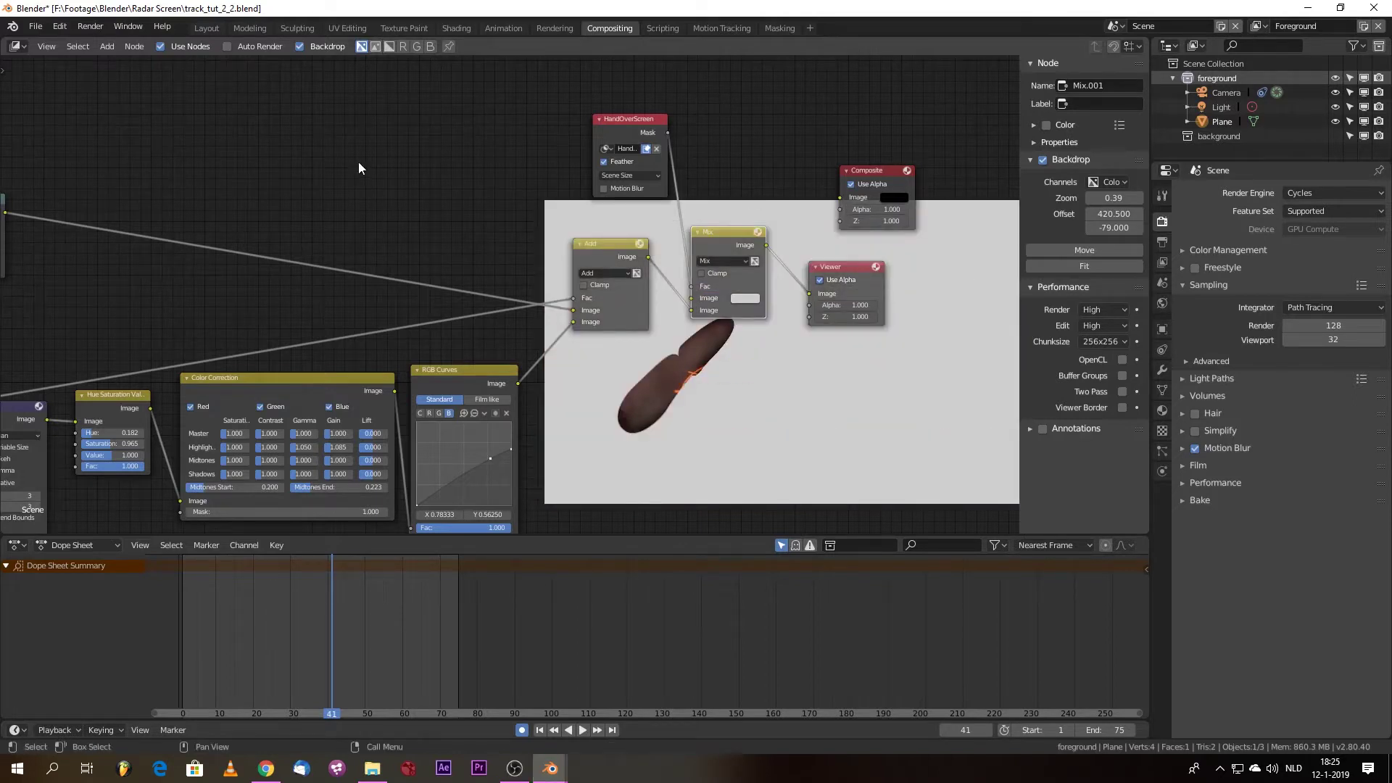
scroll(359, 165, "down", 4)
scroll(729, 394, "up", 1)
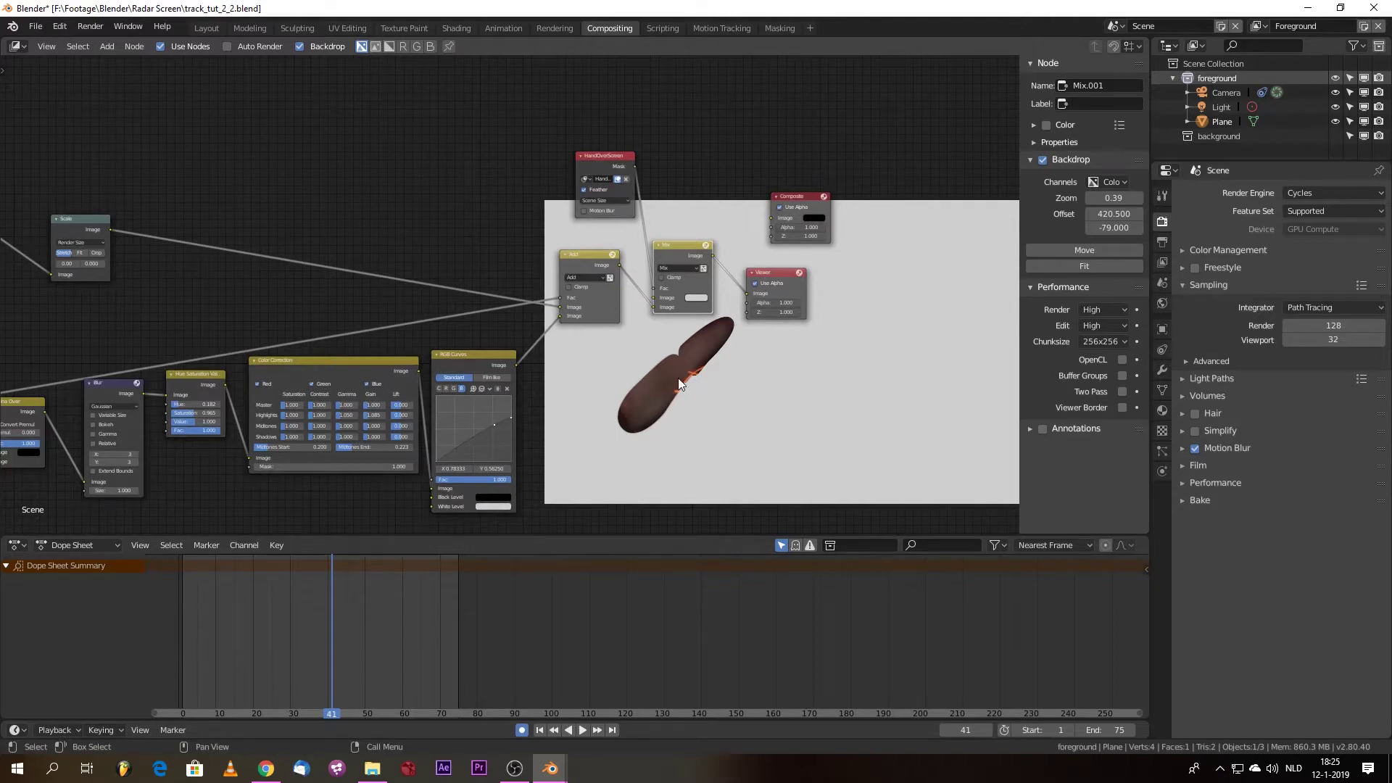
left_click_drag(111, 228, 654, 297)
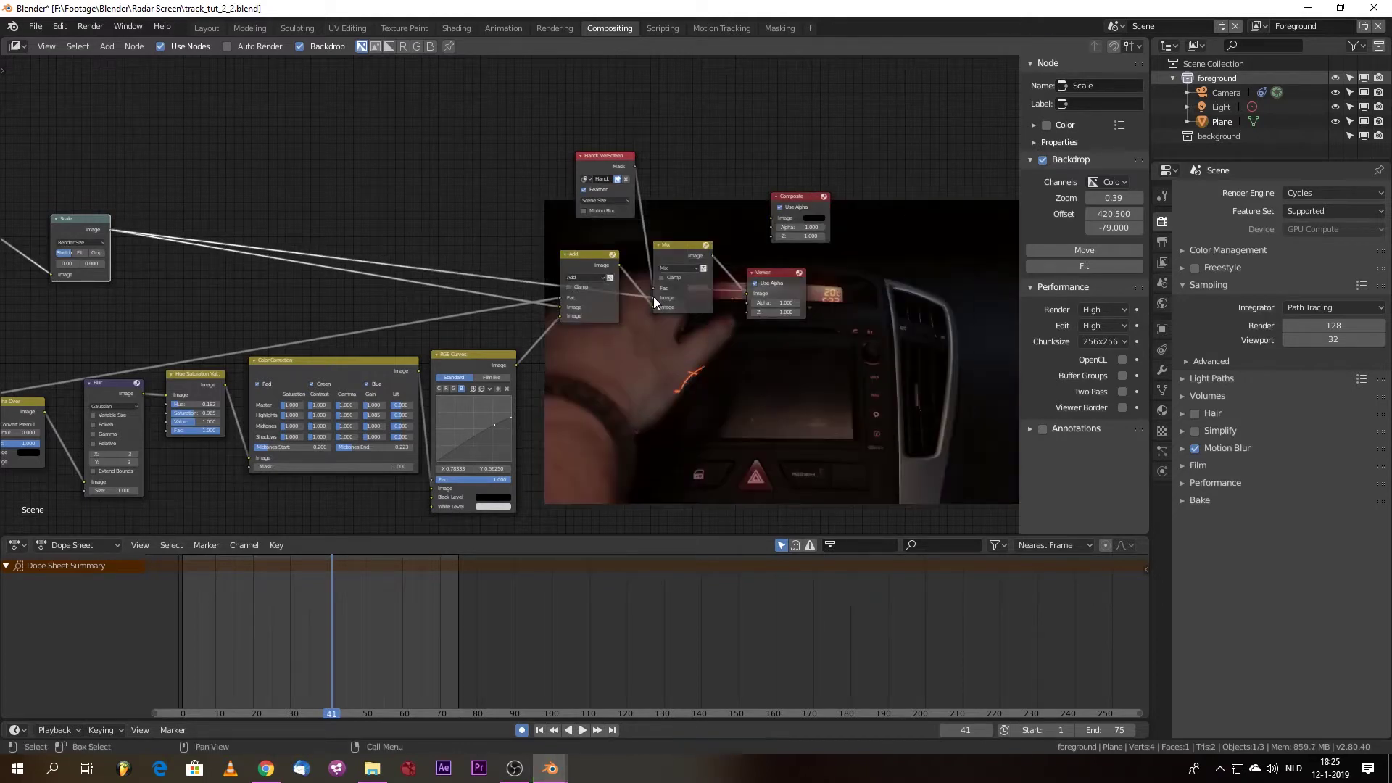
scroll(730, 398, "up", 3)
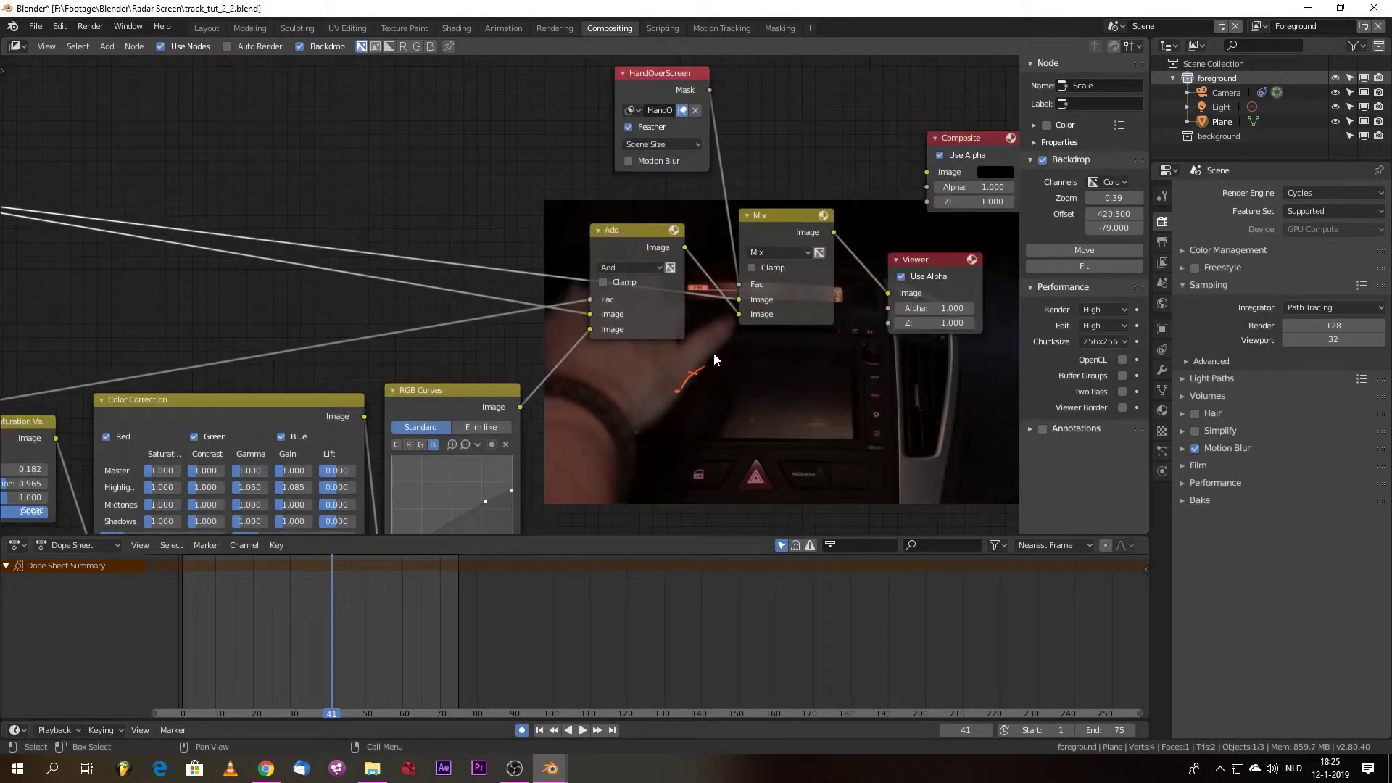
- Move the HandOverScreen mask node aside and swap Mix's image inputs so Add feeds the first and Scale the second
scroll(713, 355, "up", 1)
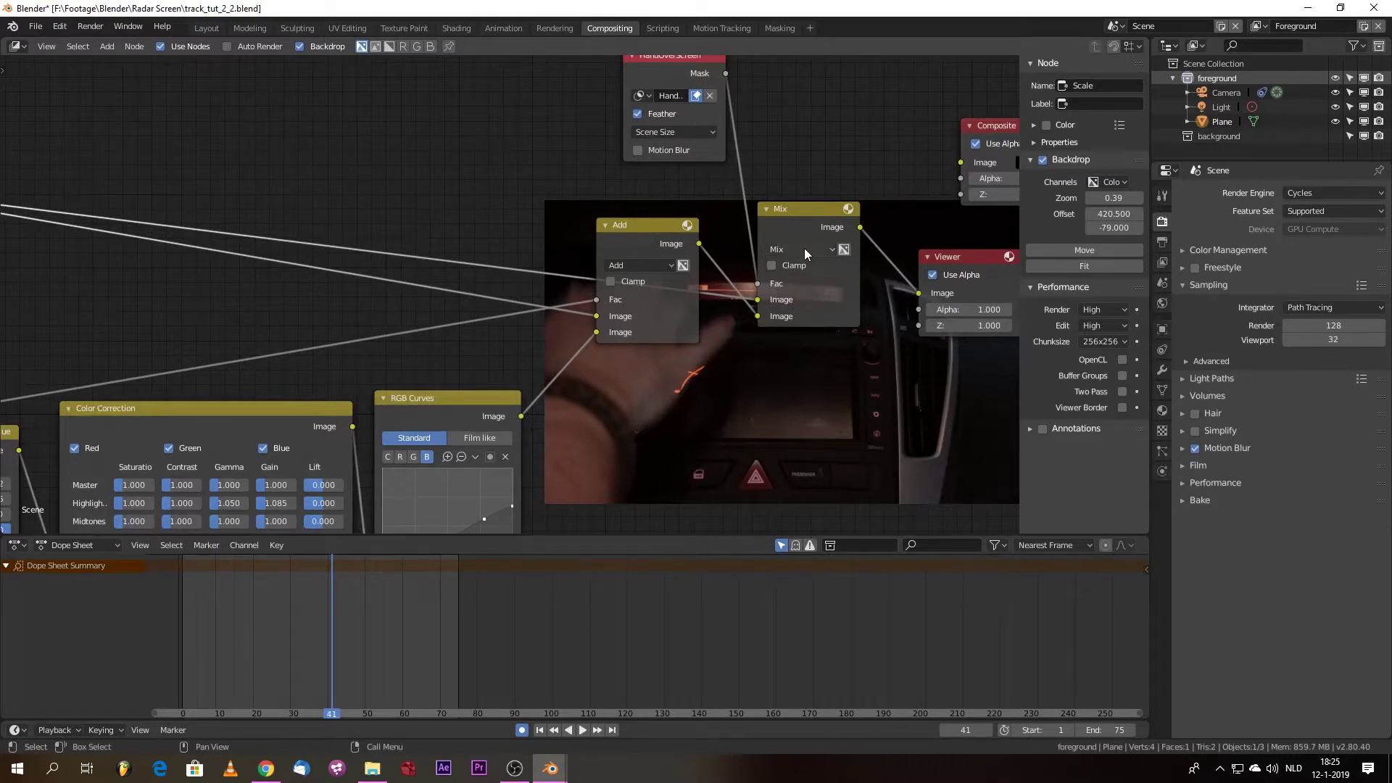
left_click_drag(671, 71, 633, 101)
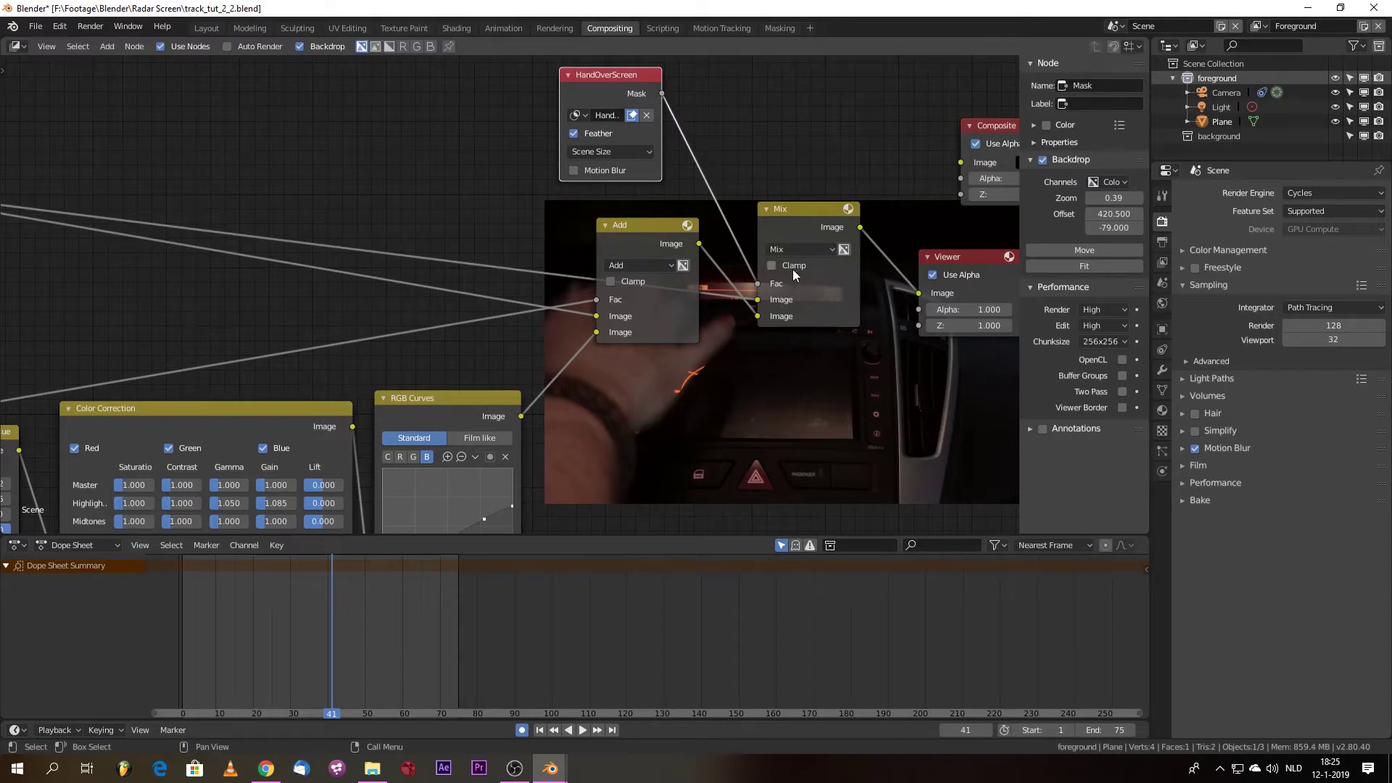
left_click_drag(757, 317, 758, 316)
scroll(728, 377, "down", 1)
middle_click_drag(728, 377, 687, 344)
scroll(685, 404, "up", 1)
scroll(684, 406, "down", 1)
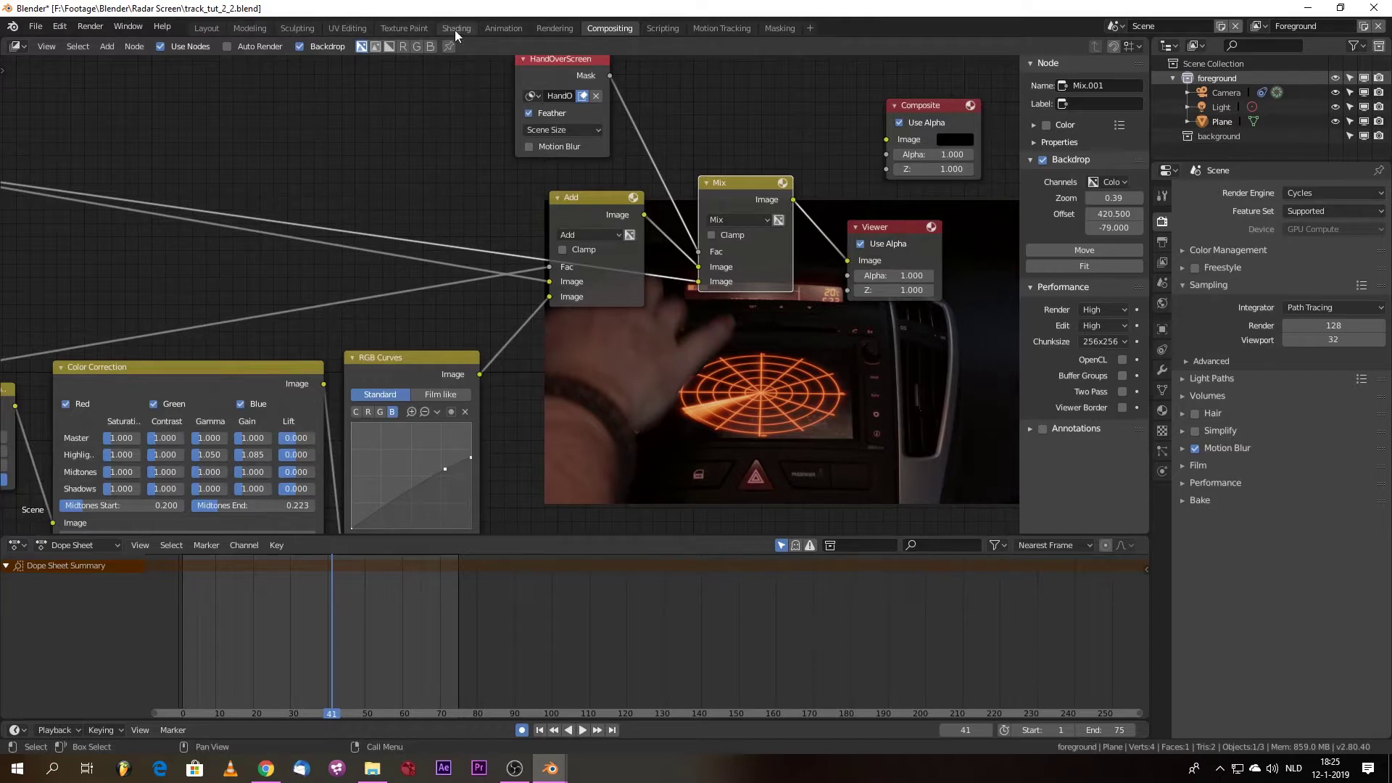
- Close the render window and inspect the finger outlines of the HandOverScreen mask at frame 41 in the Masking workspace
left_click(772, 30)
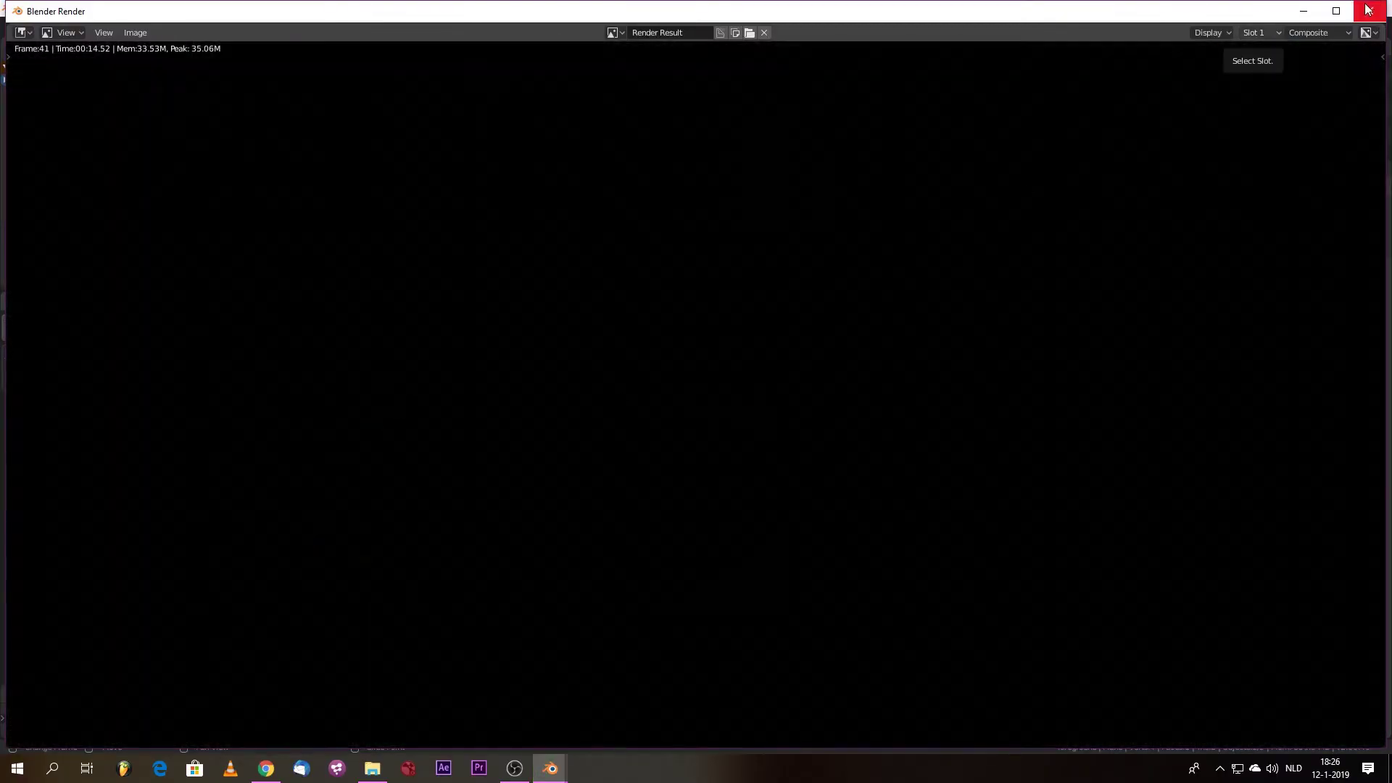
left_click(1369, 11)
scroll(477, 519, "down", 2)
scroll(406, 507, "up", 3)
scroll(323, 563, "down", 1)
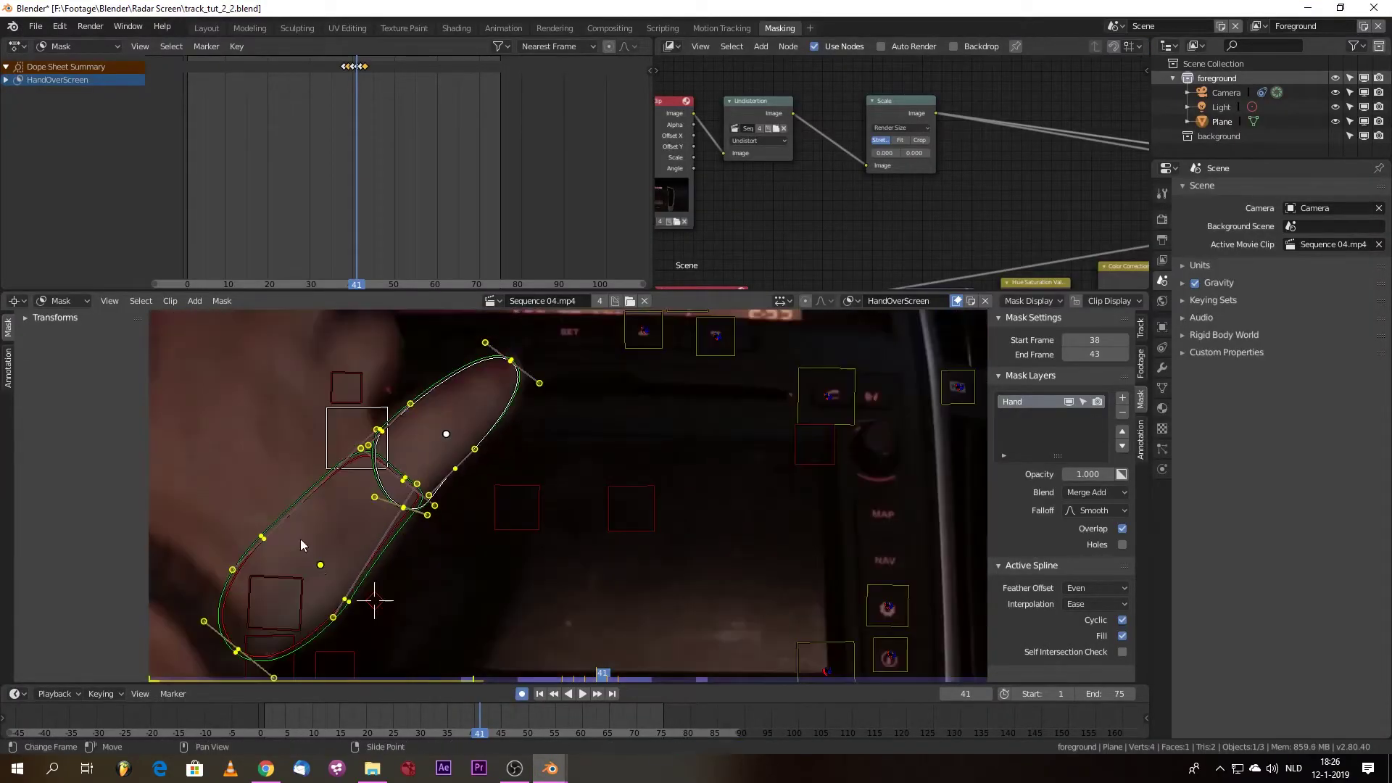
scroll(467, 607, "down", 2)
scroll(549, 433, "up", 1)
scroll(549, 433, "up", 1)
left_click(537, 384)
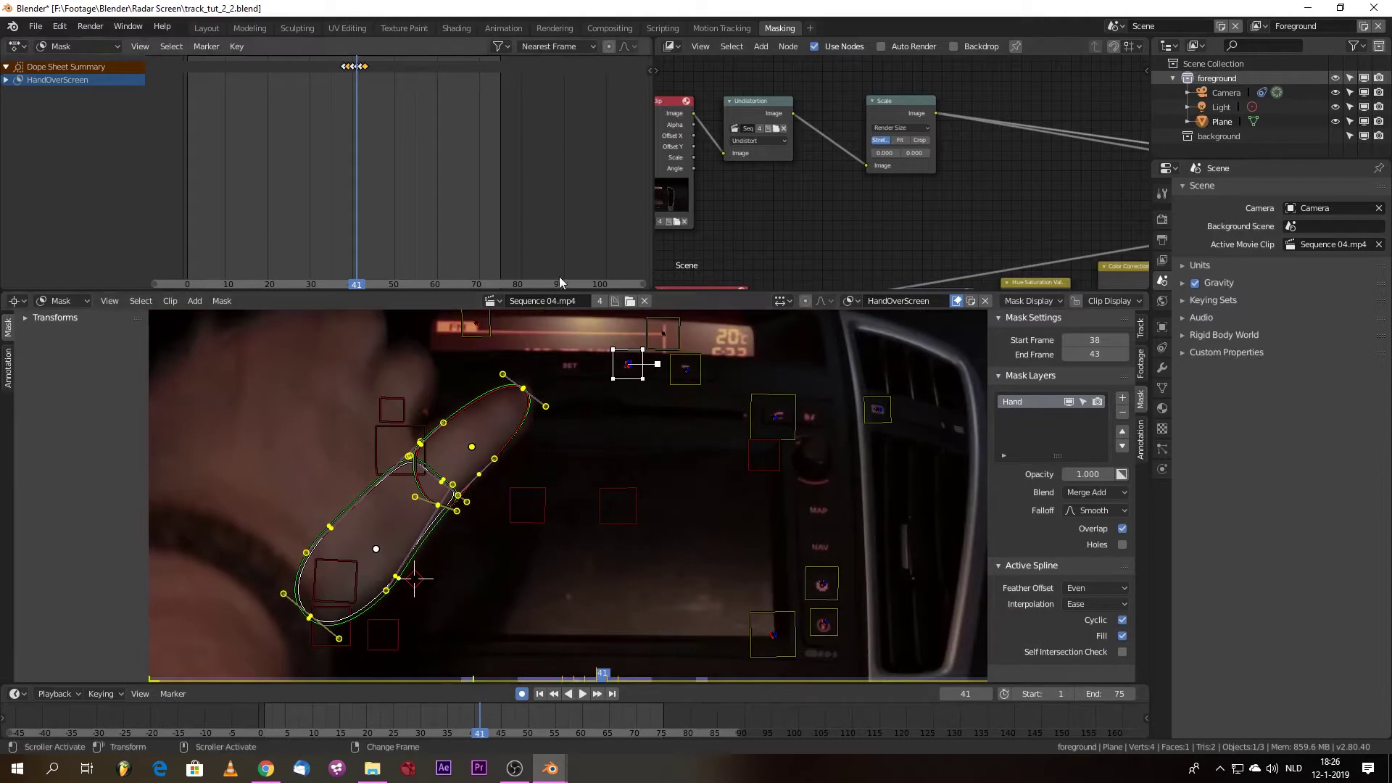
- Return to the Compositing workspace, preview the masked hand at frame 39 and save the file
left_click(590, 29)
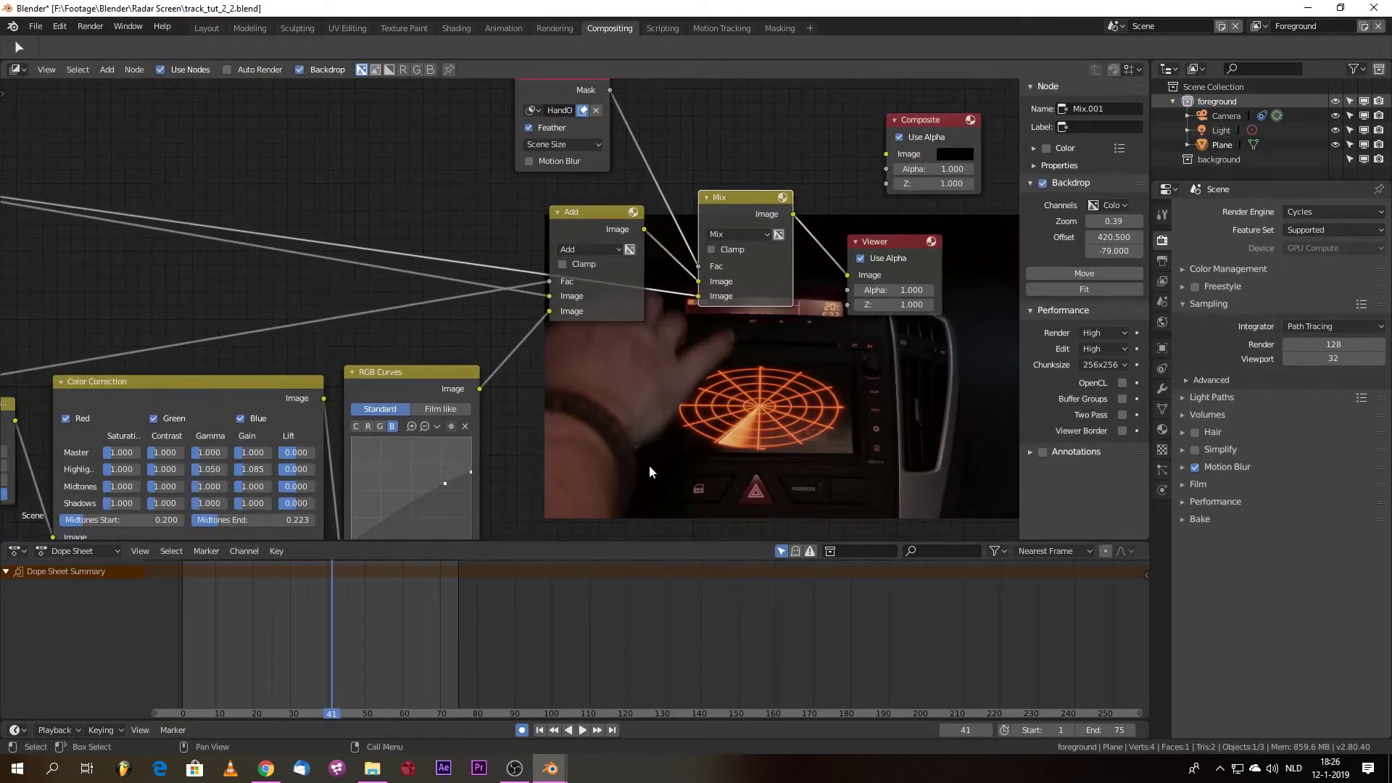
key("space")
right_click_drag(337, 655, 323, 658)
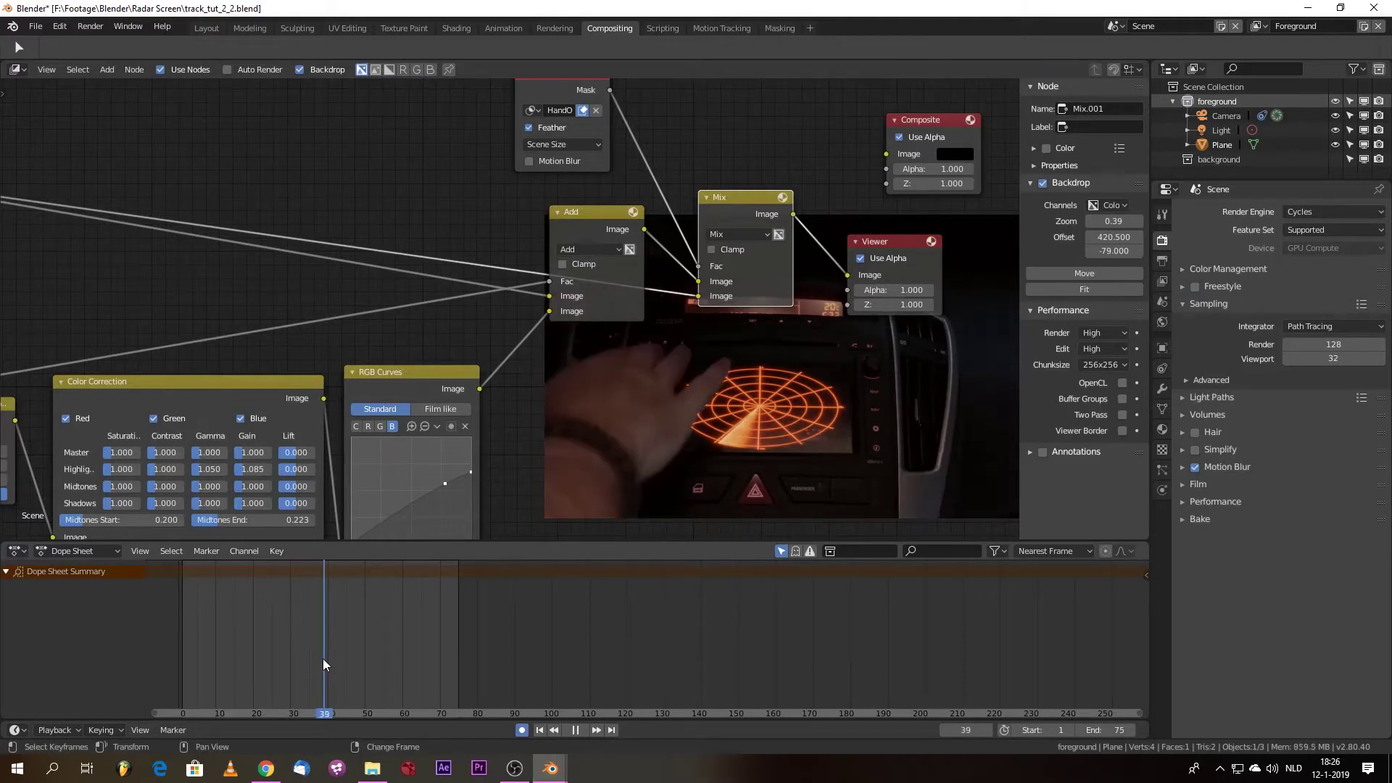
key("space")
key("ctrl+s")
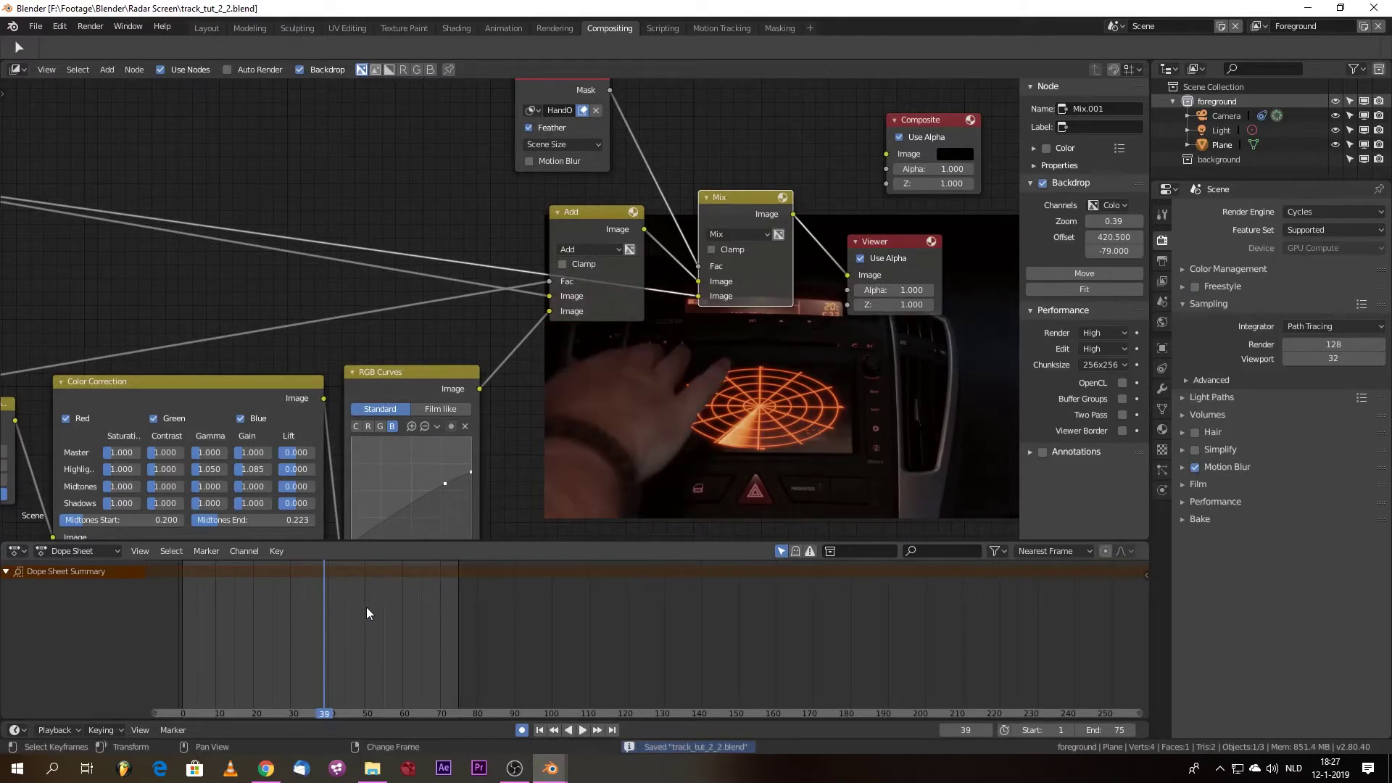
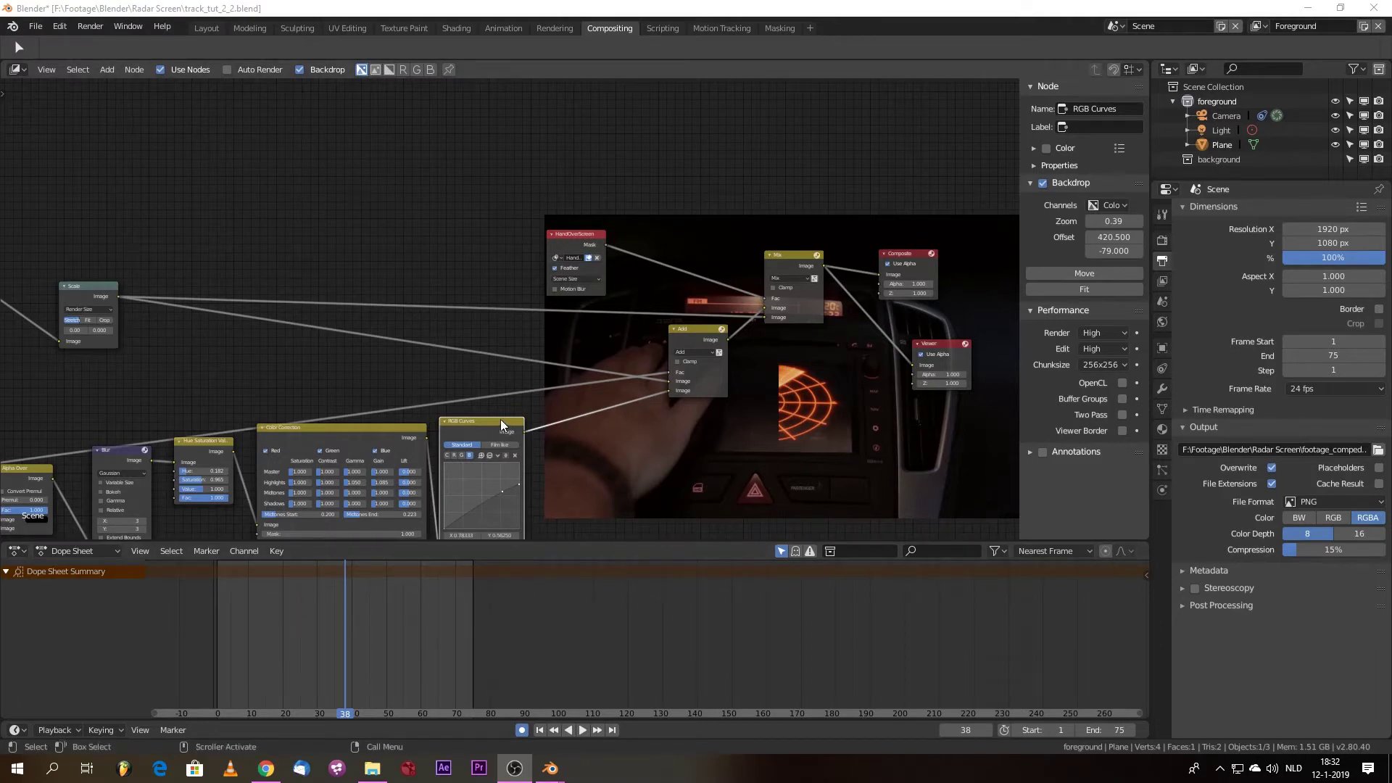
- Insert a duplicate of the Add node between RGB Curves and Add, and set its second image colour to black
left_click(698, 332)
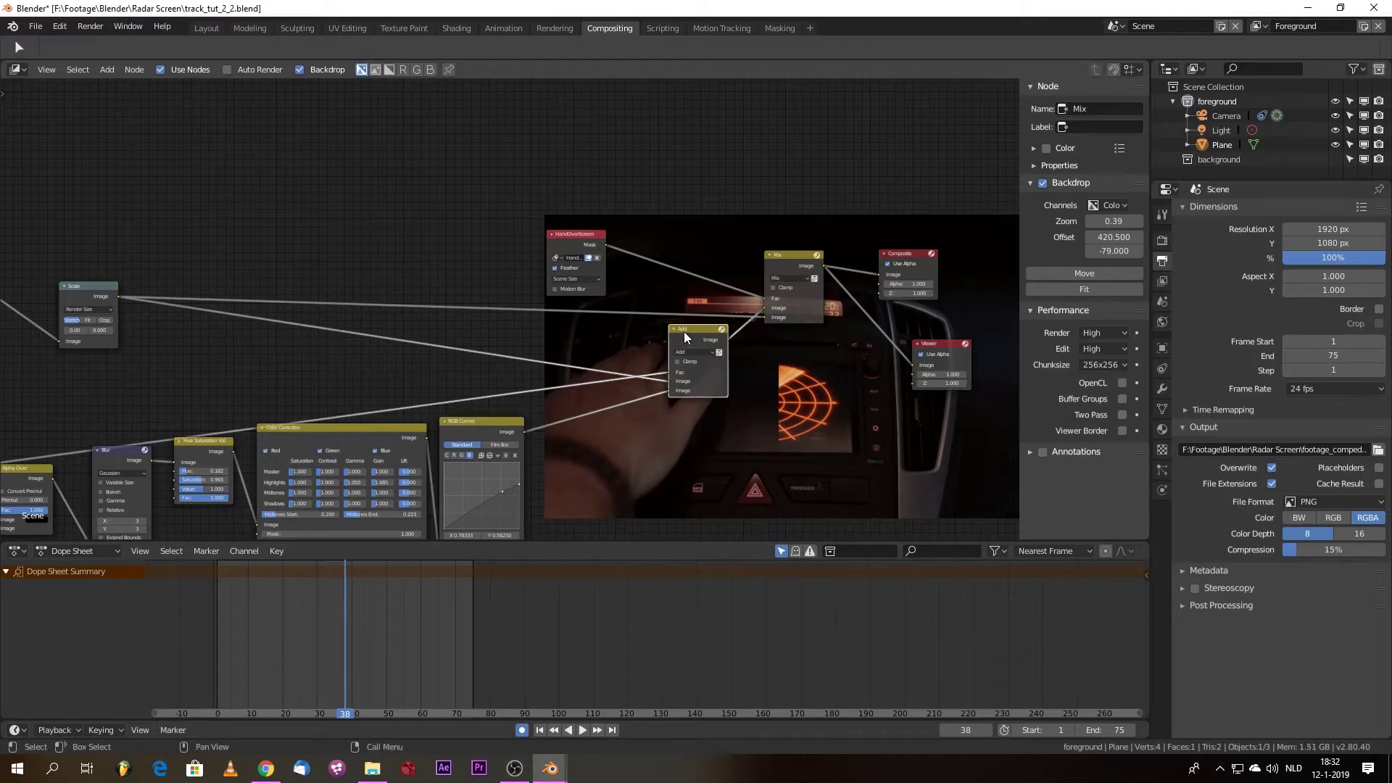
key("shift+d")
left_click(603, 438)
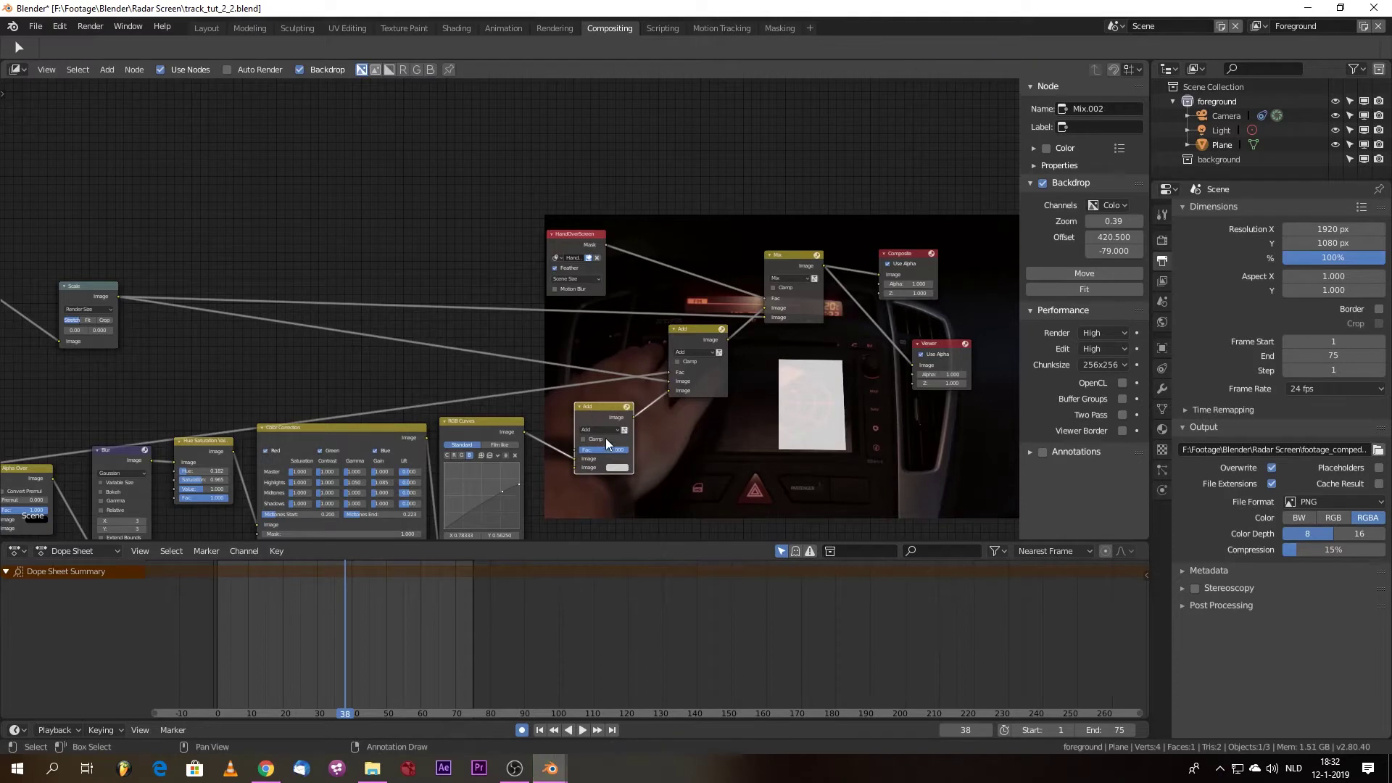
left_click(617, 467)
left_click_drag(679, 353, 678, 406)
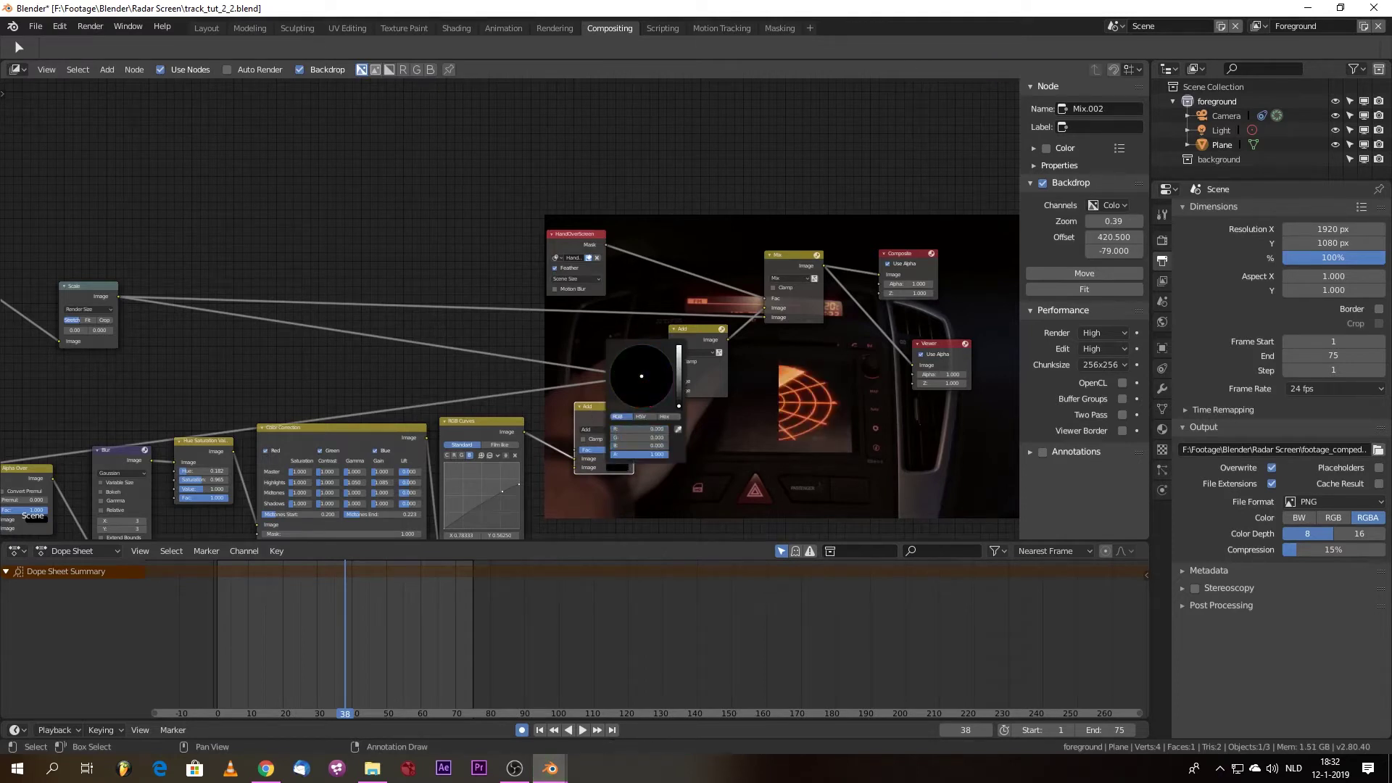
- Set the duplicated node's blend type to Multiply and lower its Fac to 0.573
left_click(599, 429)
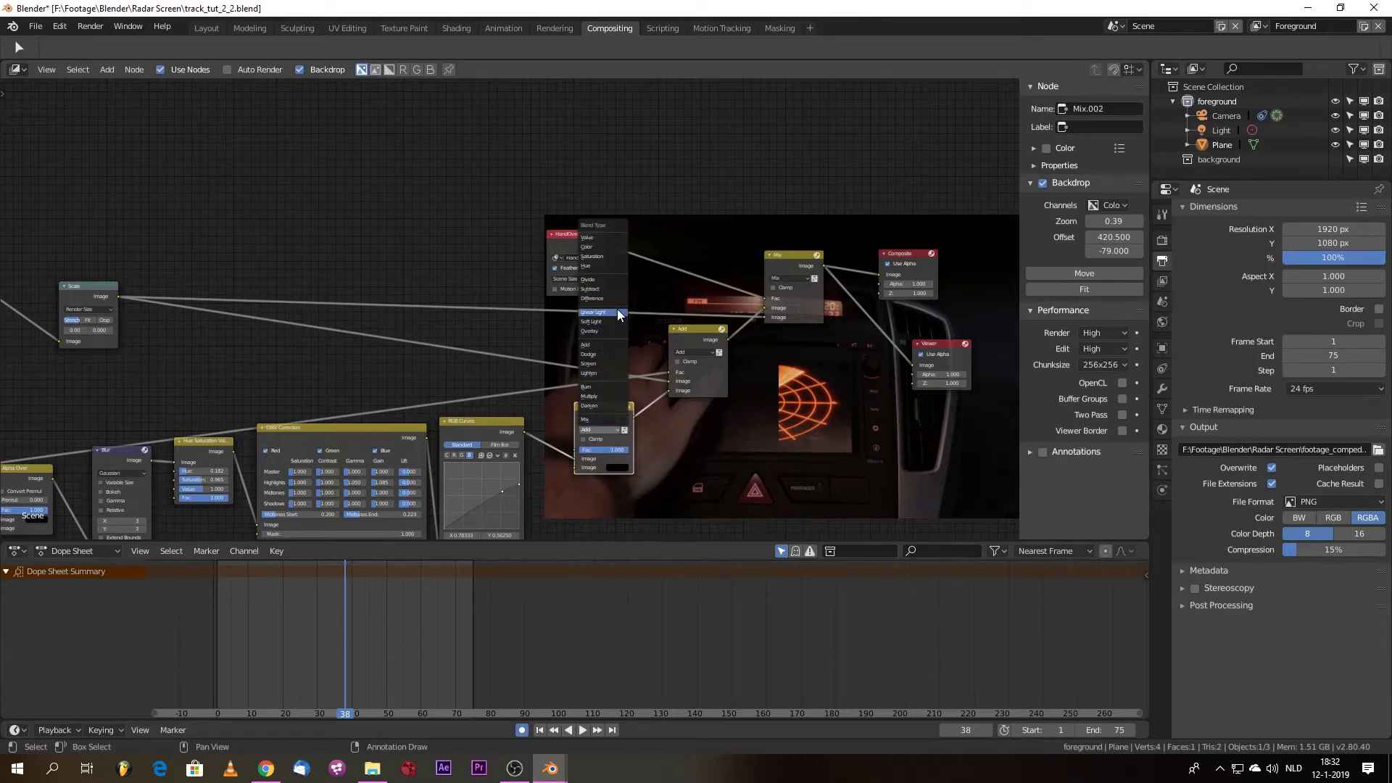
left_click(619, 397)
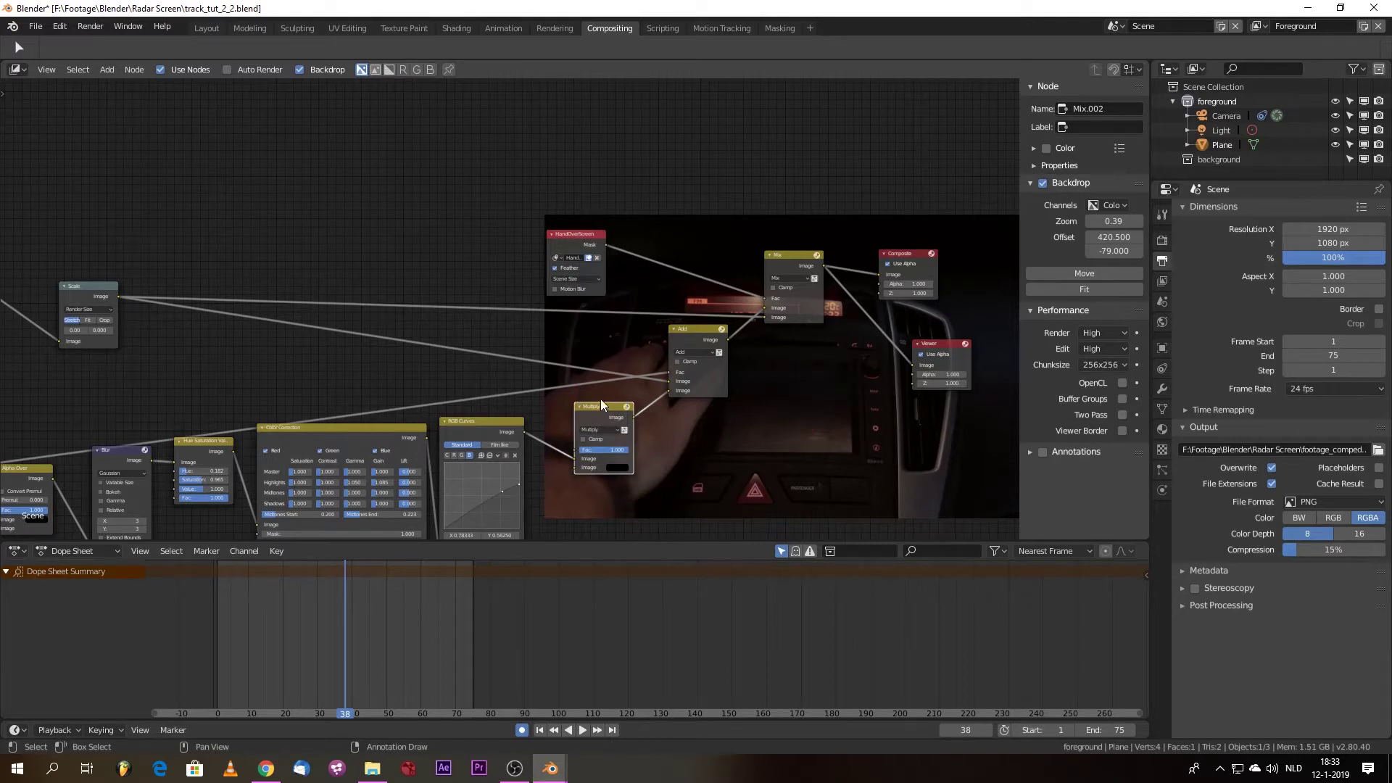
mouse_move(613, 450)
left_mouse_down()
mouse_move(562, 451)
mouse_move(592, 450)
left_mouse_up()
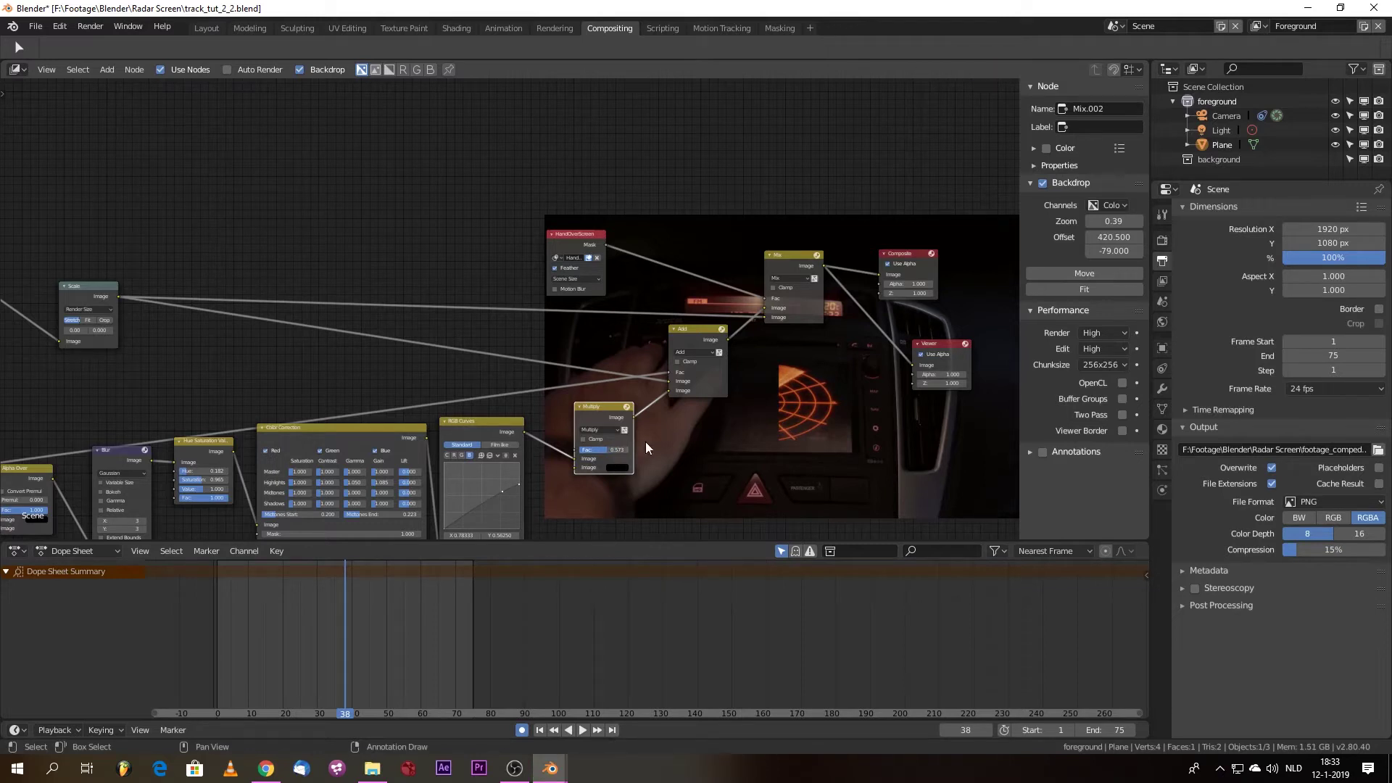
- Render frame 38, examine the dimmed radar and the hand over it, and close the render window
key("F12")
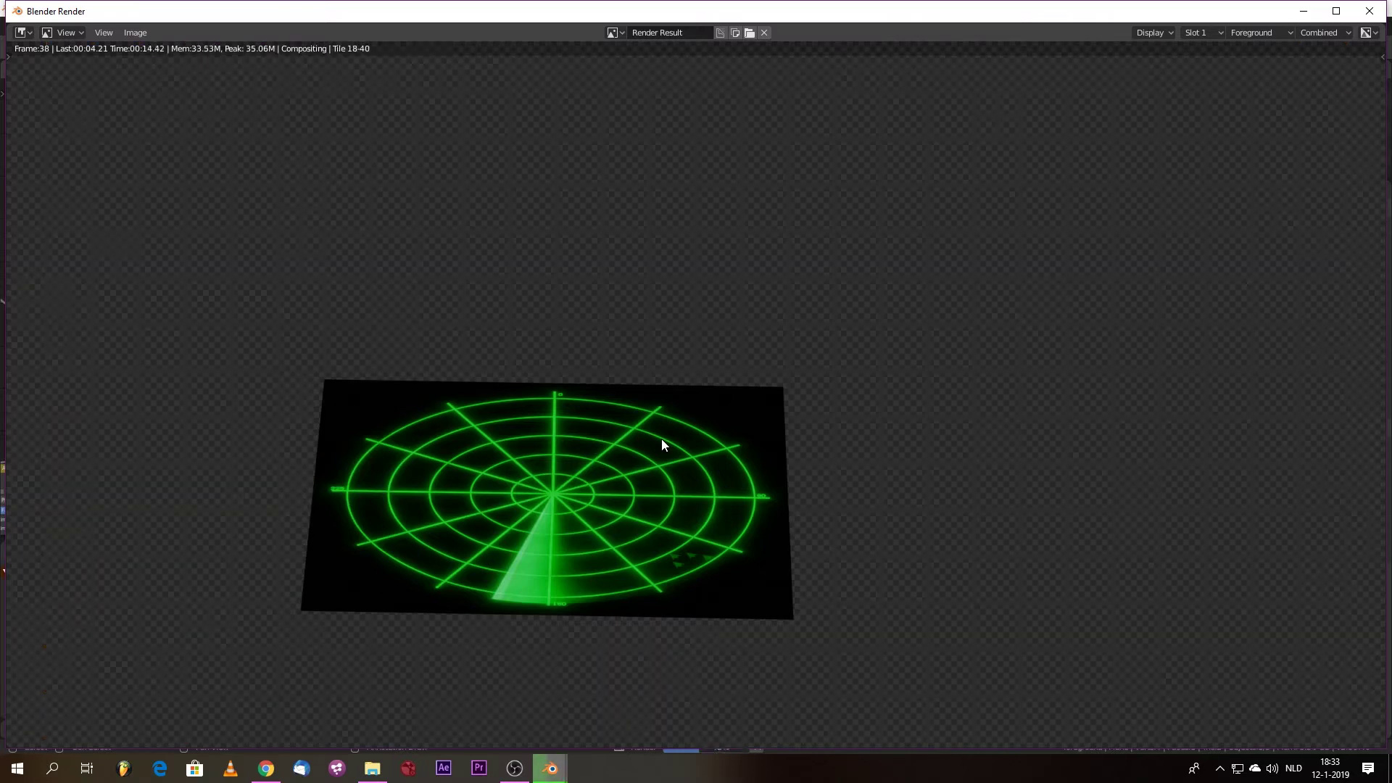
scroll(655, 475, "down", 4)
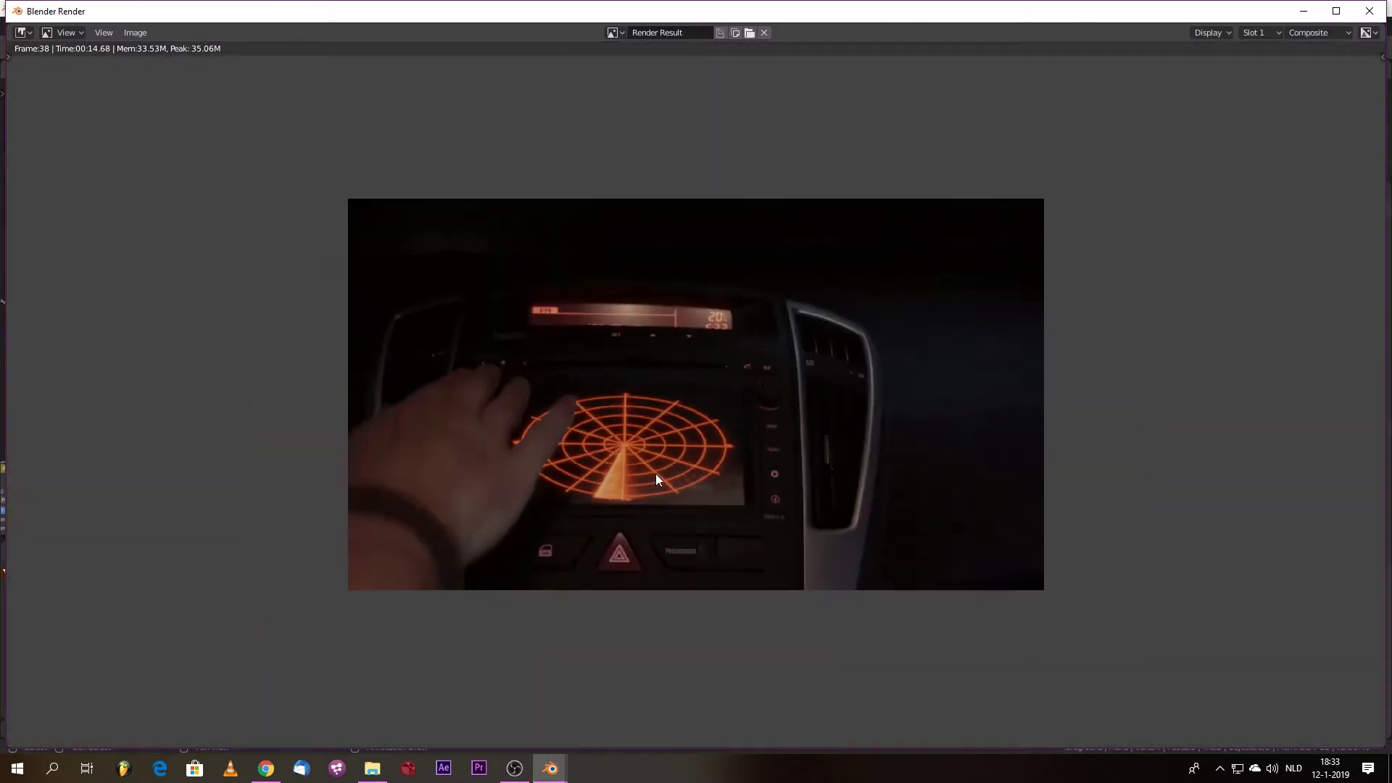
scroll(653, 479, "up", 1)
scroll(654, 479, "down", 1)
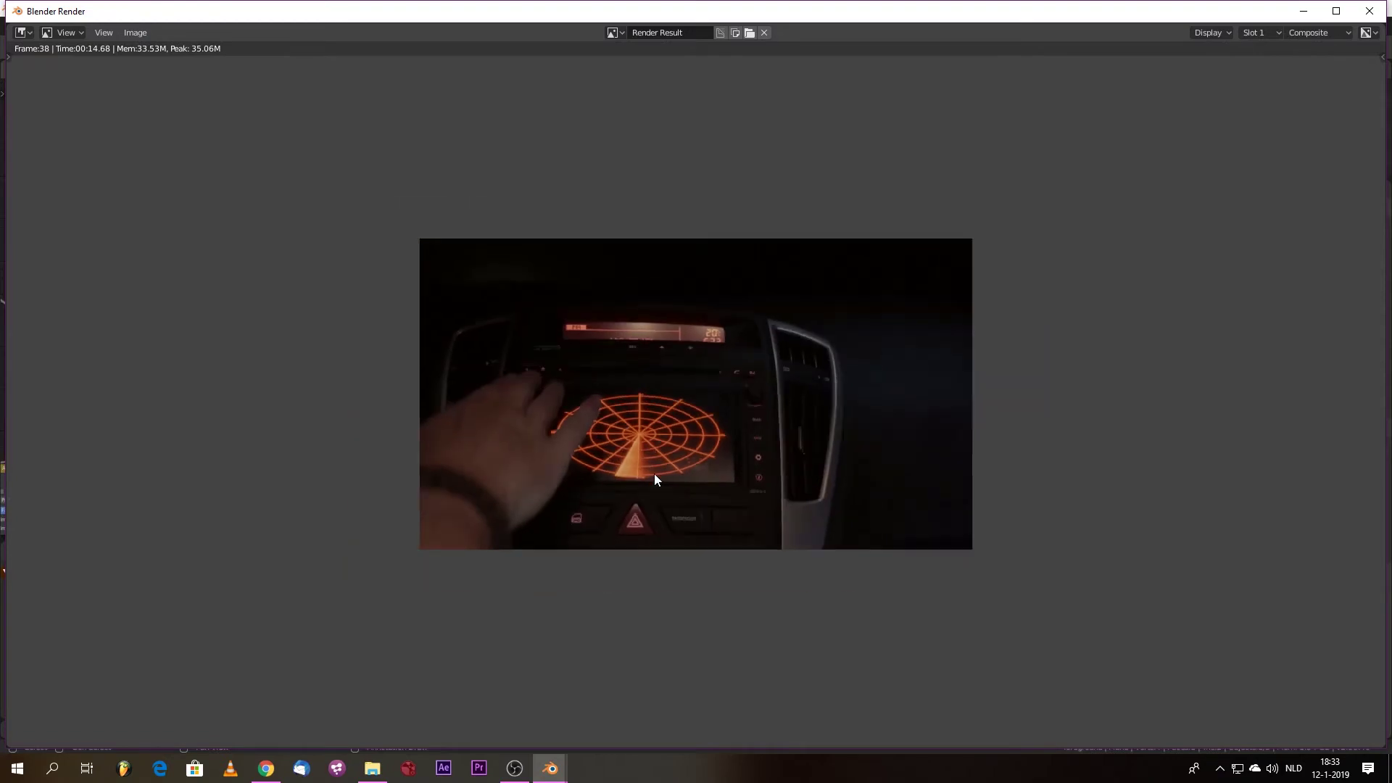
scroll(654, 473, "up", 2)
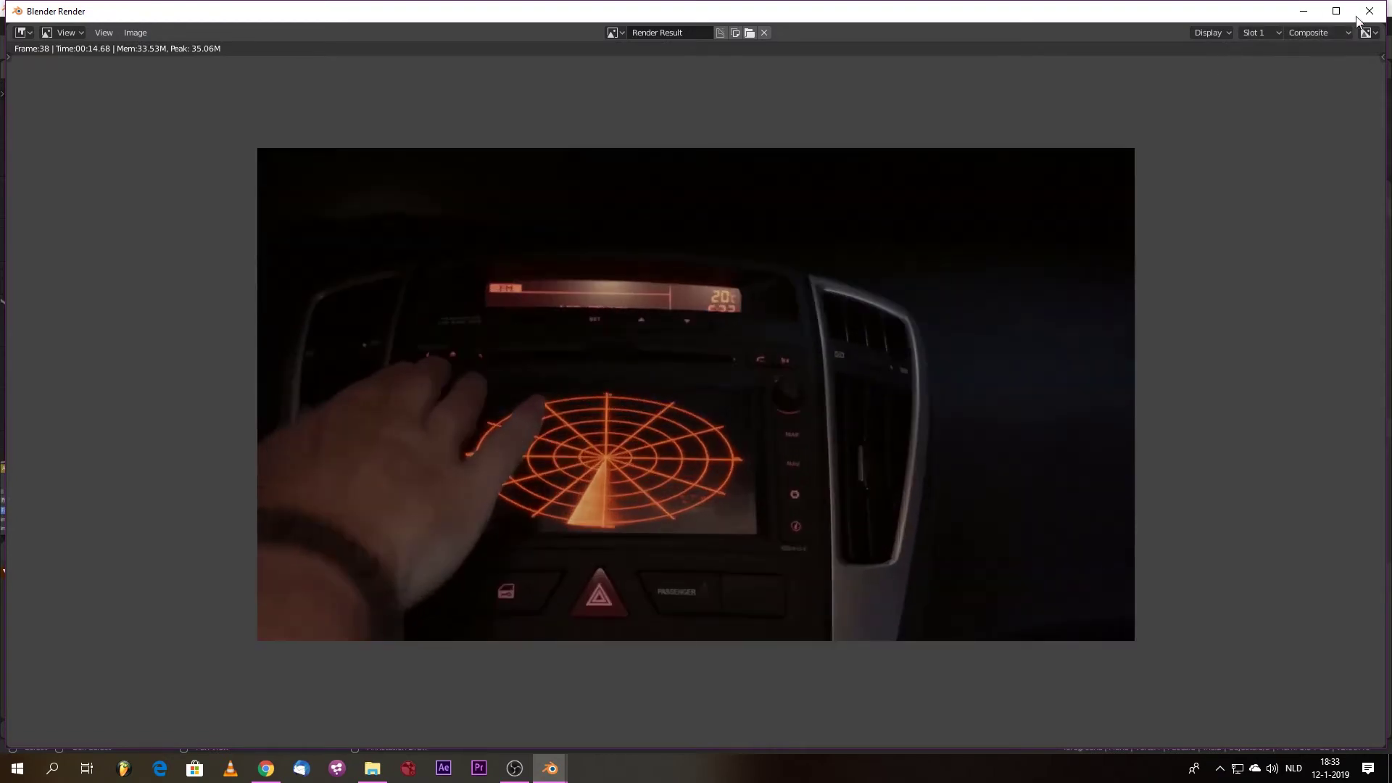
left_click(1367, 12)
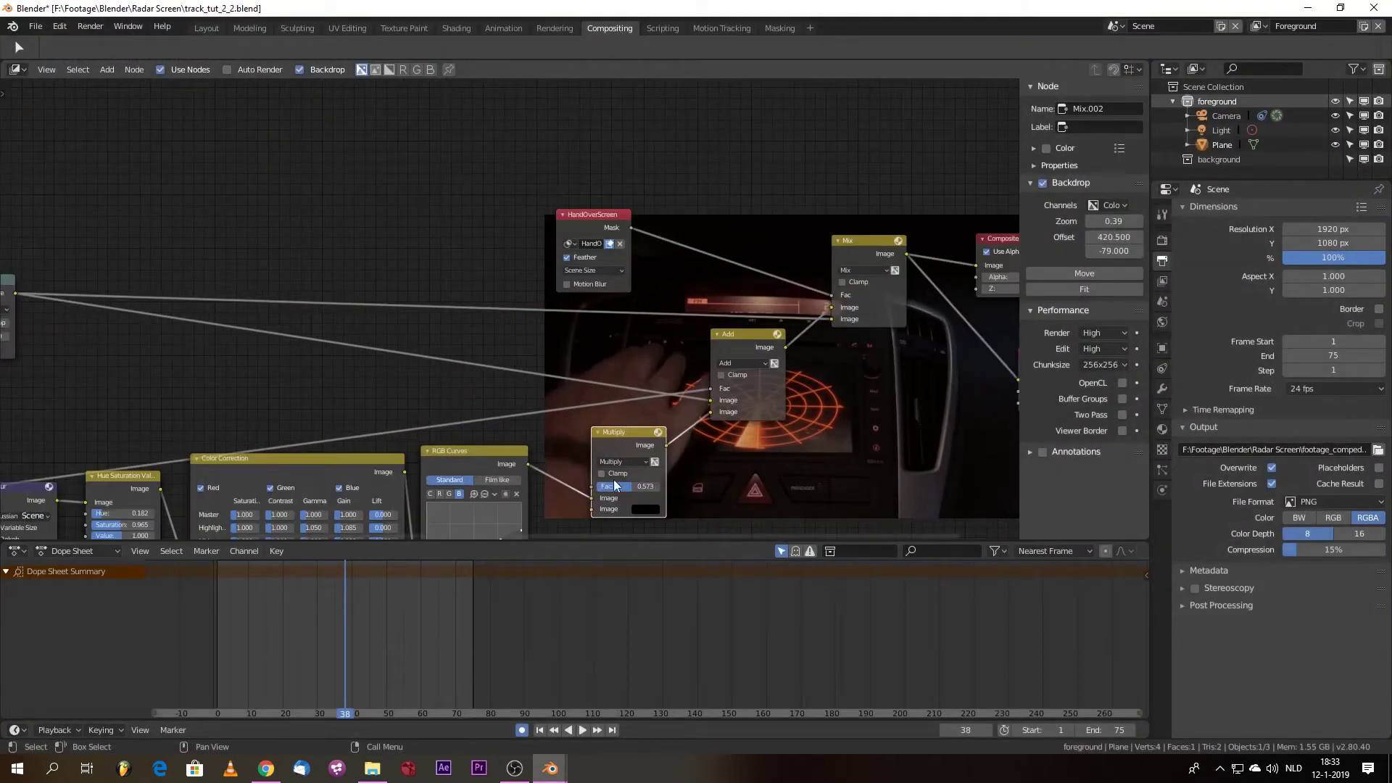
- Keyframe the Multiply node's Fac at 0.573 on frame 38 and at 1.000 on frame 37
key("i")
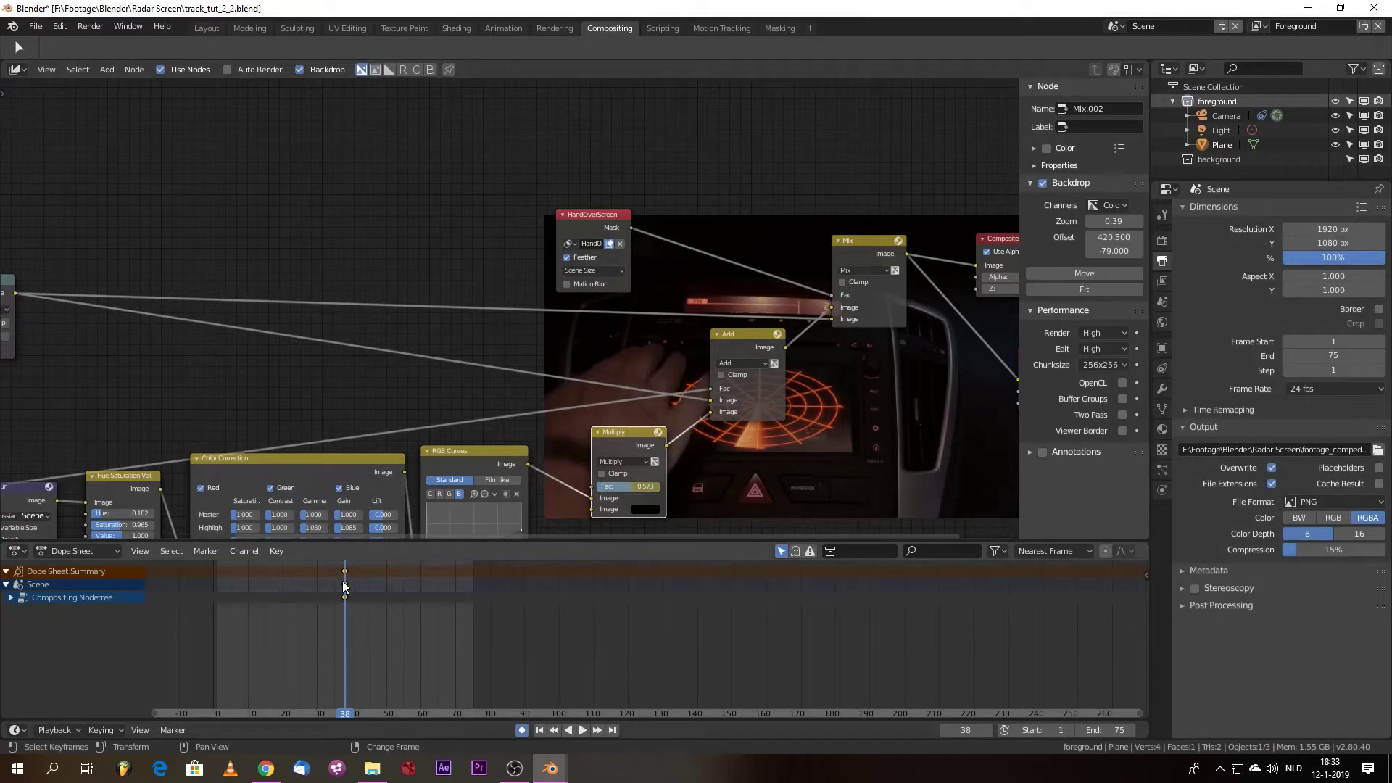
key("Left")
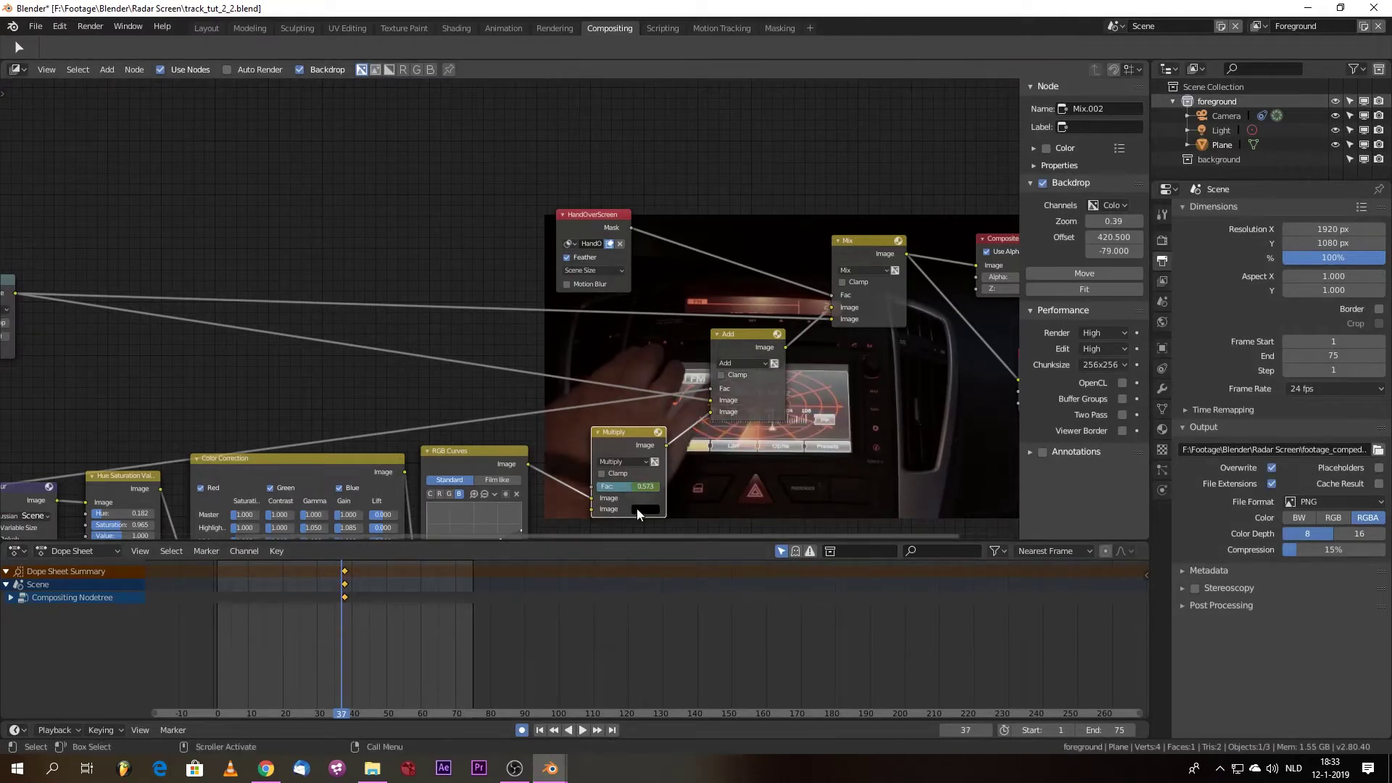
mouse_move(639, 487)
left_mouse_down()
mouse_move(605, 486)
mouse_move(650, 490)
left_mouse_up()
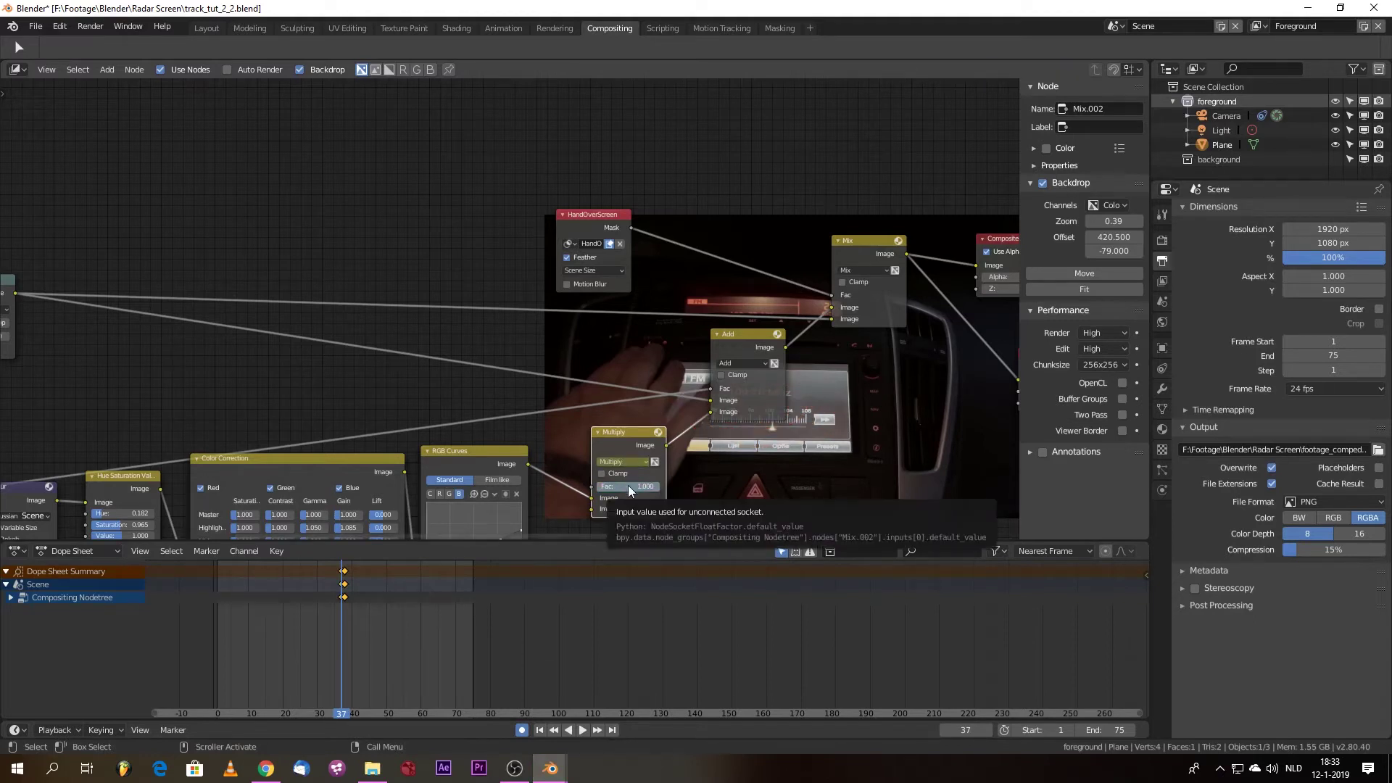
left_click(628, 485)
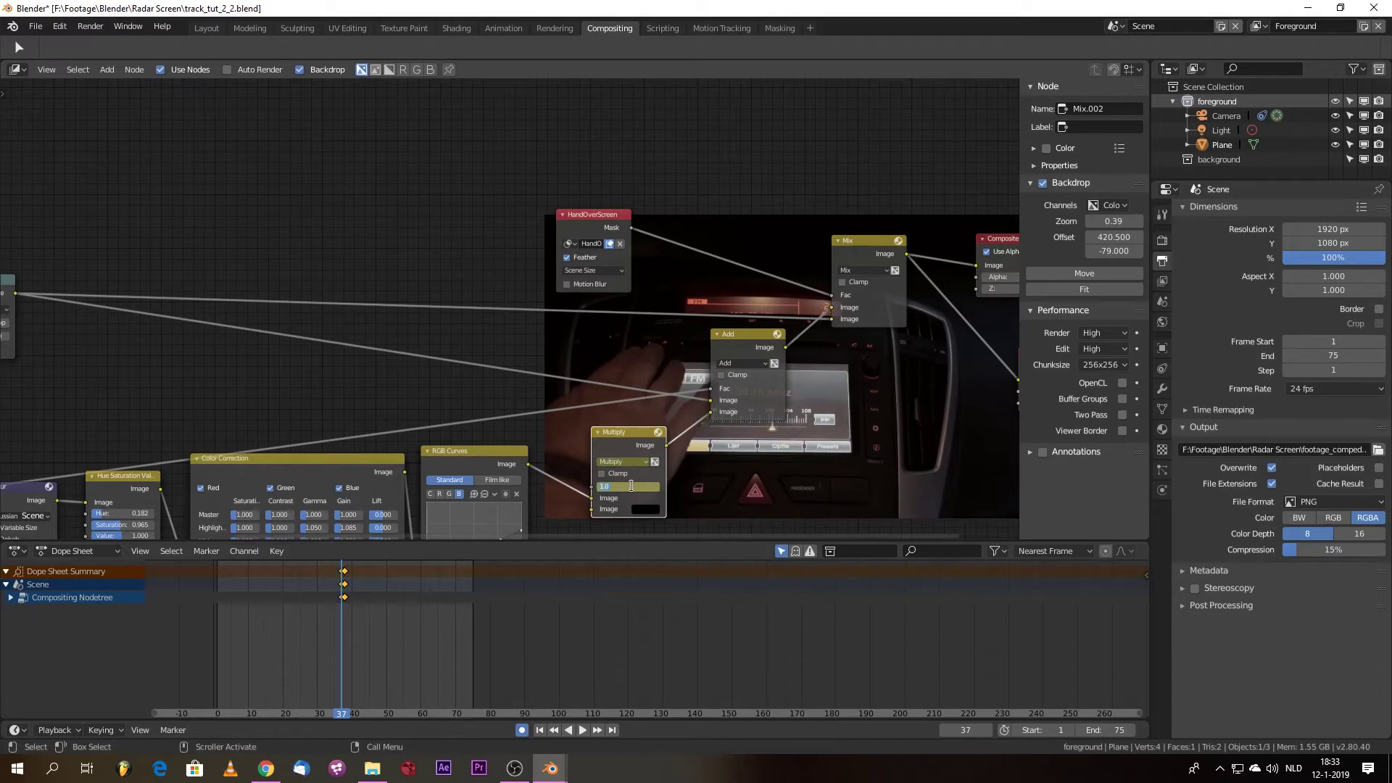
key("Return")
left_click(623, 483)
key("Escape")
- Shift both Multiply Fac keyframes to frames 40 and 41, undoing the move beyond them
key("g")
left_click(343, 611)
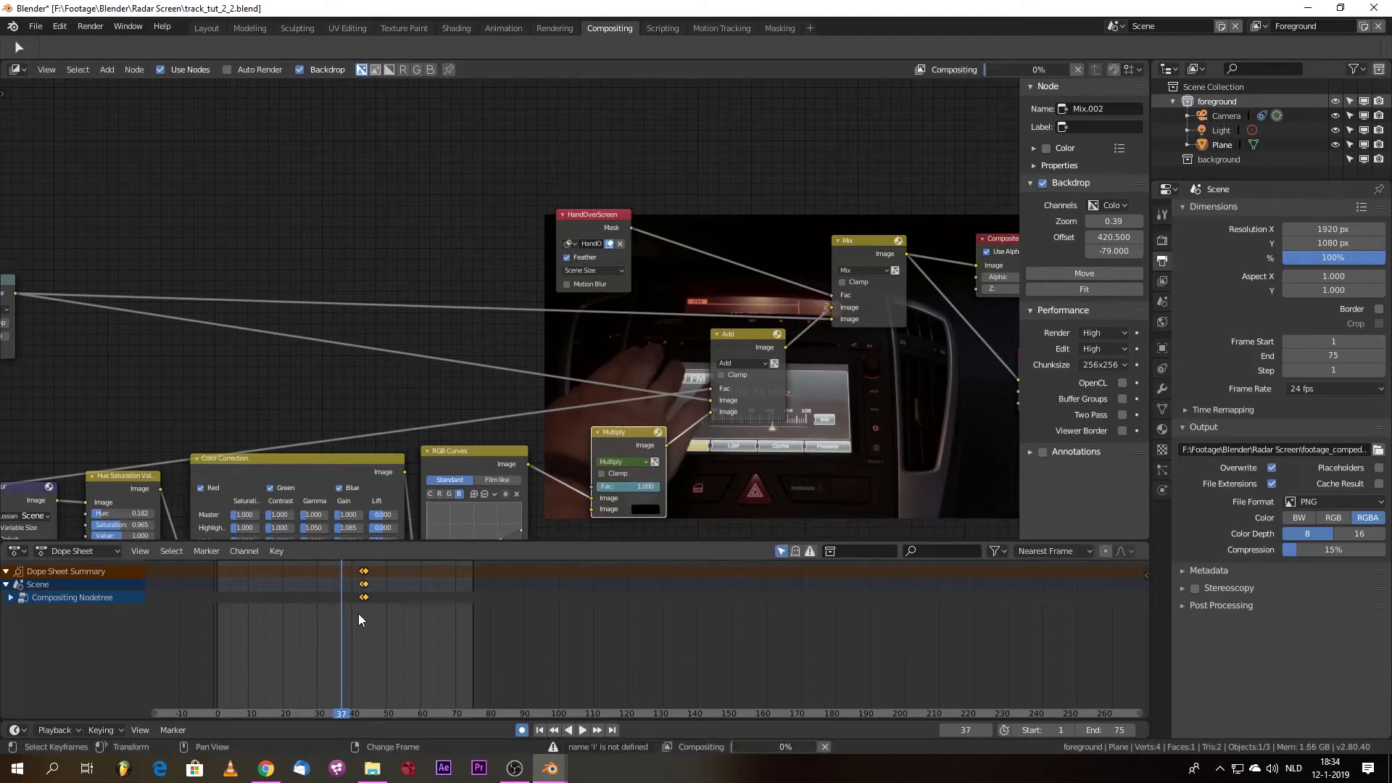
key("ctrl+z")
- Keyframe Multiply's Fac of 1.000 at frame 2, move that key just before the start frame, and check frames 27 and 59
right_click_drag(346, 639, 218, 668)
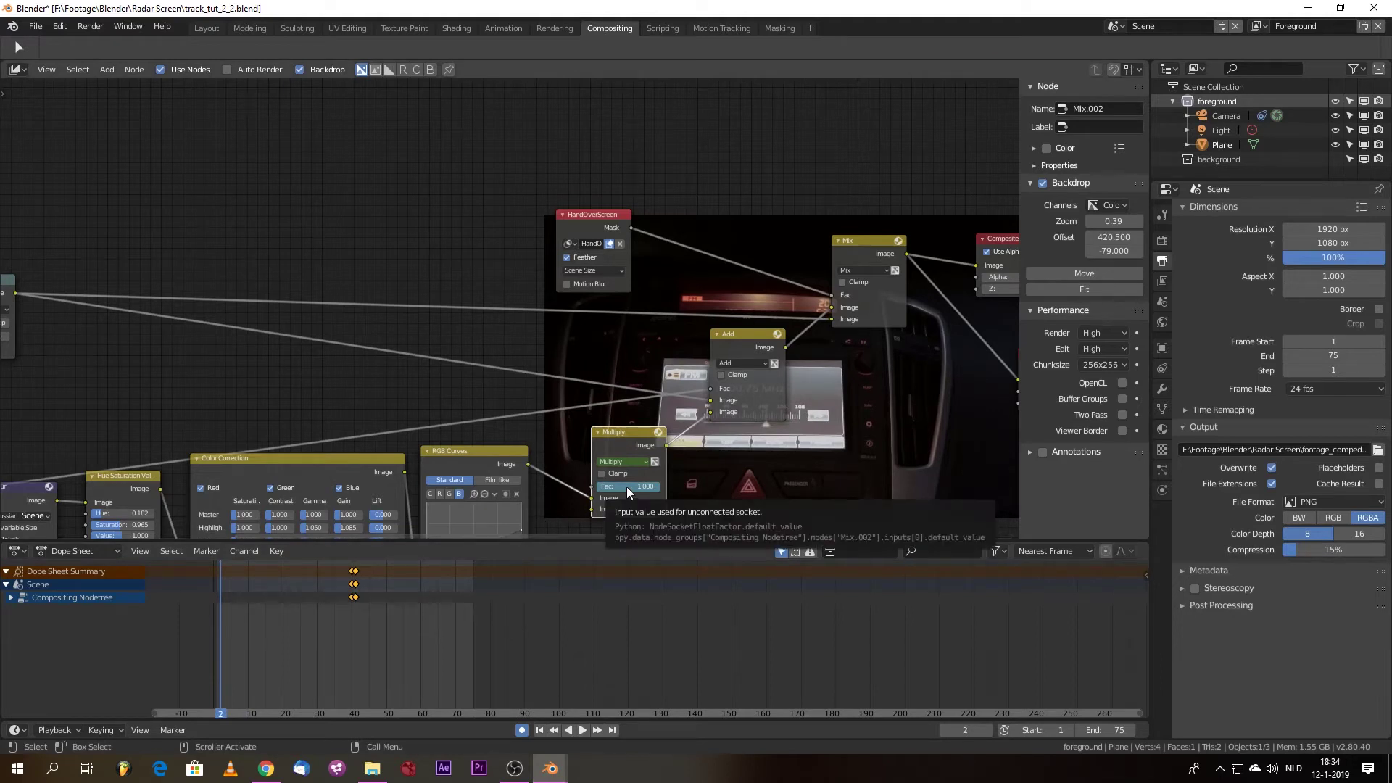
key("i")
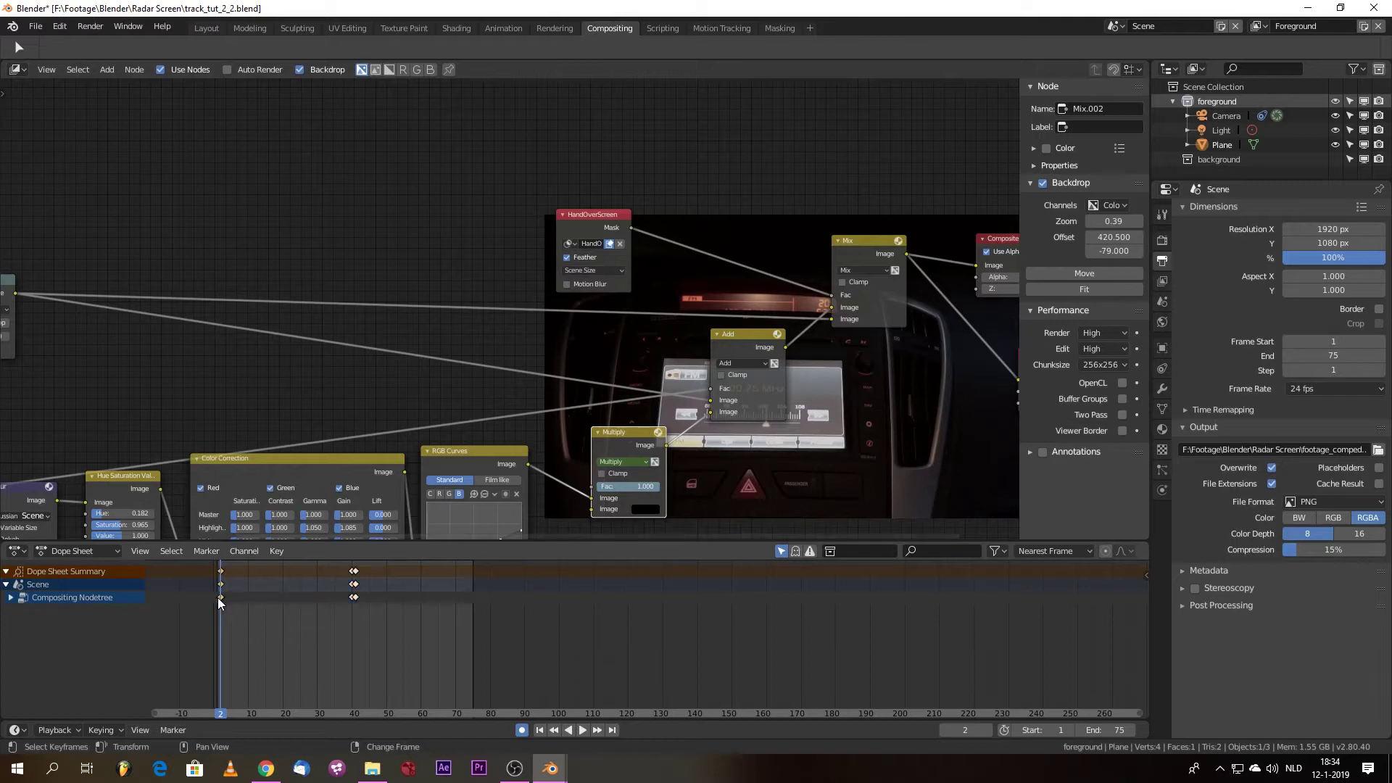
left_click_drag(222, 599, 220, 607)
key("g")
left_click(219, 643)
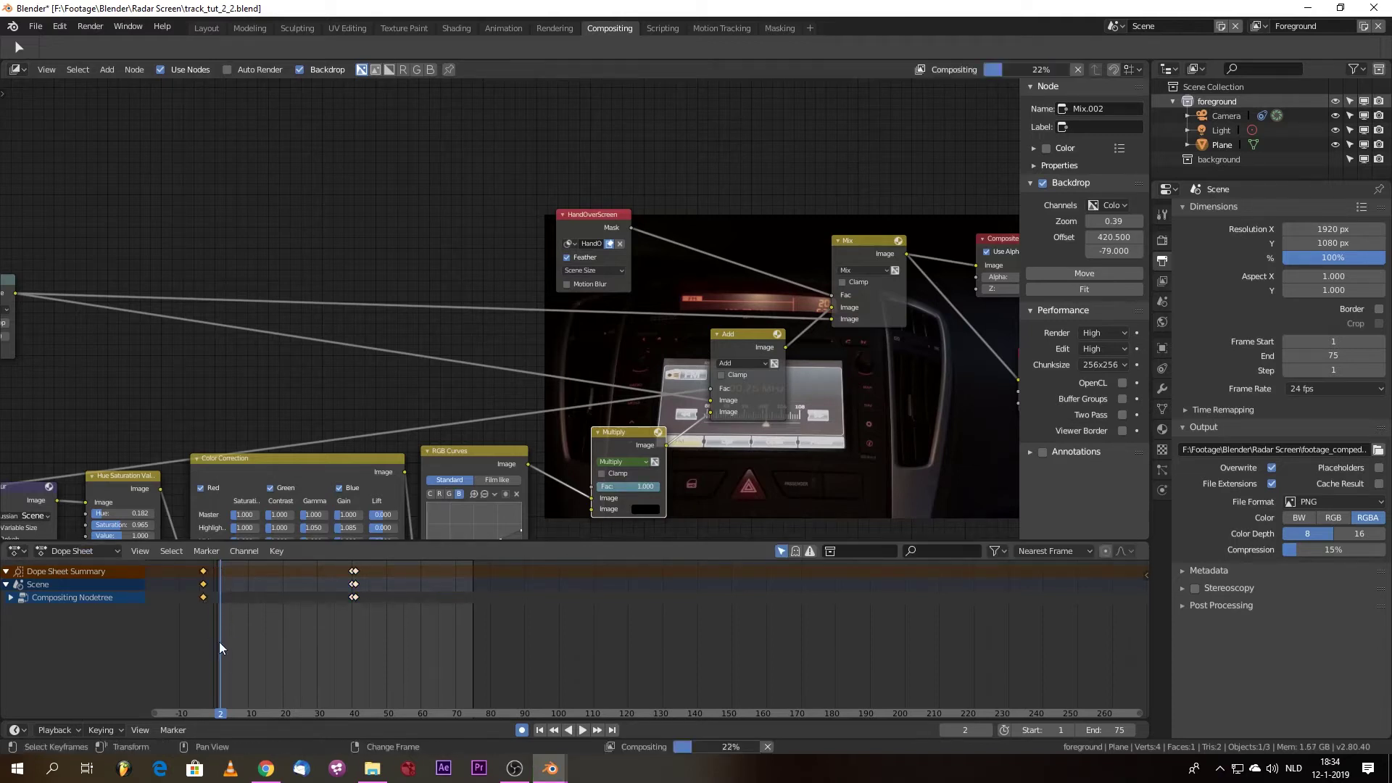
left_click_drag(204, 593, 216, 594)
right_click_drag(222, 714, 307, 717)
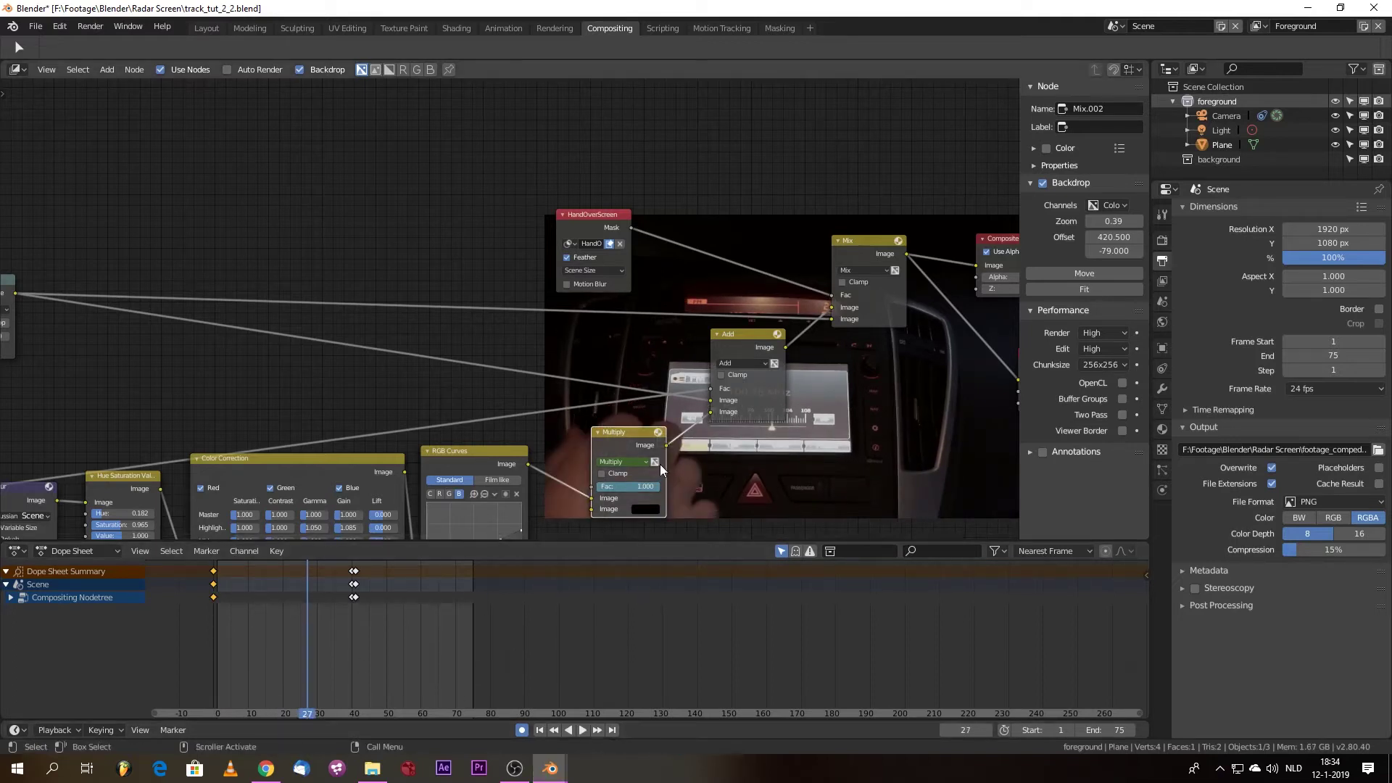
right_click_drag(311, 716, 419, 713)
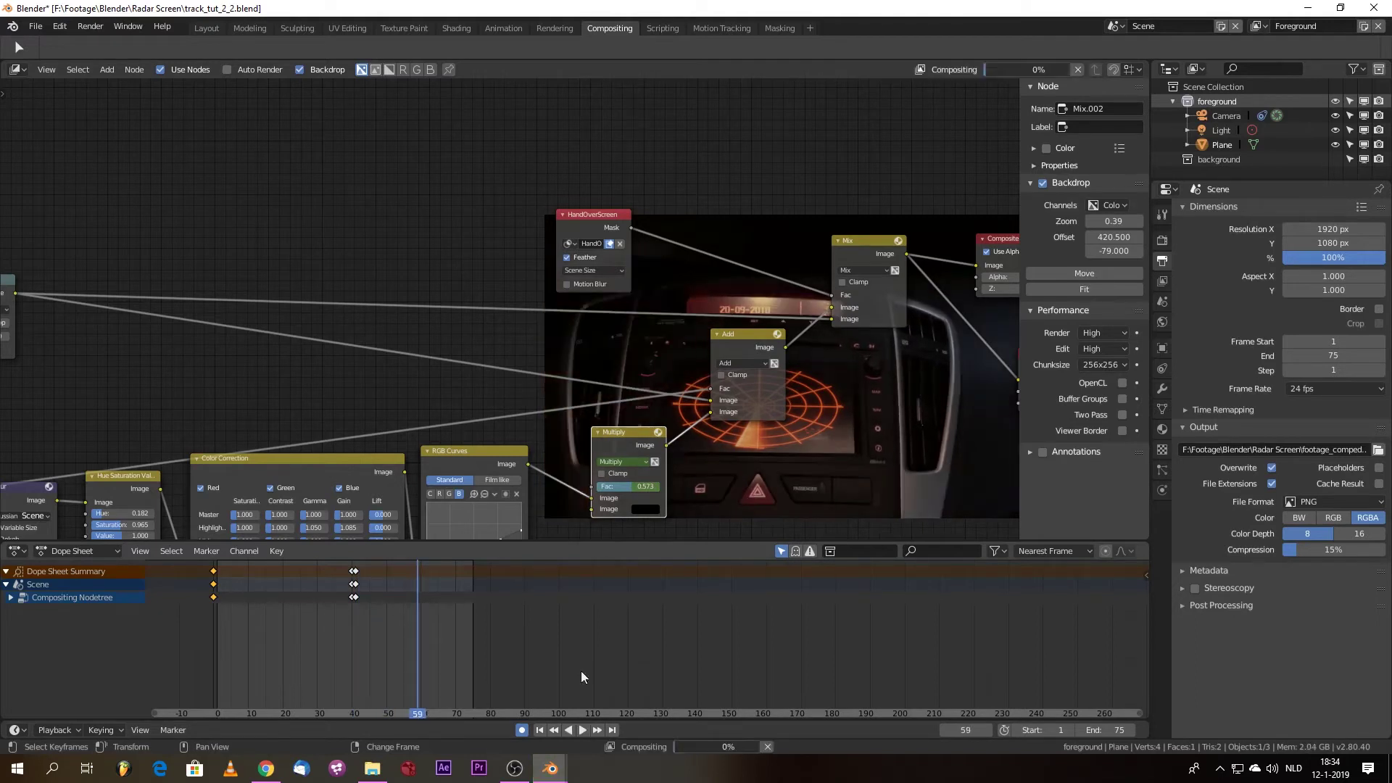
- Try to move the Multiply Fac keyframe at frame 41 one frame earlier, and go to frame 39
left_click(354, 597)
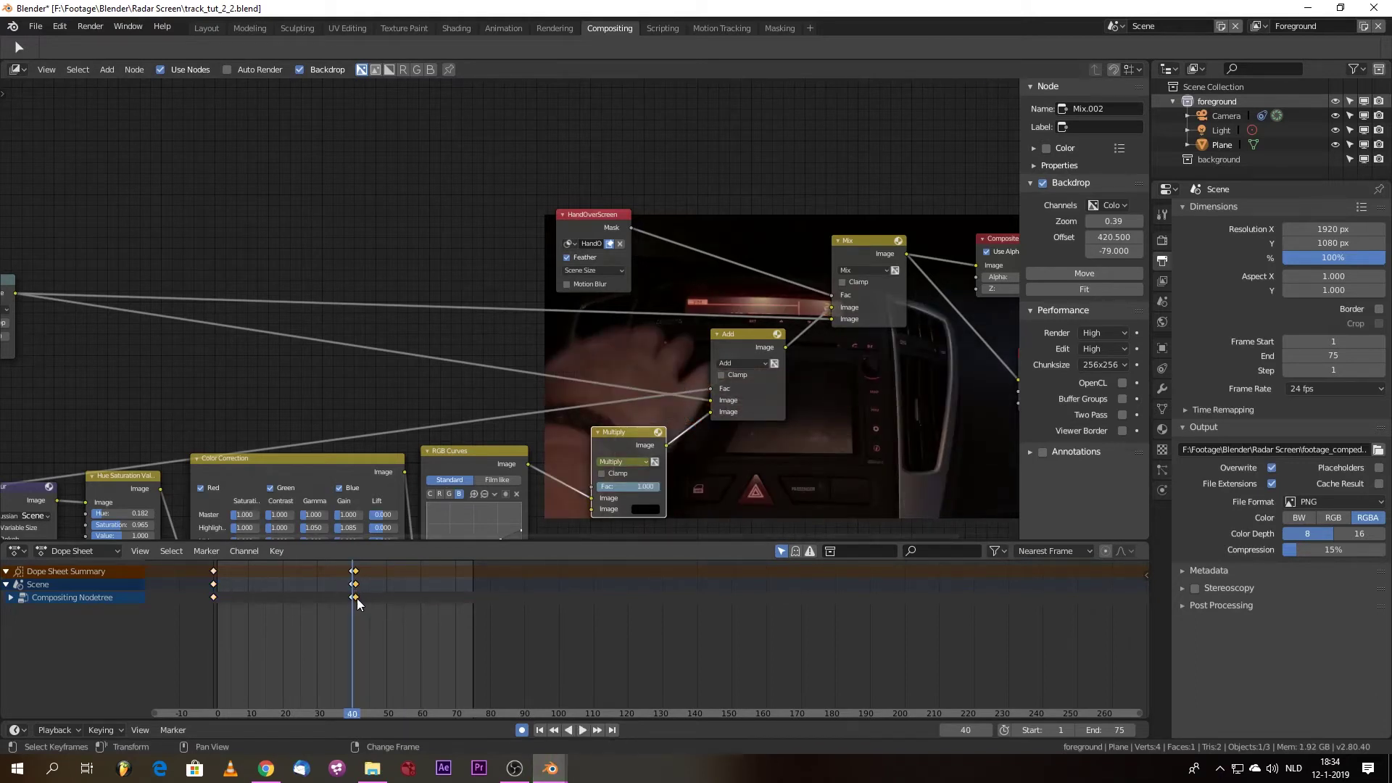
key("g")
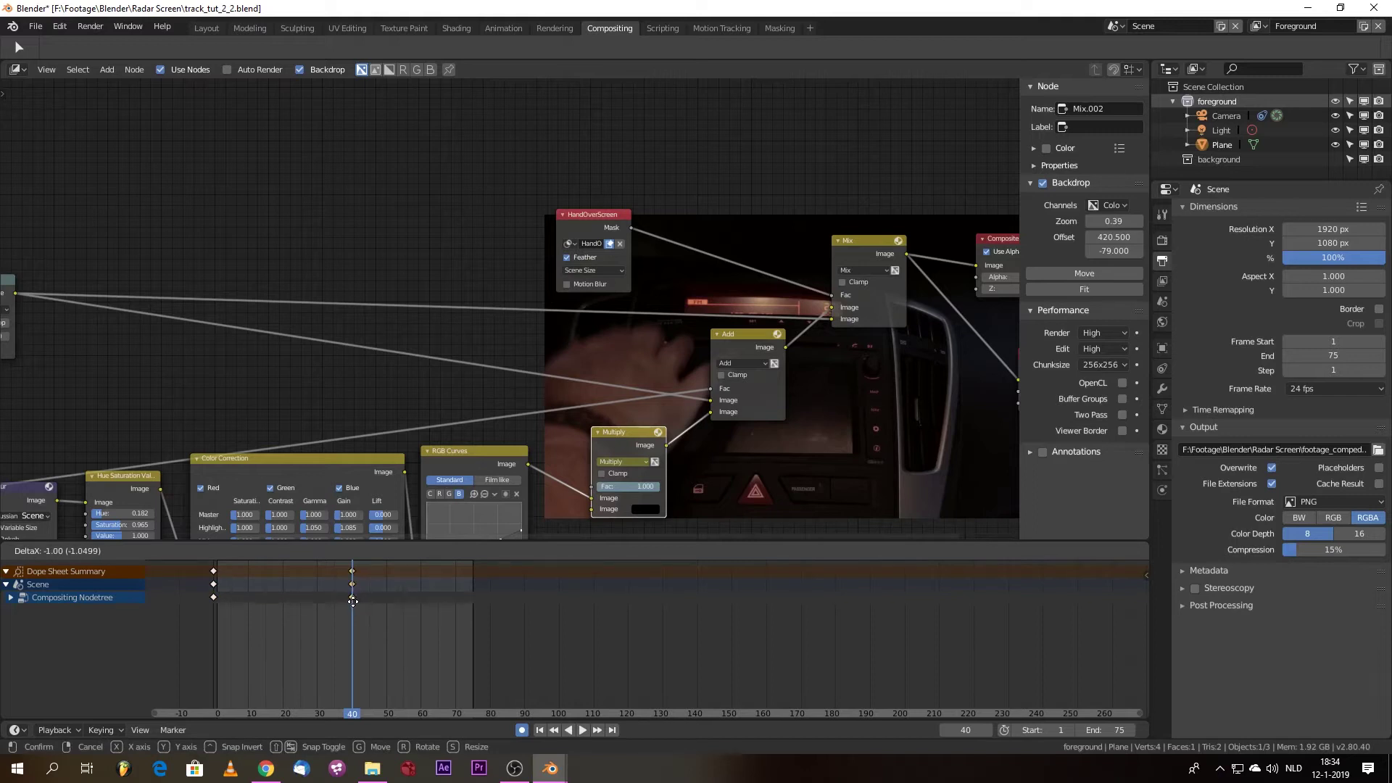
left_click(354, 602)
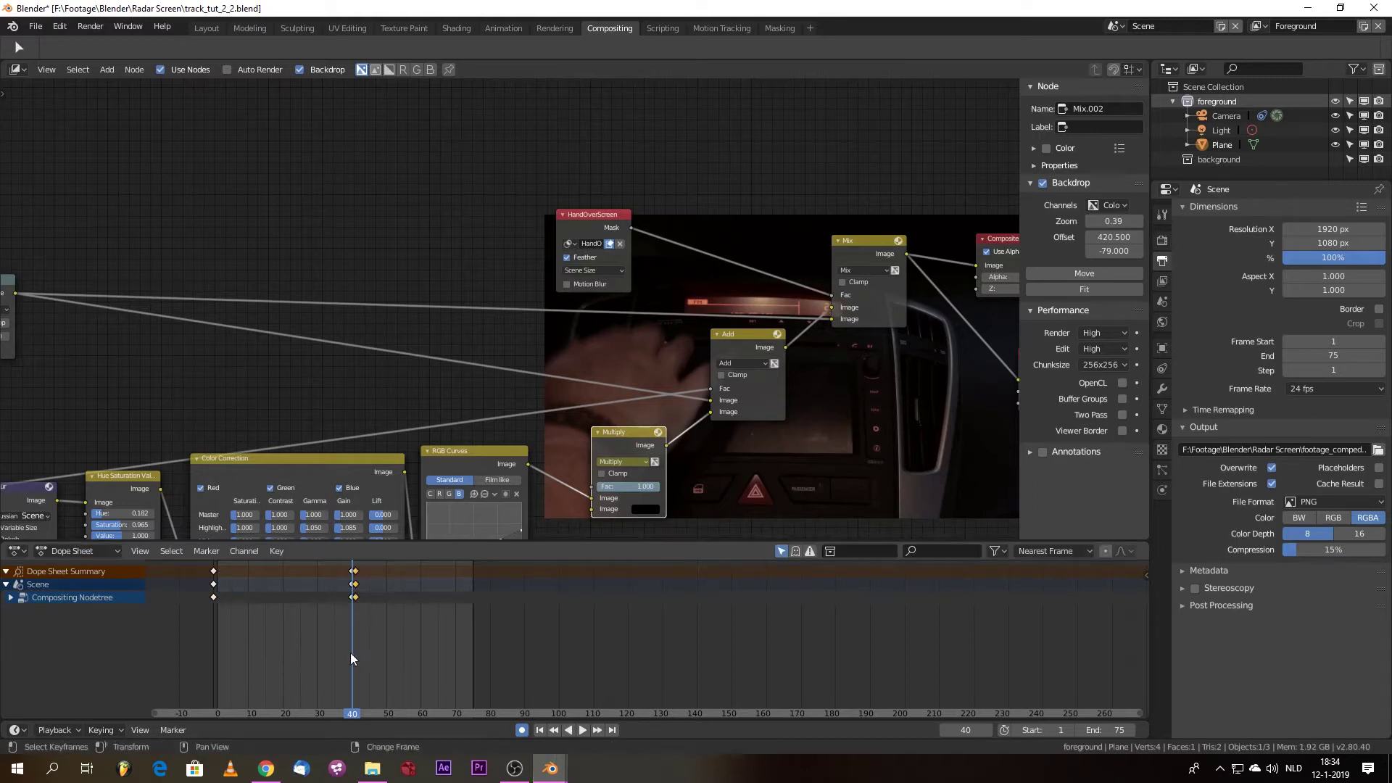
right_click_drag(354, 566, 350, 570)
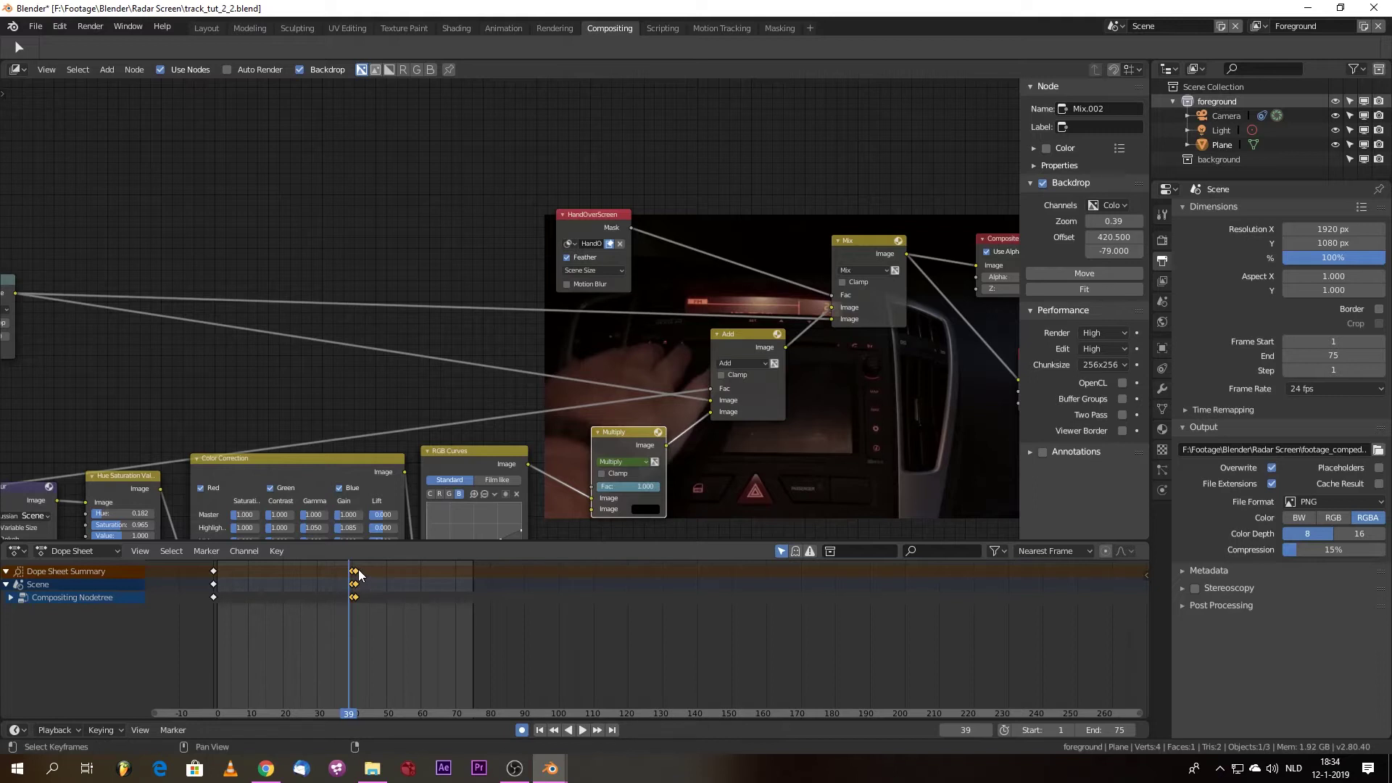
- Shift both Multiply Fac keyframes one frame earlier, to frames 39 and 40, and go to frame 40
key("g")
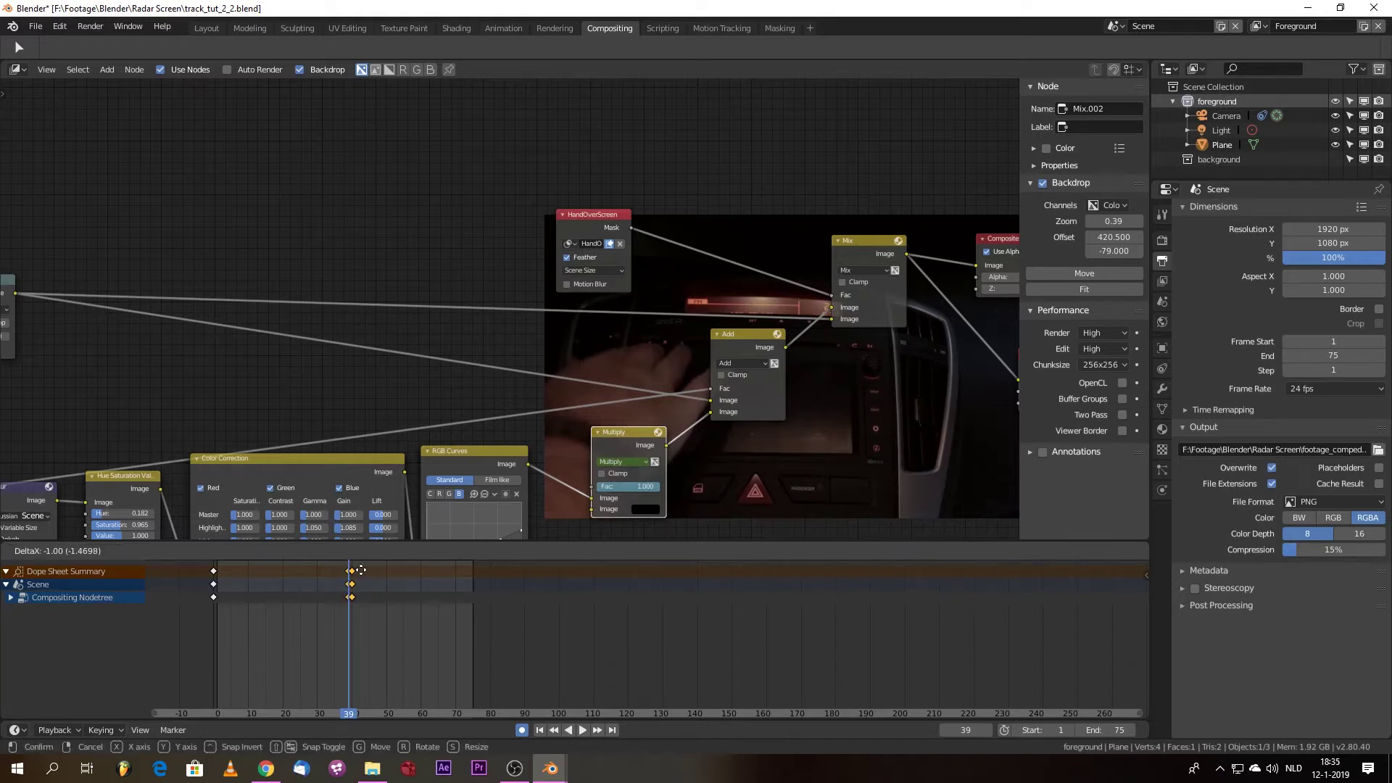
left_click(360, 571)
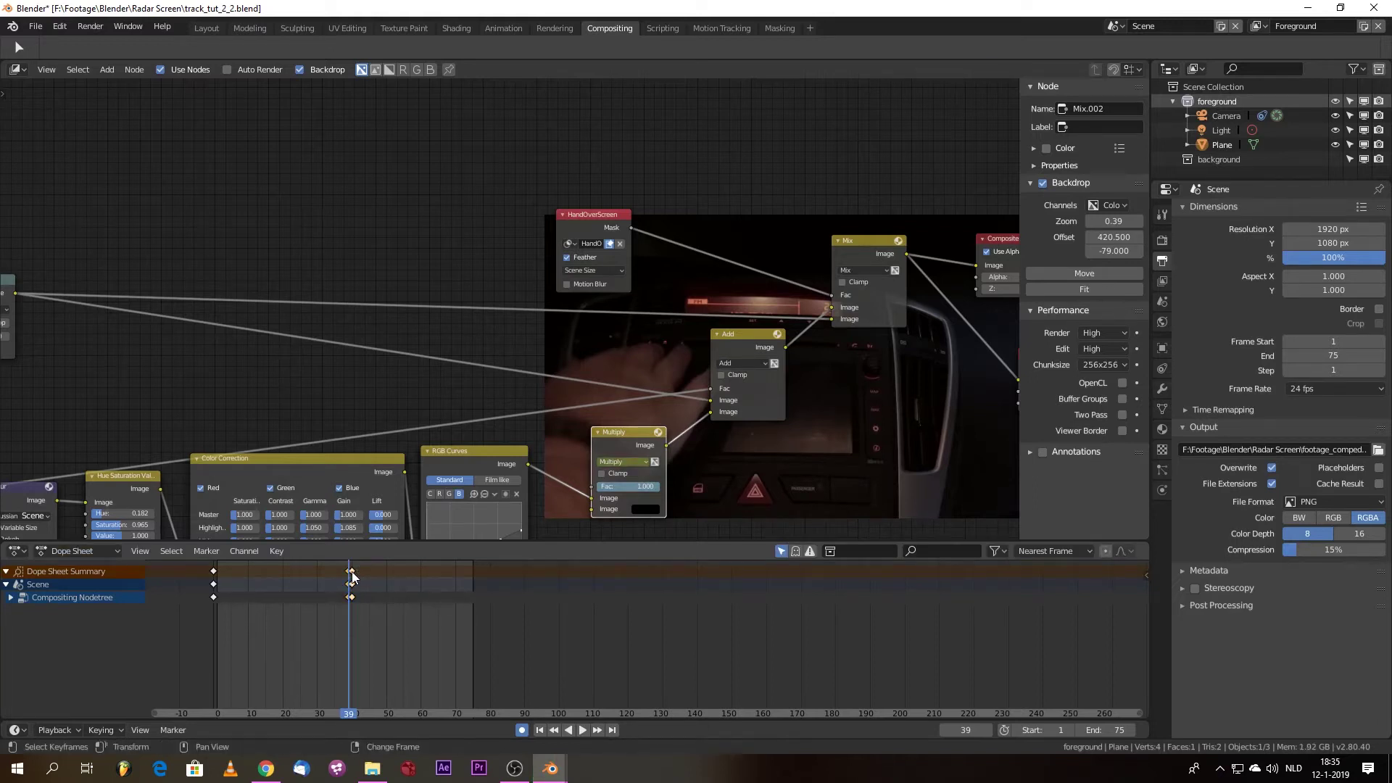
key("Right")
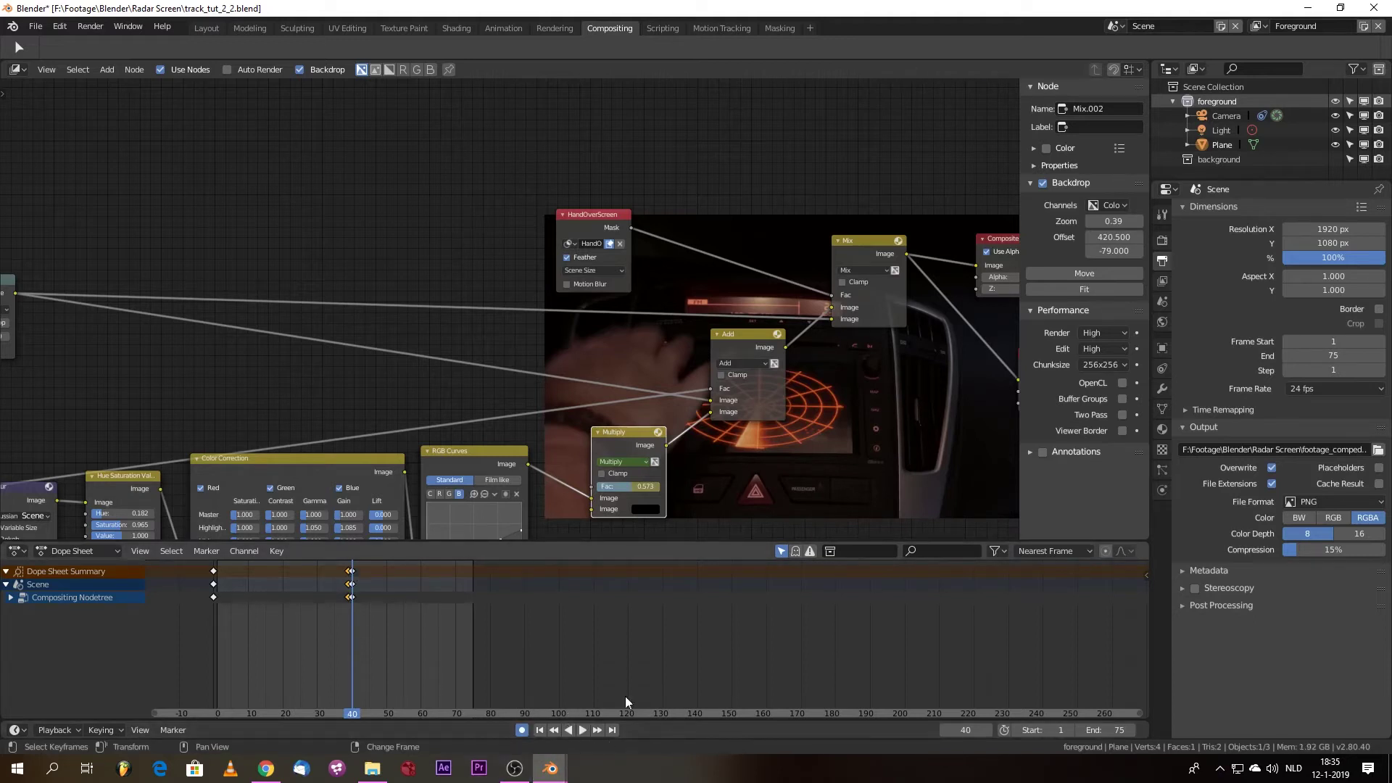
- Play back the animation, check the radar switching on between frames 39 and 42, and save the file
scroll(458, 713, "up", 10)
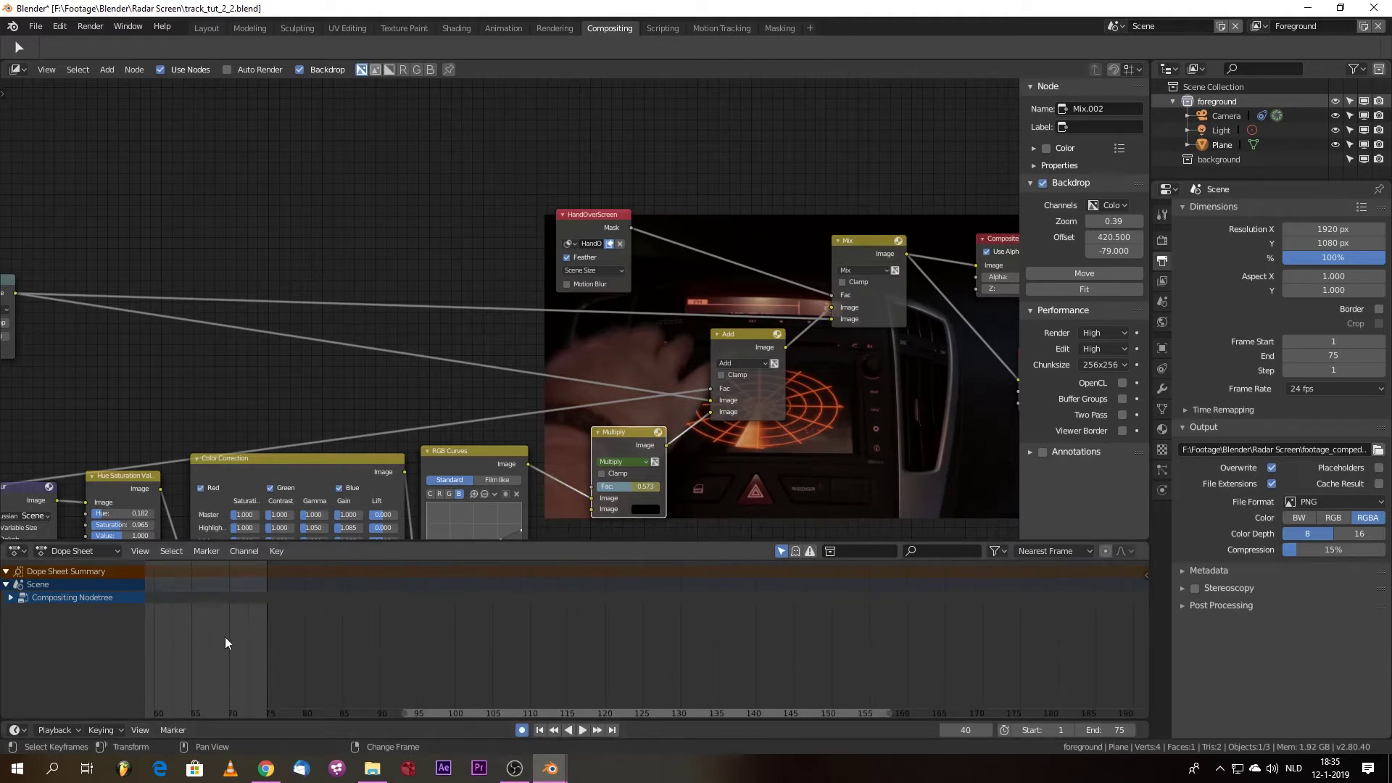
key("space")
middle_click_drag(224, 632, 833, 630)
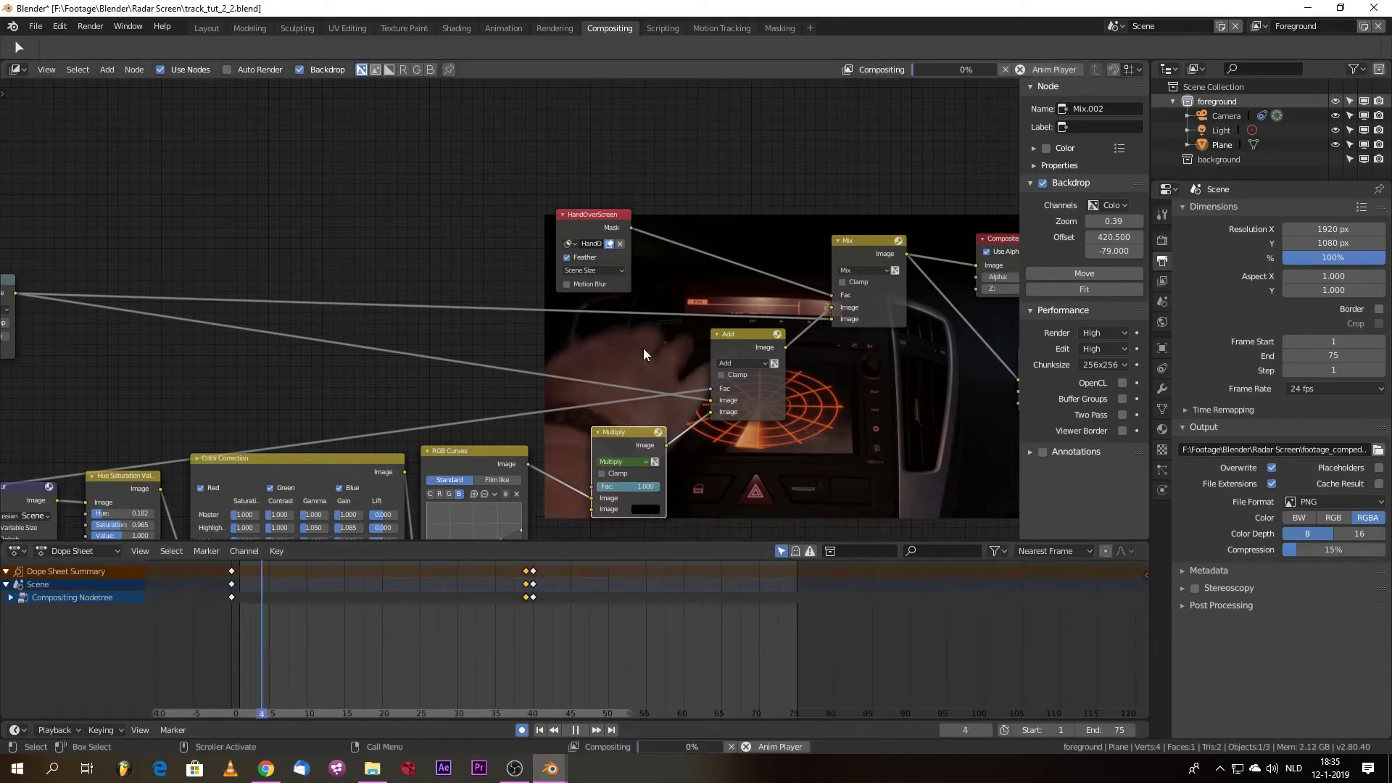
key("space")
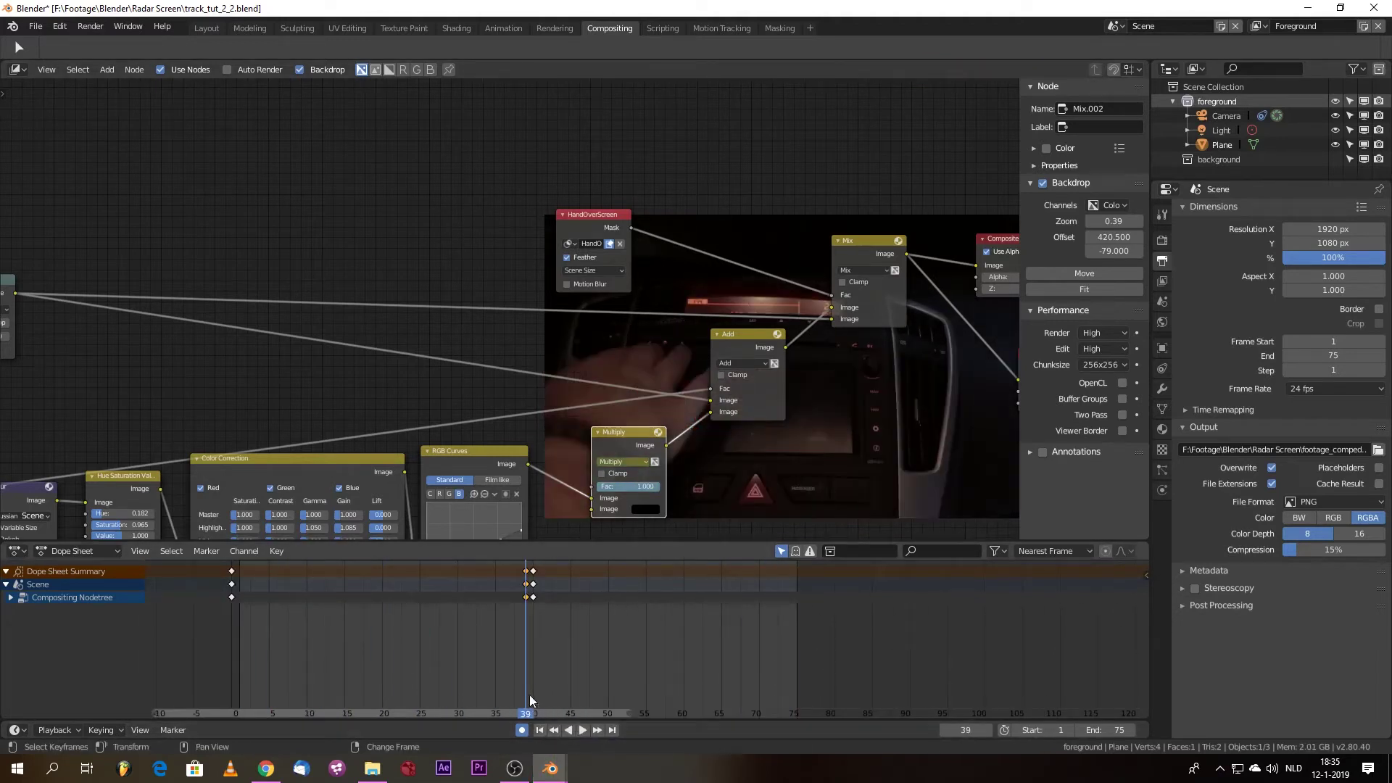
key("space")
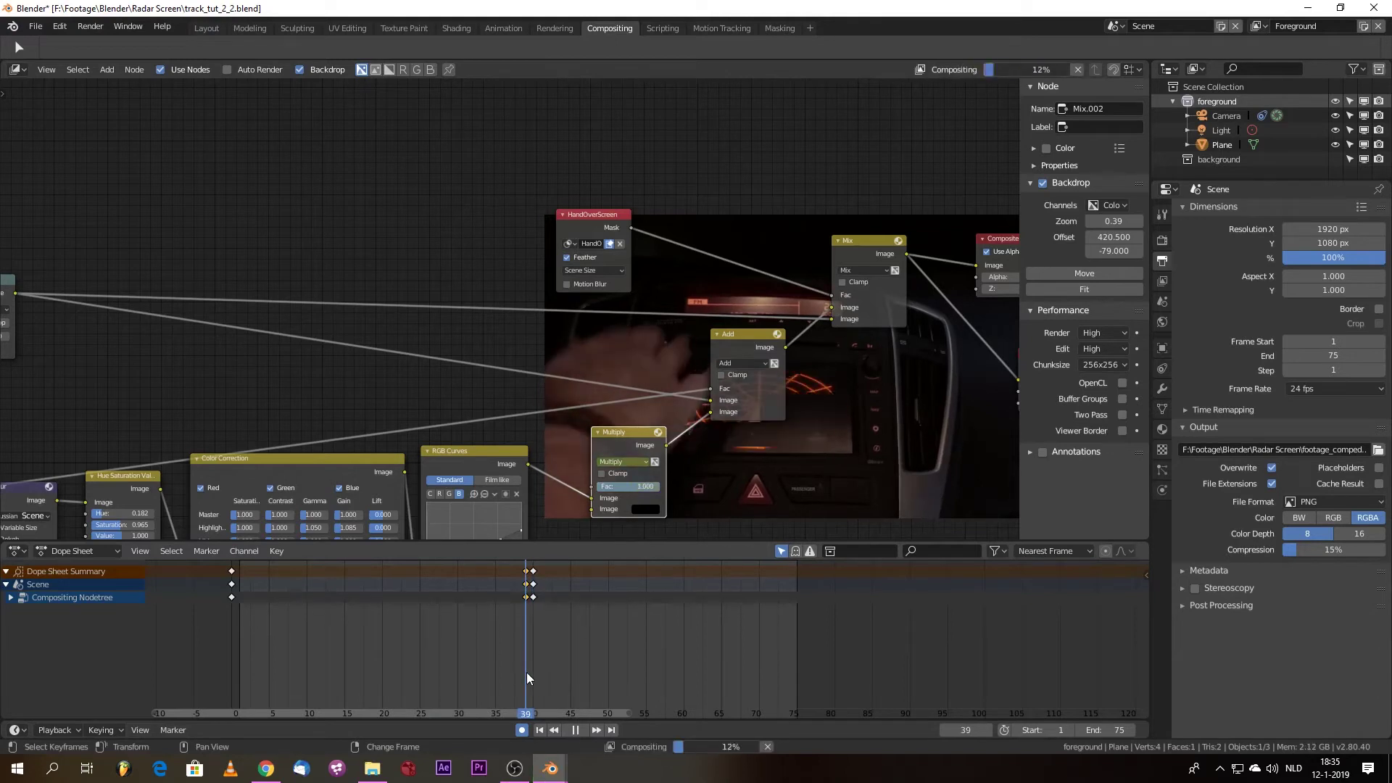
right_click_drag(531, 675, 546, 679)
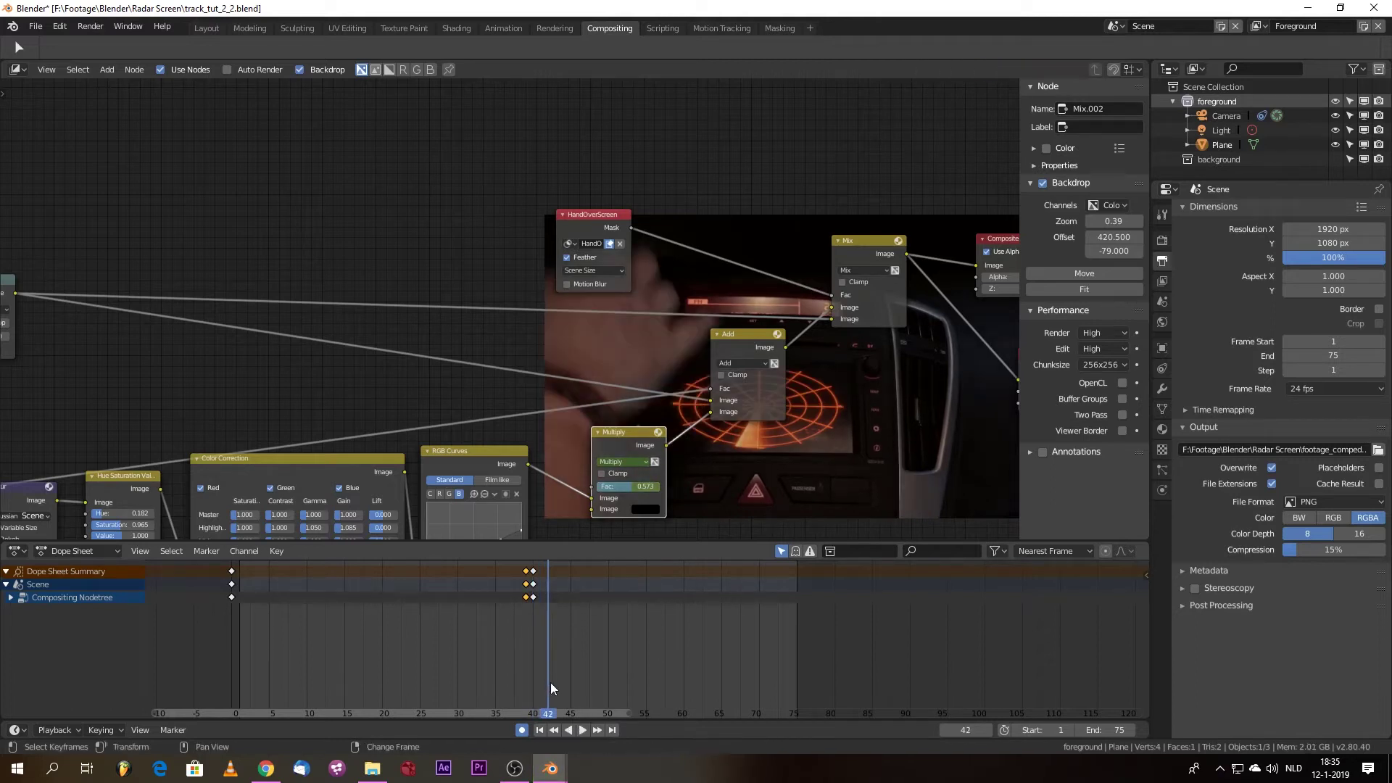
key("ctrl+s")
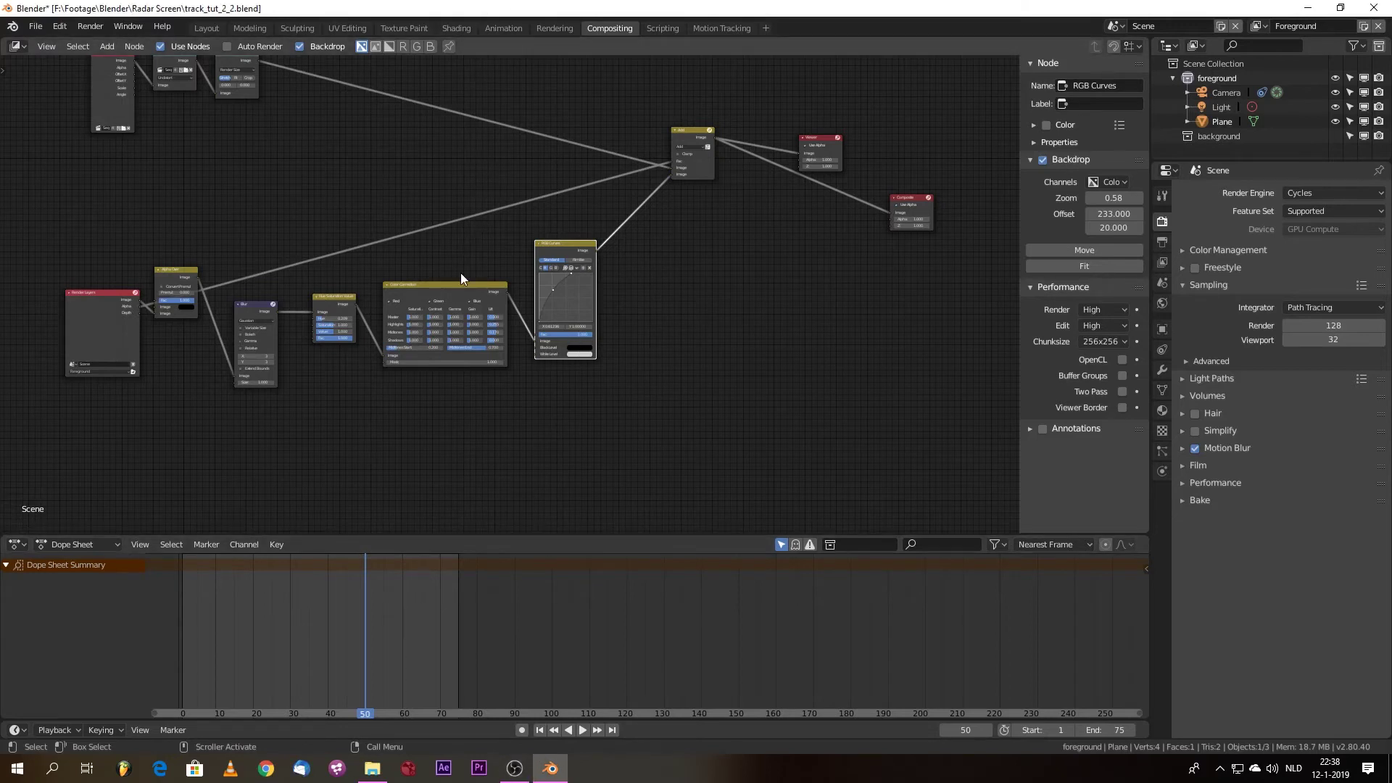
- Render frame 50, inspect the radar lines against the dashboard display up close, and close the render window
key("F12")
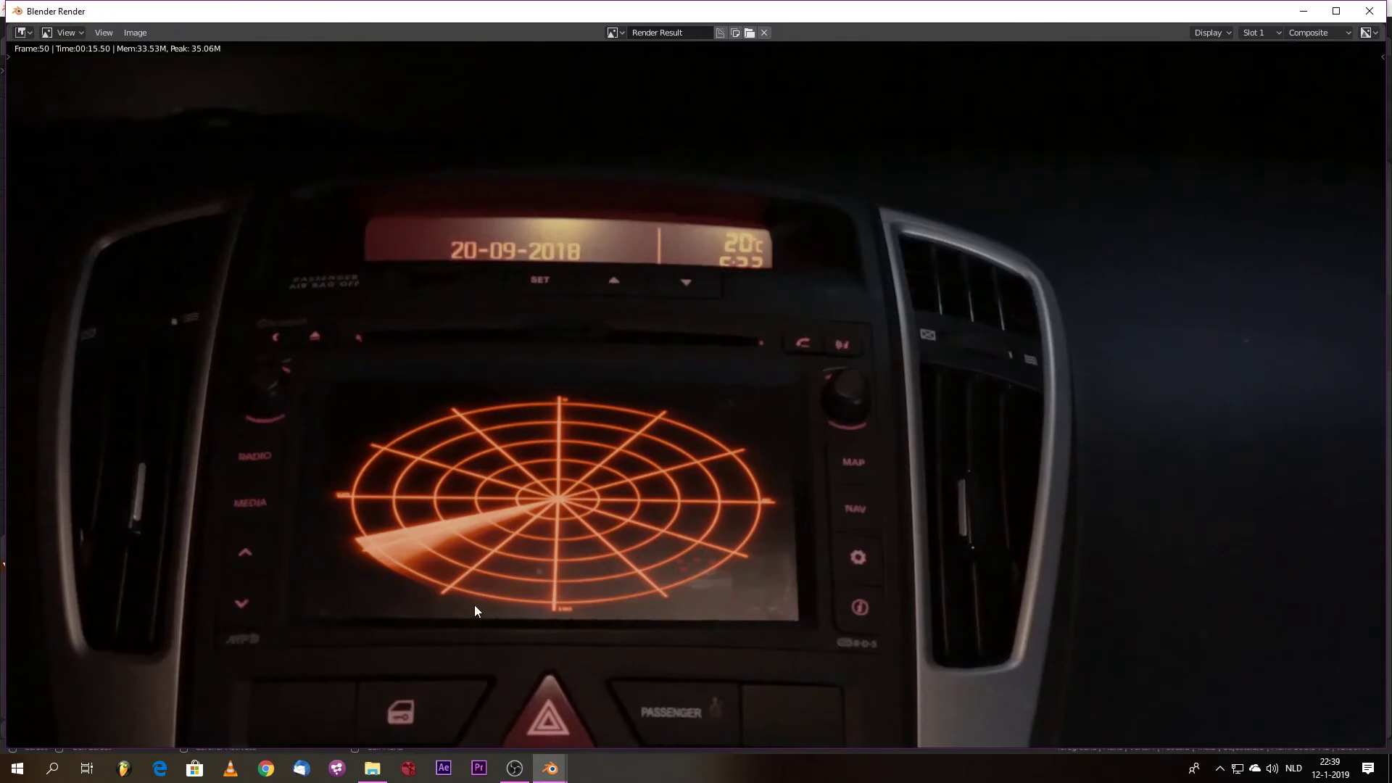
scroll(385, 580, "up", 2)
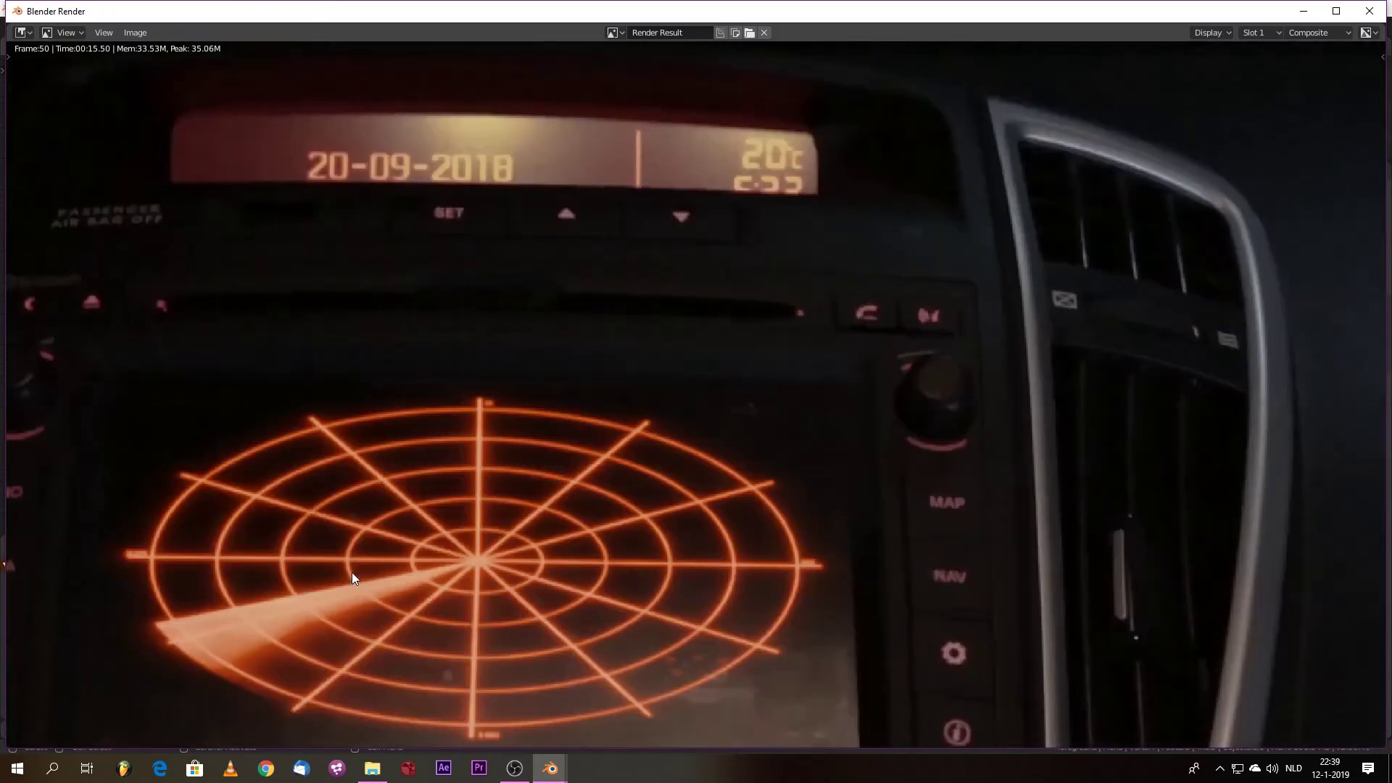
scroll(351, 571, "down", 1)
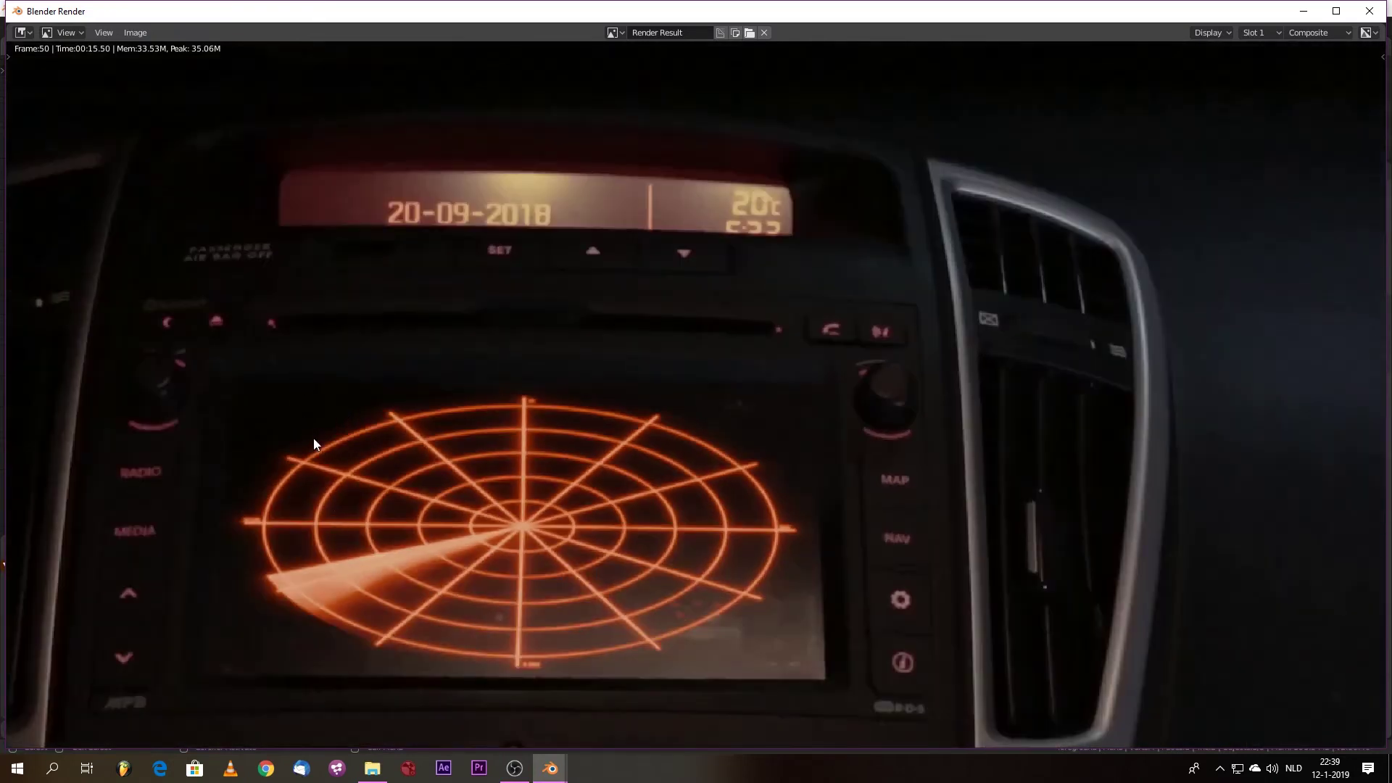
scroll(339, 226, "up", 3)
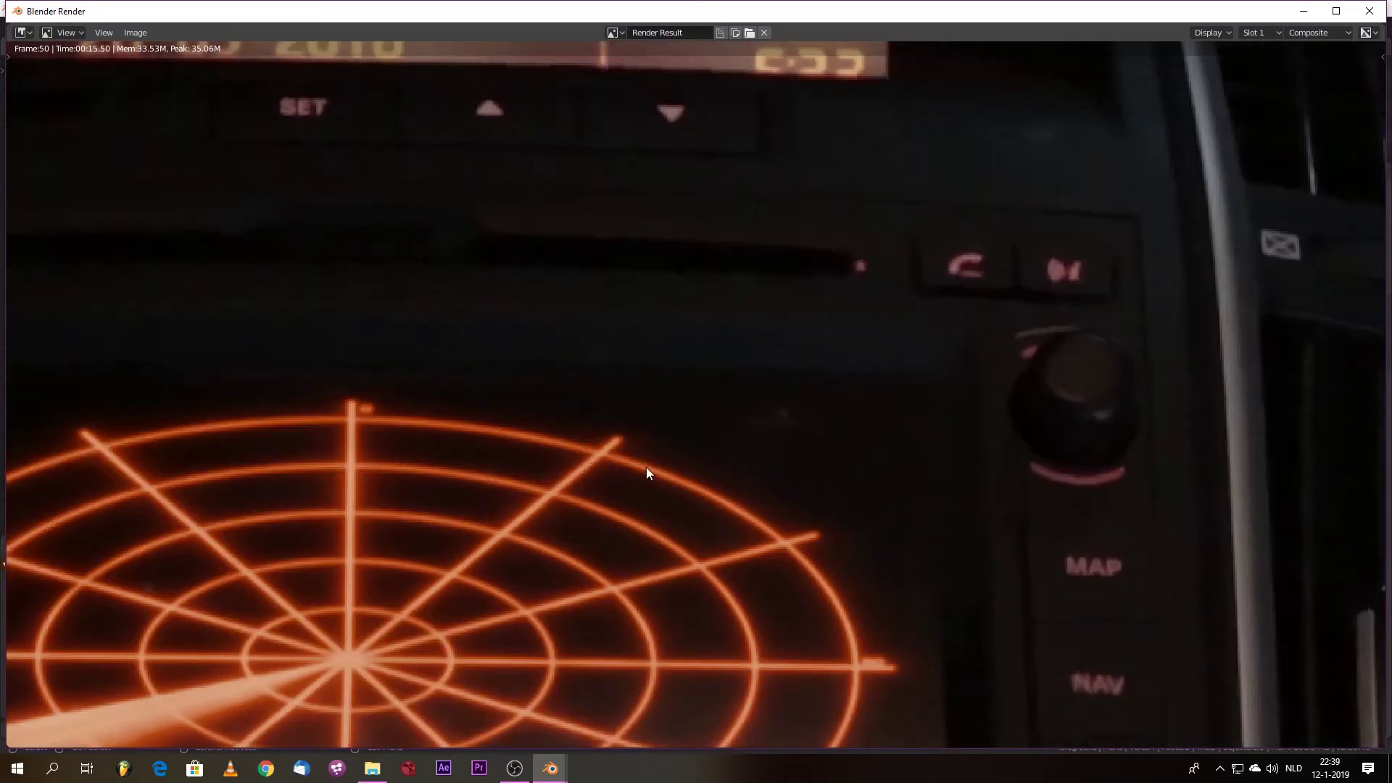
scroll(471, 142, "down", 1)
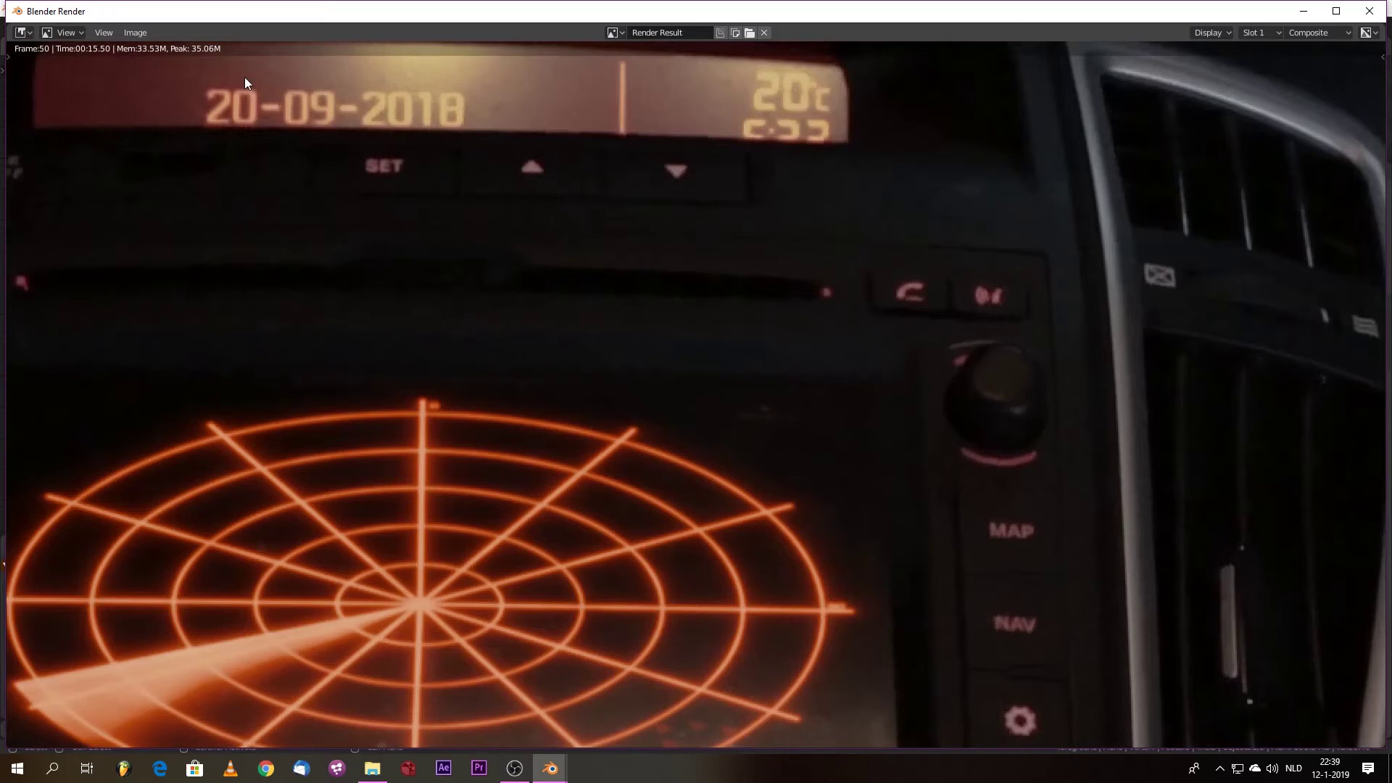
scroll(89, 94, "down", 2)
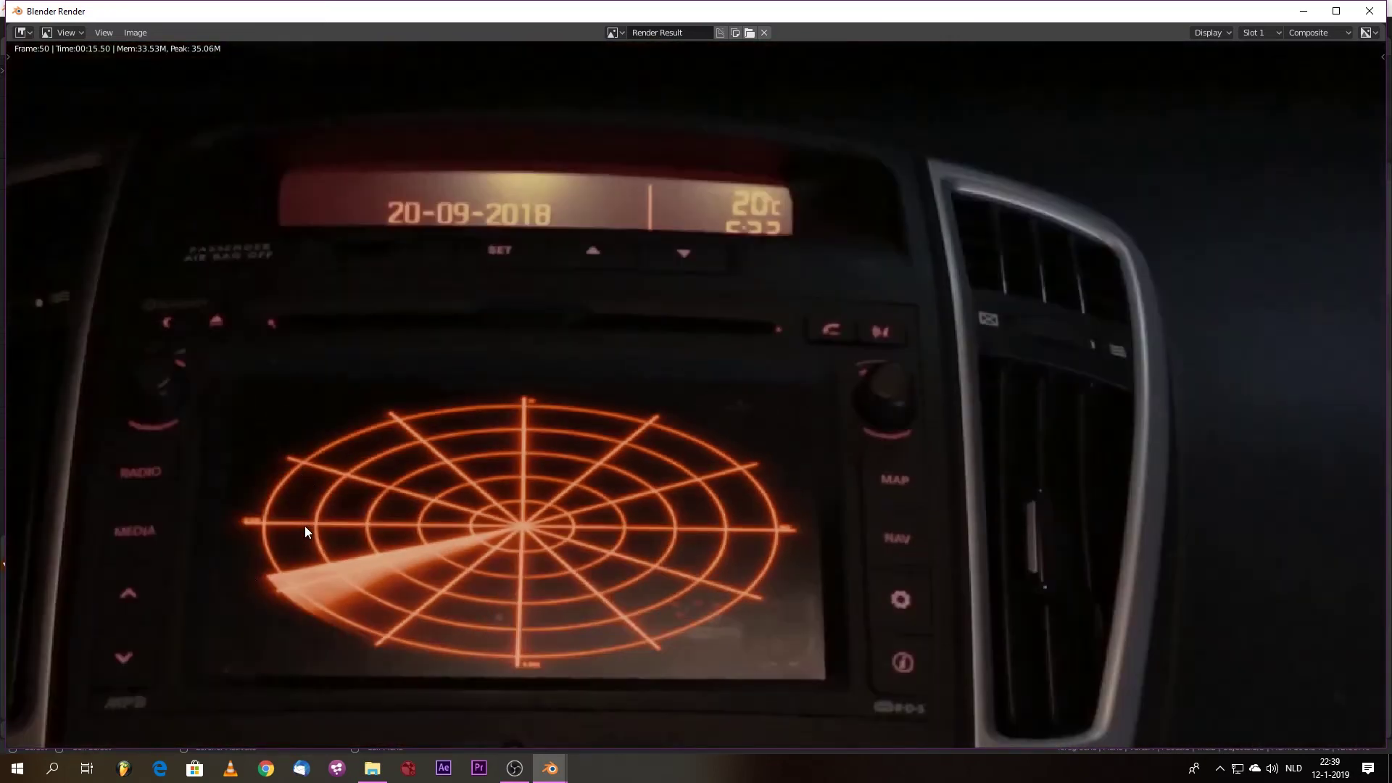
left_click(1368, 11)
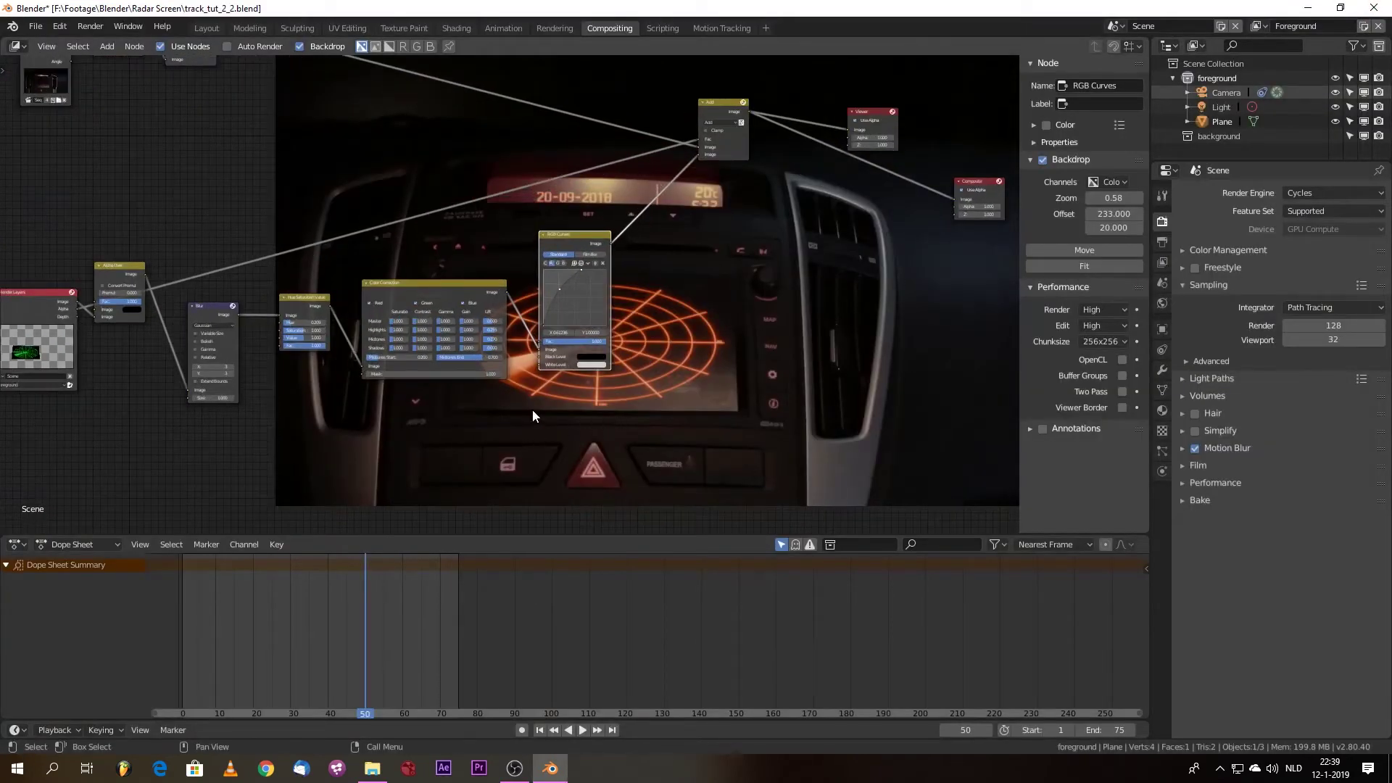
- Insert a Mix node on the link between RGB Curves and Add, and place it beside RGB Curves
middle_click_drag(571, 411, 397, 396)
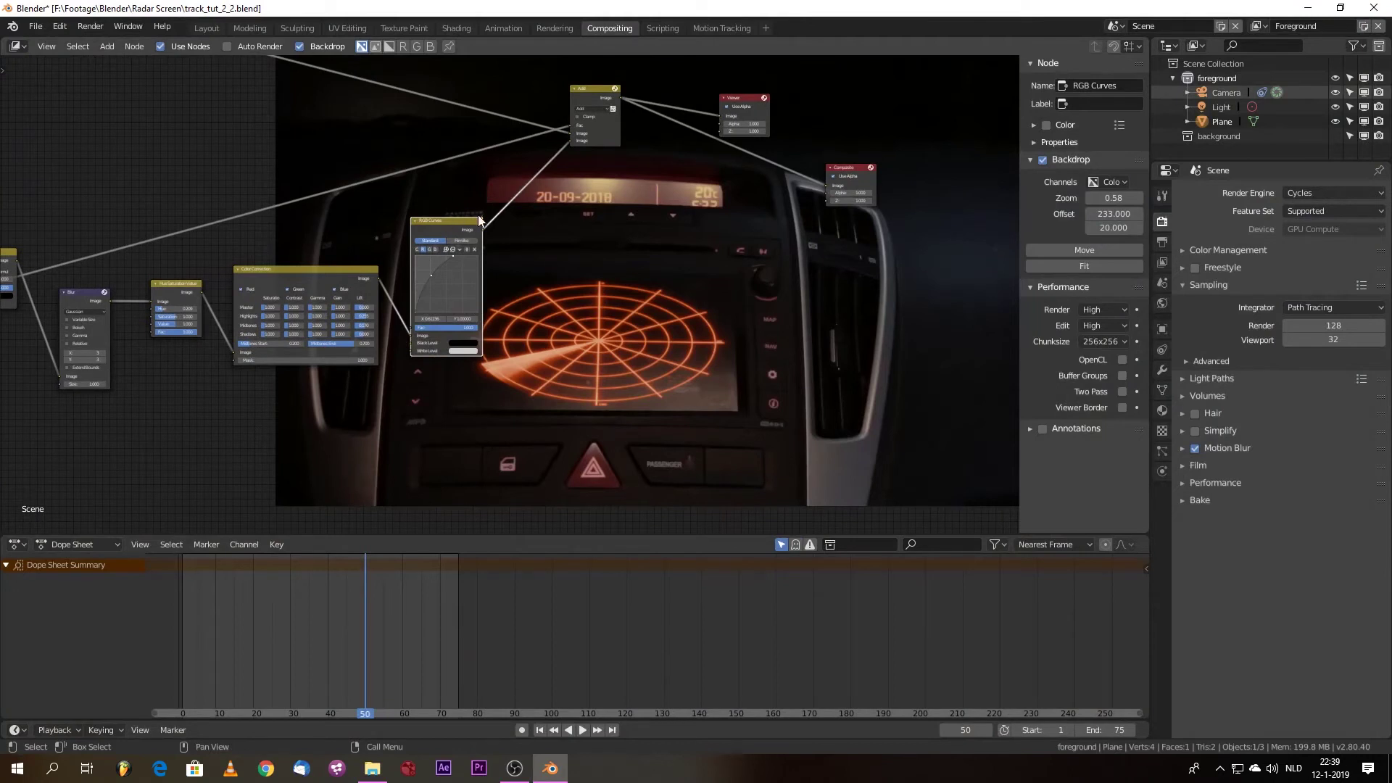
scroll(507, 226, "up", 2)
scroll(611, 219, "down", 1)
middle_click_drag(454, 242, 287, 368)
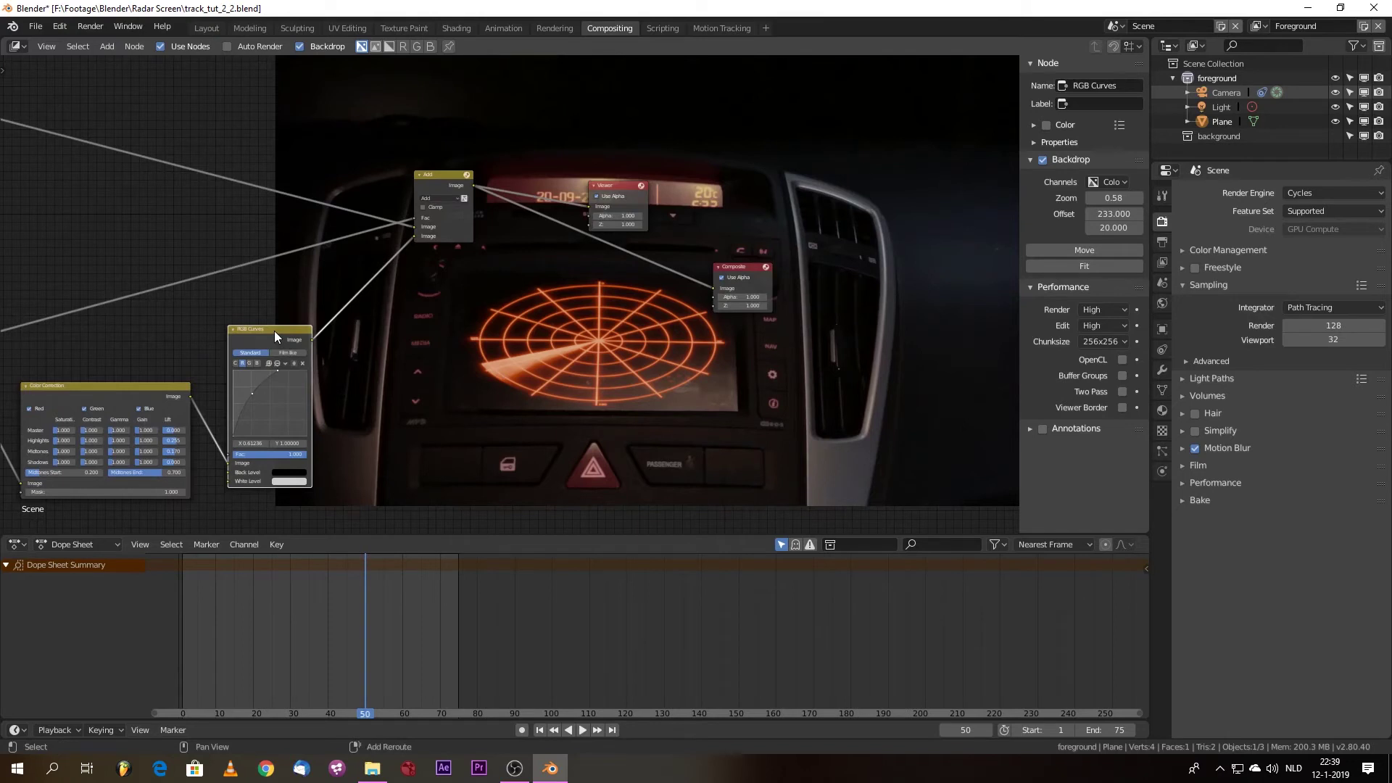
key("shift+a")
left_click(274, 331)
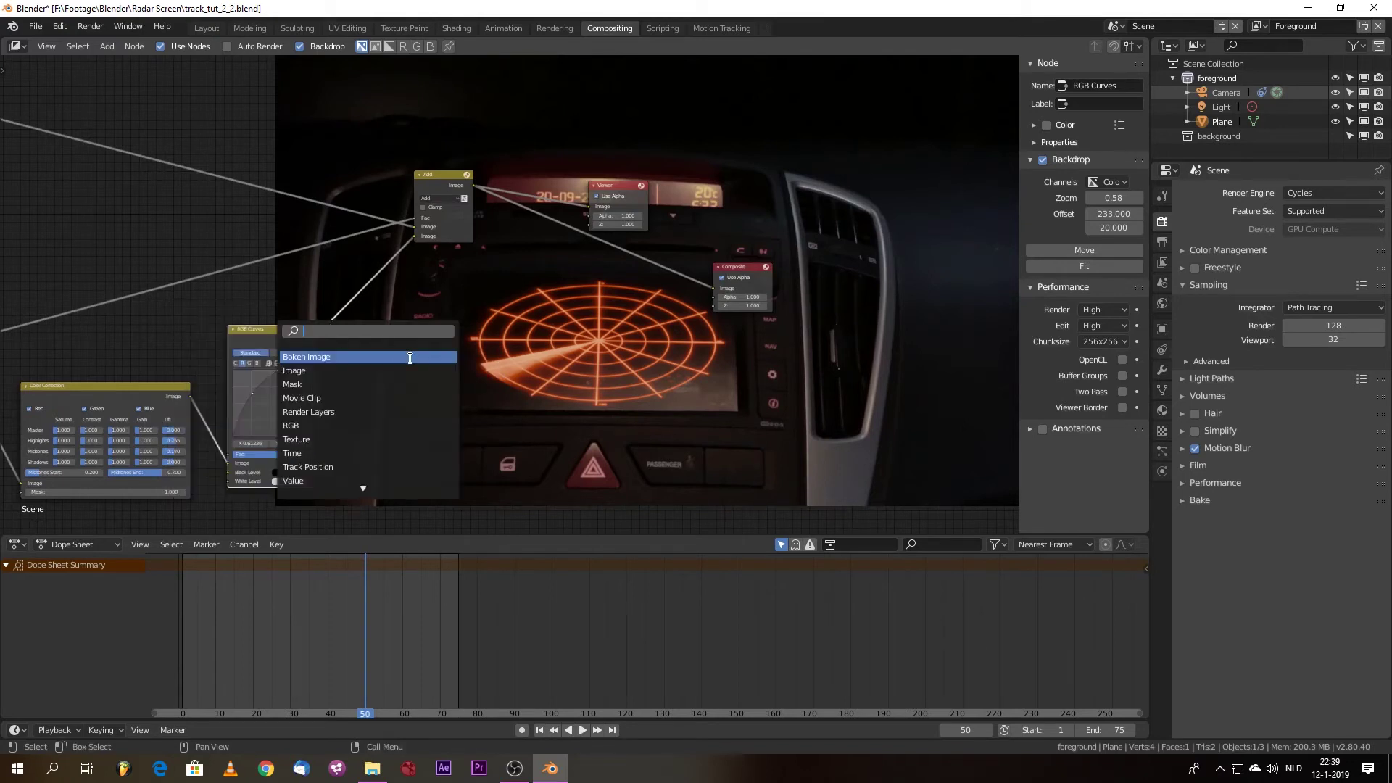
type("mix")
left_click(410, 358)
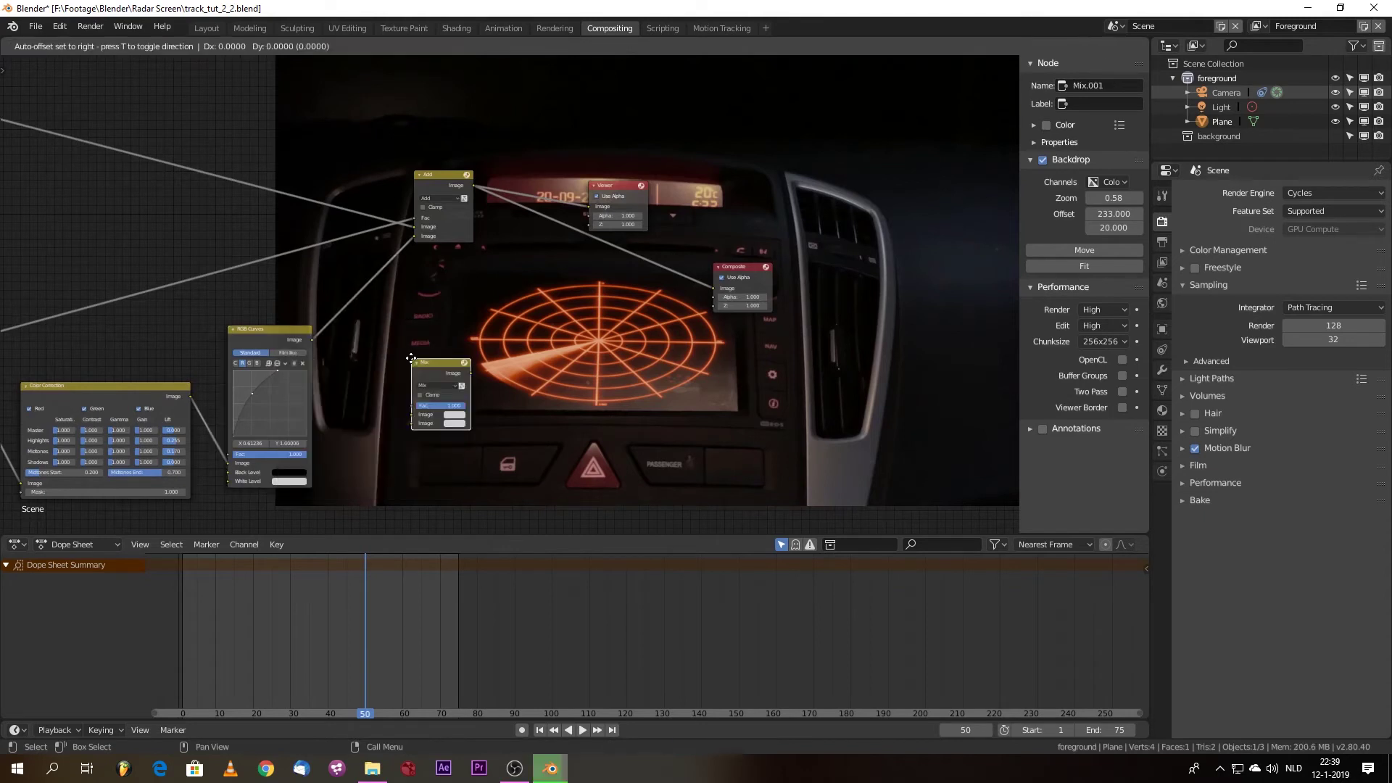
left_click(341, 276)
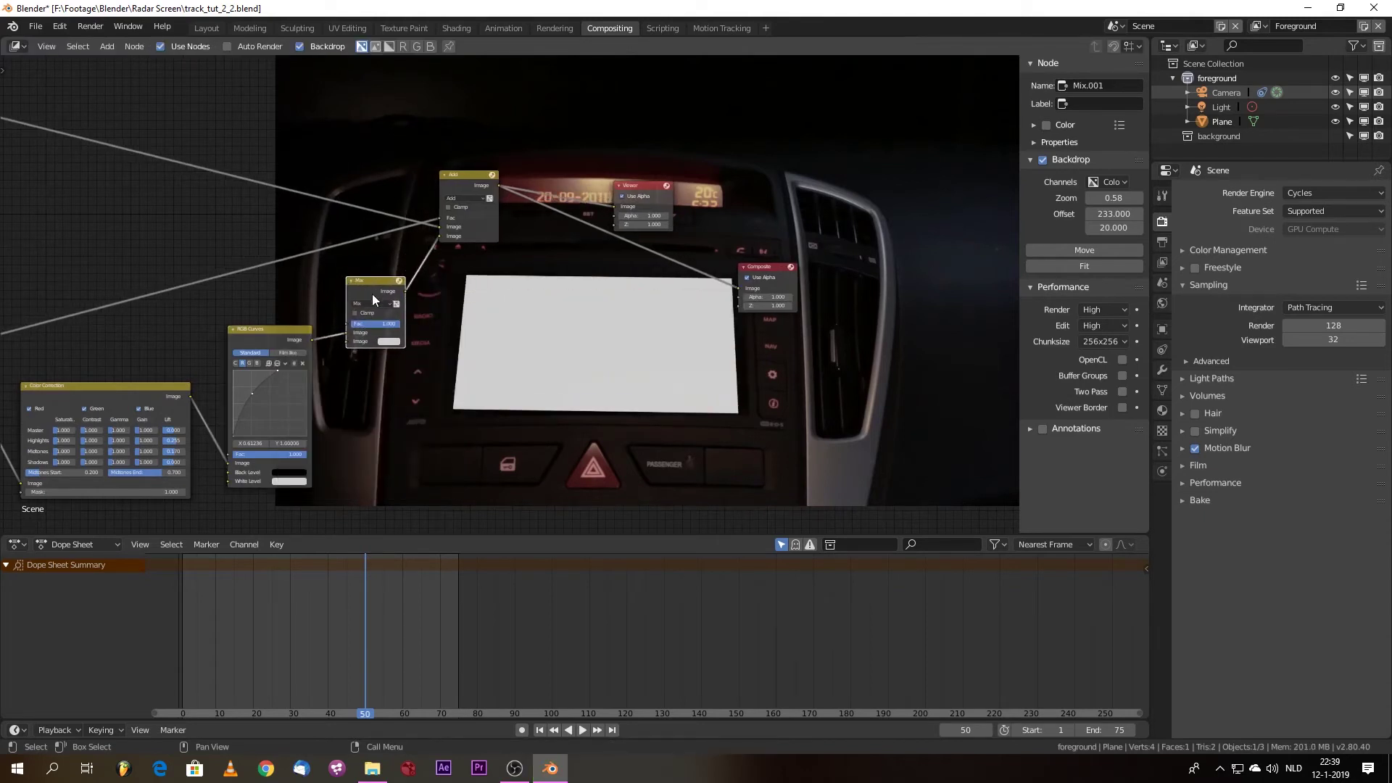
left_click_drag(376, 280, 400, 336)
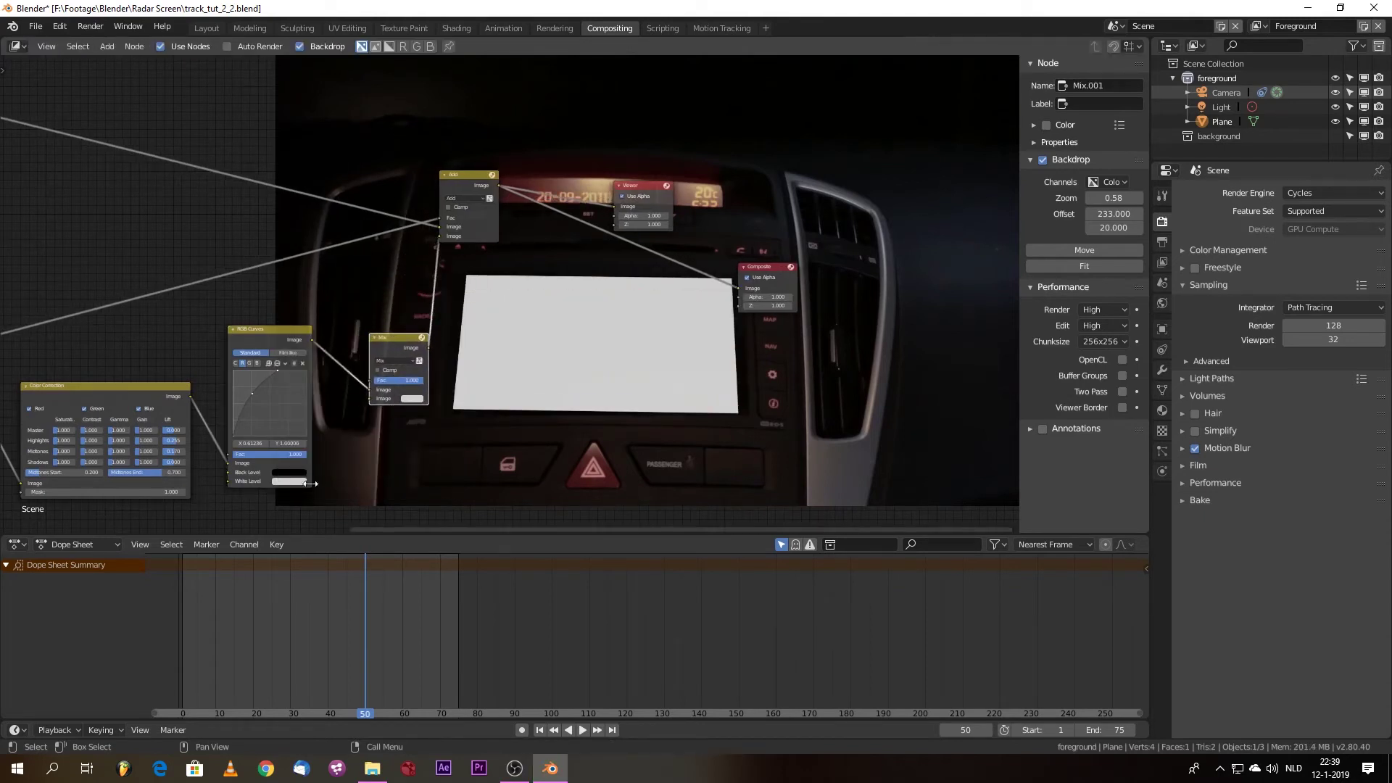
scroll(337, 481, "down", 1)
- Add an Image input node just below the new Mix node
key("shift+a")
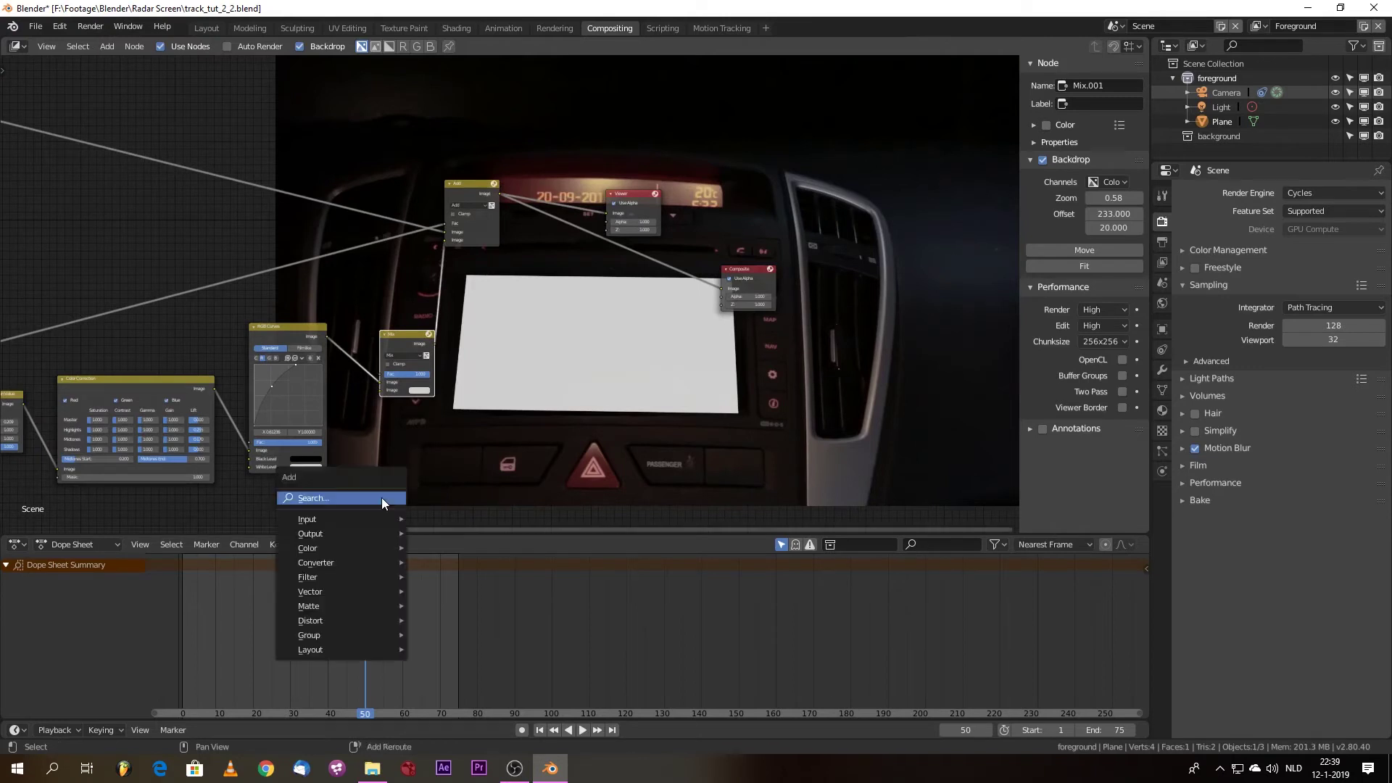
left_click(388, 495)
type("image")
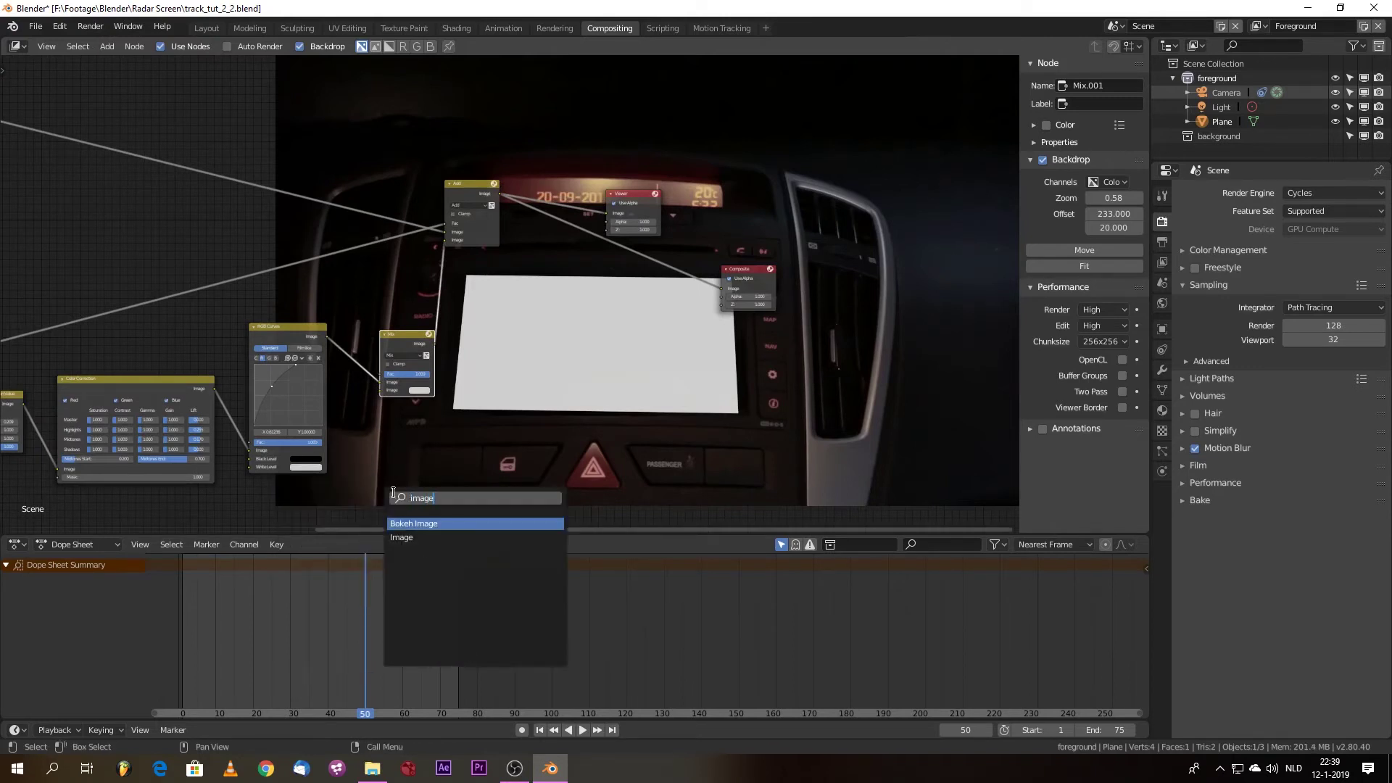
left_click(400, 539)
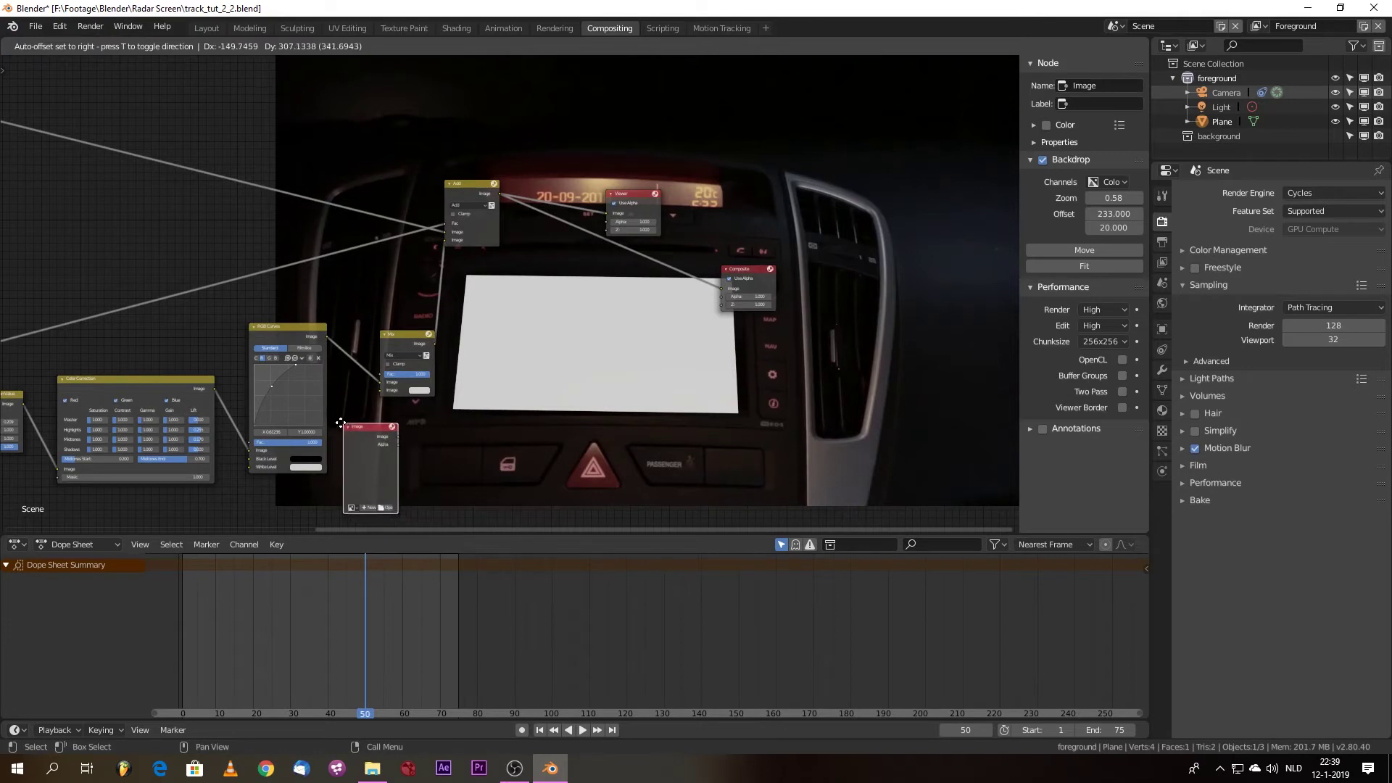
left_click(342, 443)
- Load grey_plate_00000.png from the grey_plate folder into the Image node
scroll(438, 490, "up", 1)
middle_click_drag(435, 439, 425, 331)
scroll(348, 428, "up", 2)
left_click(335, 478)
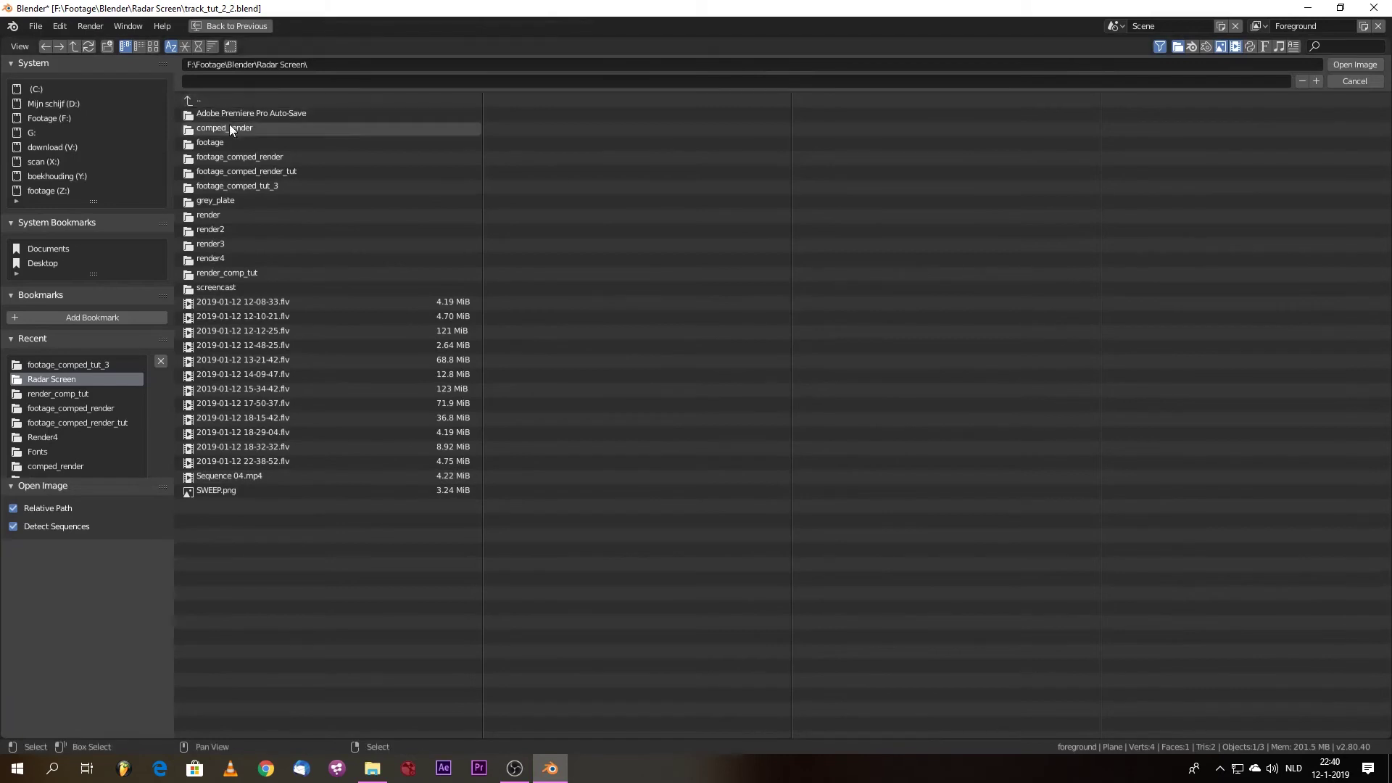
double_click(228, 198)
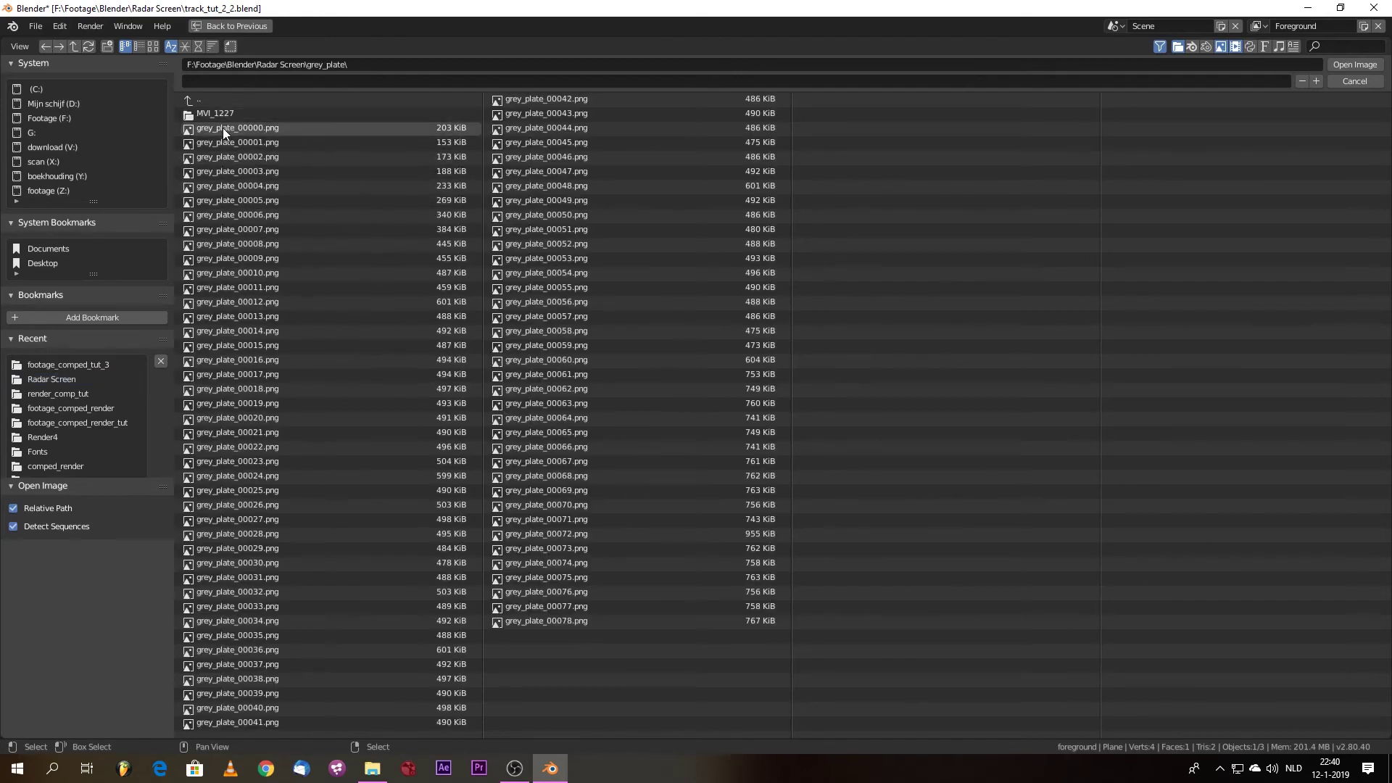
double_click(223, 131)
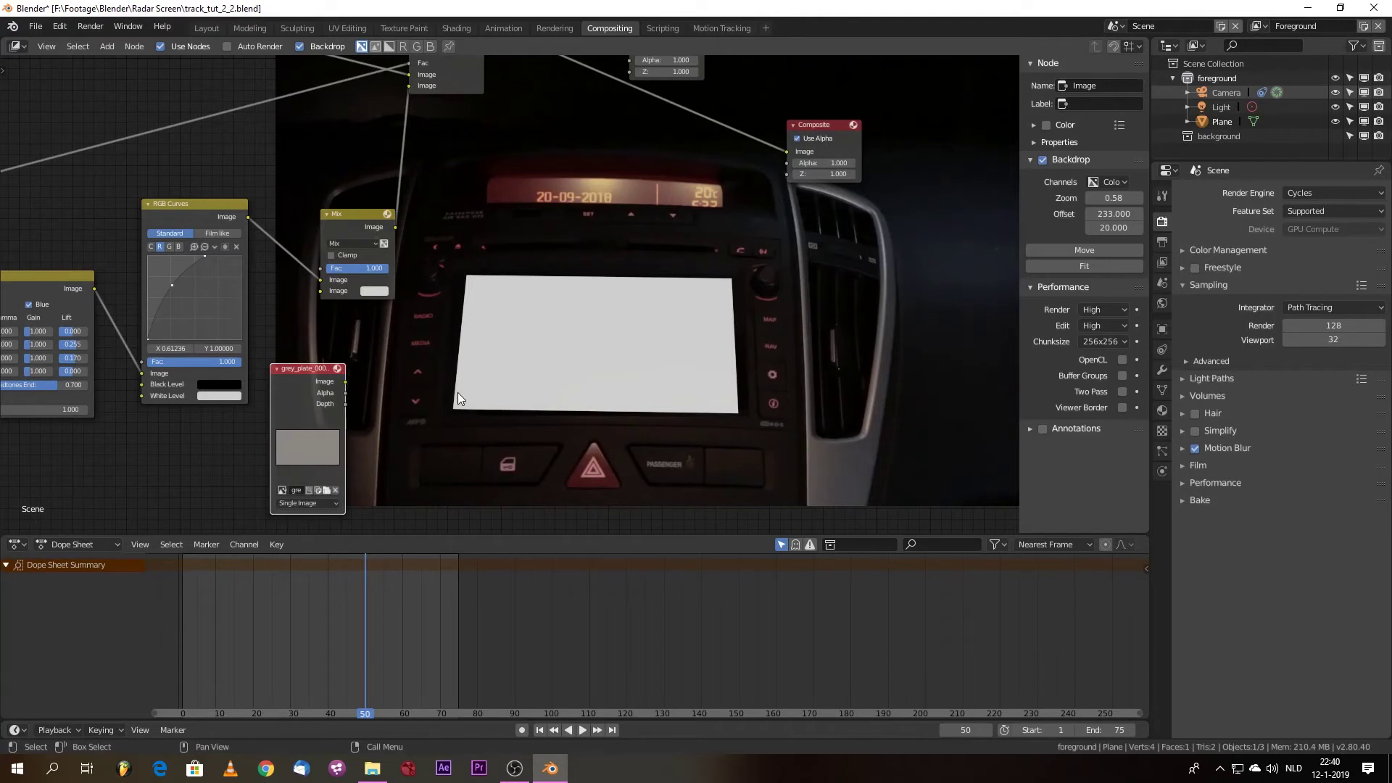
- Connect the grey plate's Image output to the new Mix node's second Image input and set its blend type to Overlay
scroll(458, 393, "up", 2)
left_click_drag(324, 394, 289, 290)
left_click(323, 234)
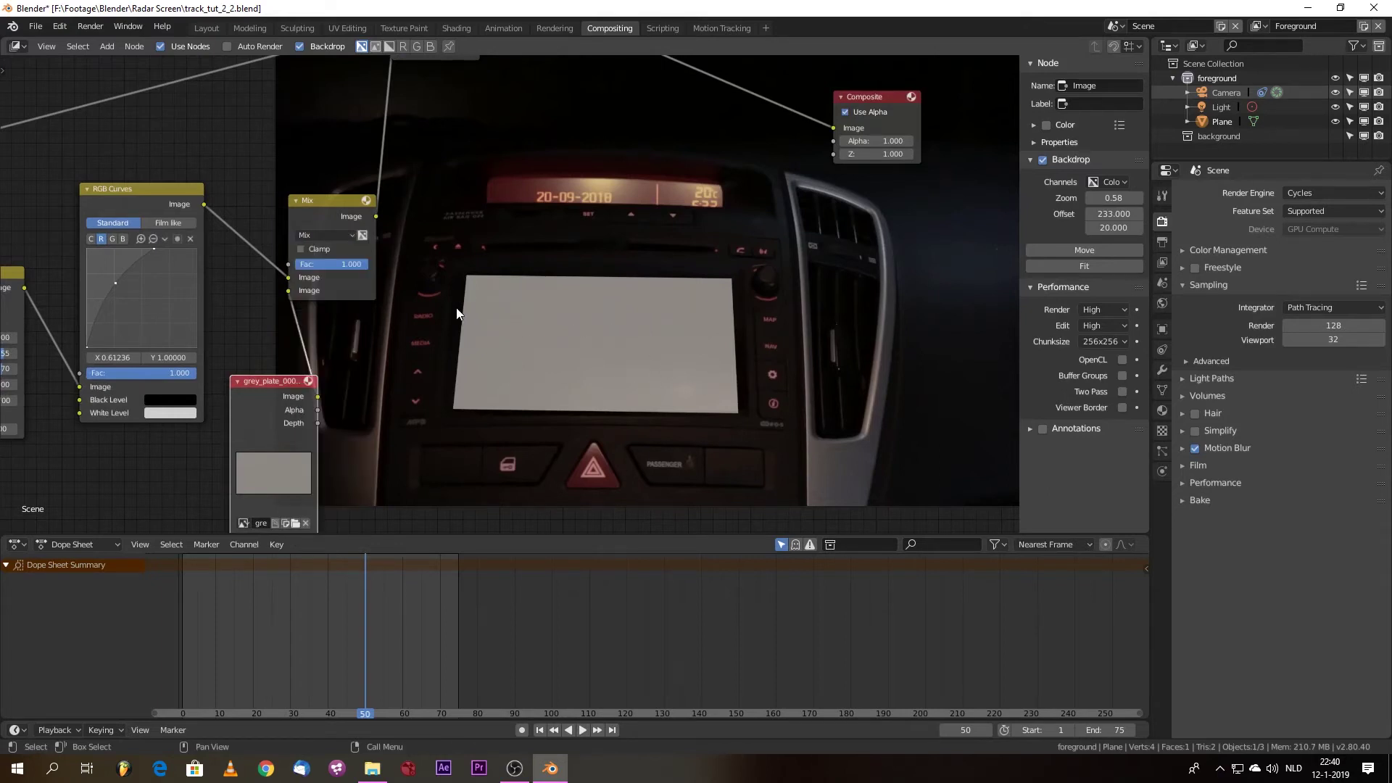
left_click(324, 236)
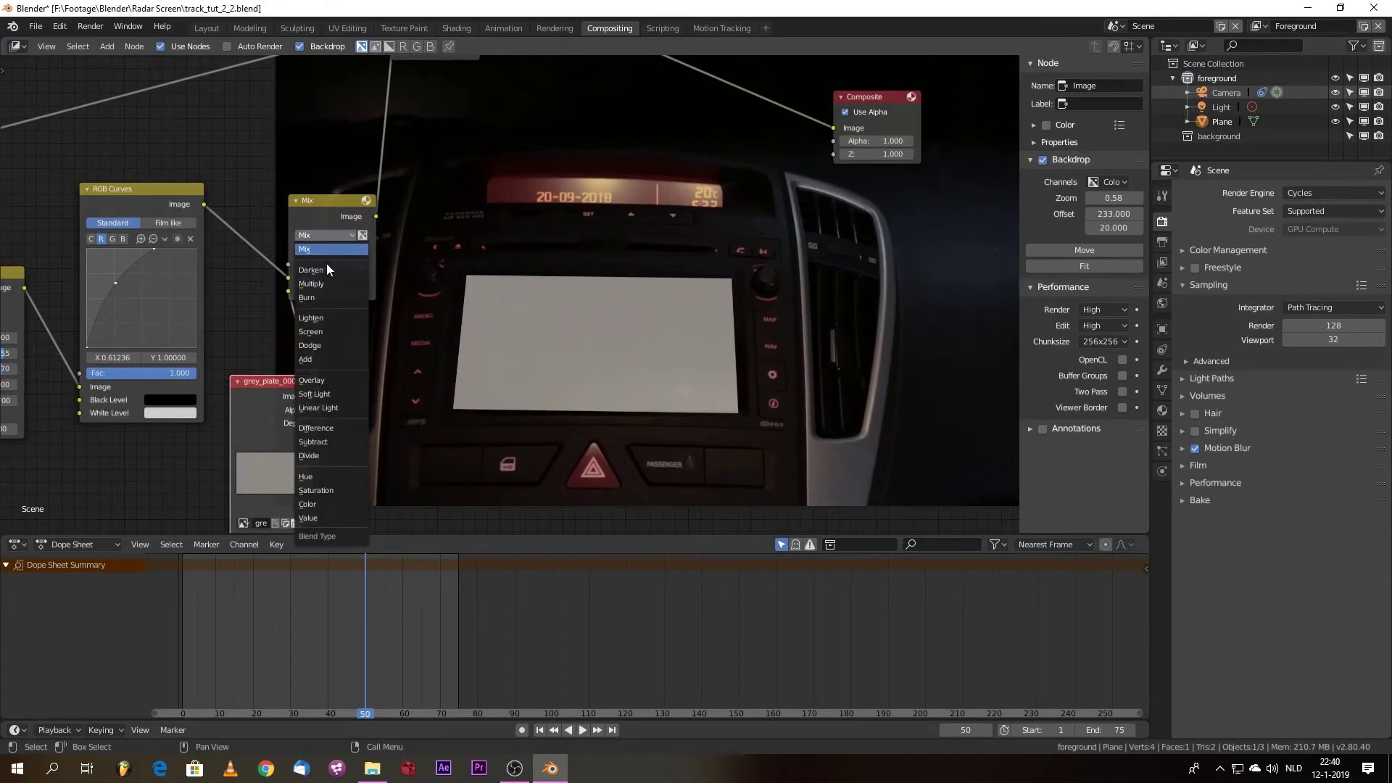
left_click(351, 385)
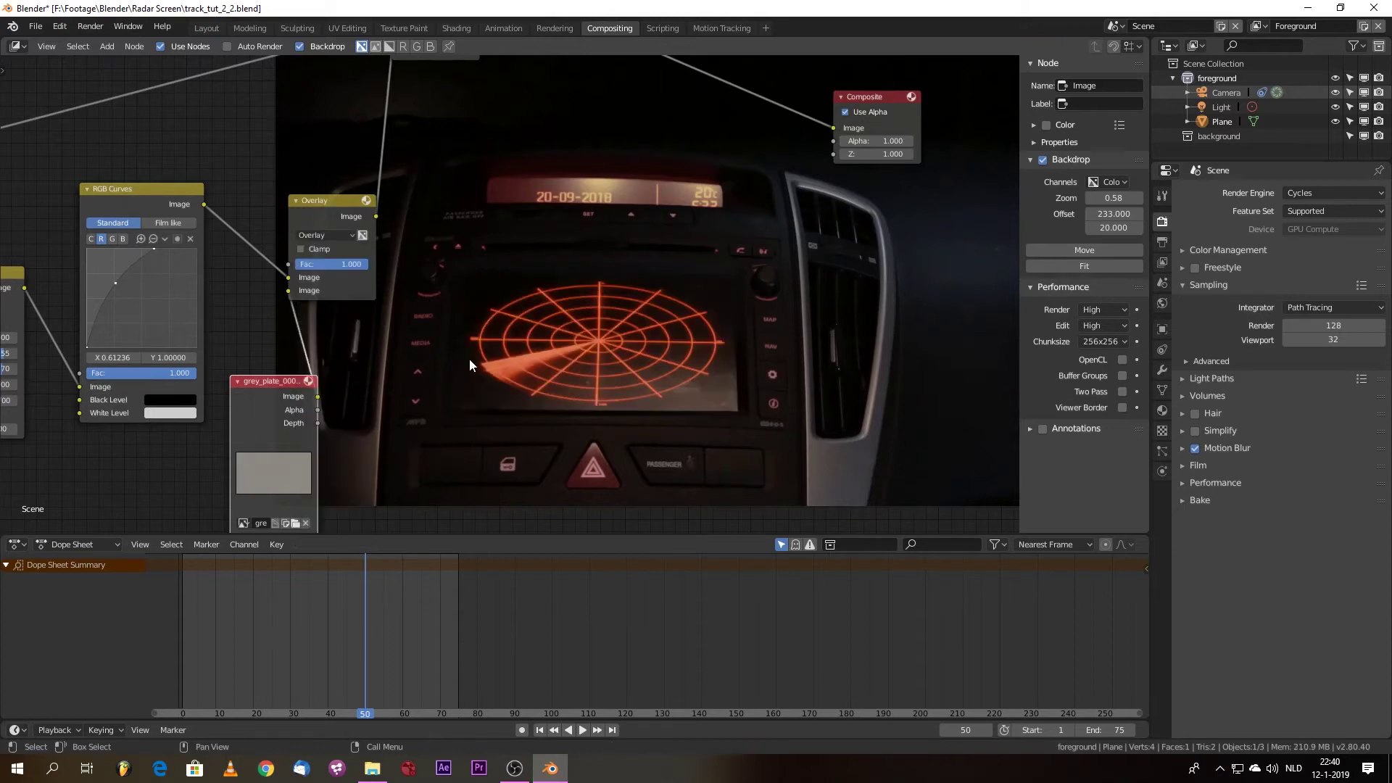
- Move the Overlay node farther from RGB Curves and place the grey plate node between them, just below their link
scroll(390, 367, "up", 2)
left_click_drag(223, 404, 201, 409)
left_click_drag(284, 187, 437, 206)
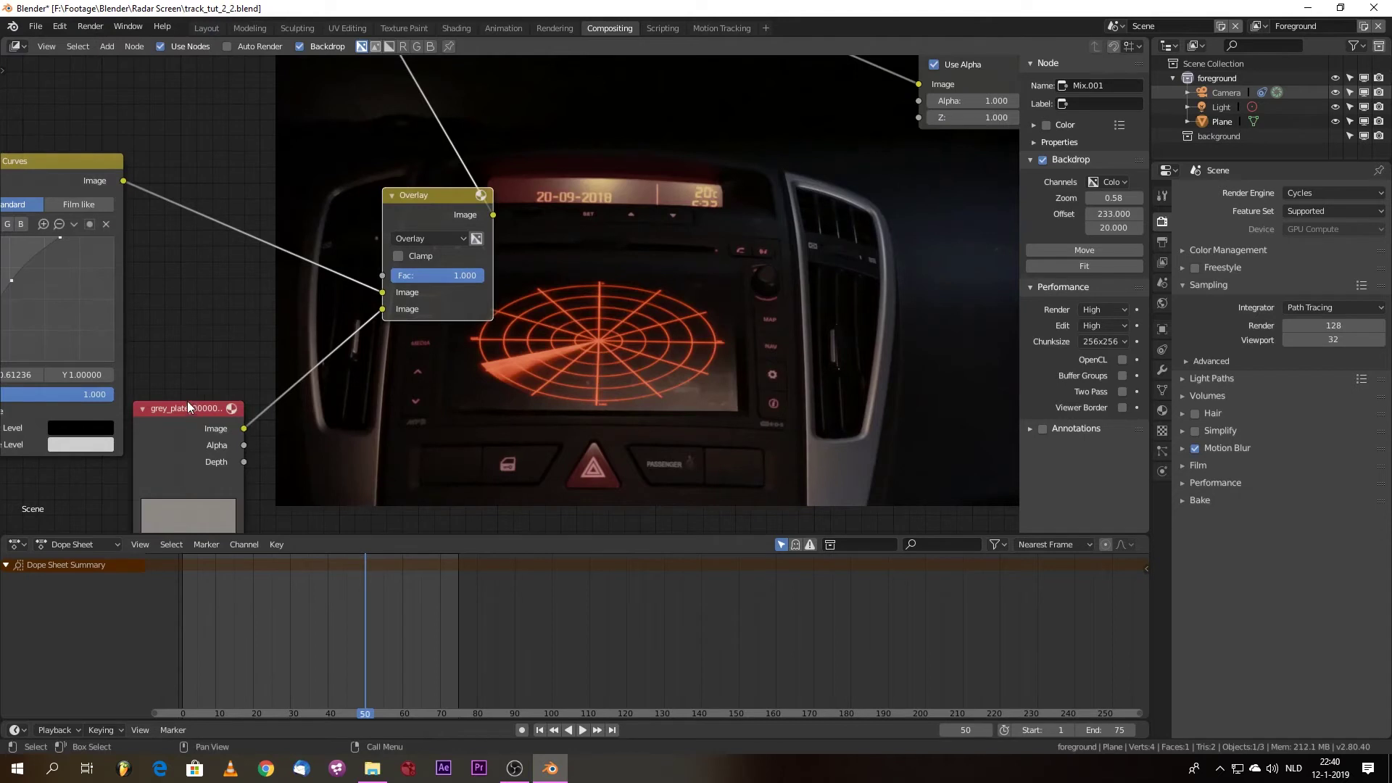
left_click_drag(184, 407, 231, 339)
scroll(573, 334, "up", 1)
scroll(569, 350, "down", 1)
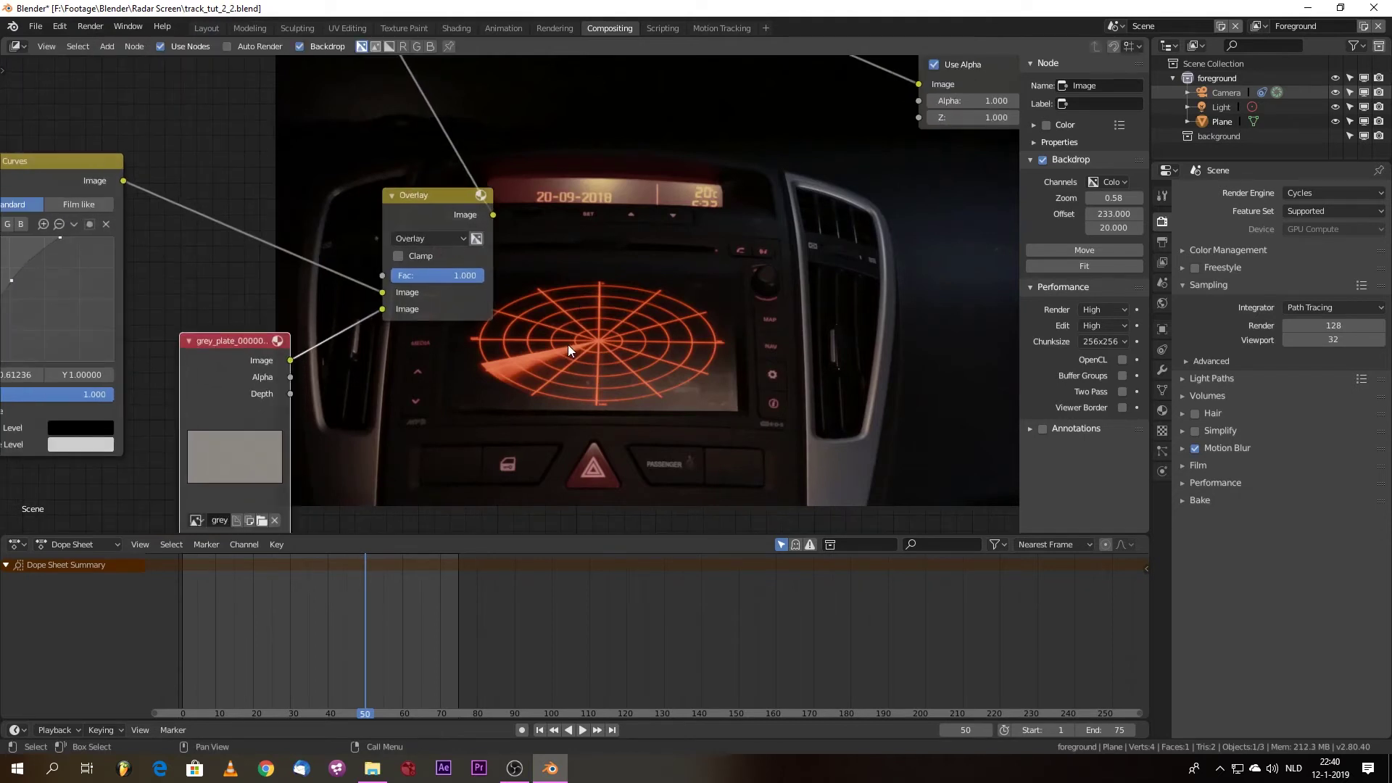
- Enlarge the backdrop to a zoom of 1.20 and shift it clear of the nodes to examine the radar lines
key("alt+v")
key("alt+v")
key("alt+v")
key("alt+v")
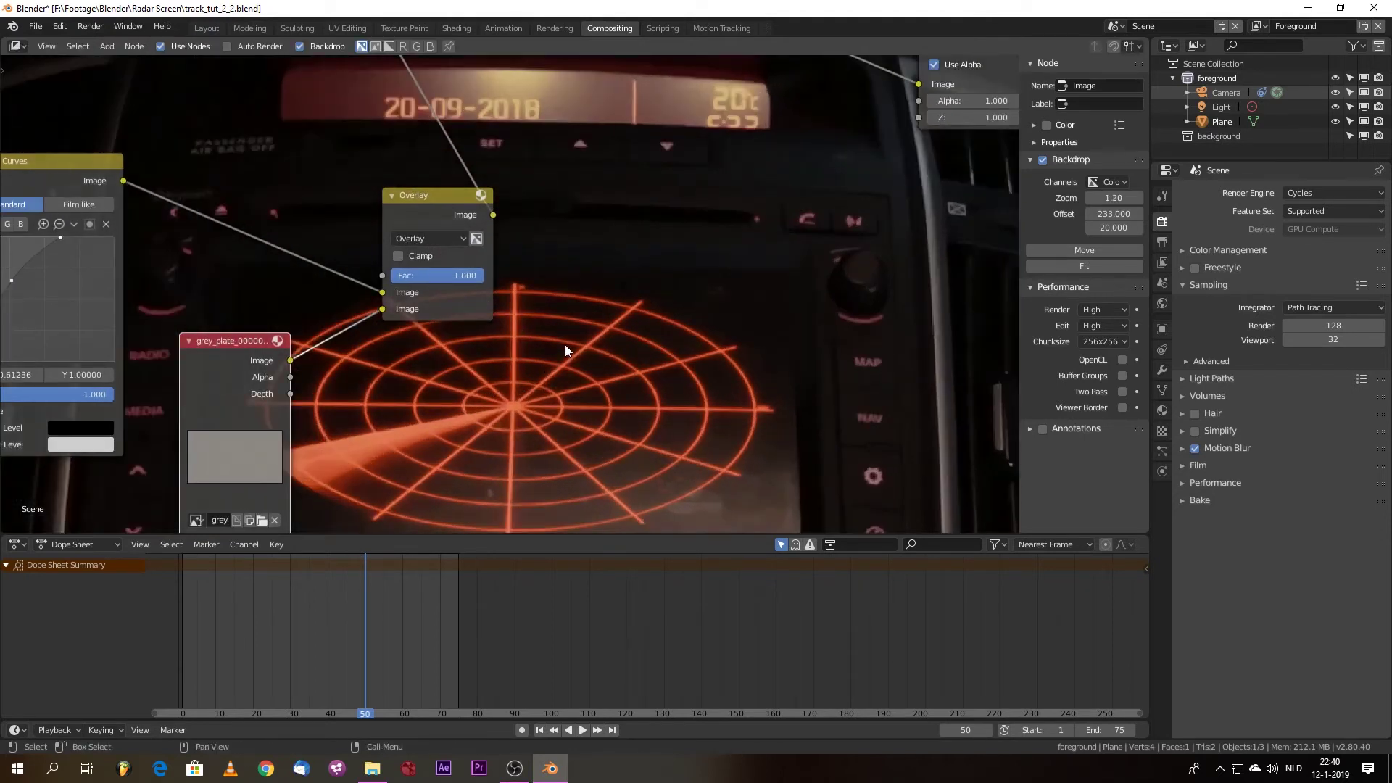
middle_click_drag(612, 350, 473, 214)
middle_click_drag(538, 340, 507, 339)
middle_click_drag(645, 350, 883, 268, "alt")
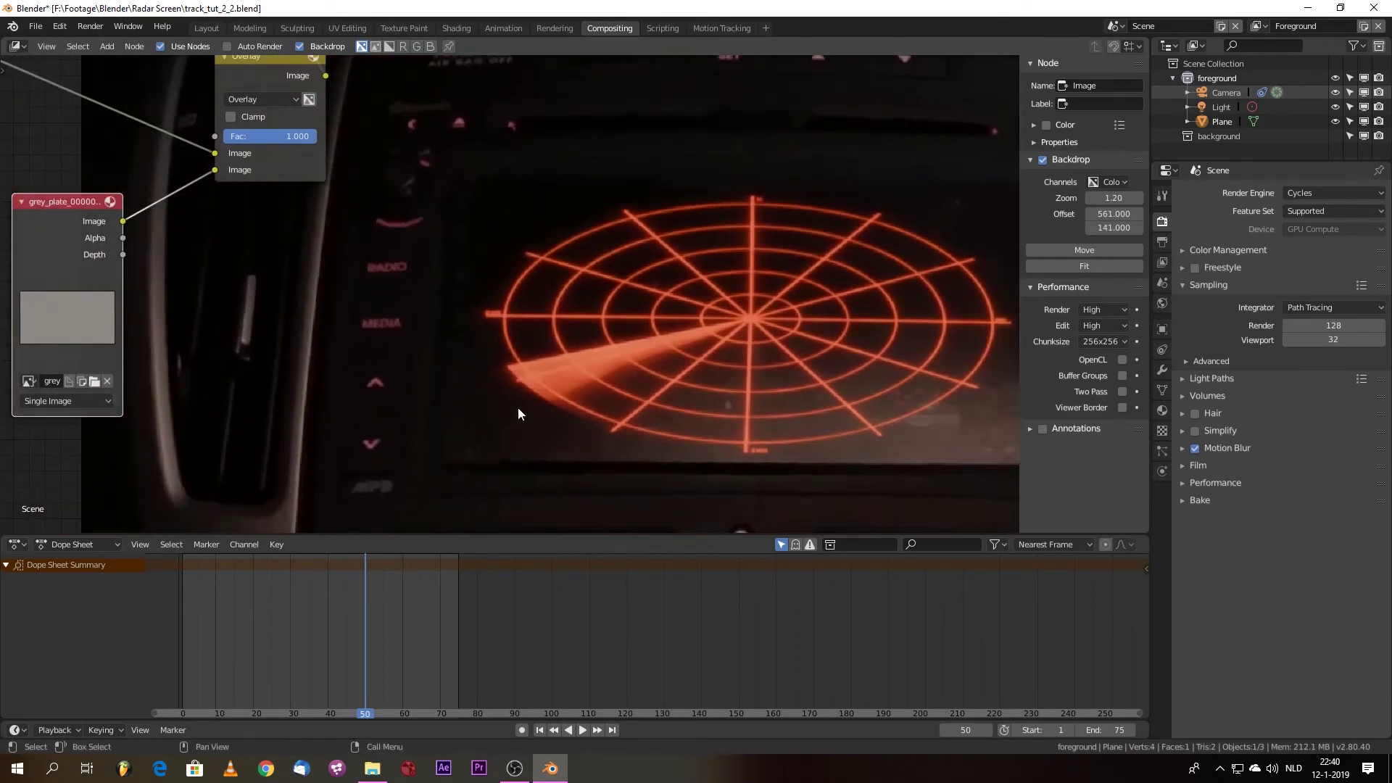
- Save the radar blend file with the grey plate Overlay setup in place
scroll(490, 411, "down", 3)
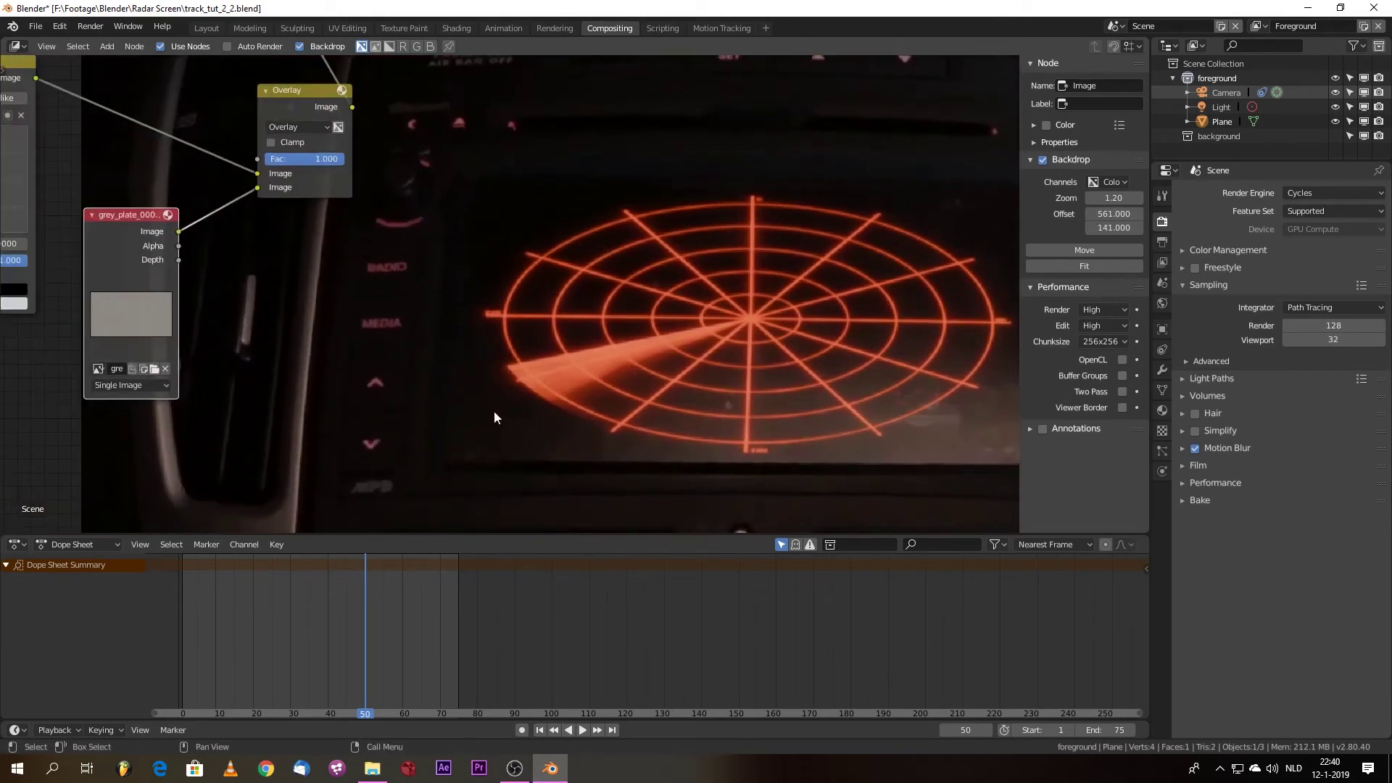
scroll(519, 337, "down", 4)
middle_click_drag(502, 417, 469, 506)
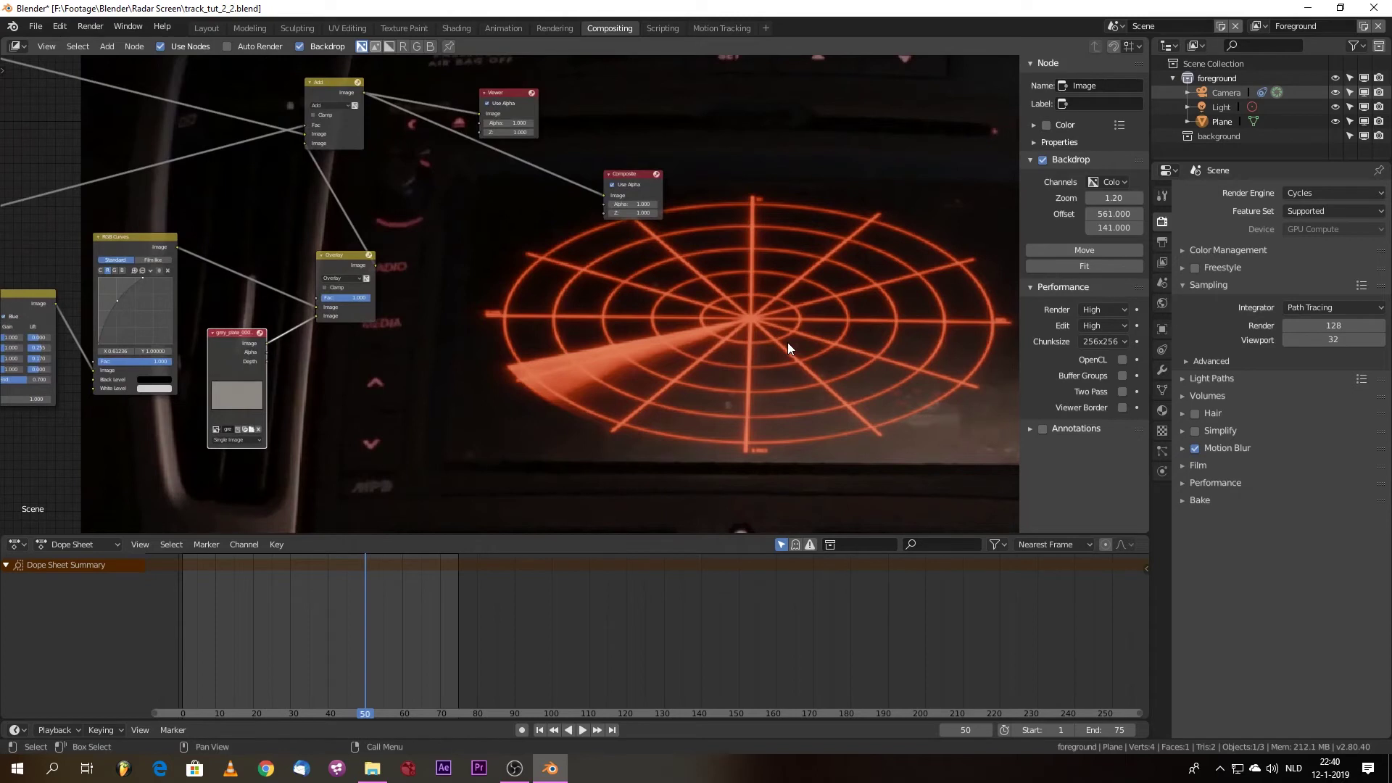
scroll(788, 342, "down", 1)
key("ctrl+s")
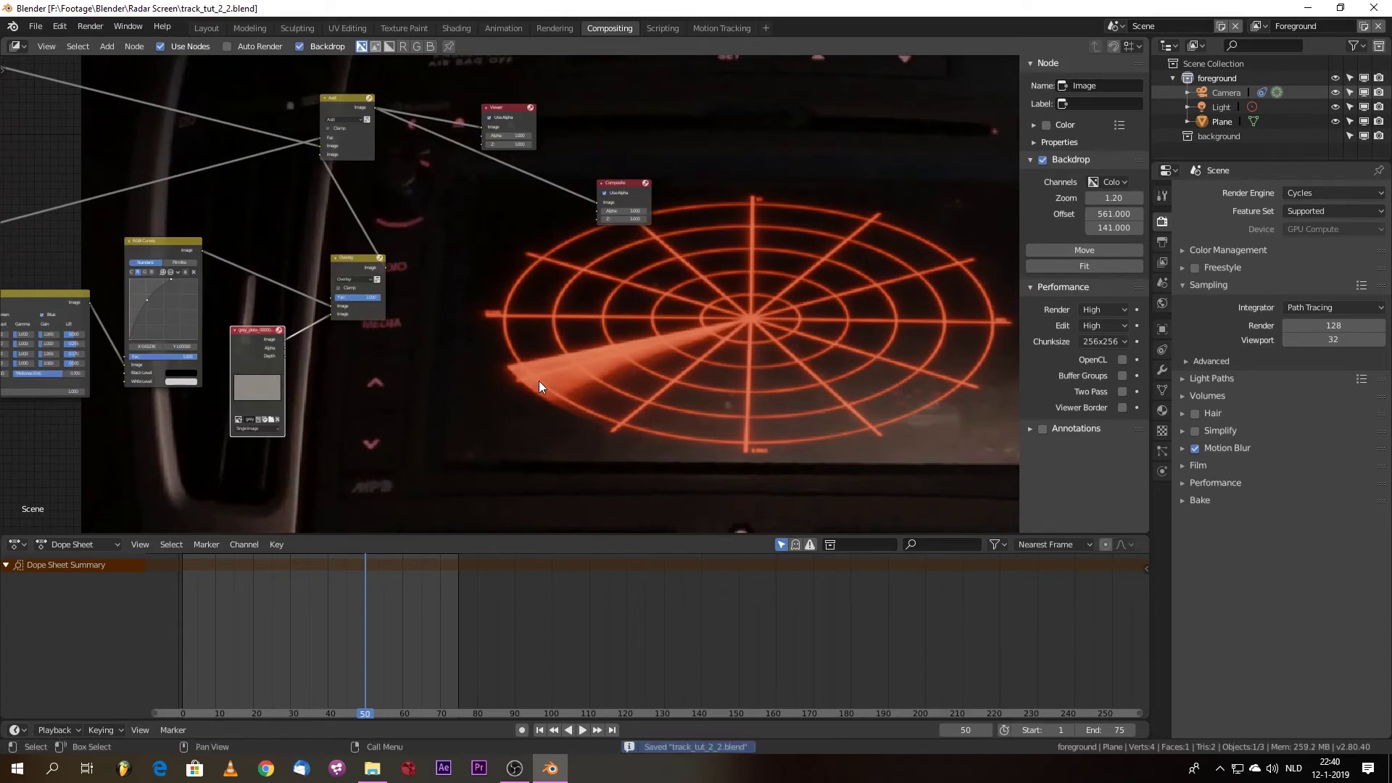
- Review the grey plate and Overlay nodes within the compositing tree and save the file again
scroll(261, 356, "up", 1)
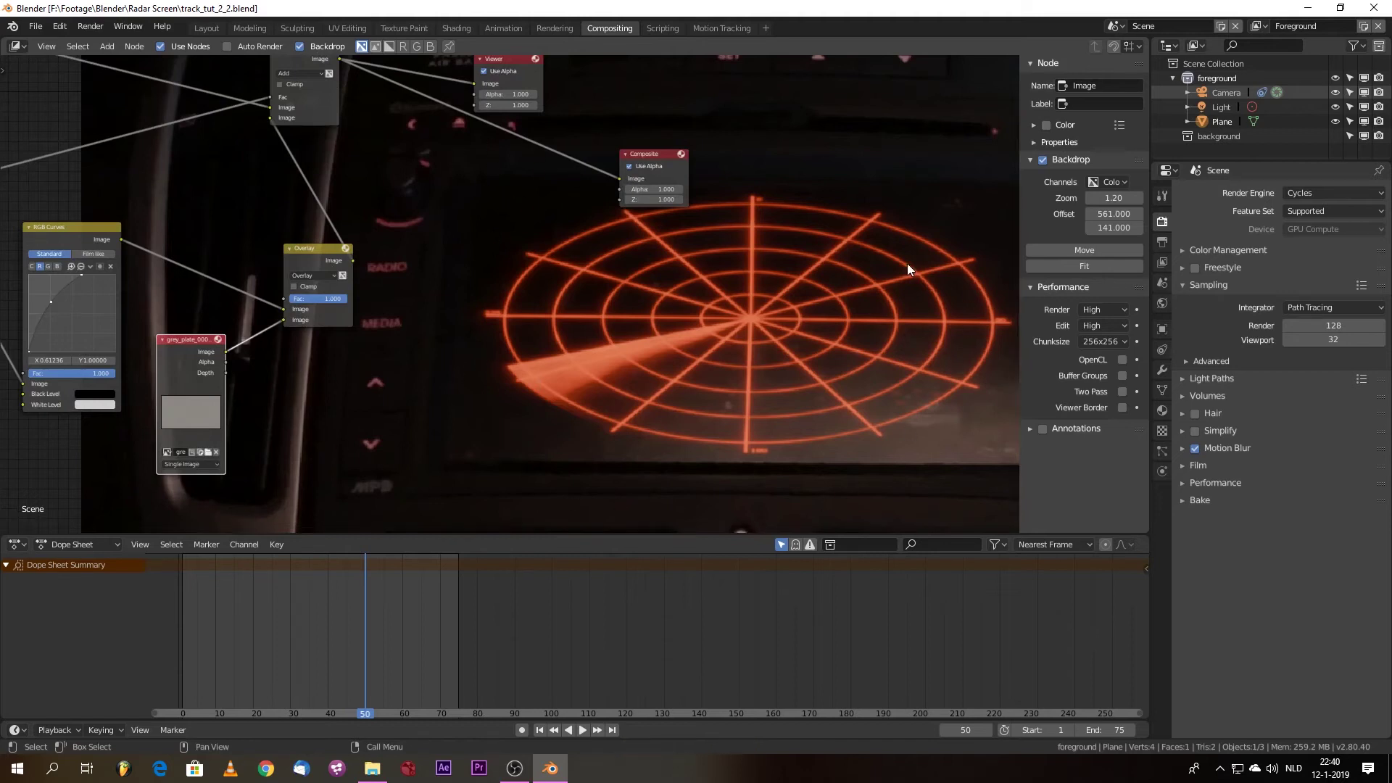
scroll(548, 287, "down", 3)
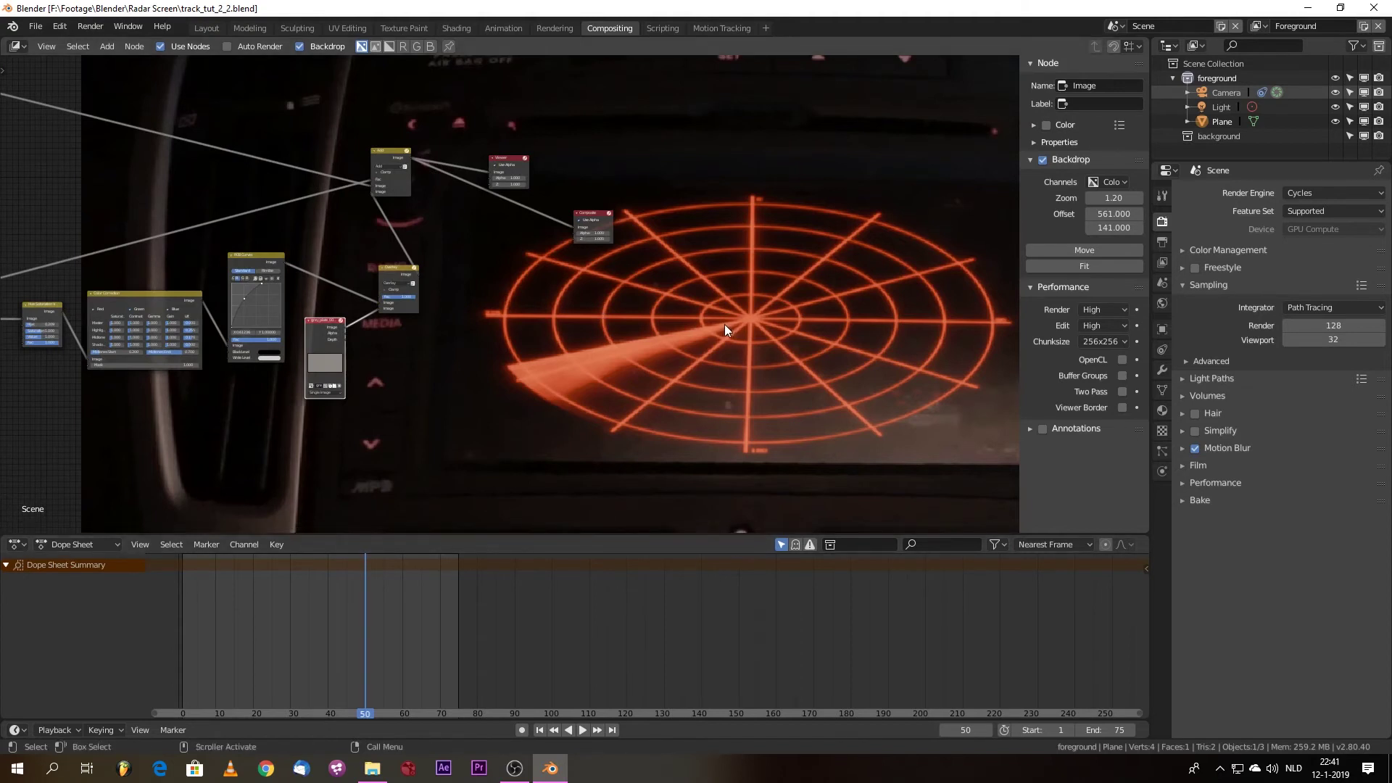
scroll(266, 379, "up", 4)
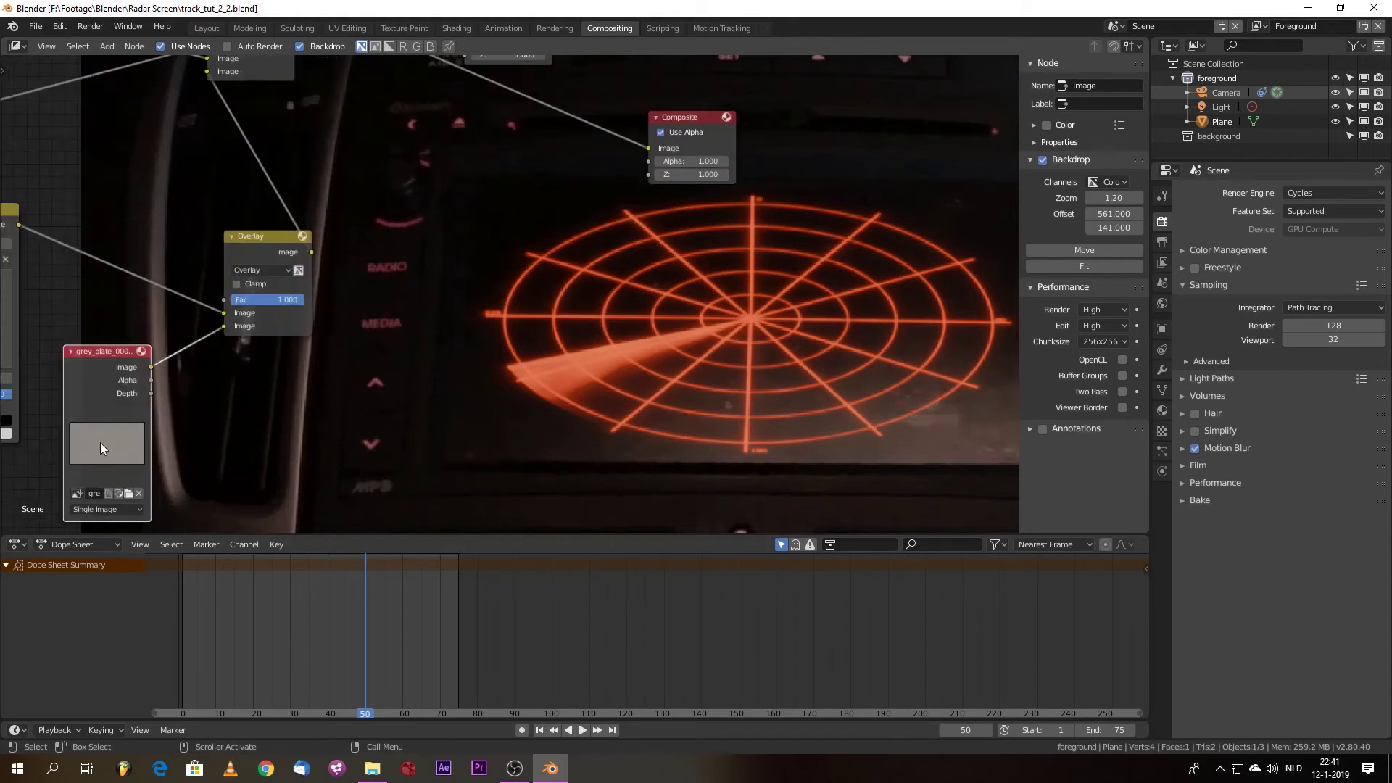
scroll(432, 442, "down", 2)
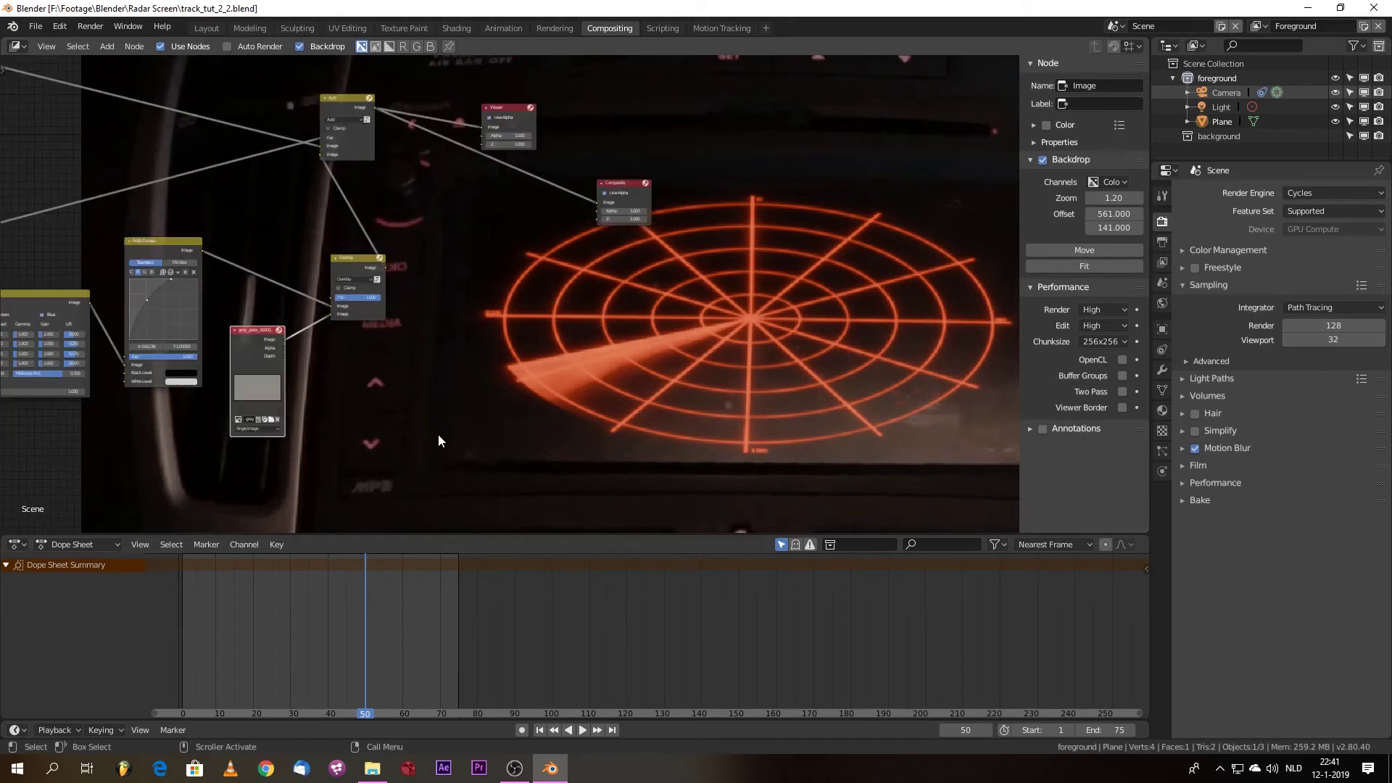
middle_click_drag(568, 447, 659, 451)
scroll(659, 451, "down", 1)
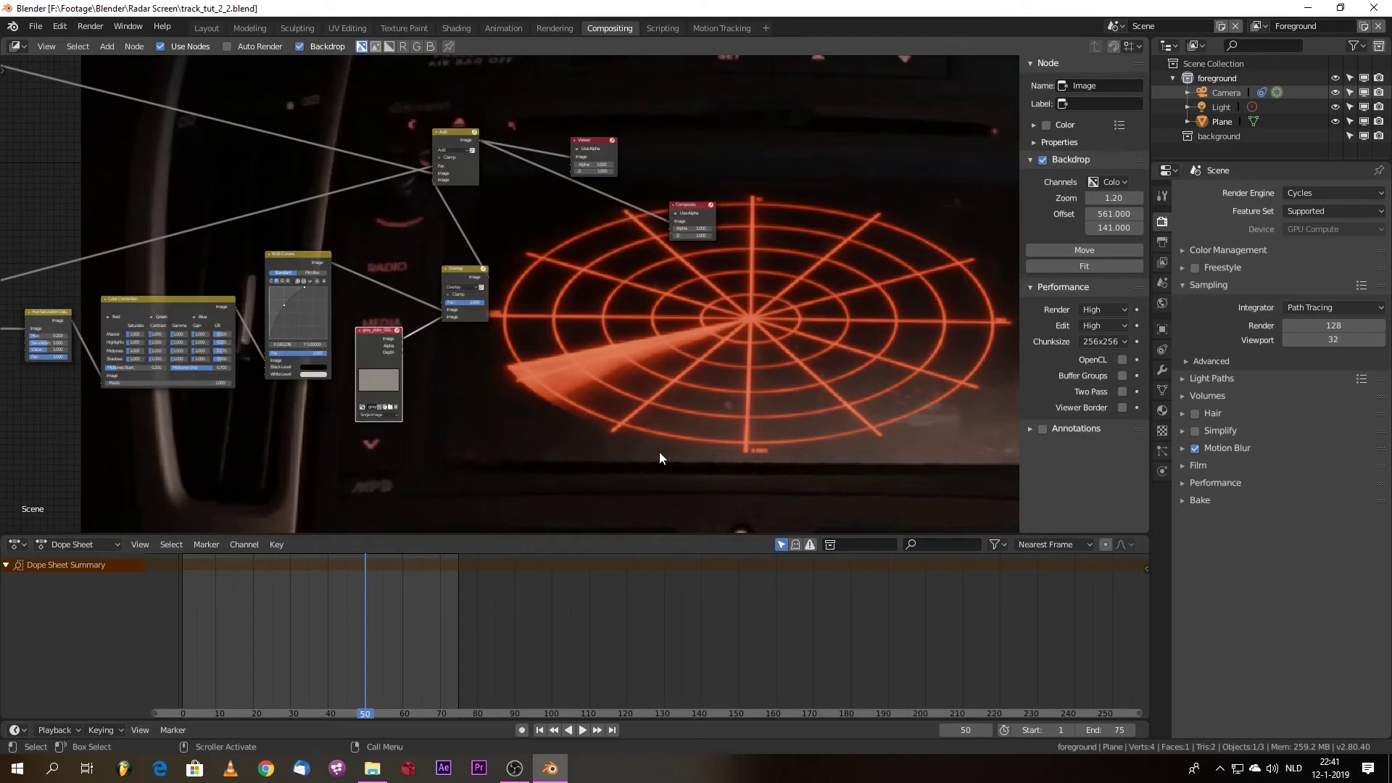
scroll(659, 451, "down", 1)
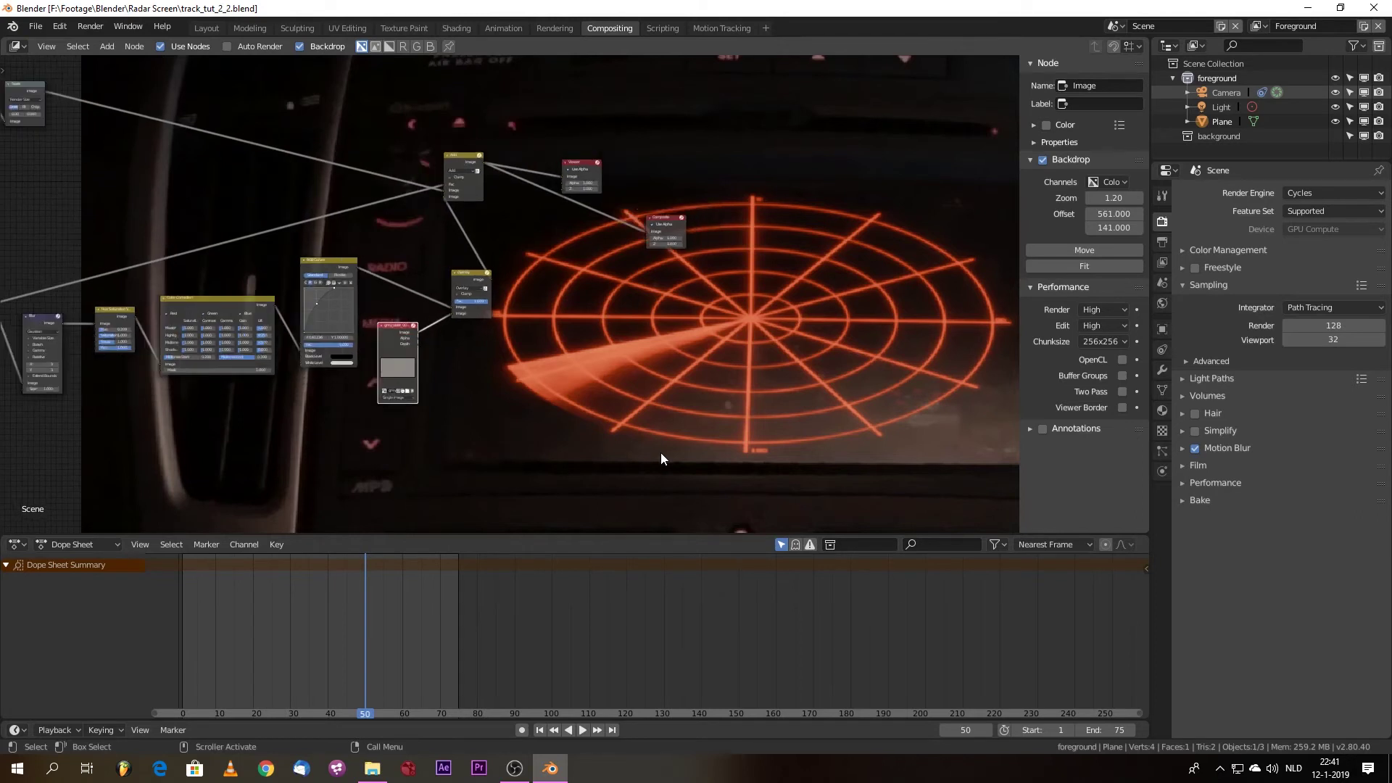
key("ctrl+s")
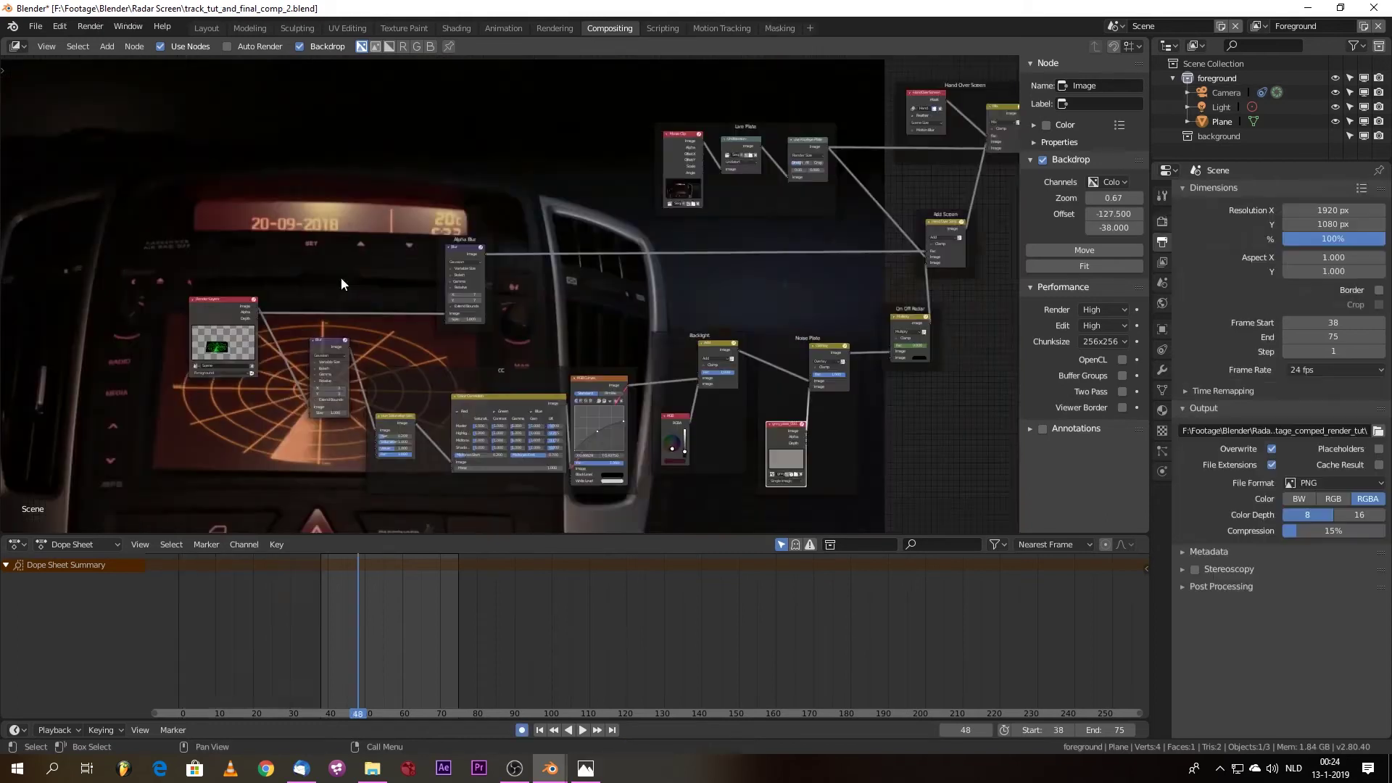
- In track_tut_and_final_comp_2.blend, select the Backlight frame and examine the labelled frames of the final node tree
scroll(303, 312, "up", 4)
scroll(238, 345, "down", 1)
middle_click_drag(490, 346, 400, 297)
left_click(670, 308)
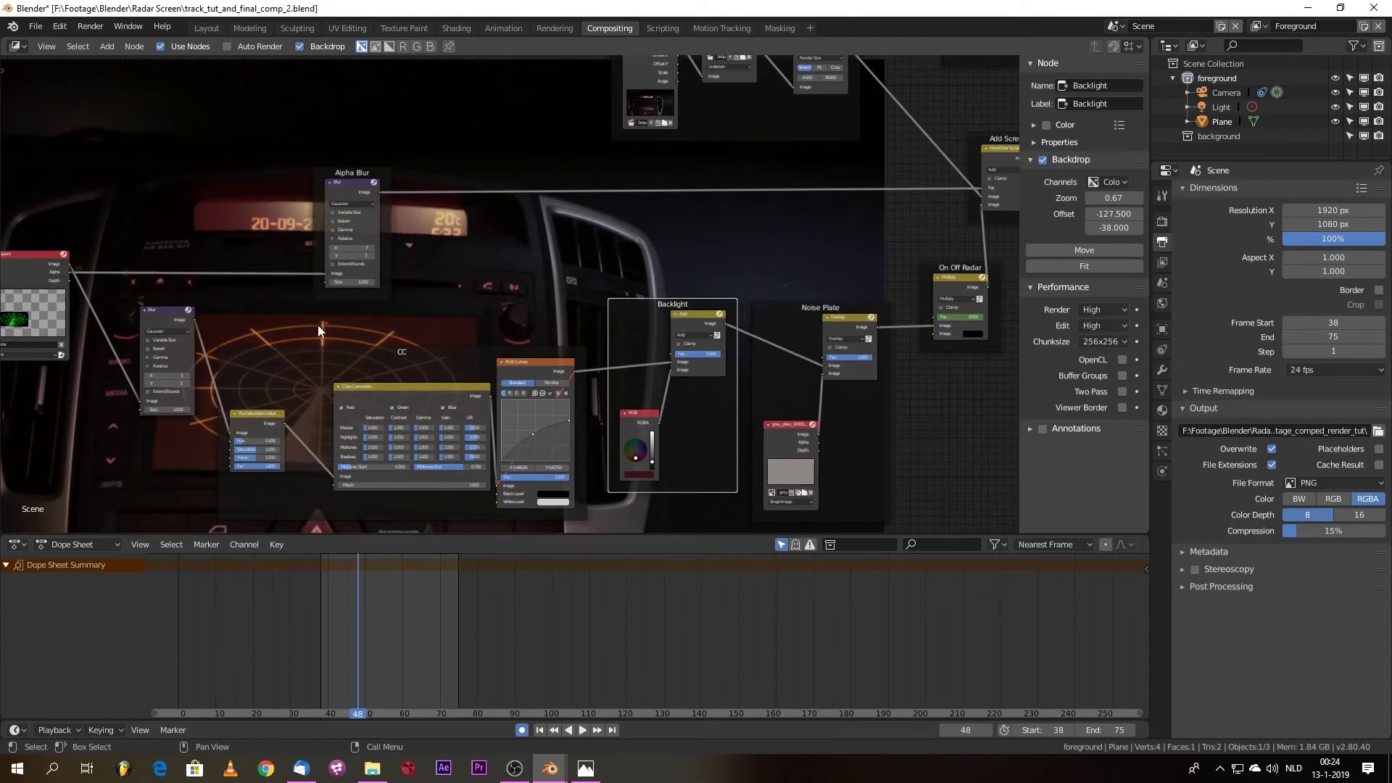
scroll(280, 325, "down", 2)
middle_click_drag(196, 420, 464, 127)
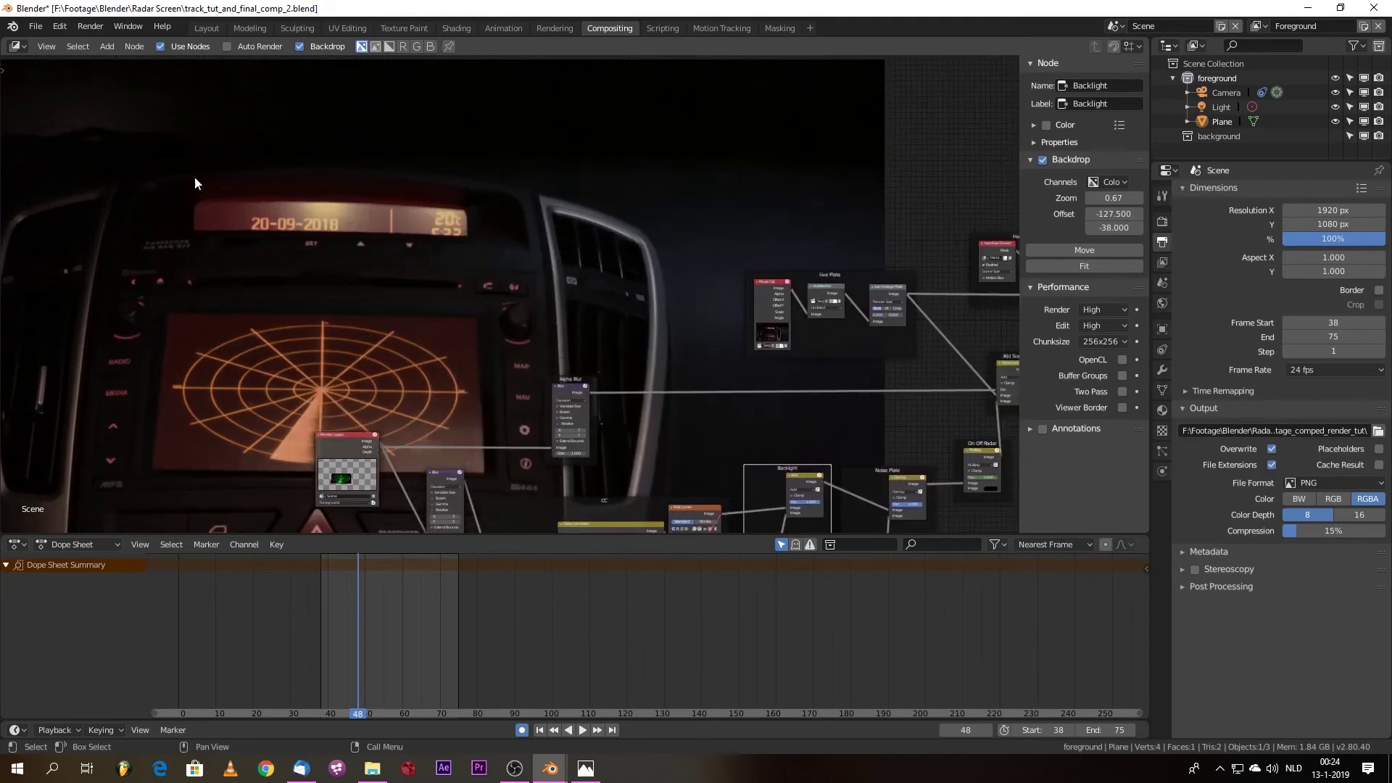
scroll(357, 316, "up", 2)
middle_click_drag(318, 262, 140, 60)
scroll(449, 326, "up", 2)
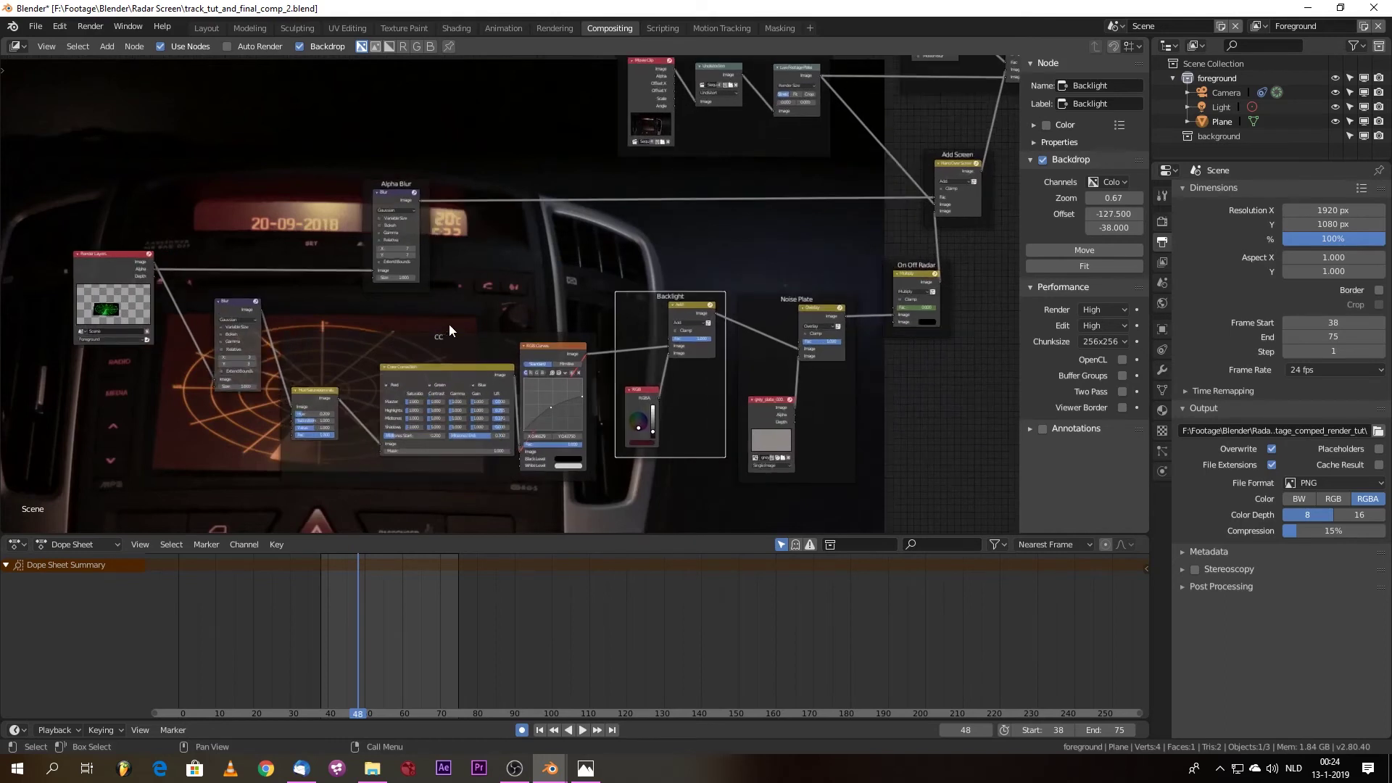
middle_click_drag(445, 316, 459, 384)
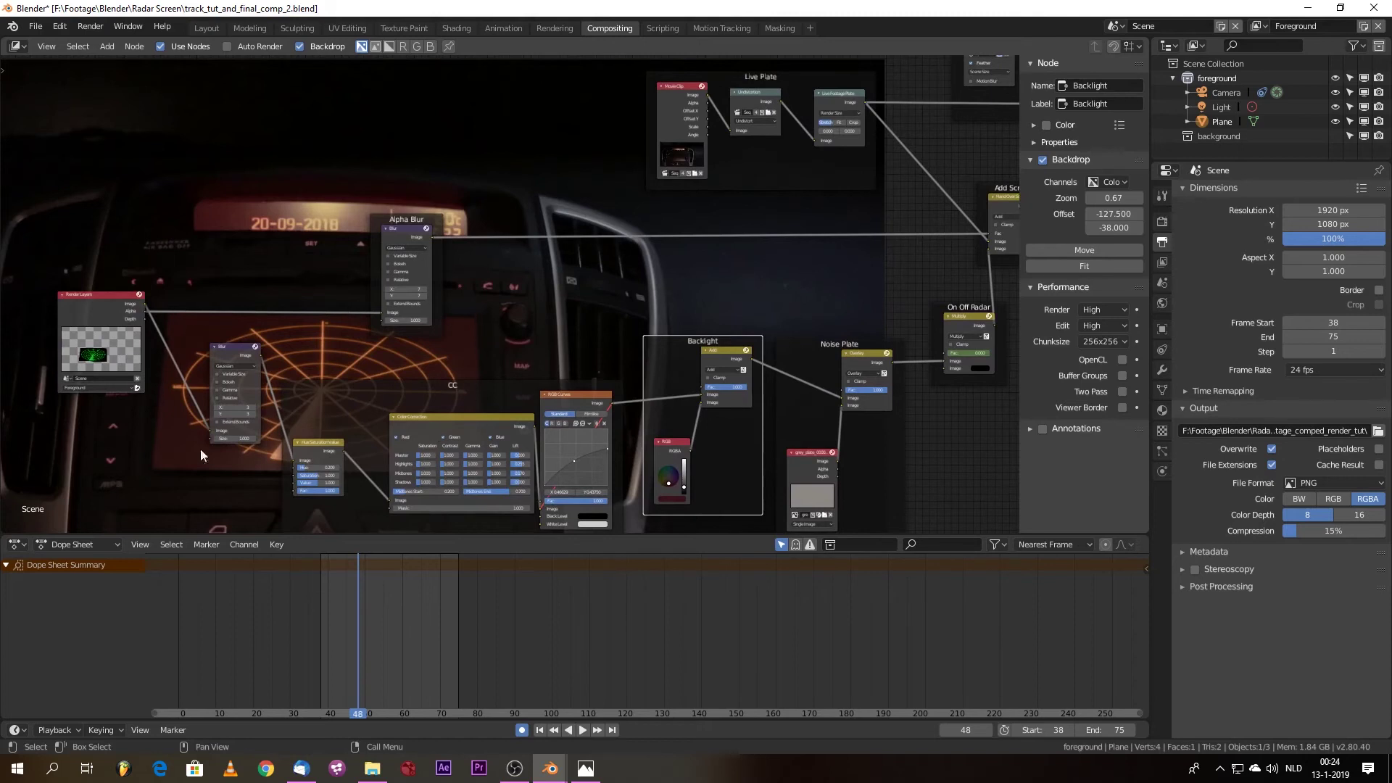
- Examine how Render Layers, Alpha Blur and Live Plate feed Add Screen, Hand Over Screen and the output nodes
middle_click_drag(229, 248, 185, 326)
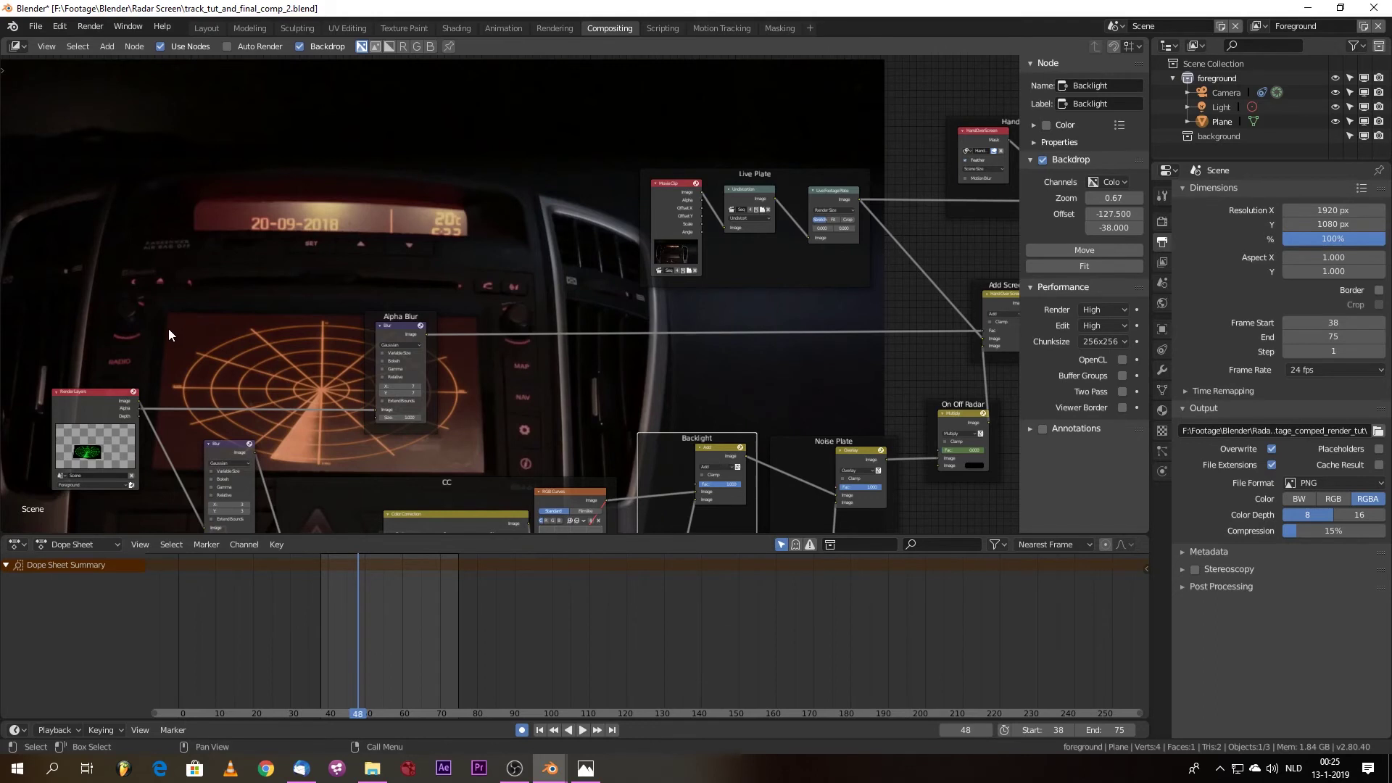
scroll(434, 334, "down", 4)
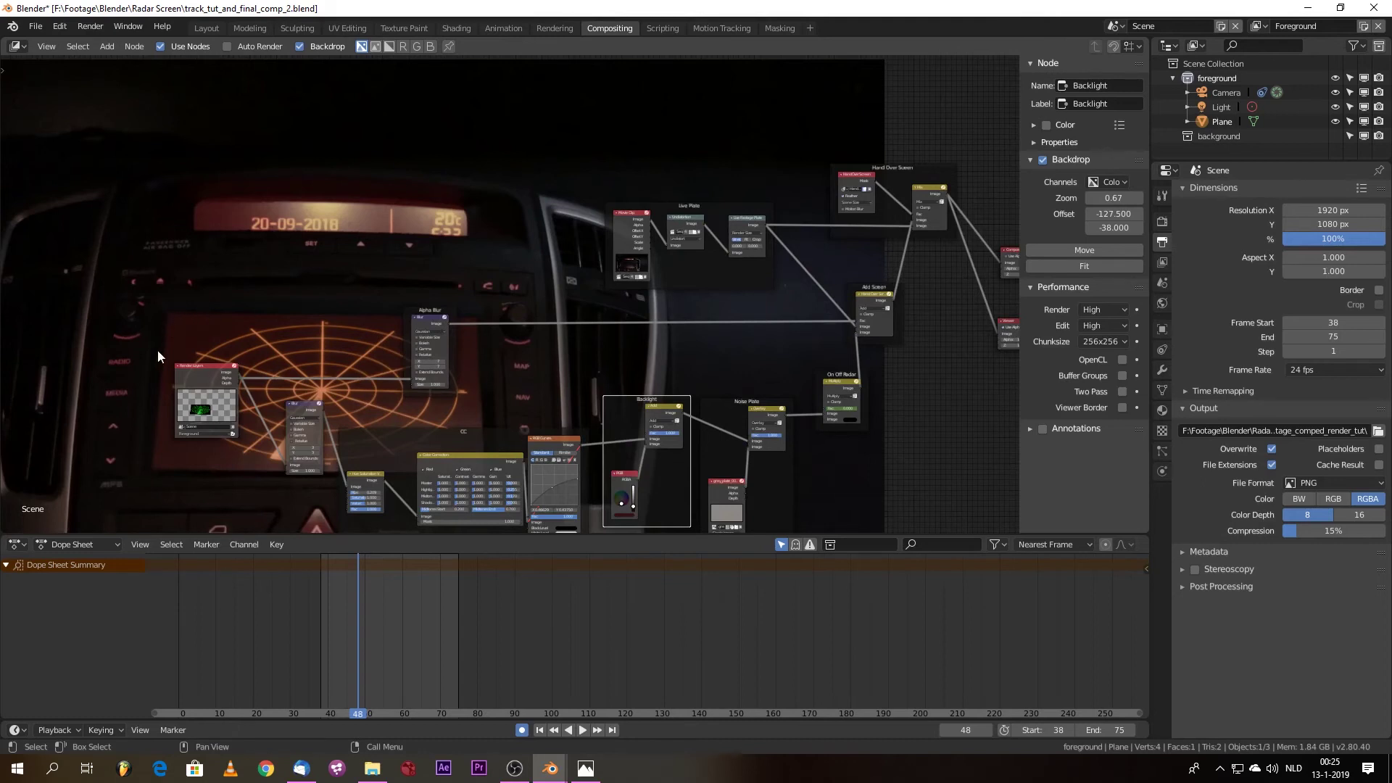
scroll(238, 343, "up", 1)
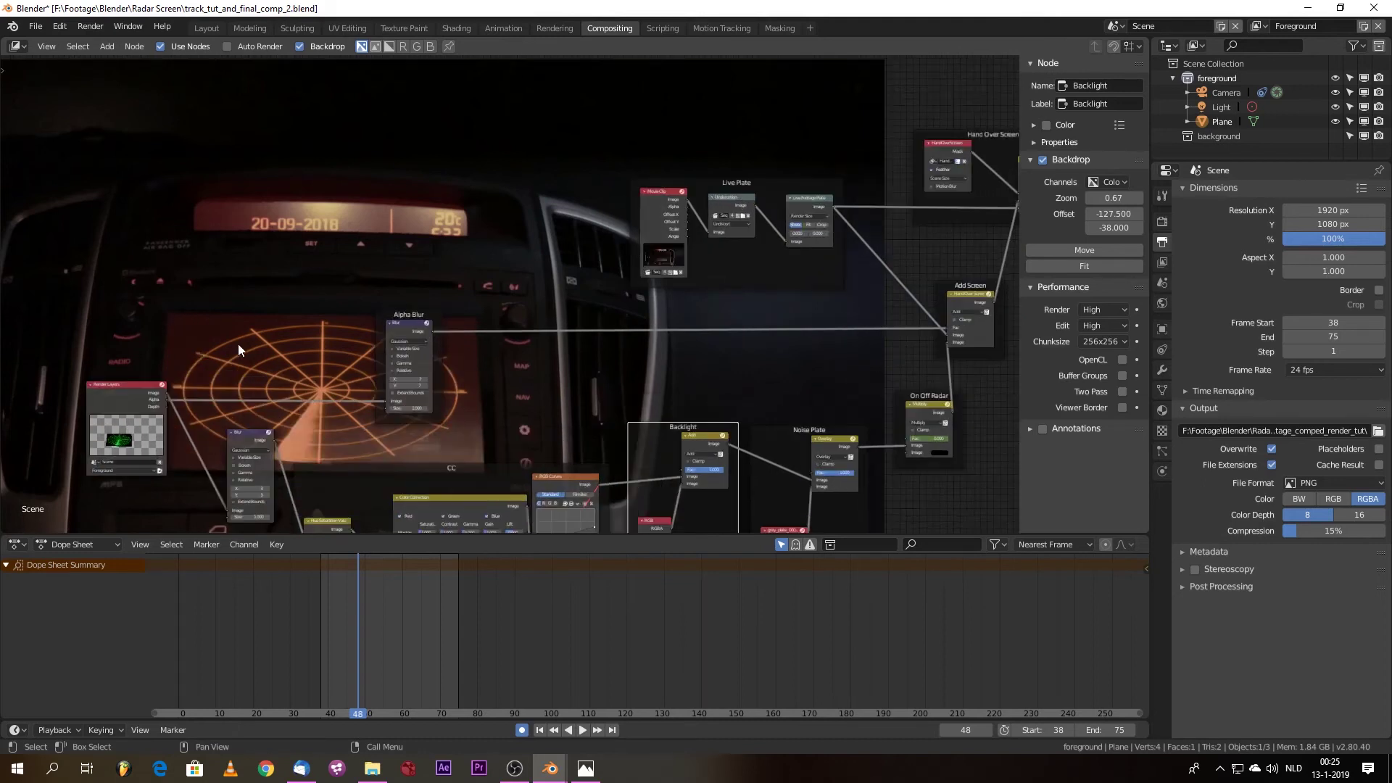
middle_click_drag(238, 344, 185, 301)
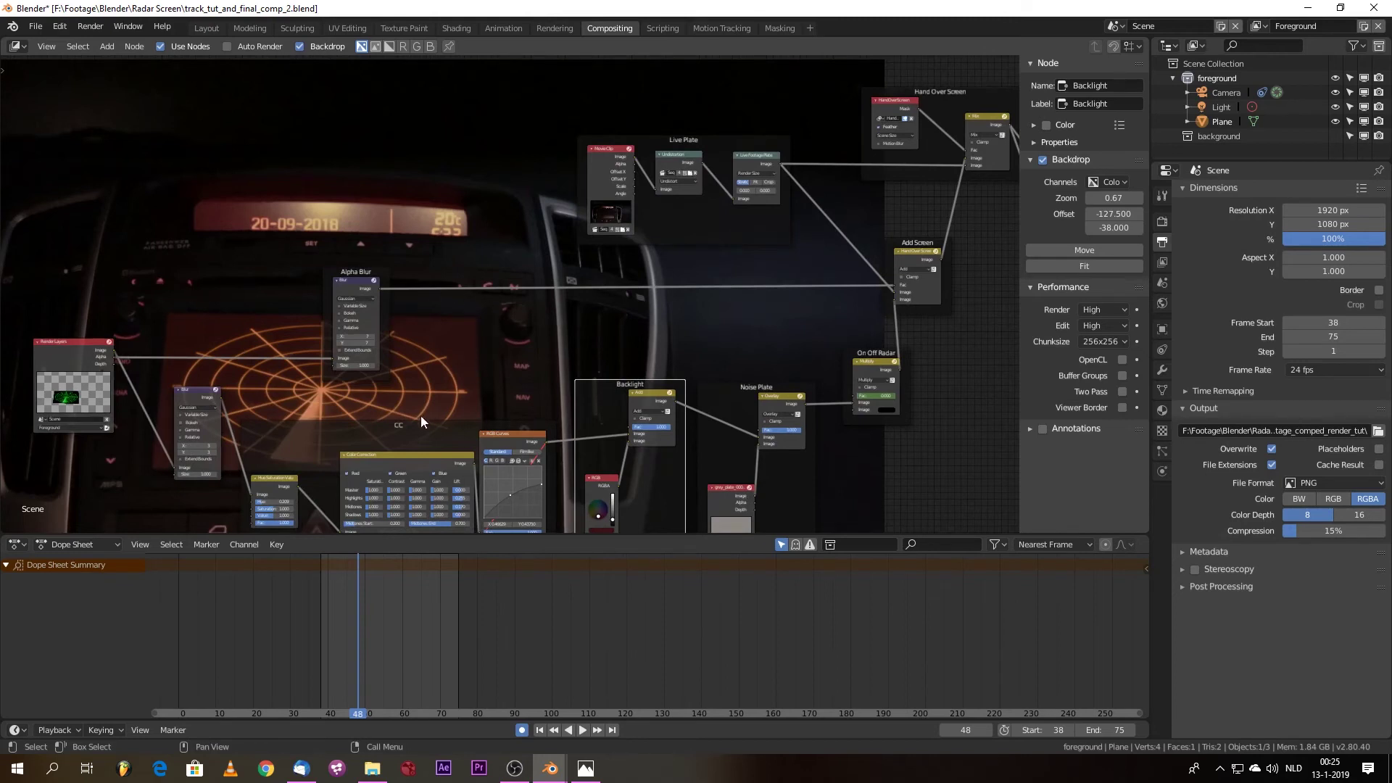
scroll(89, 377, "up", 2)
middle_click_drag(59, 393, 138, 387)
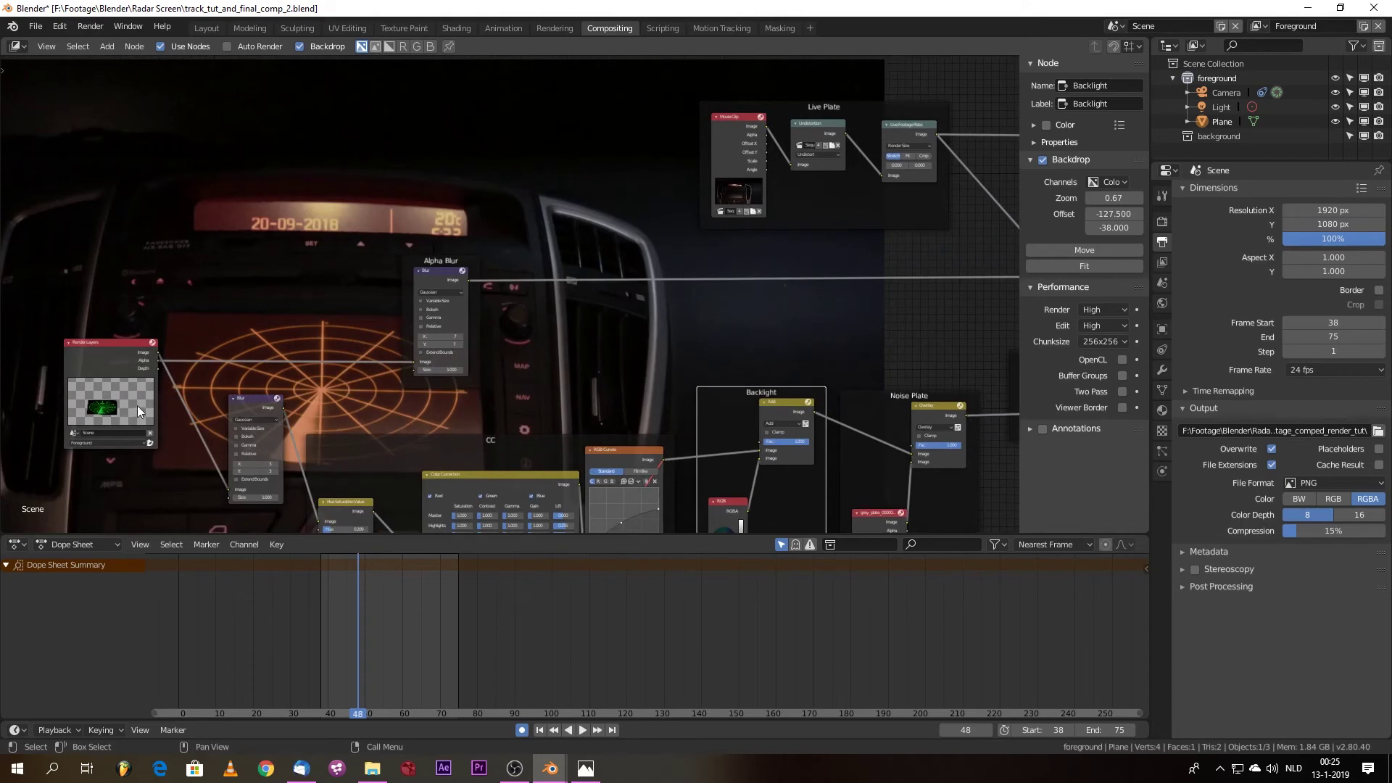
scroll(401, 345, "down", 2)
scroll(406, 343, "up", 2)
scroll(509, 369, "down", 2)
middle_click_drag(637, 342, 219, 348)
scroll(507, 303, "up", 4)
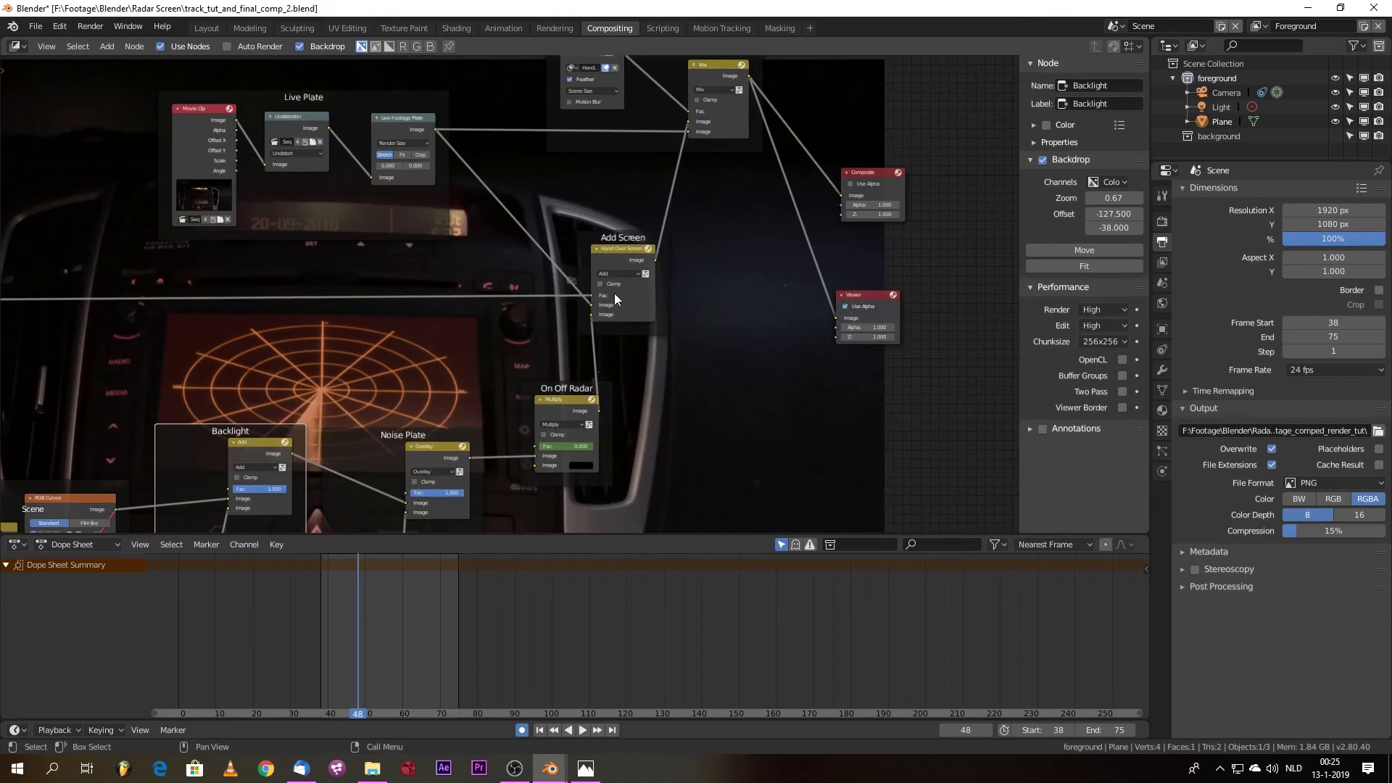
scroll(450, 333, "down", 2)
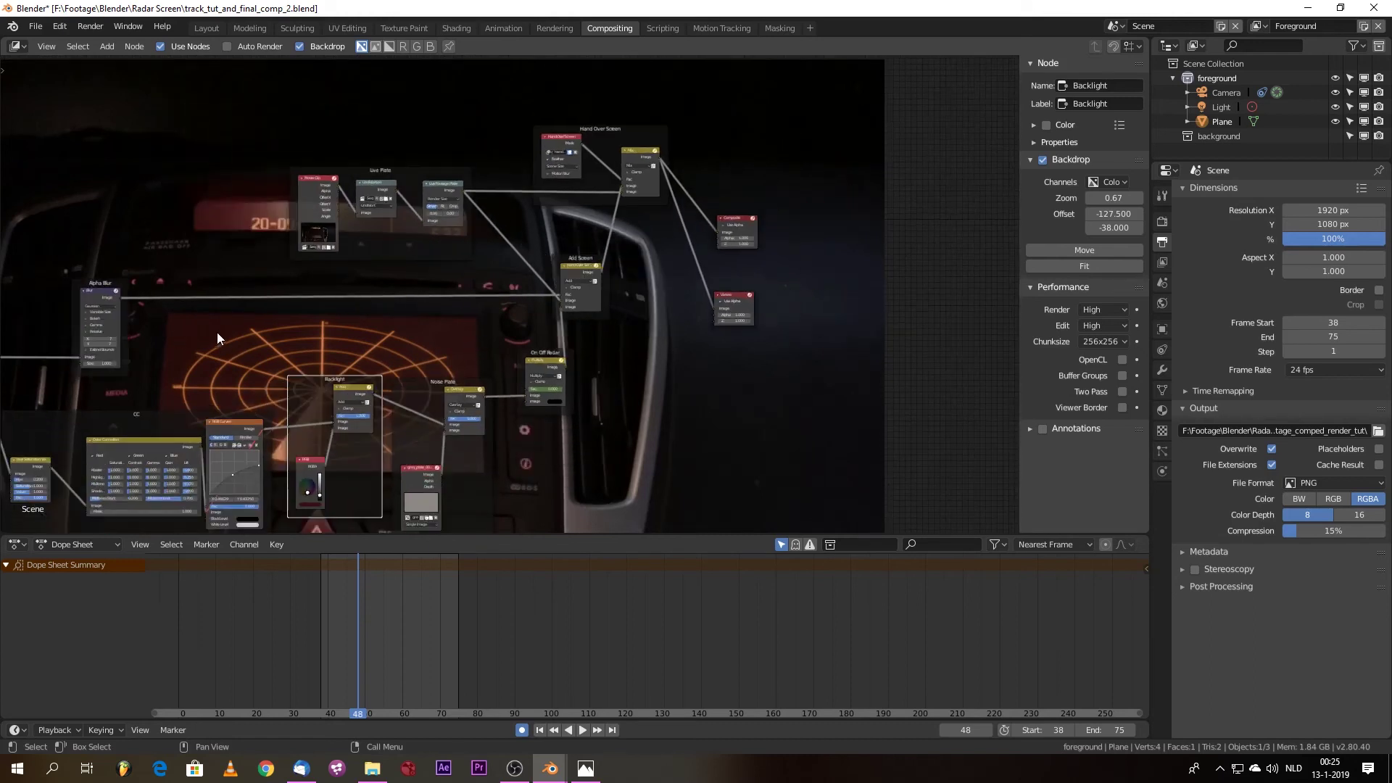
middle_click_drag(459, 388, 668, 83)
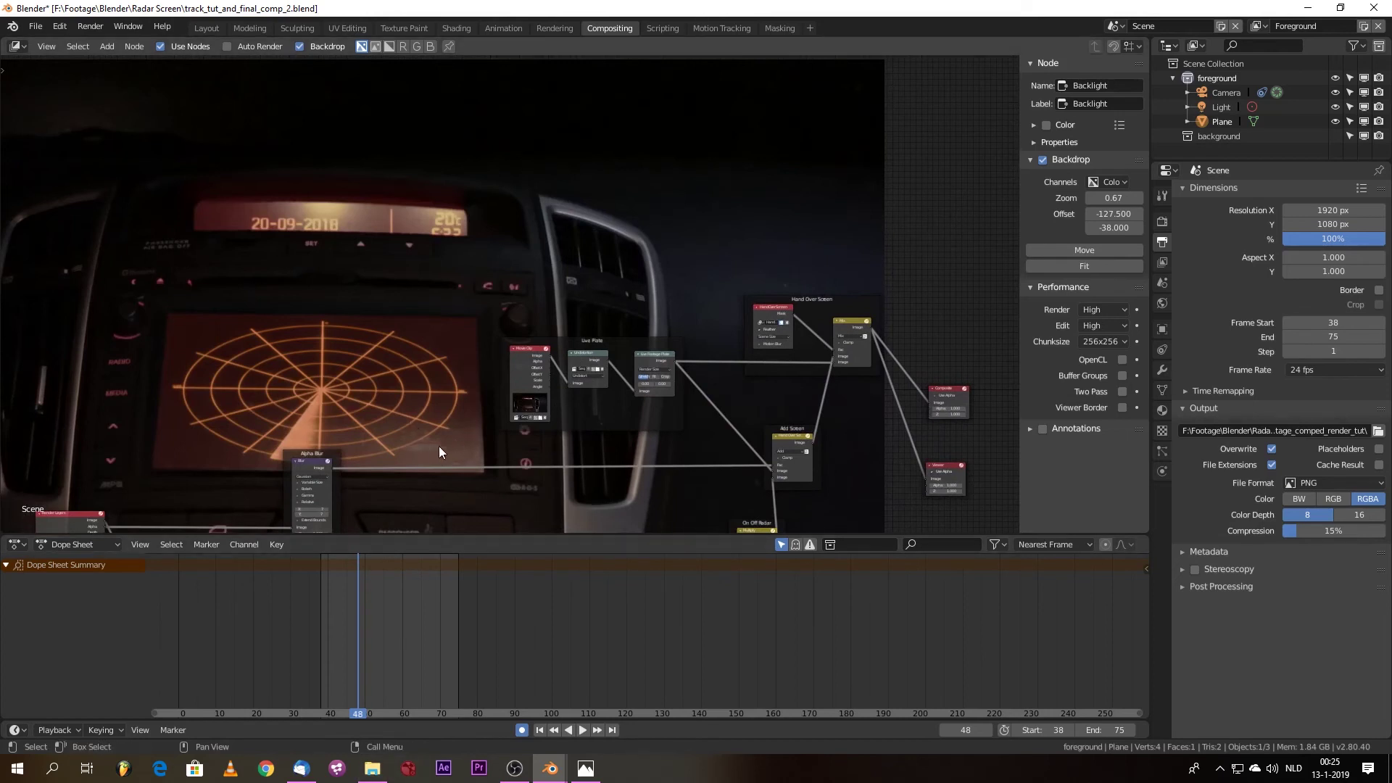
- Examine the composited radar in the backdrop alongside the Backlight, Noise Plate and On Off Radar frames
middle_click_drag(381, 418, 321, 384, "ctrl")
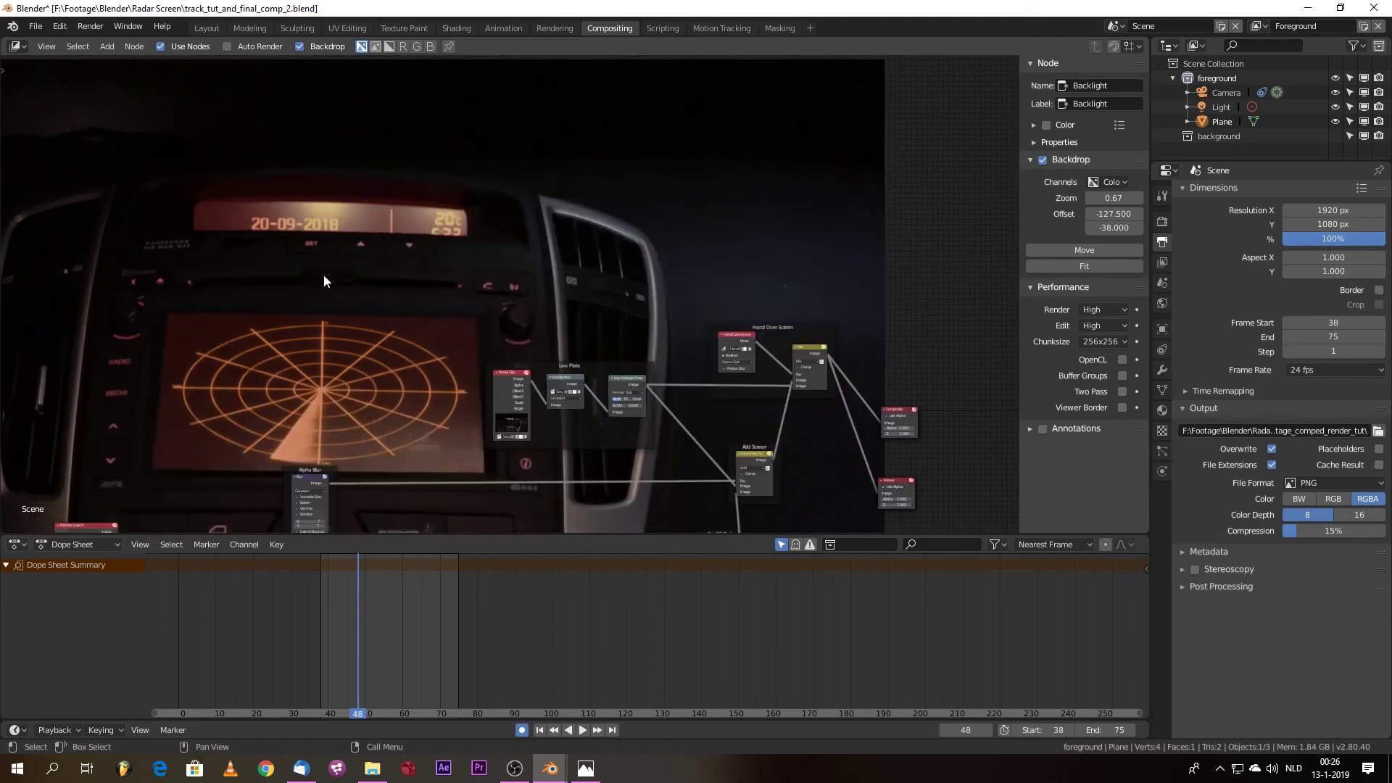
middle_click_drag(358, 371, 253, 126)
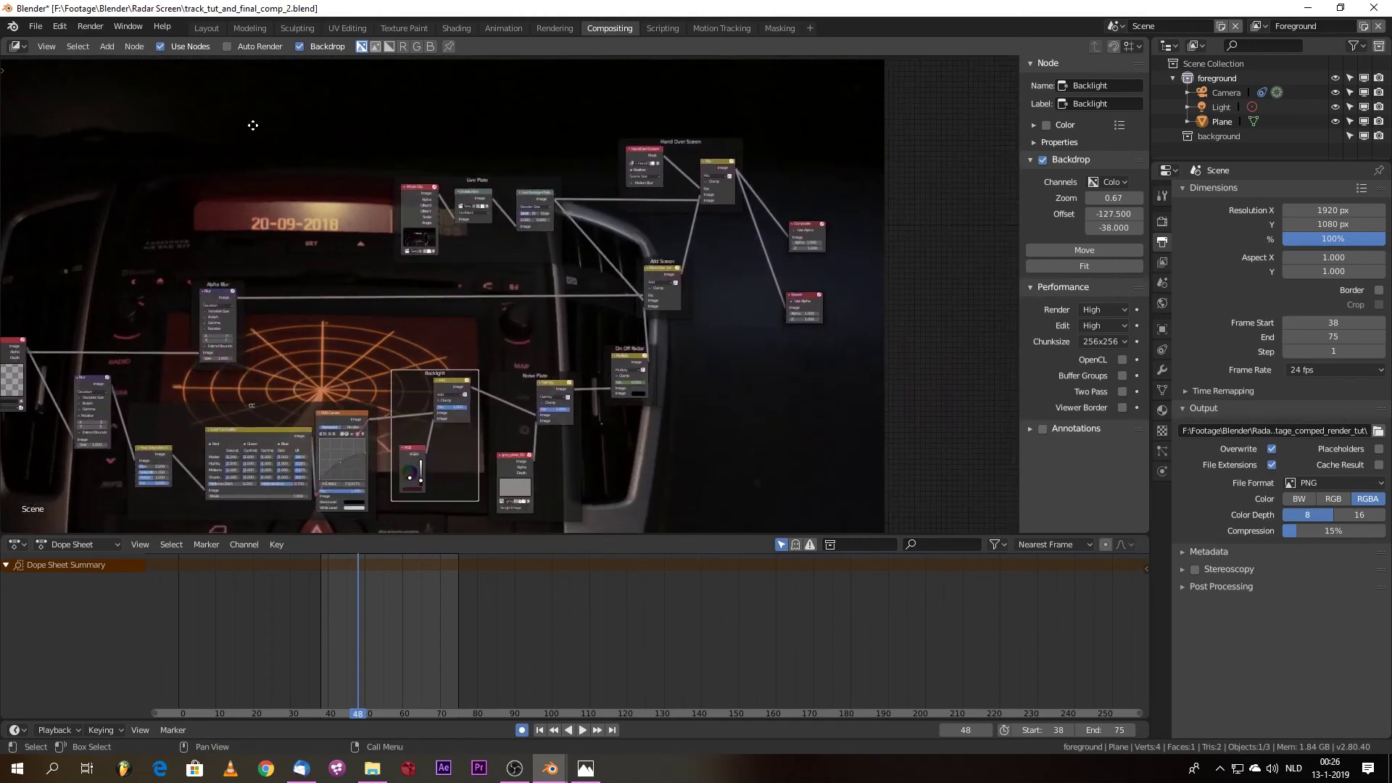
scroll(380, 277, "down", 1)
middle_click_drag(671, 399, 620, 442)
scroll(619, 442, "up", 5)
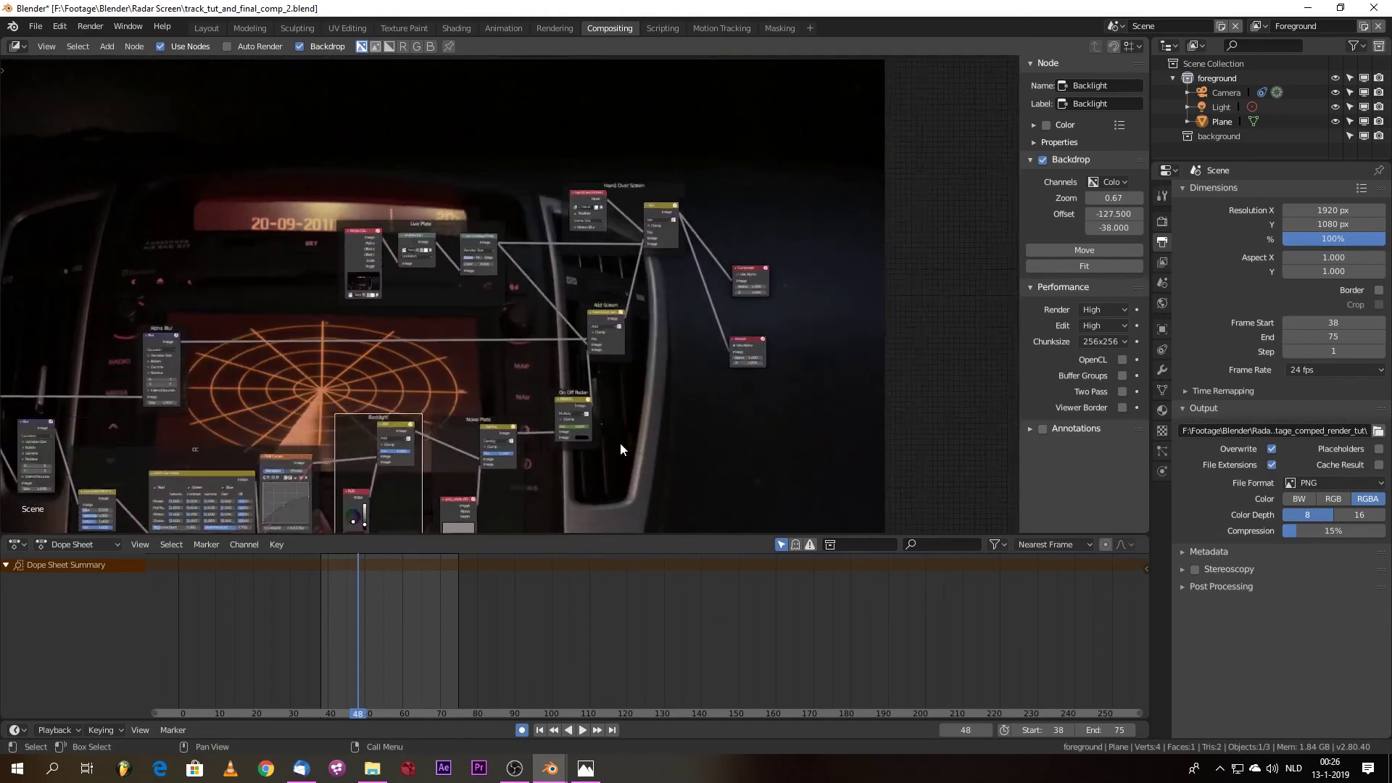
scroll(620, 442, "up", 1)
middle_click_drag(703, 371, 707, 169)
scroll(591, 269, "down", 1)
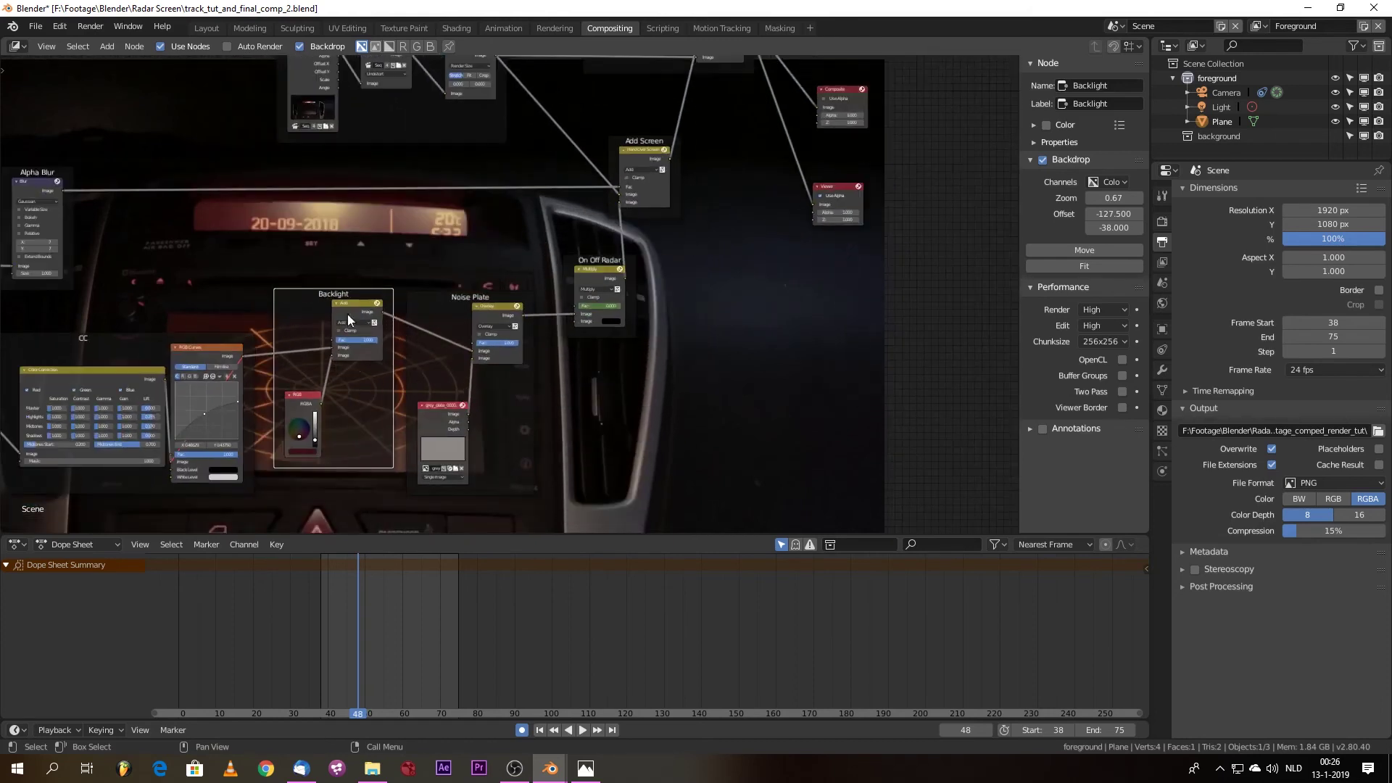
scroll(435, 335, "down", 1)
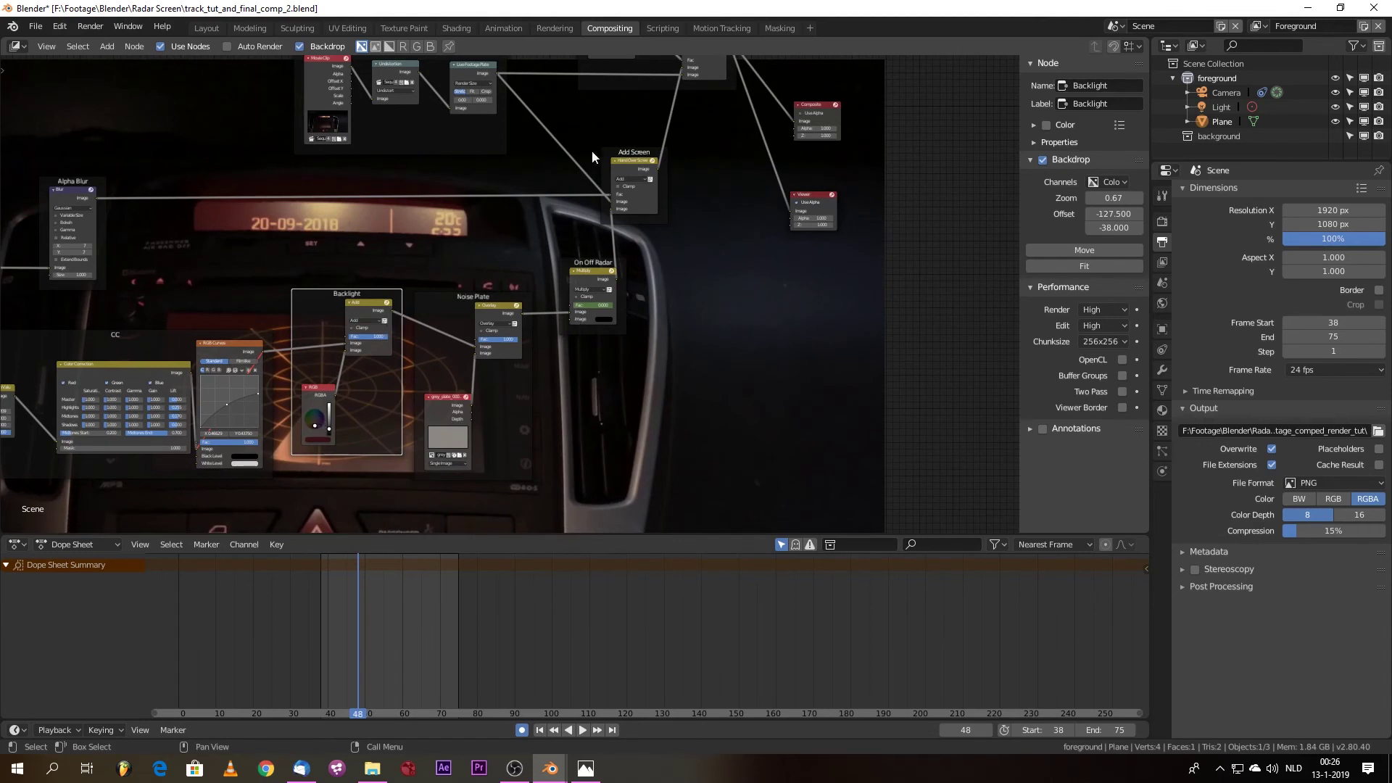
- Select the On Off Radar frame and scrub between frames 39 and 40 to check its keyframed Multiply factor
scroll(580, 337, "up", 2)
left_click(612, 255)
left_click_drag(348, 619, 327, 618)
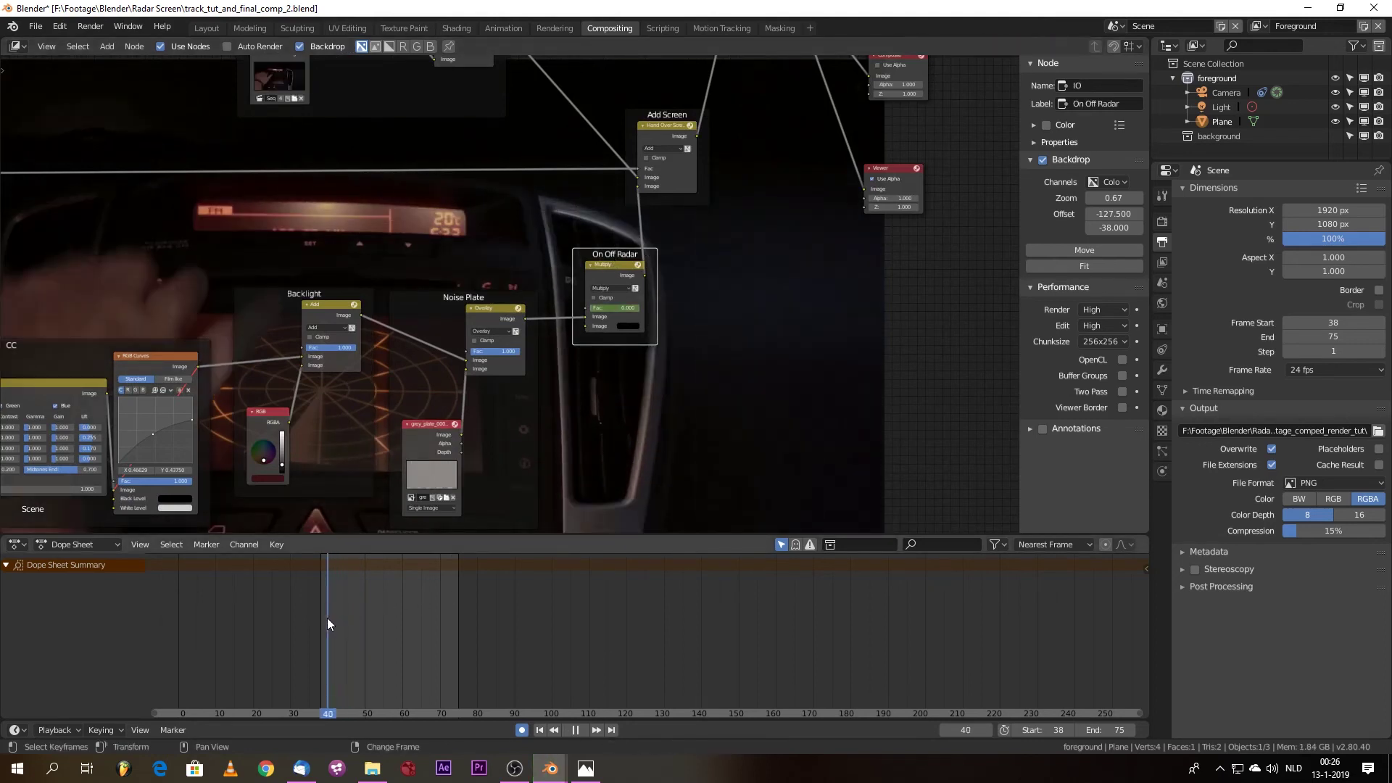
right_click_drag(328, 618, 325, 625)
scroll(635, 335, "up", 3)
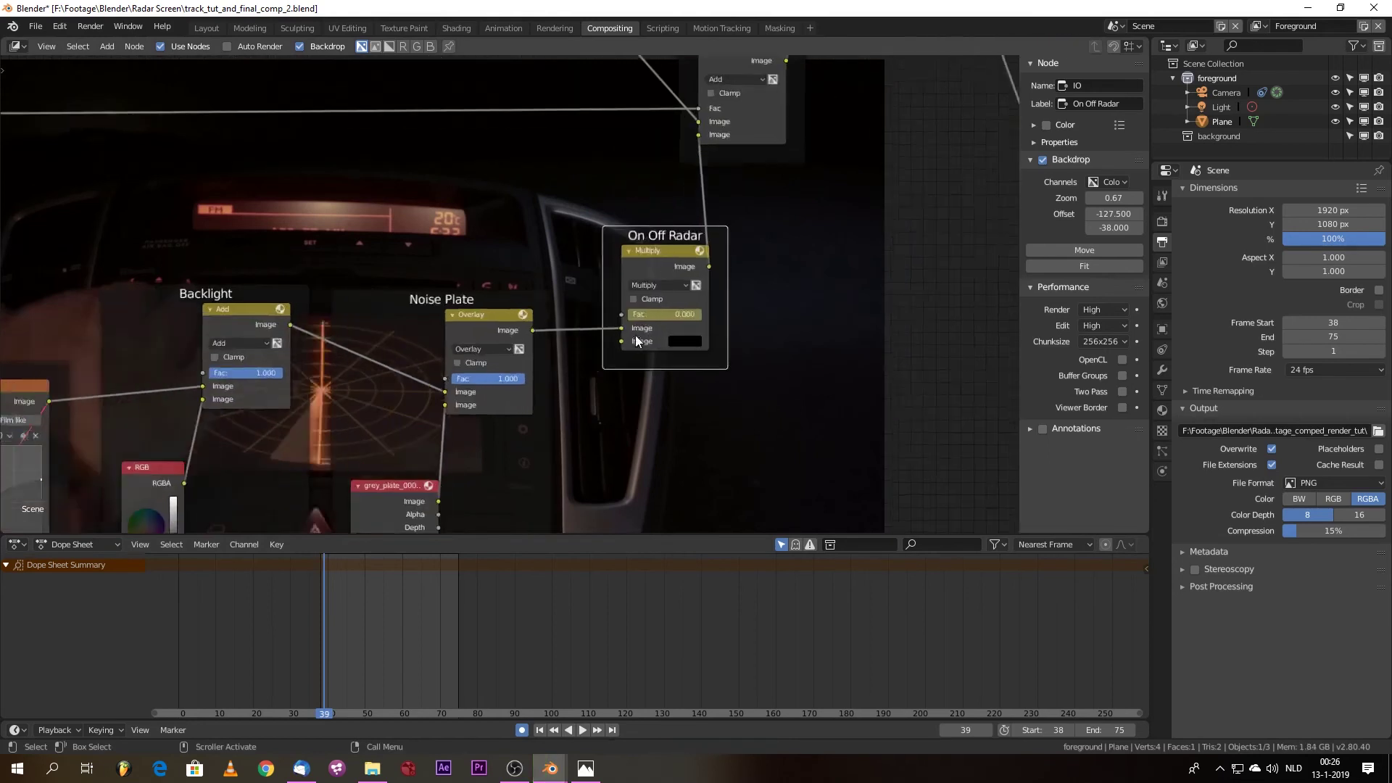
mouse_move(334, 615)
right_mouse_down()
mouse_move(309, 606)
mouse_move(329, 611)
right_mouse_up()
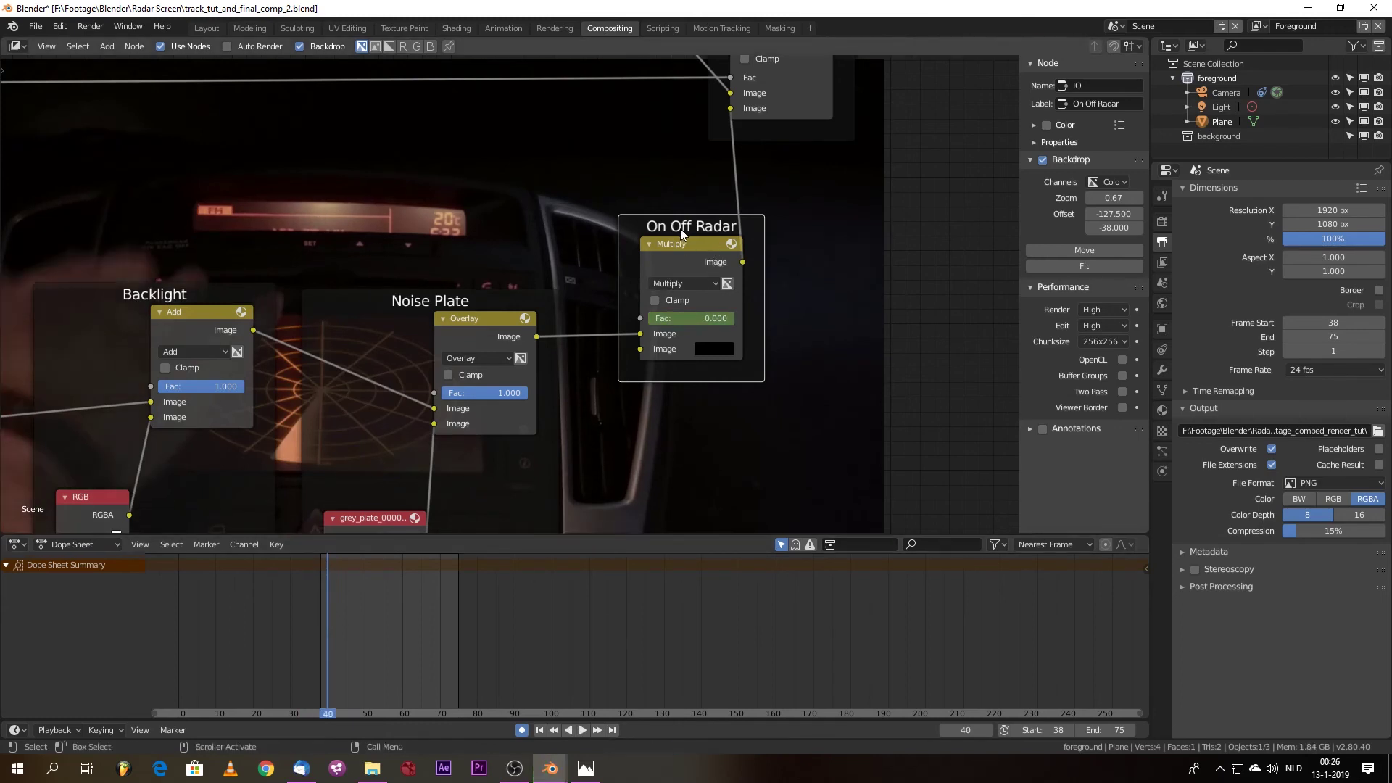
- Mute the Hue Saturation Value, Color Correction and RGB Curves nodes in the CC frame
scroll(637, 255, "down", 2)
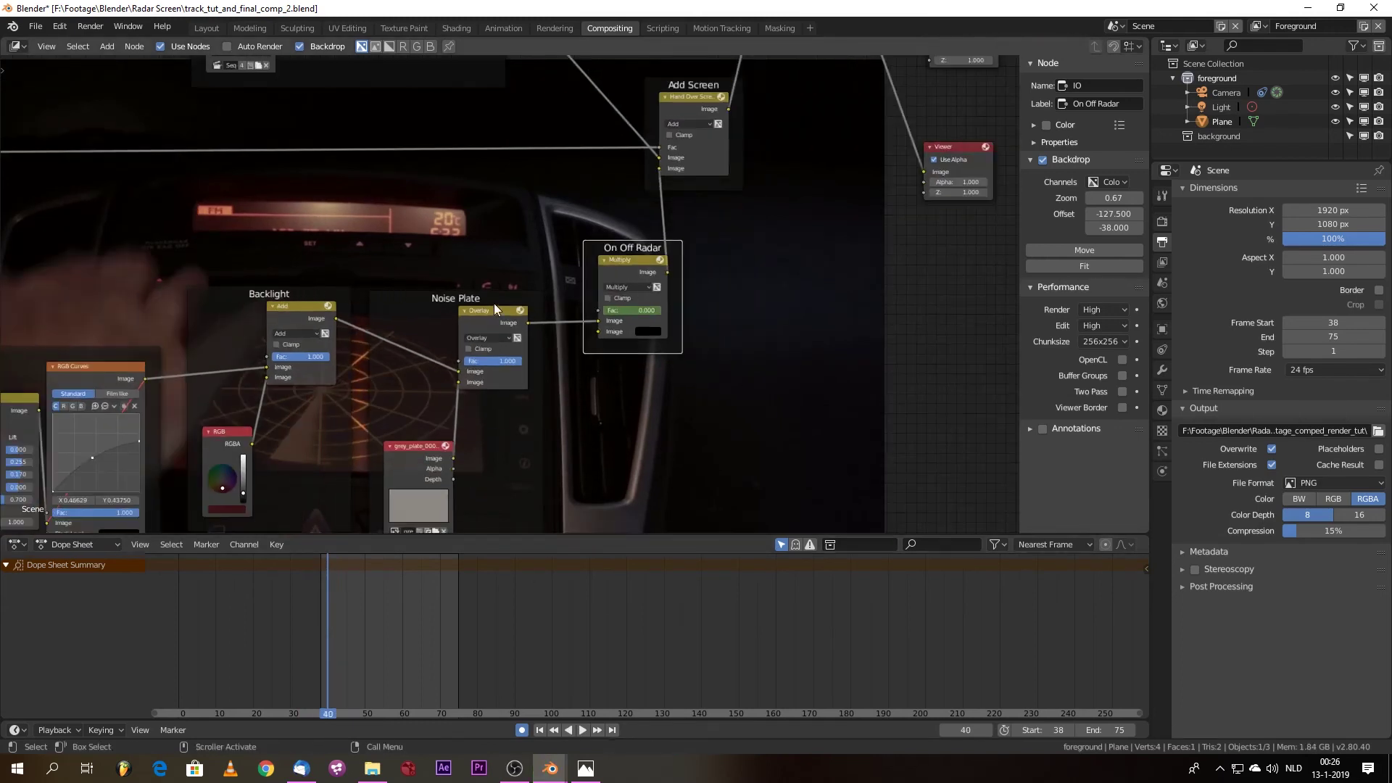
middle_click_drag(327, 260, 682, 196)
scroll(323, 312, "down", 3)
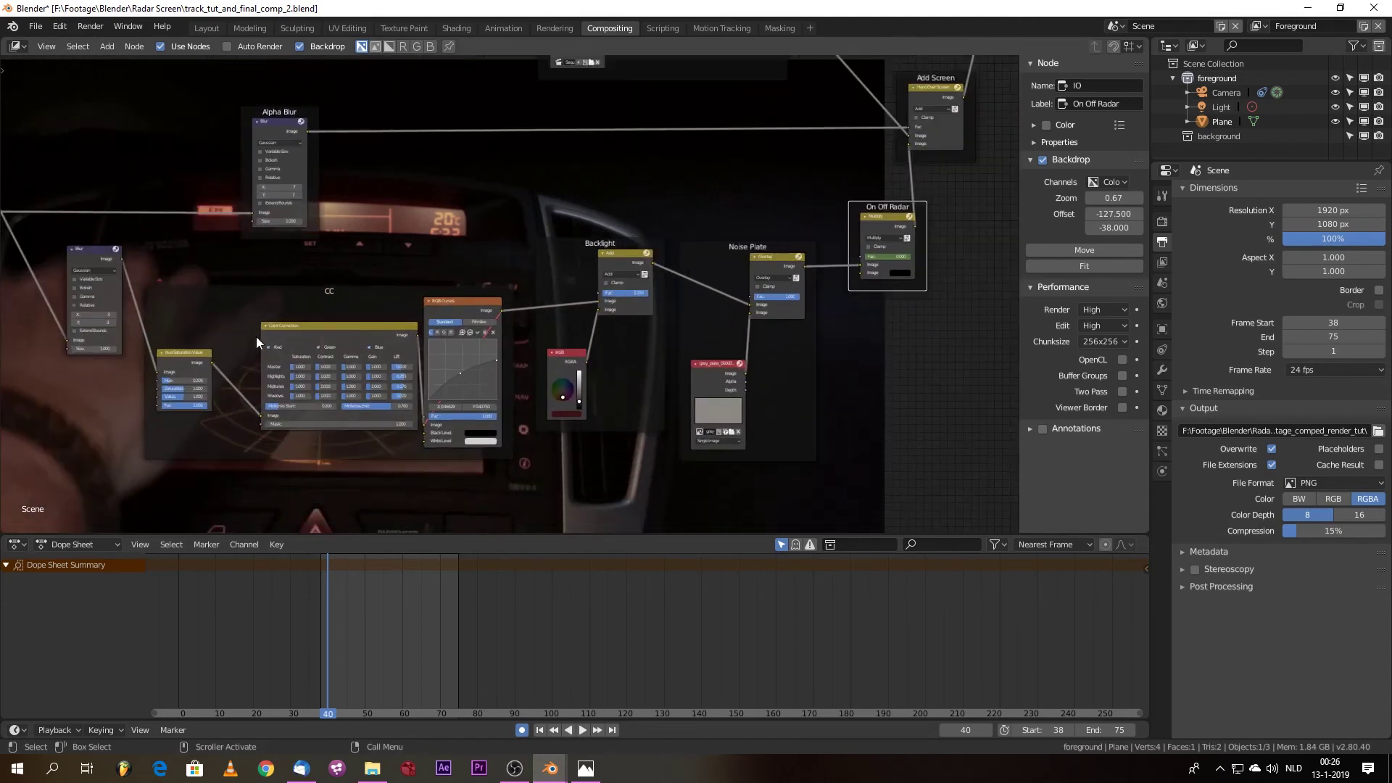
scroll(256, 336, "up", 2)
left_click(123, 361)
left_click(277, 329, "shift")
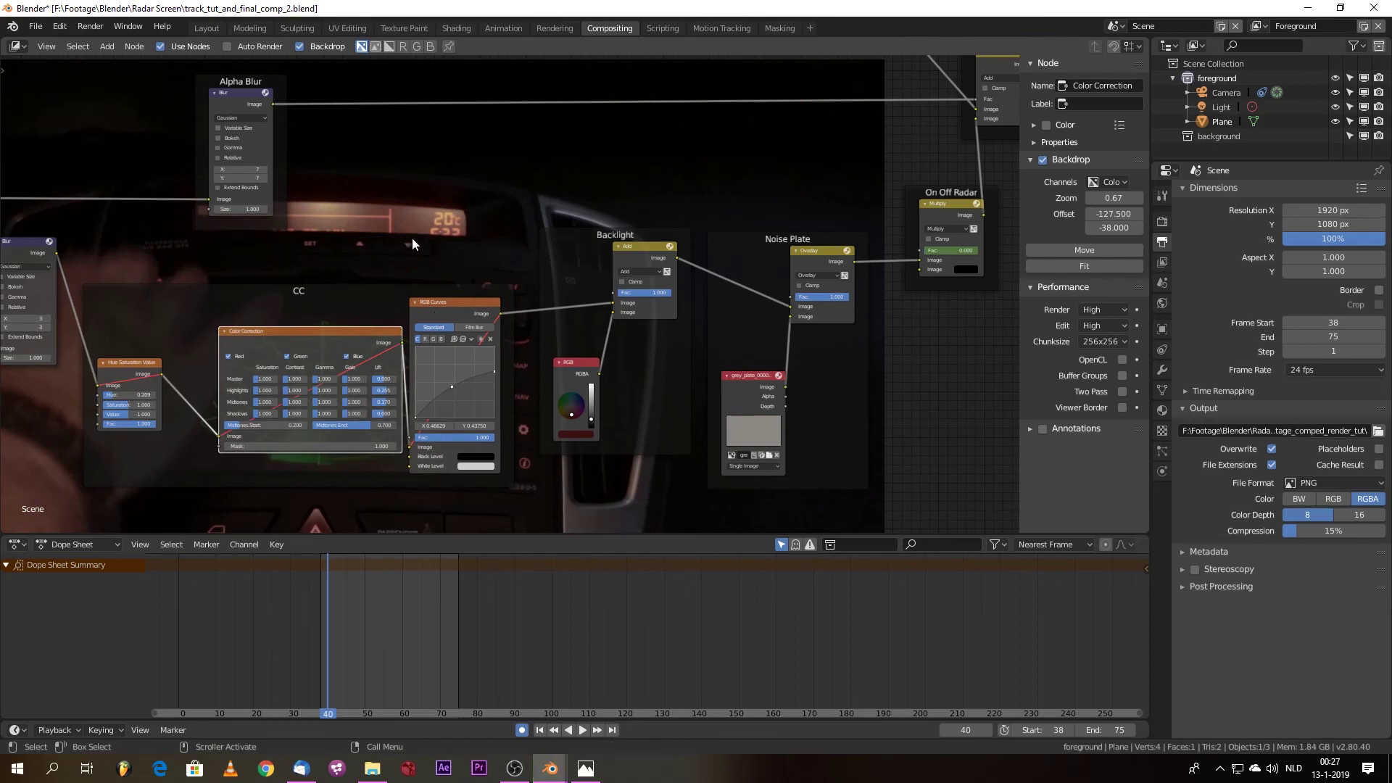
- Unmute the Hue Saturation Value node in the CC frame to compare its effect on the radar color
middle_click_drag(511, 219, 804, 132)
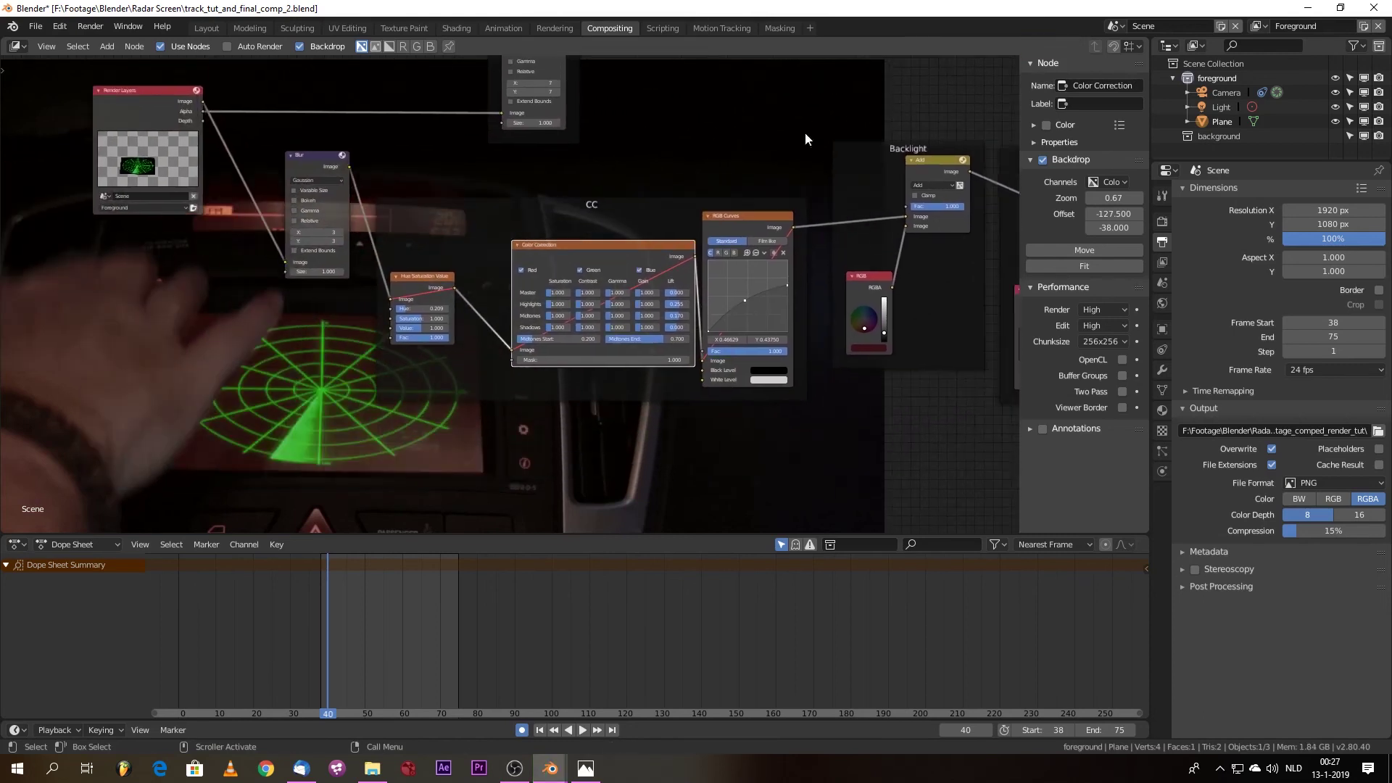
left_click(425, 274, "ctrl+shift")
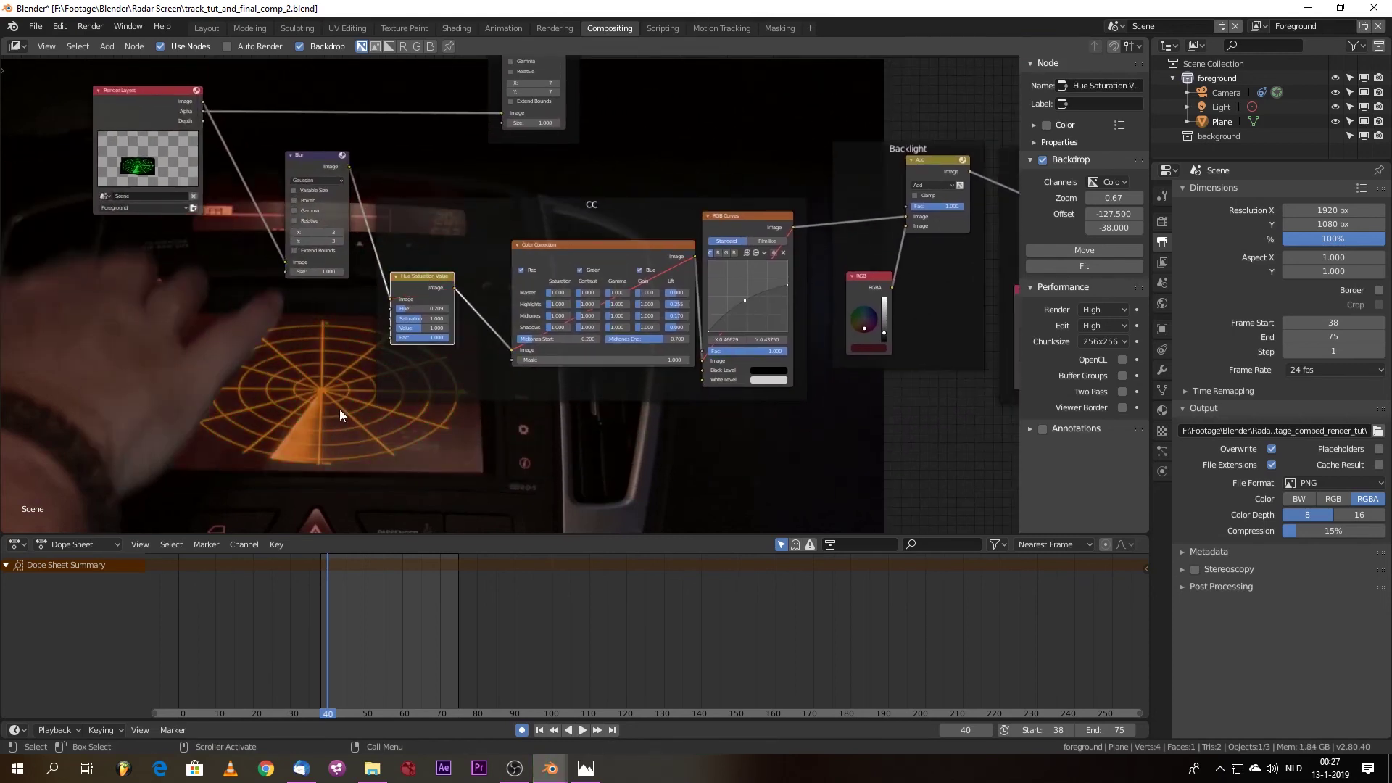
- Unmute the Color Correction and RGB Curves nodes in the CC frame, and view the radar at frame 52
left_click(585, 255)
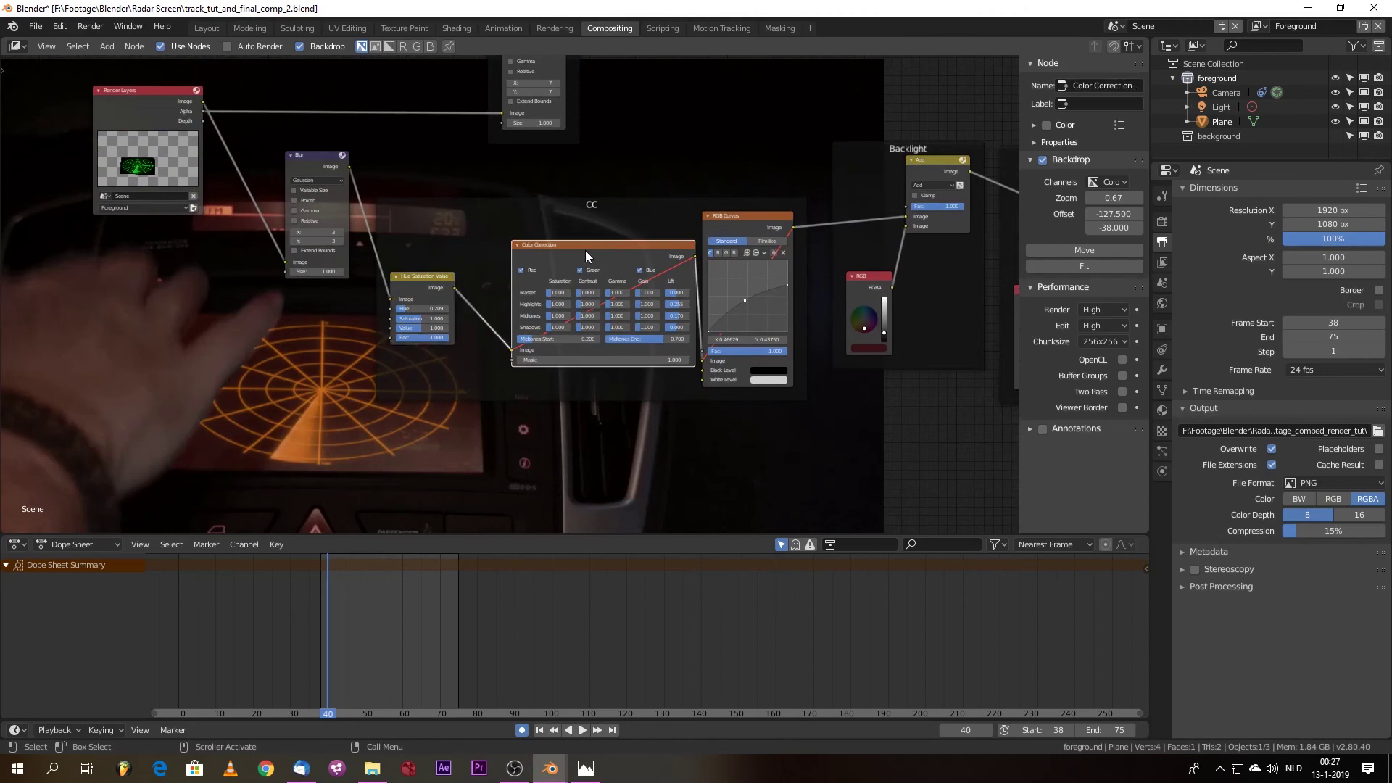
left_click(580, 250, "ctrl+shift")
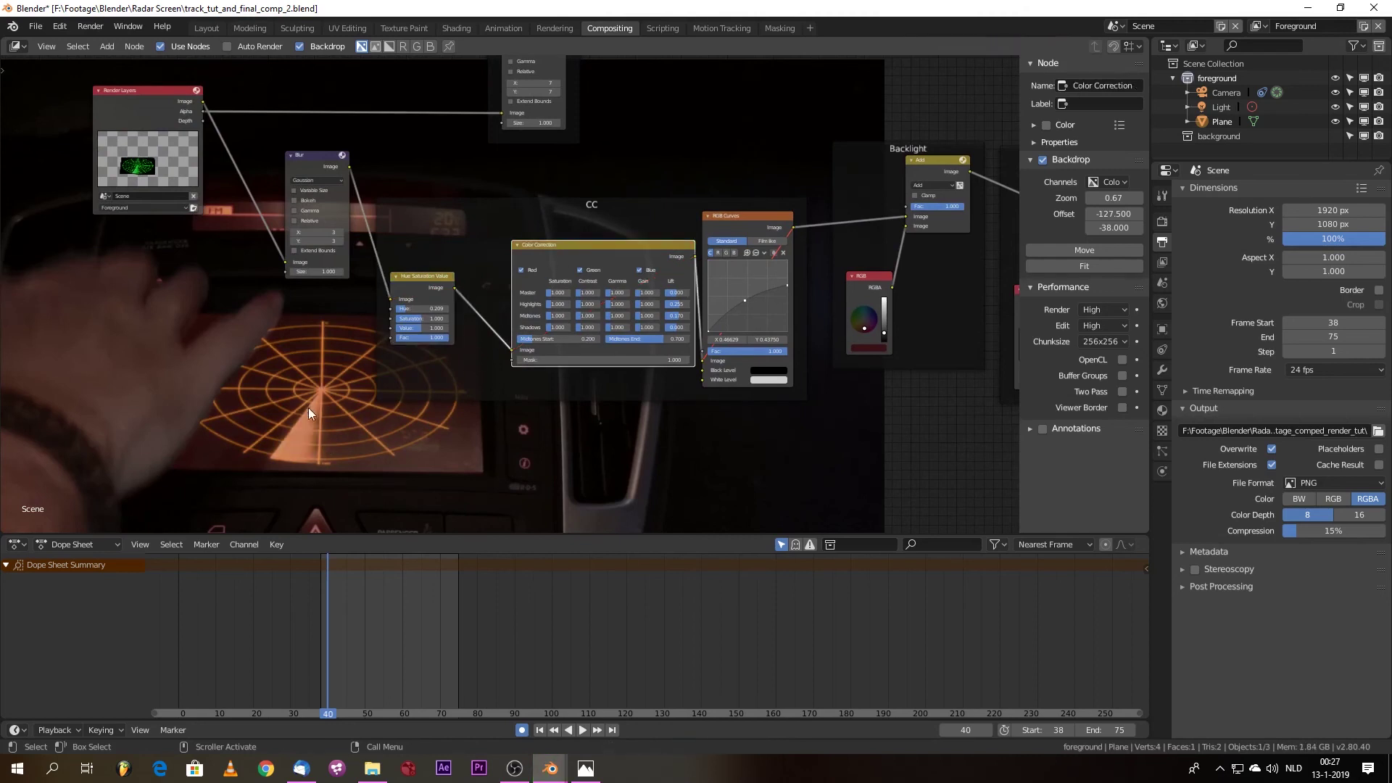
middle_click_drag(593, 155, 783, 128)
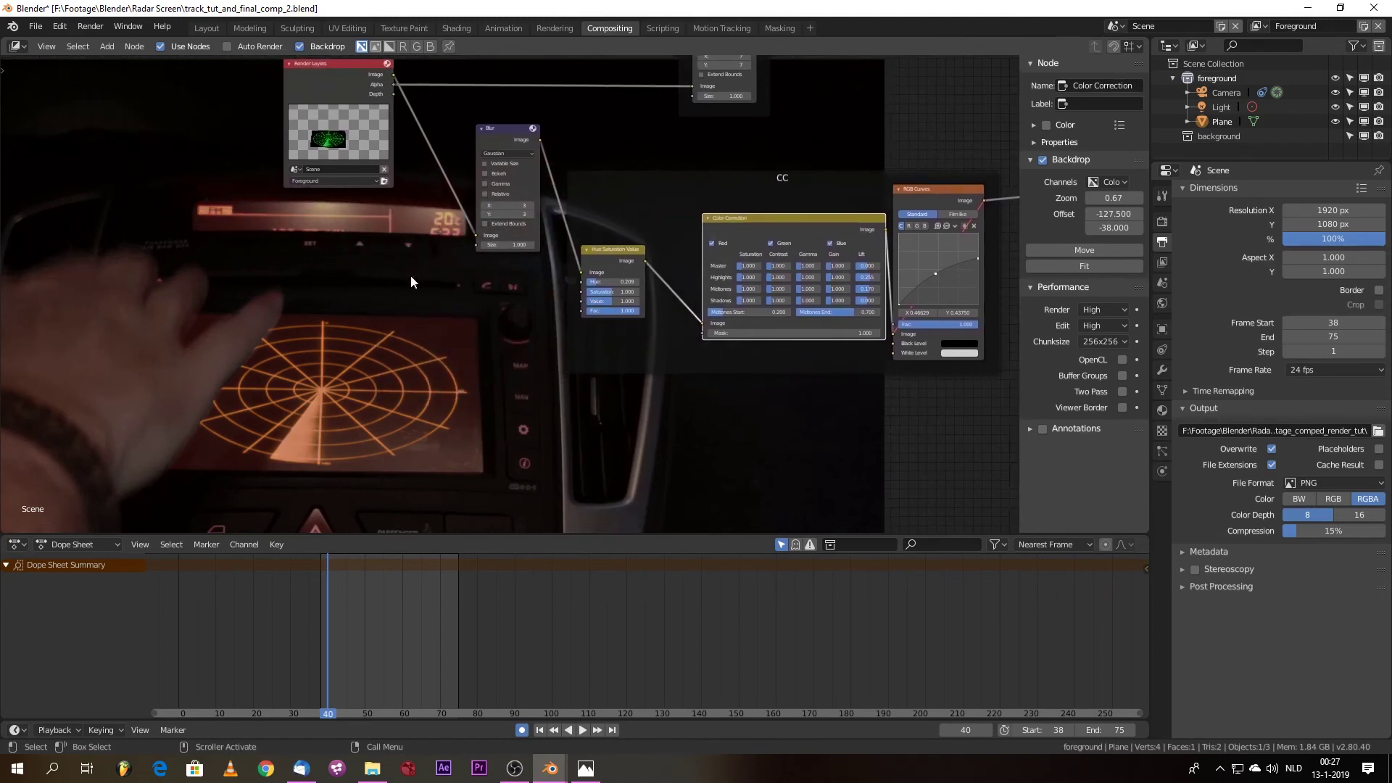
left_click(373, 601)
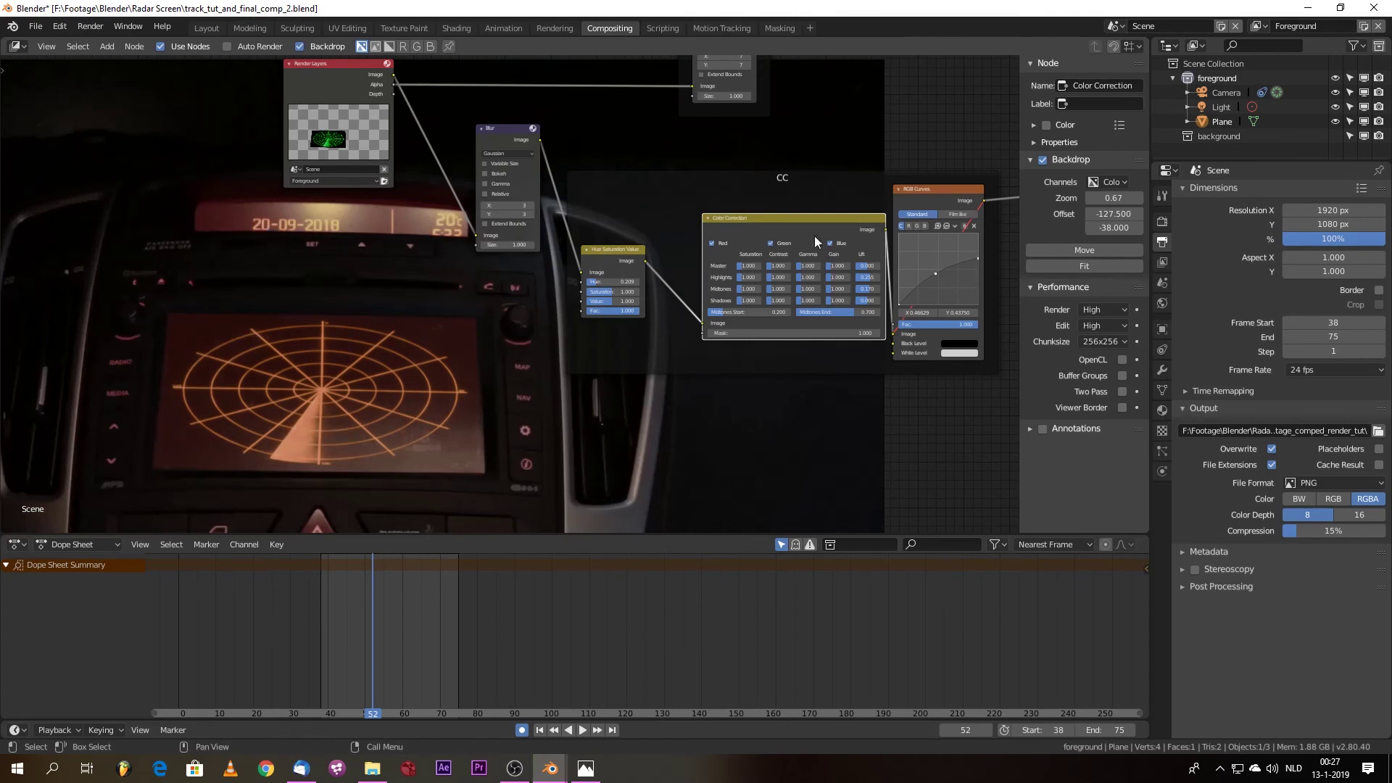
left_click(912, 193)
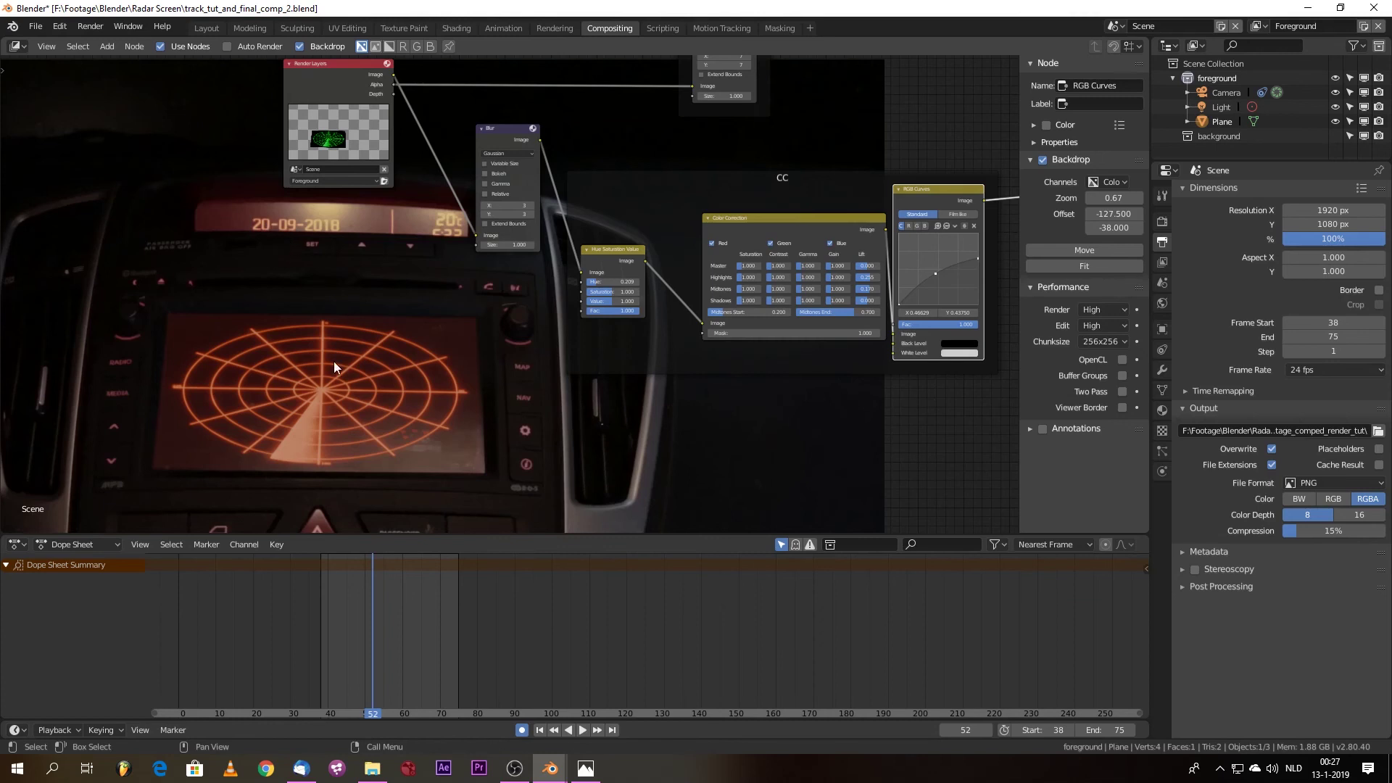
- Toggle the RGB Curves node's muting to compare its effect on the radar color, leaving the node muted
right_click(924, 193)
key("m")
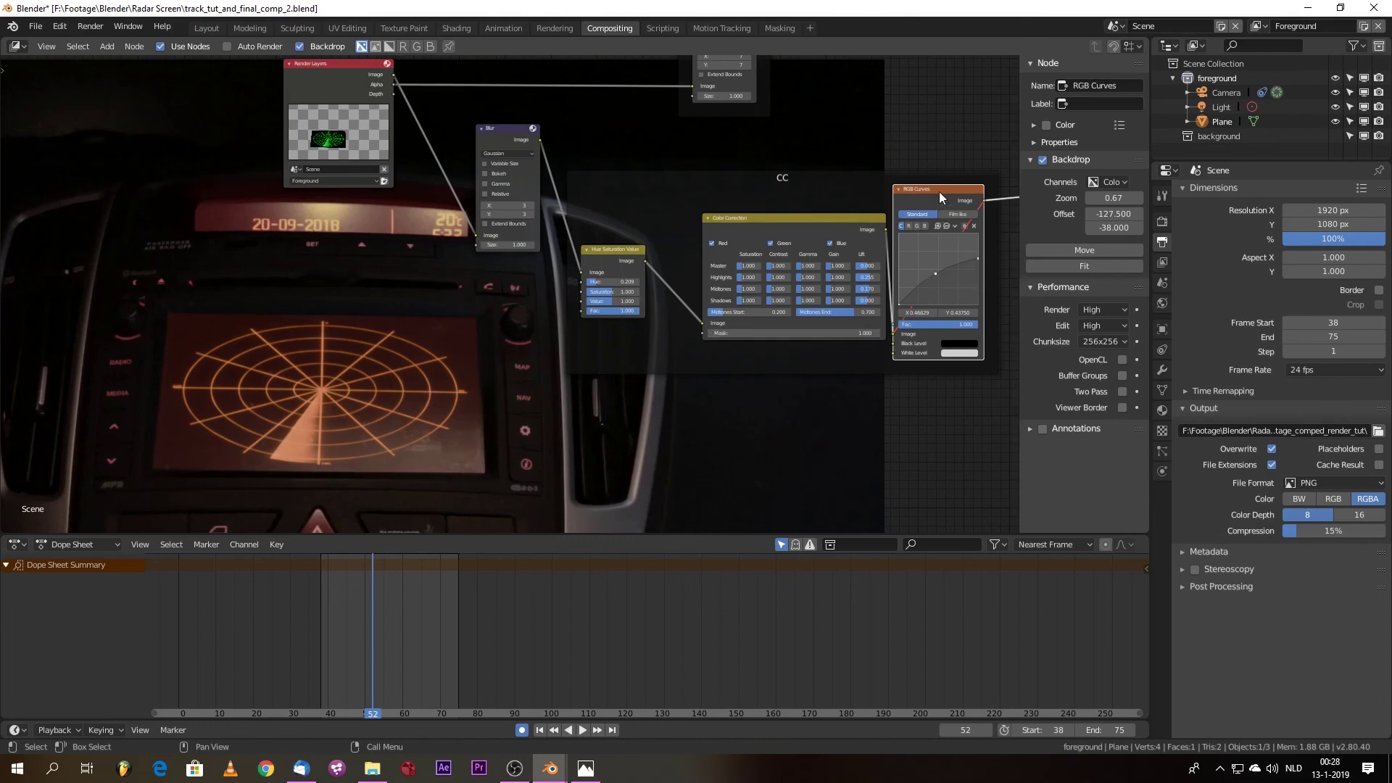
key("m")
key("m")
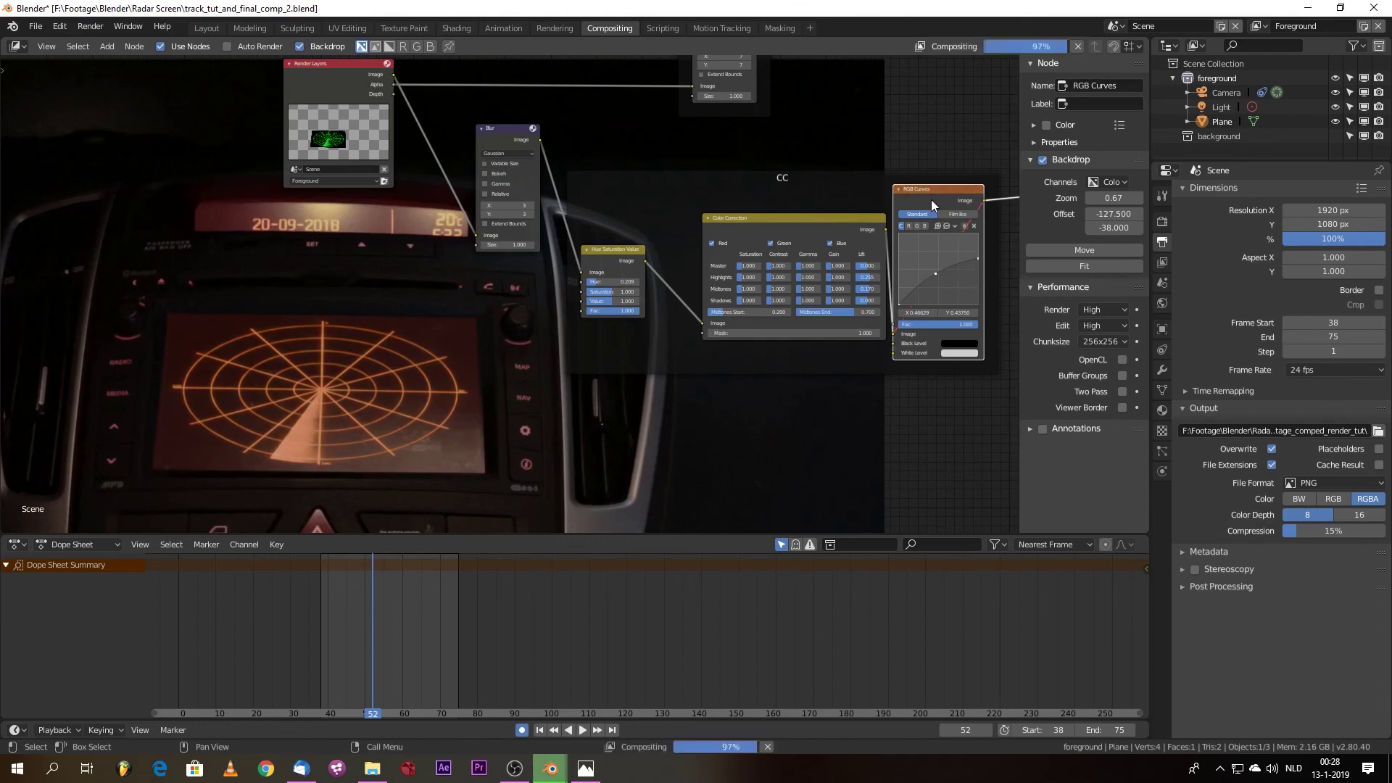
- Examine how the Live Plate, Add Screen and Hand Over Screen frames connect to the Composite and Viewer nodes
scroll(522, 319, "down", 2)
middle_click_drag(276, 389, 938, 36)
scroll(714, 161, "down", 2)
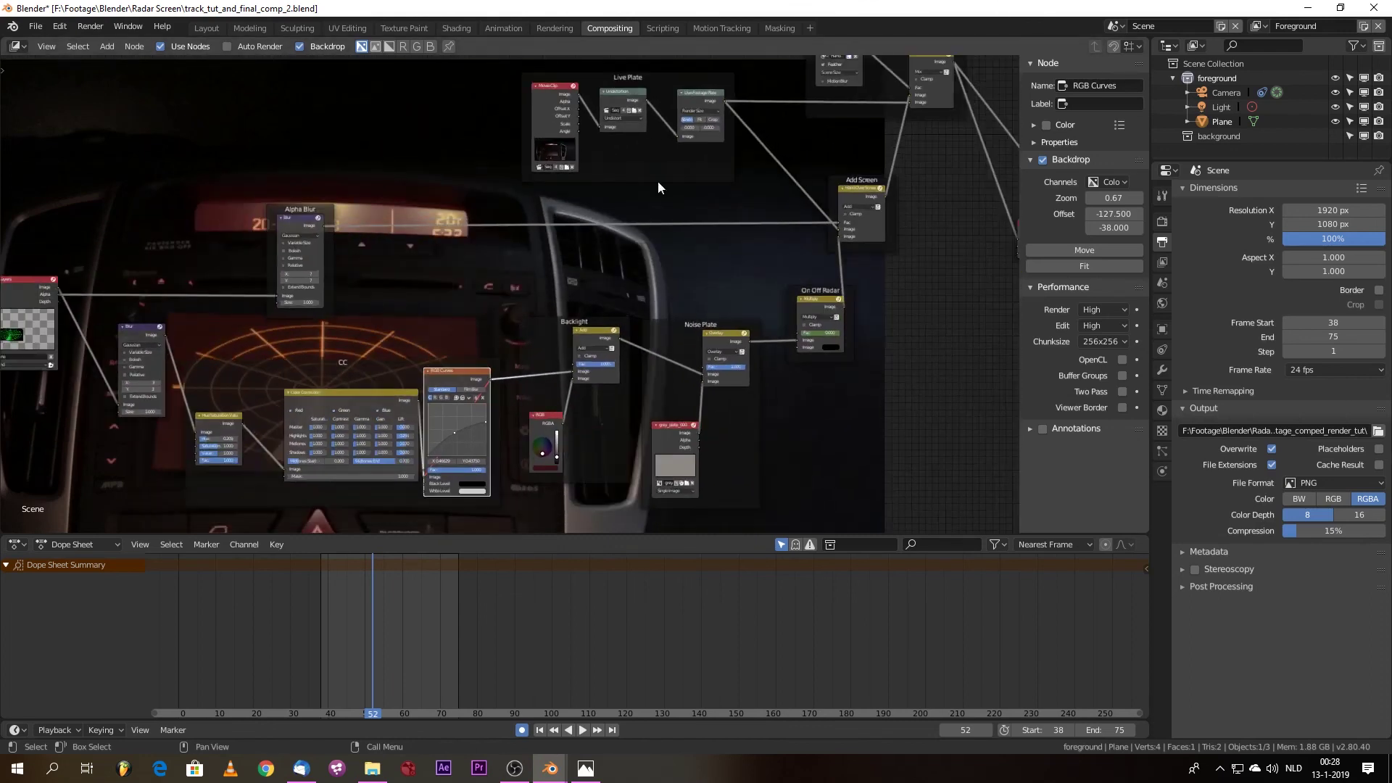
scroll(776, 265, "down", 3)
middle_click_drag(753, 218, 586, 306)
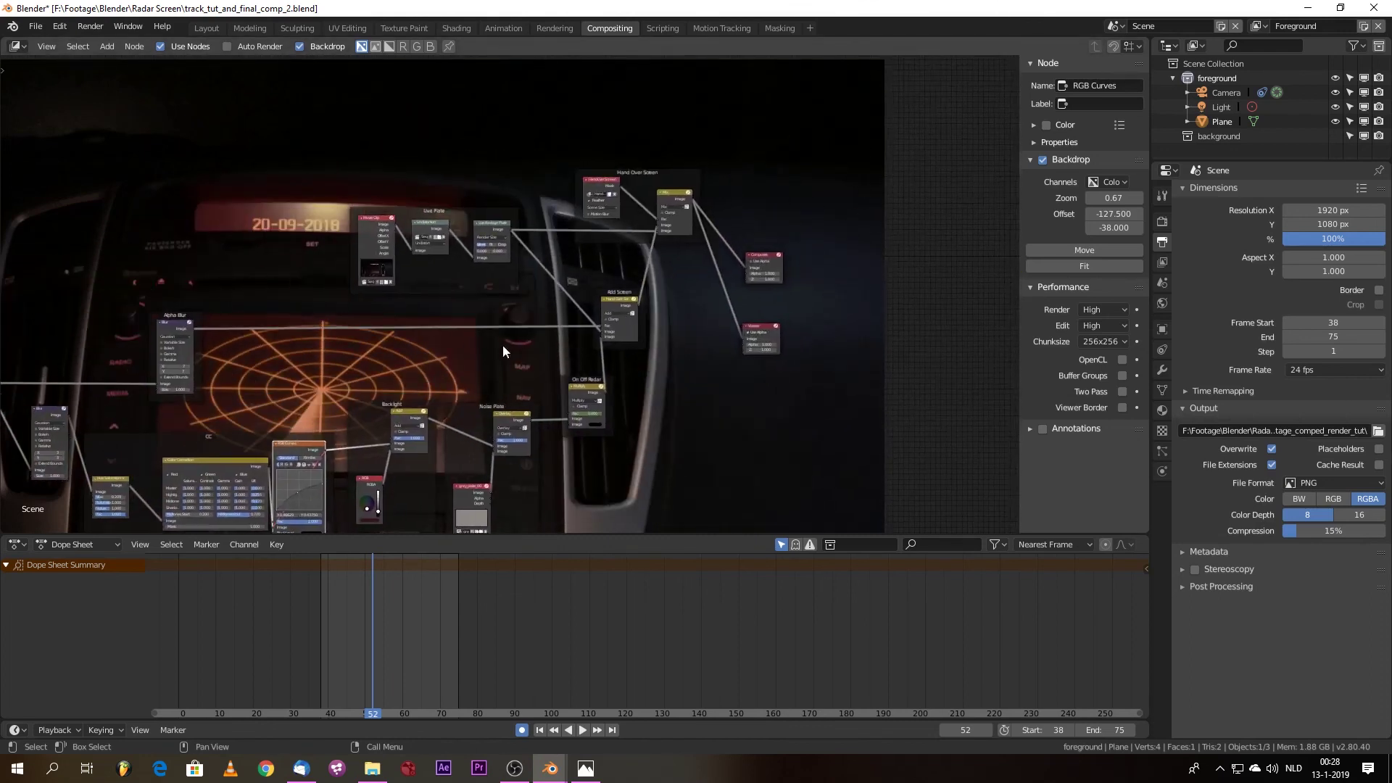
scroll(608, 261, "up", 5)
scroll(743, 155, "up", 3)
middle_click_drag(741, 153, 692, 222)
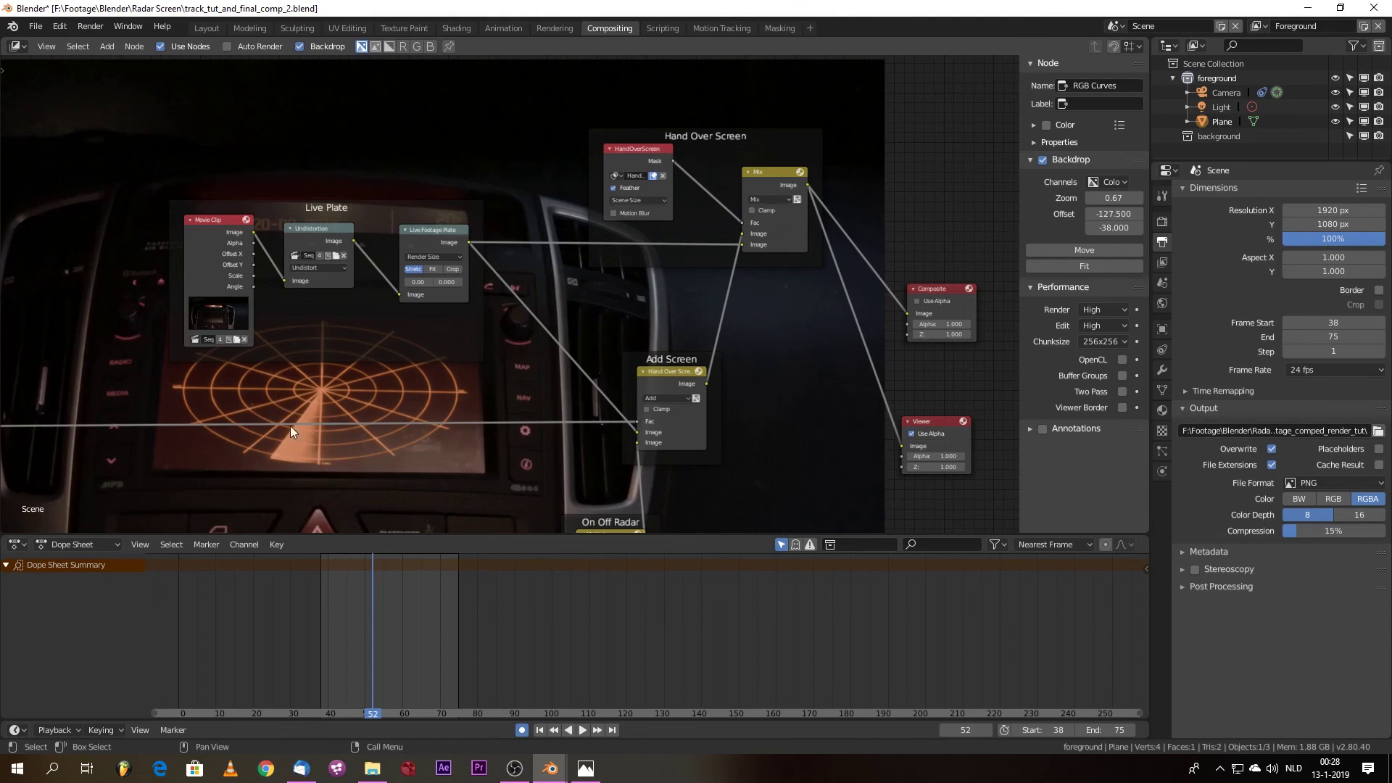
- Scrub to frames 40 and 39 to check how the hand covers the radar in the backdrop
right_click_drag(330, 660, 328, 669)
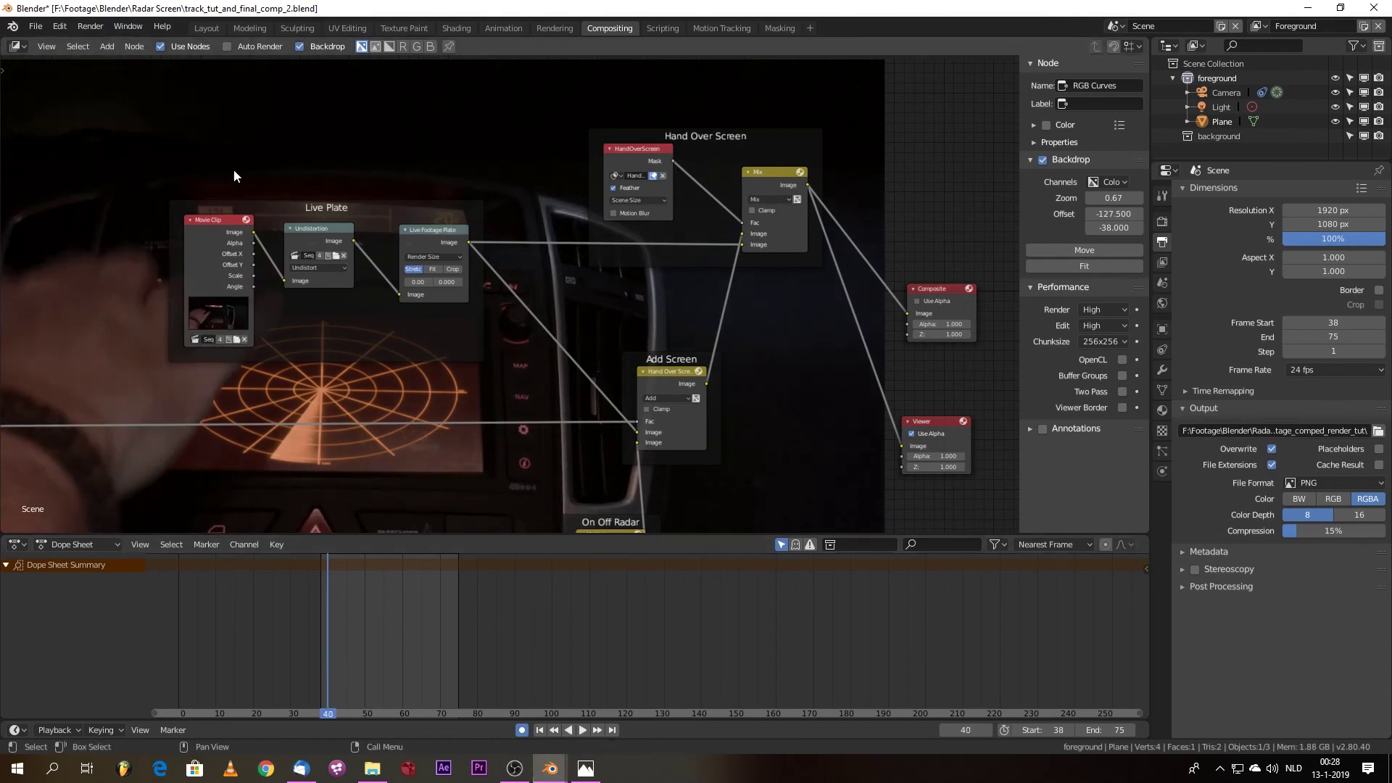
middle_click_drag(286, 165, 528, 238)
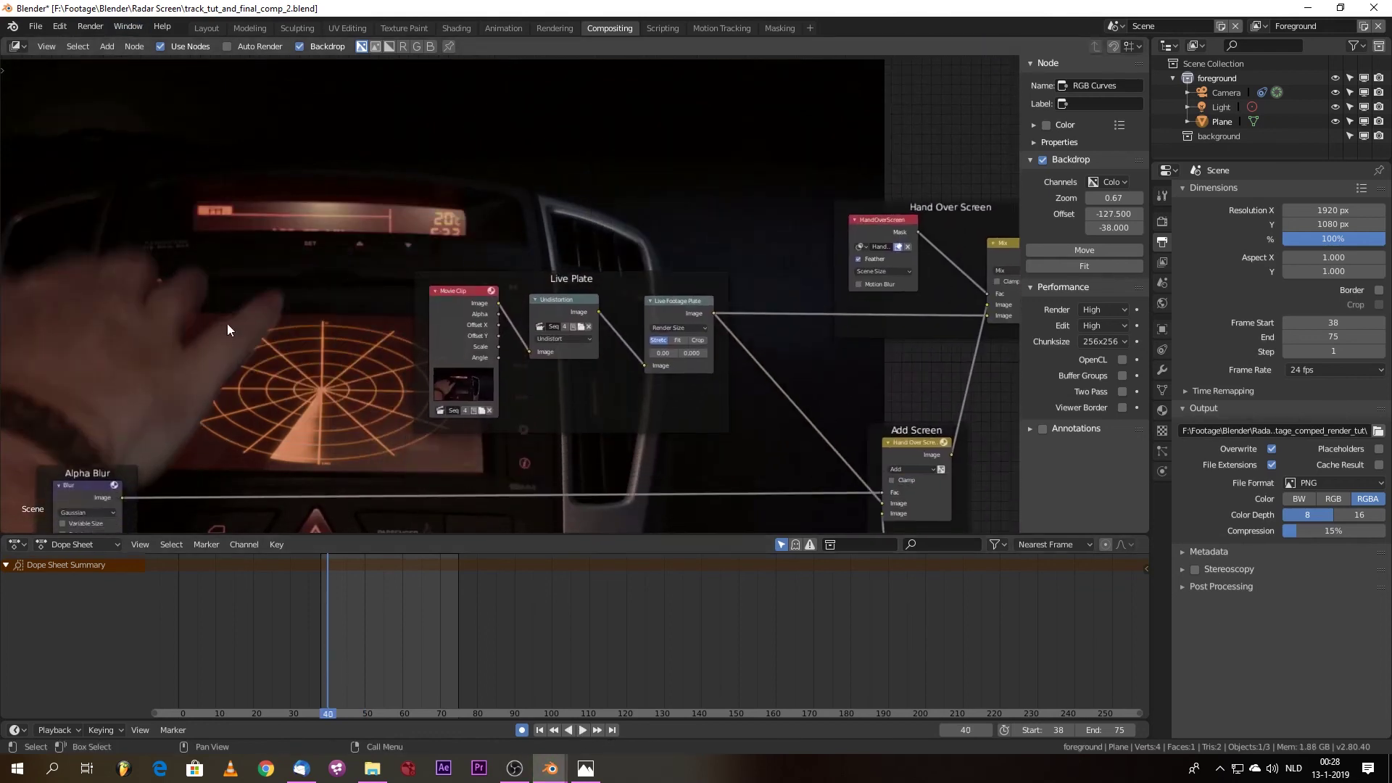
right_click_drag(337, 584, 323, 601)
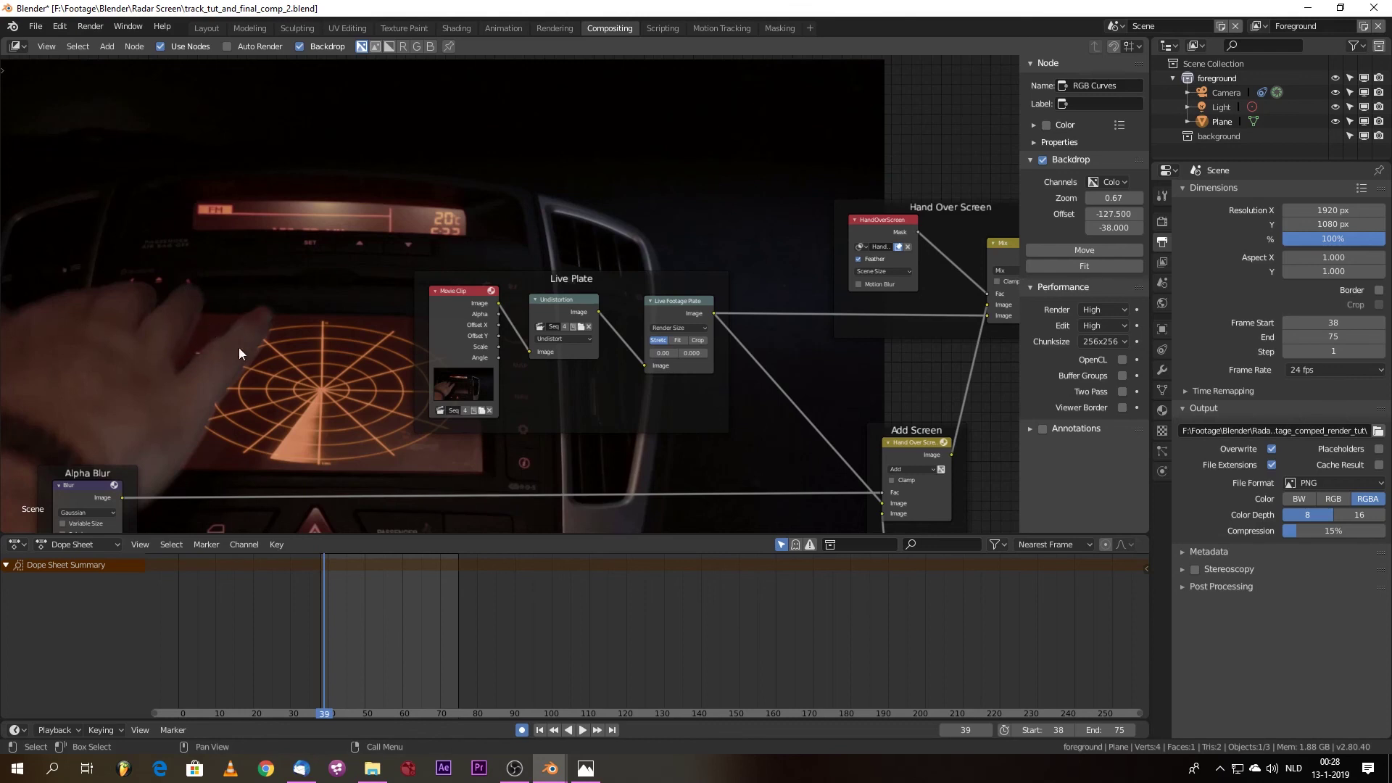
- Switch to the Masking workspace and play the HandOverScreen mask animation briefly from frame 39
left_click(777, 28)
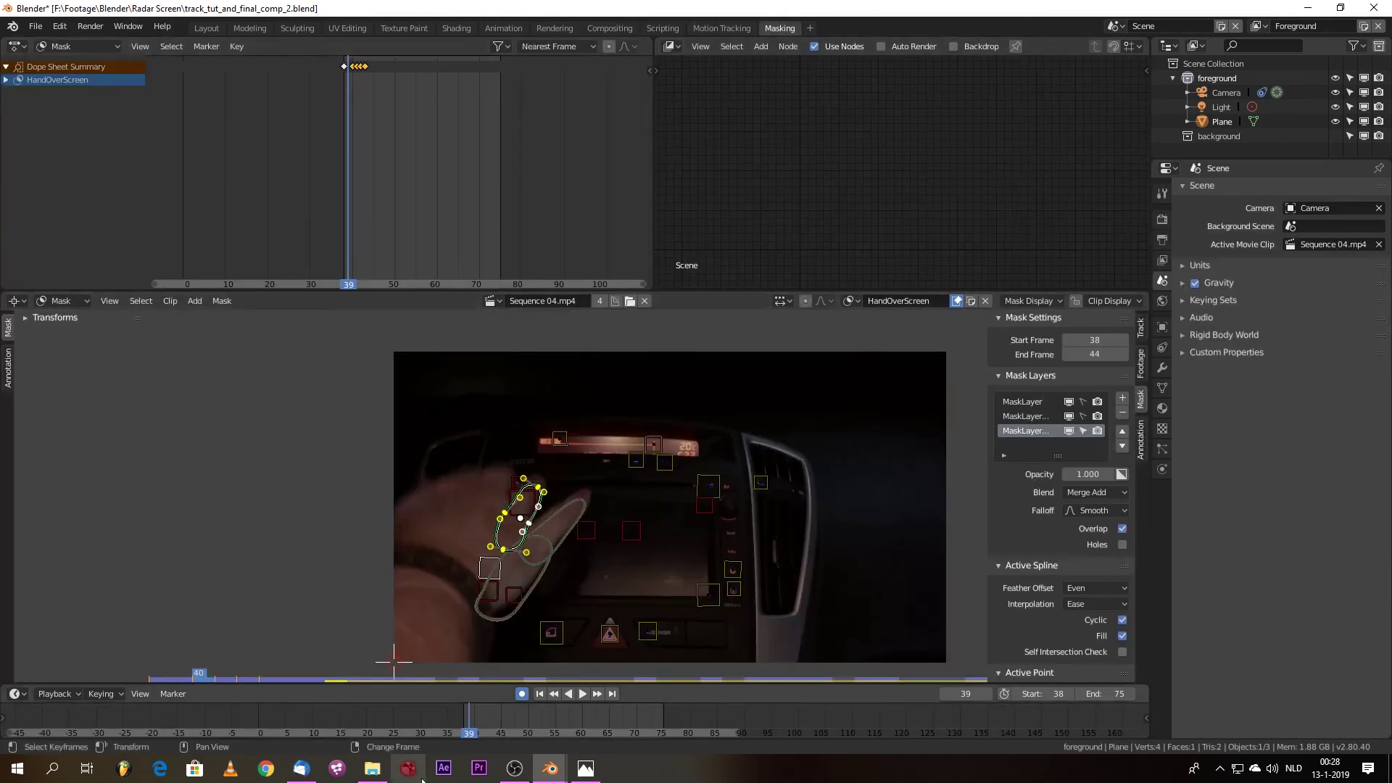
key("space")
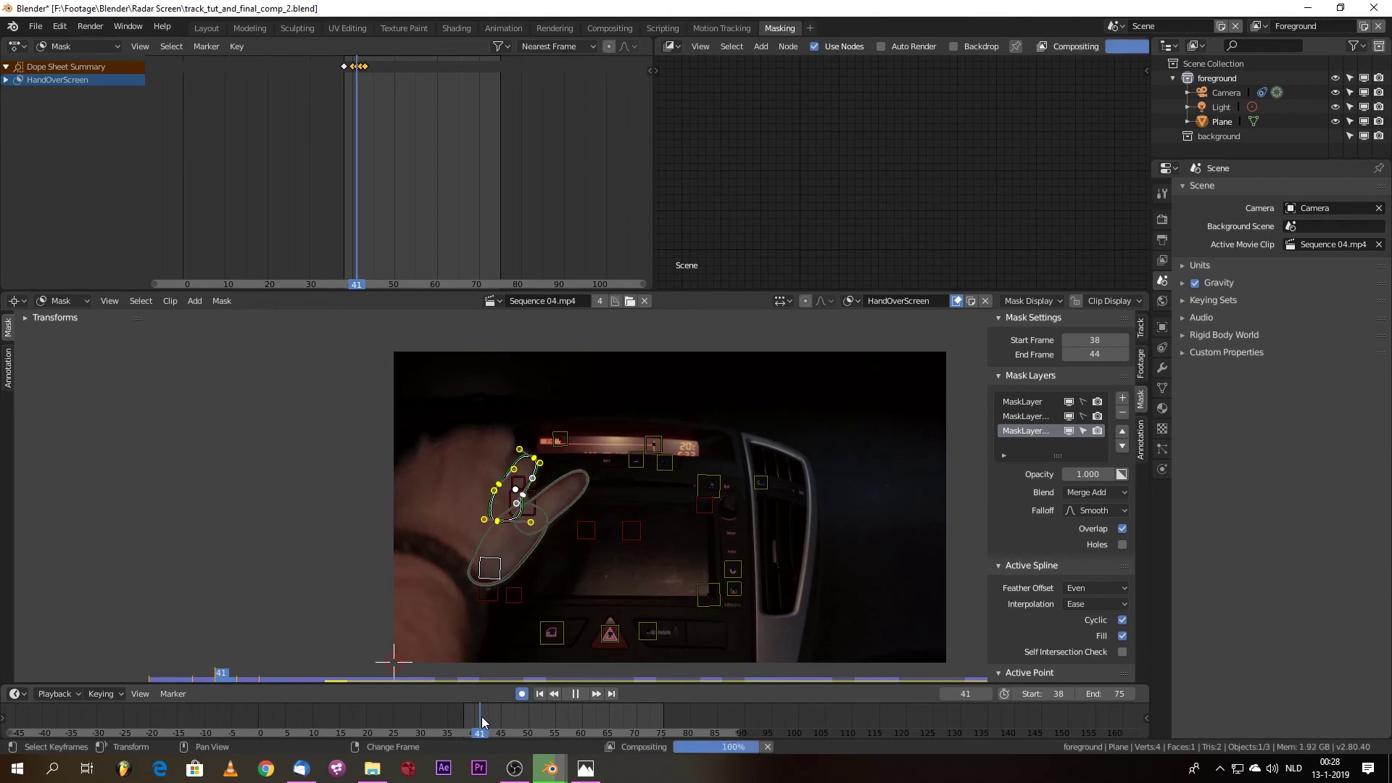
key("space")
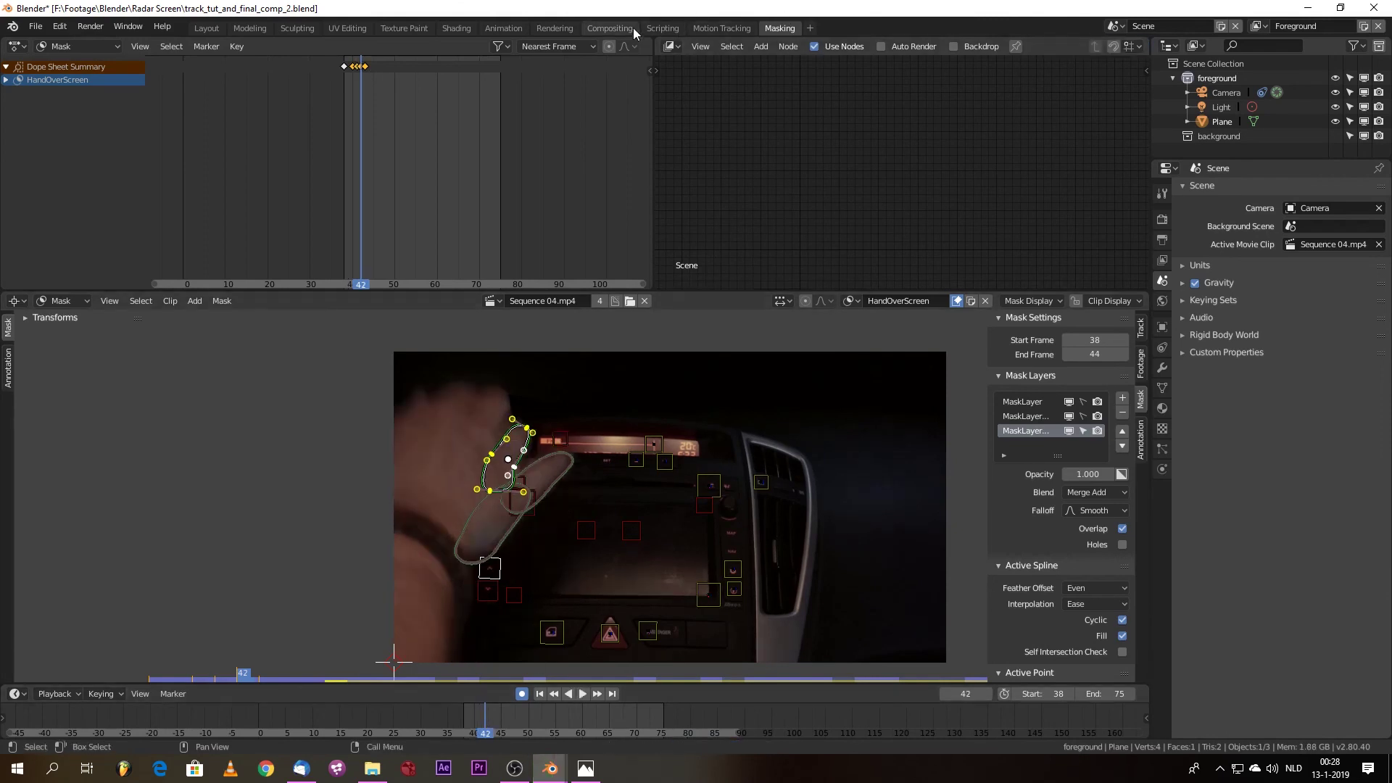
- Return to the Compositing workspace and examine the complete node tree from Render Layers to the Composite and Viewer nodes
left_click(636, 27)
scroll(382, 297, "down", 4)
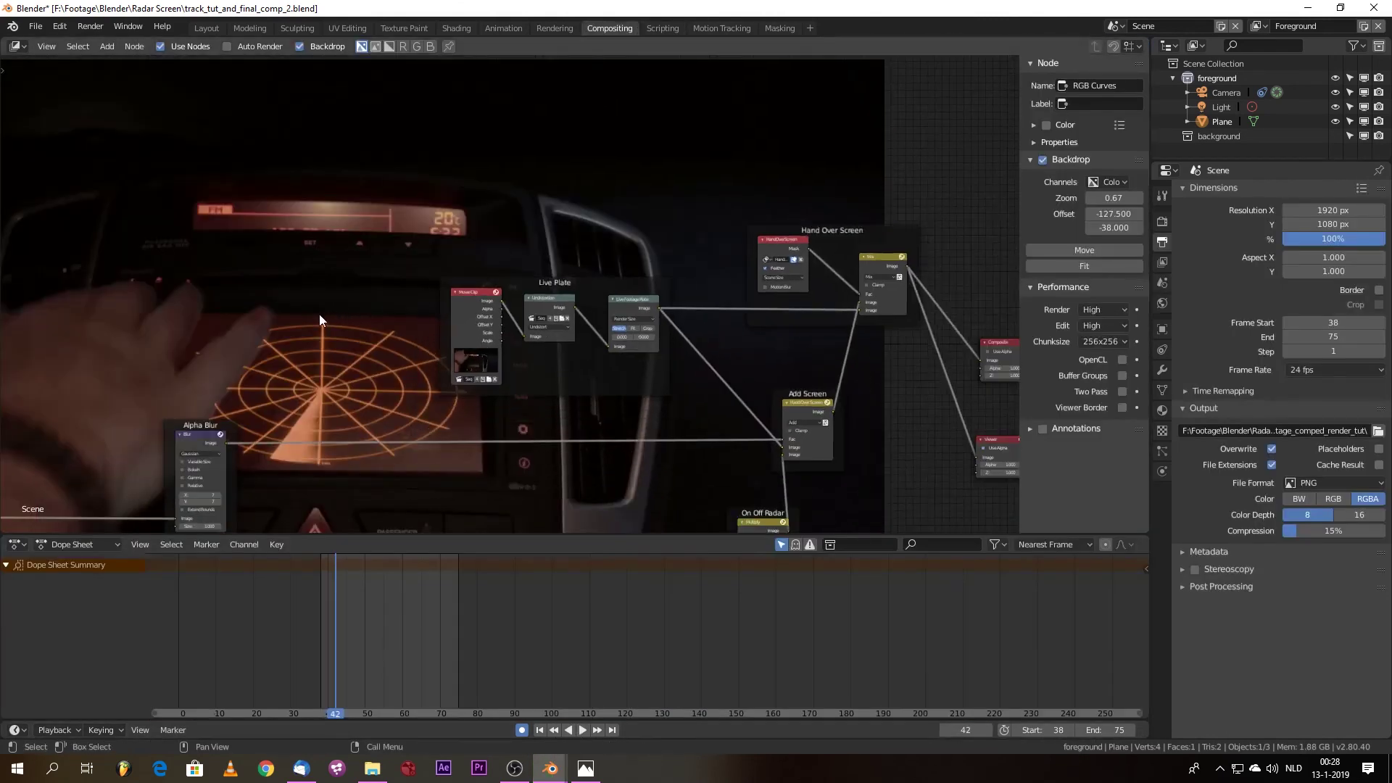
scroll(373, 271, "down", 3)
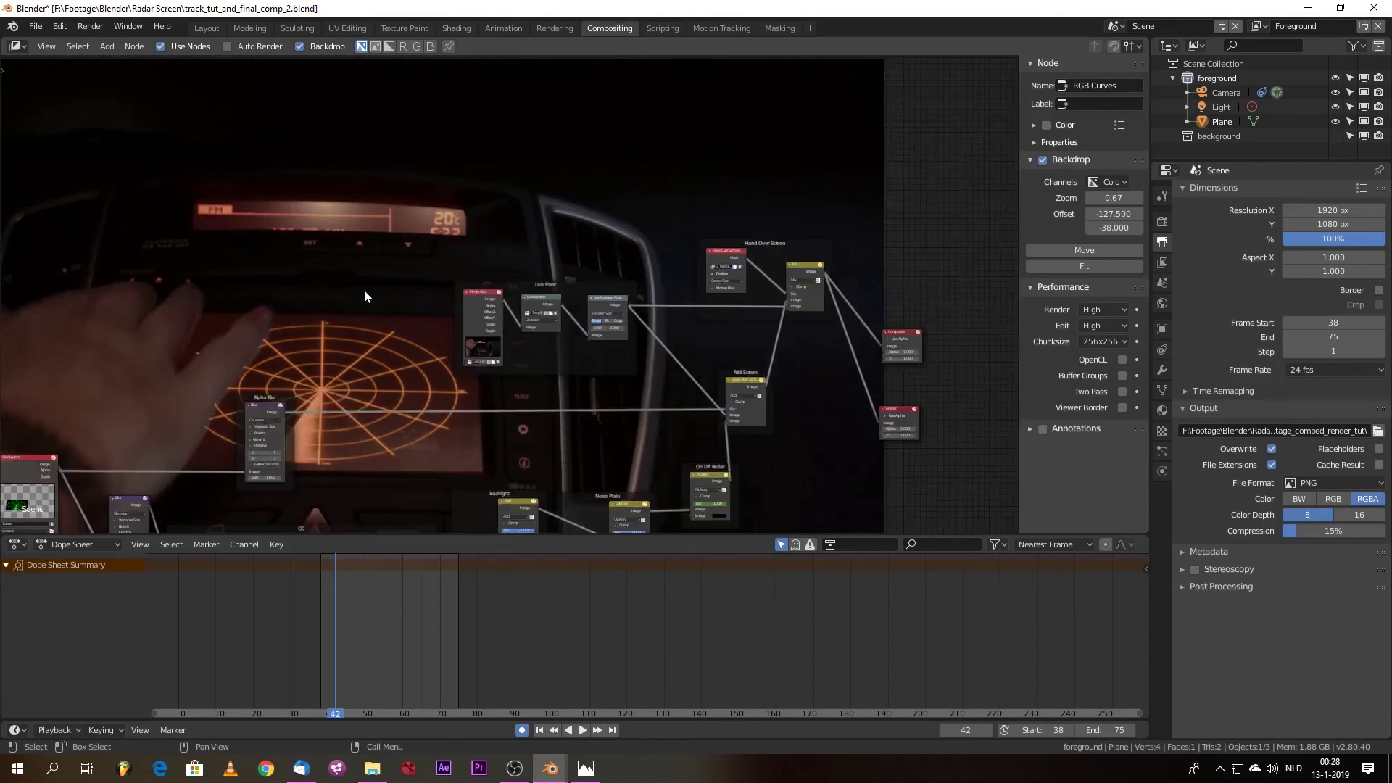
scroll(364, 289, "up", 3)
middle_click_drag(291, 319, 341, 111)
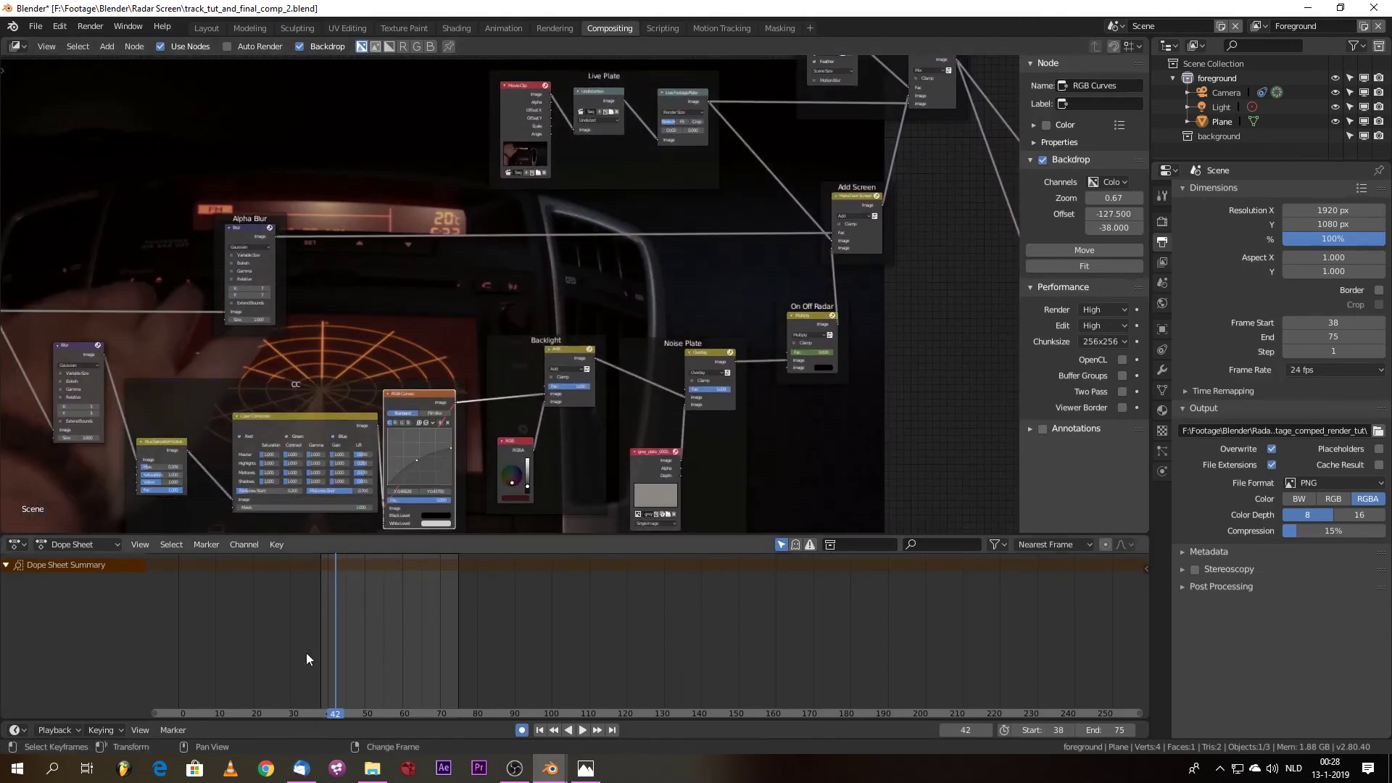
scroll(379, 464, "down", 2)
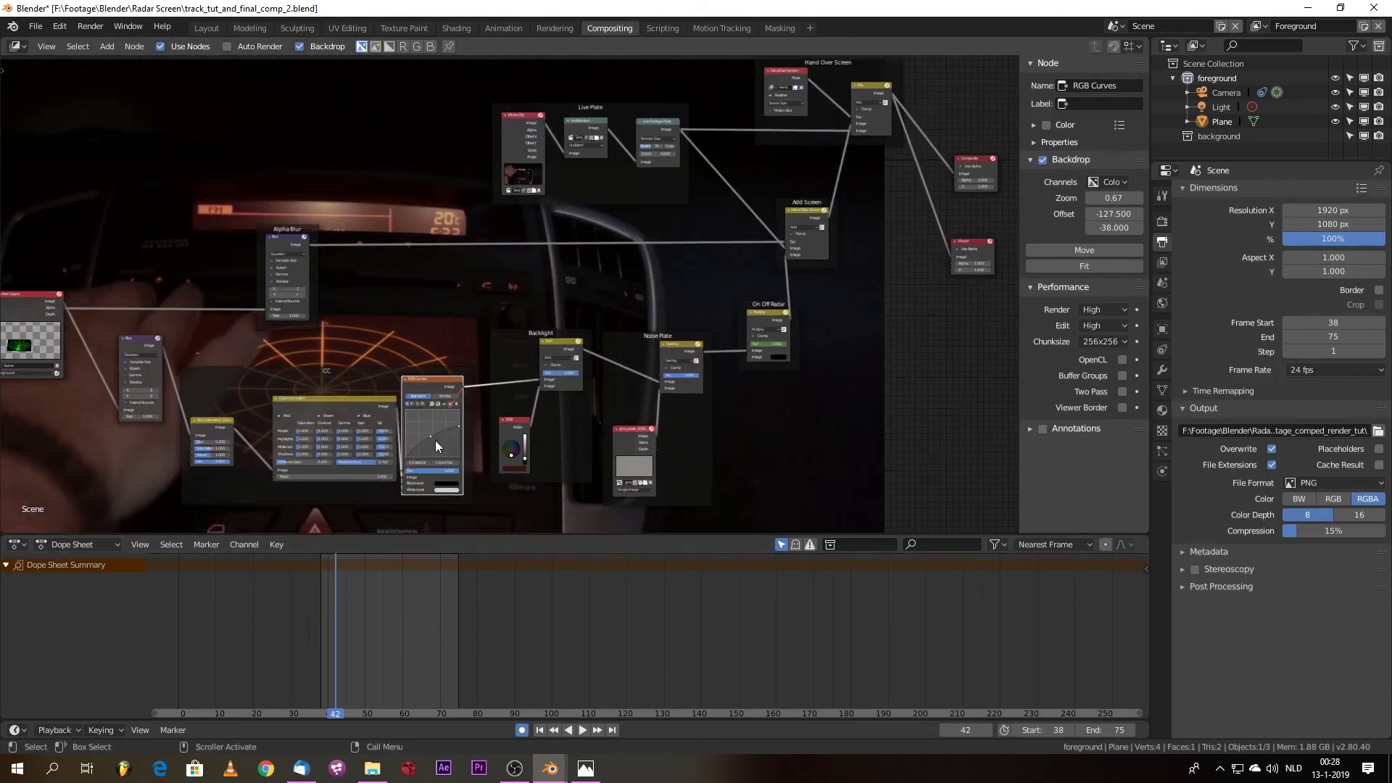
middle_click_drag(369, 342, 402, 342)
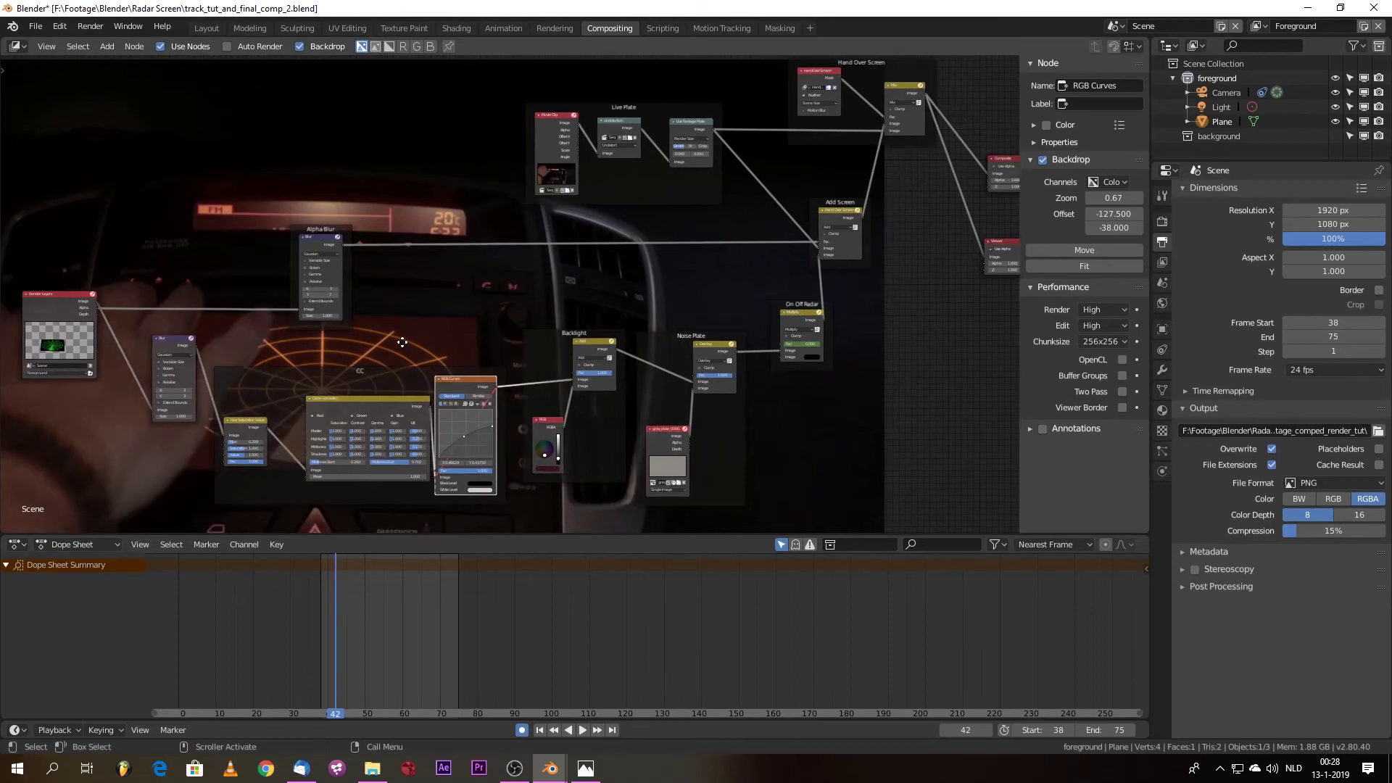
scroll(402, 342, "down", 2)
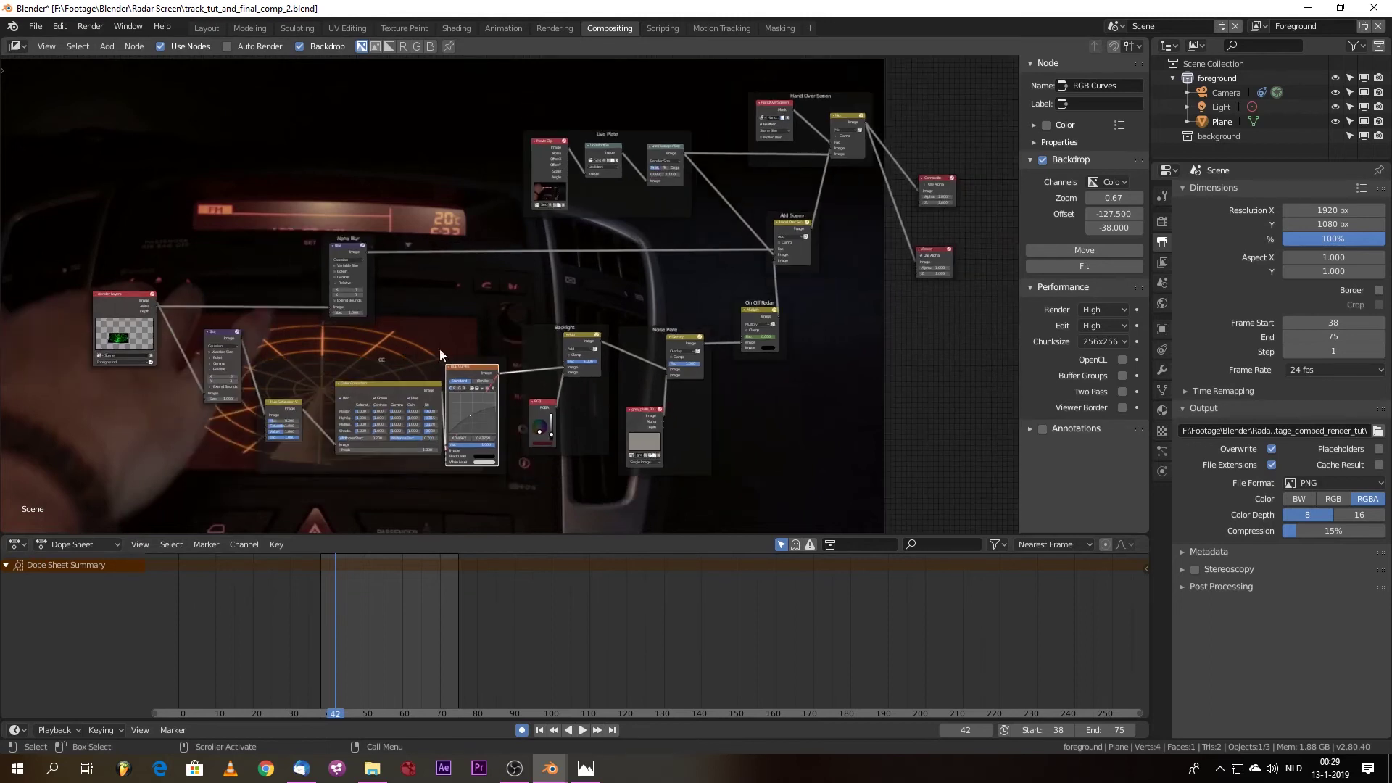